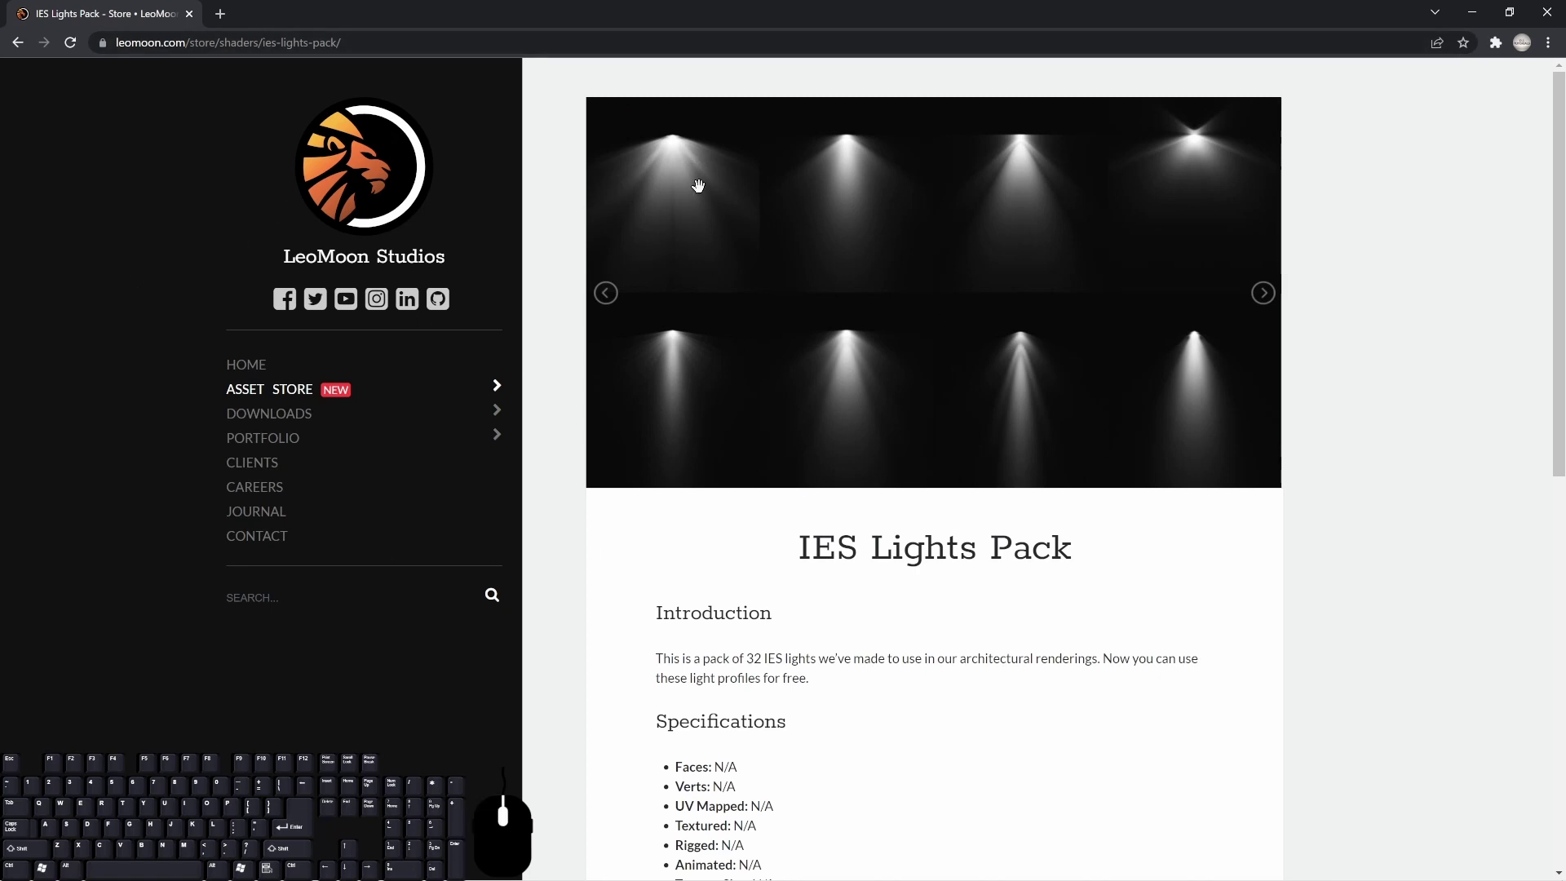
Look through the IES Lights Pack page, covering its preview images, specifications, usage notes and free download section
scroll(1038, 417, down, 4)
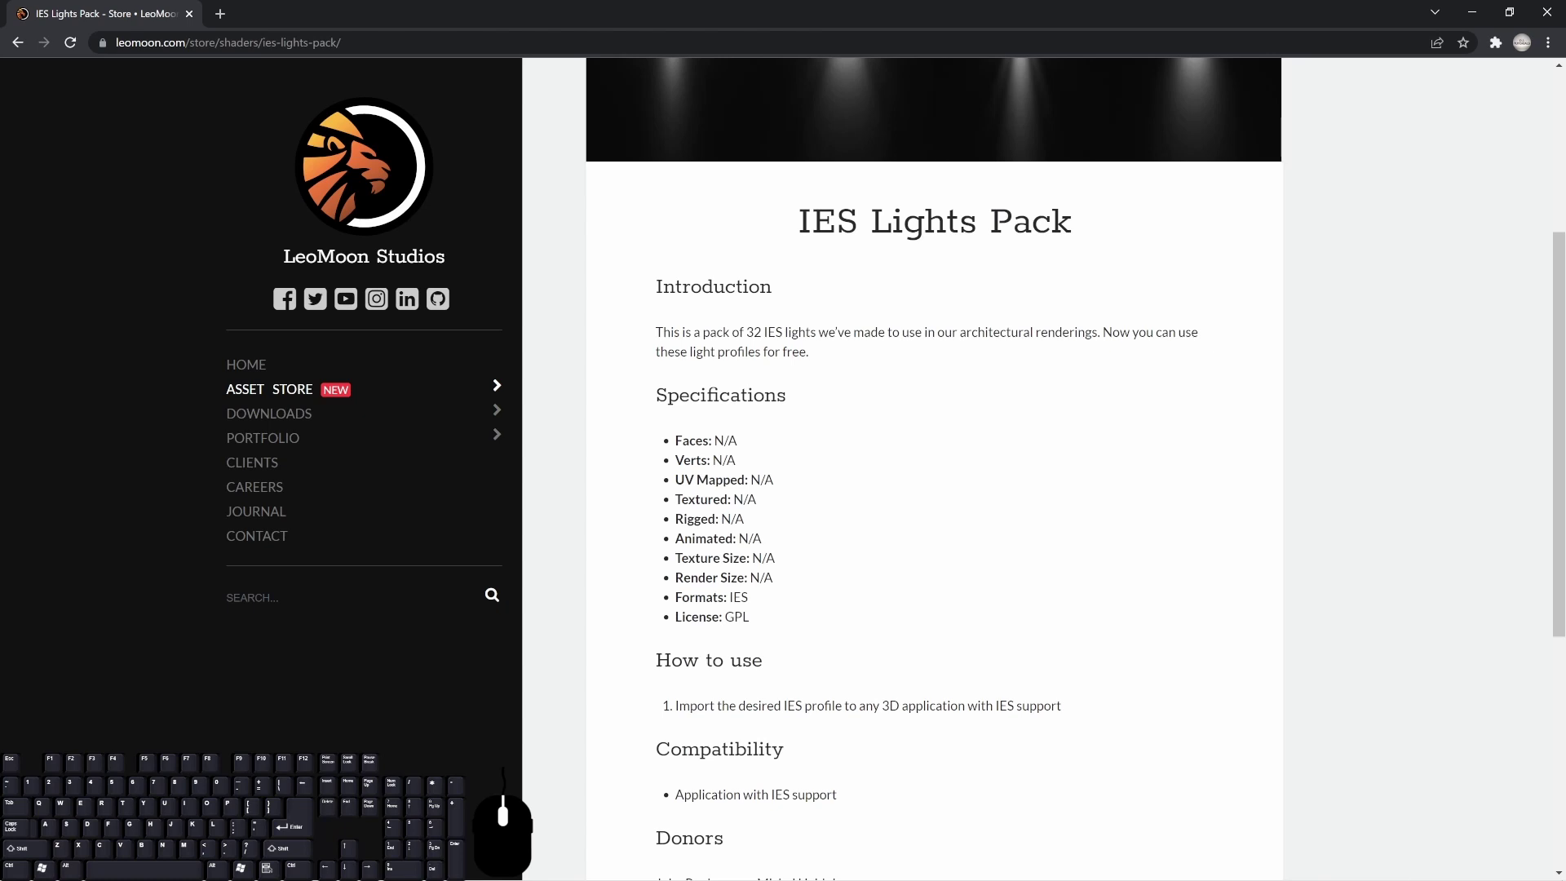
click(306, 415)
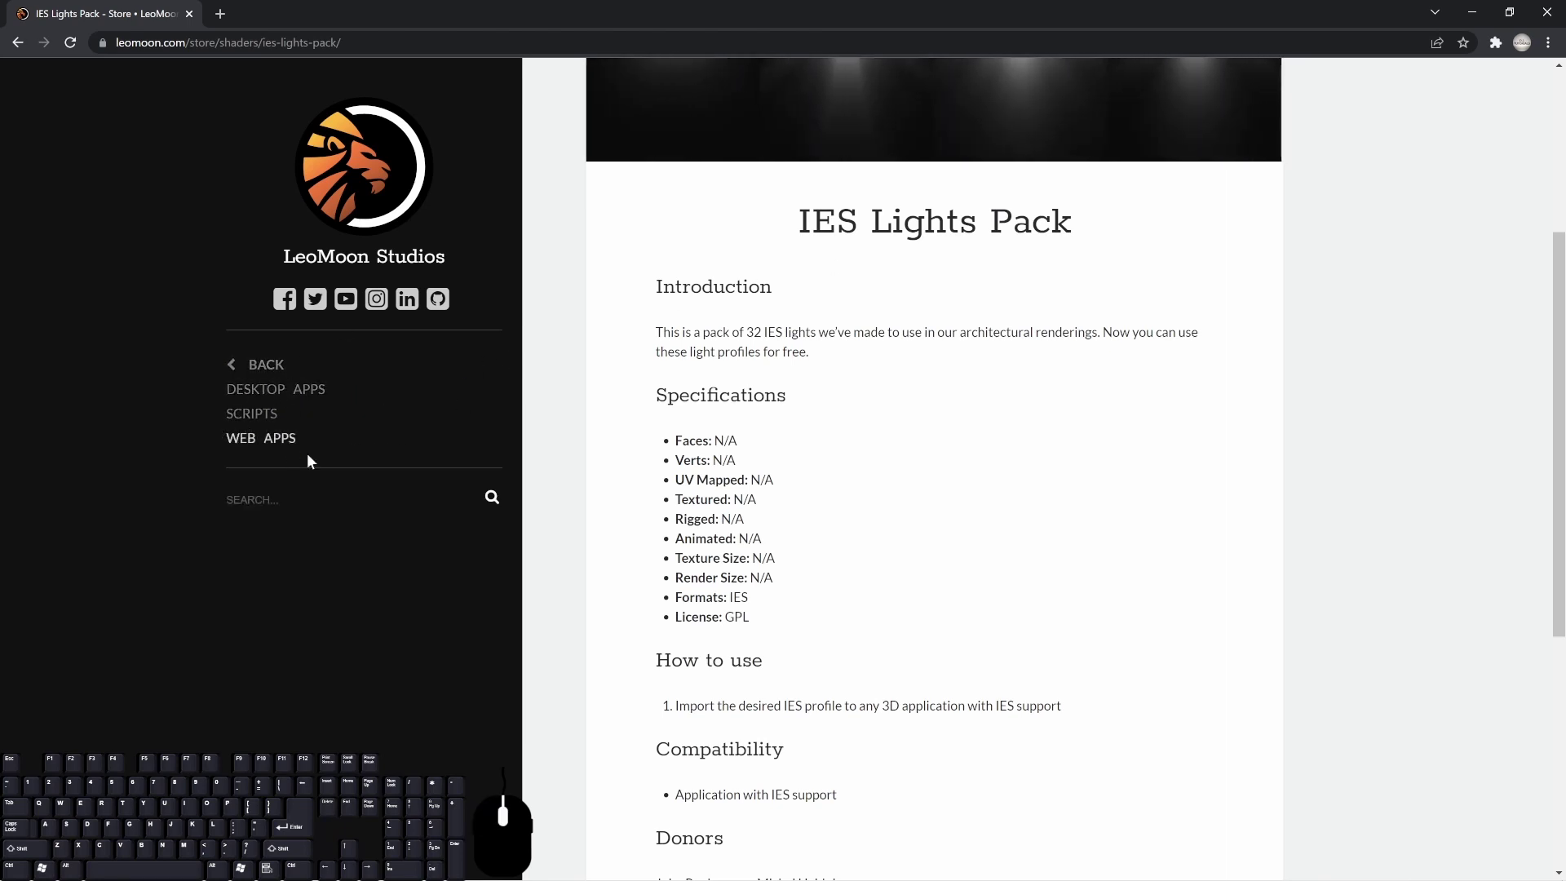
scroll(860, 465, down, 6)
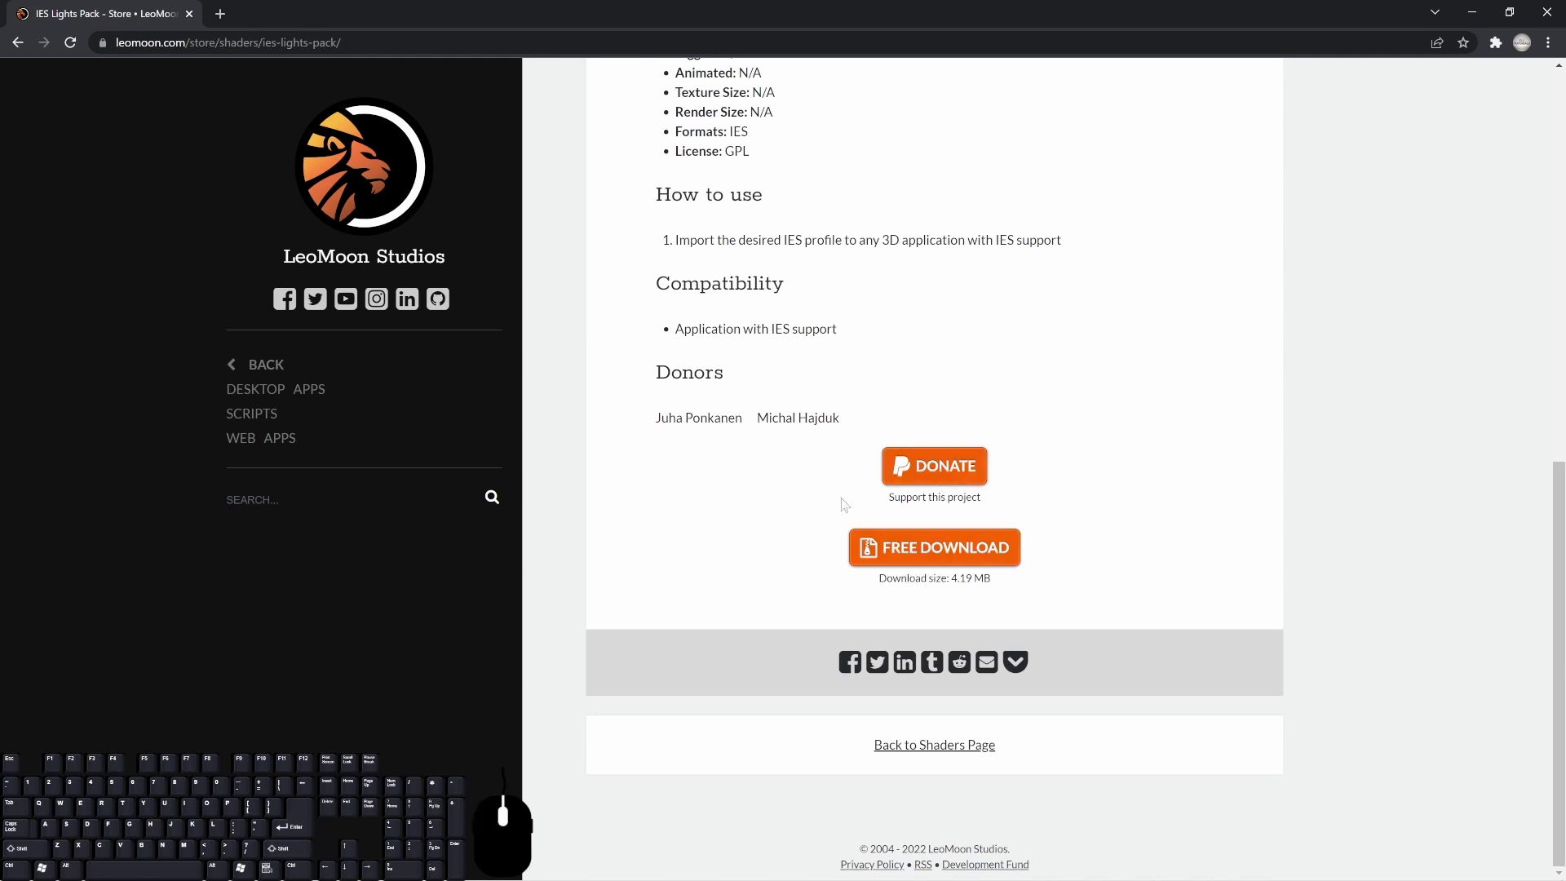
scroll(857, 480, up, 4)
scroll(856, 479, up, 2)
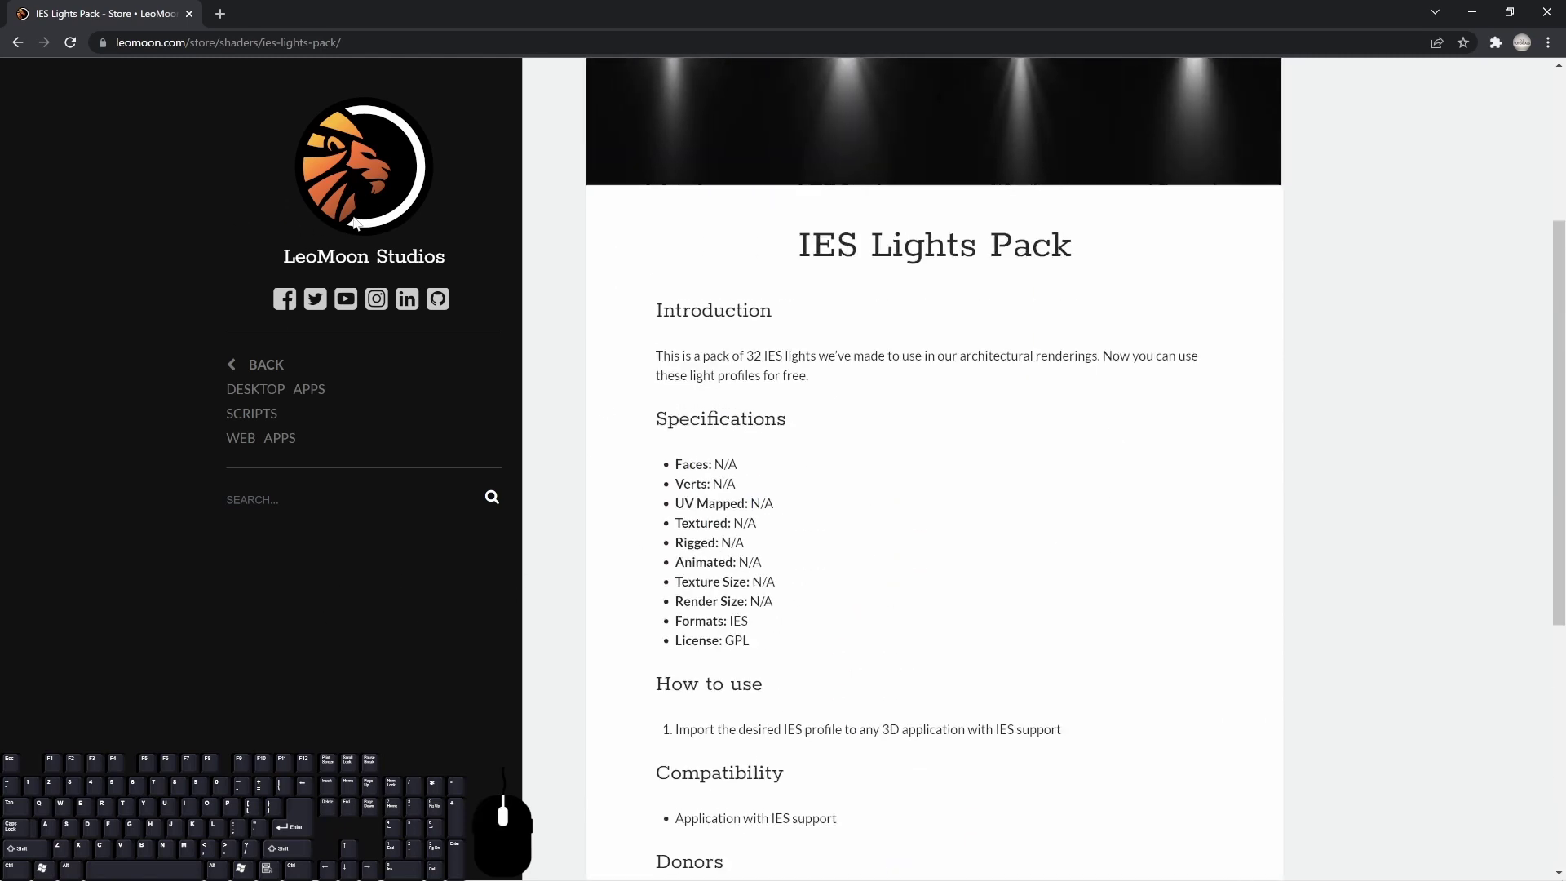
scroll(407, 414, up, 2)
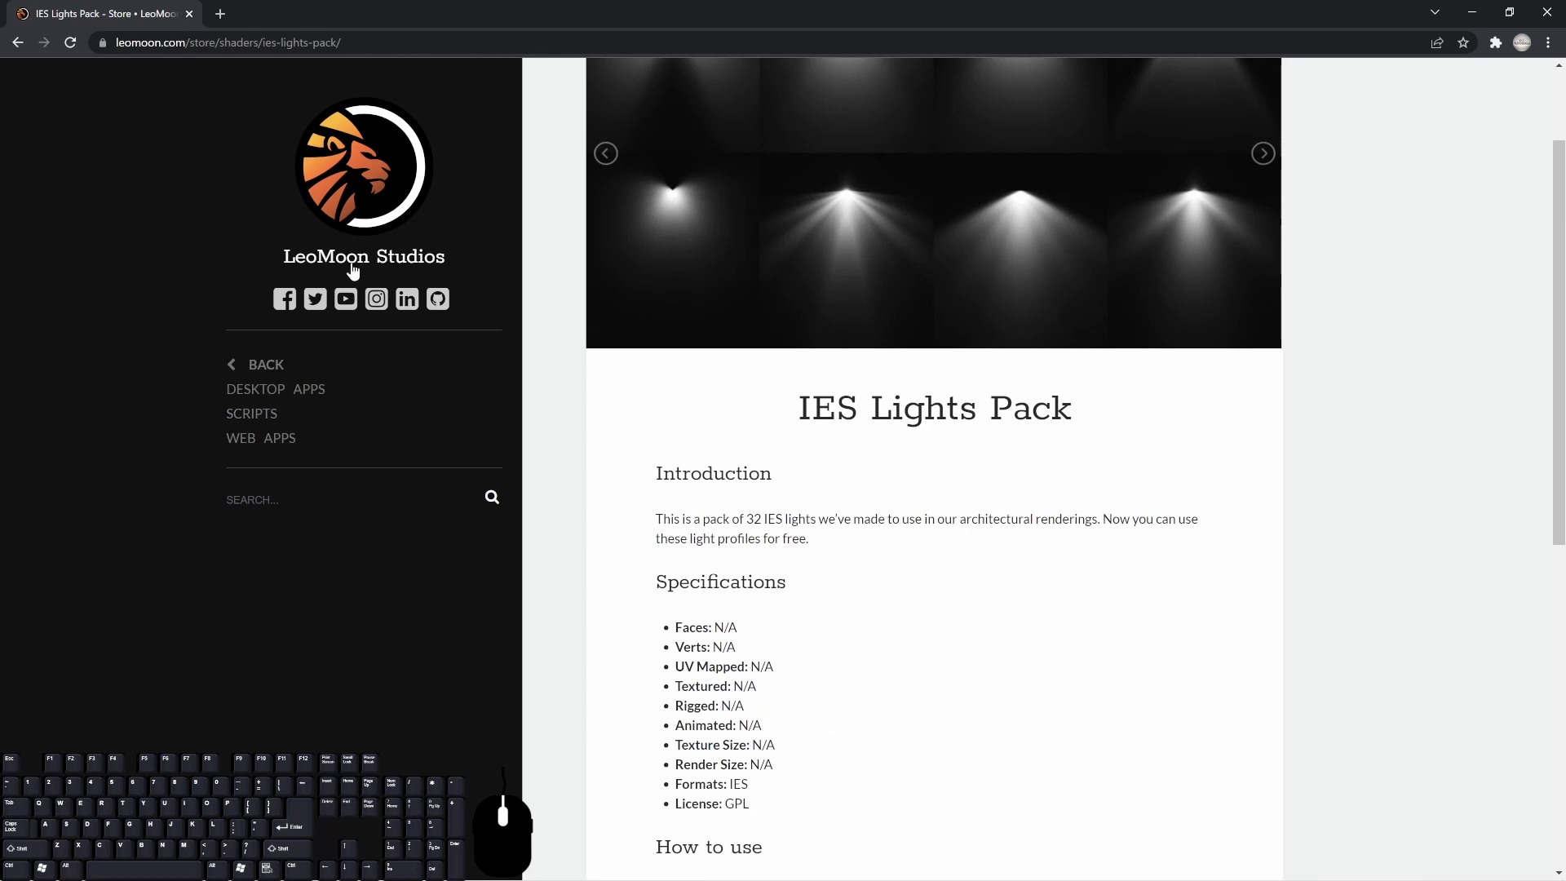
scroll(389, 600, up, 2)
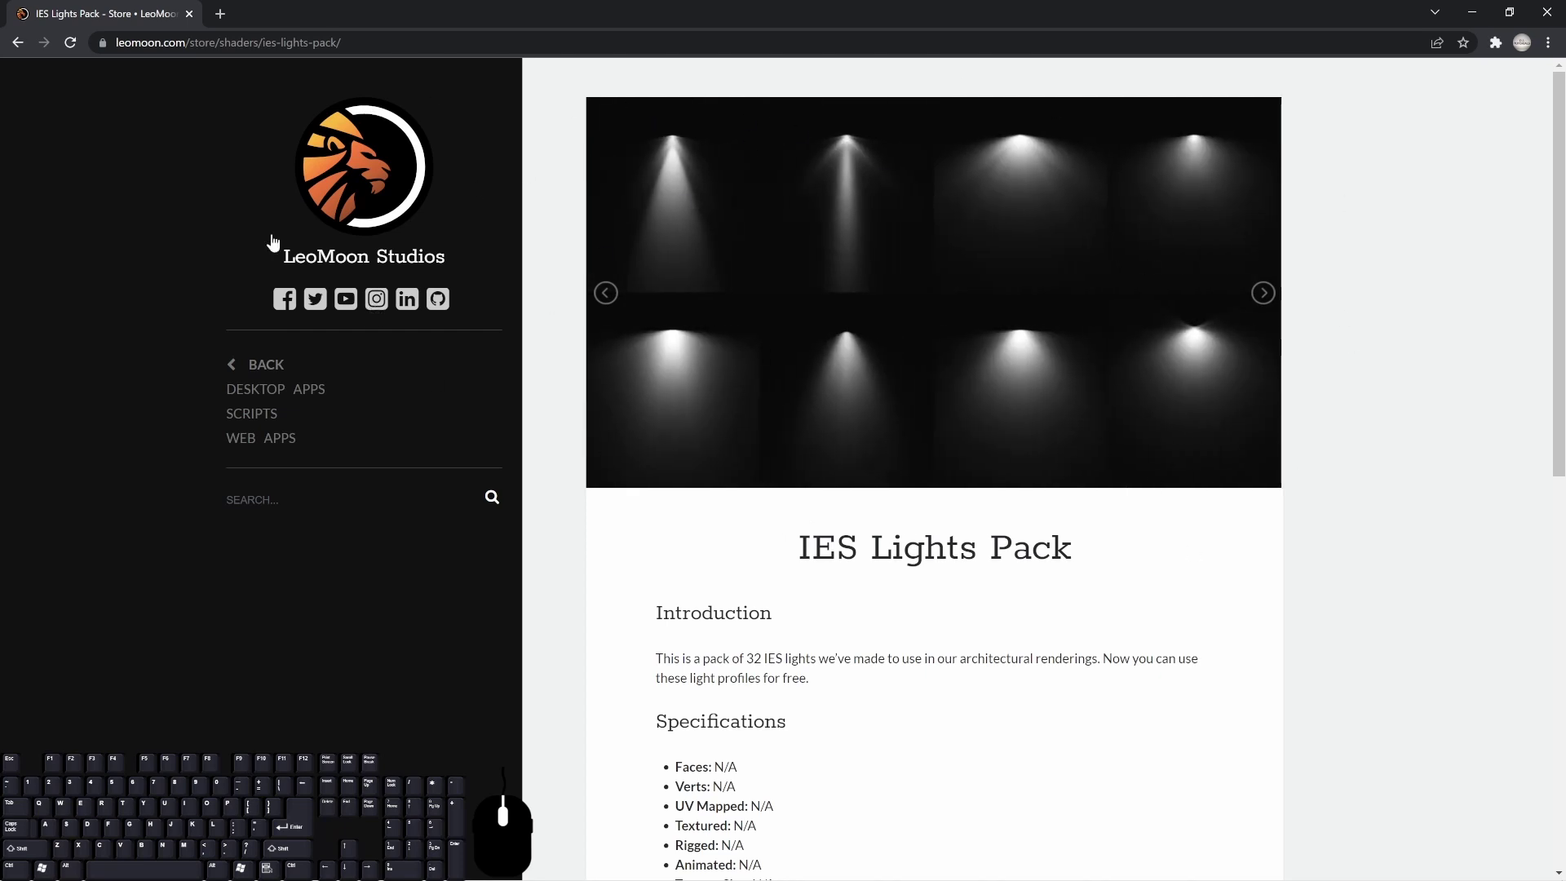
scroll(993, 514, down, 3)
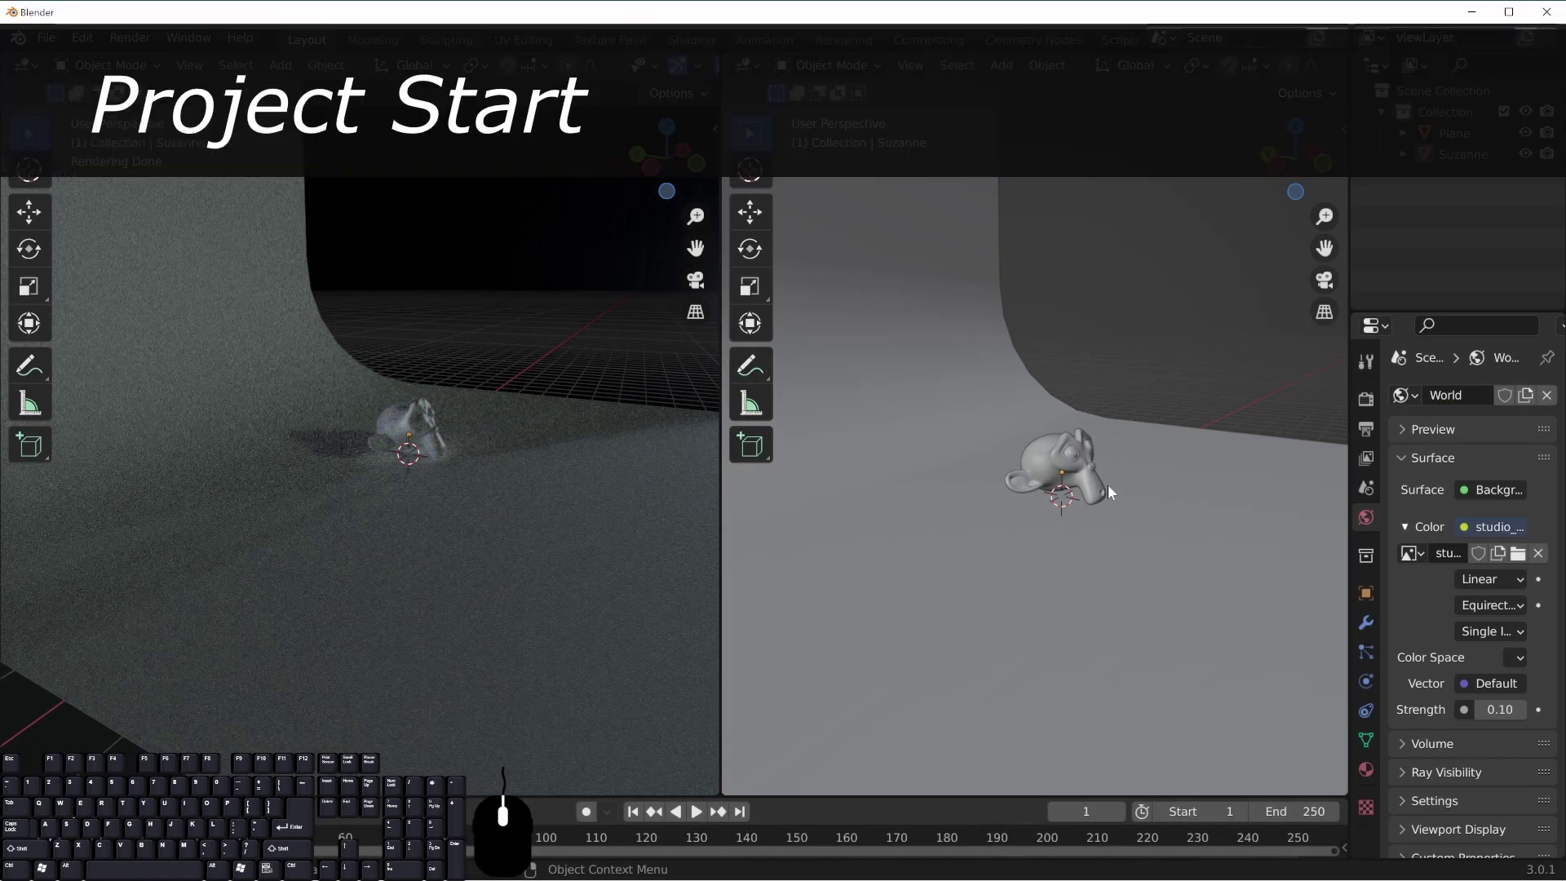
In Blender, add a plain axes empty at the 3D cursor beneath the monkey head
middle_drag(1124, 457, 1044, 455)
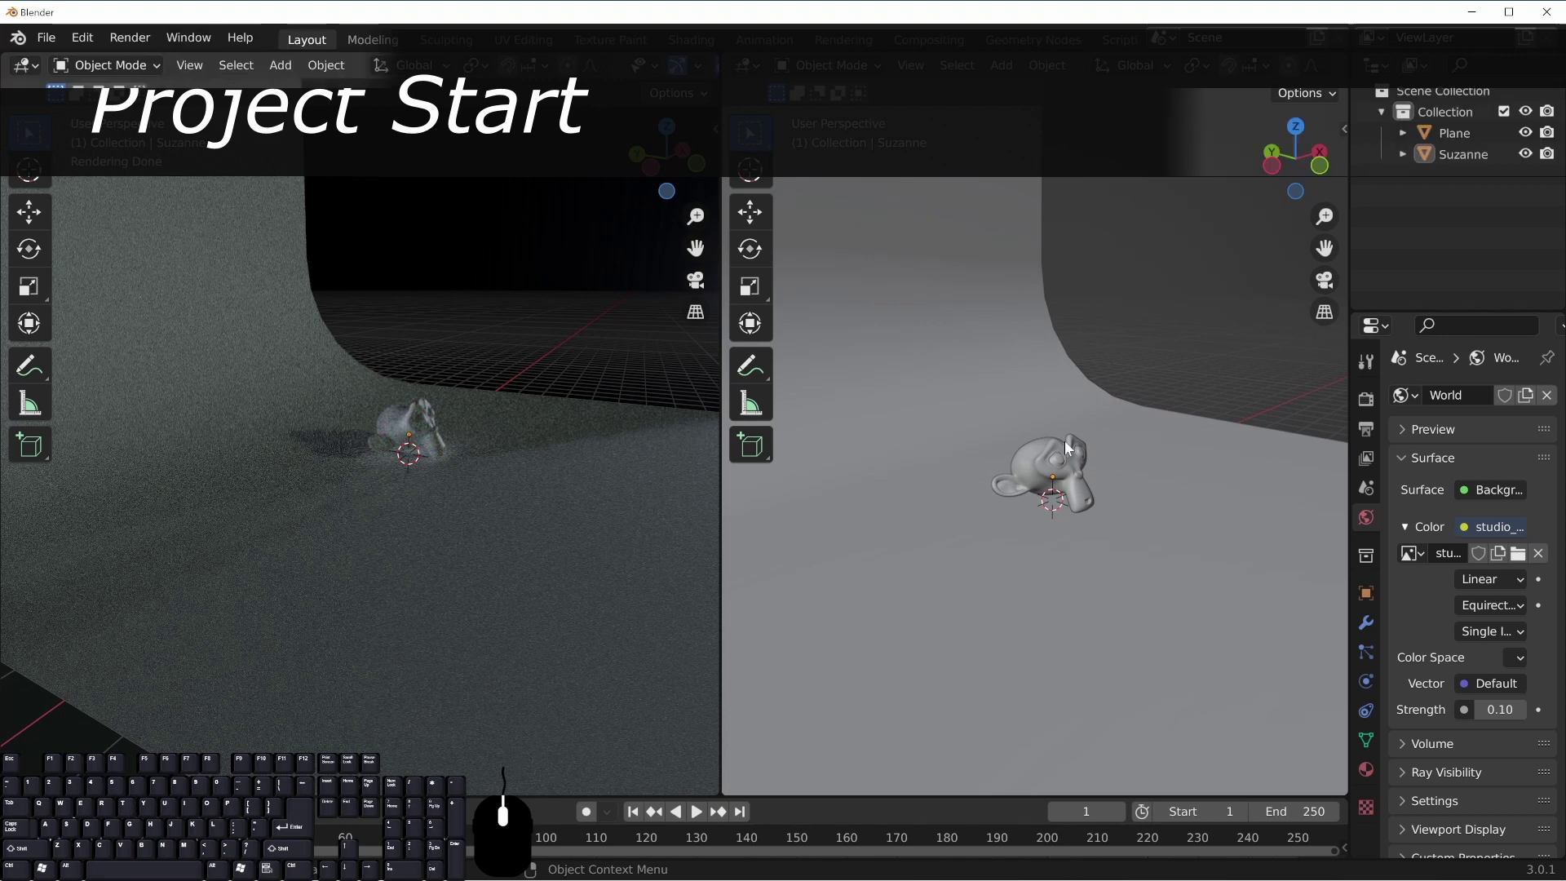
middle_drag(1119, 529, 1009, 494)
key(shift+a)
mouse_move(979, 453)
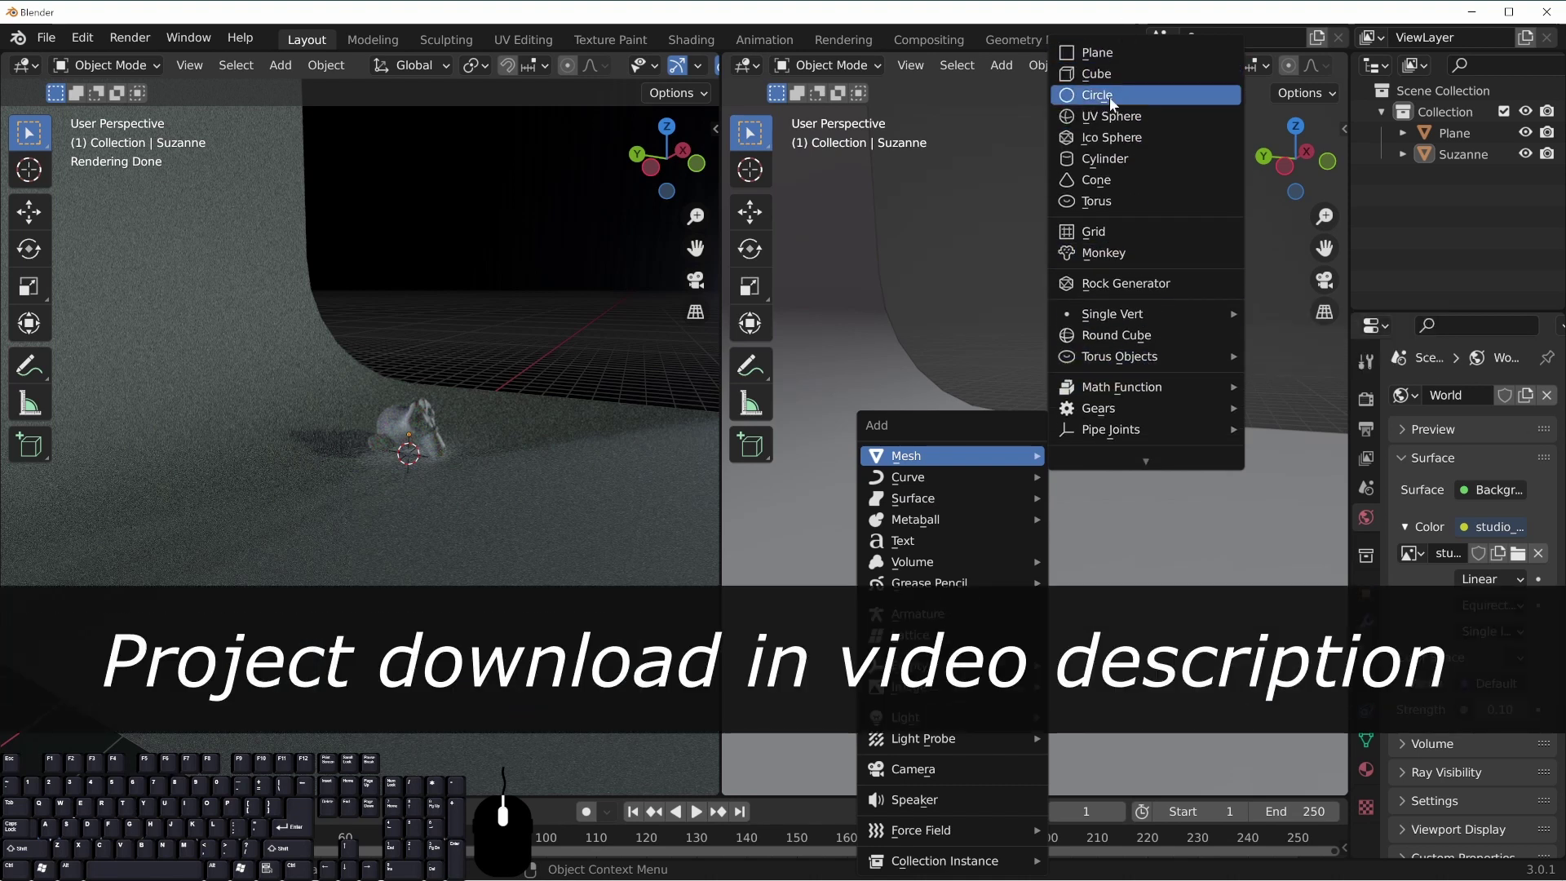
key(shift+a)
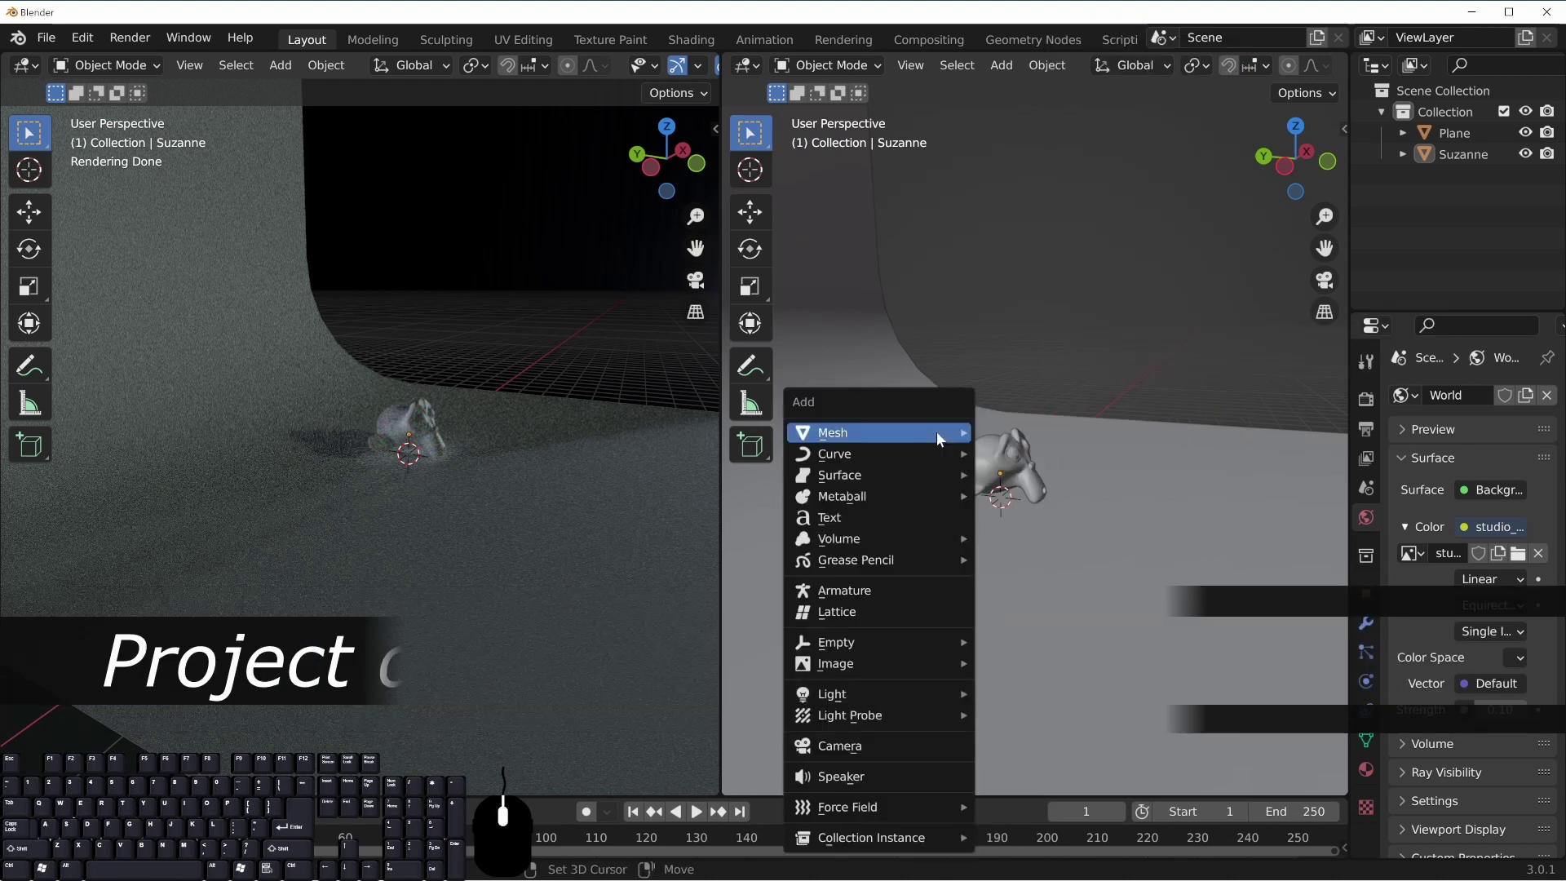
mouse_move(848, 642)
click(1035, 641)
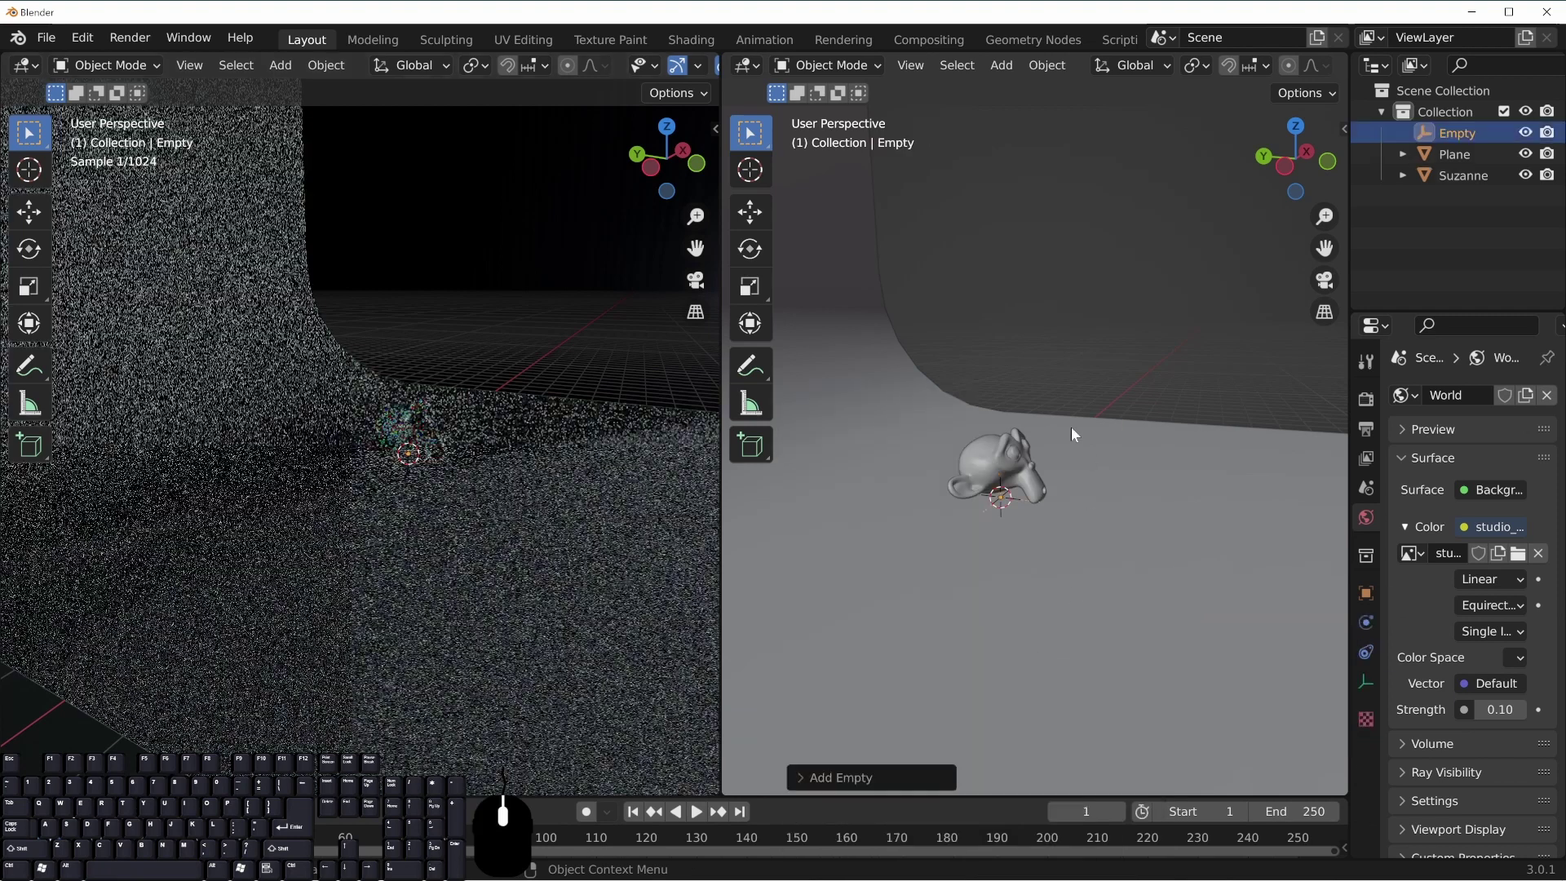
Scale up the empty and raise it along Z to the middle of the monkey head
key(s)
click(1047, 516)
key(g)
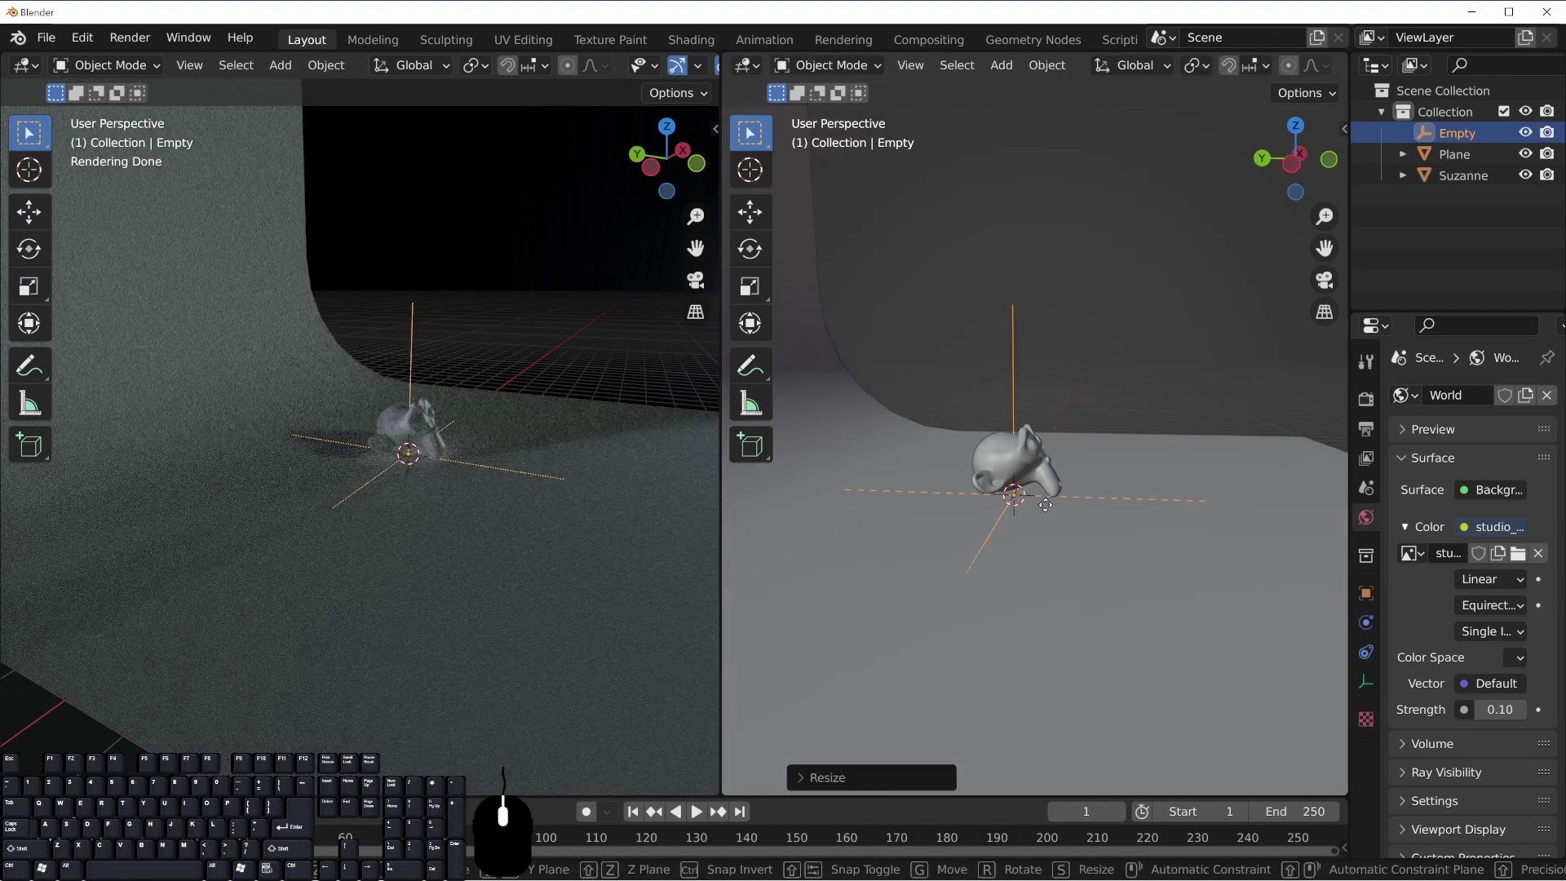
key(z)
click(1051, 454)
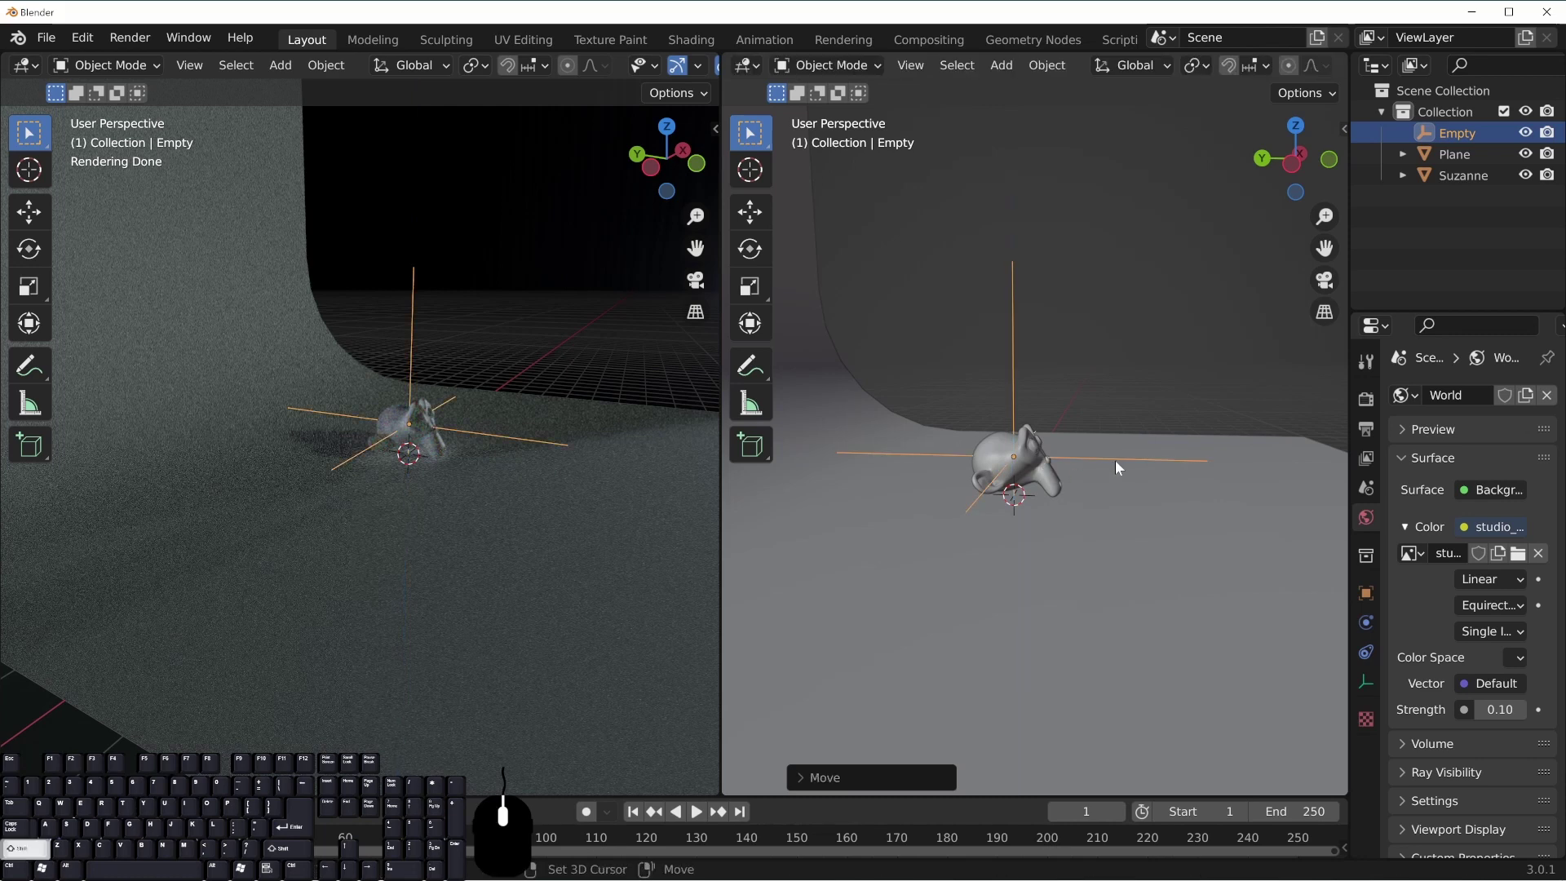
Enlarge the solid-shaded viewport, add a spot light and move it about 6 m to a spot above and in front of the monkey
shift+middle_drag(1114, 465, 1005, 463)
scroll(494, 407, up, 2)
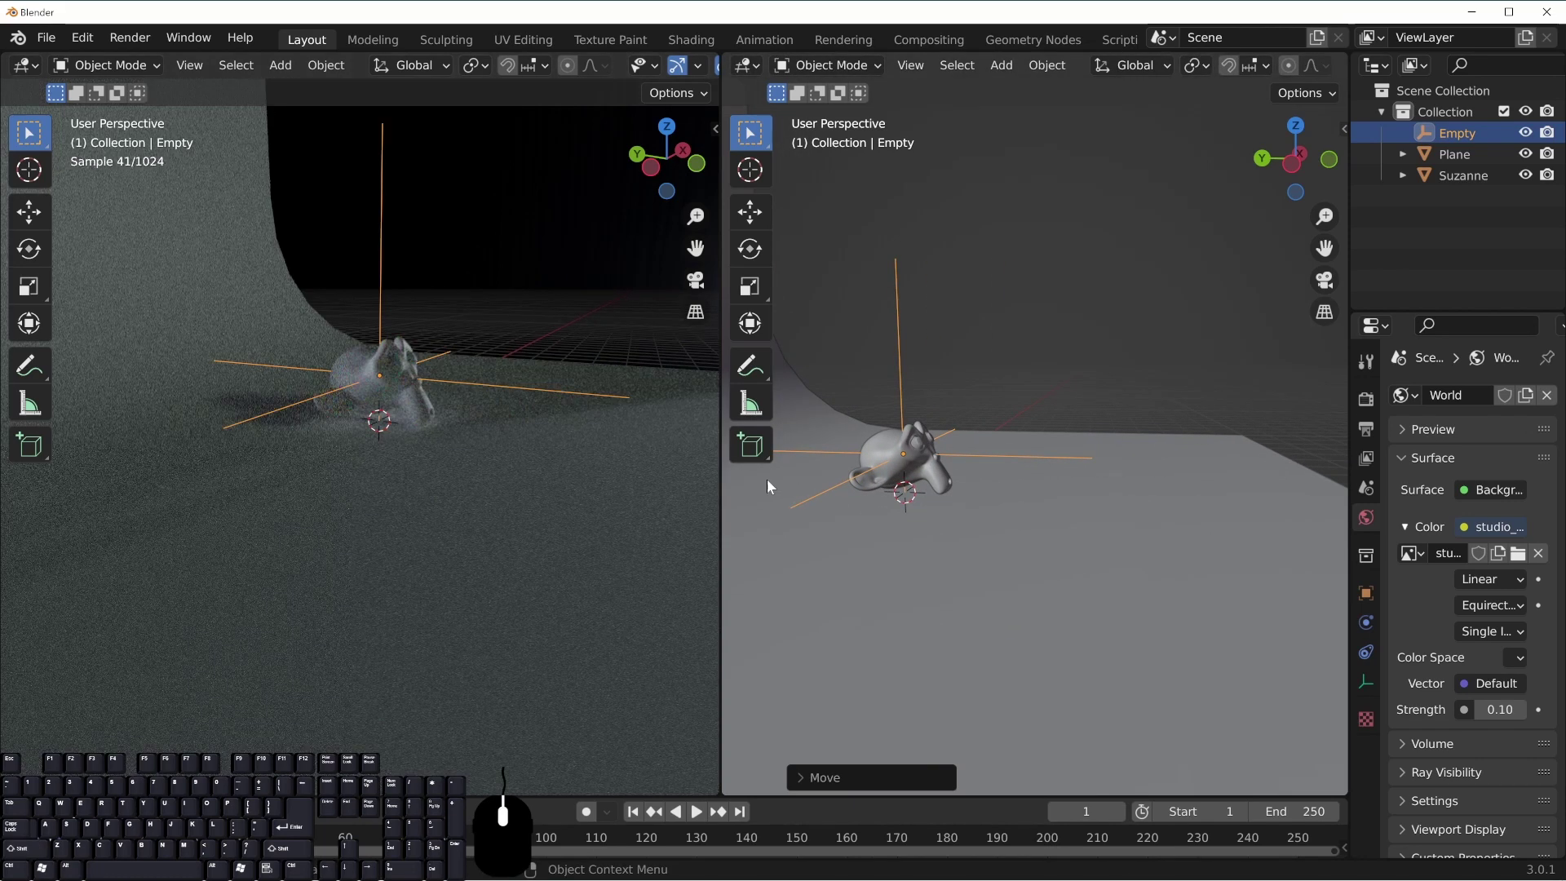
drag(722, 493, 450, 493)
scroll(293, 445, up, 2)
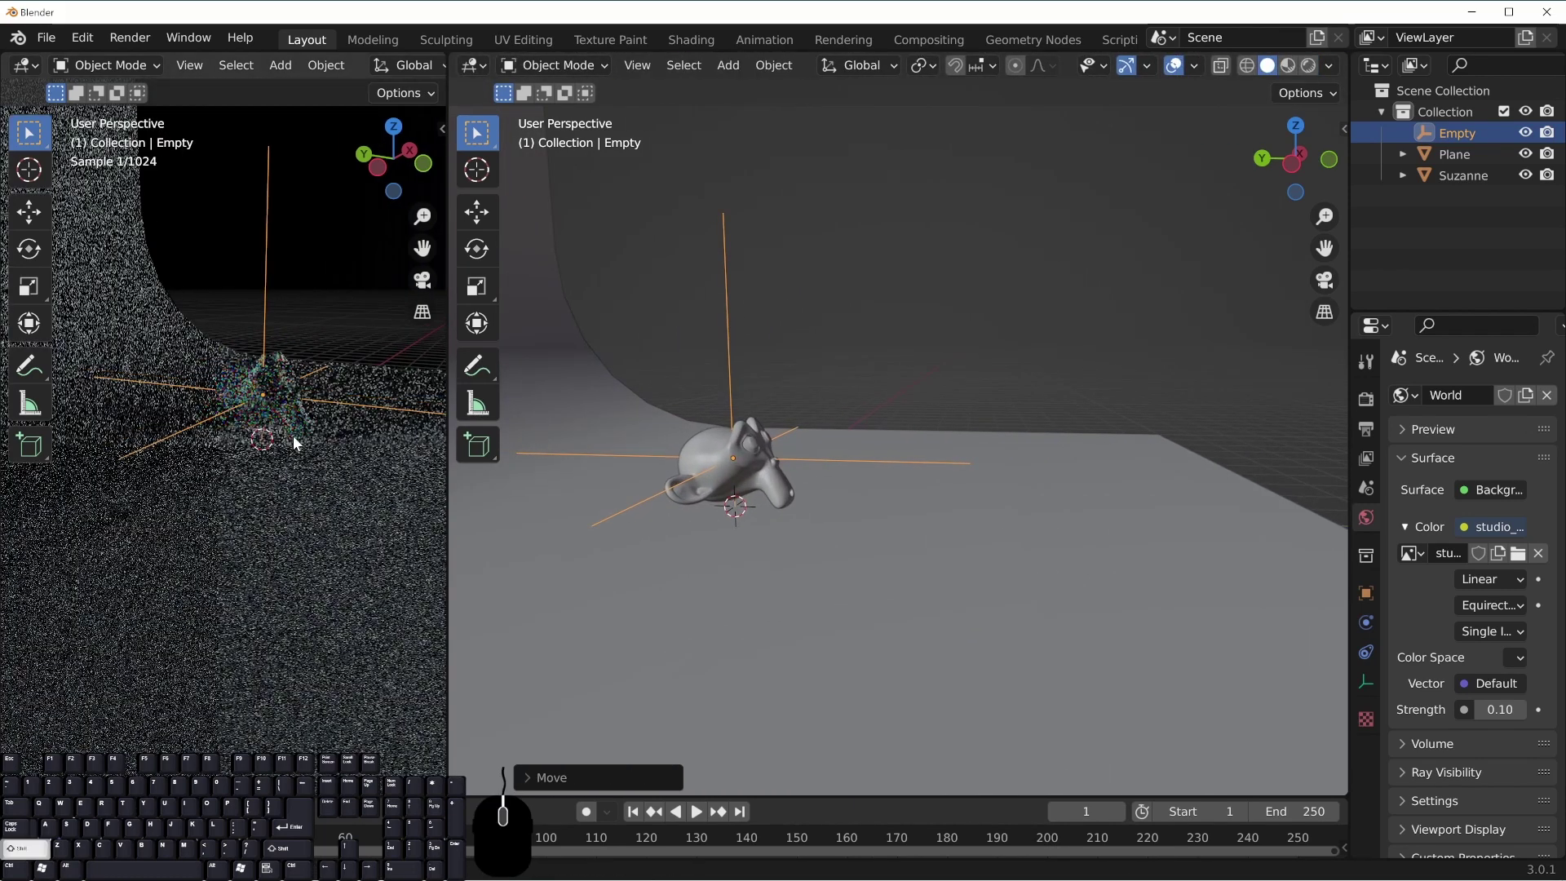
scroll(326, 509, up, 1)
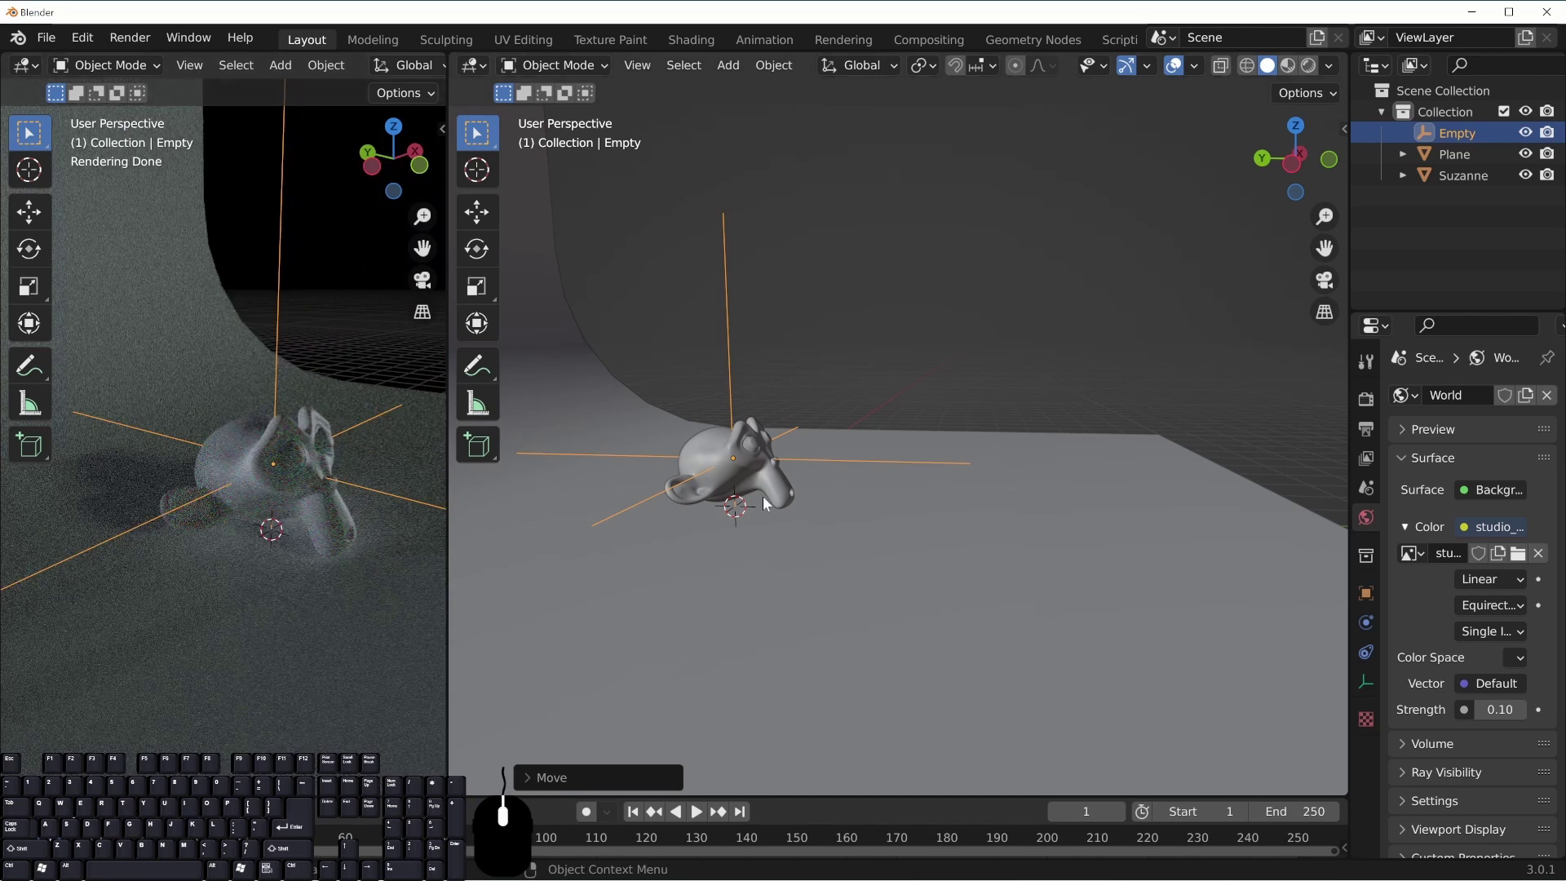
key(shift+a)
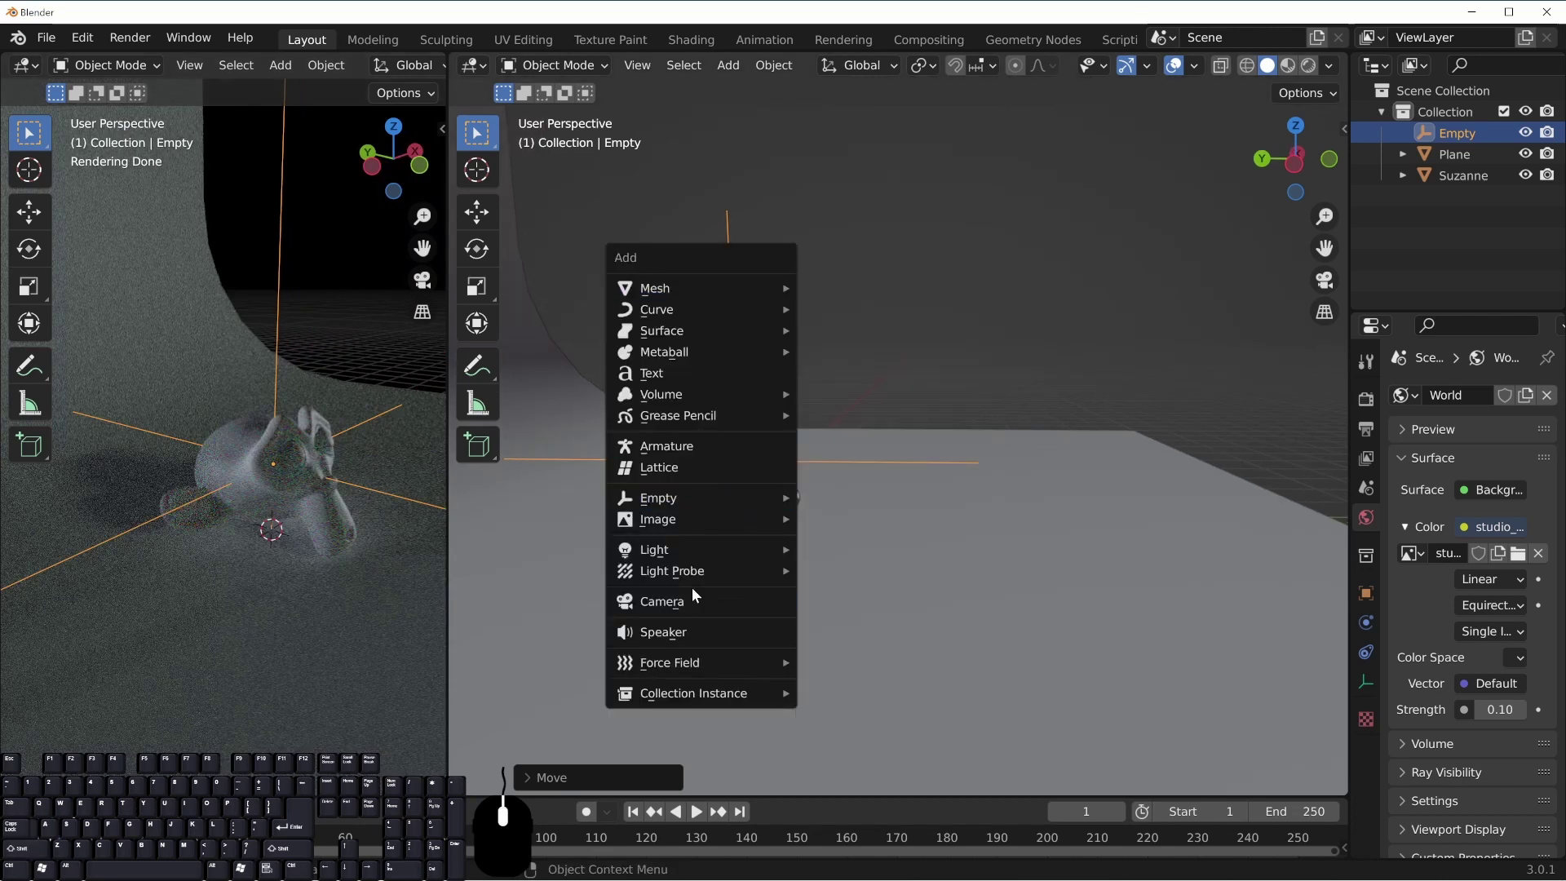
mouse_move(676, 550)
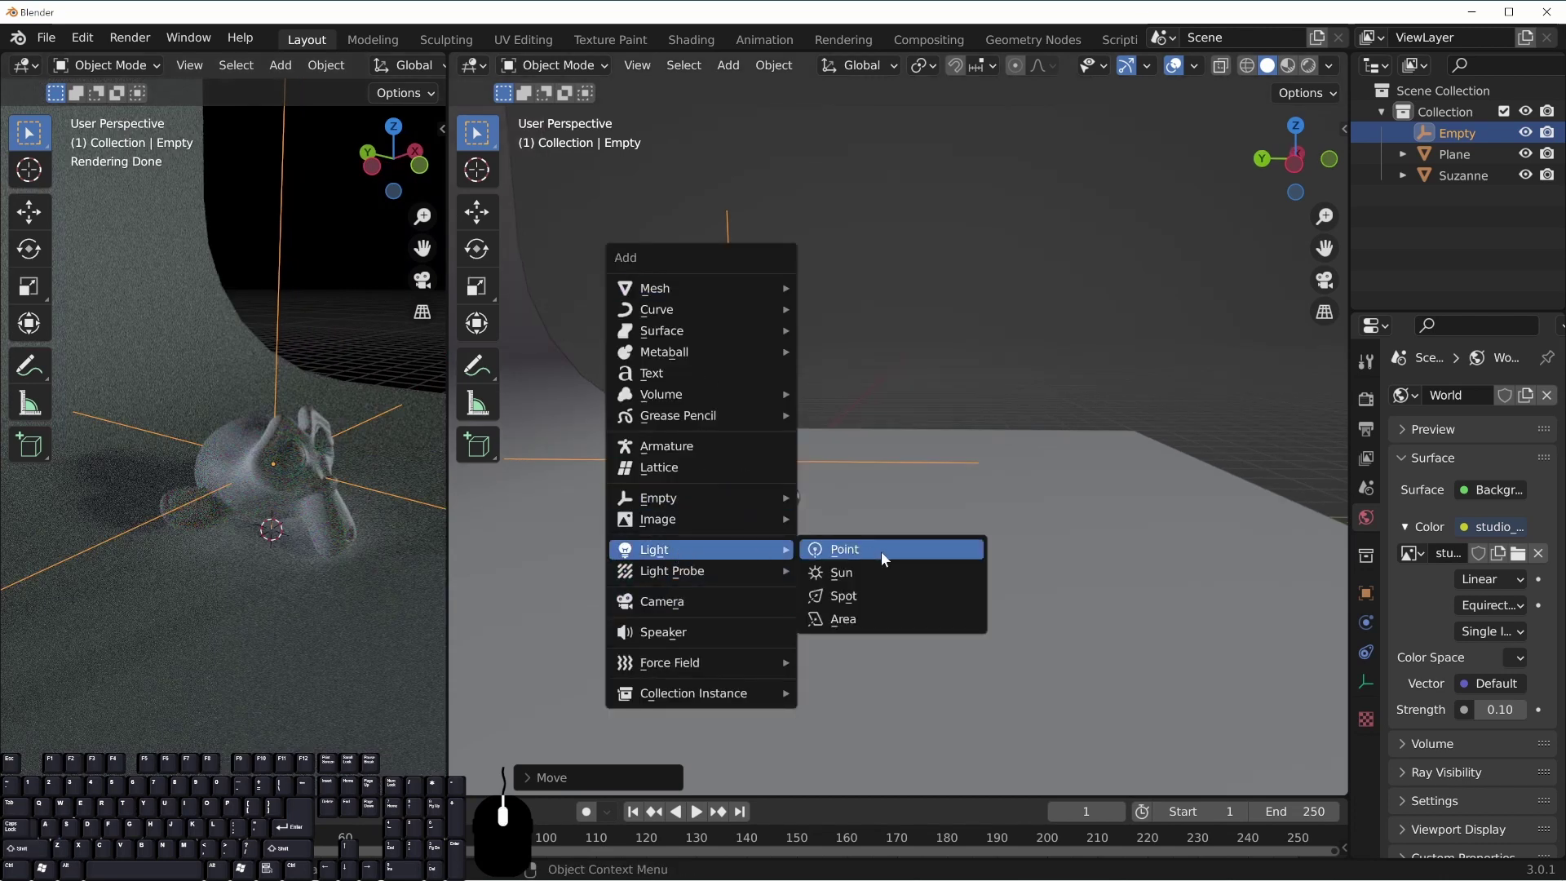
click(873, 597)
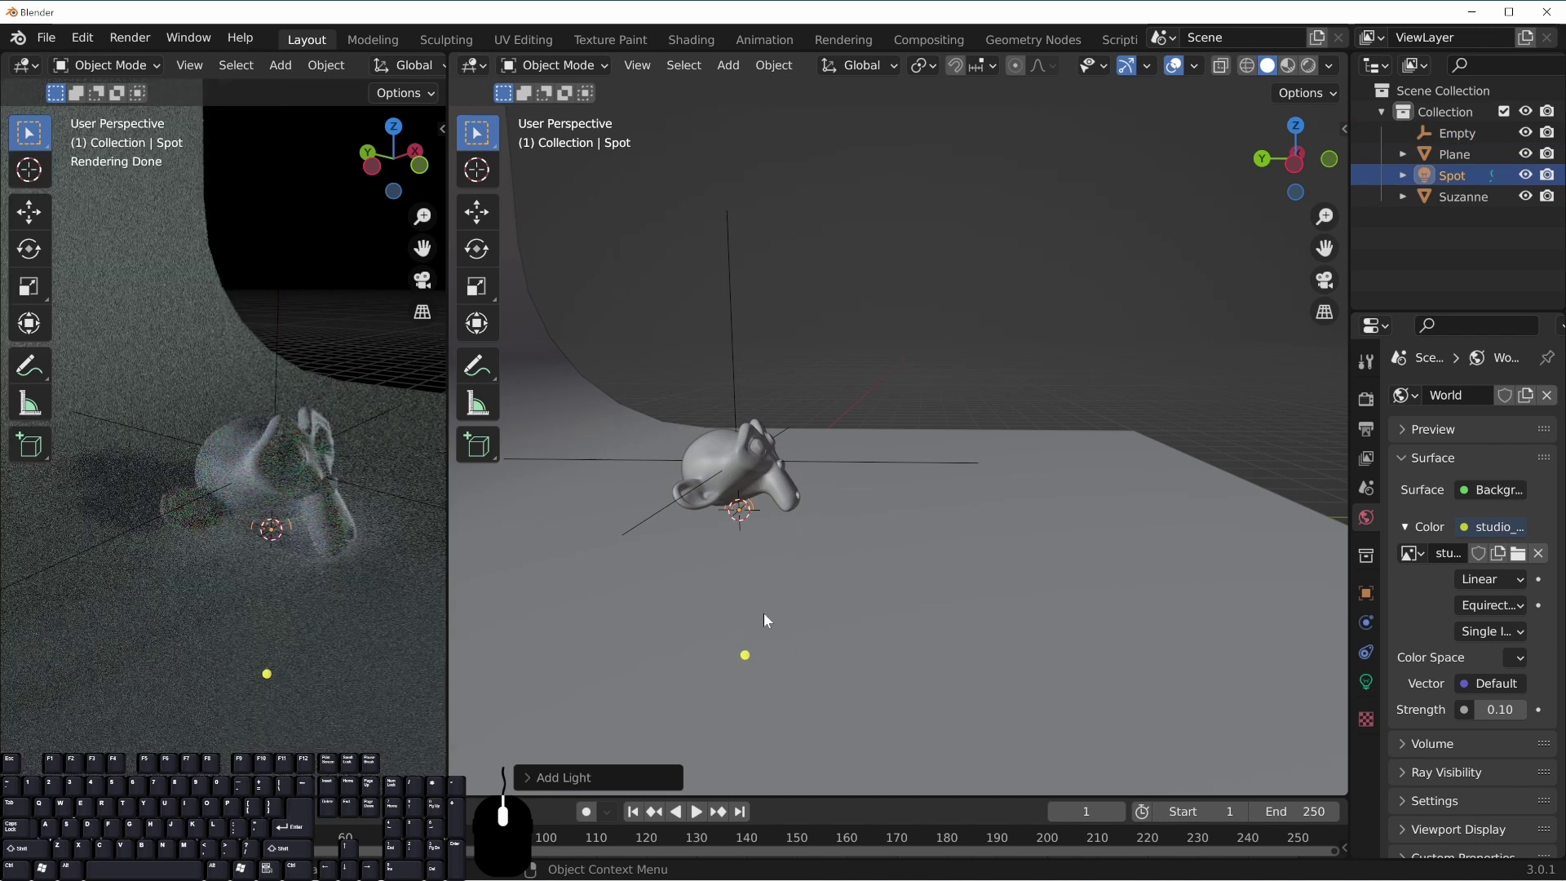
key(g)
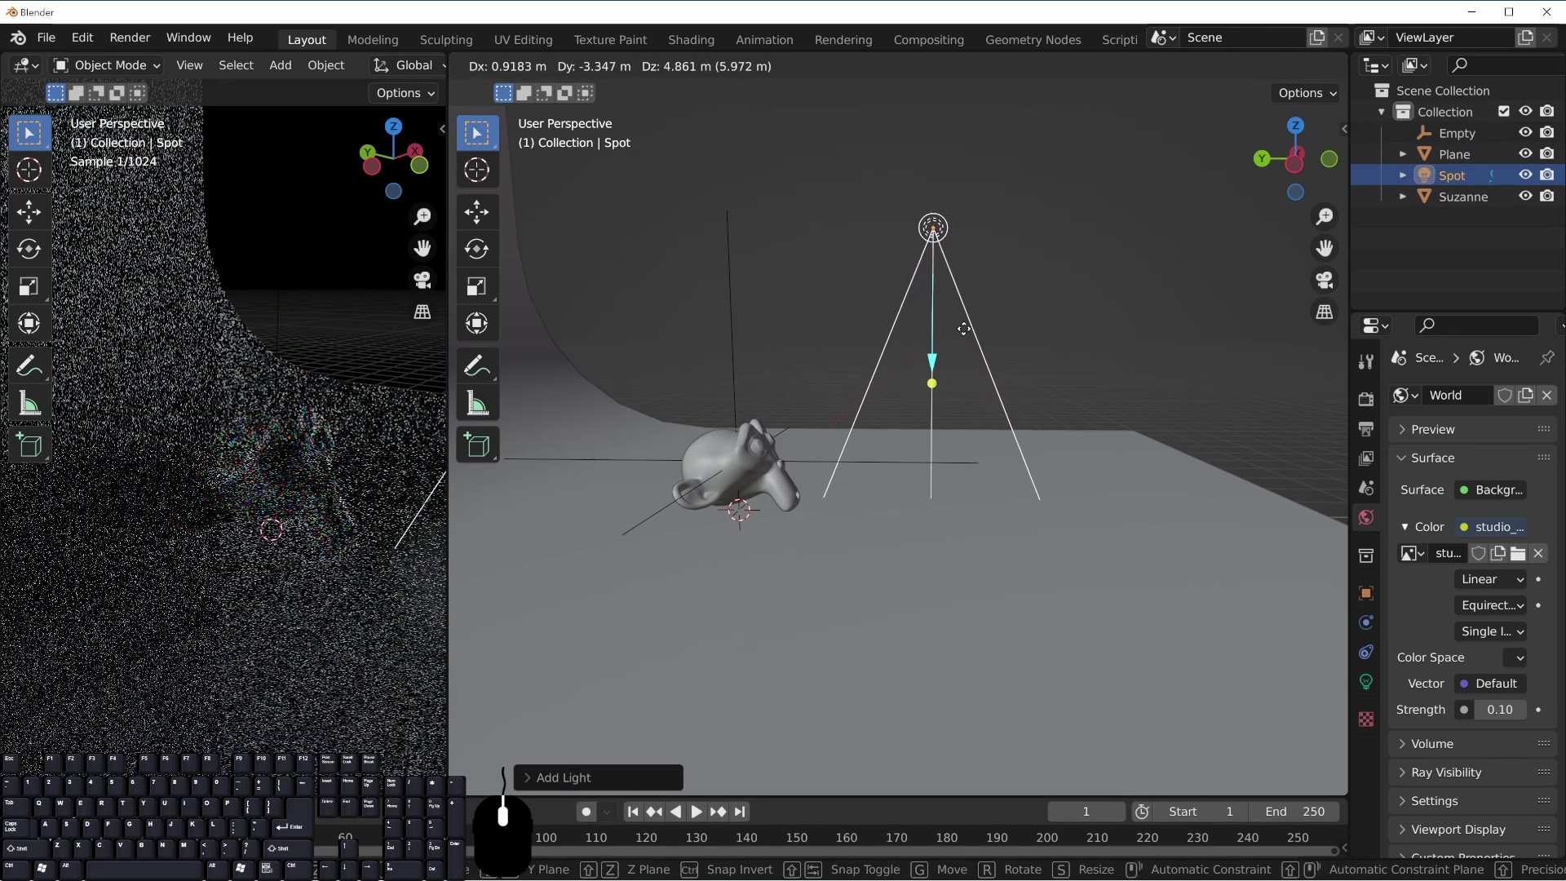
click(964, 328)
Widen the properties area and give the spot light a Track To constraint with the empty as its target
drag(1350, 621, 1109, 644)
click(1123, 652)
click(1260, 395)
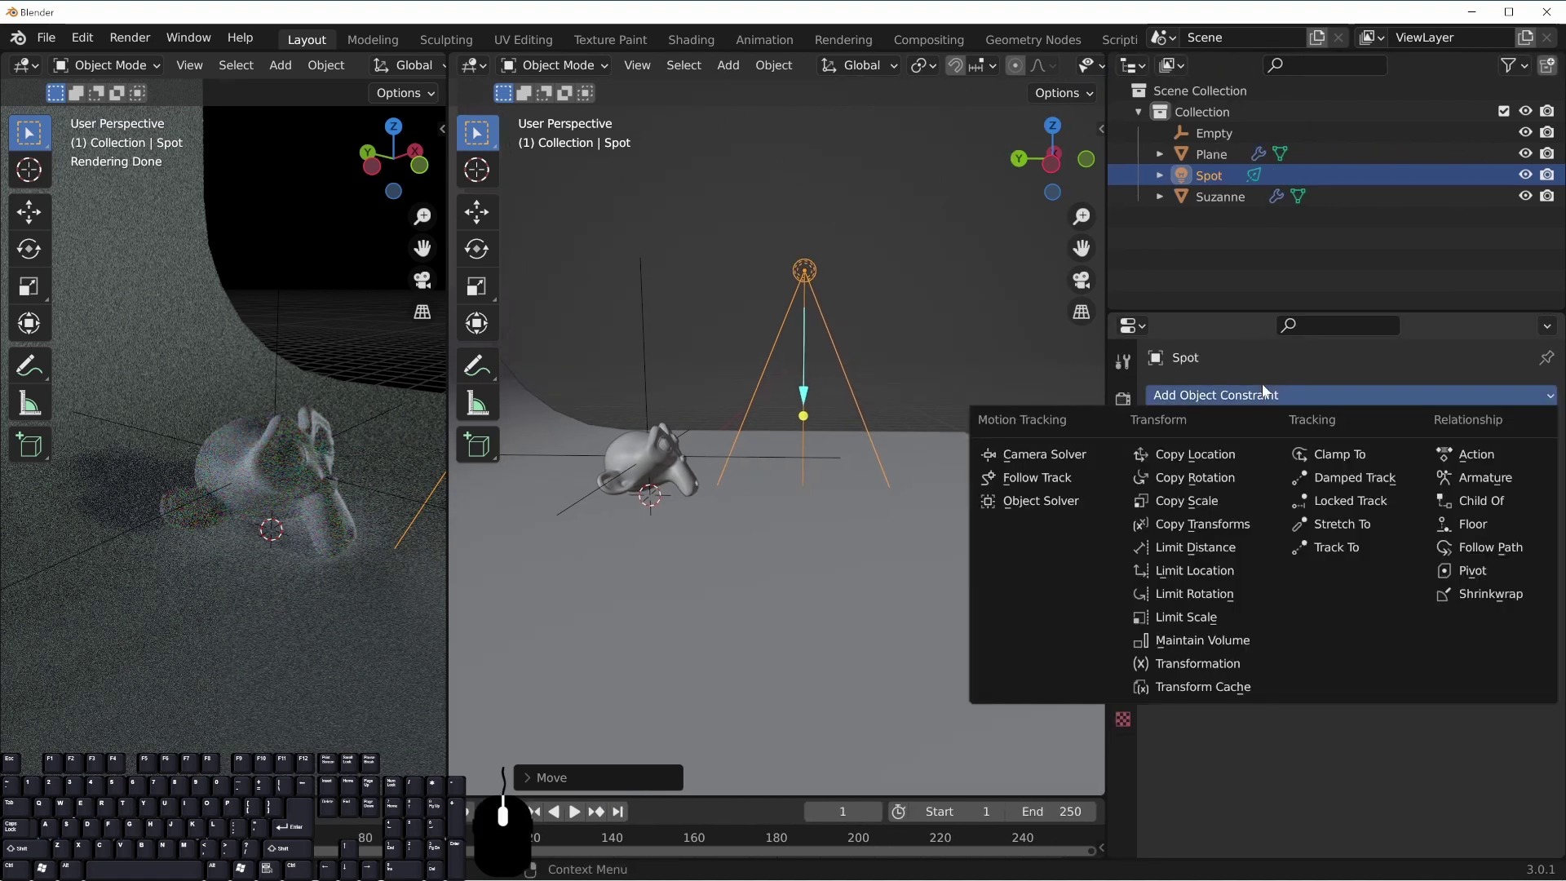
click(1342, 546)
click(1515, 460)
click(1226, 124)
Rename the empty as lamp_target
double_click(1216, 132)
text(lamp_target)
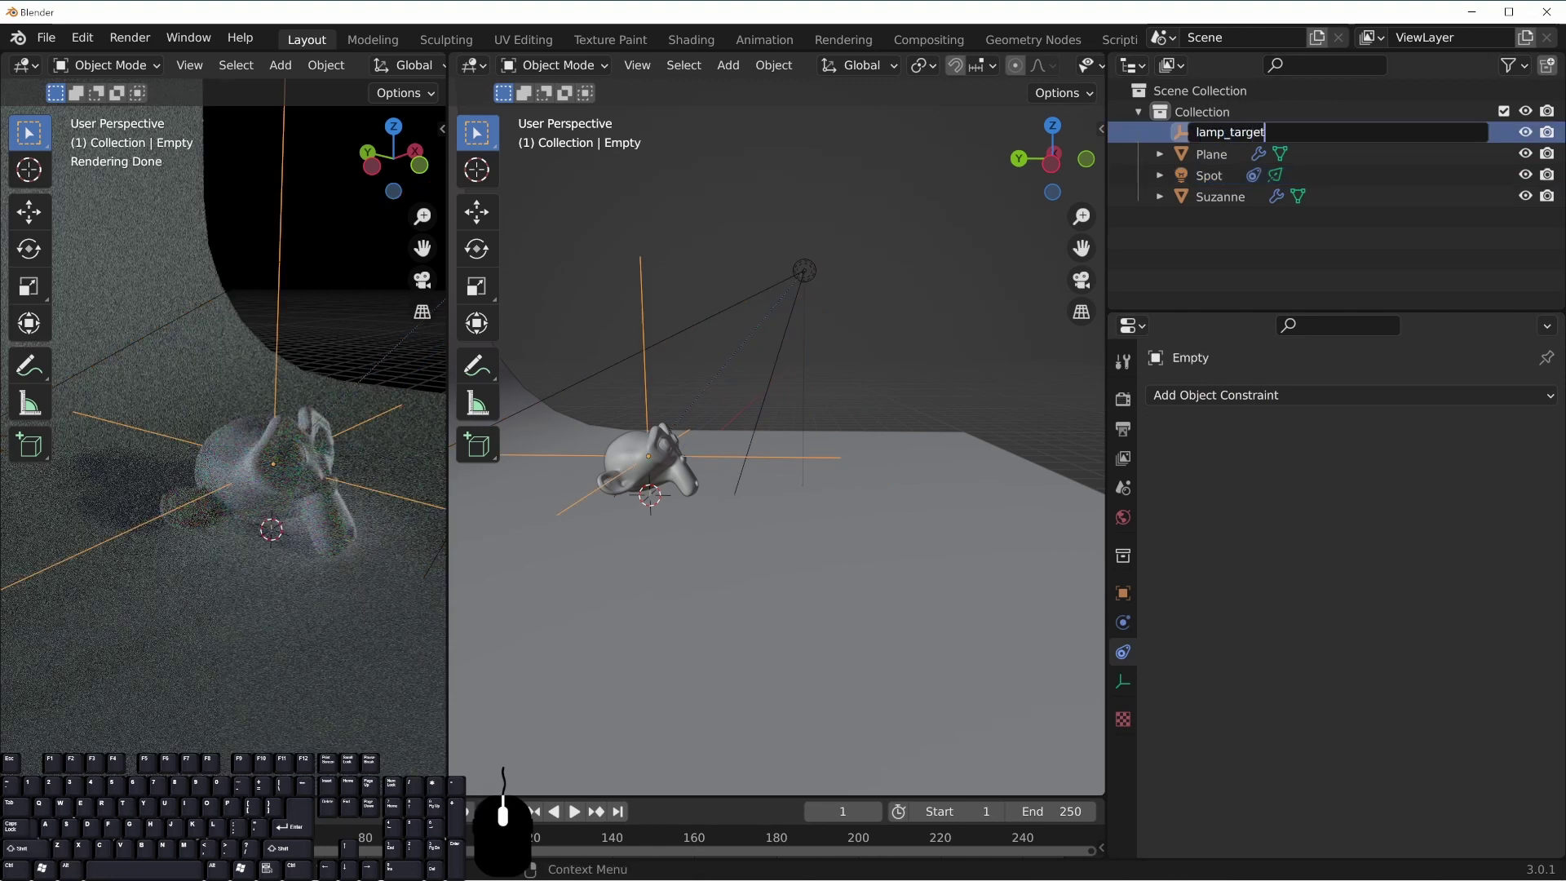
key(Return)
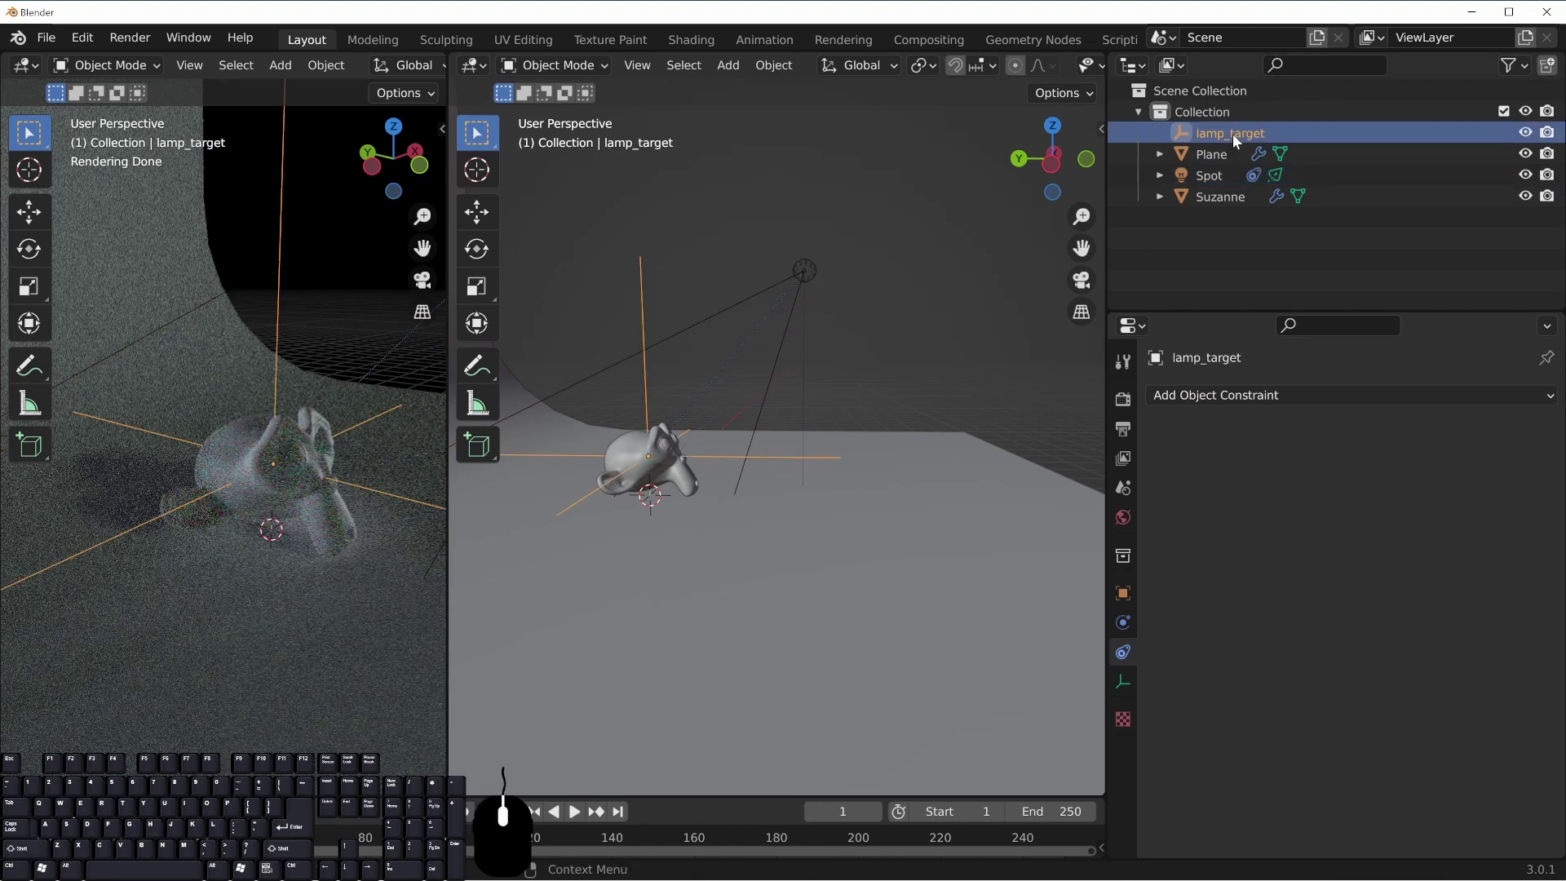
Select the spot light and set its power to 500 W
click(801, 269)
shift+middle_drag(817, 450, 829, 403)
scroll(865, 392, up, 3)
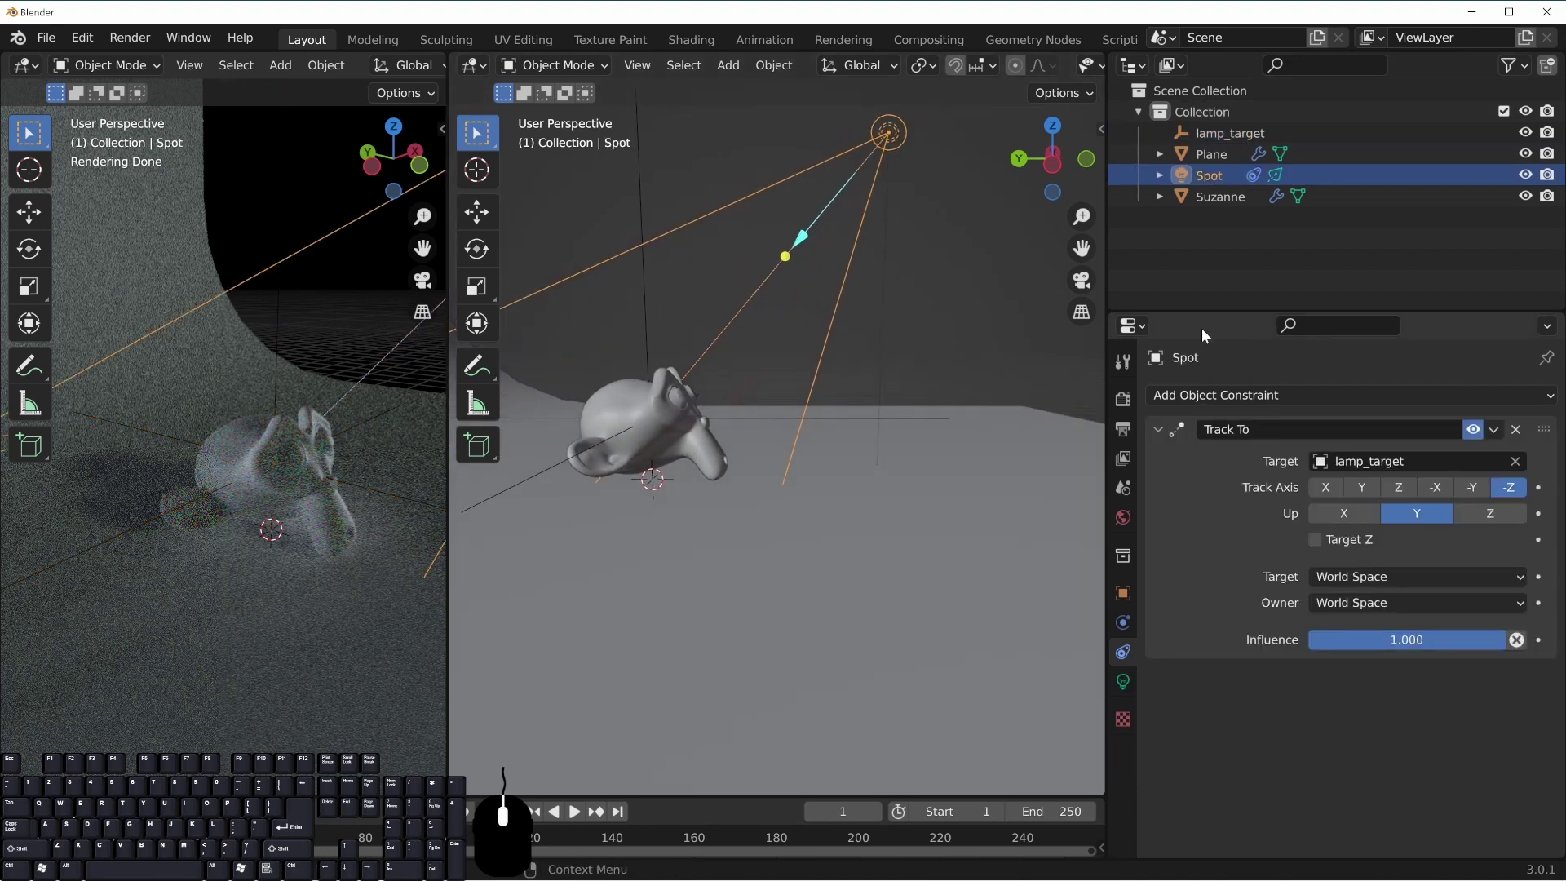
click(1124, 680)
click(1417, 539)
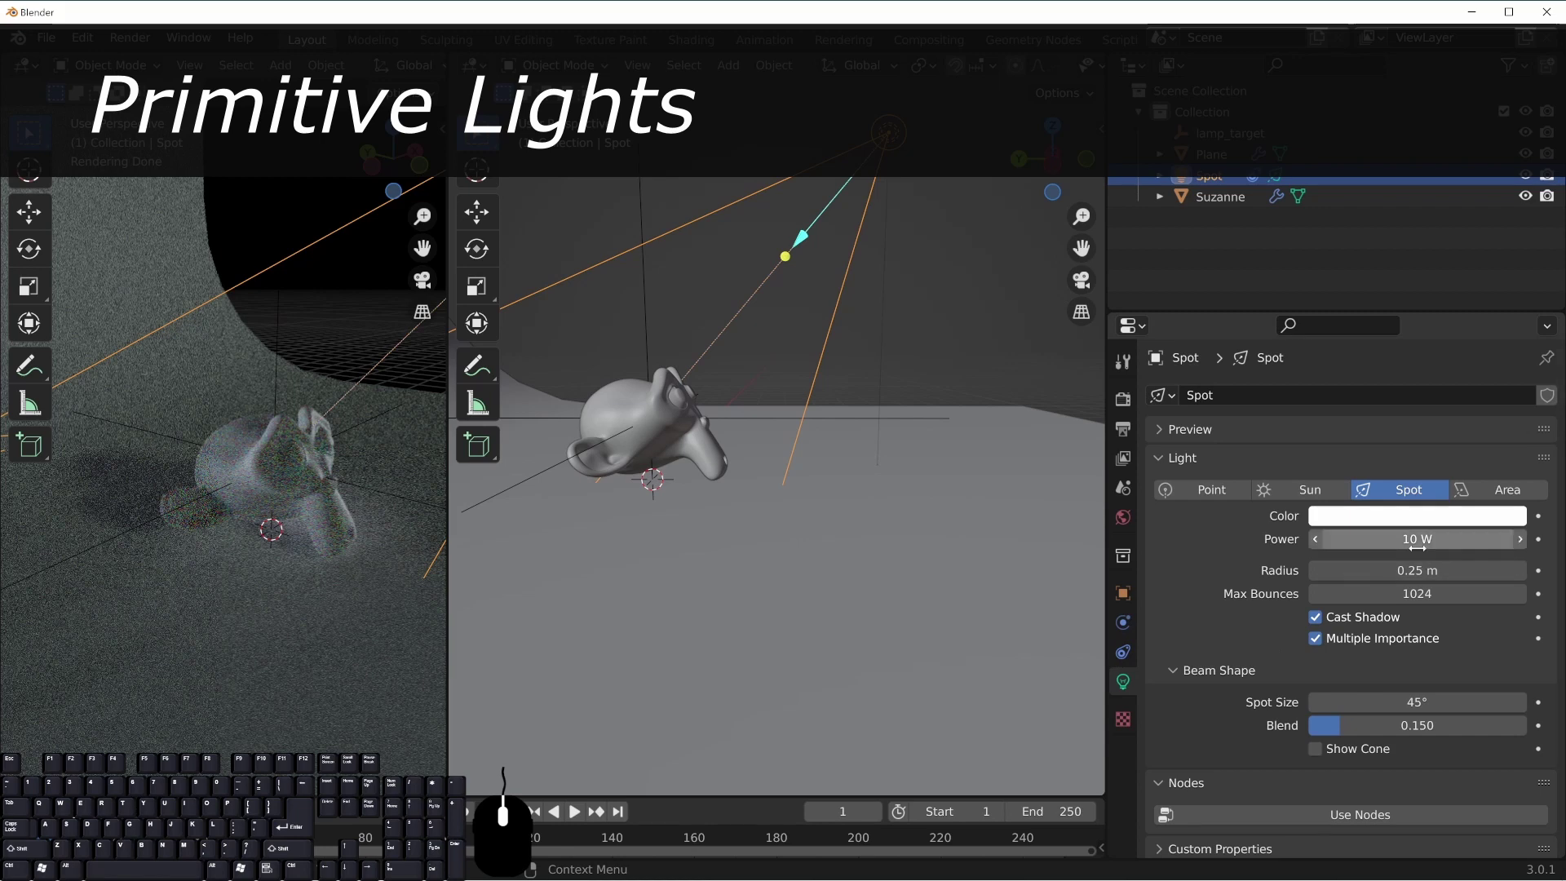
text(500)
key(Return)
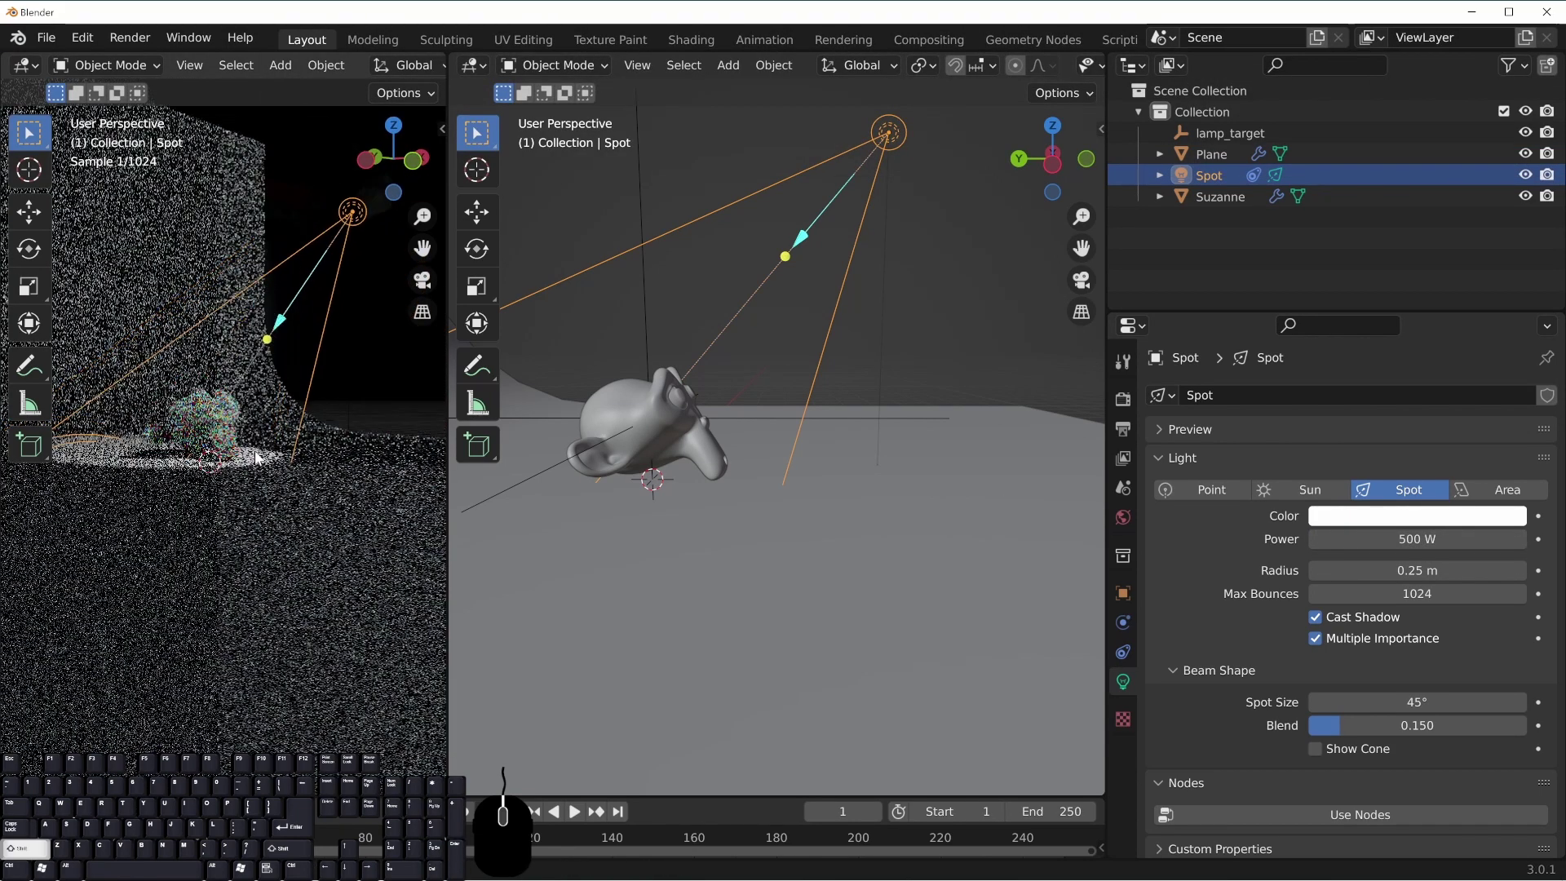
Move the spot light lower and, in top view, shift it diagonally off to one side in front of the monkey
key(g)
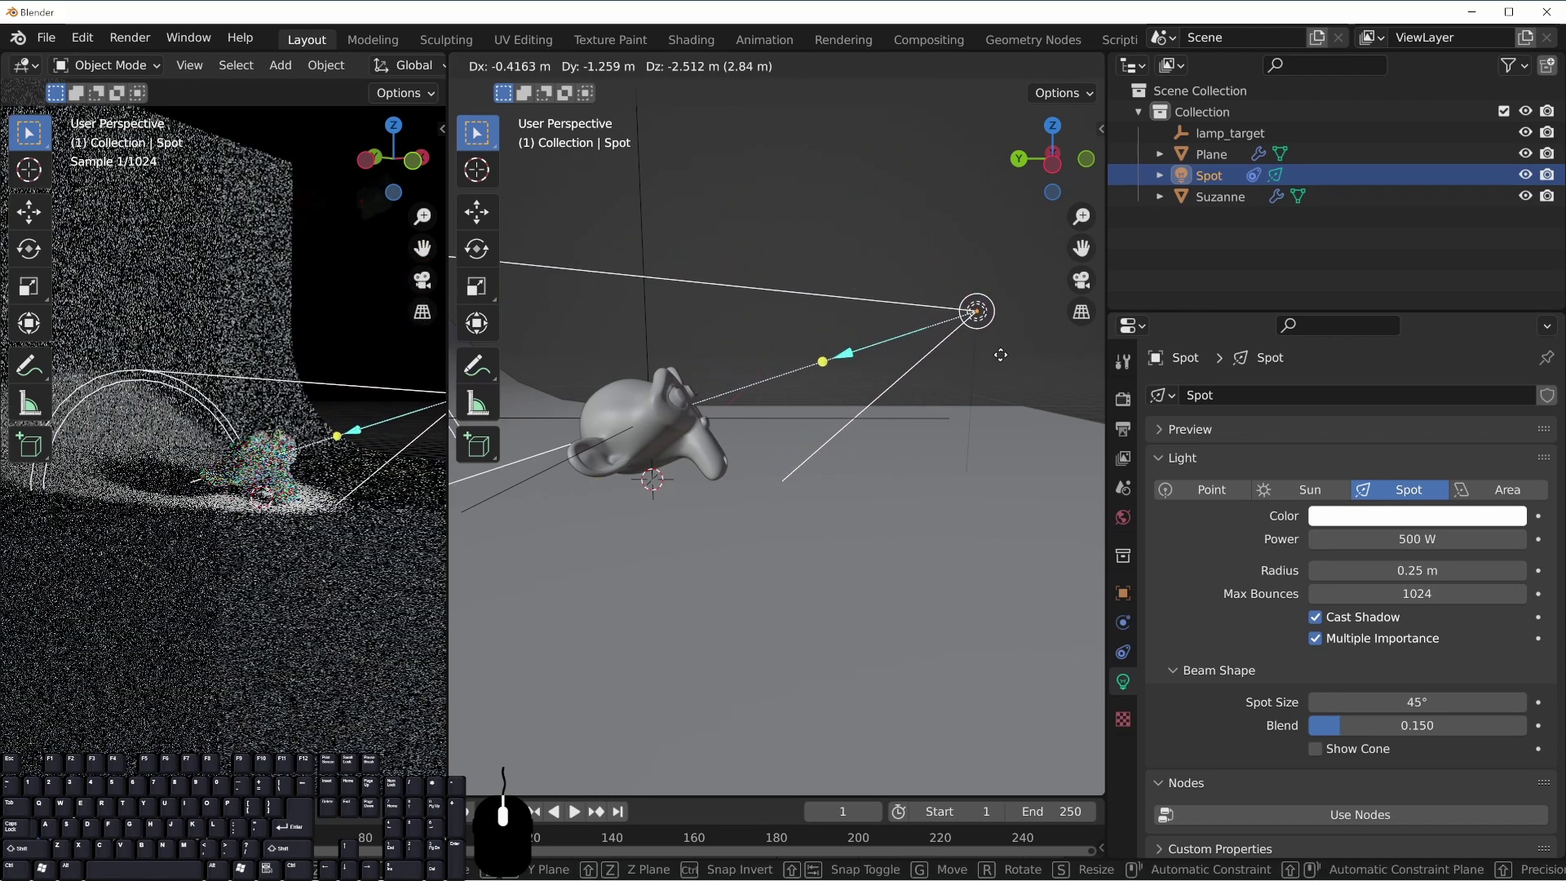
click(952, 354)
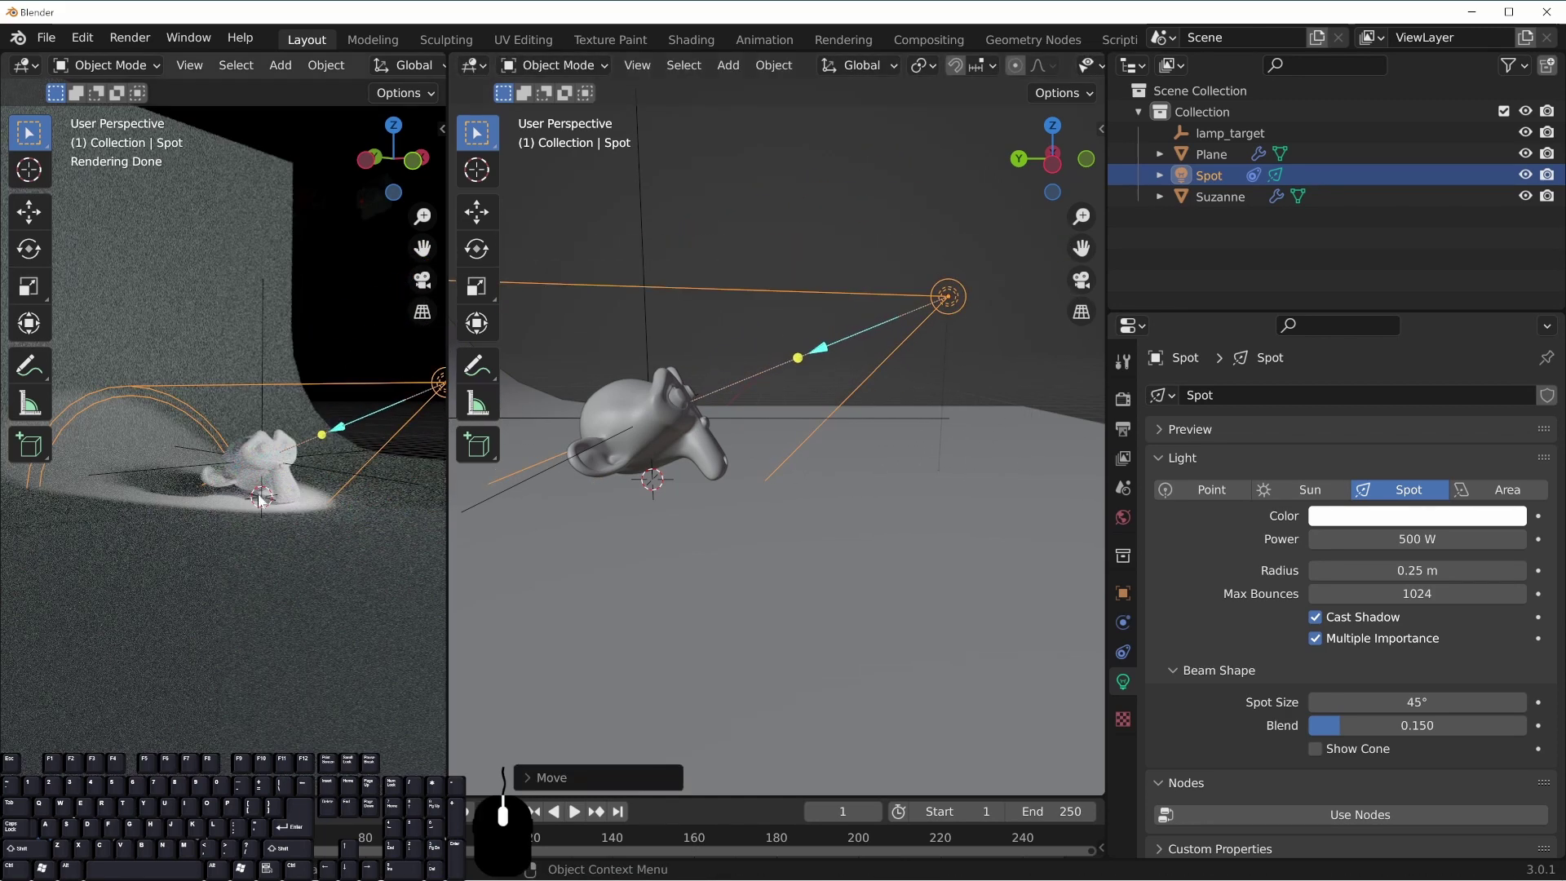
middle_drag(324, 483, 276, 493)
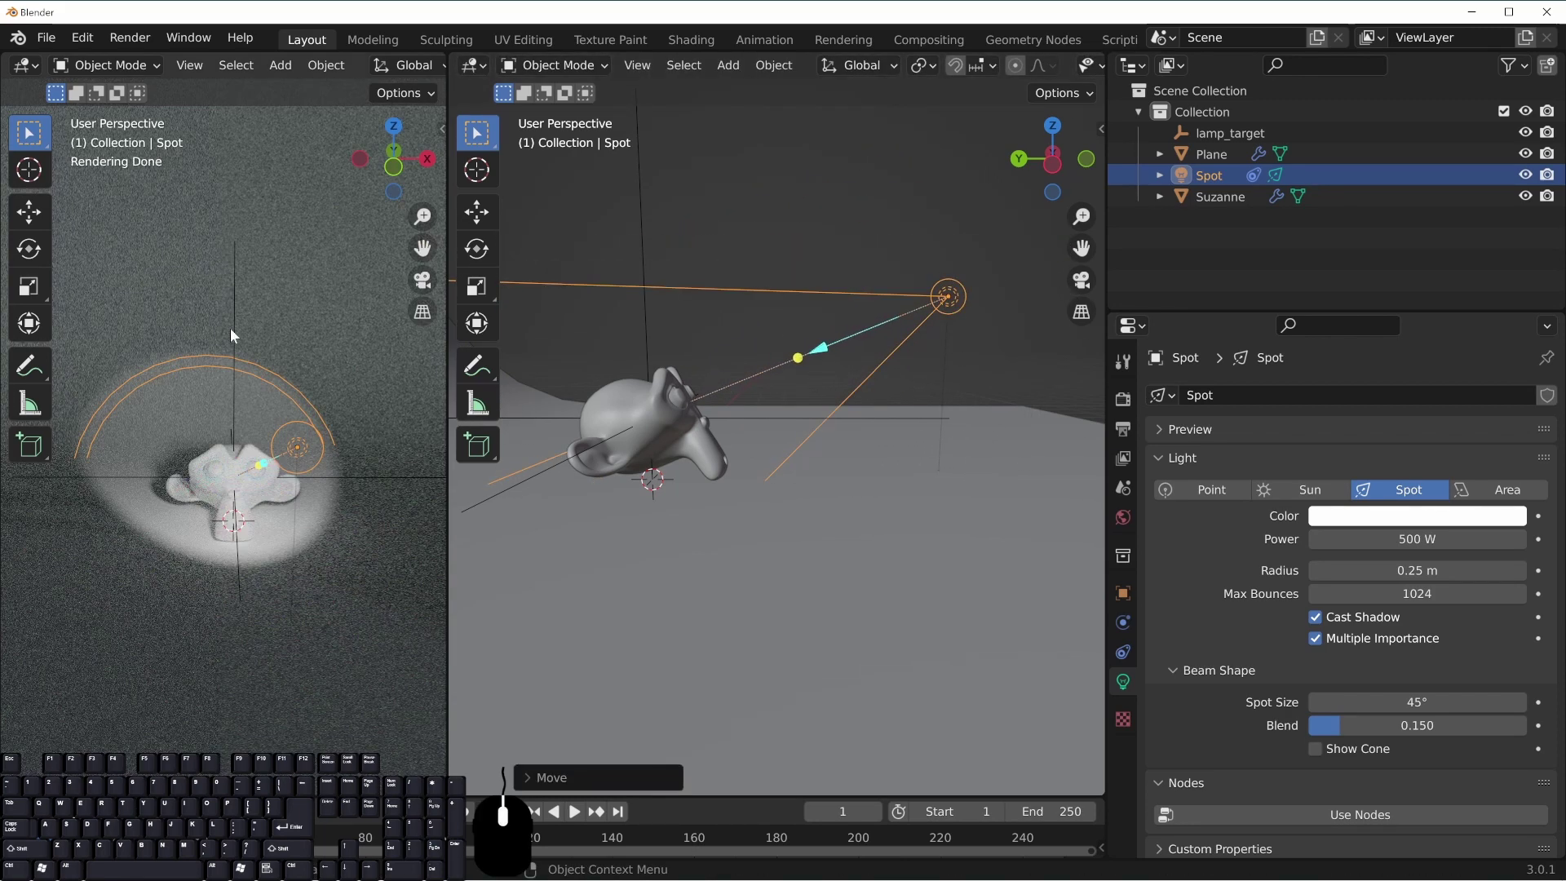
key(KP_7)
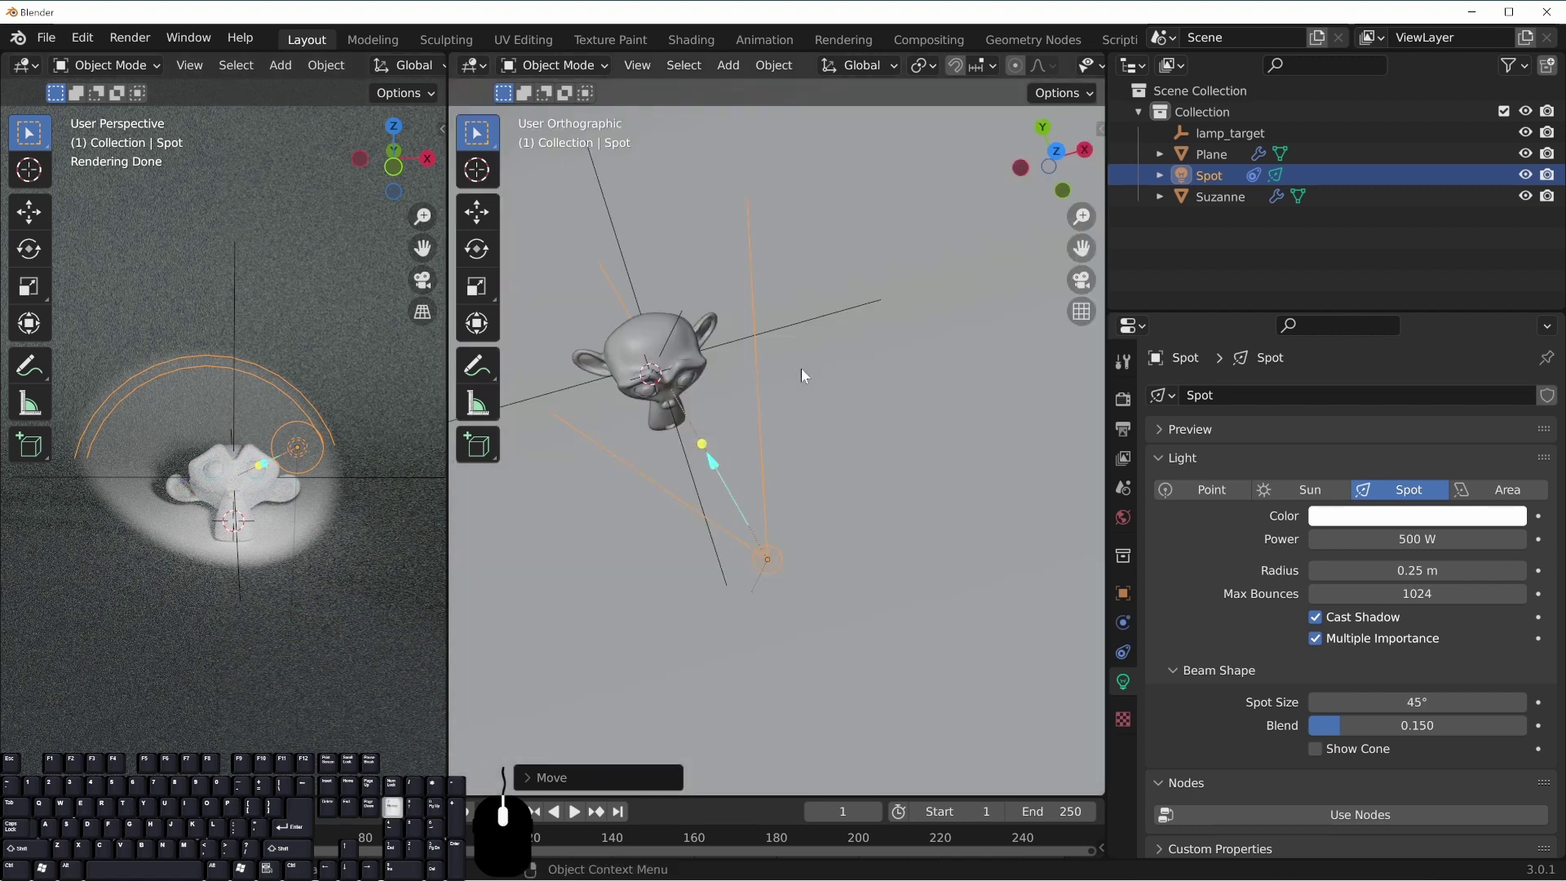
key(g)
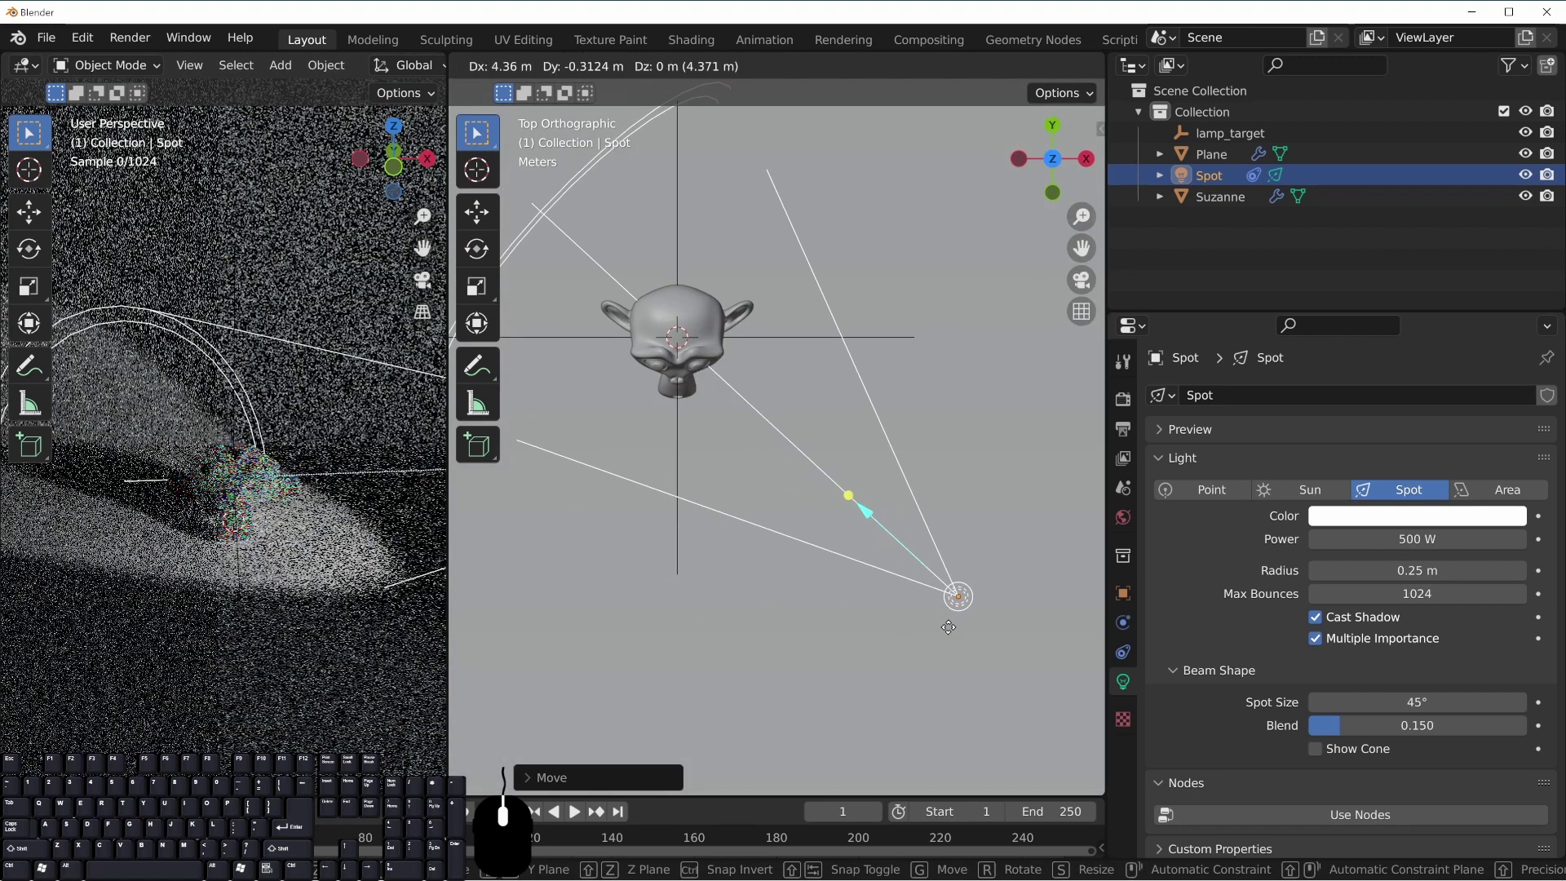
click(882, 642)
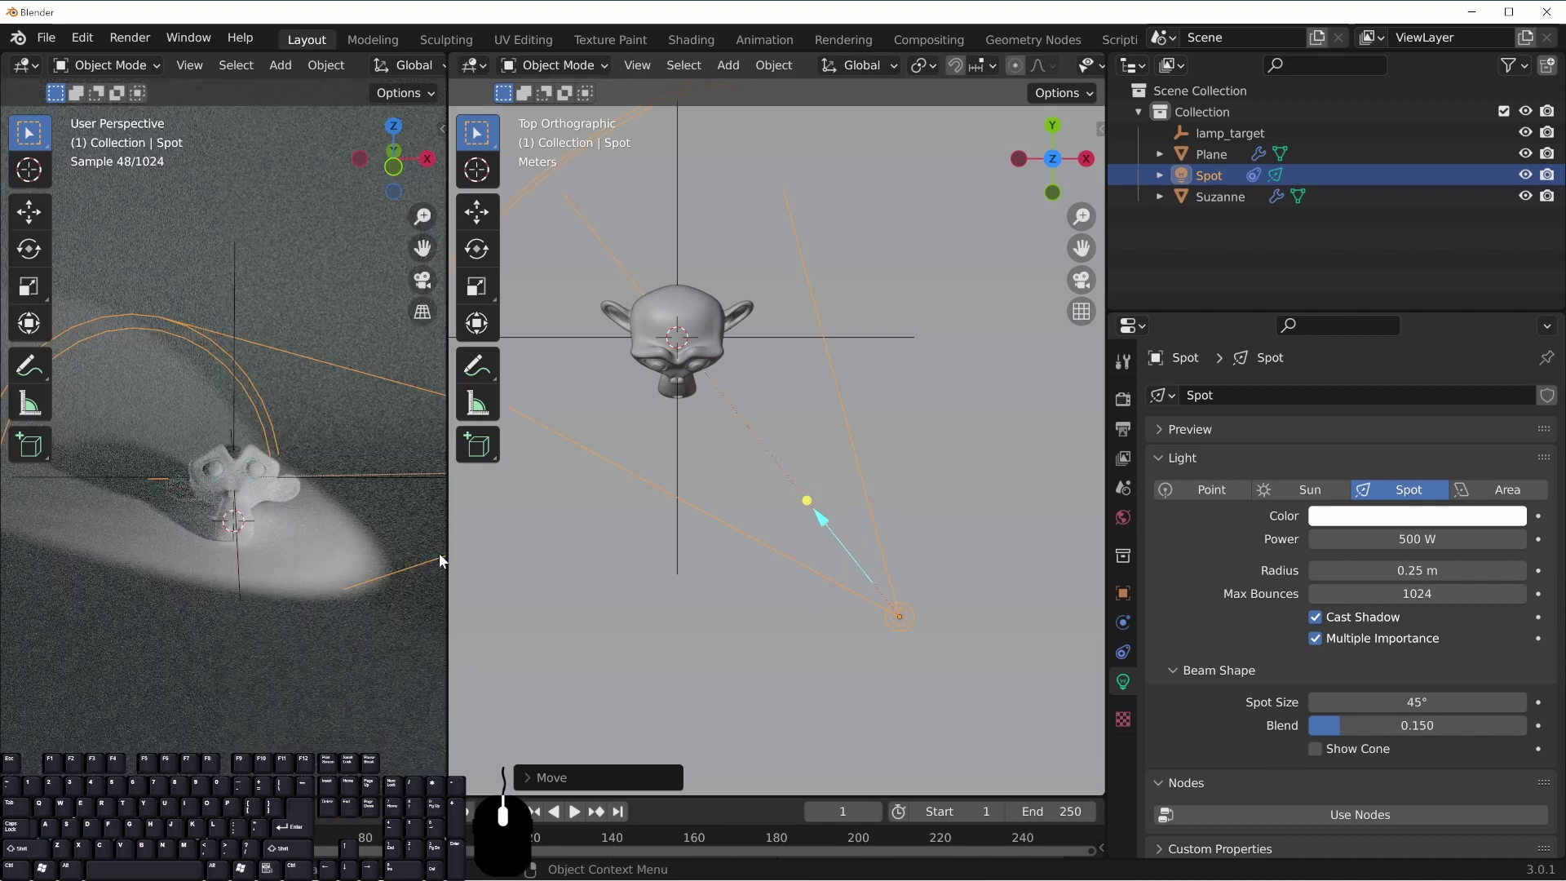
Widen the rendered viewport and add a camera to the scene
drag(442, 508, 575, 509)
middle_drag(717, 512, 824, 437)
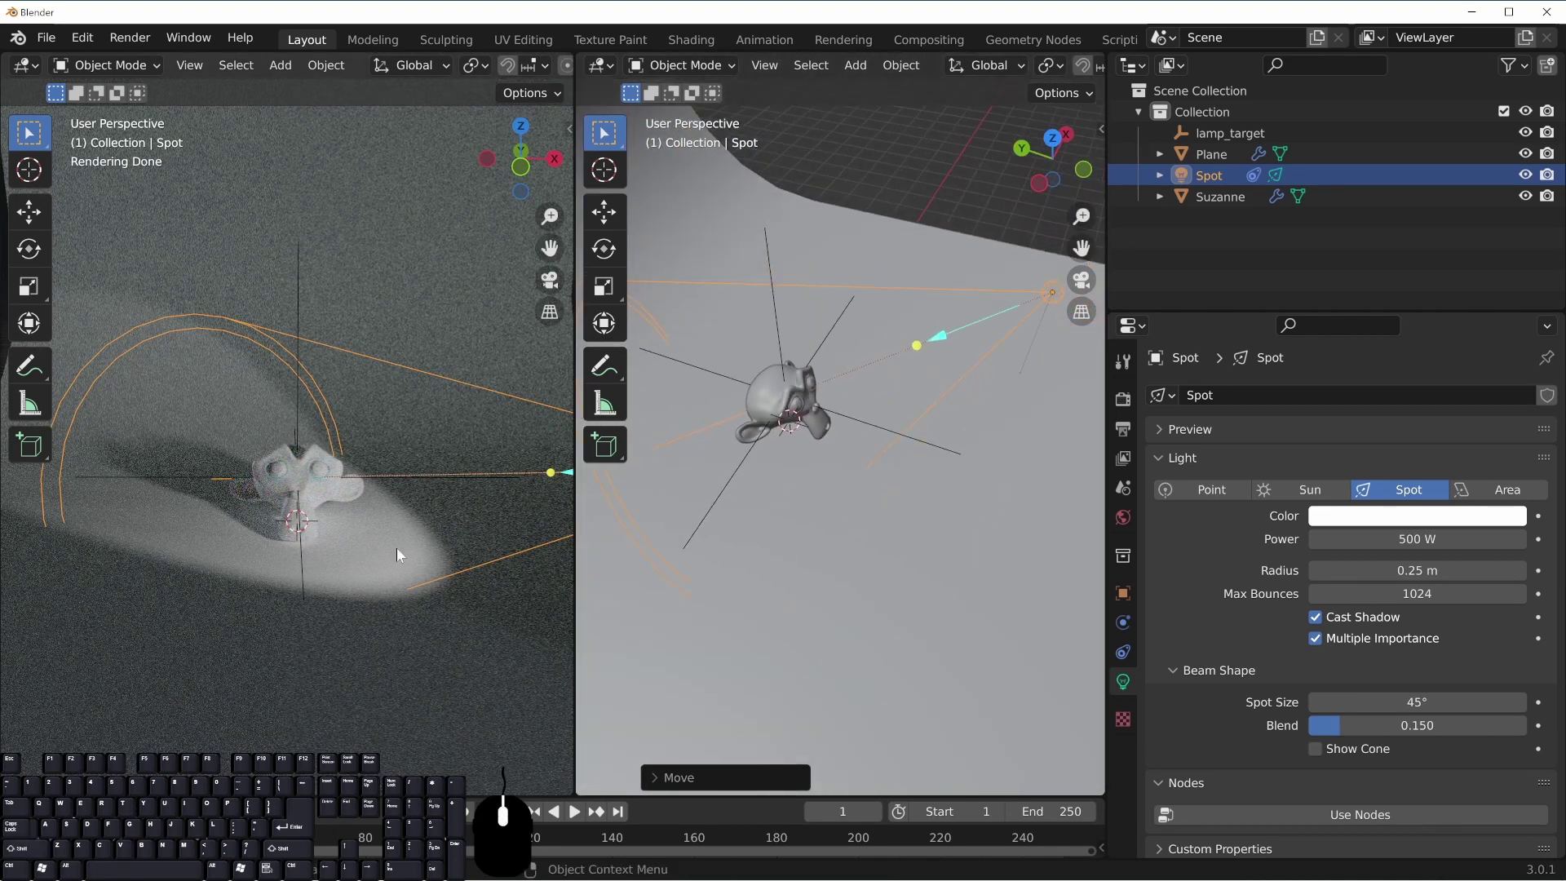
key(shift+a)
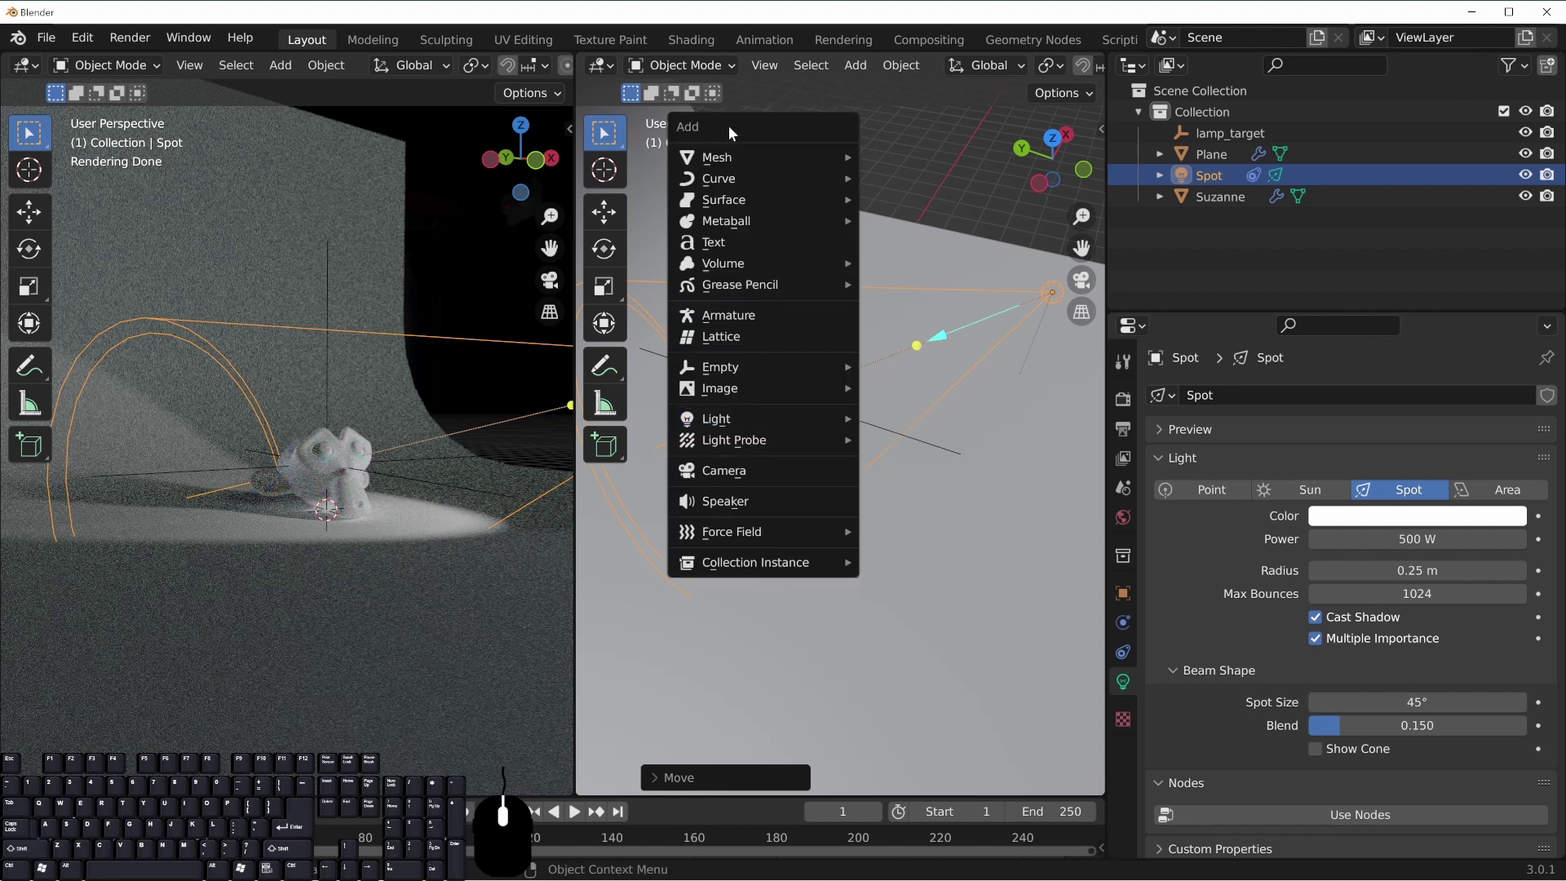
click(741, 472)
middle_drag(745, 428, 855, 422)
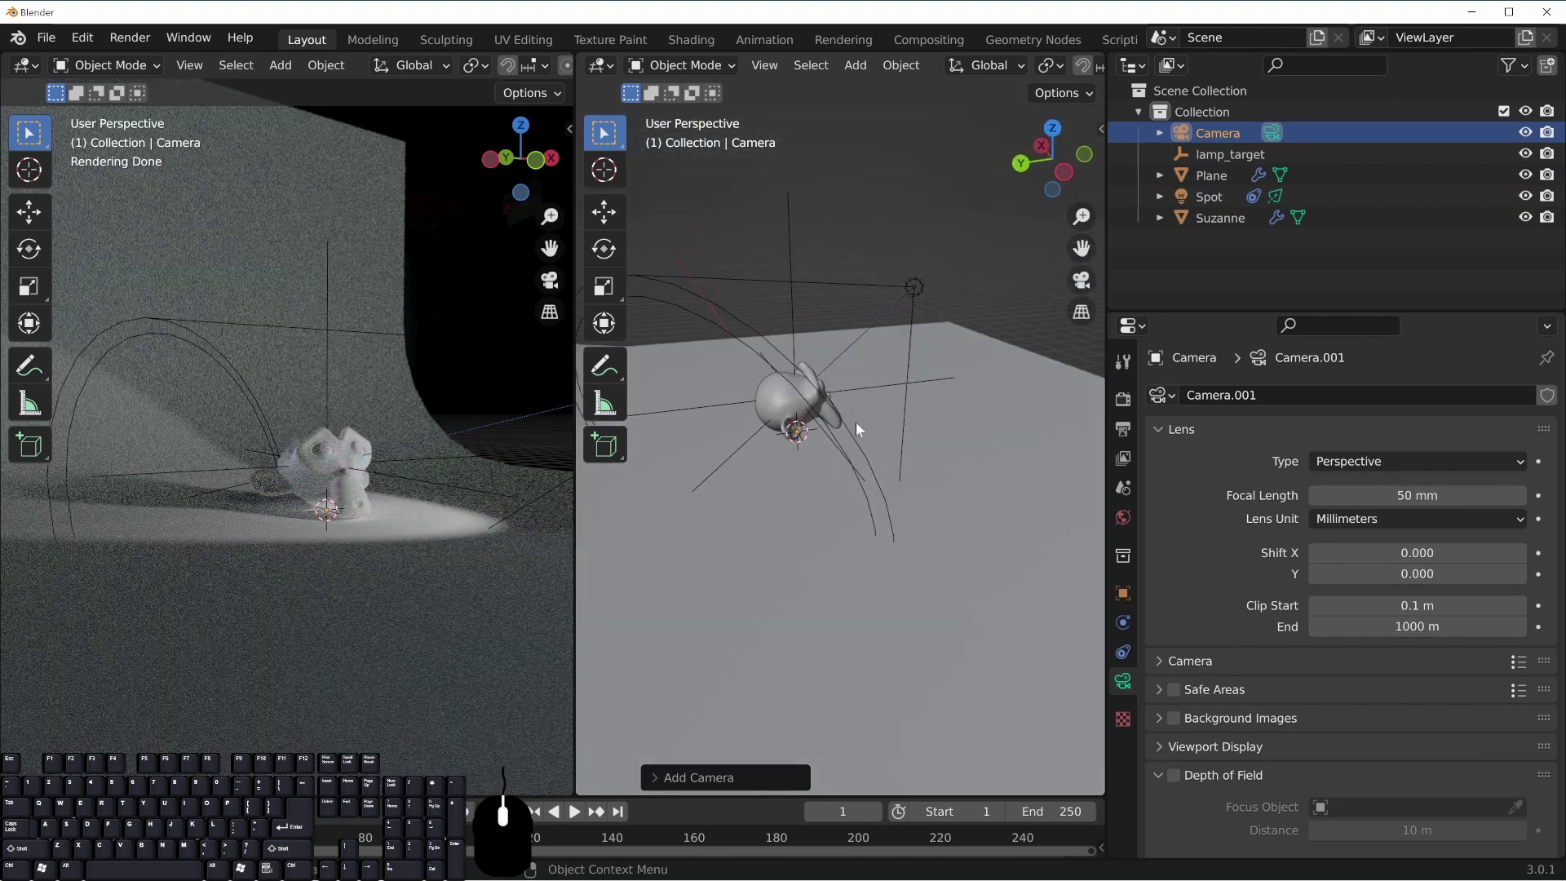
Move the camera away from the monkey and look through it in the rendered viewport
key(g)
click(1051, 342)
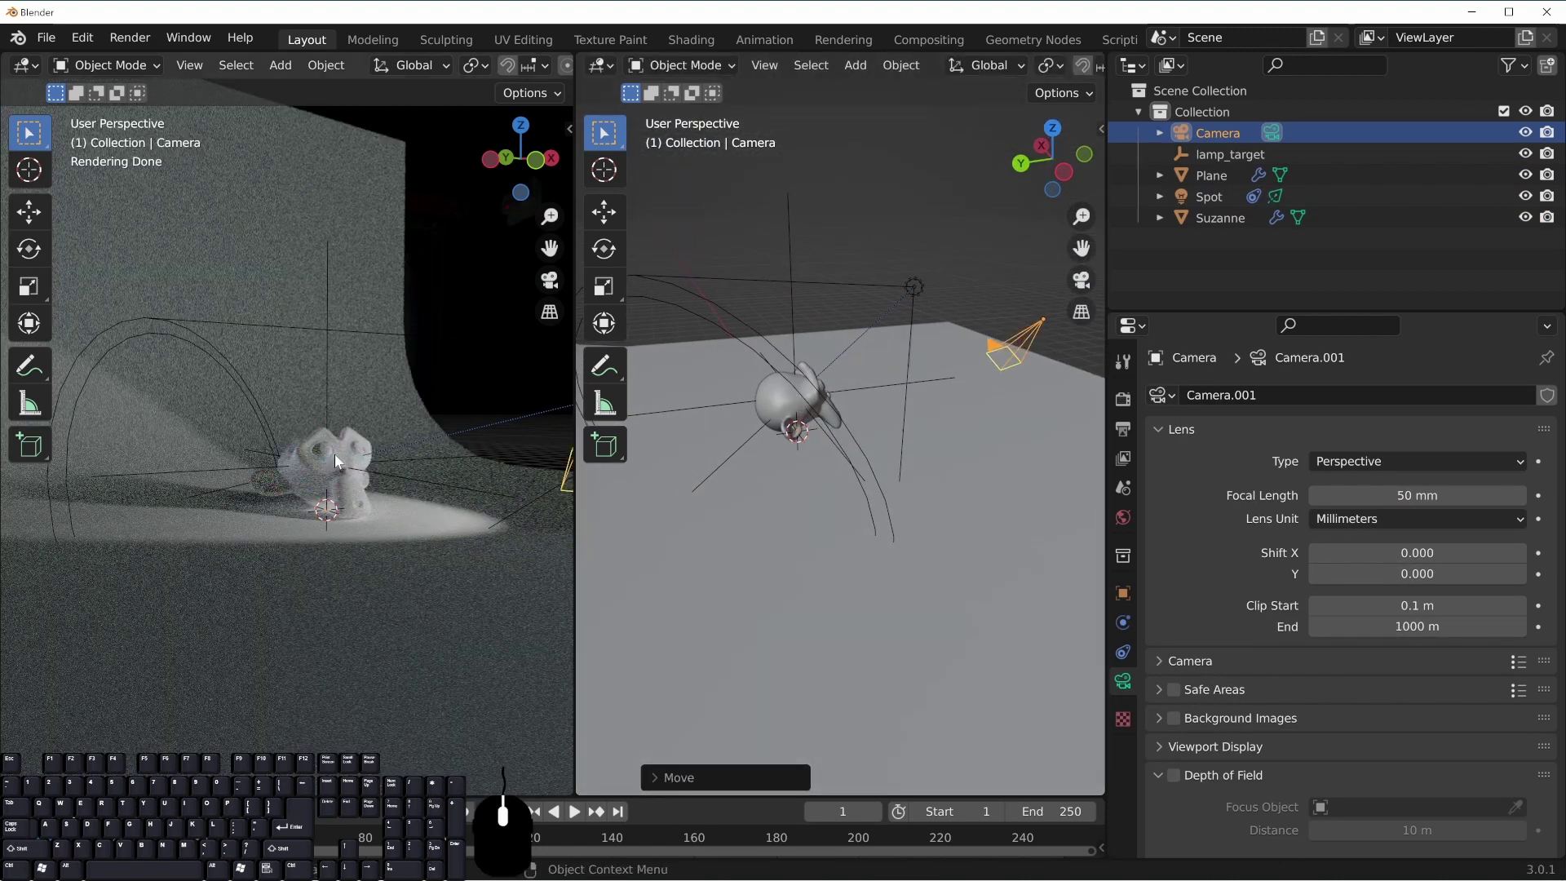
key(KP_0)
key(n)
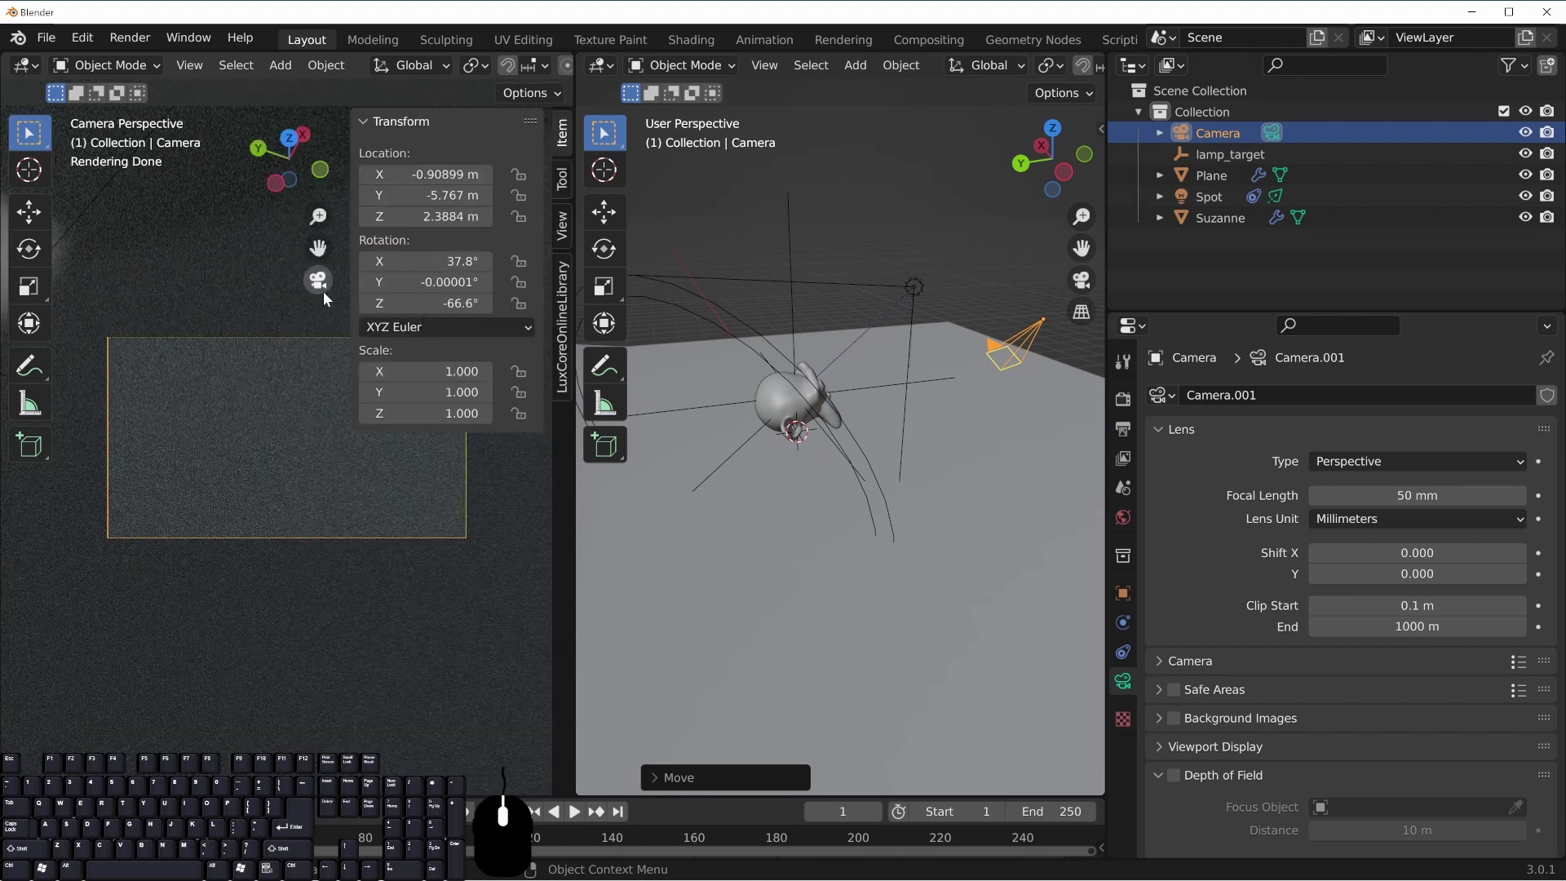
Lock the camera to the view and reposition it to frame the monkey head from the front
click(562, 223)
click(440, 383)
key(n)
mouse_move(350, 453)
middle_down()
mouse_move(207, 418)
mouse_move(126, 355)
mouse_move(249, 375)
mouse_move(345, 542)
mouse_move(363, 458)
middle_up()
shift+middle_drag(220, 473, 433, 425)
mouse_move(303, 460)
shift+middle_down()
mouse_move(227, 488)
mouse_move(288, 478)
shift+middle_up()
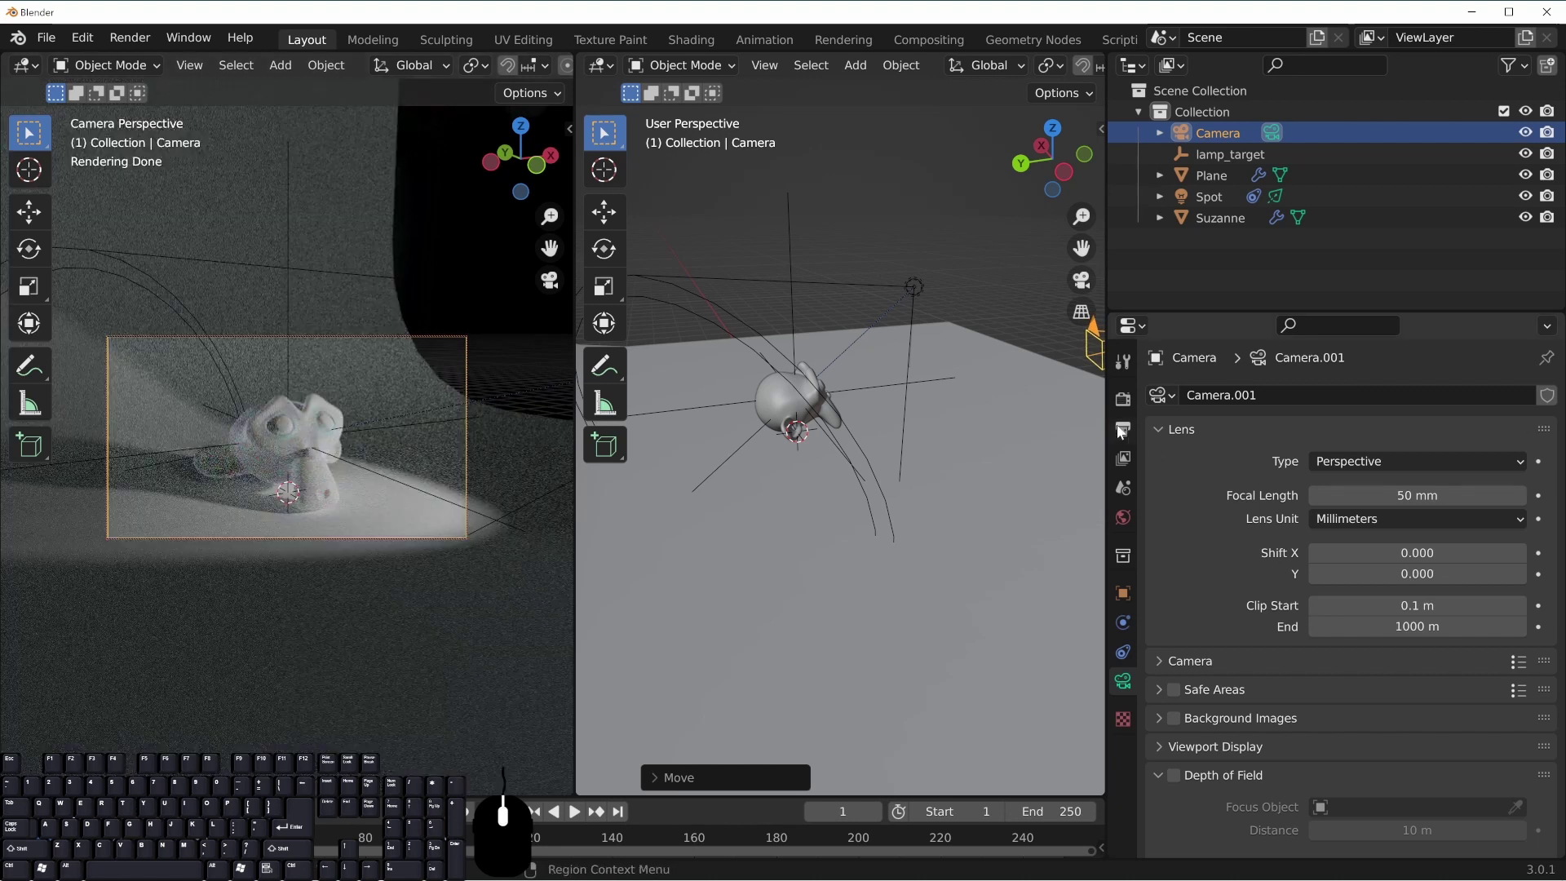
Enable Render Region in the output format settings and refine the camera framing around the monkey head
click(1123, 429)
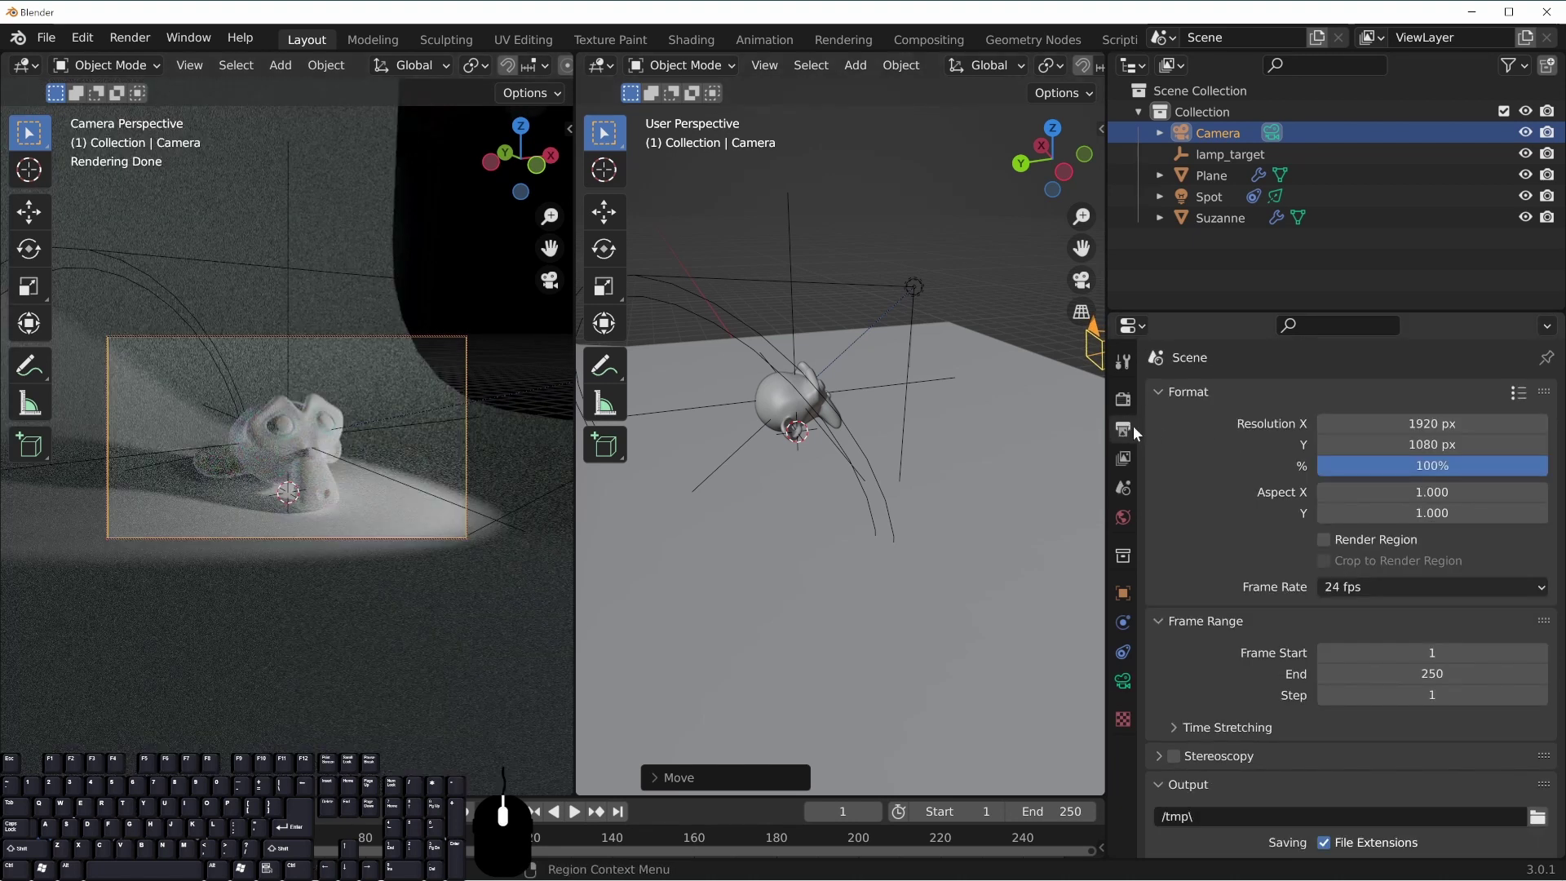
click(1323, 539)
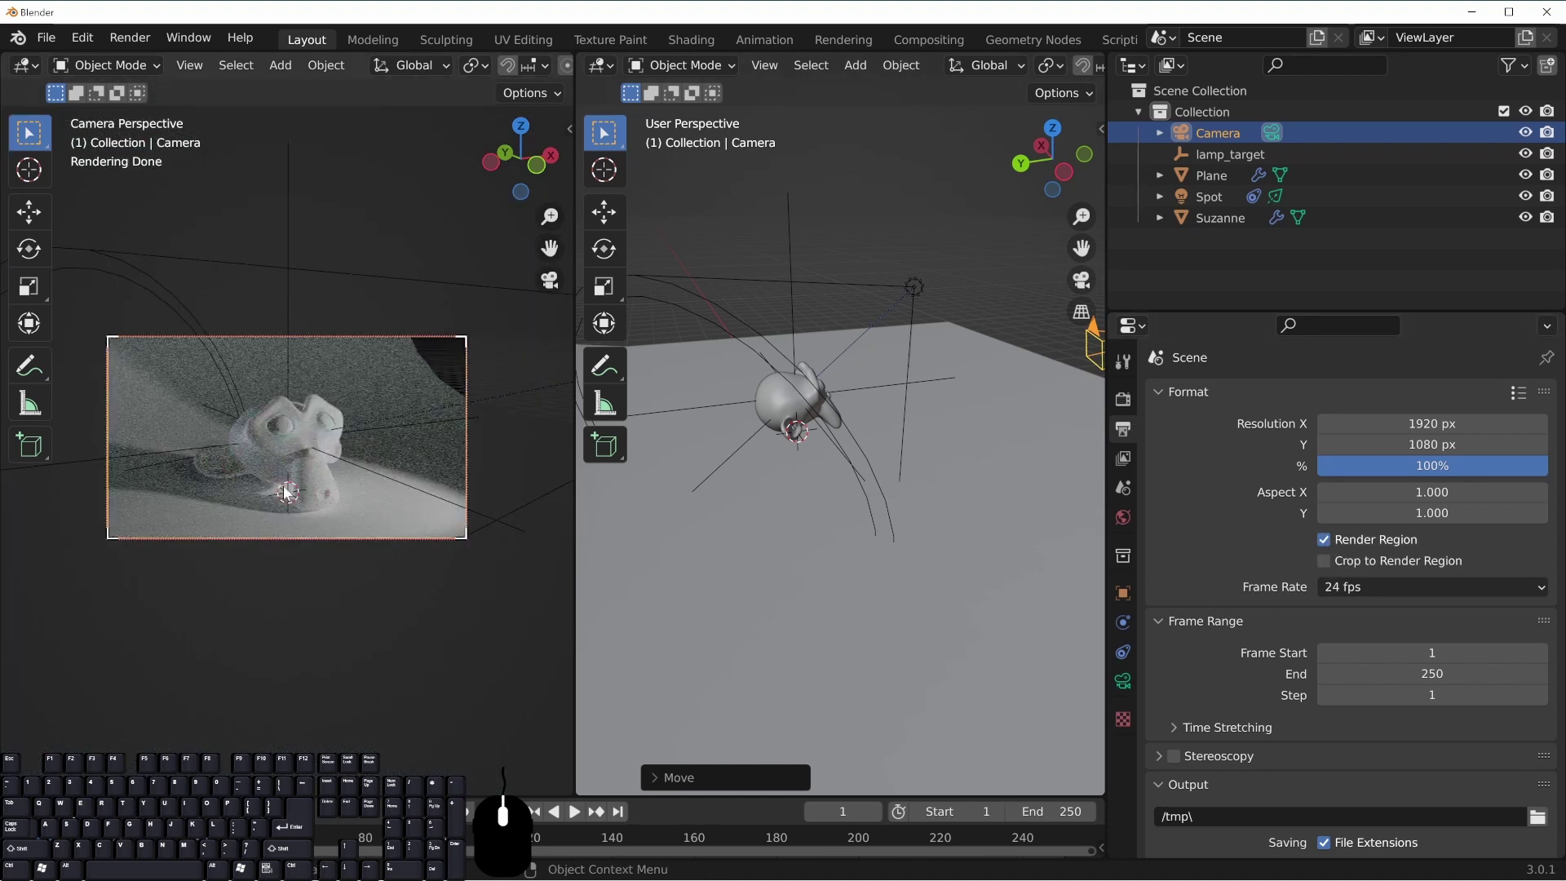
shift+middle_drag(343, 447, 266, 454)
click(293, 399)
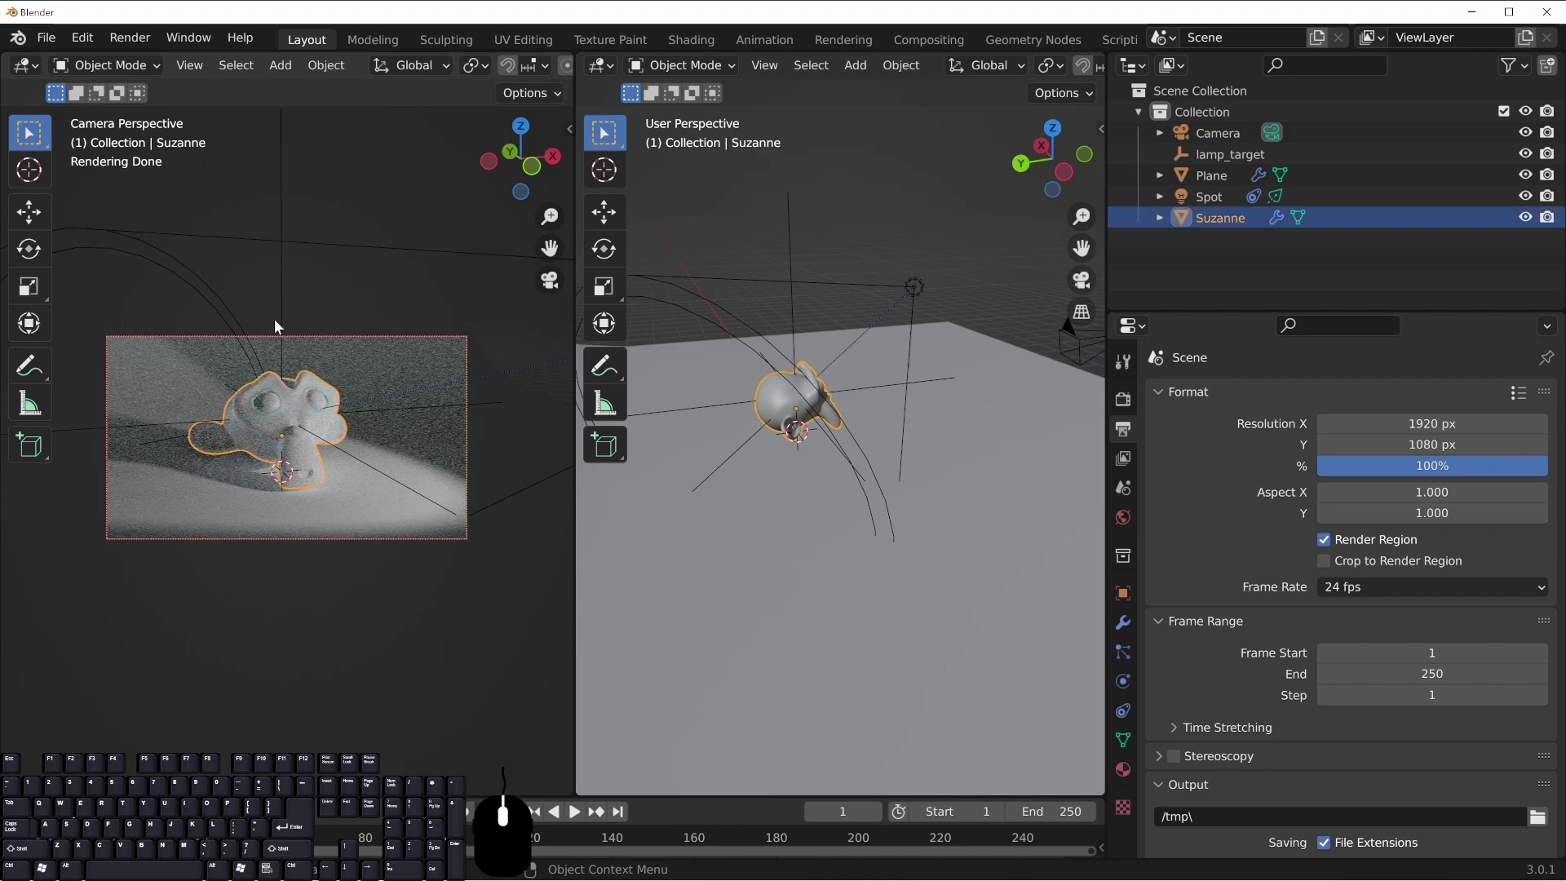
scroll(298, 439, down, 1)
middle_drag(335, 441, 353, 433)
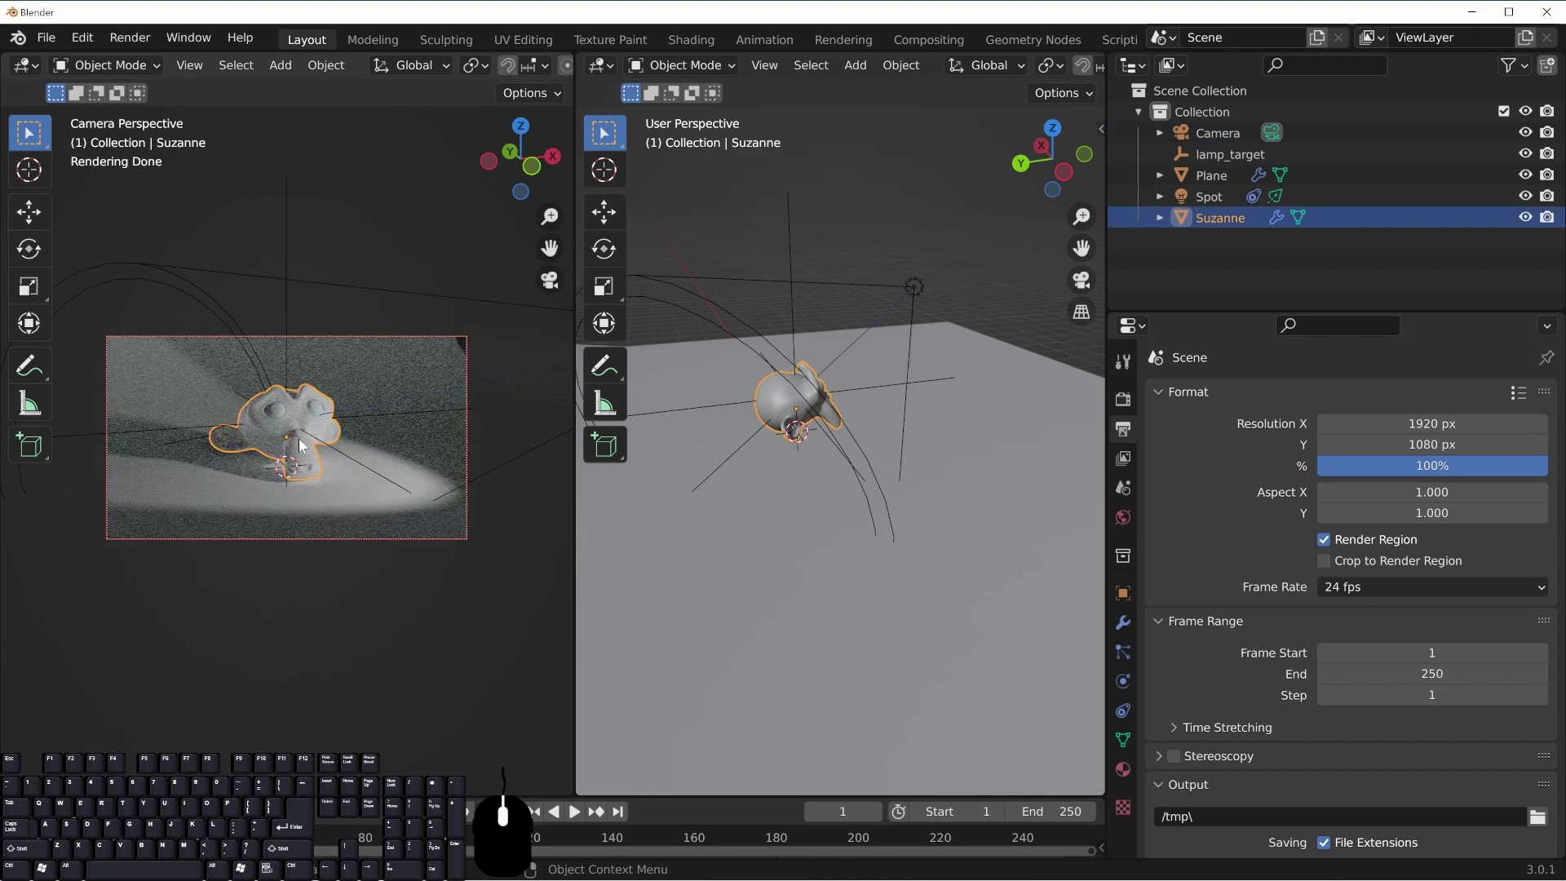
scroll(355, 440, up, 1)
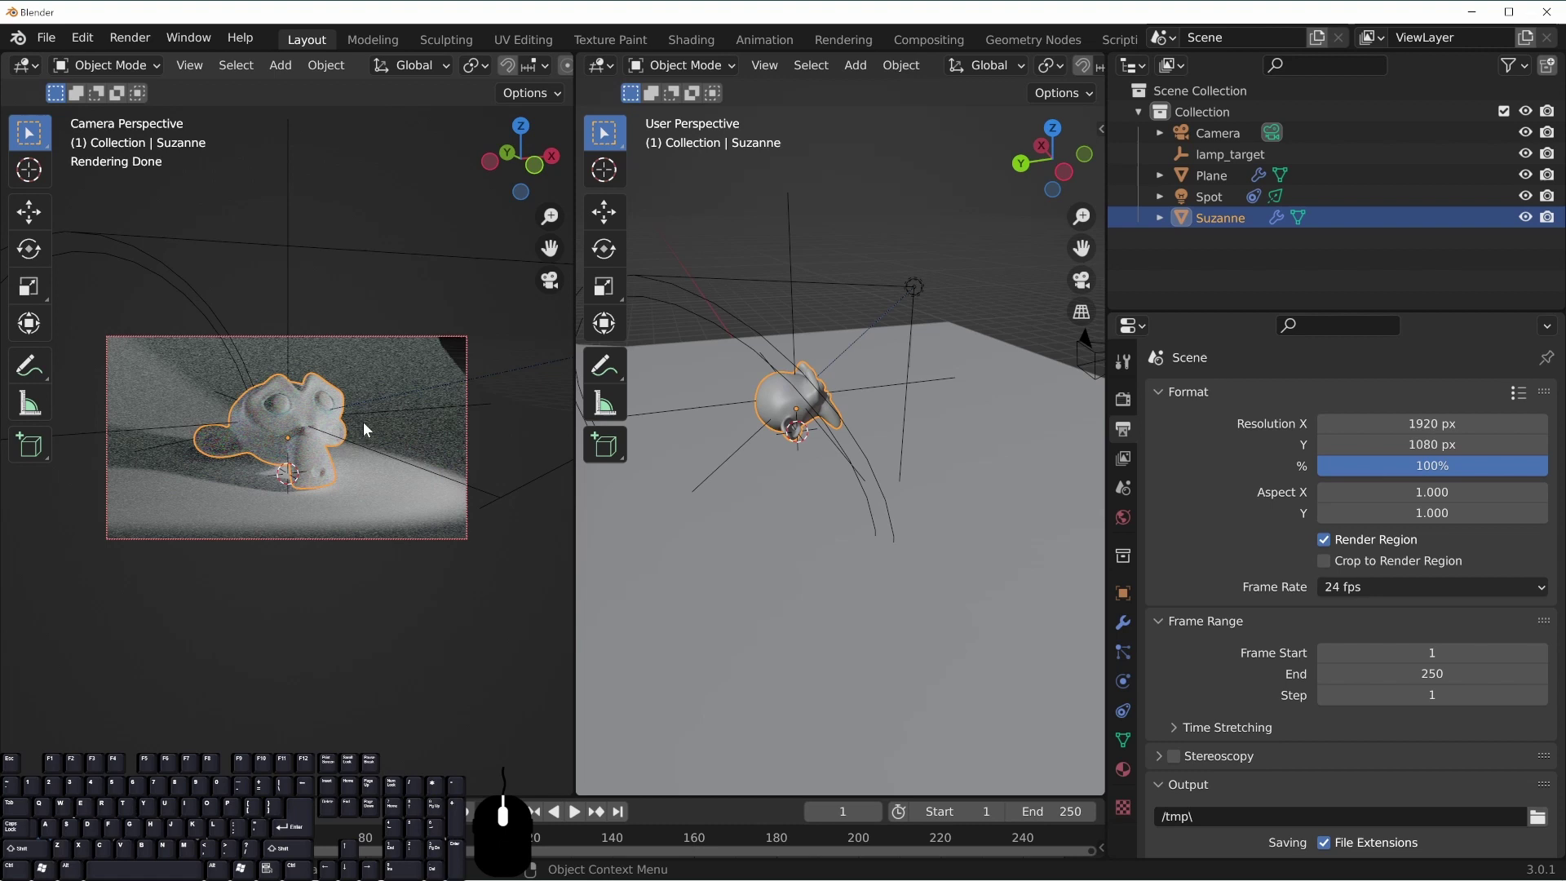
Enlarge the backdrop plane so it fills more of the camera frame and apply its scale
click(471, 388)
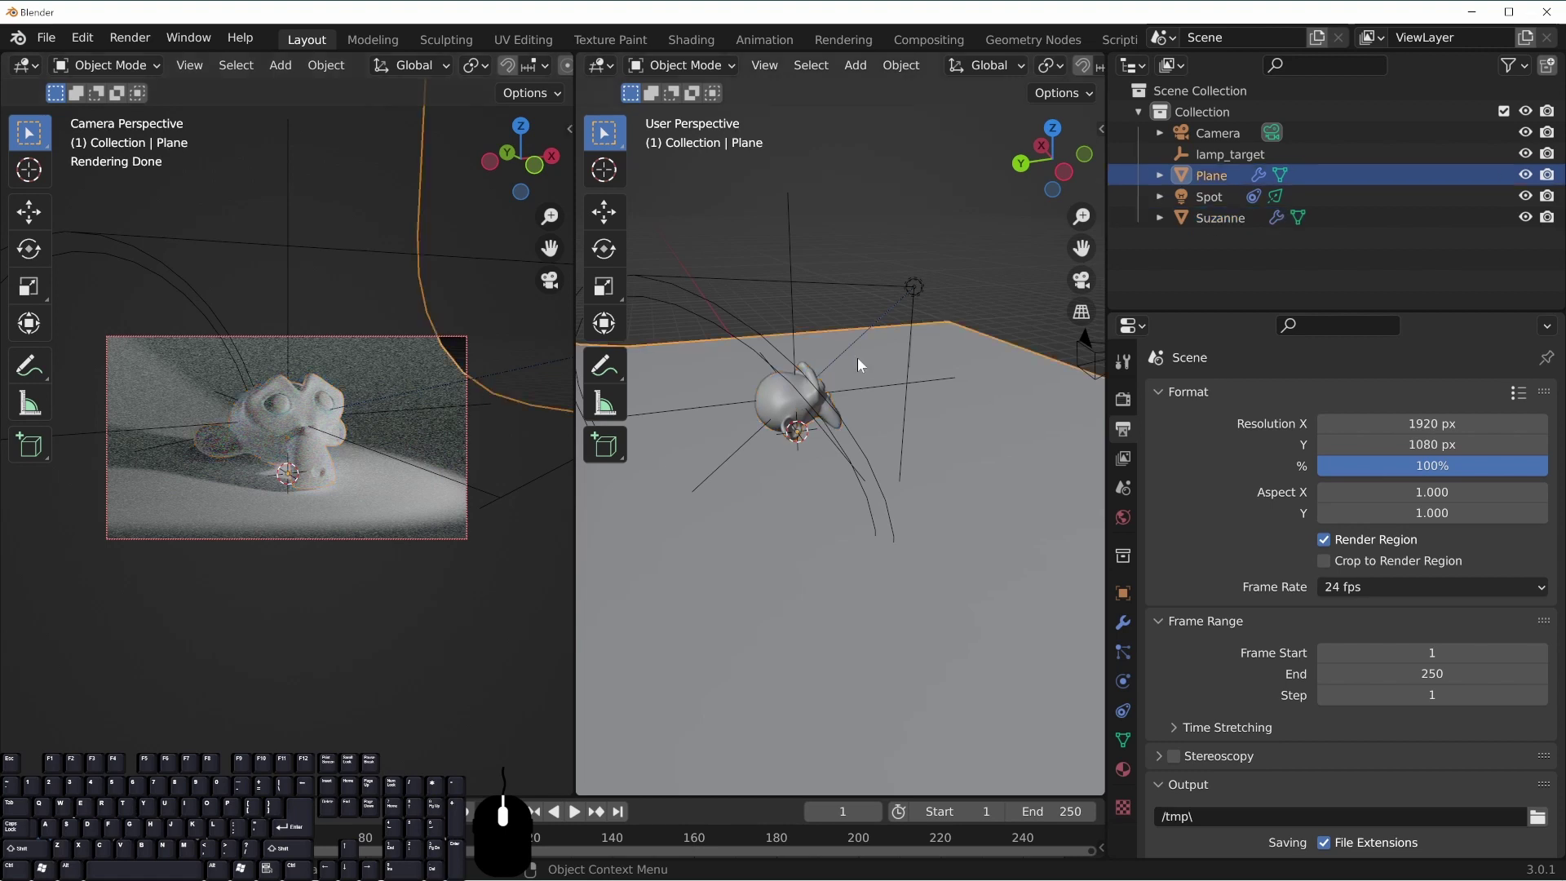
key(s)
click(406, 427)
key(ctrl+a)
click(388, 468)
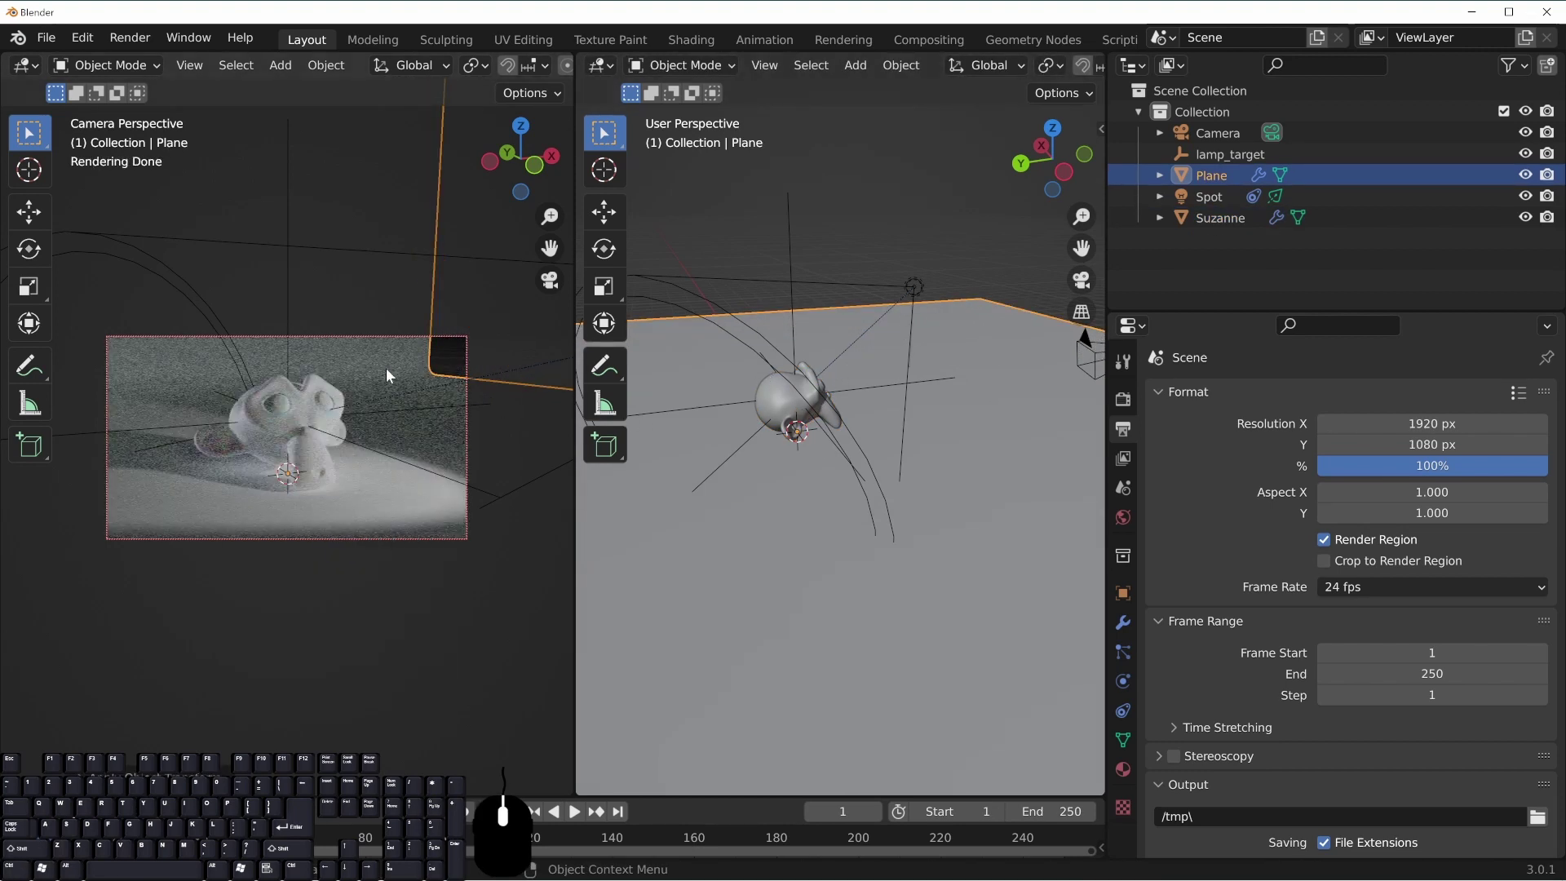
Set the backdrop plane's Bevel modifier amount to 7.853 m
click(1123, 622)
shift+drag(1417, 511, 1523, 510)
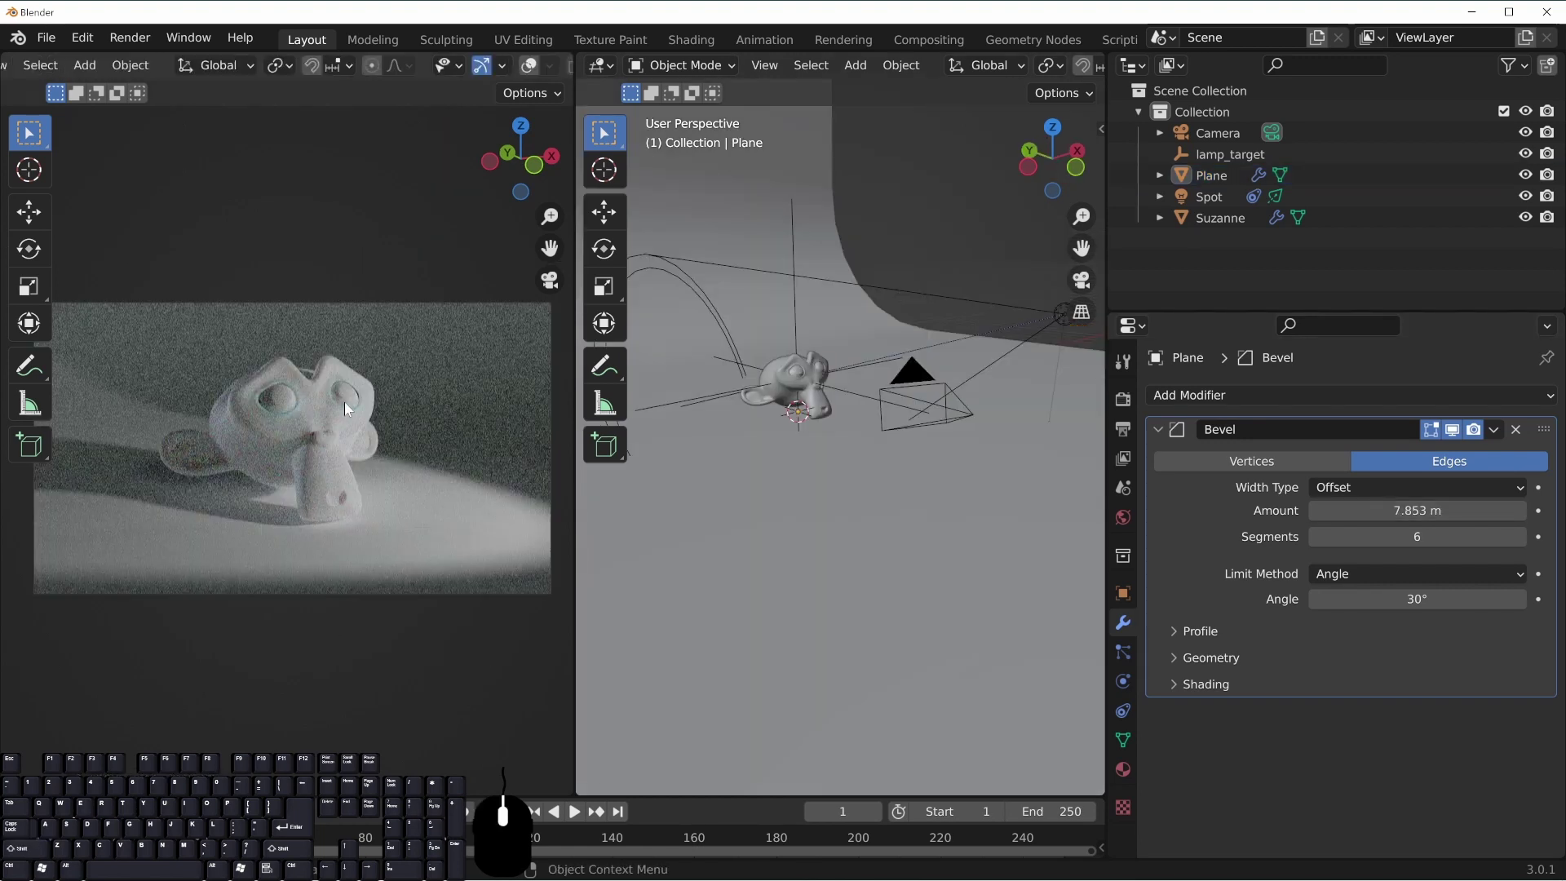
Select the spot light and set its radius to 0.01 m, keeping the power at 500 W
click(1052, 318)
shift+middle_drag(1046, 424, 946, 476)
click(1128, 683)
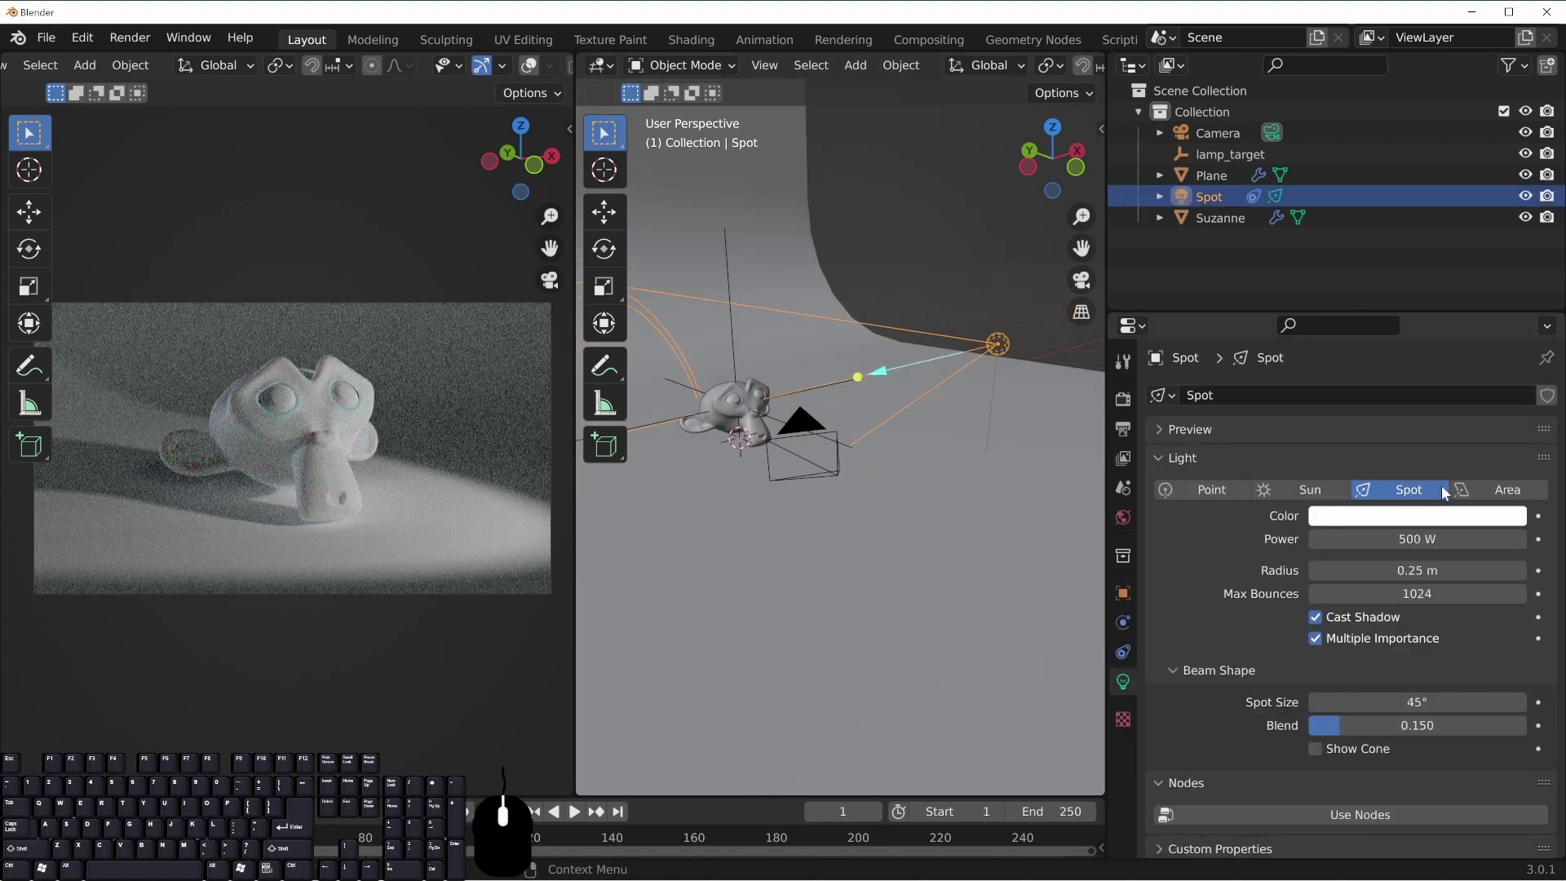
click(1411, 571)
text(.01)
key(Return)
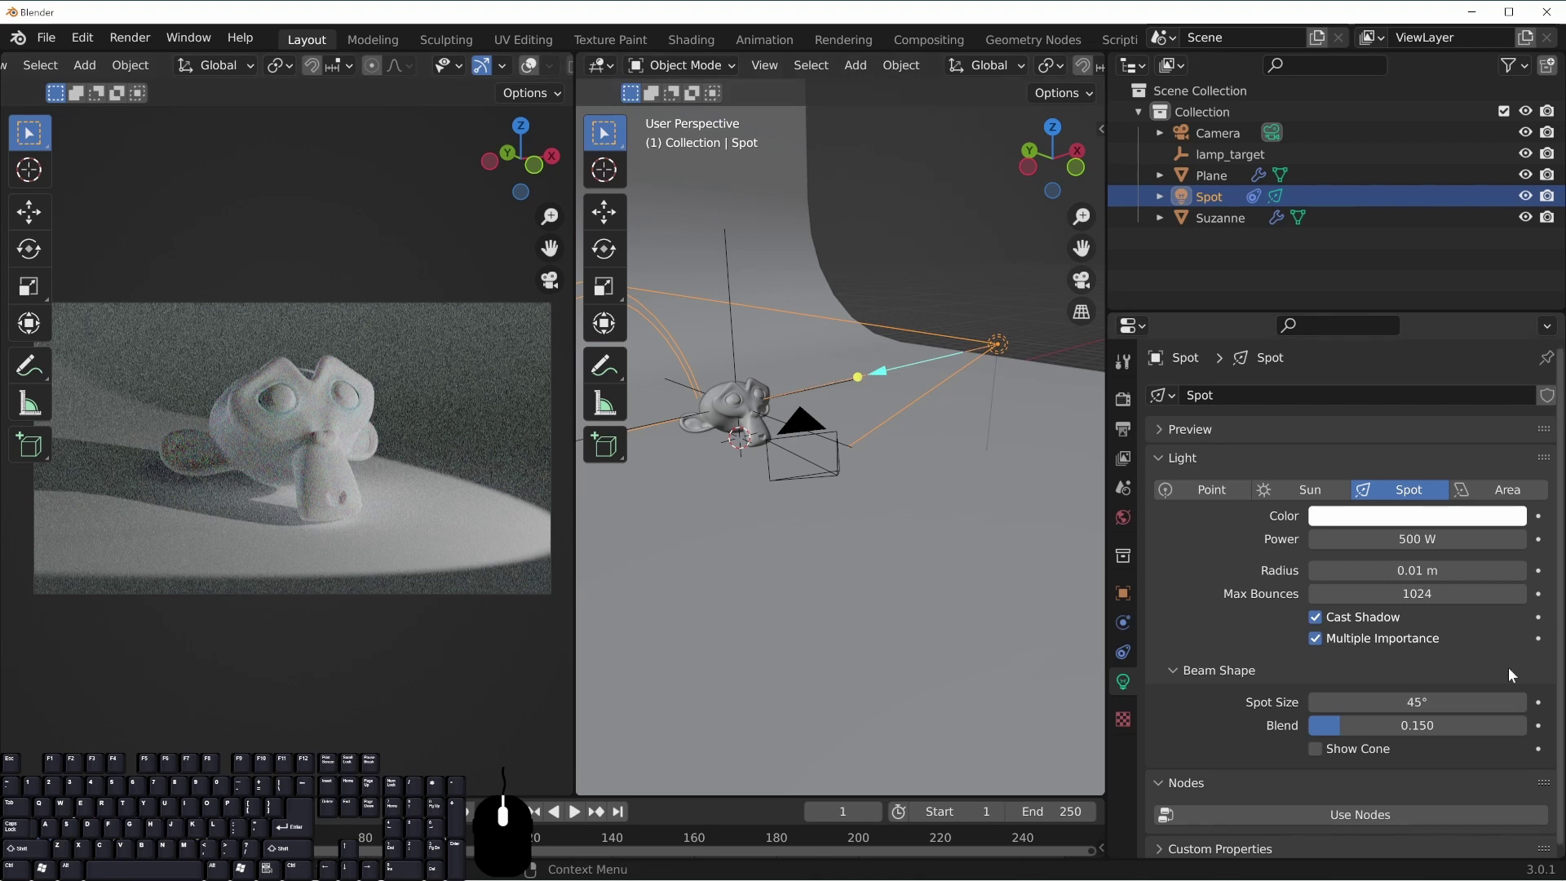
click(1416, 539)
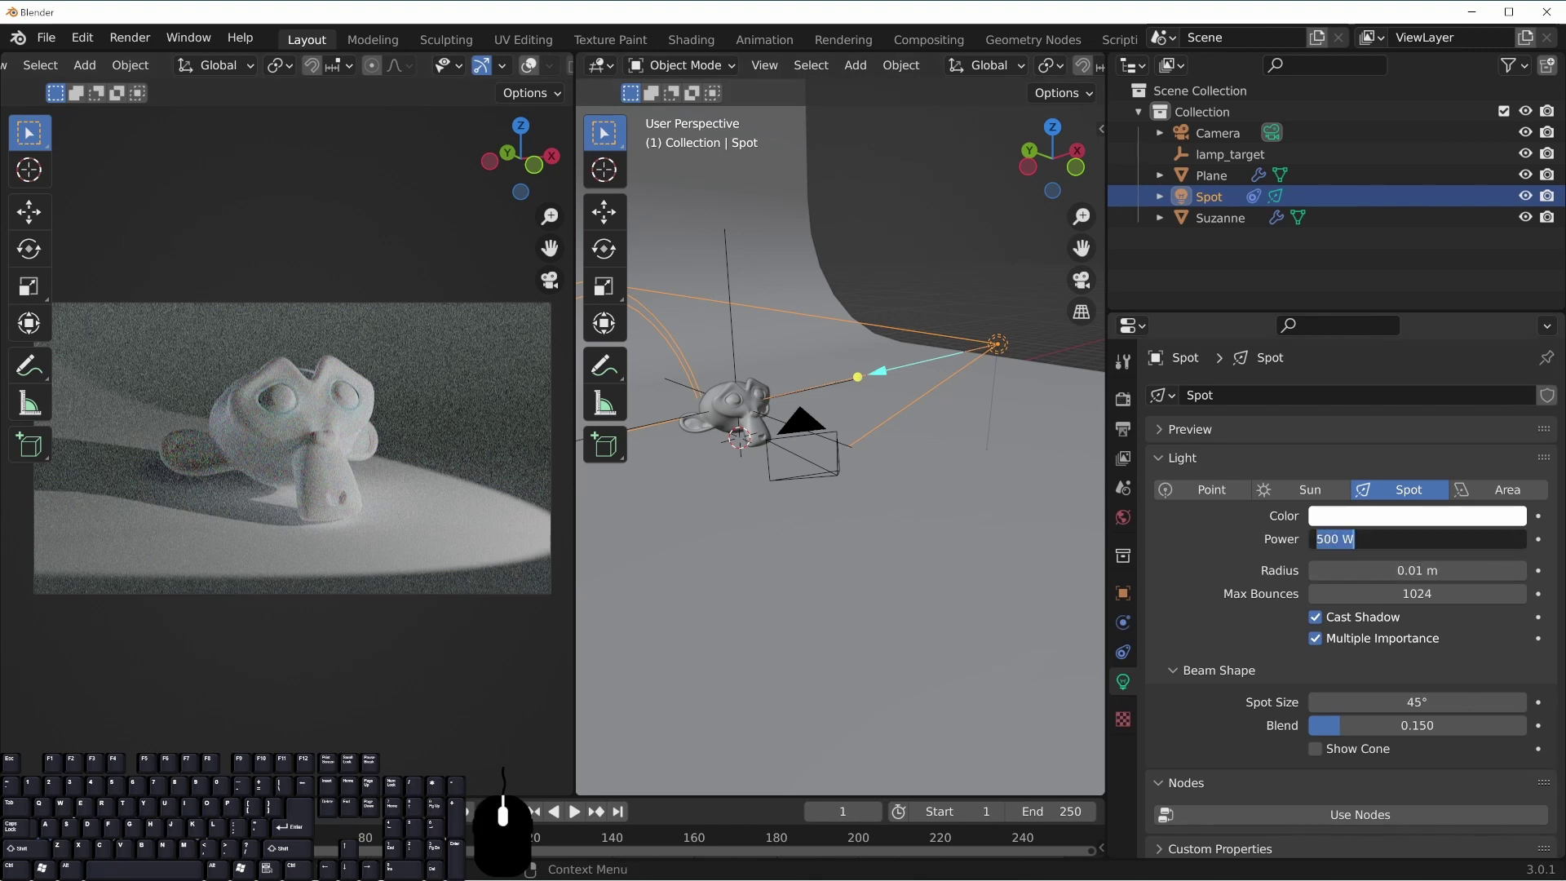
key(Return)
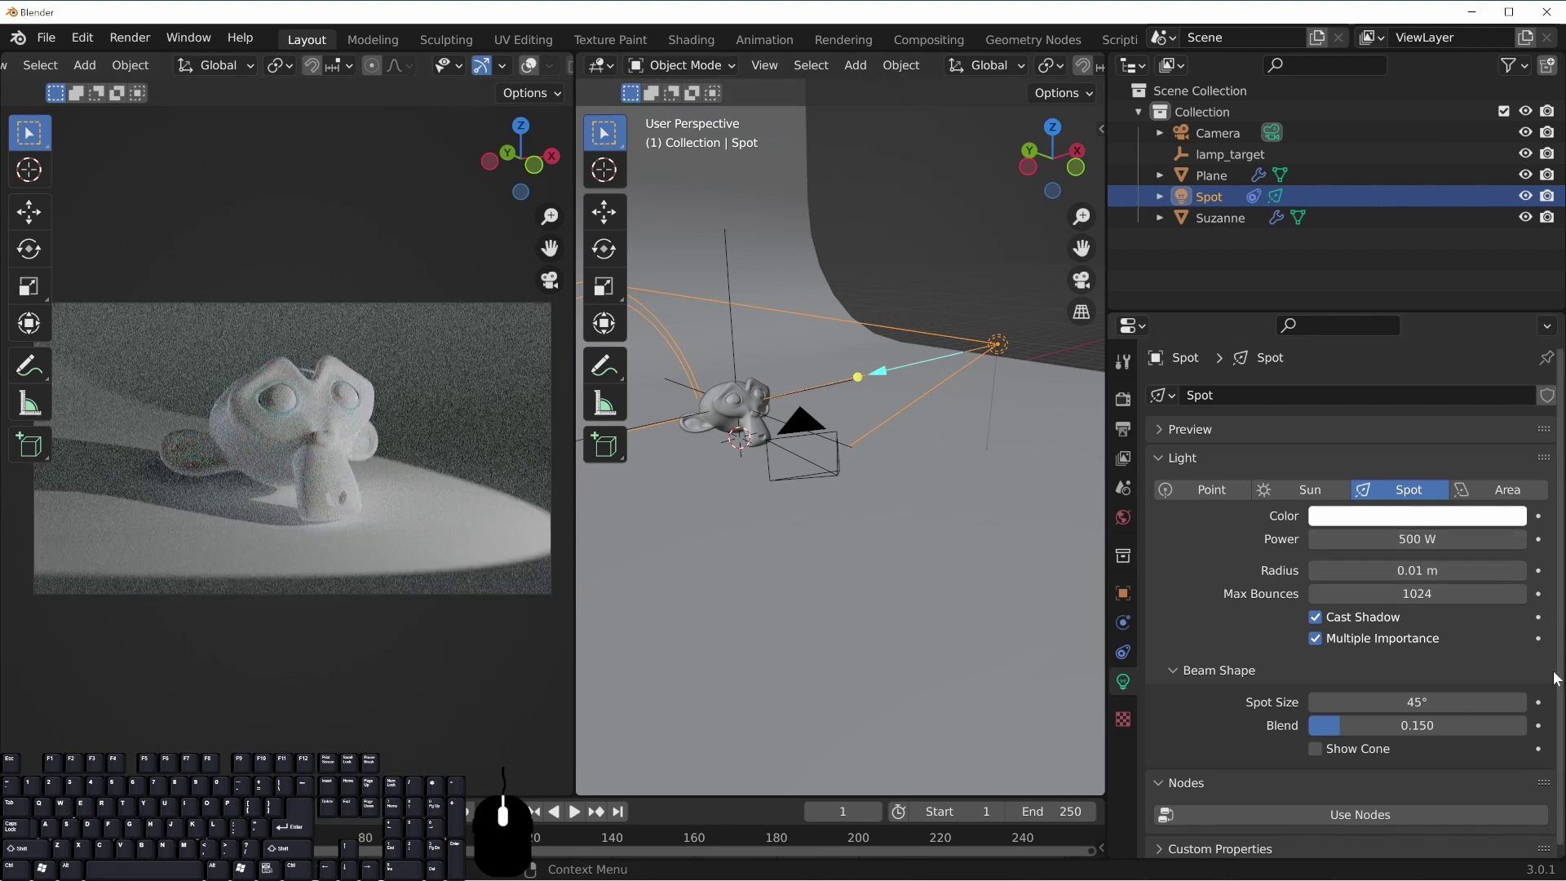
Set the spot light's beam size to 90° and its blend to 1.000
click(1396, 702)
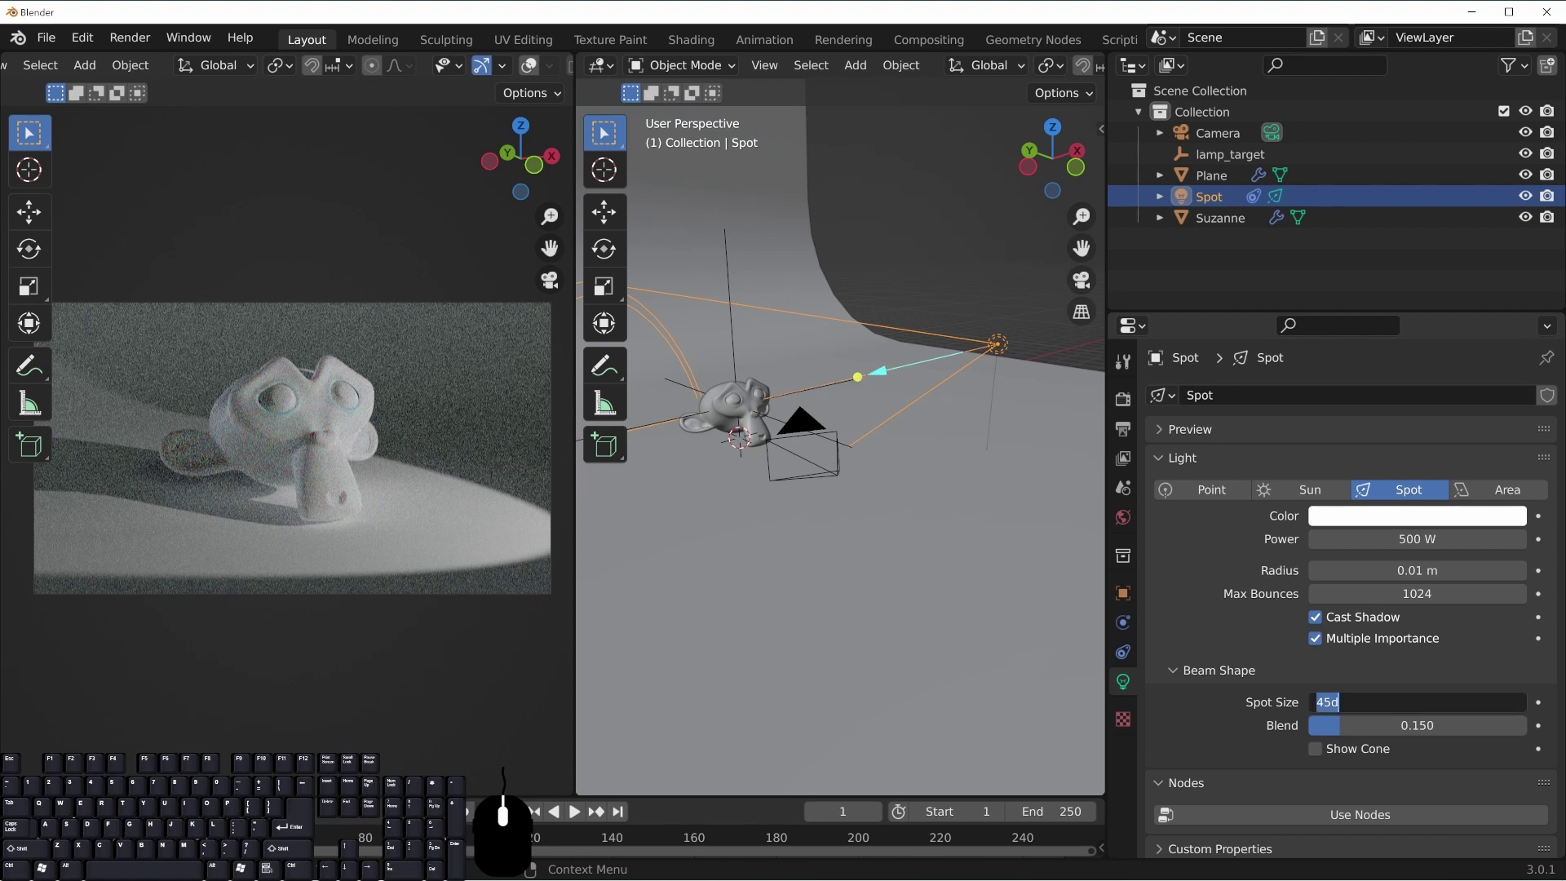
text(90)
key(Return)
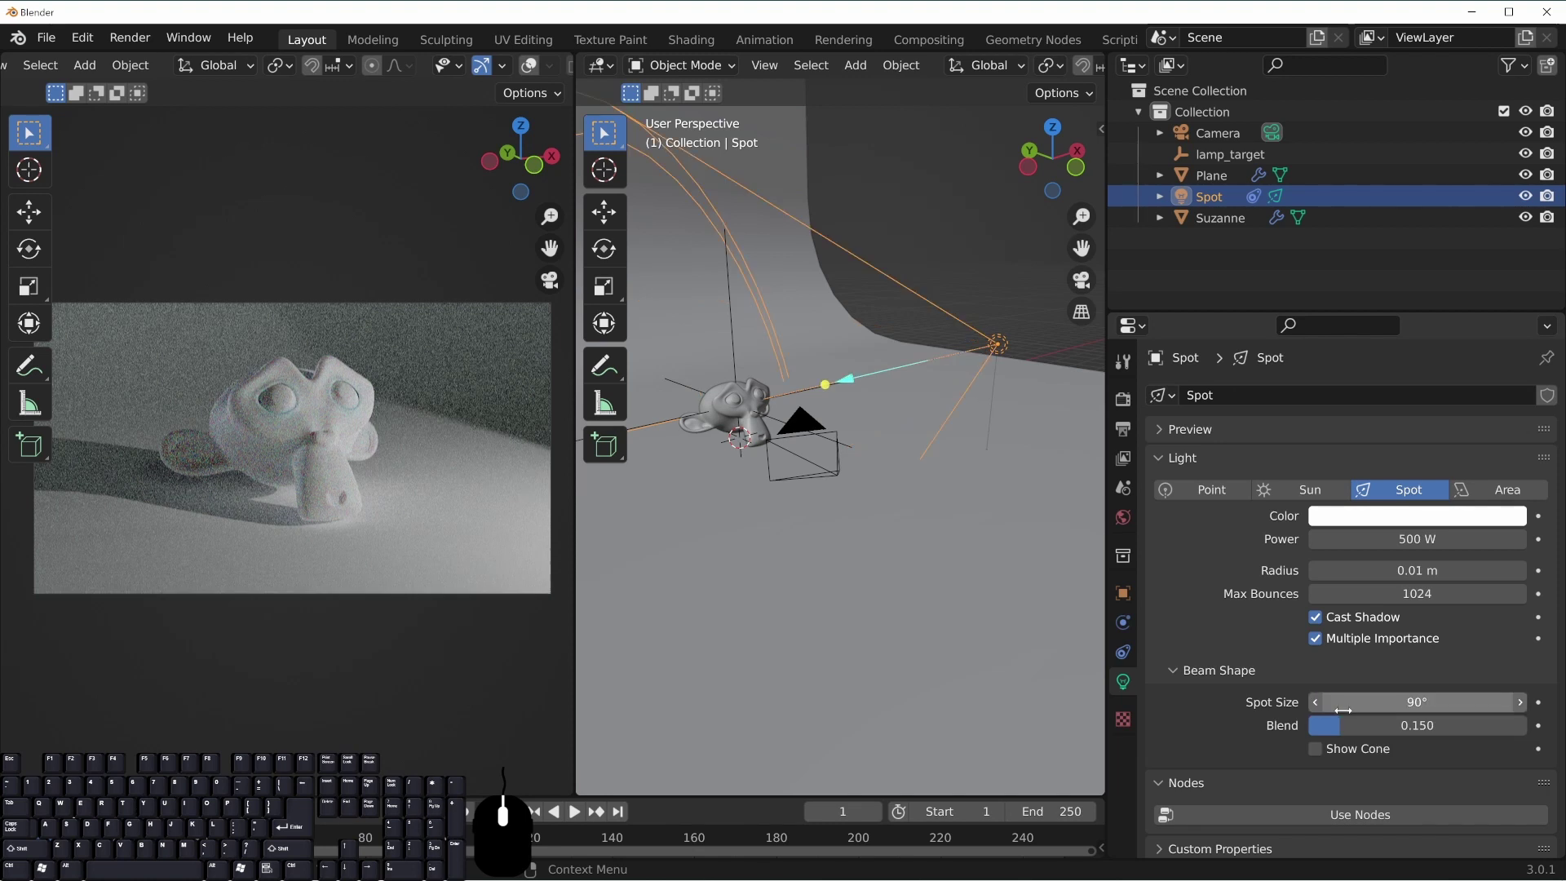
scroll(950, 381, down, 4)
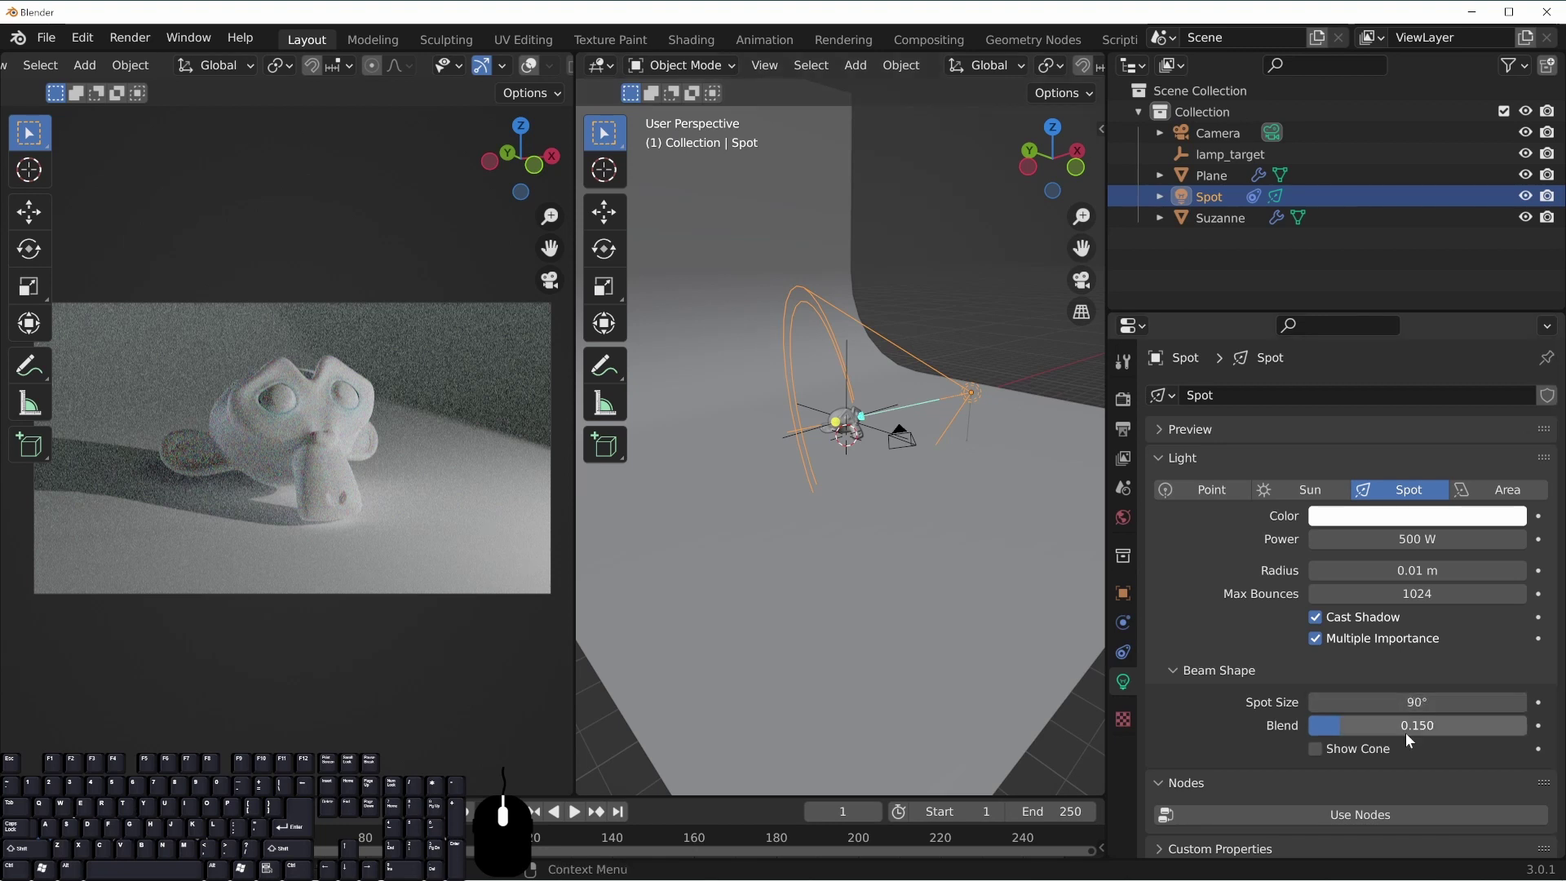
drag(1358, 732, 1533, 732)
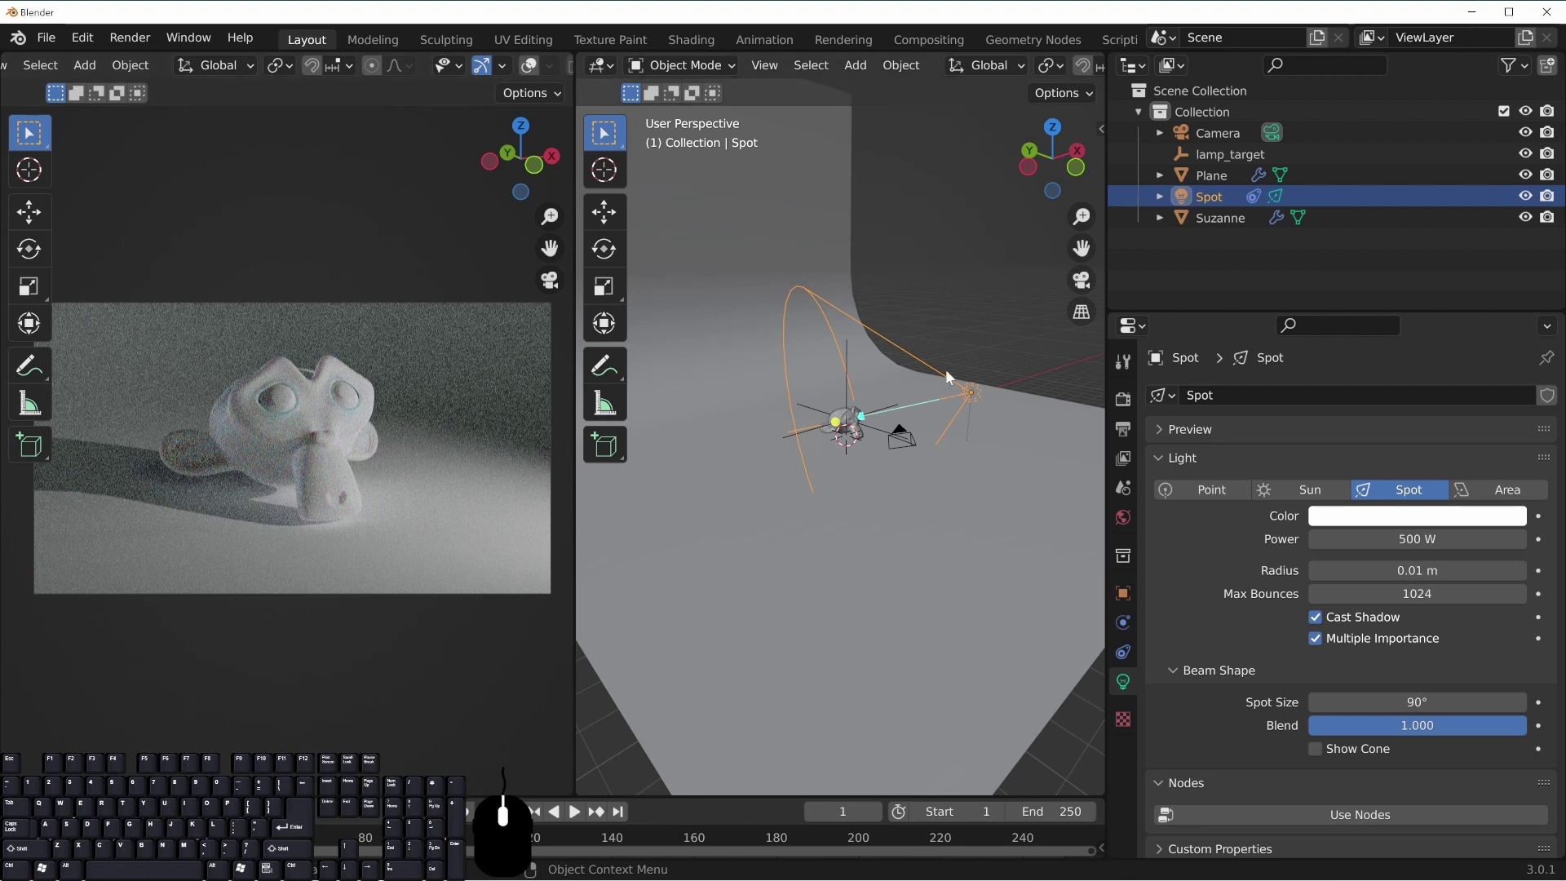
Set the spot light's radius to 1 m
click(1363, 559)
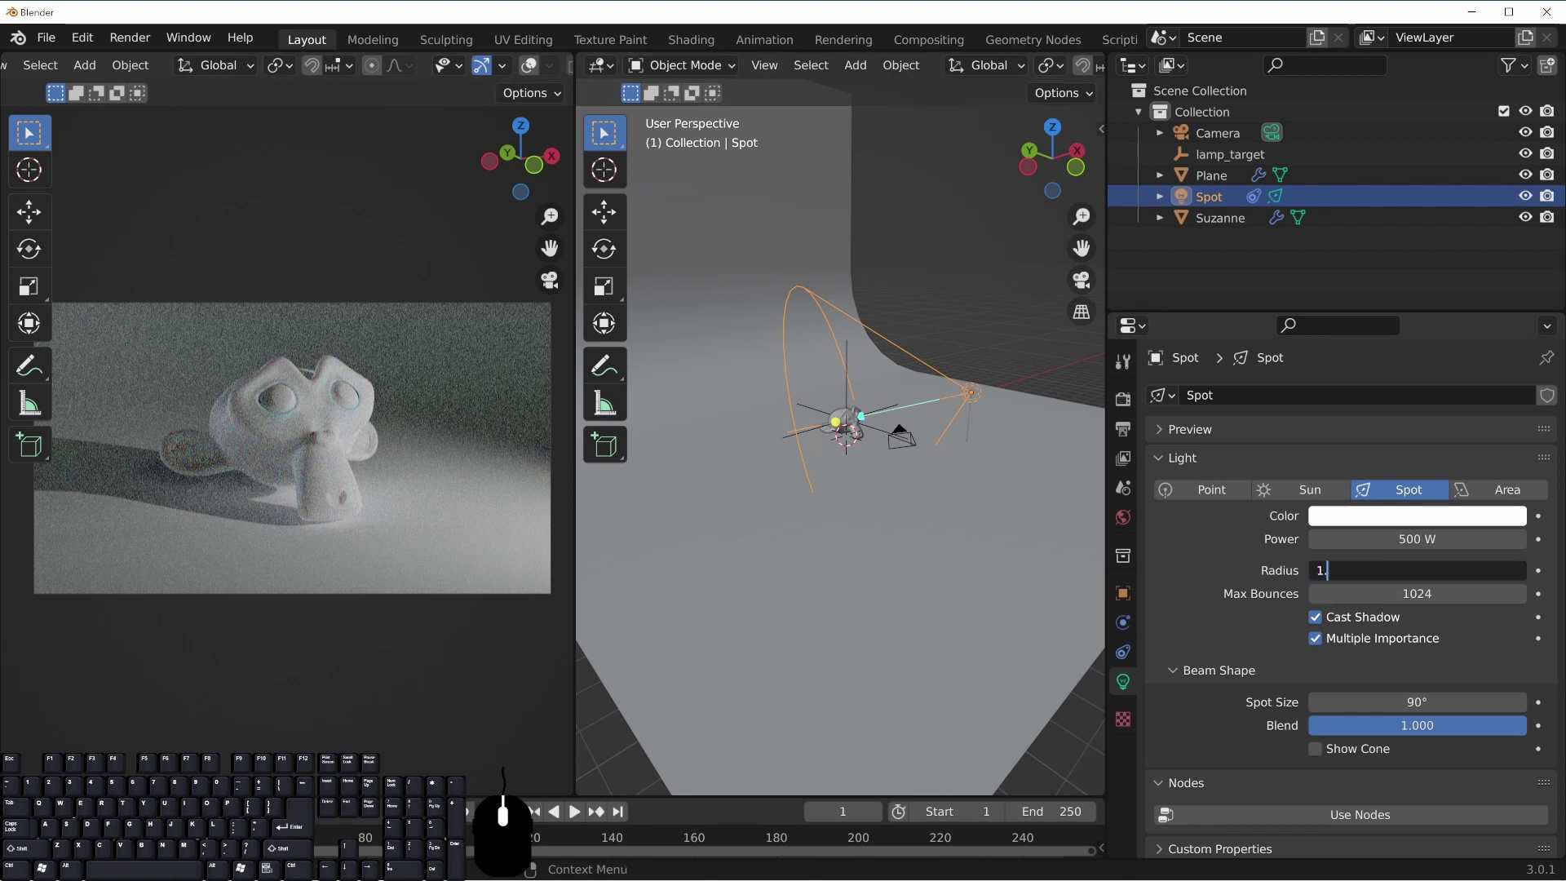
text(1.0)
key(Return)
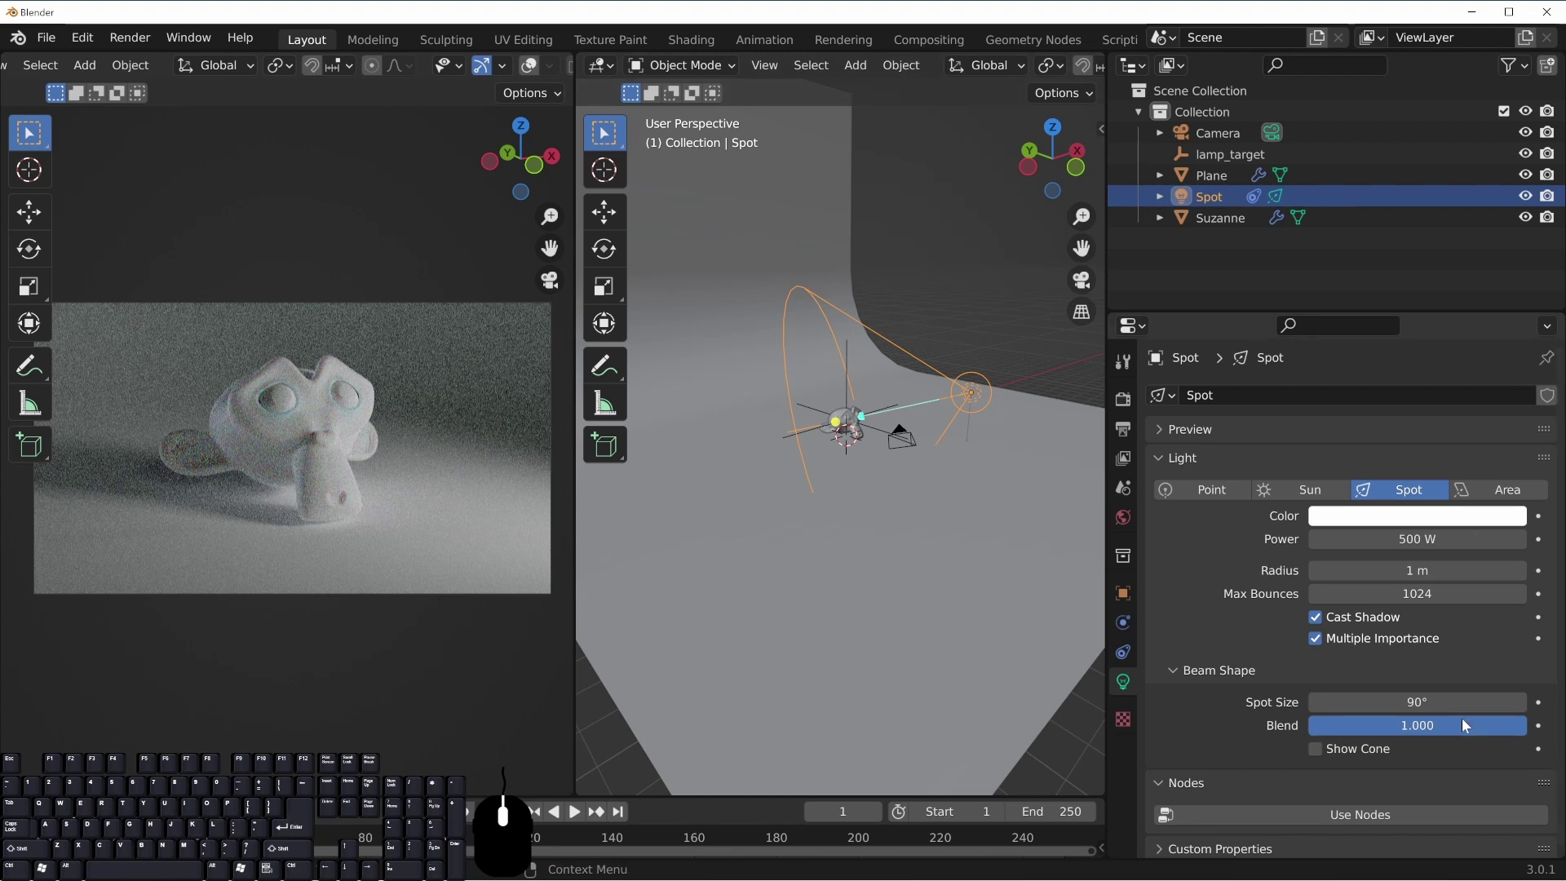
Set the spot light's beam size to 45° and its radius to 0.25 m
click(1436, 702)
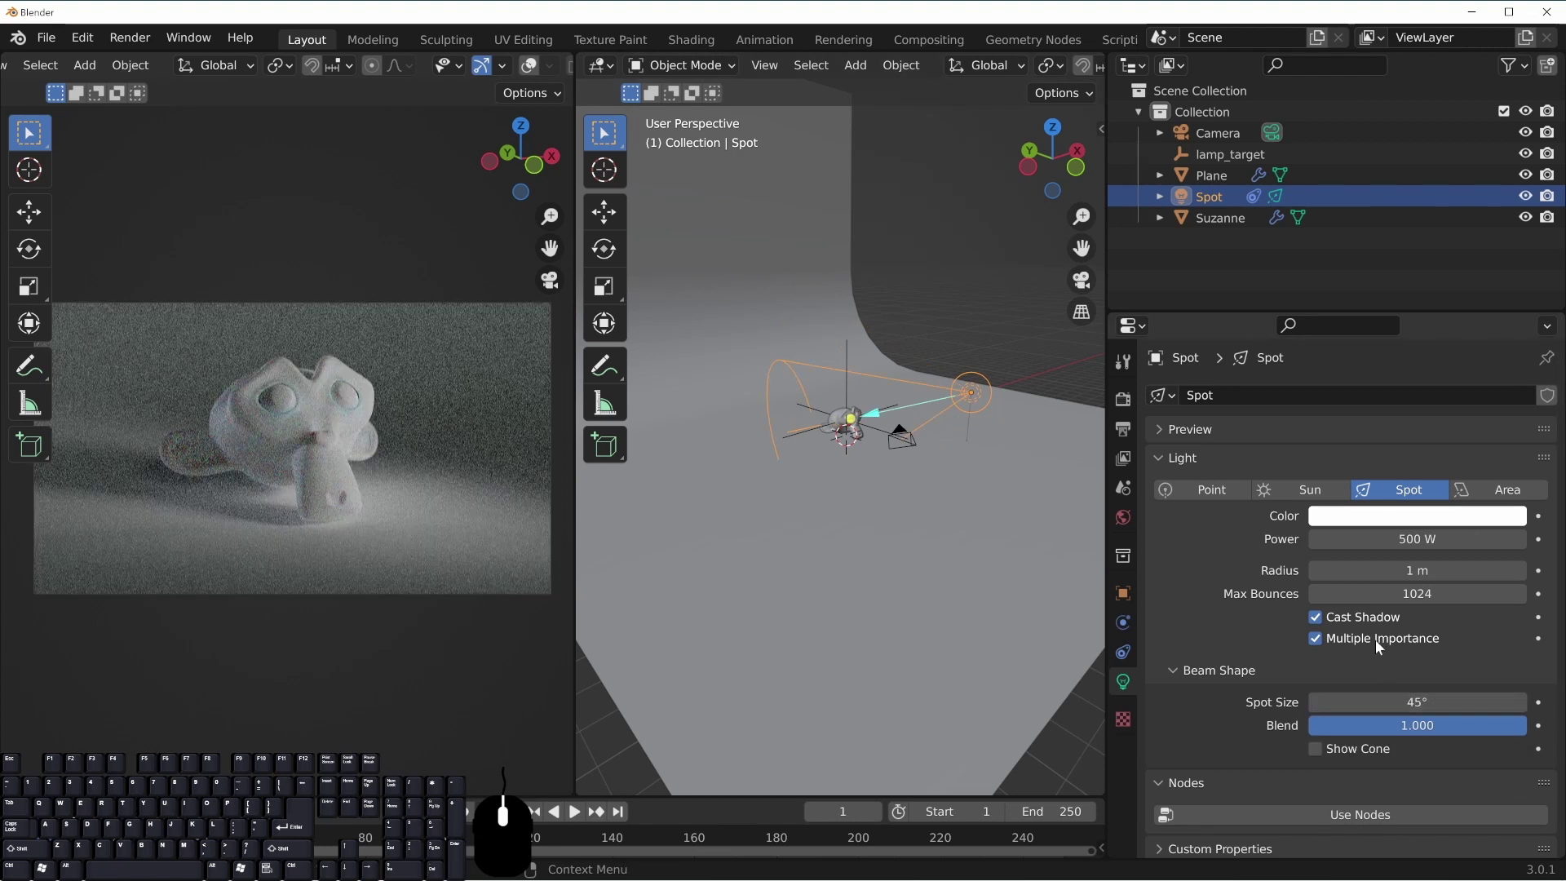
click(1393, 571)
text(.25)
key(Return)
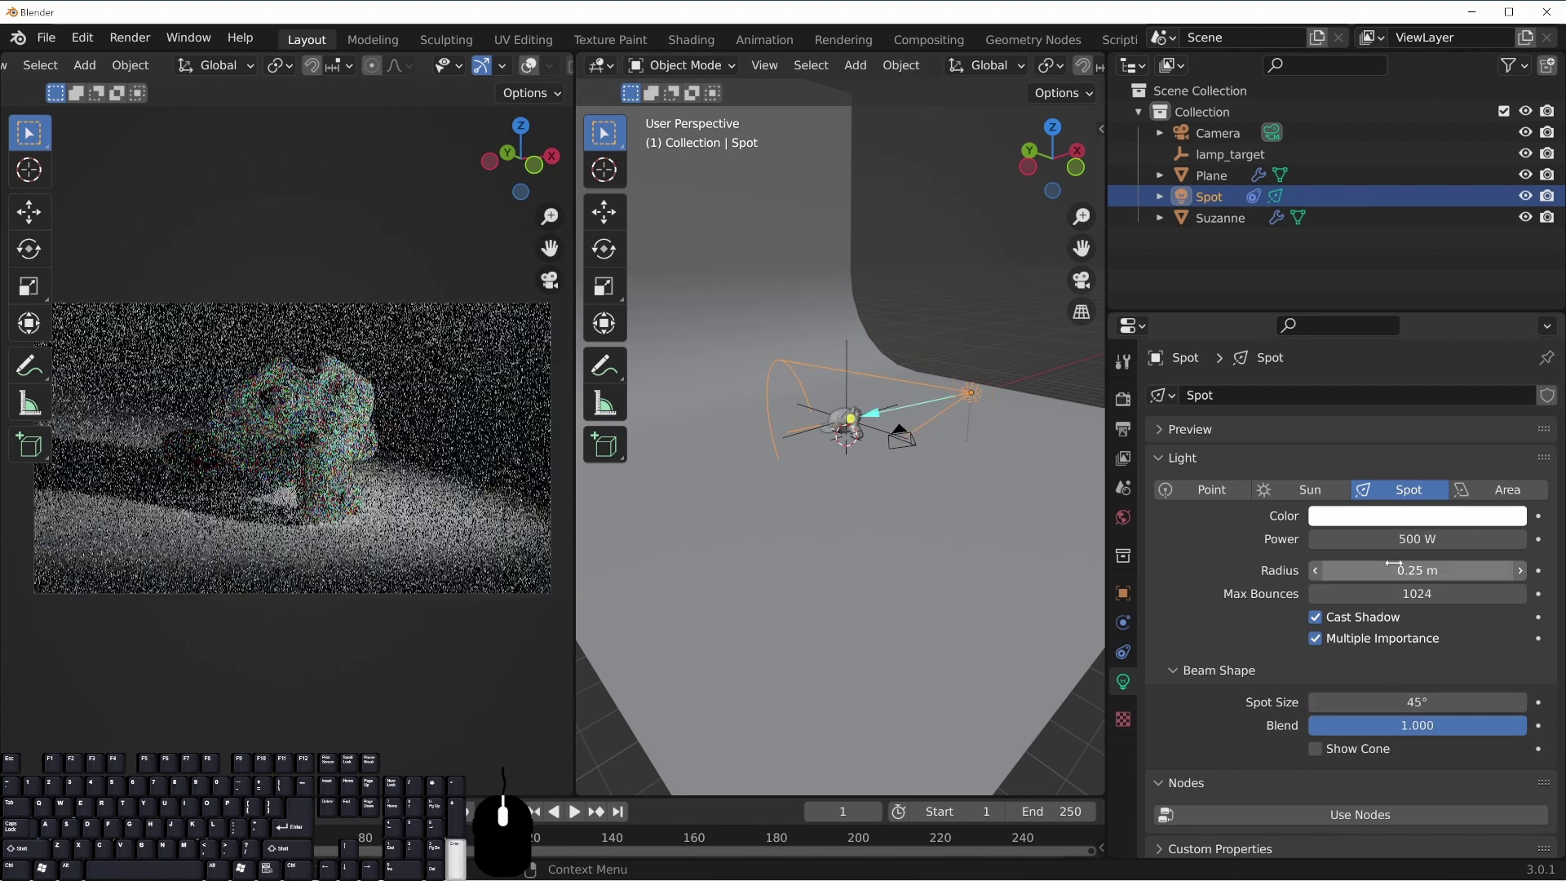
Duplicate the spot light in place and hide the original Spot in the viewport
shift+middle_drag(368, 469, 378, 471)
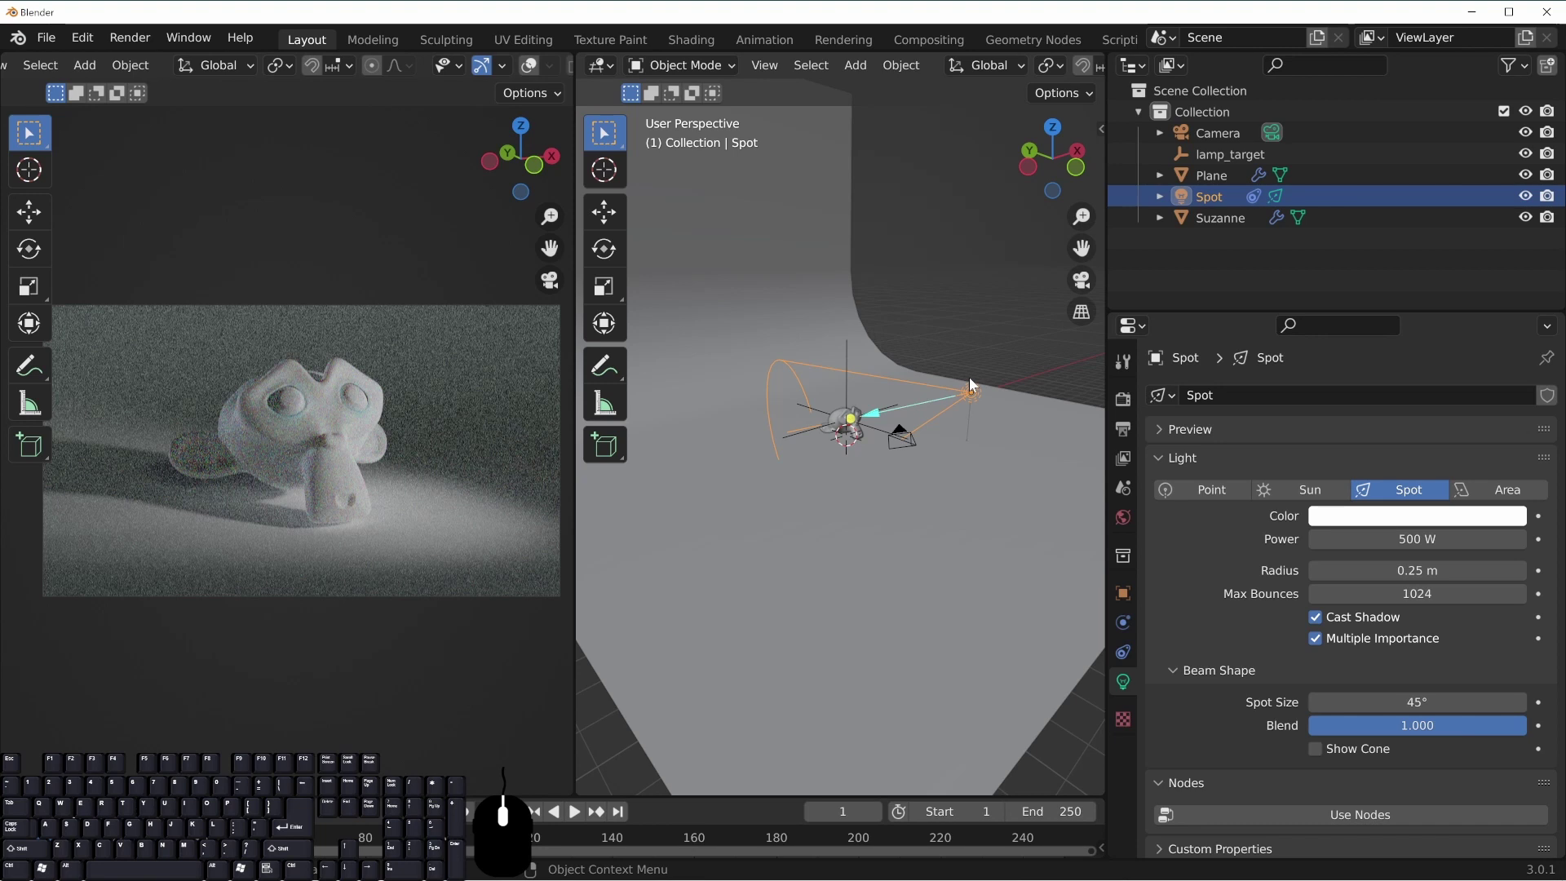
shift+middle_drag(977, 413, 953, 409)
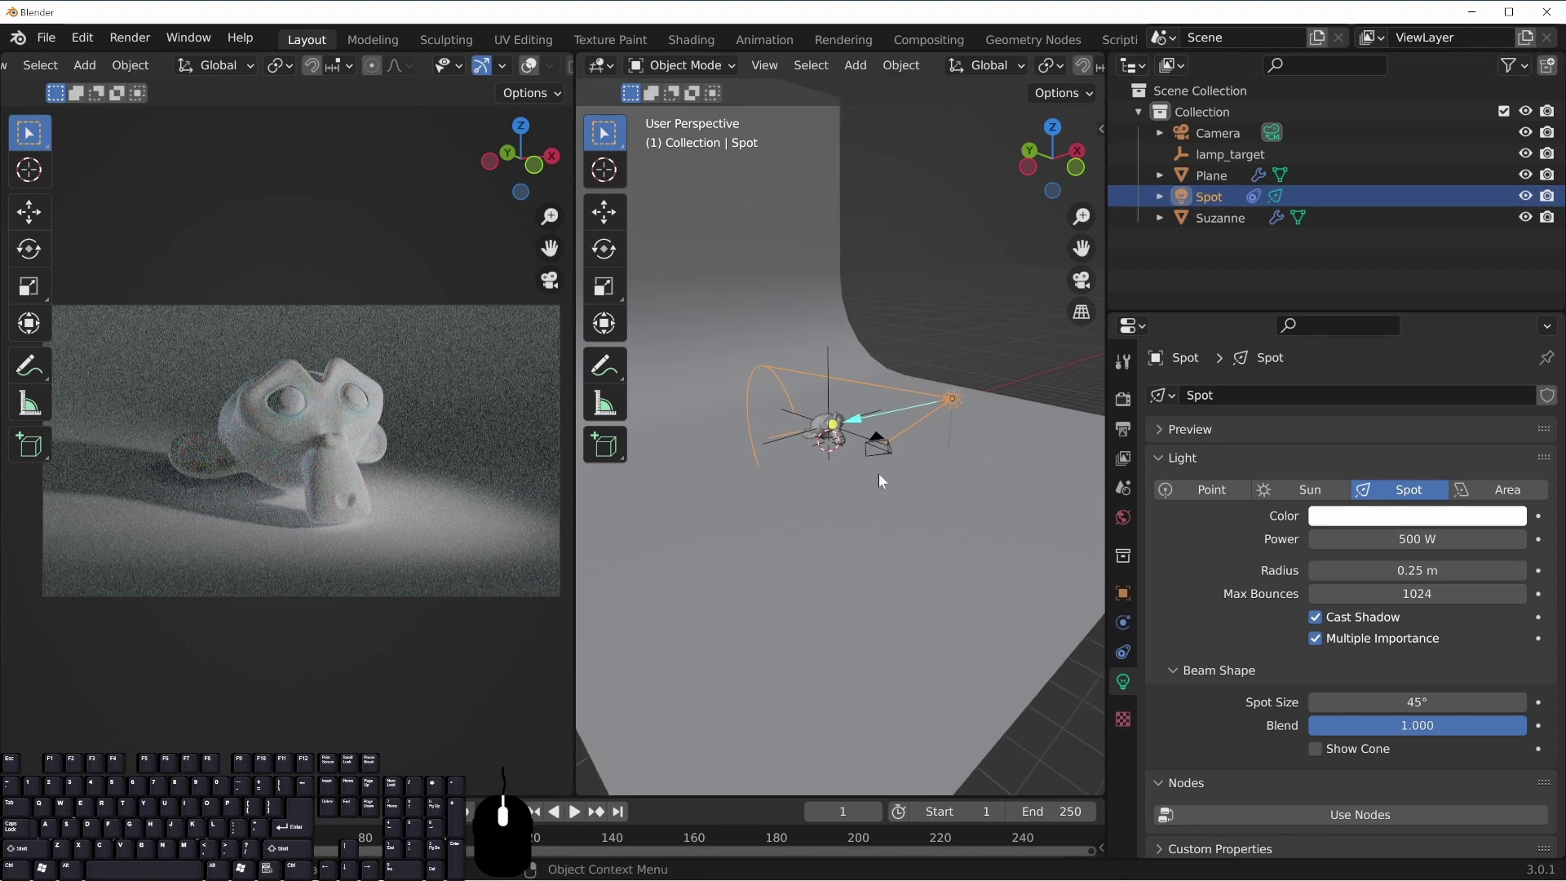
key(shift+d)
key(Escape)
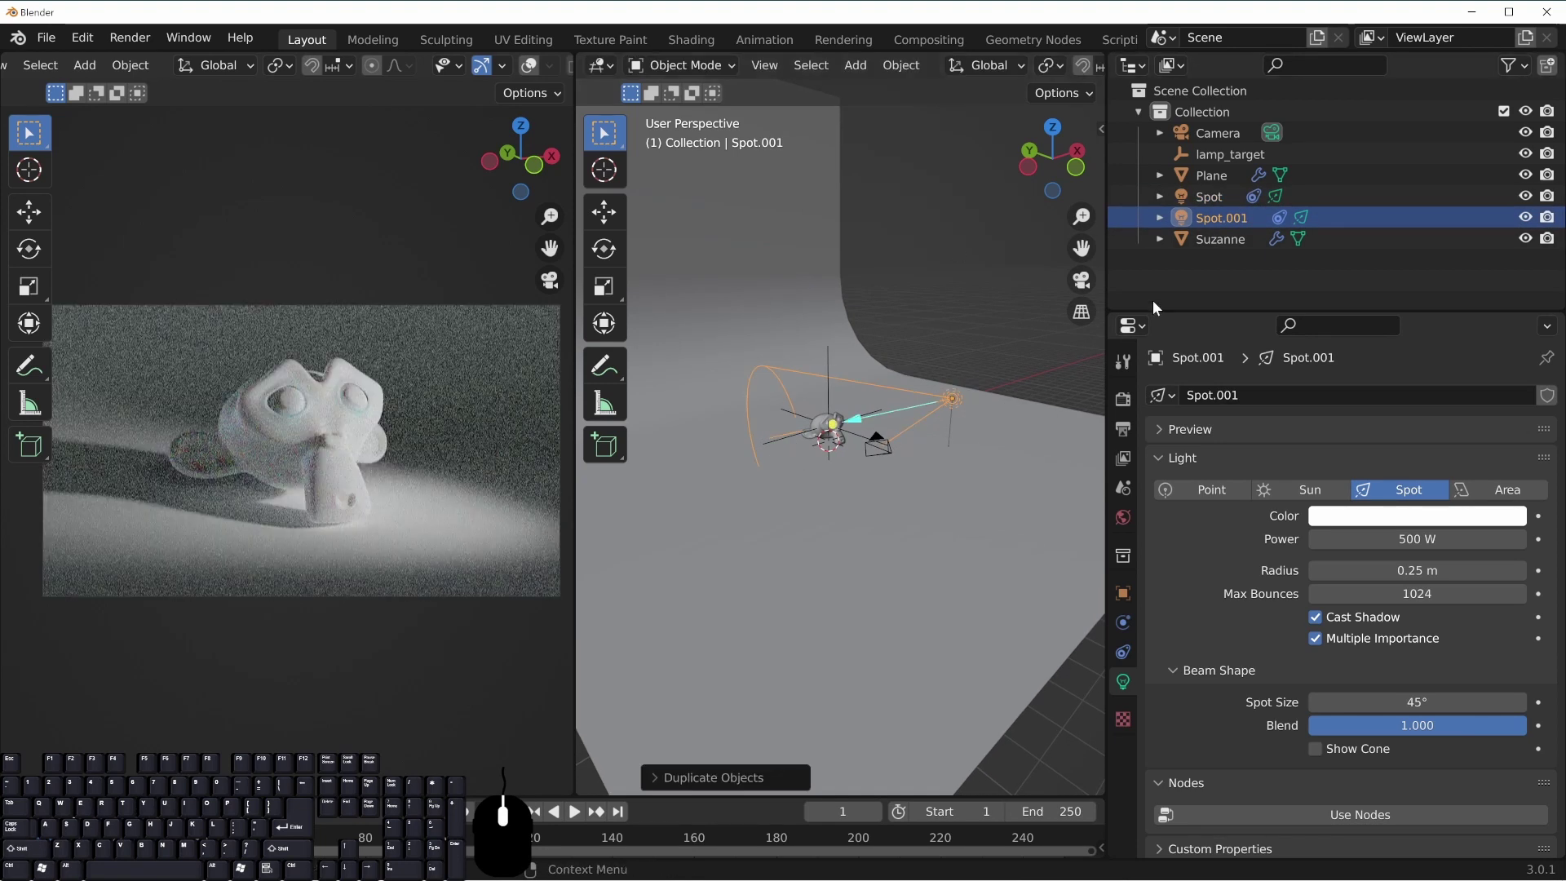
click(1526, 196)
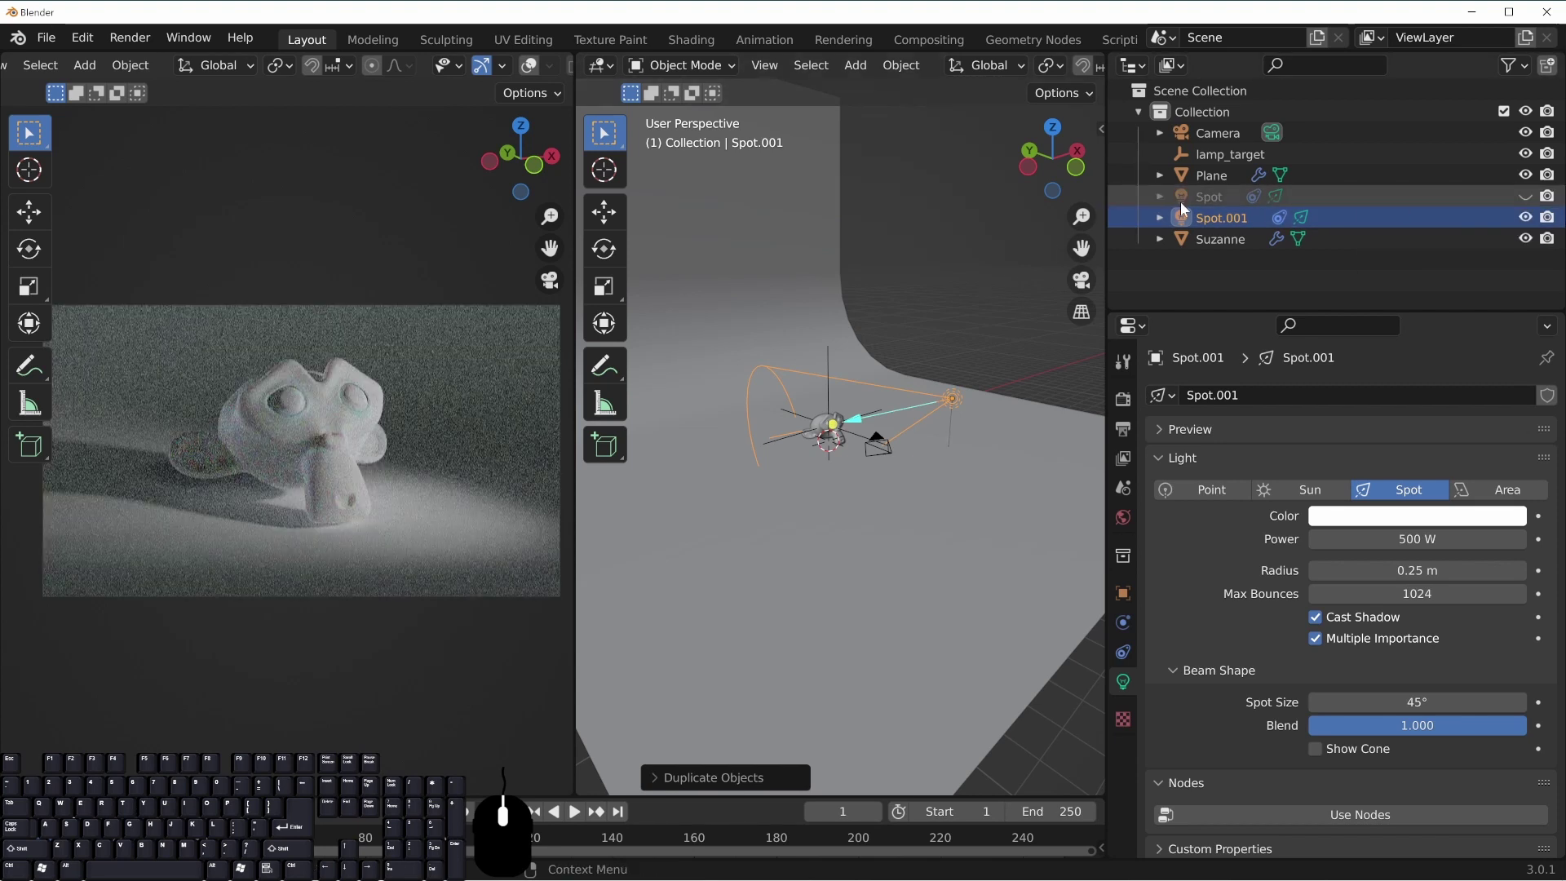
Rename the duplicated spot light as IES
double_click(1221, 217)
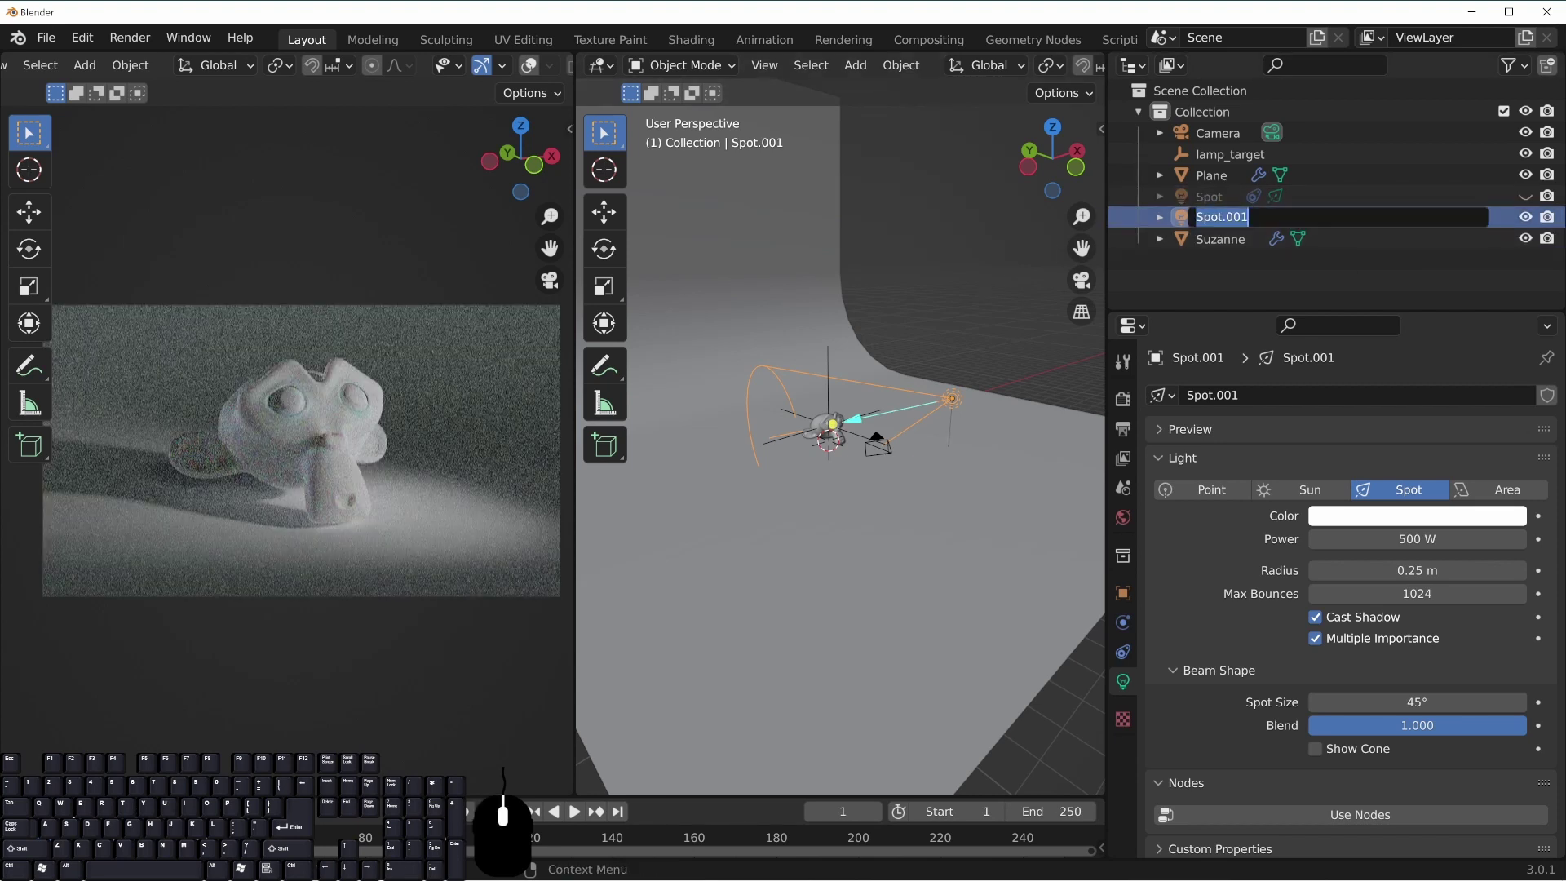
text(IES)
key(Return)
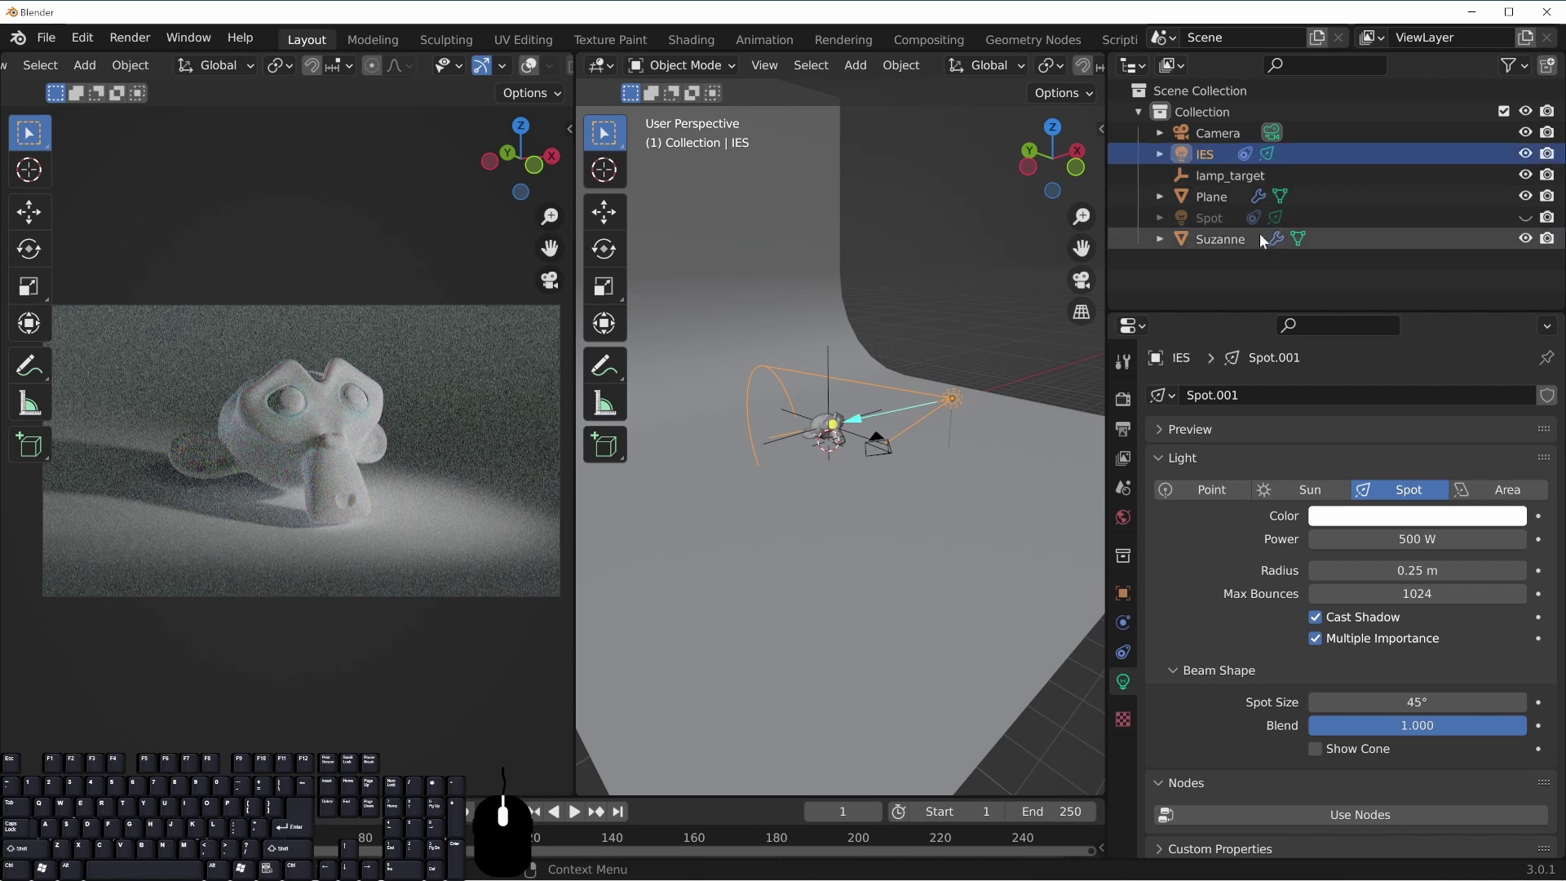
drag(1106, 383, 1263, 384)
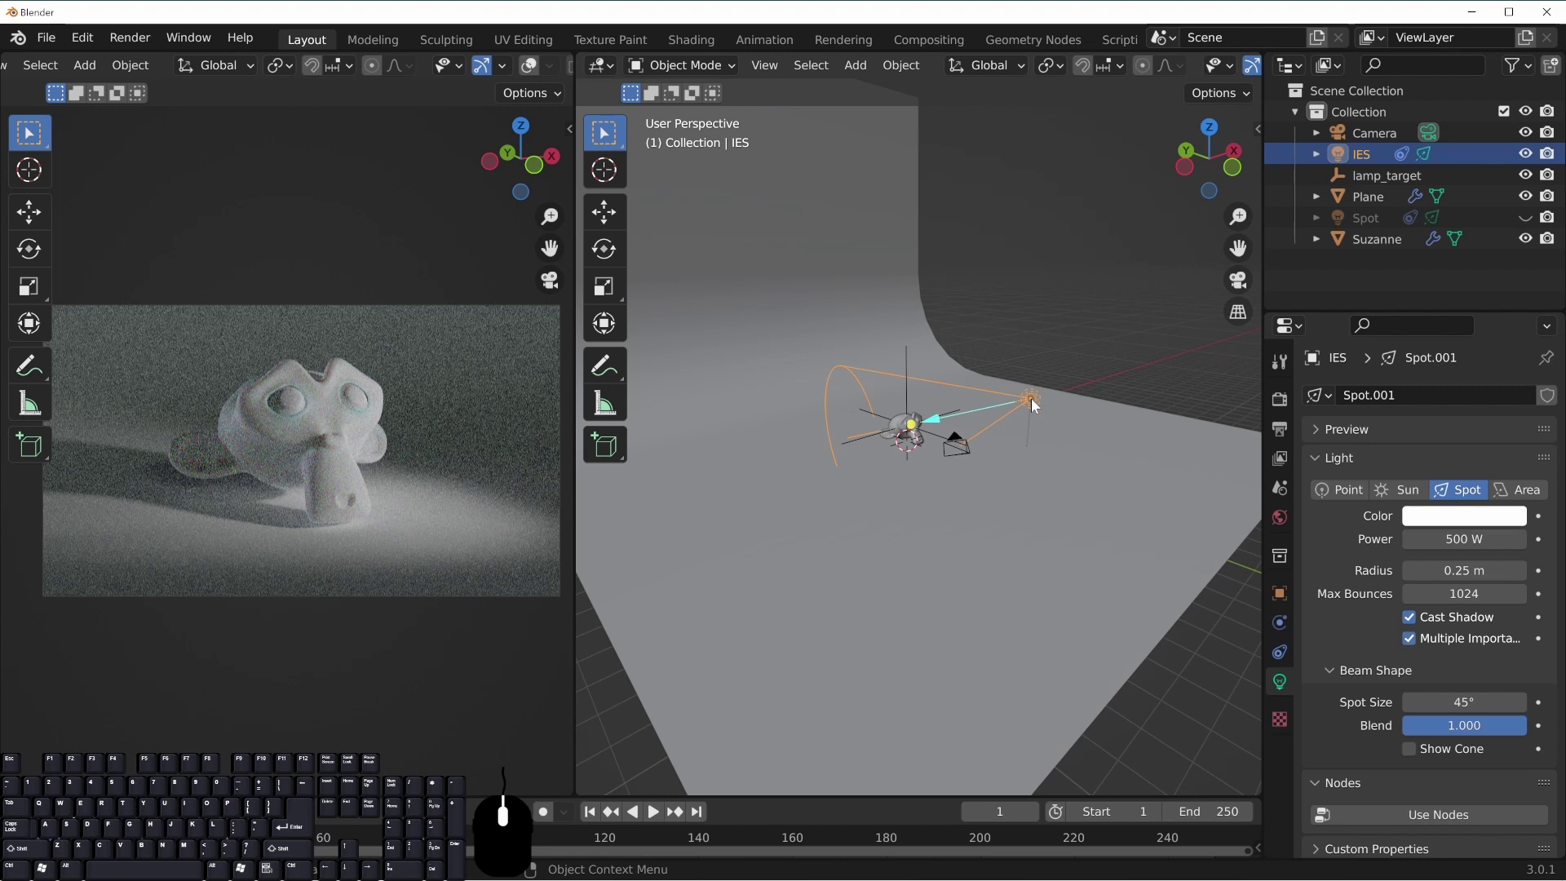
drag(1263, 420, 1105, 418)
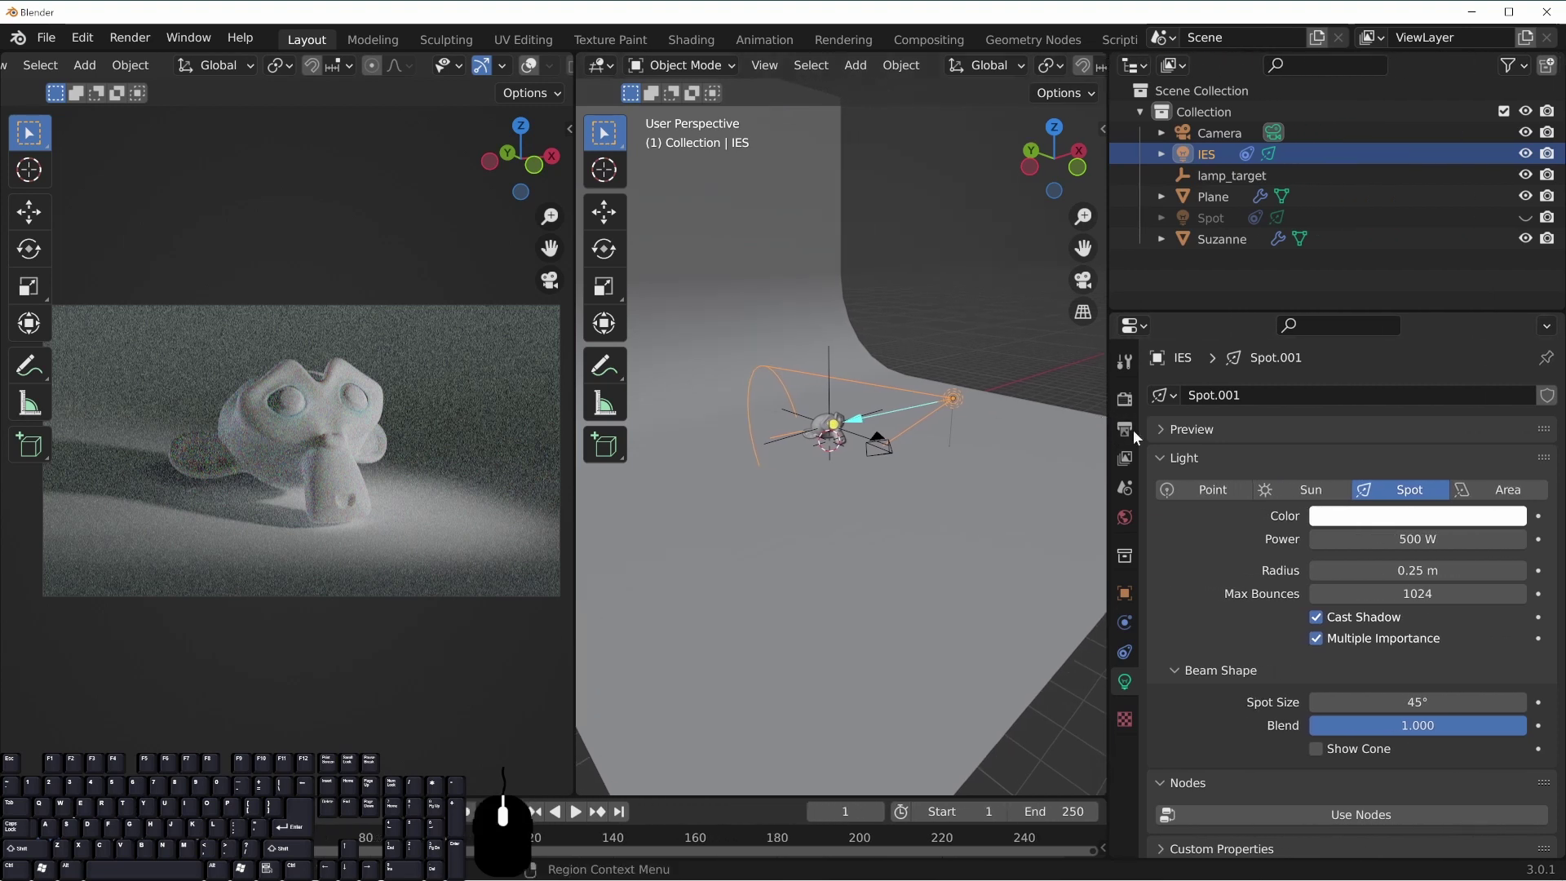
Try the IES light as a Point light, then switch its type back to Spot
click(1197, 493)
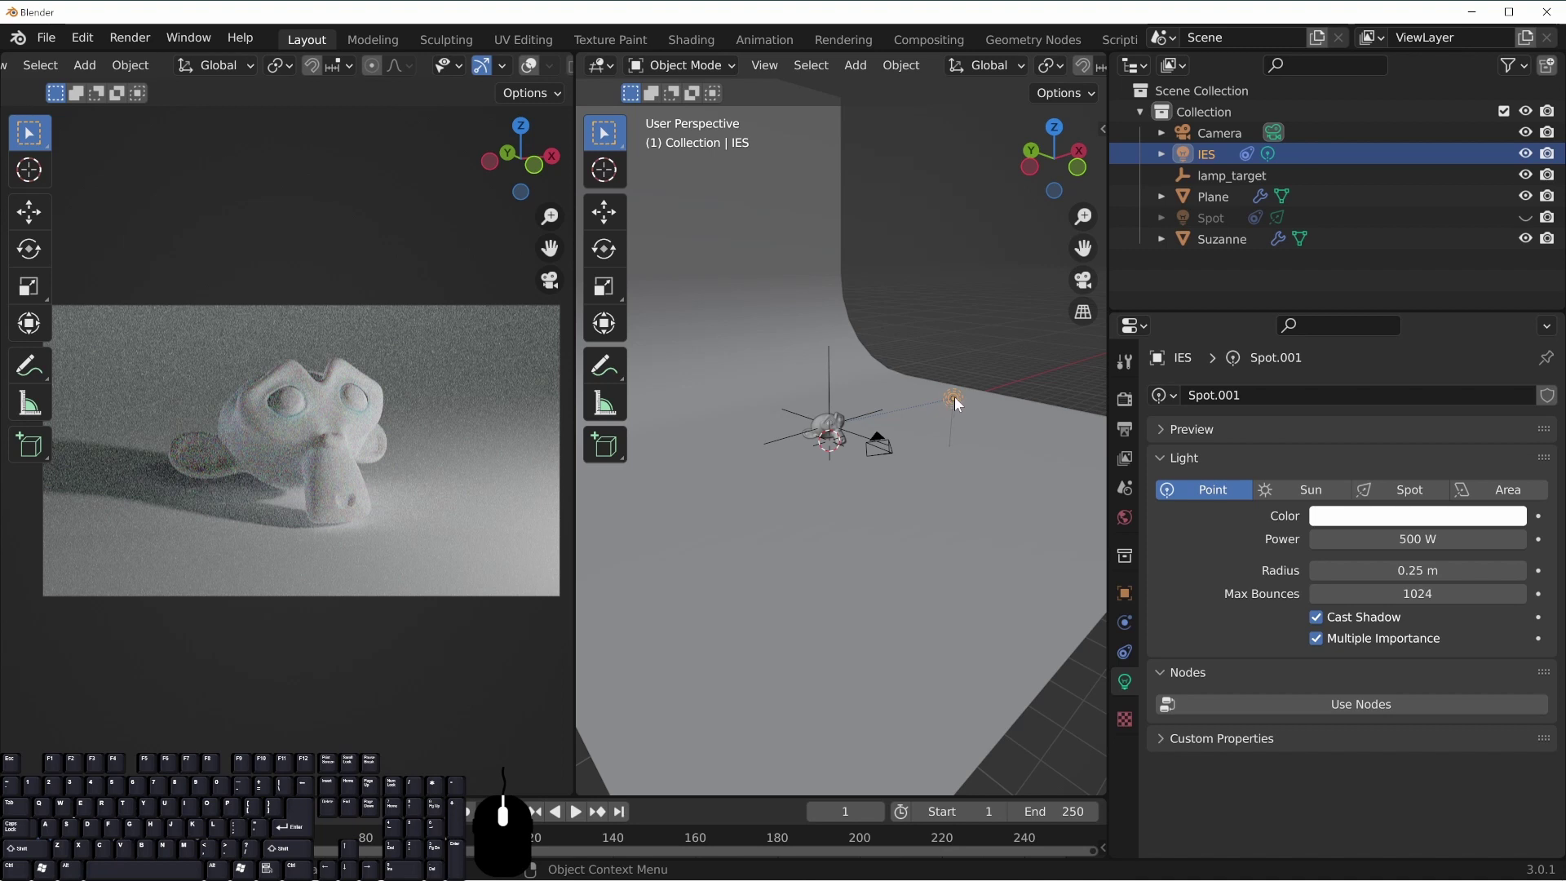
scroll(936, 506, up, 6)
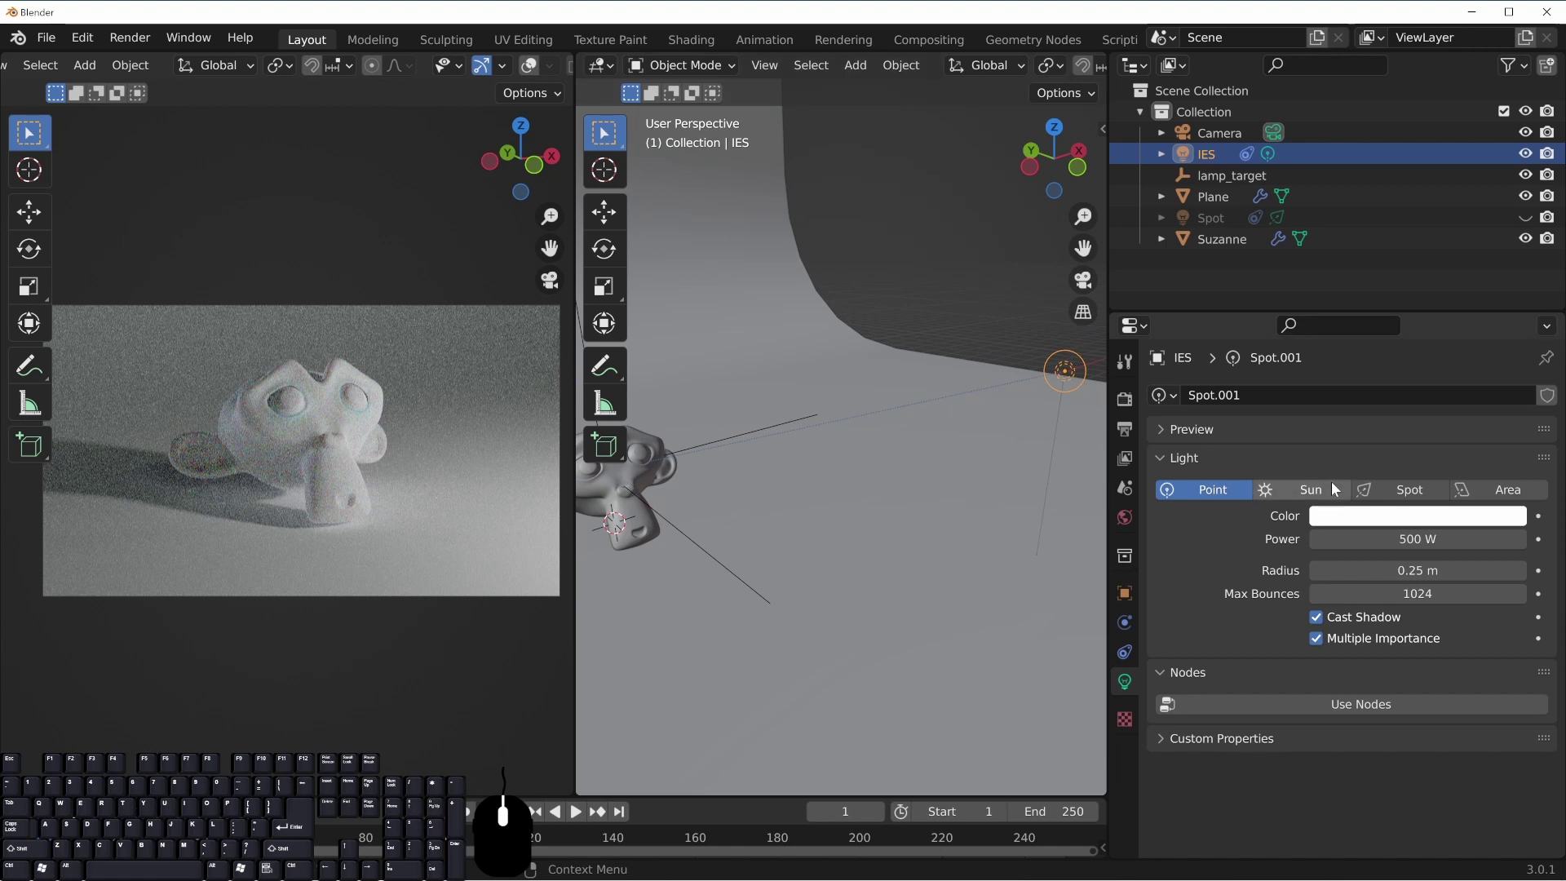
click(1378, 494)
Try to rotate the IES spot light while it tracks its target
shift+middle_drag(758, 446, 869, 440)
shift+middle_drag(999, 431, 915, 445)
shift+middle_drag(783, 455, 873, 443)
scroll(877, 447, down, 3)
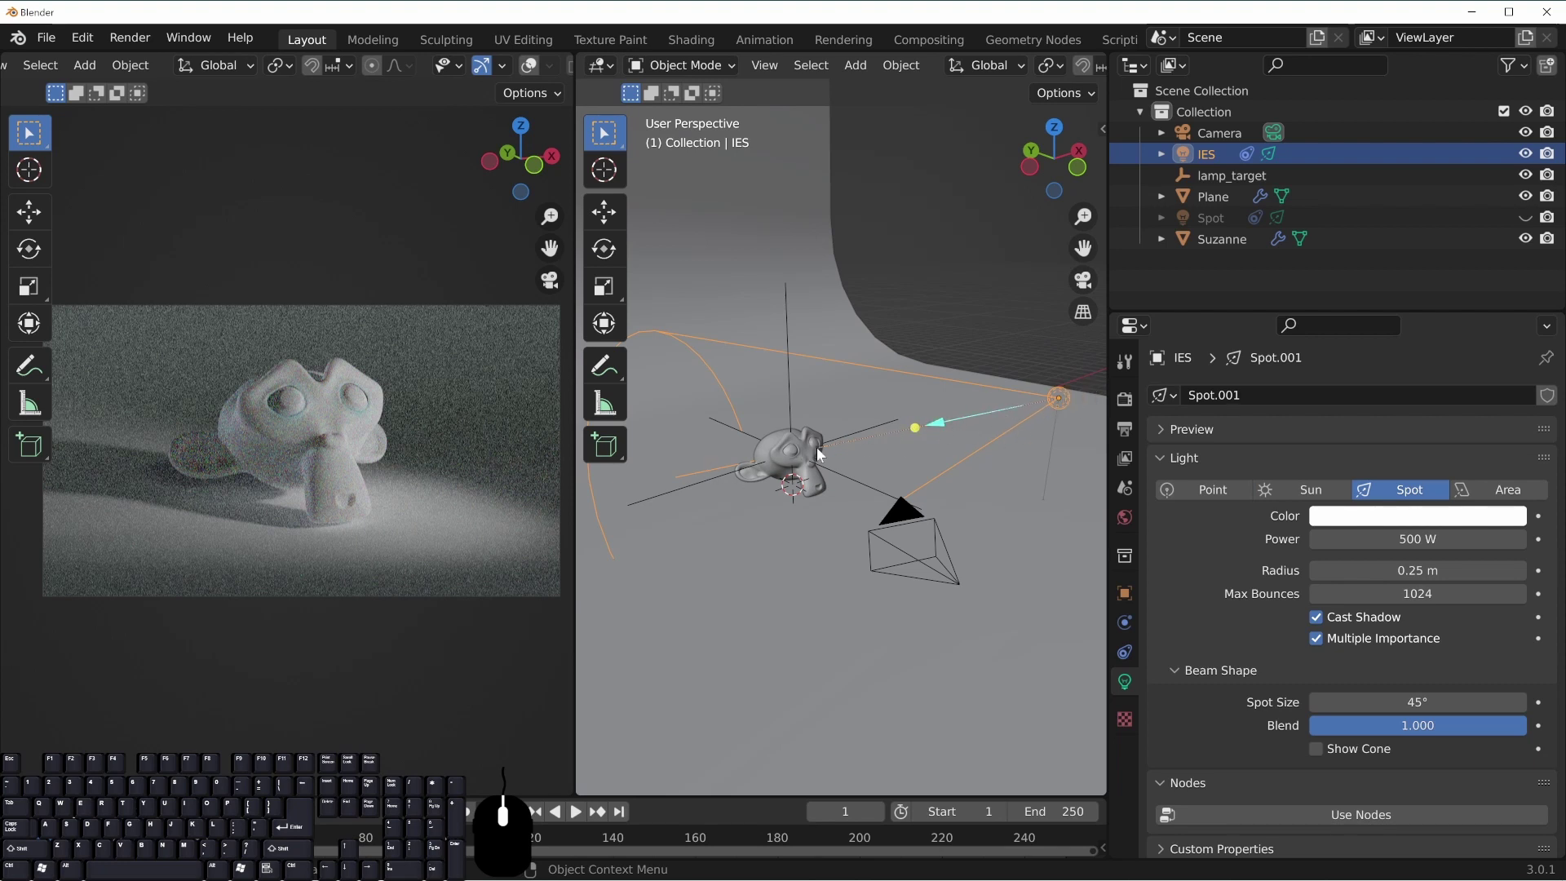
key(r)
right_click(945, 317)
Reselect the IES light, turn the second split 3D viewport into a Shader Editor and readjust the width of the working area
click(785, 299)
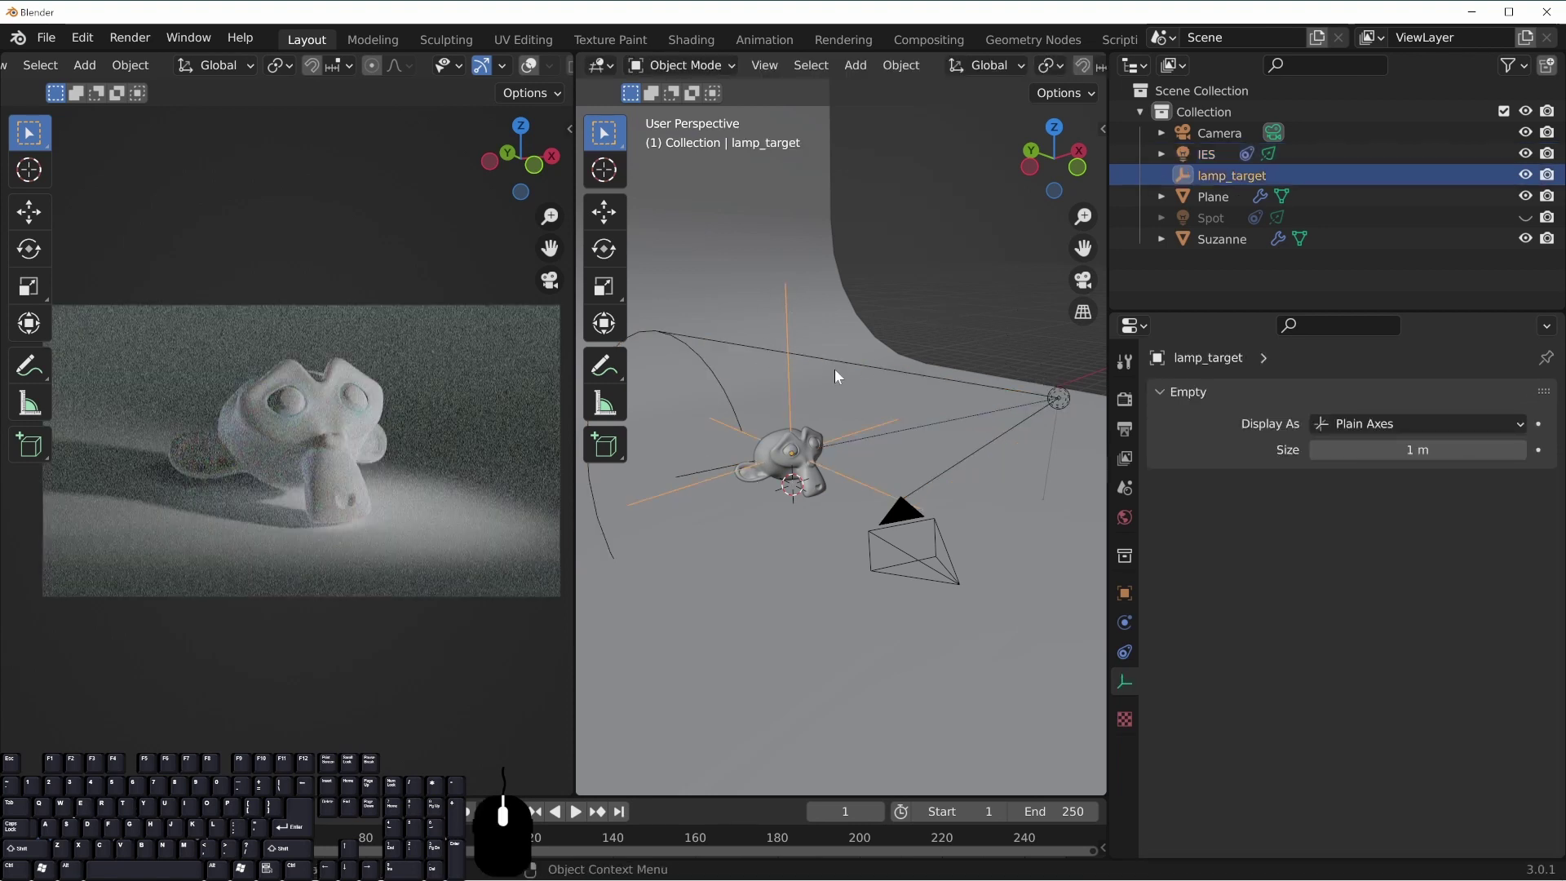
click(1059, 400)
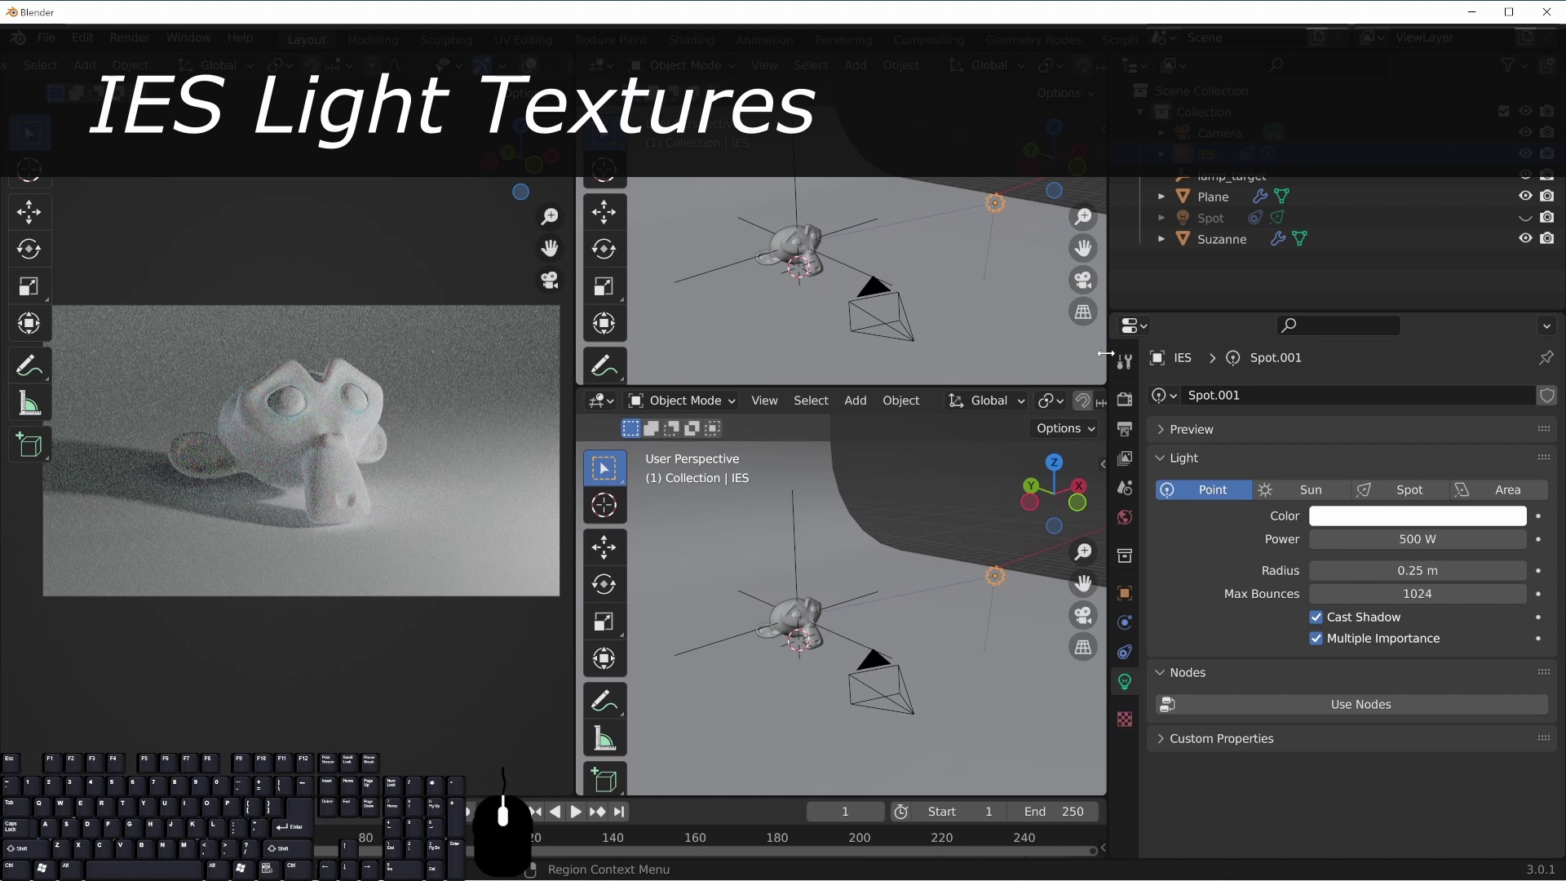
drag(1105, 353, 1406, 353)
click(600, 399)
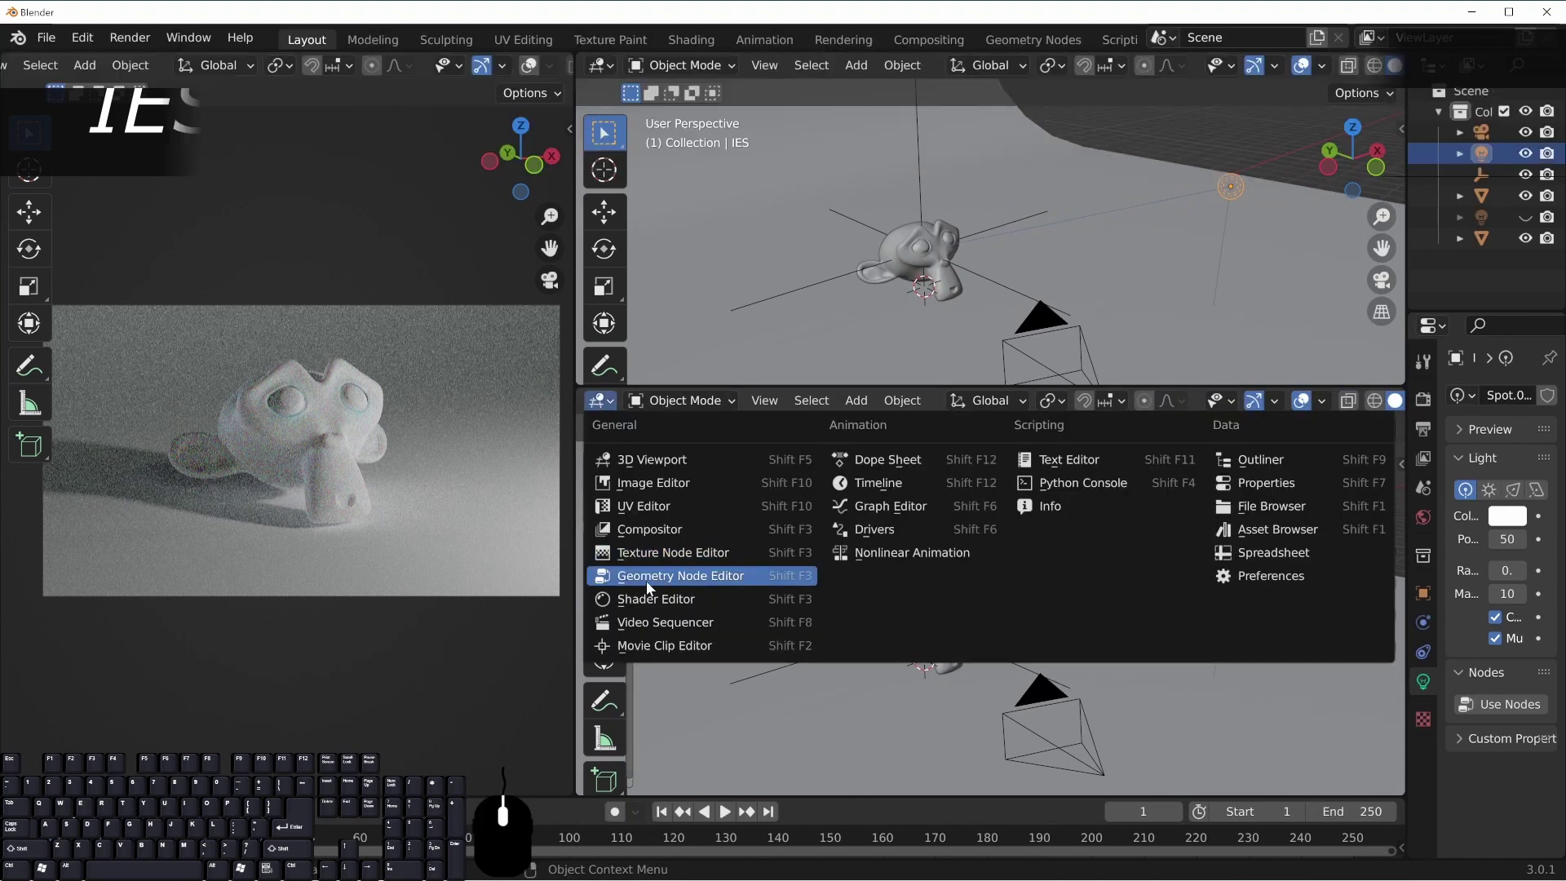
click(655, 598)
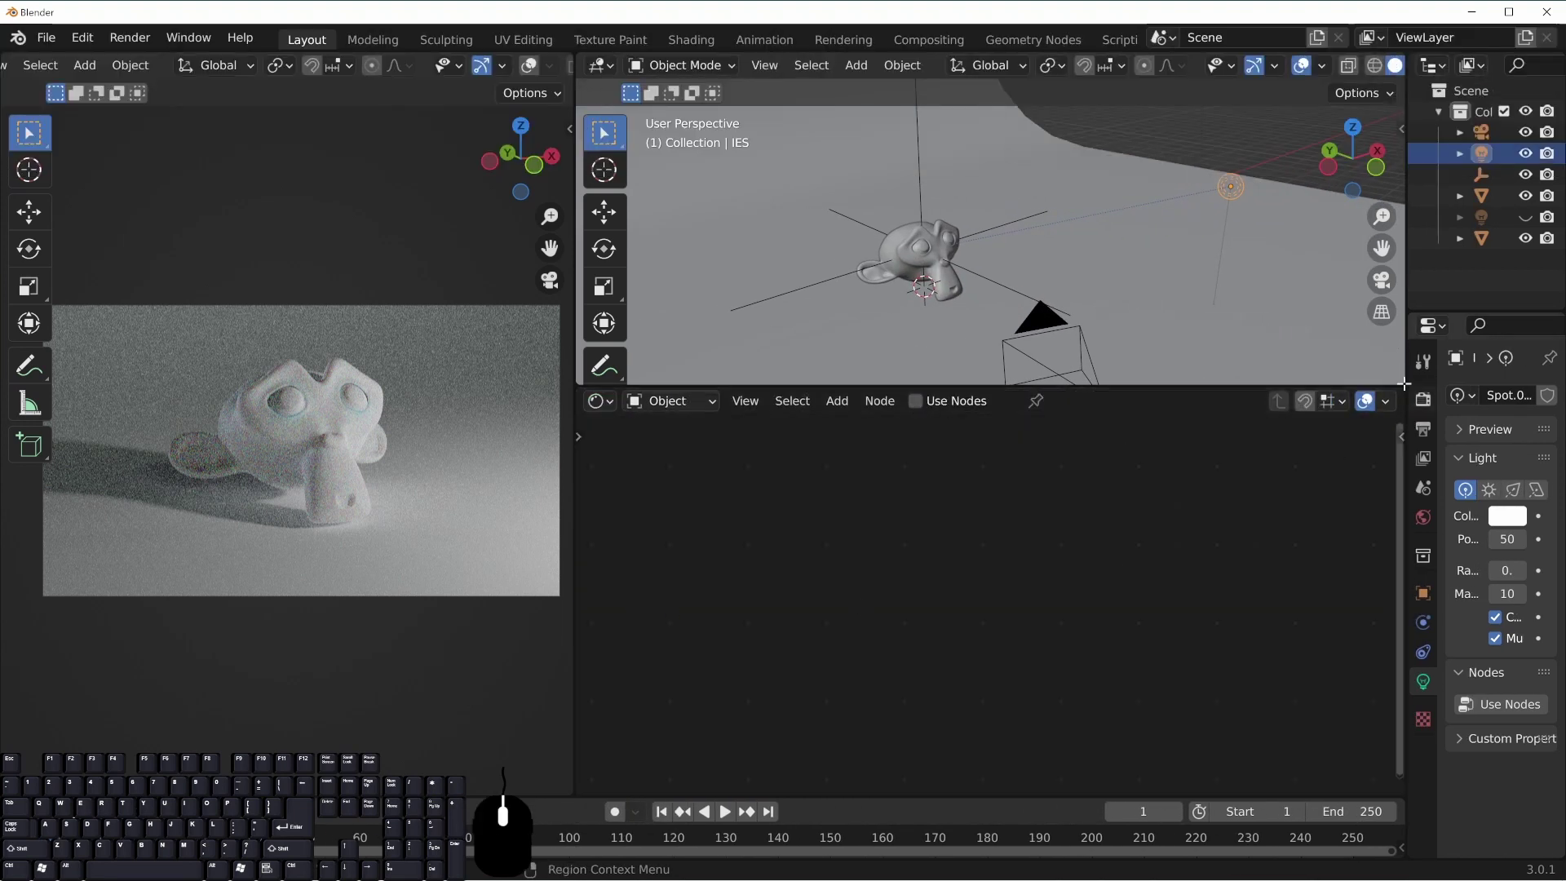
drag(1406, 237, 1224, 237)
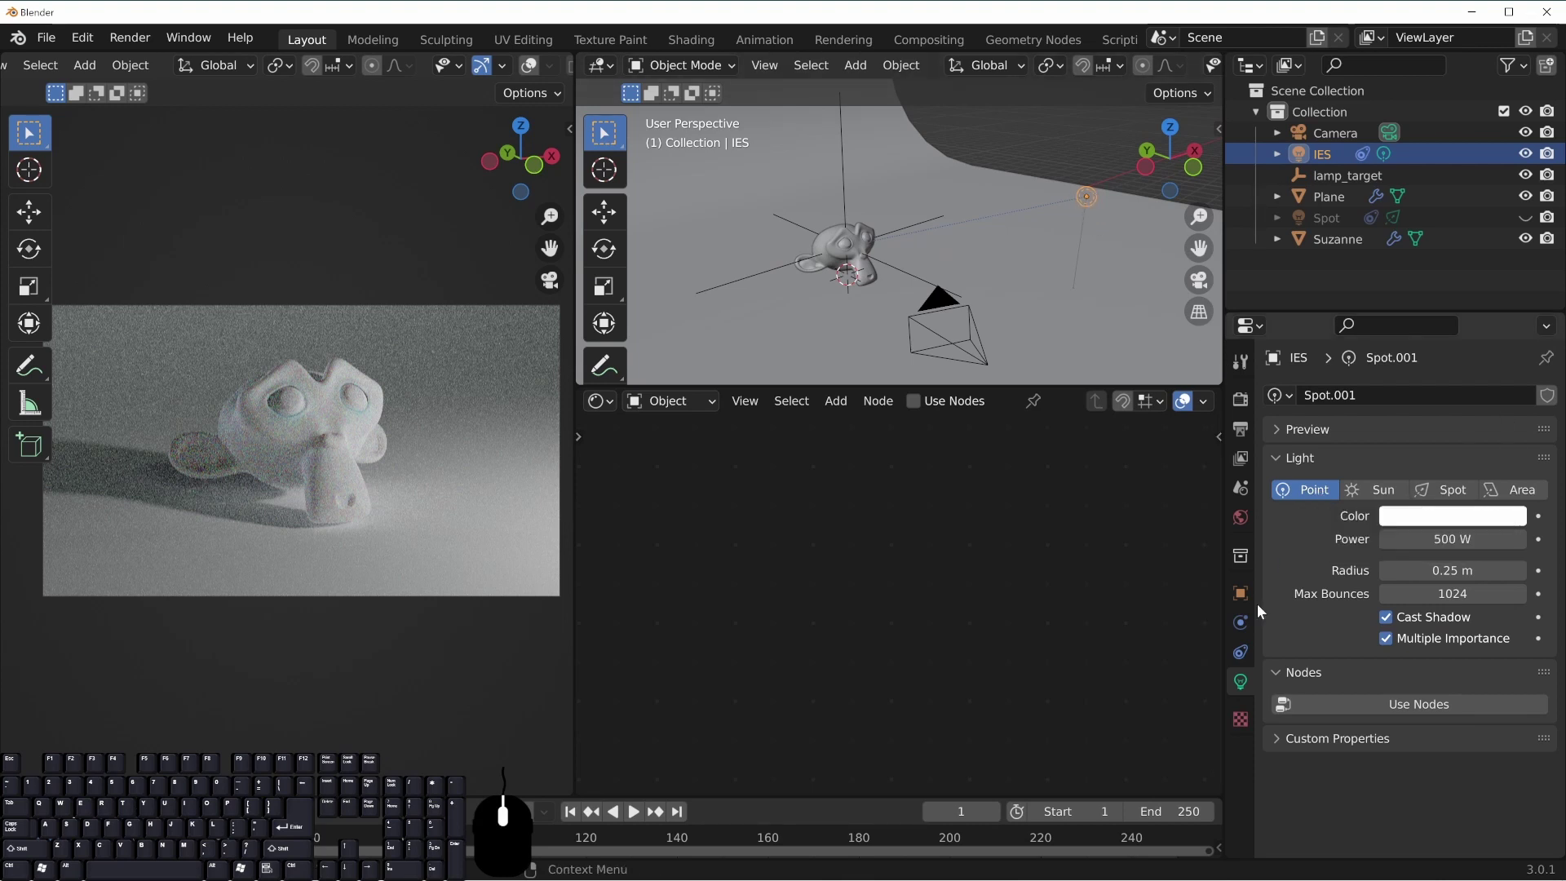
Enable nodes for the IES light and check the Emission node's color and strength inputs
click(914, 401)
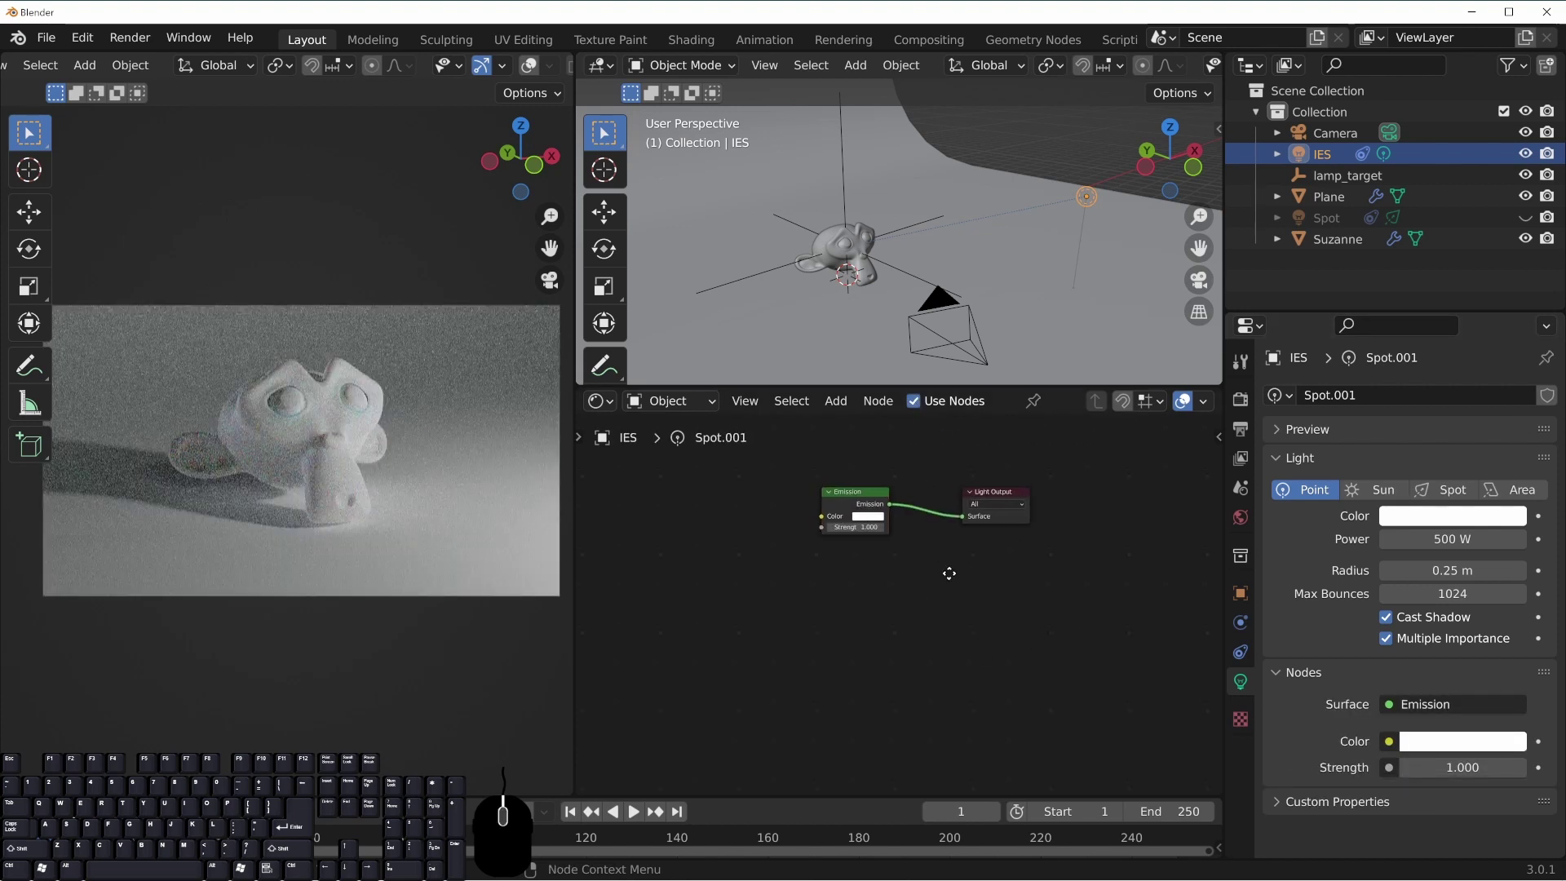
scroll(950, 573, up, 4)
click(879, 584)
drag(904, 453, 920, 417)
click(859, 601)
click(859, 601)
key(Return)
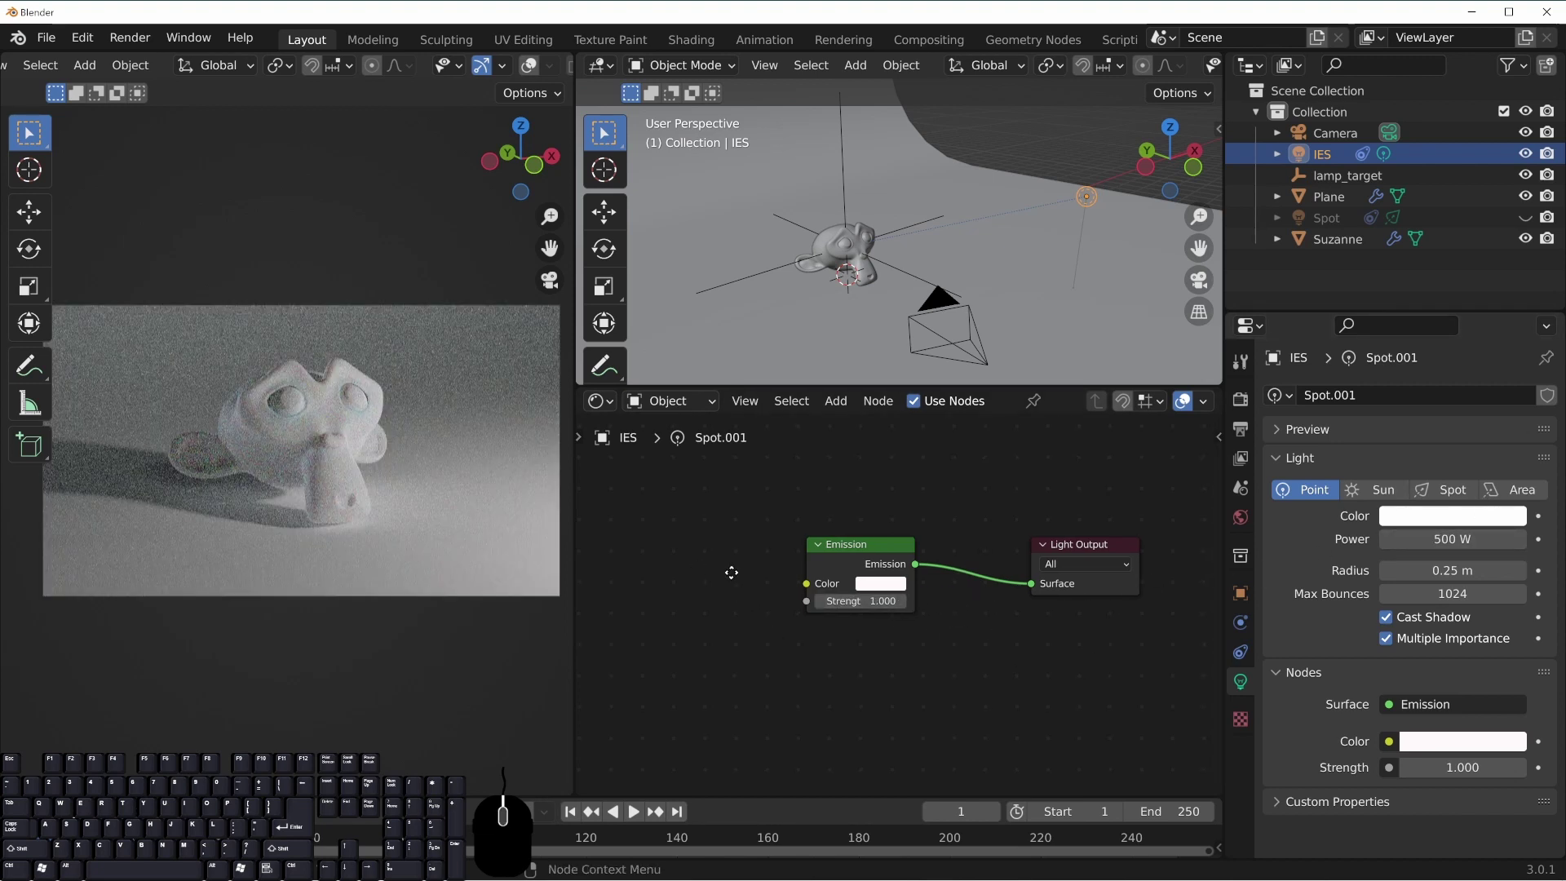
Add an IES Texture node before the Emission node and connect its Fac output to the Emission Strength input
middle_drag(778, 570, 989, 570)
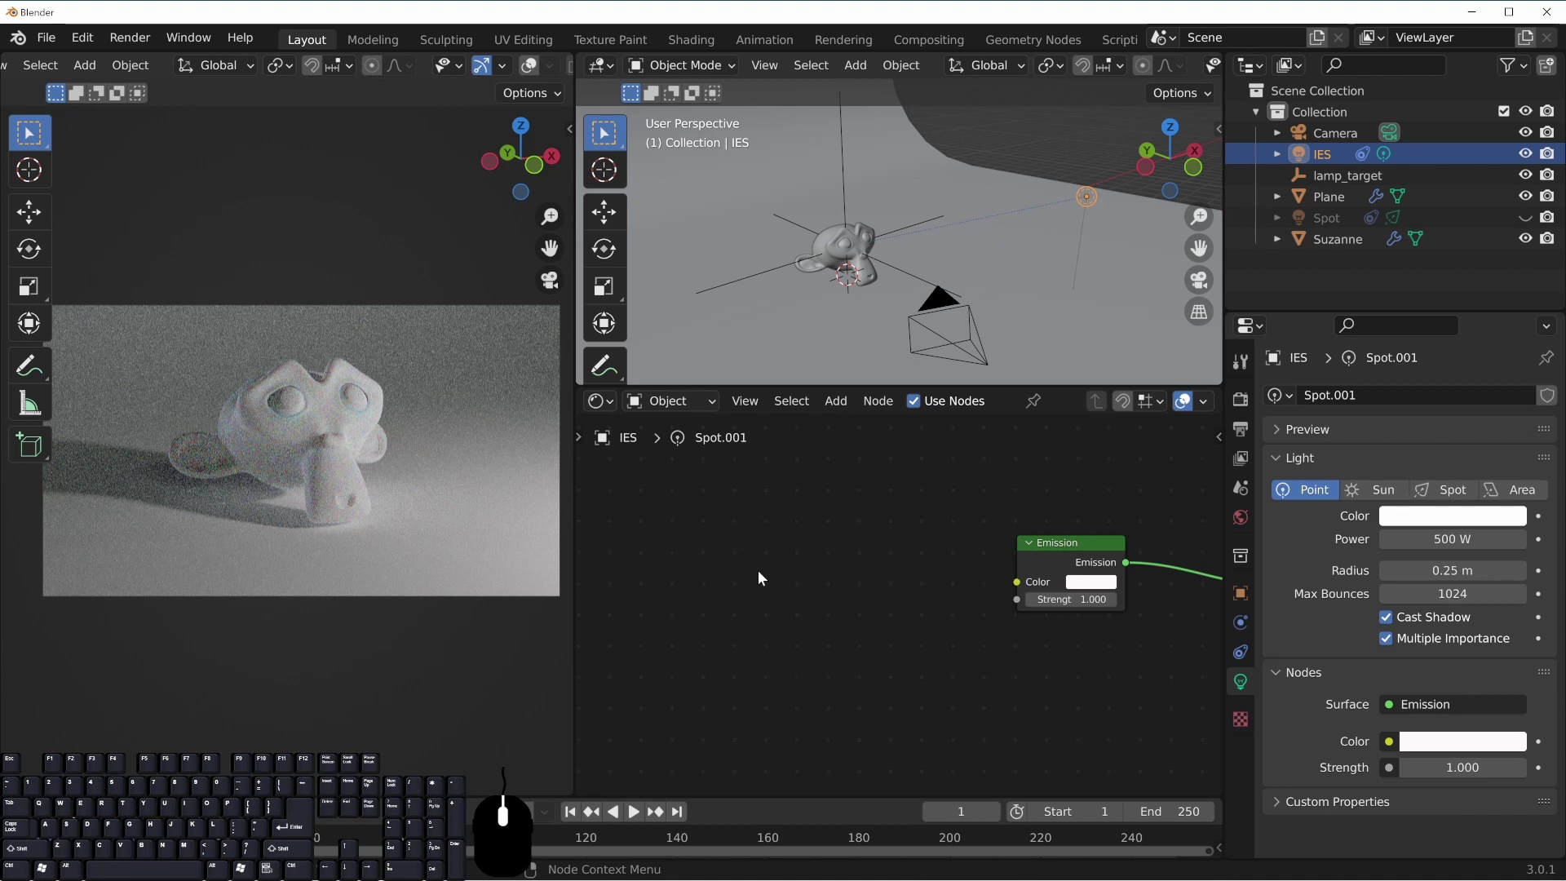
key(shift+a)
mouse_move(747, 615)
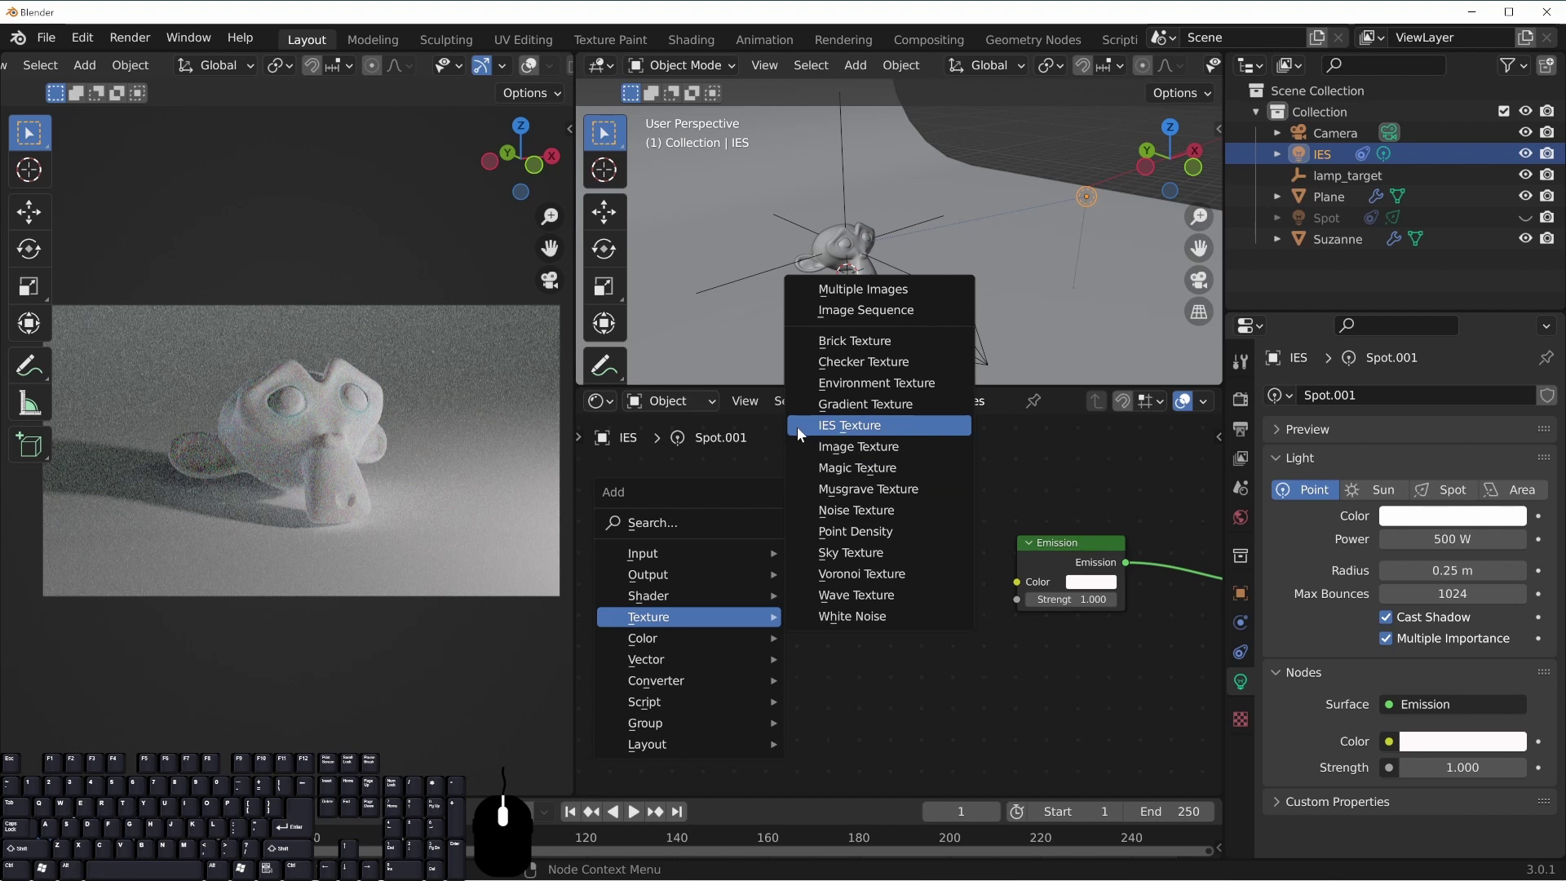
click(886, 426)
click(717, 554)
drag(854, 545, 1014, 600)
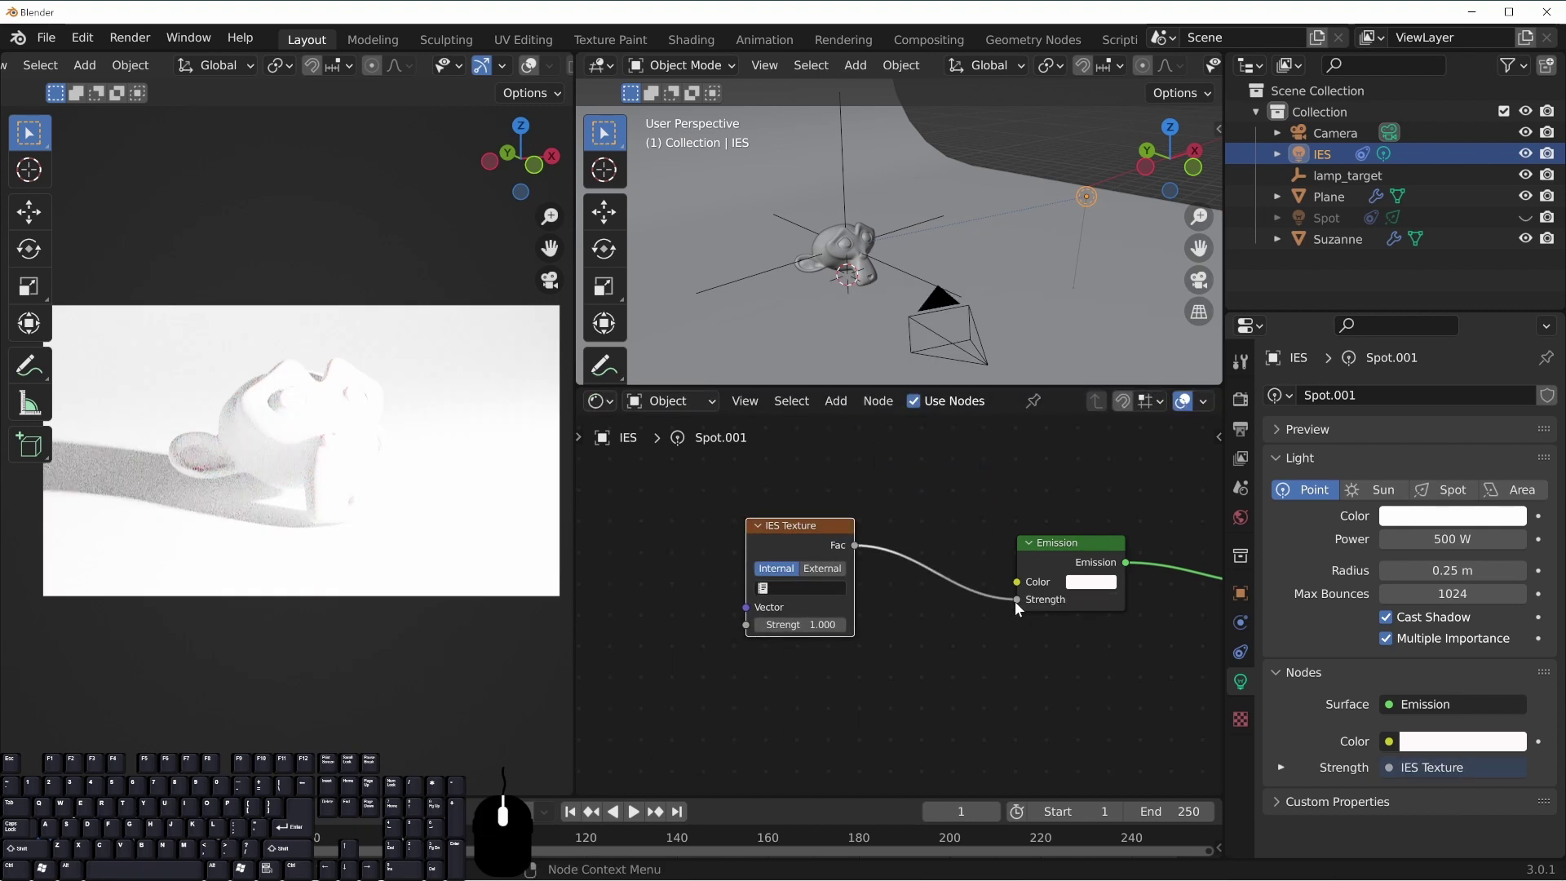
Try IES Texture strengths of 0 and 10, then set the strength back to 1
drag(809, 530, 831, 527)
double_click(863, 626)
text(0)
key(Return)
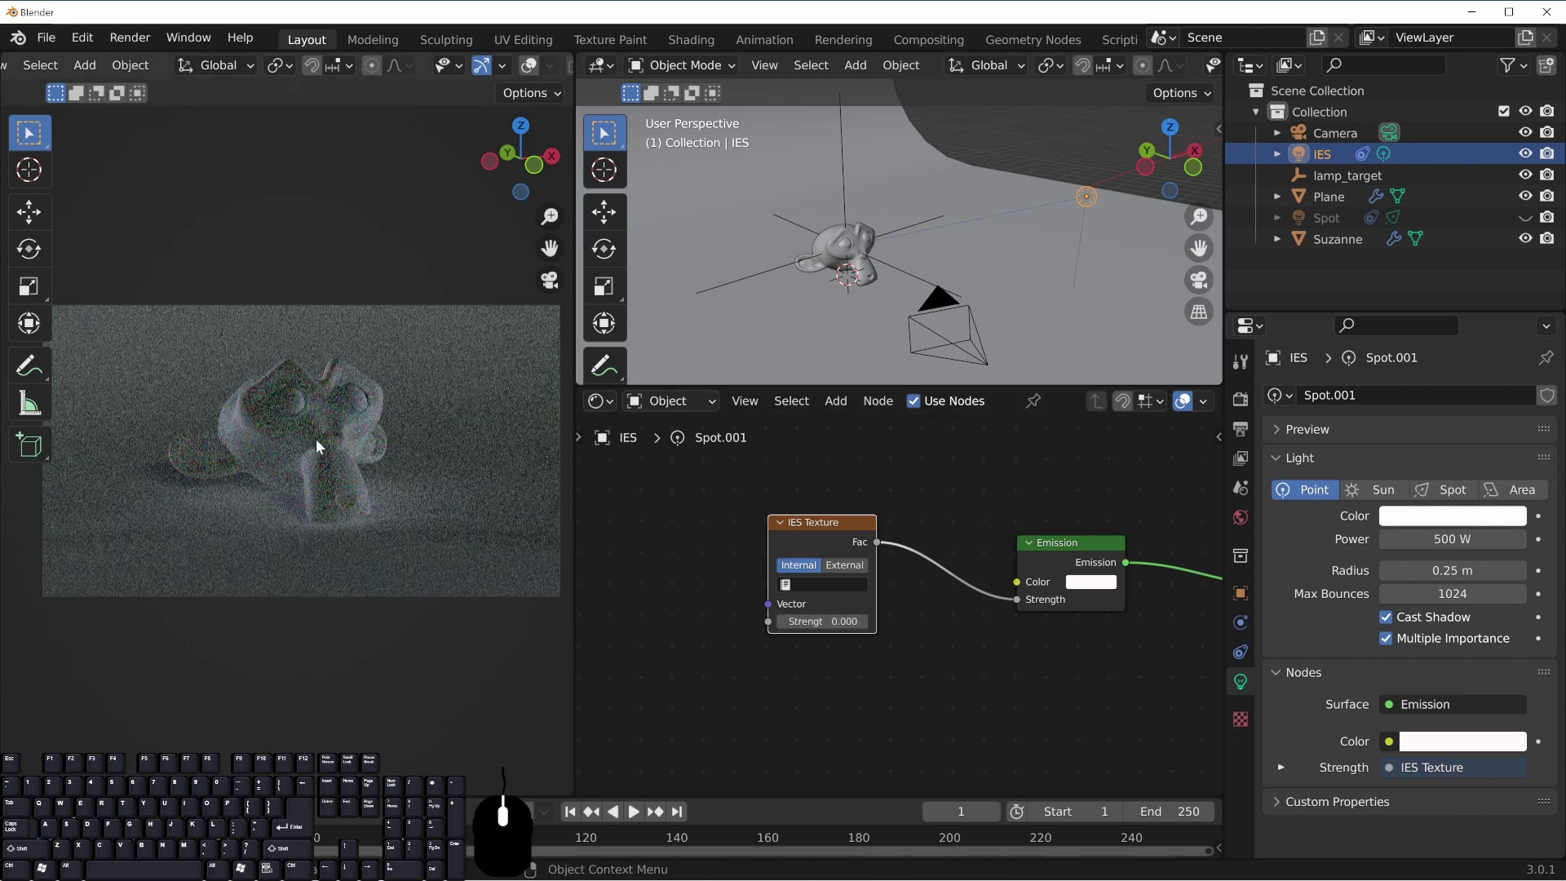
click(820, 625)
text(10)
key(Return)
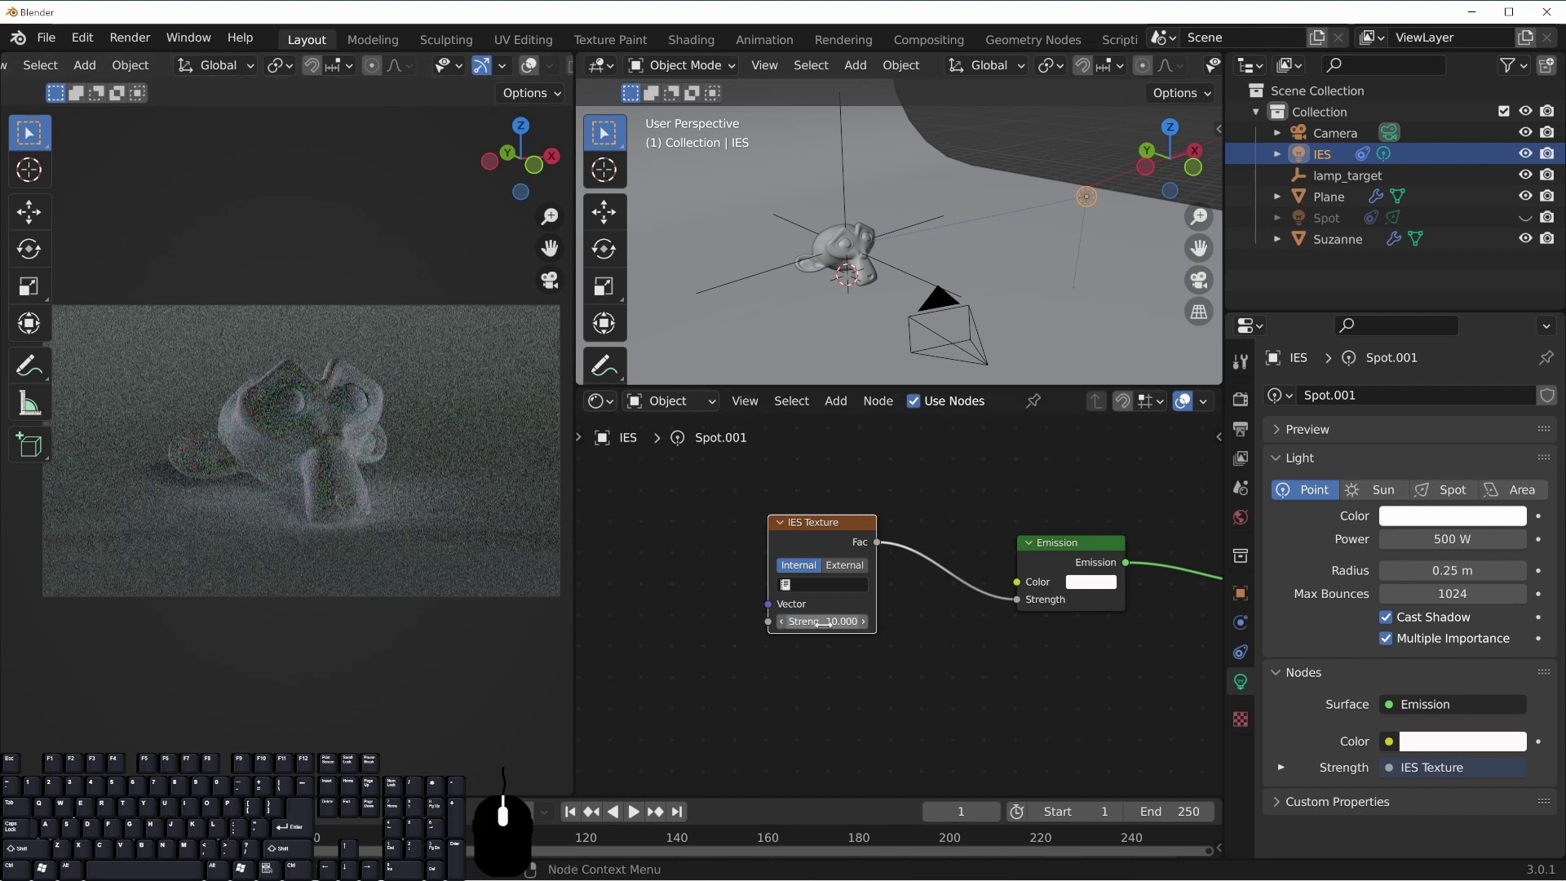
click(822, 624)
text(1.)
key(Return)
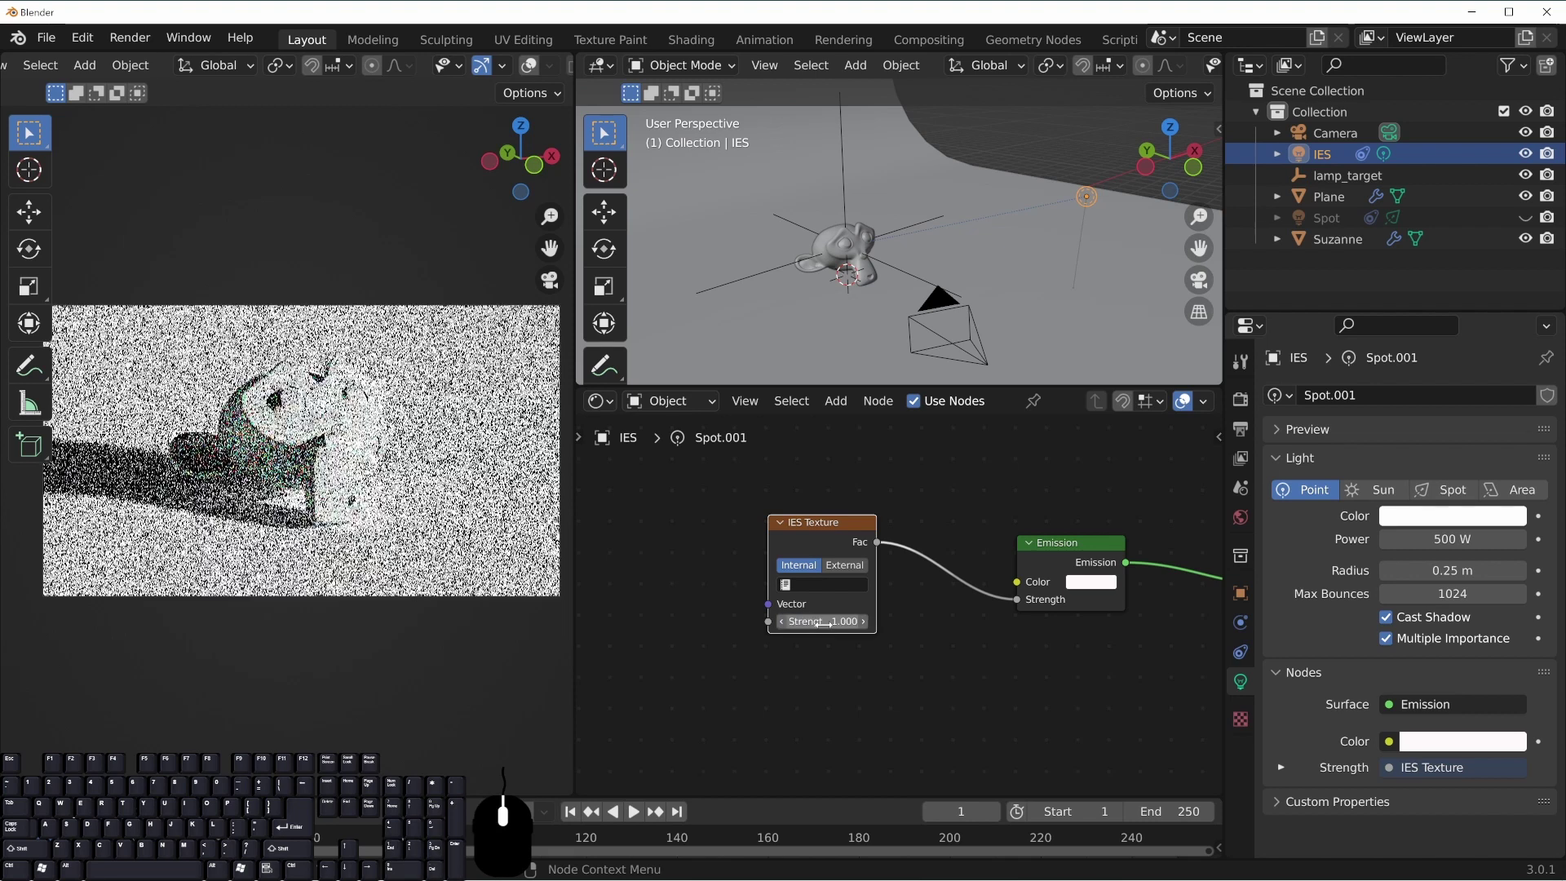
Switch the IES Texture node to an External file source and browse to the ies-lights-pack folder in IES_LIGHTS
drag(825, 533, 834, 522)
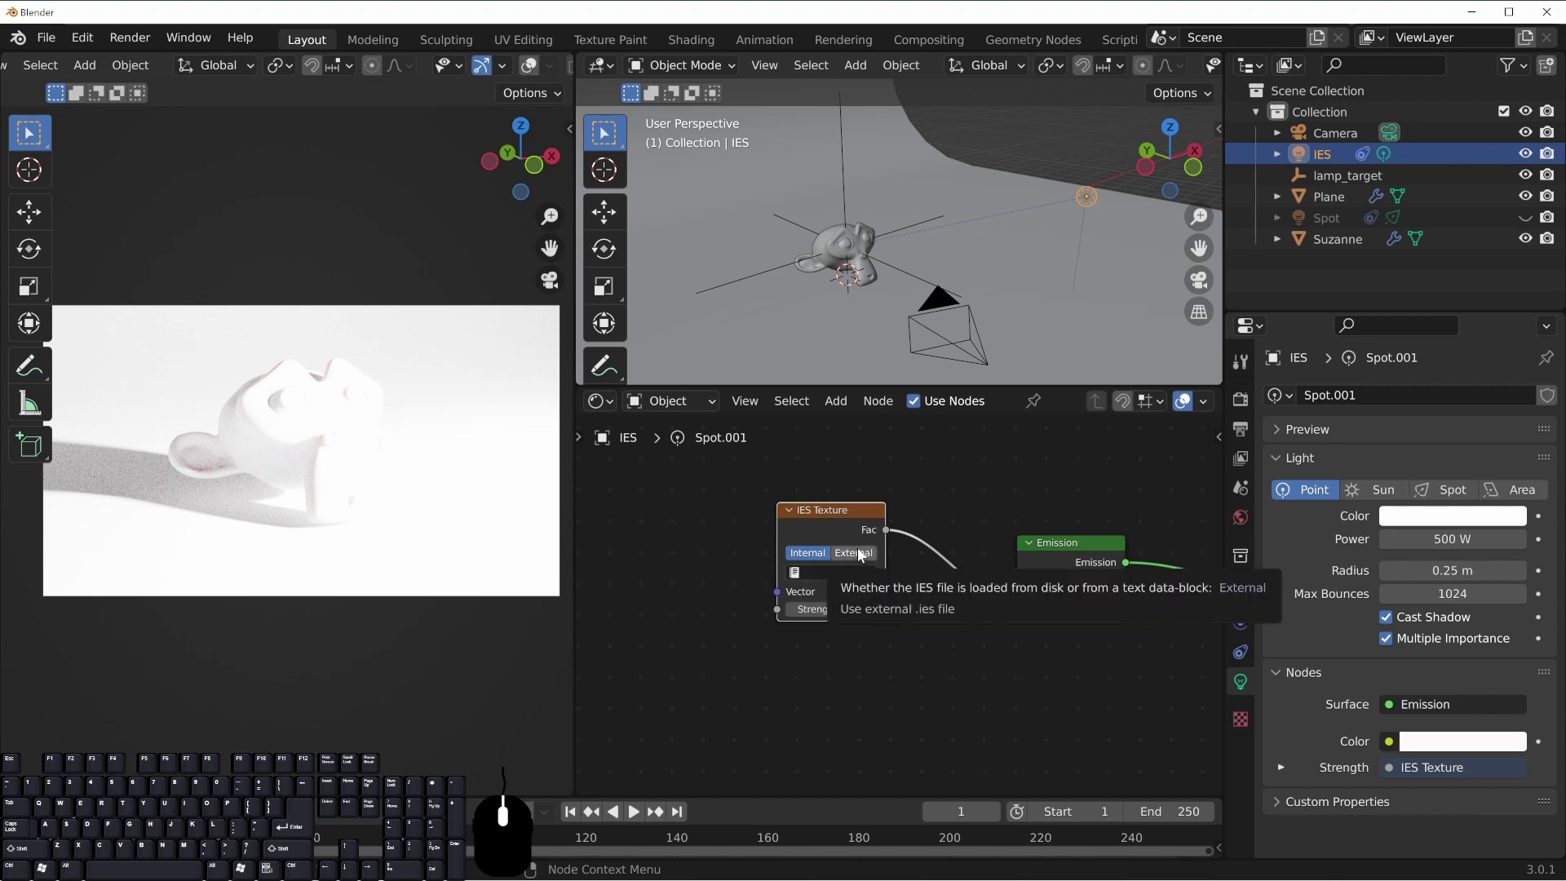
click(856, 553)
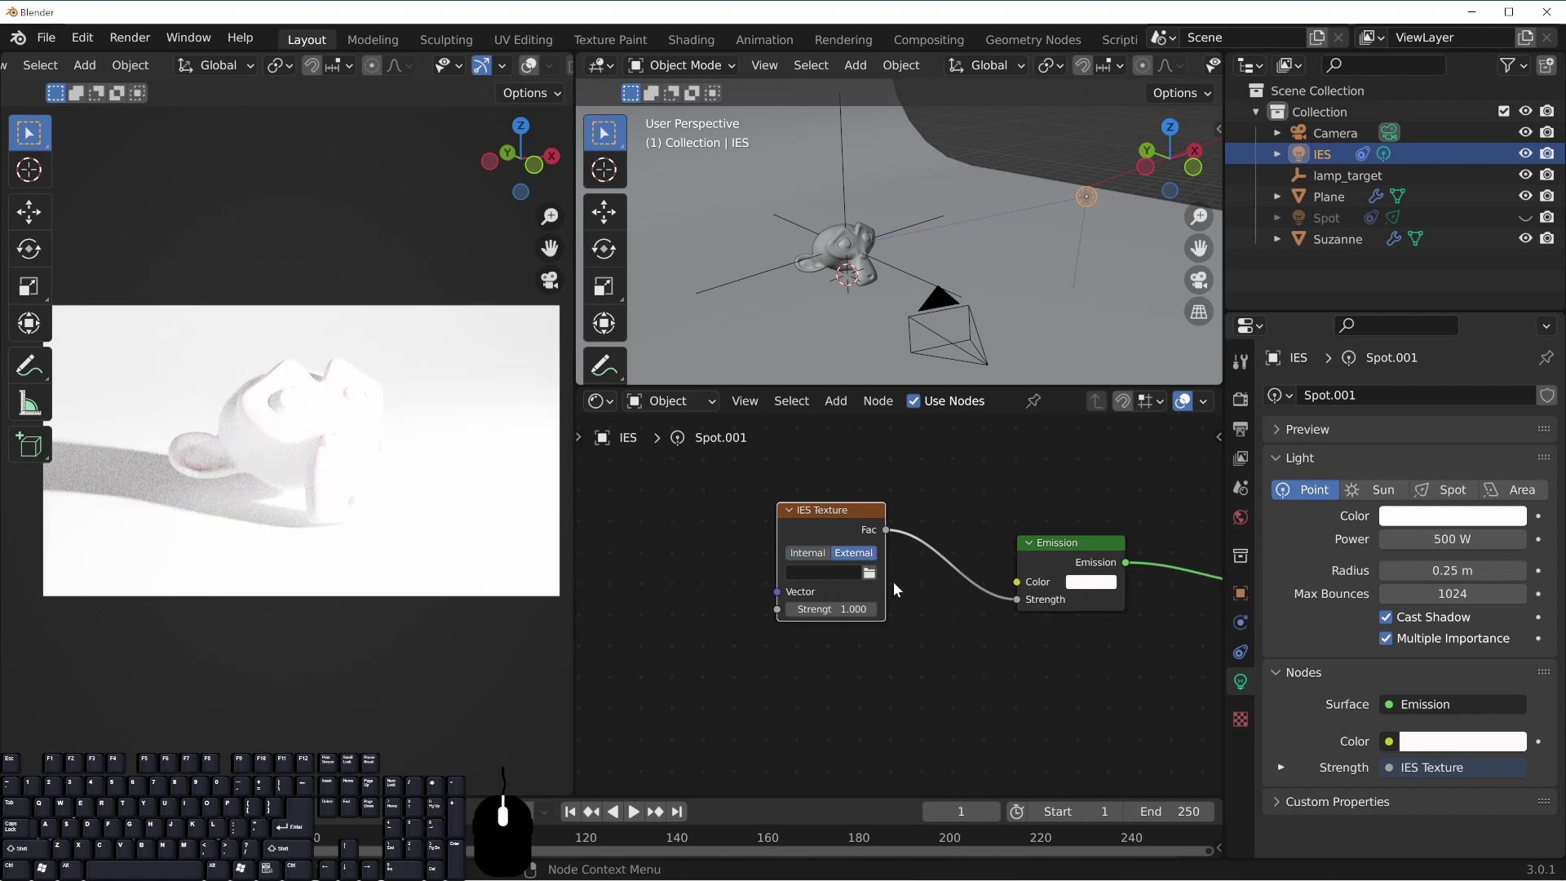
click(870, 573)
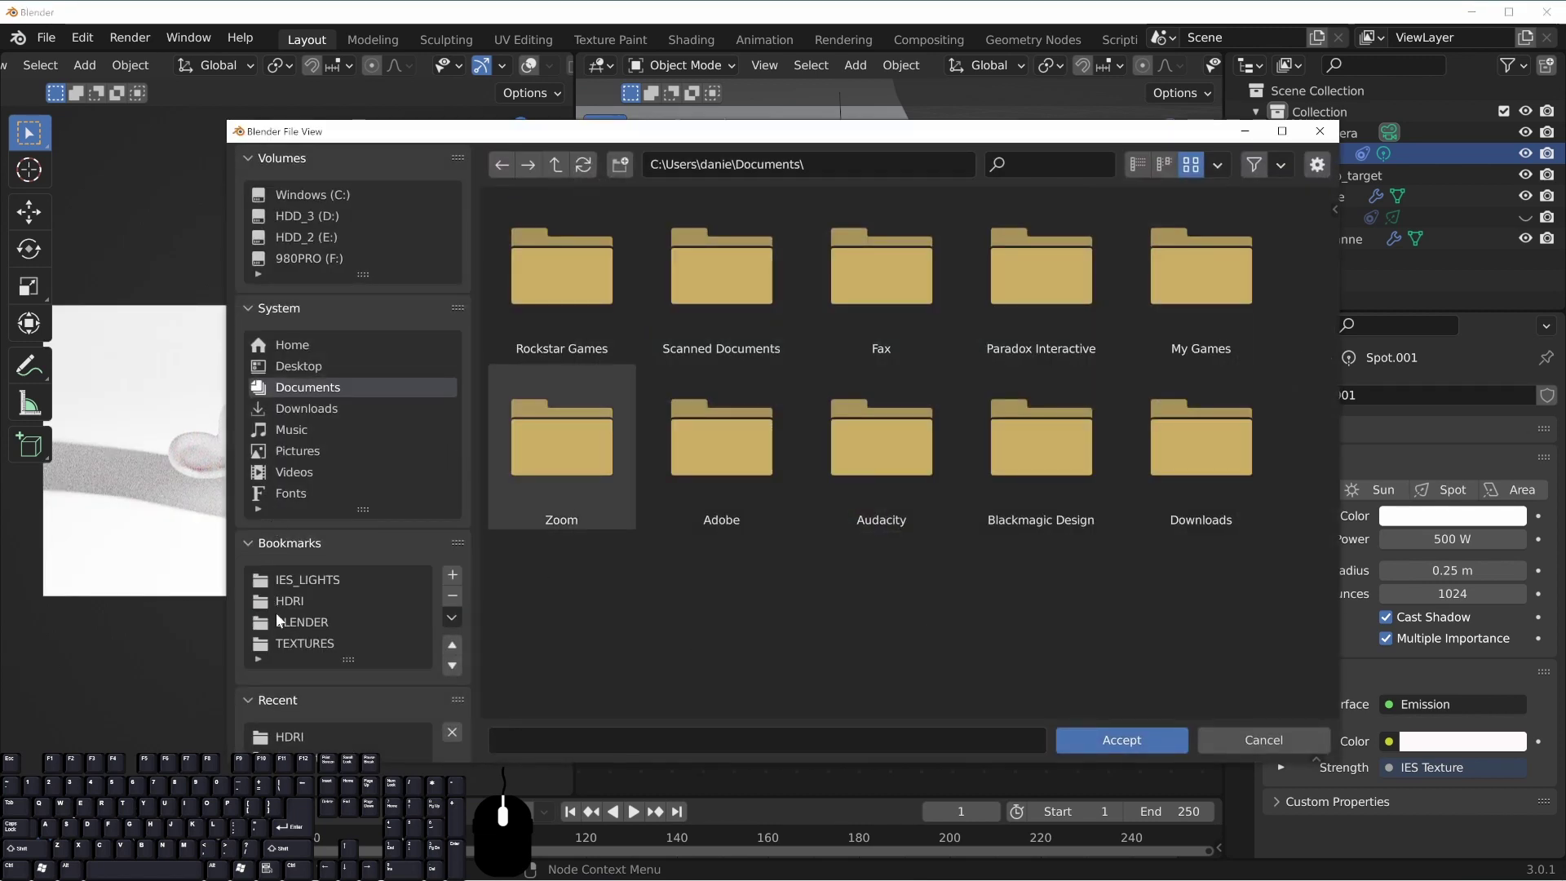
click(314, 579)
click(574, 269)
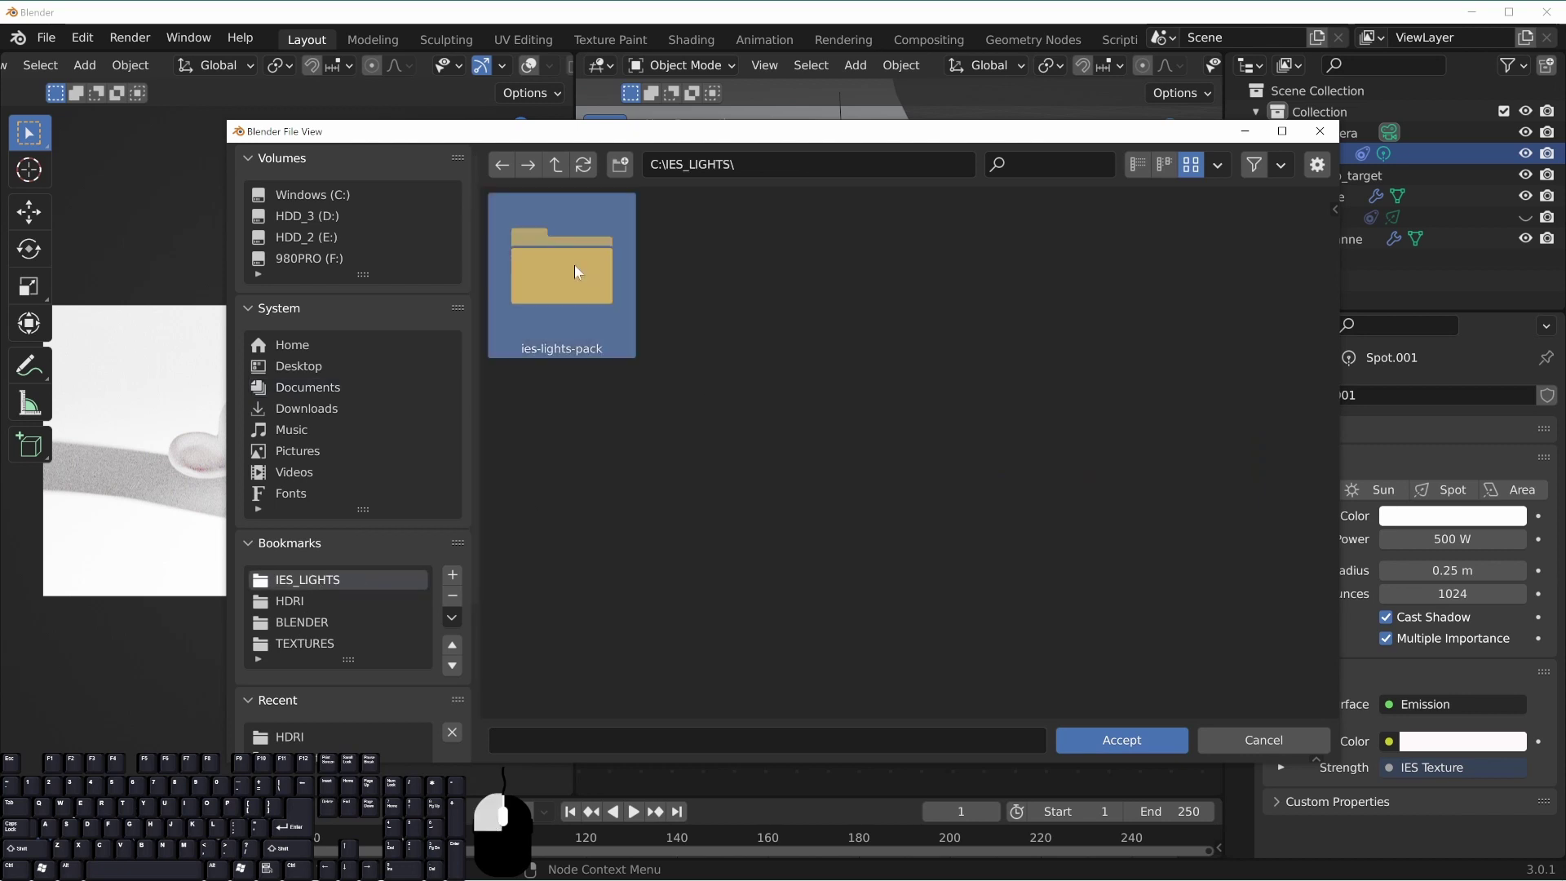
double_click(574, 266)
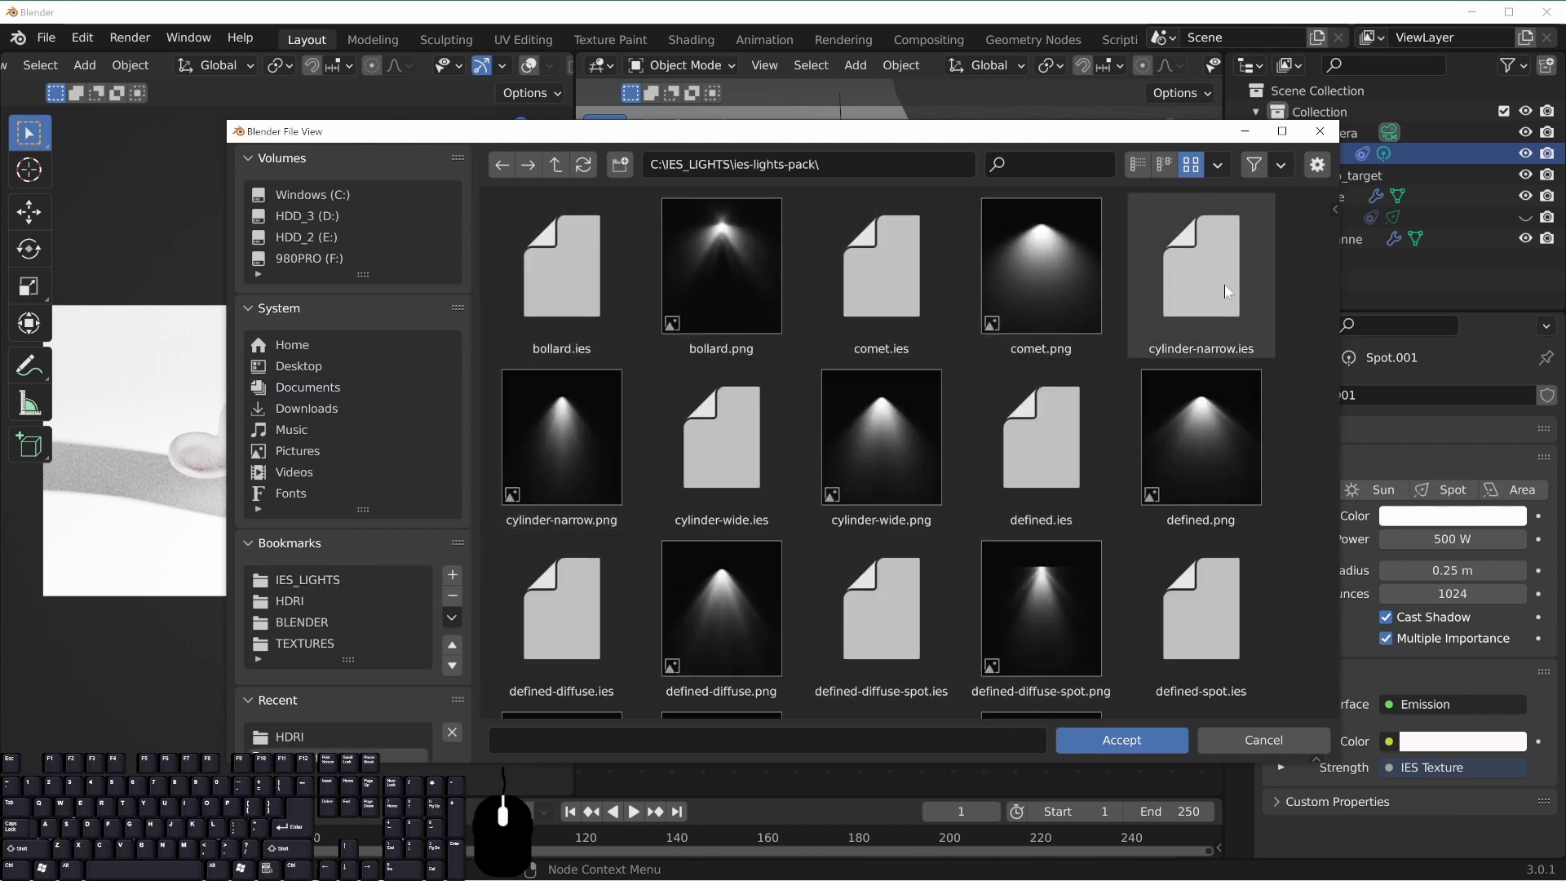
Sort the files in the ies-lights-pack folder by name
drag(981, 133, 963, 99)
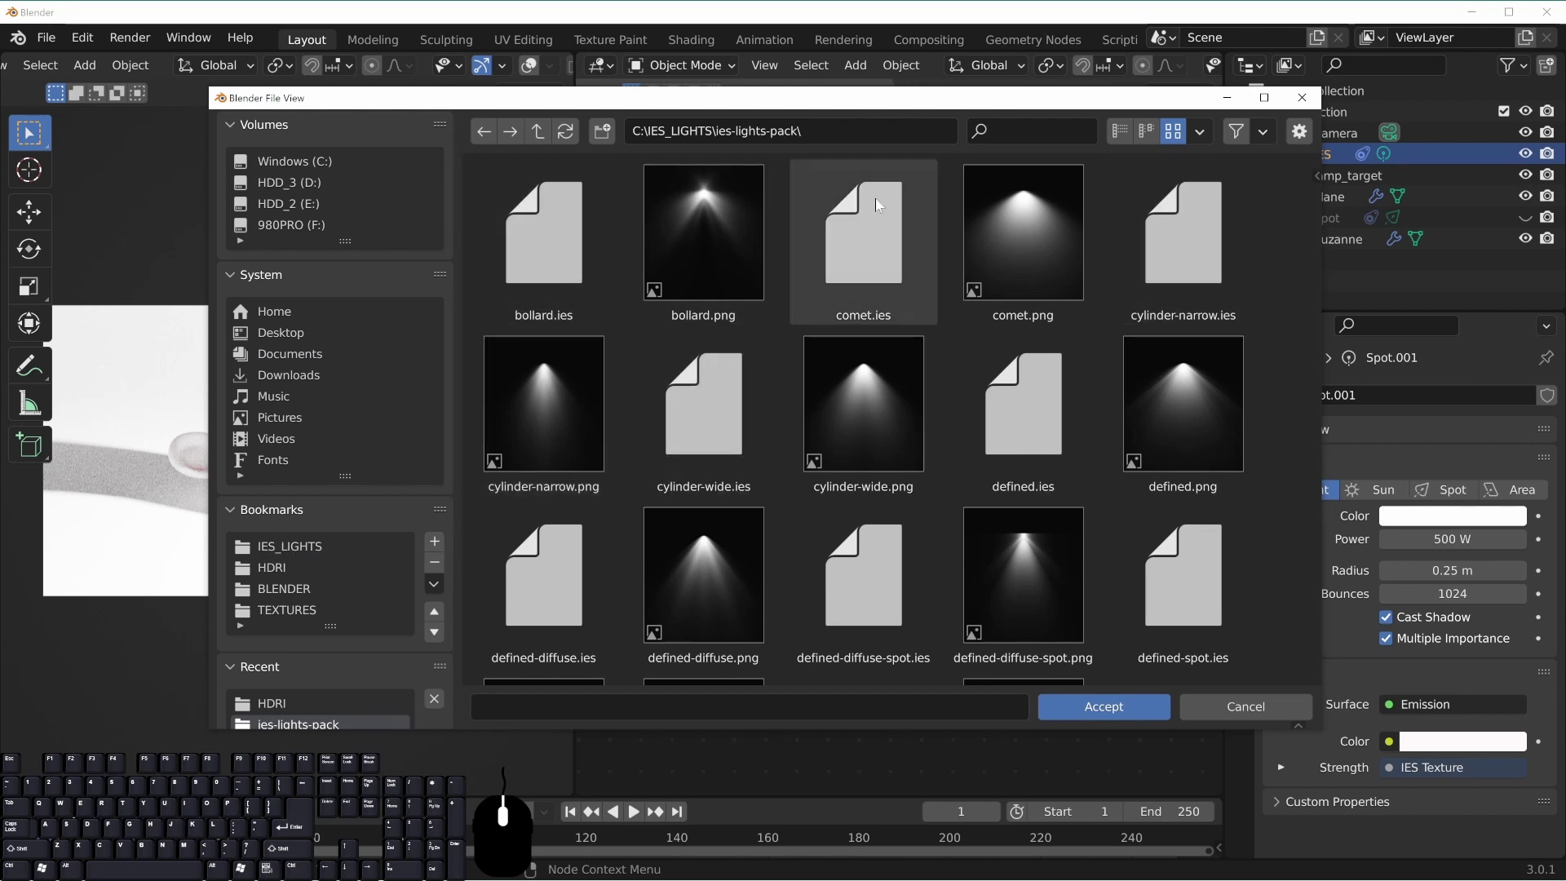
click(1200, 132)
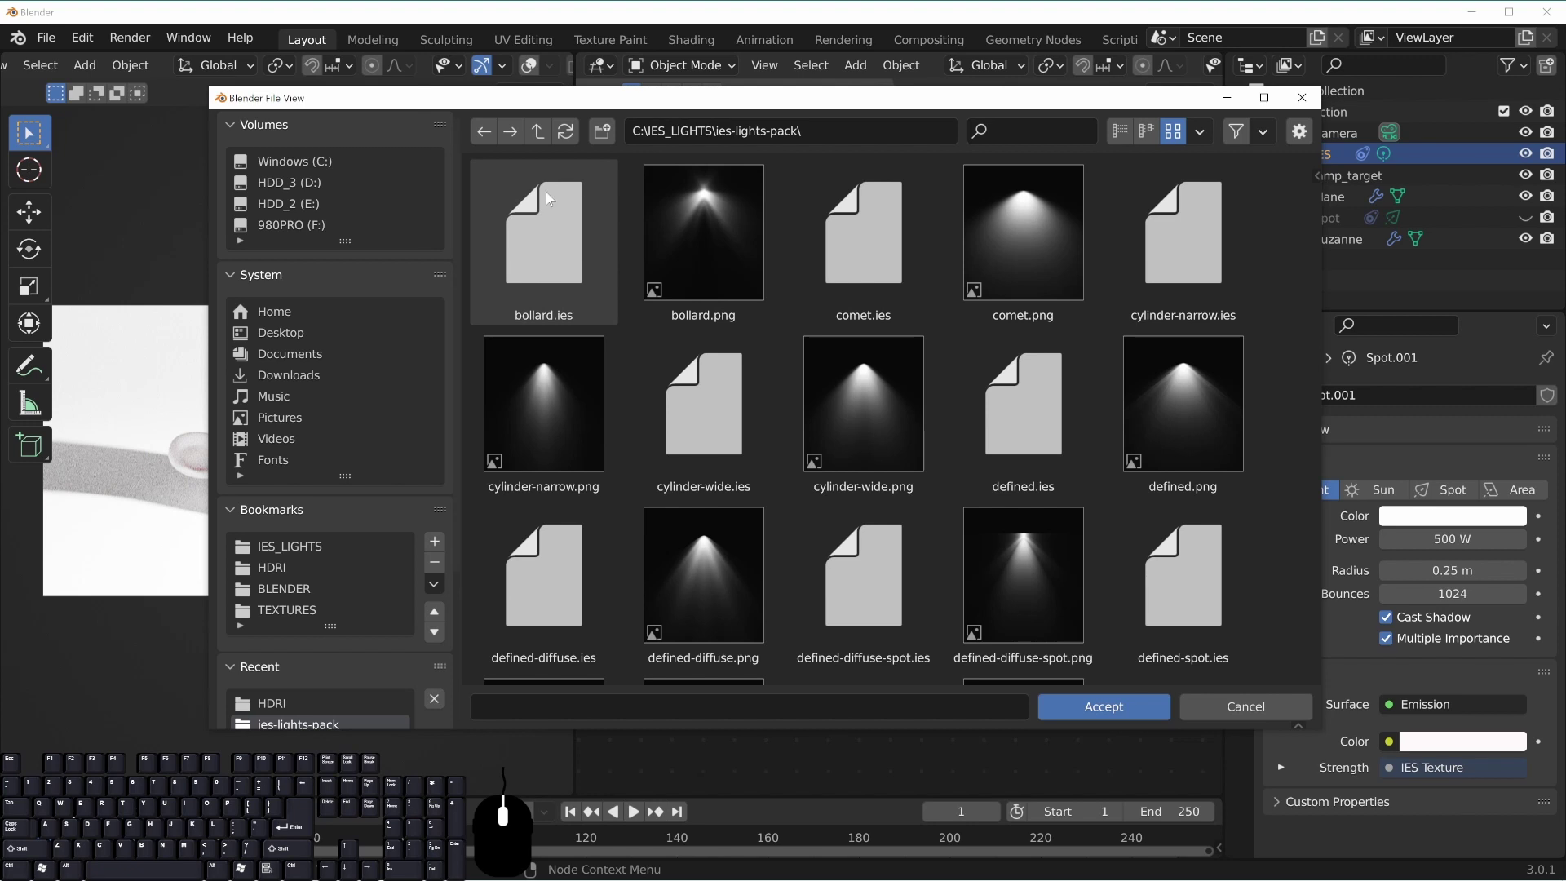
click(1200, 133)
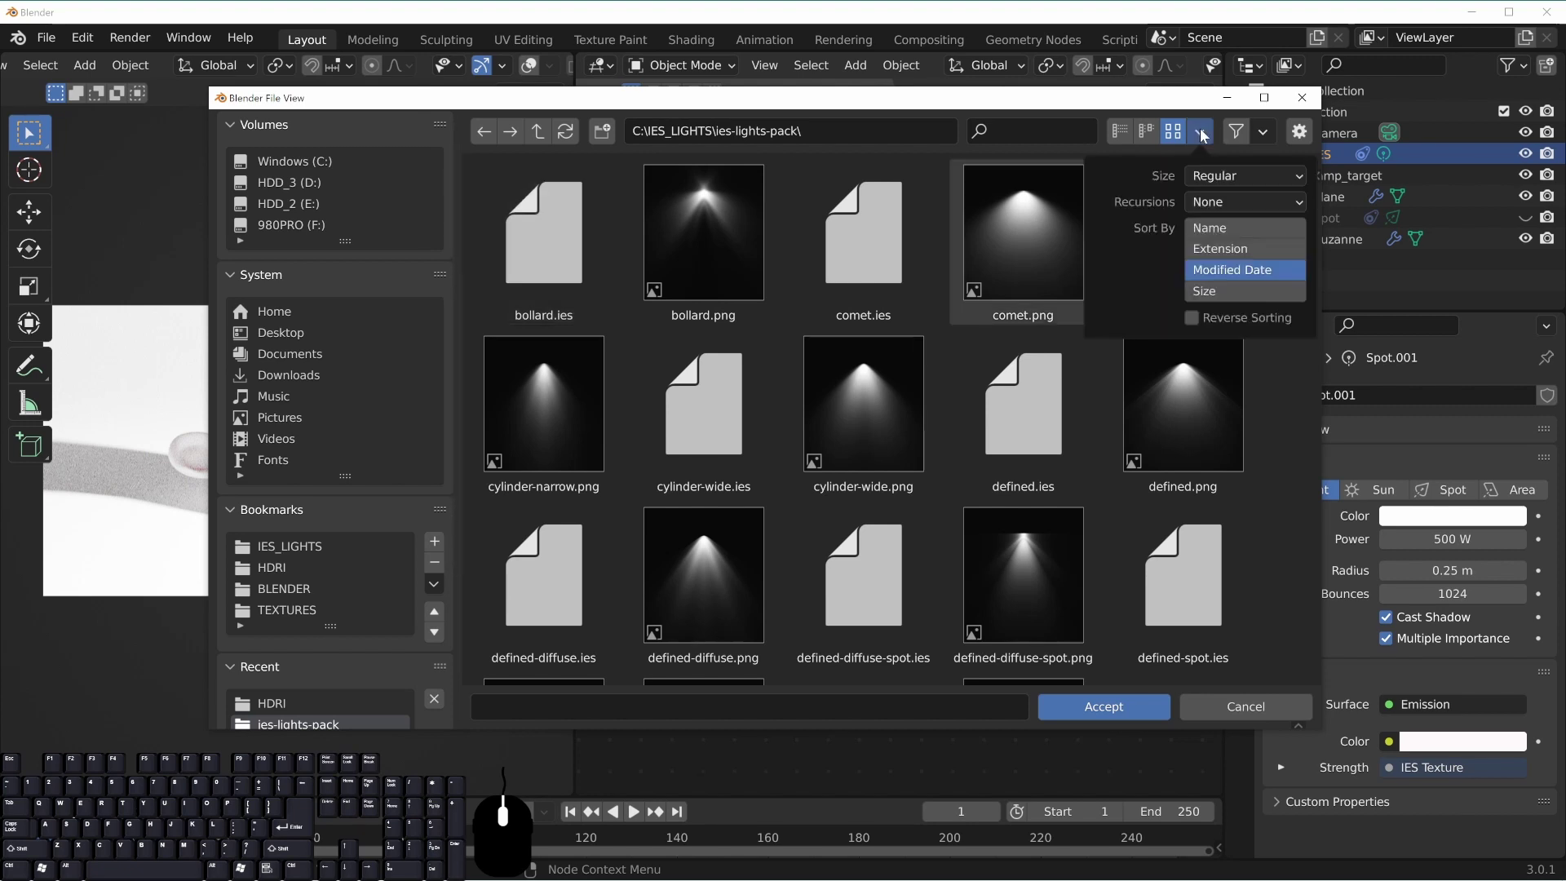
click(1209, 228)
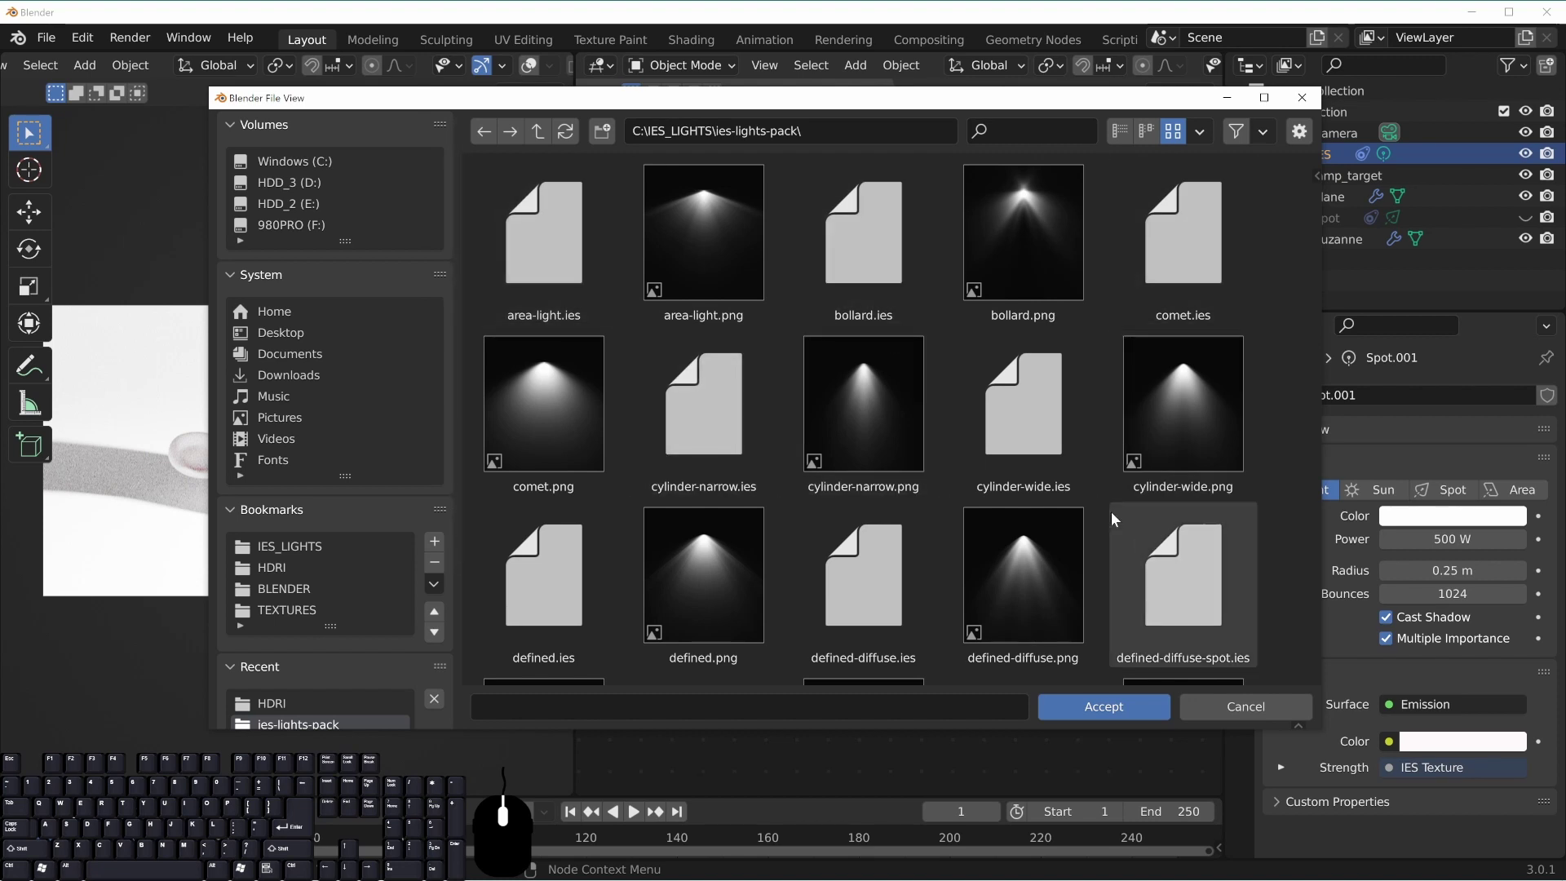
Browse the IES profile previews and load defined-spot.ies into the IES Texture node
scroll(897, 376, down, 4)
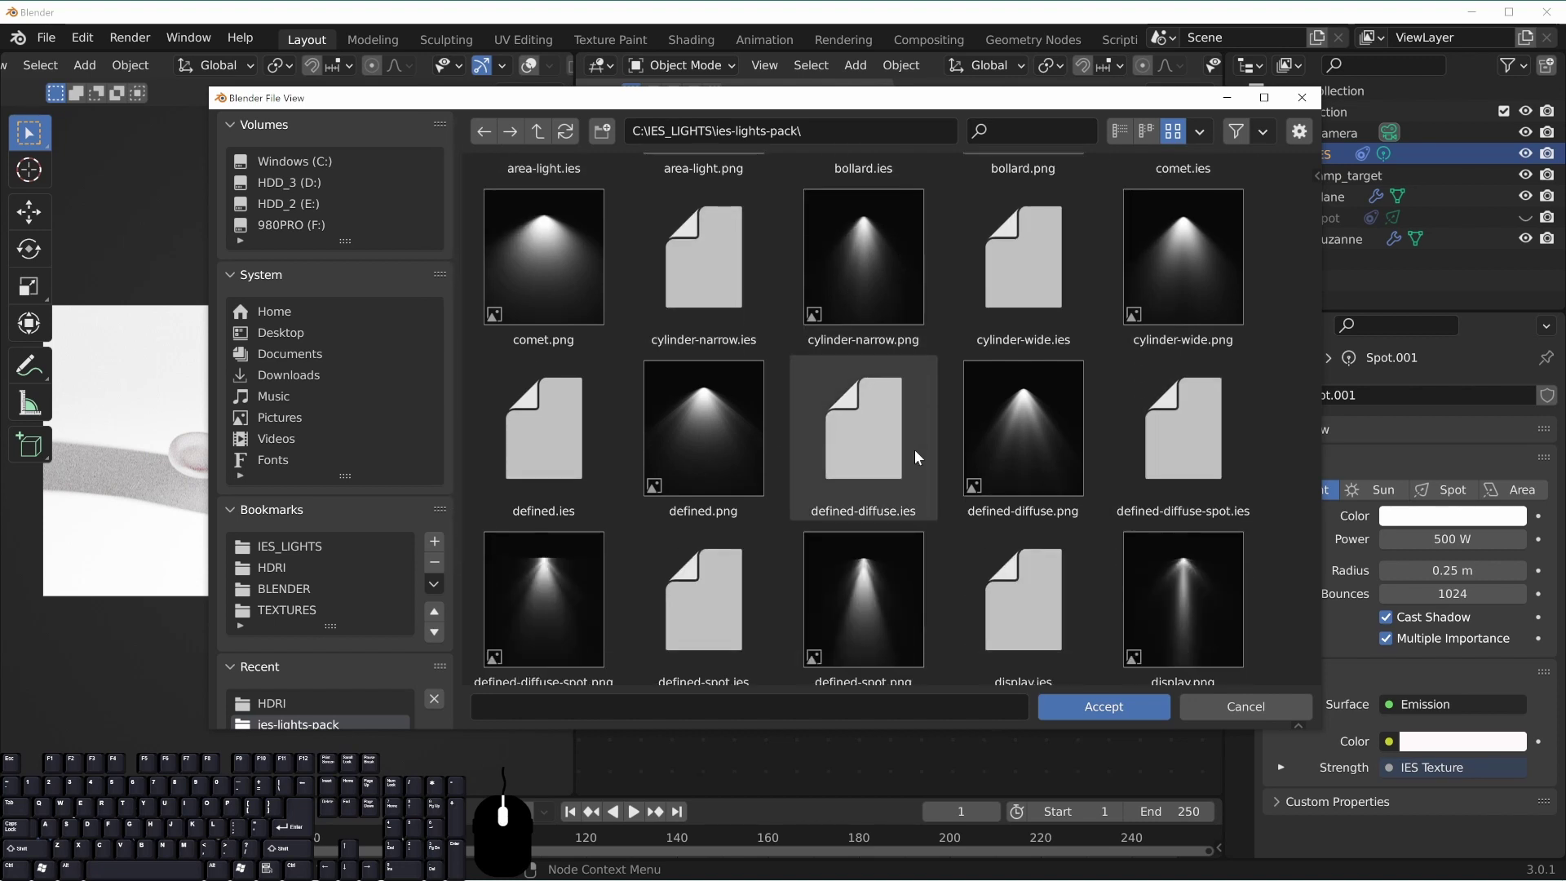
scroll(807, 457, up, 4)
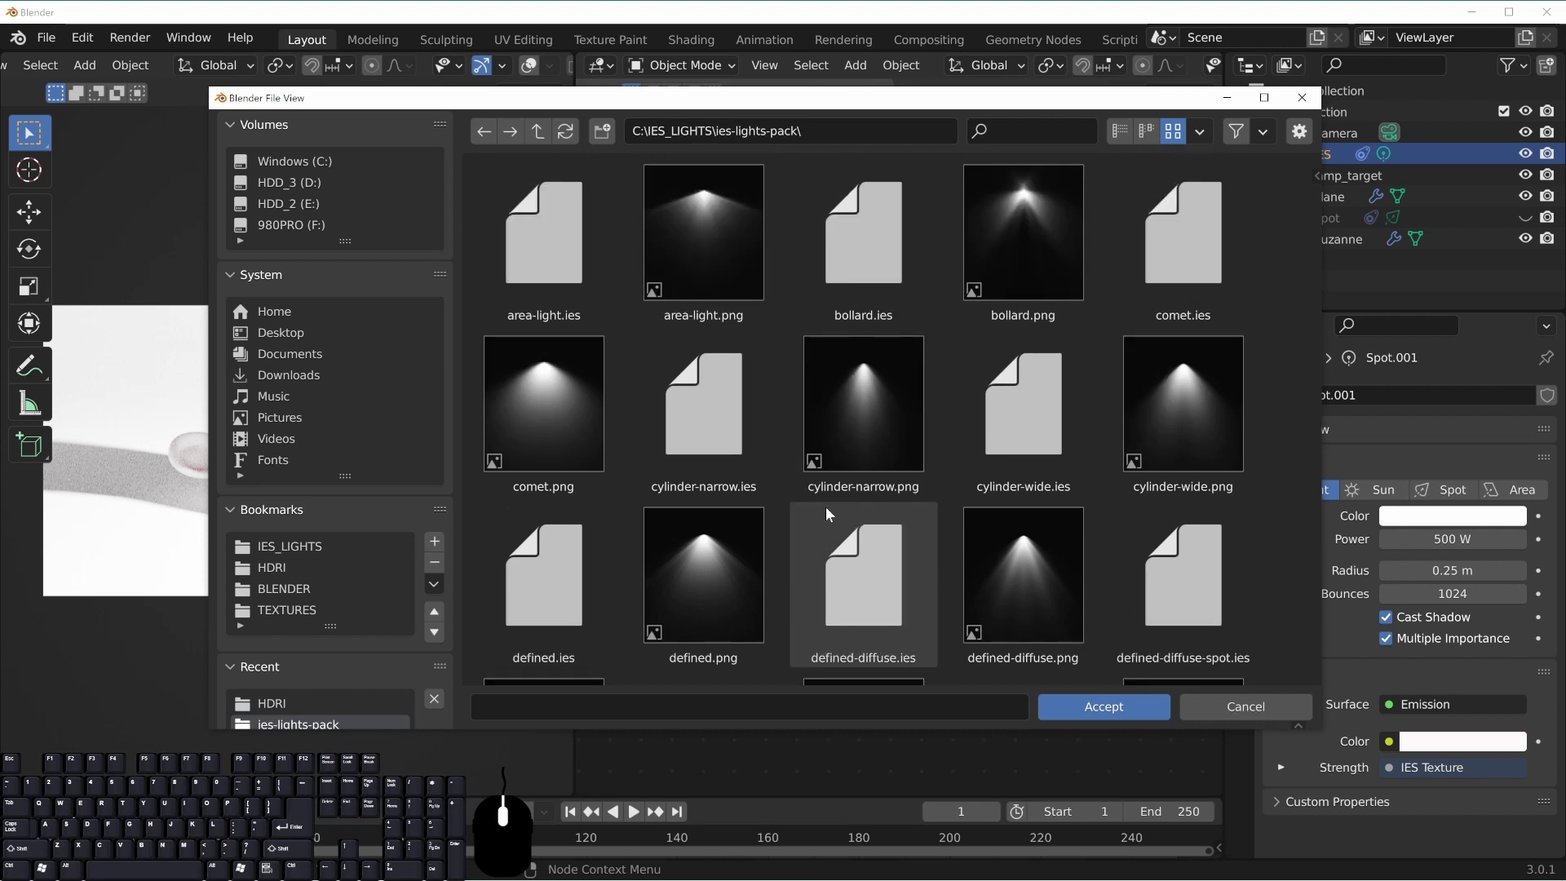
scroll(937, 399, down, 6)
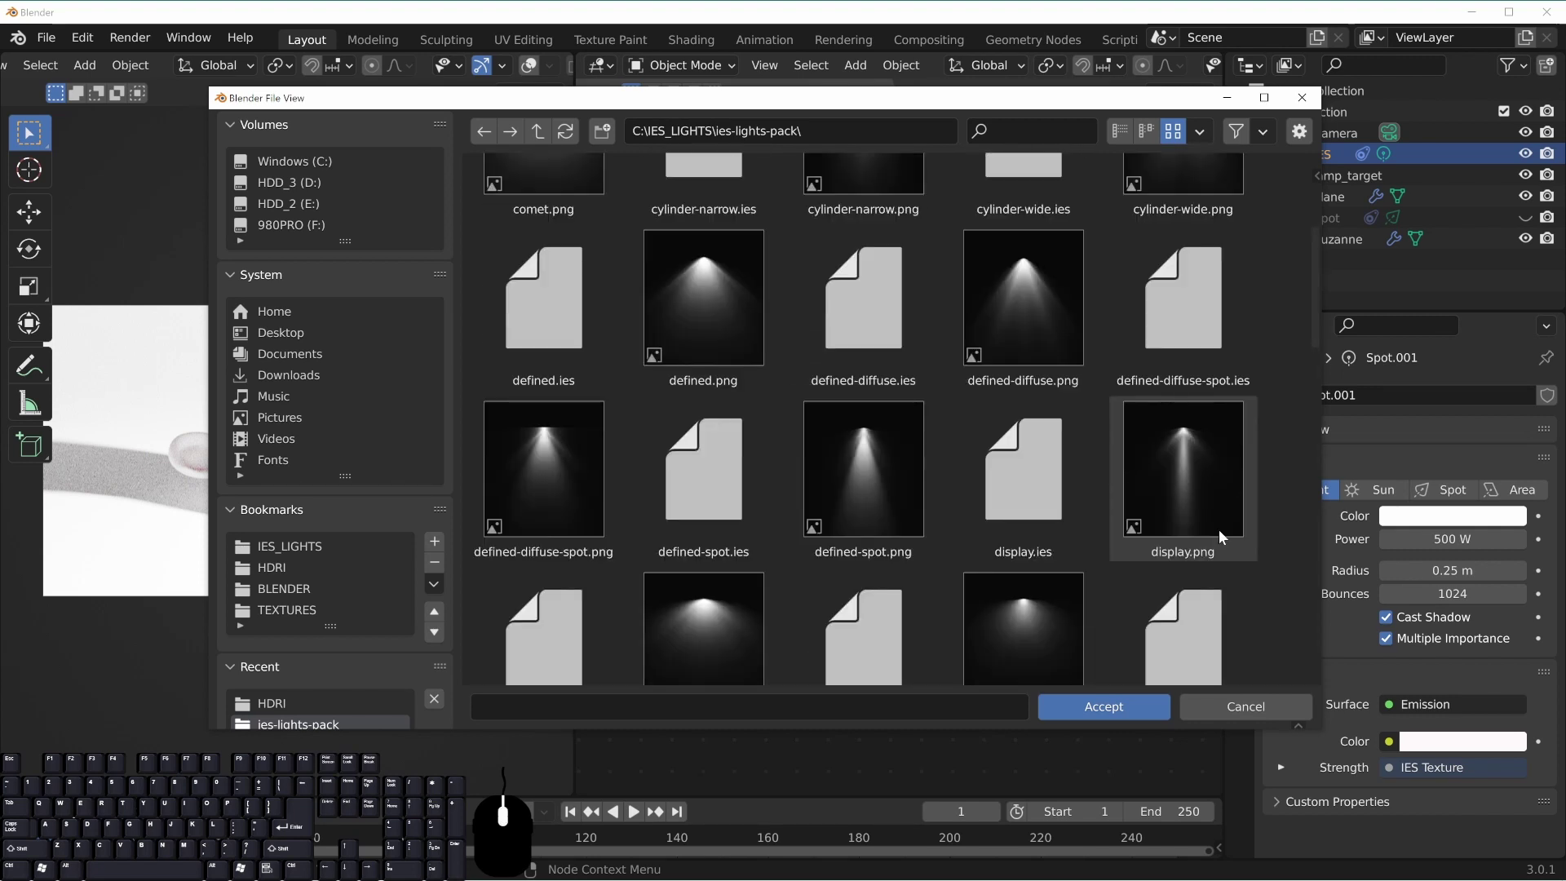
scroll(1141, 490, down, 2)
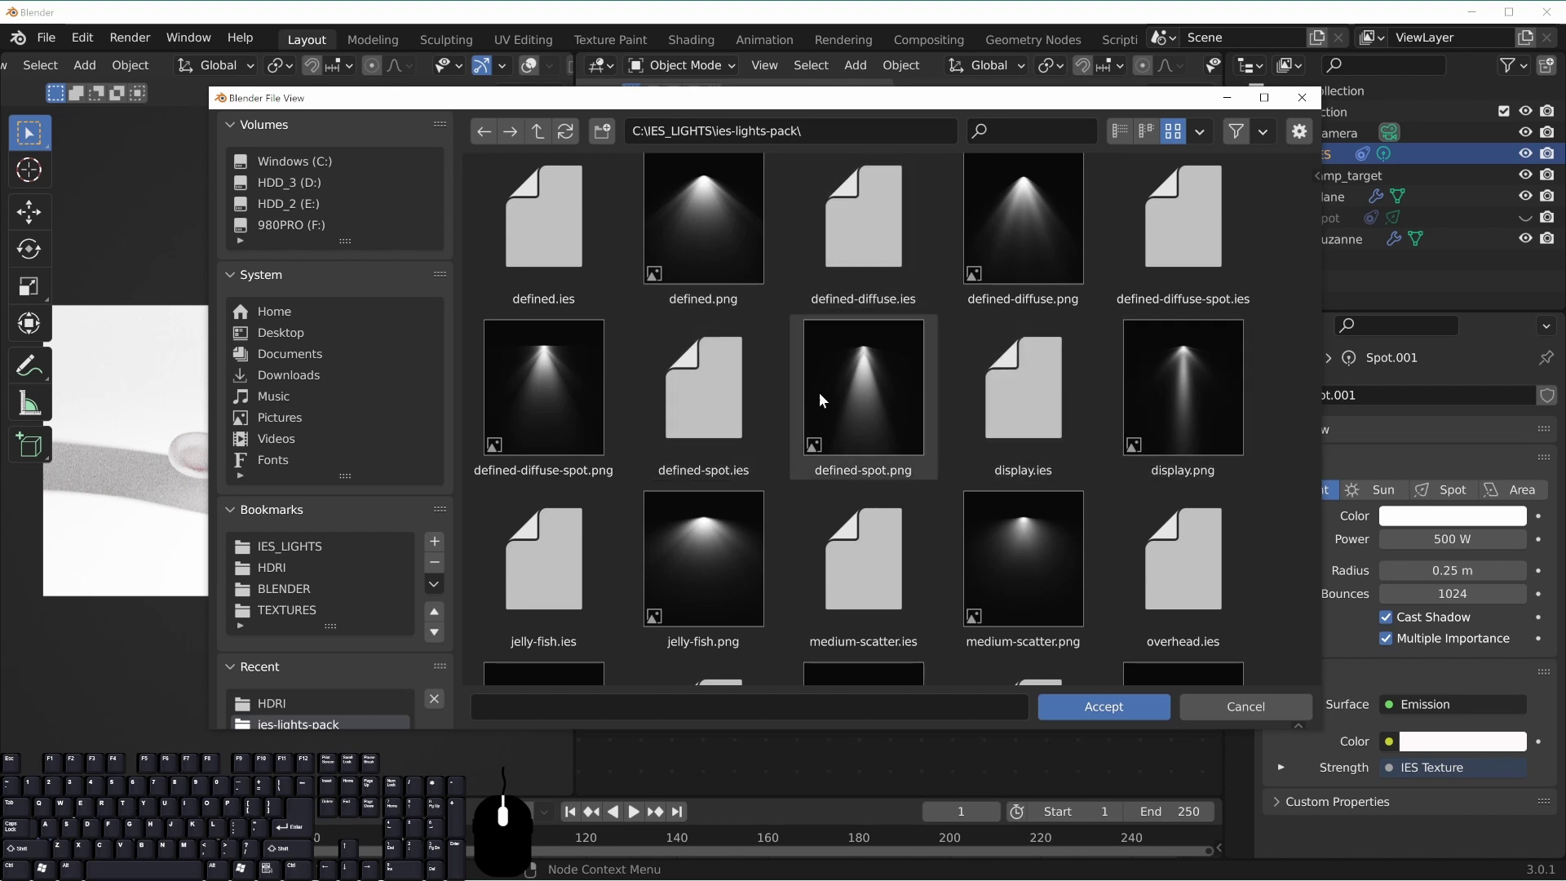
scroll(984, 443, down, 2)
scroll(983, 443, down, 1)
scroll(884, 364, up, 2)
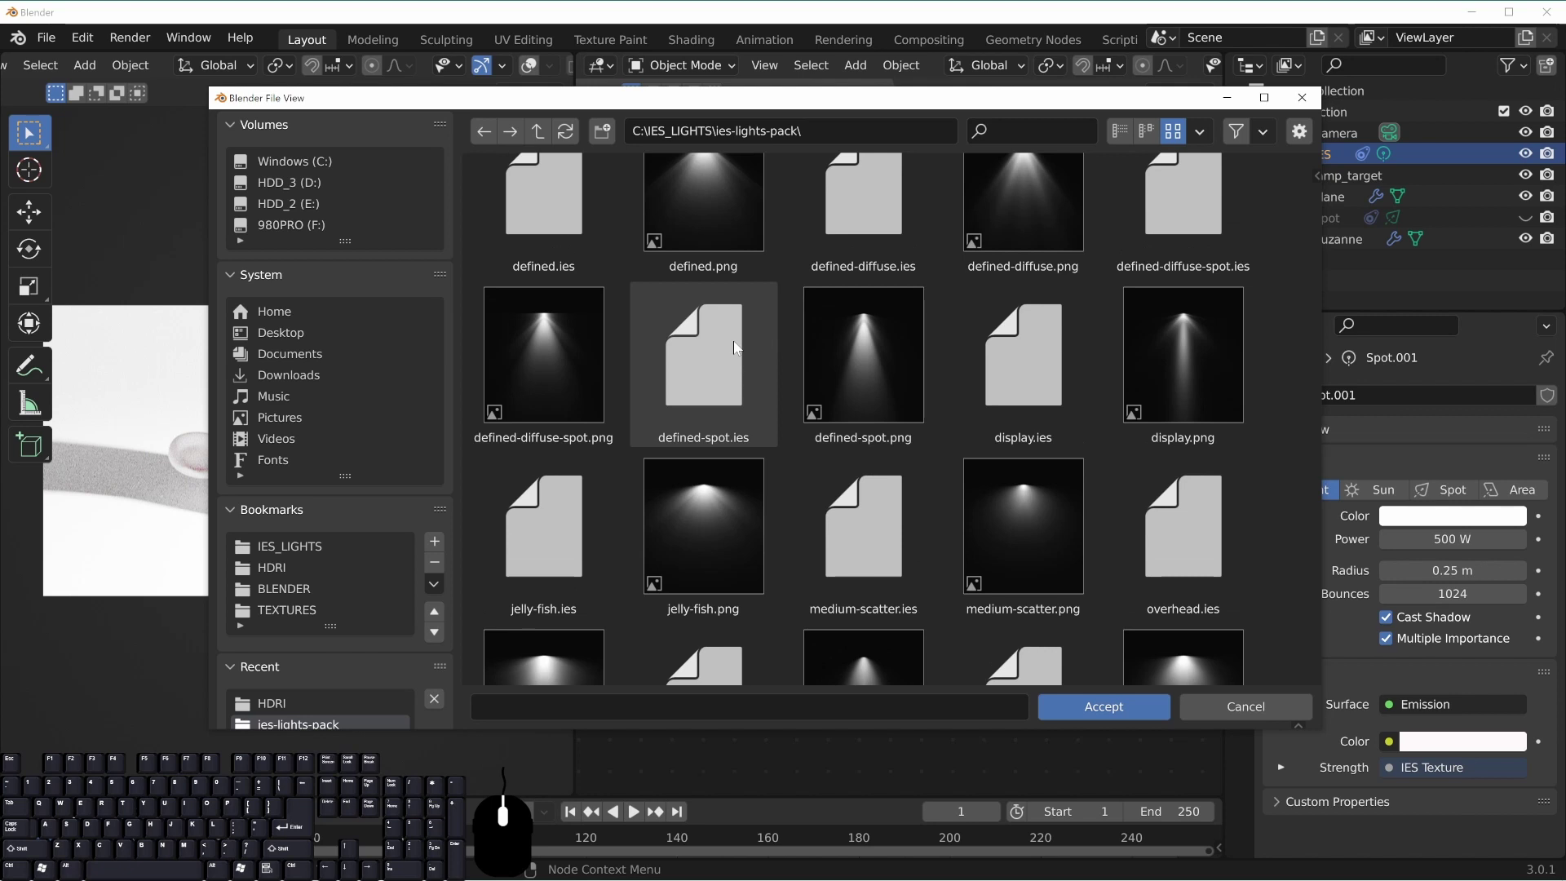
double_click(715, 352)
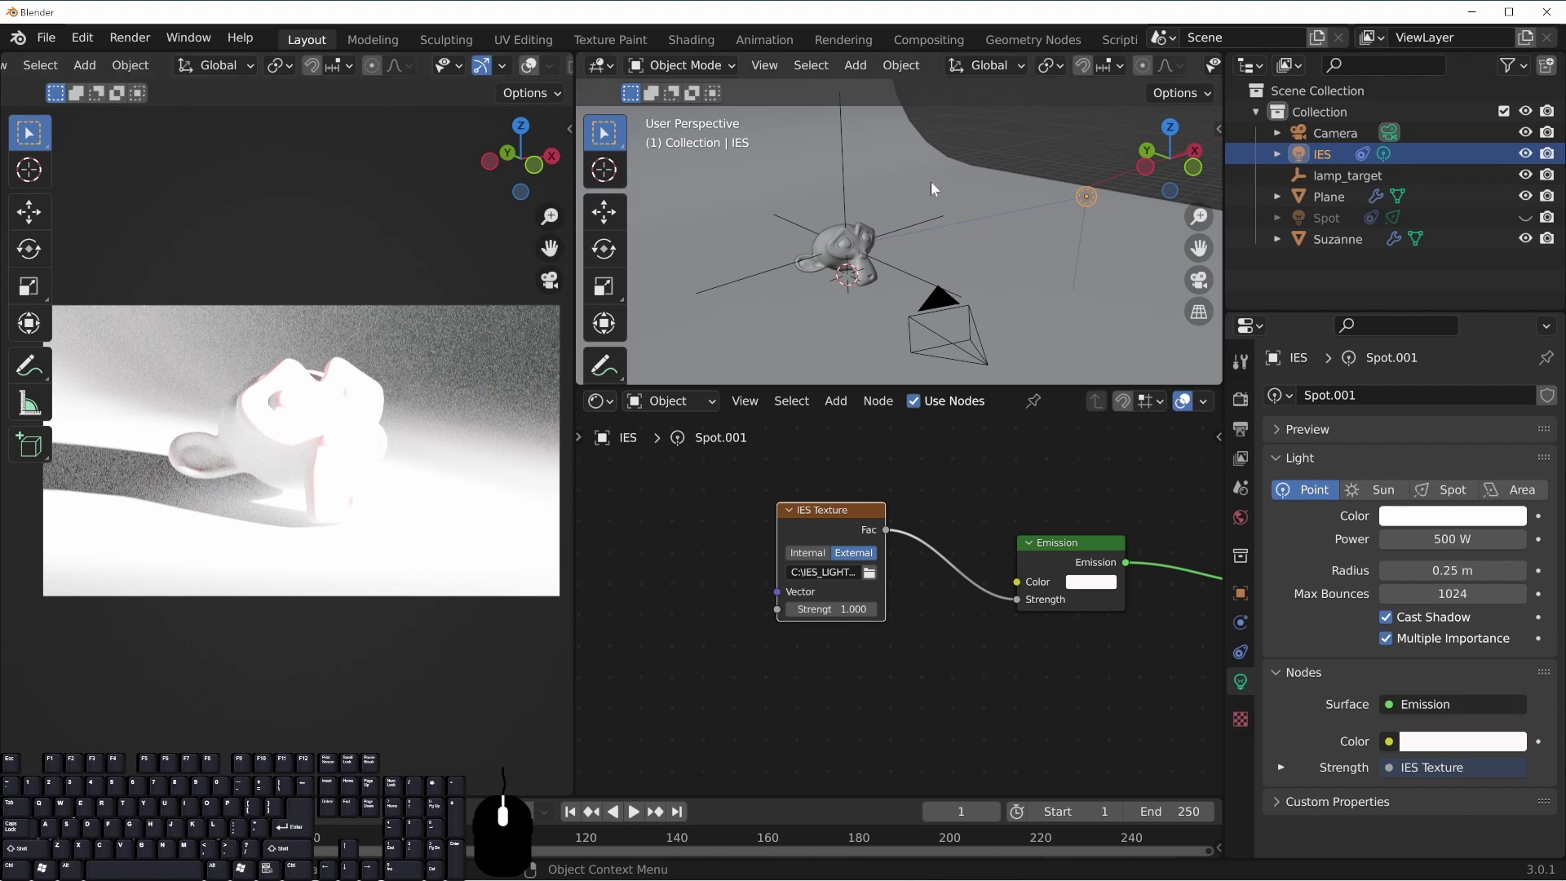
Set the IES light's power to 1 W
middle_drag(1109, 665, 881, 647)
middle_drag(1041, 602, 990, 607)
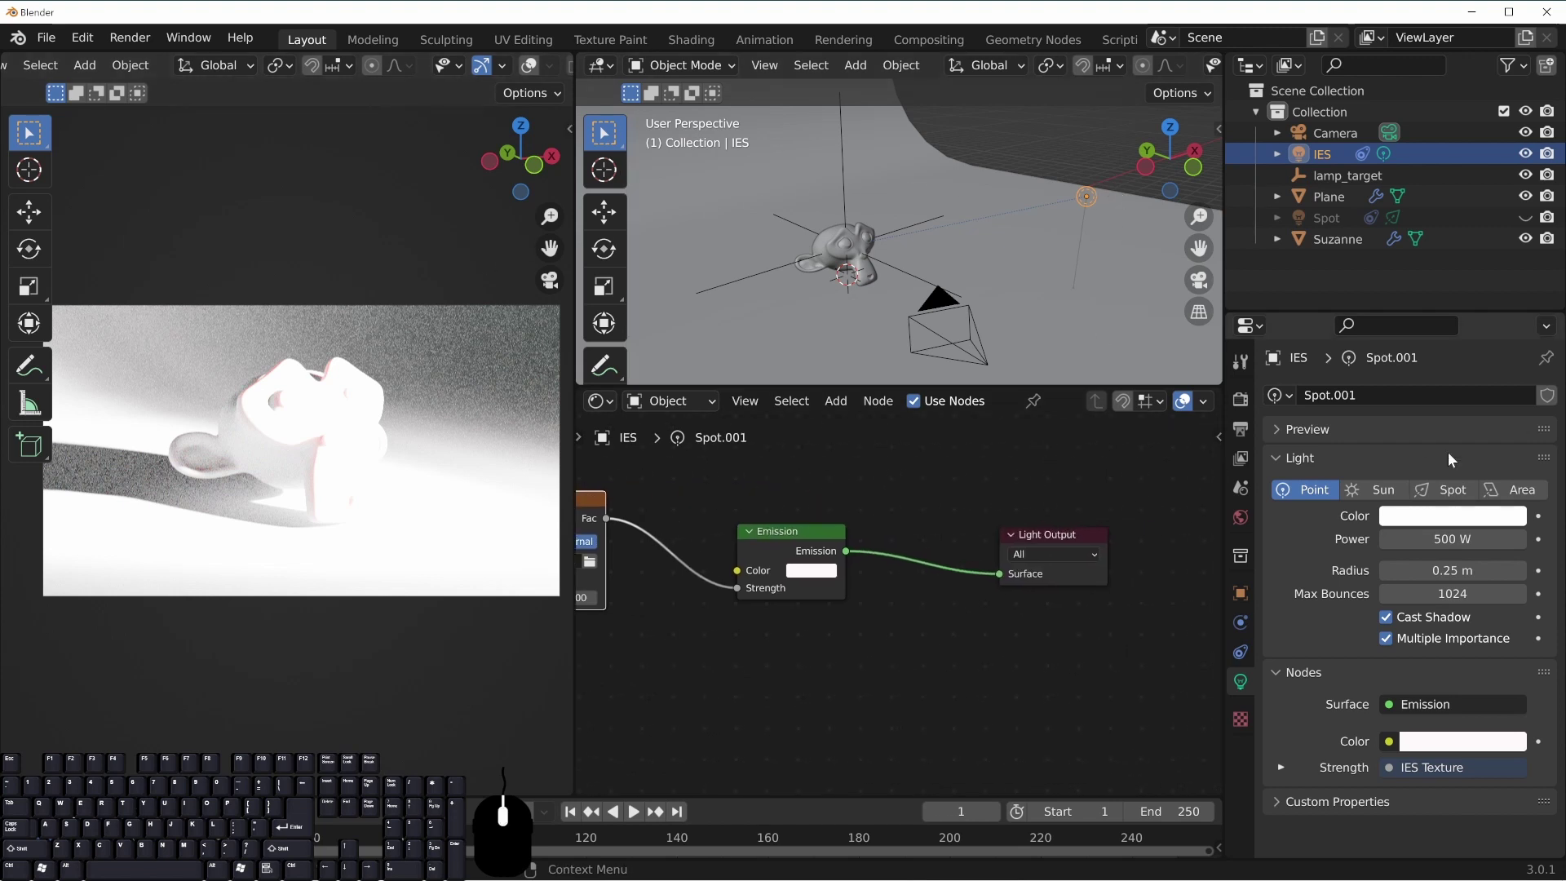
click(1445, 540)
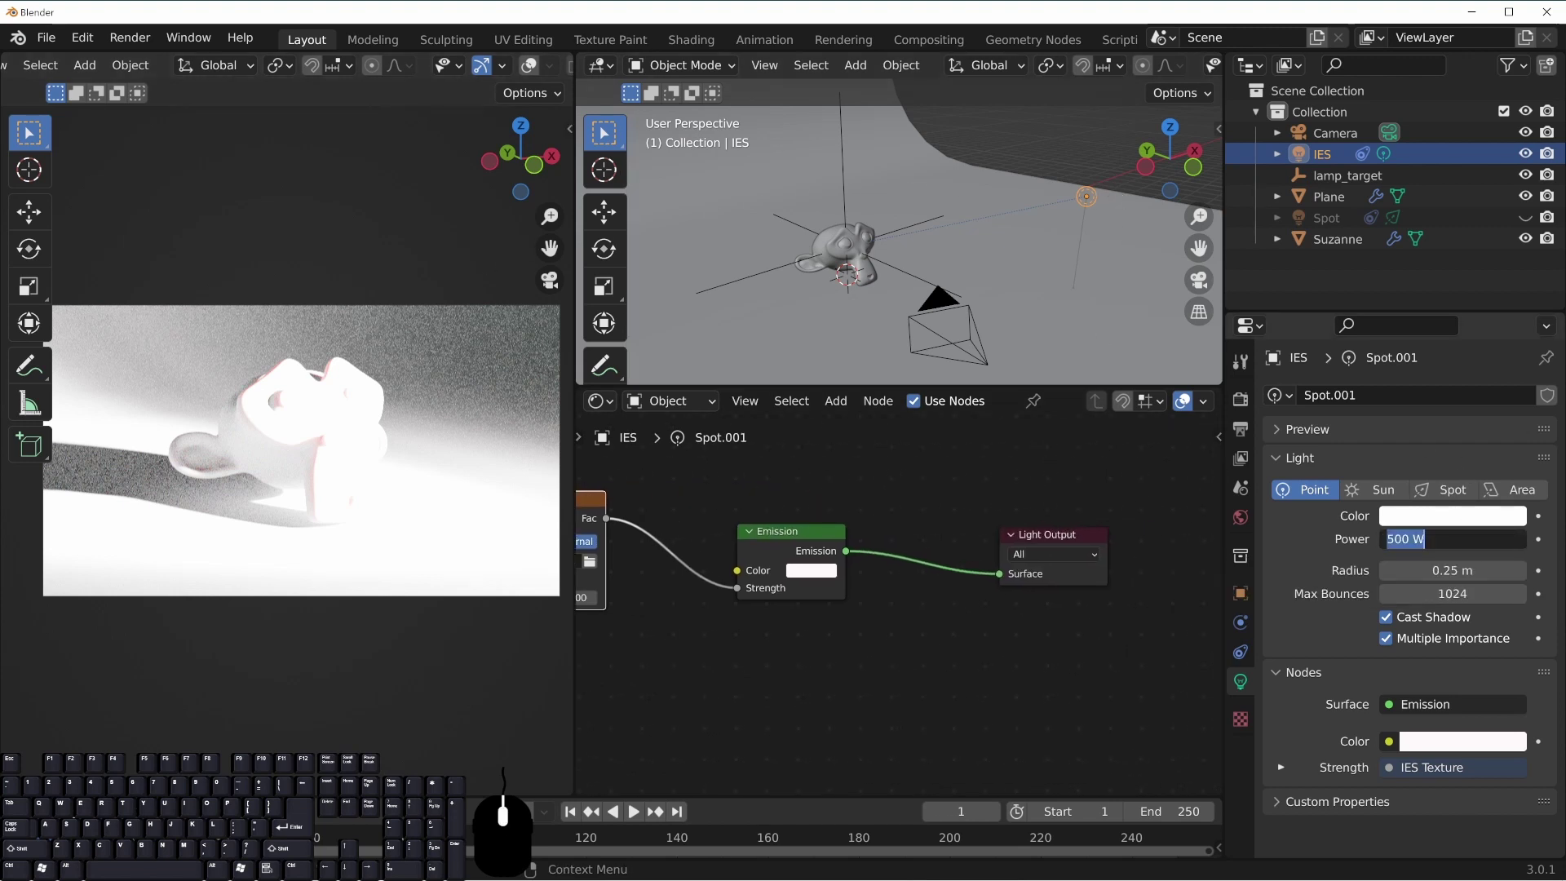
text(1)
key(Return)
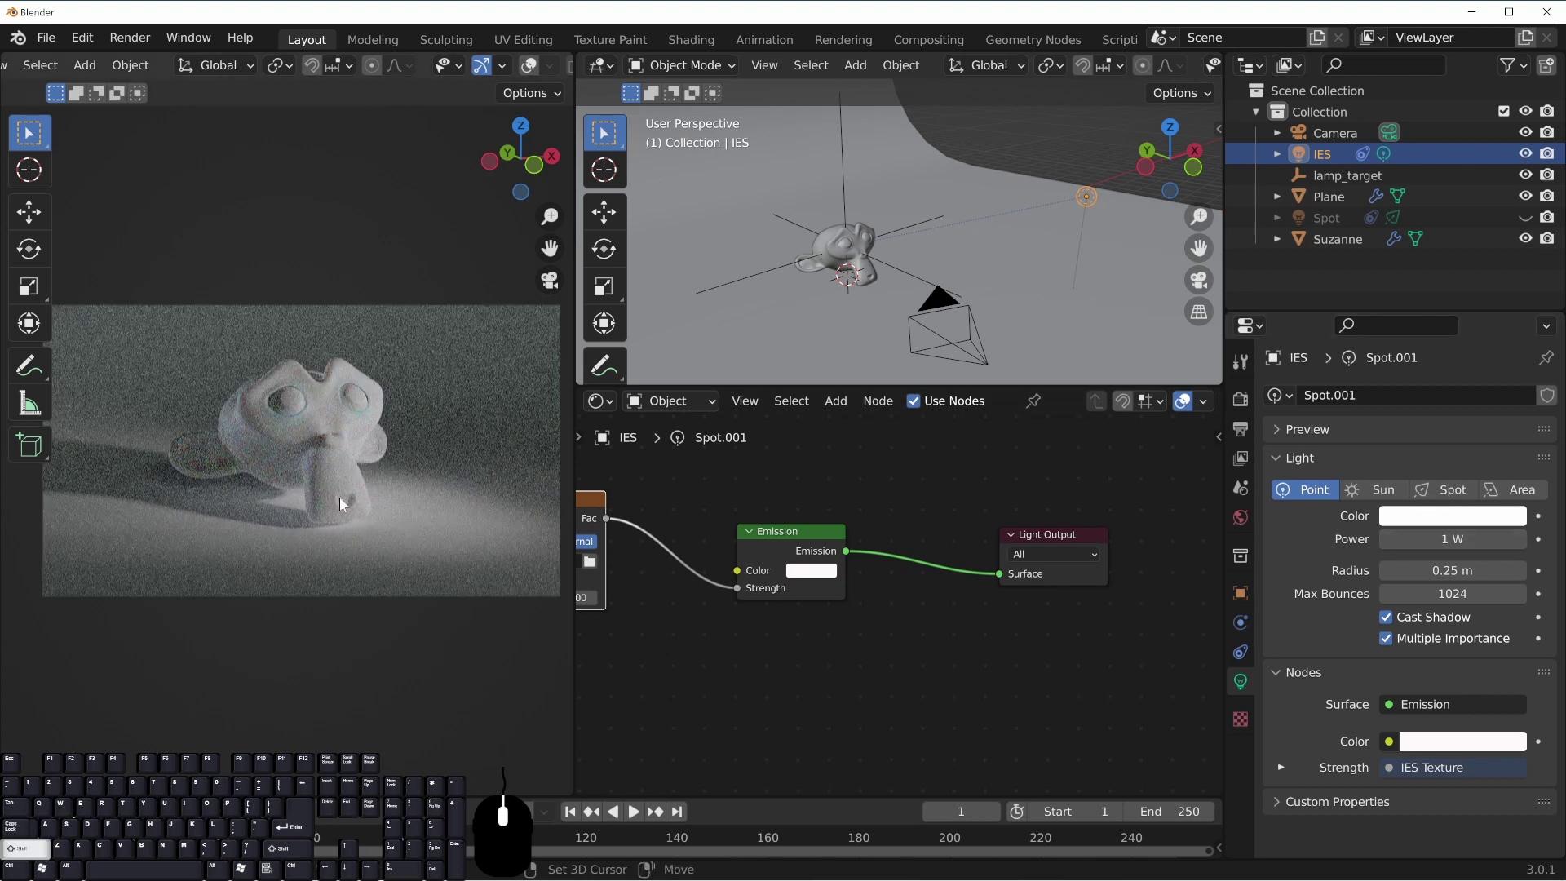
Set the IES light's radius to 0.01 m
shift+middle_drag(339, 497, 356, 488)
shift+middle_drag(448, 505, 373, 476)
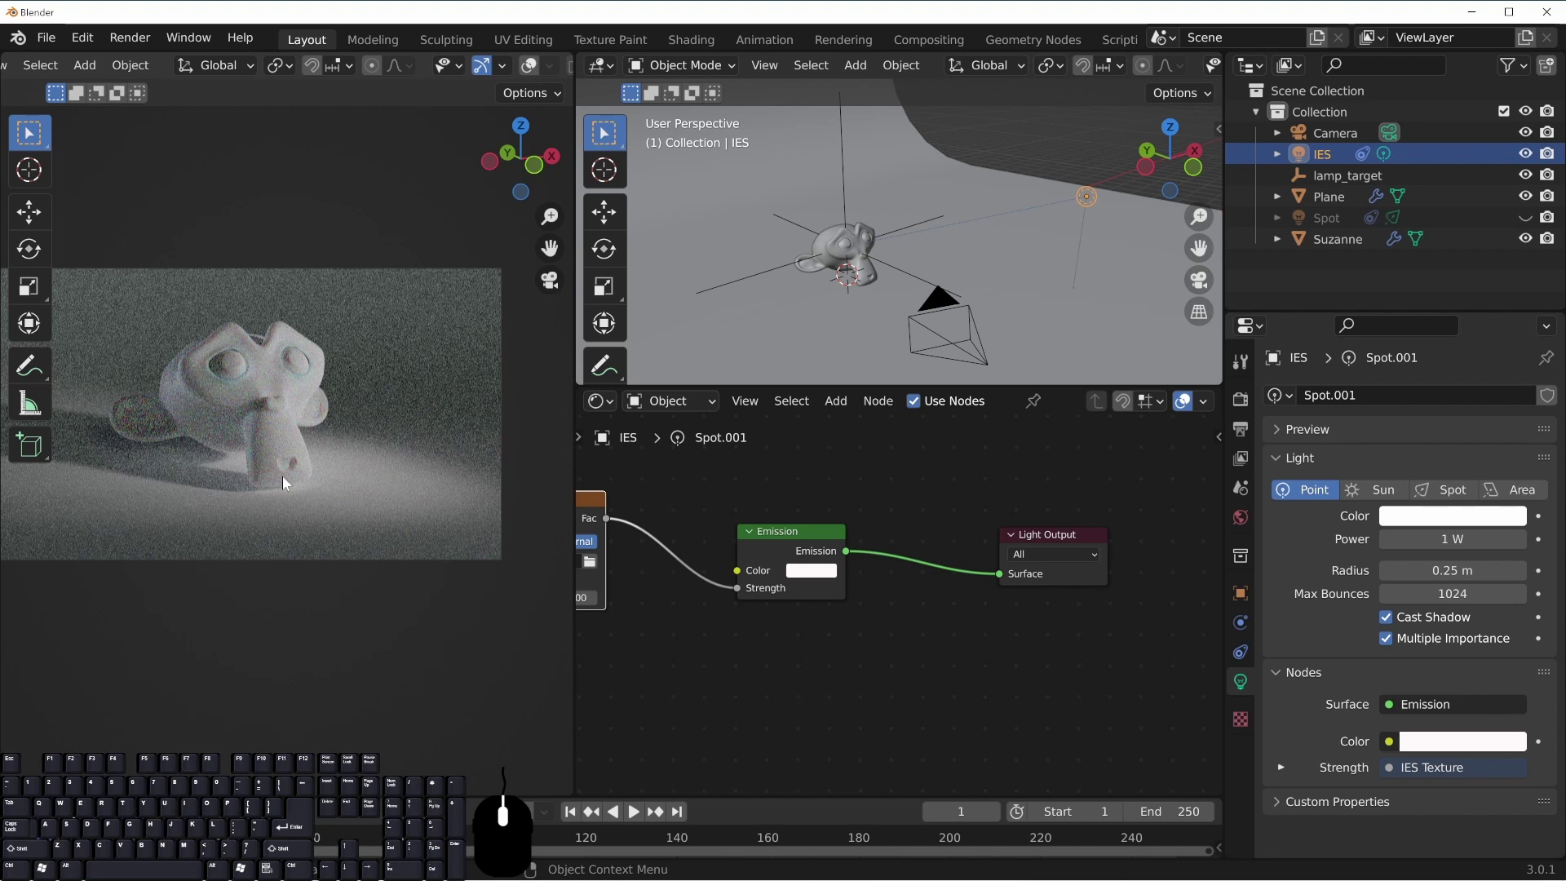
middle_drag(642, 595, 806, 583)
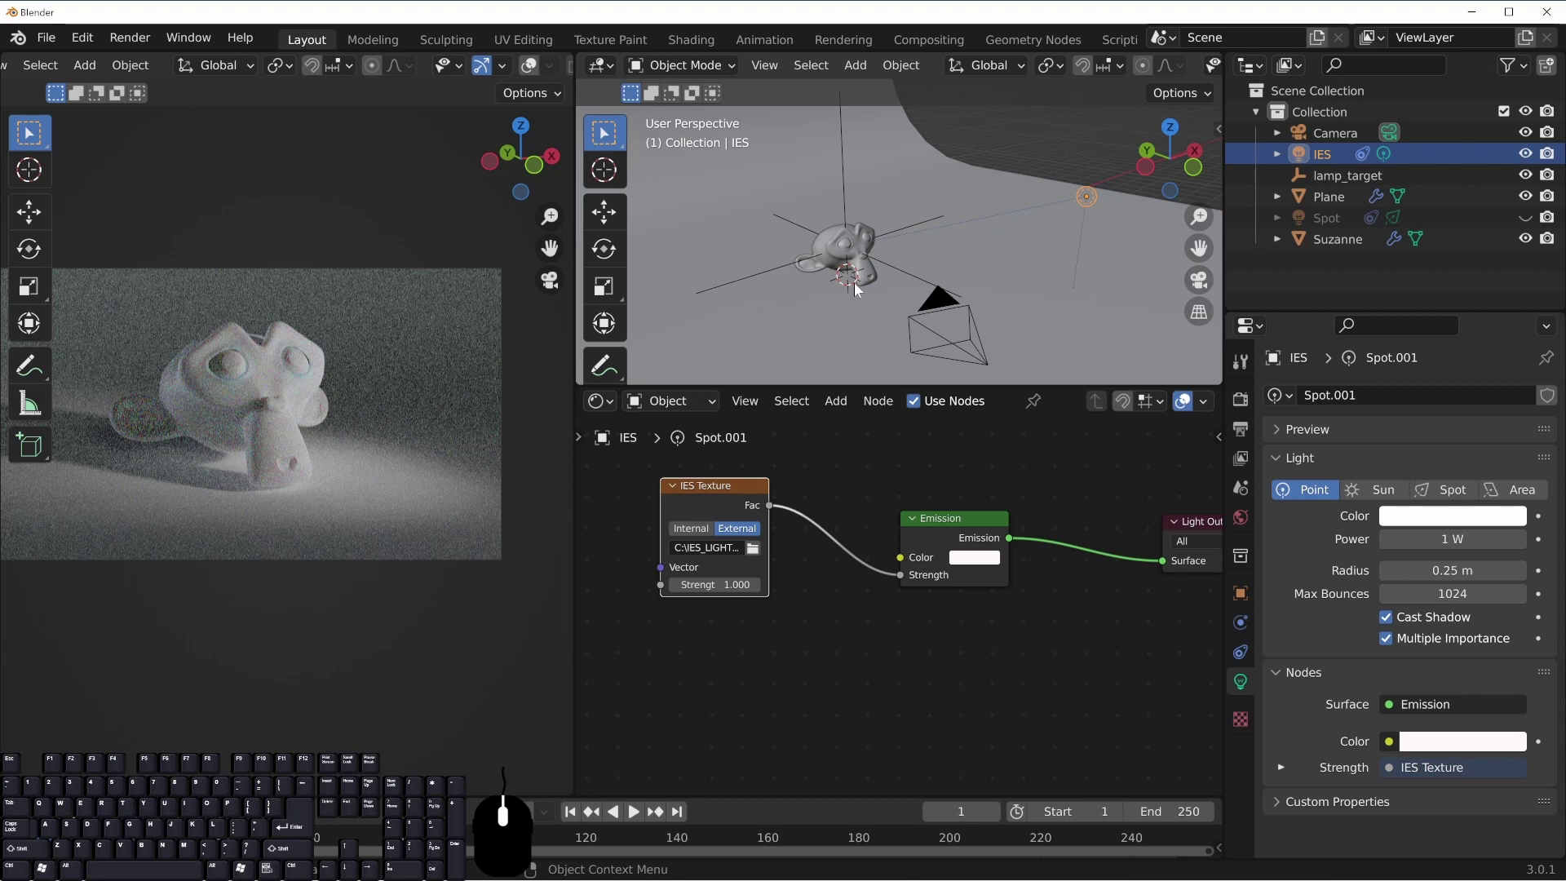
shift+middle_drag(1025, 256, 966, 243)
middle_drag(917, 498, 832, 530)
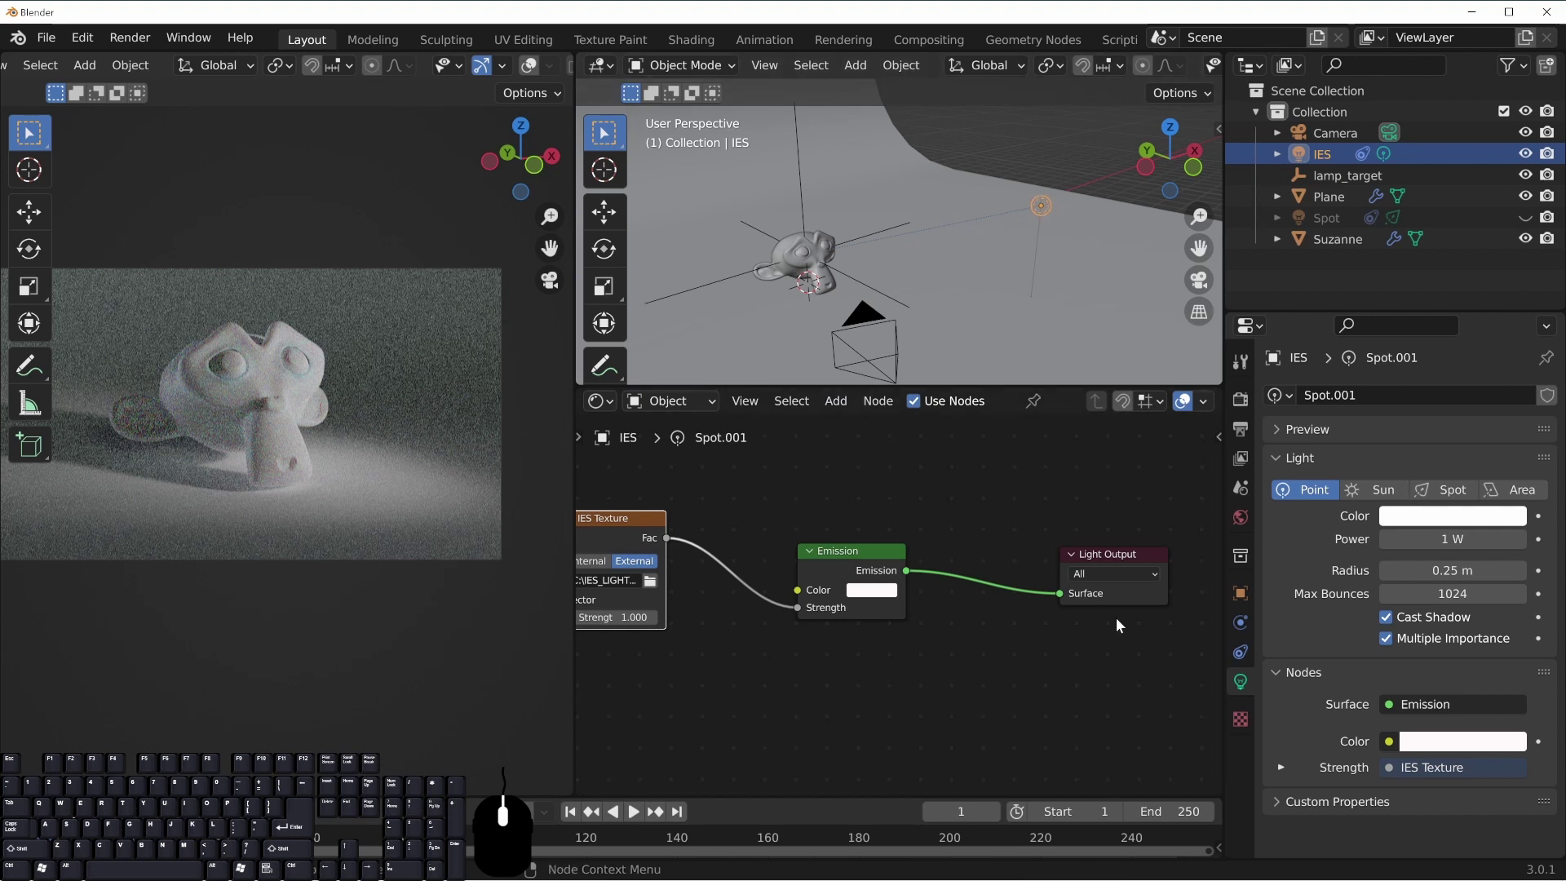
click(1427, 570)
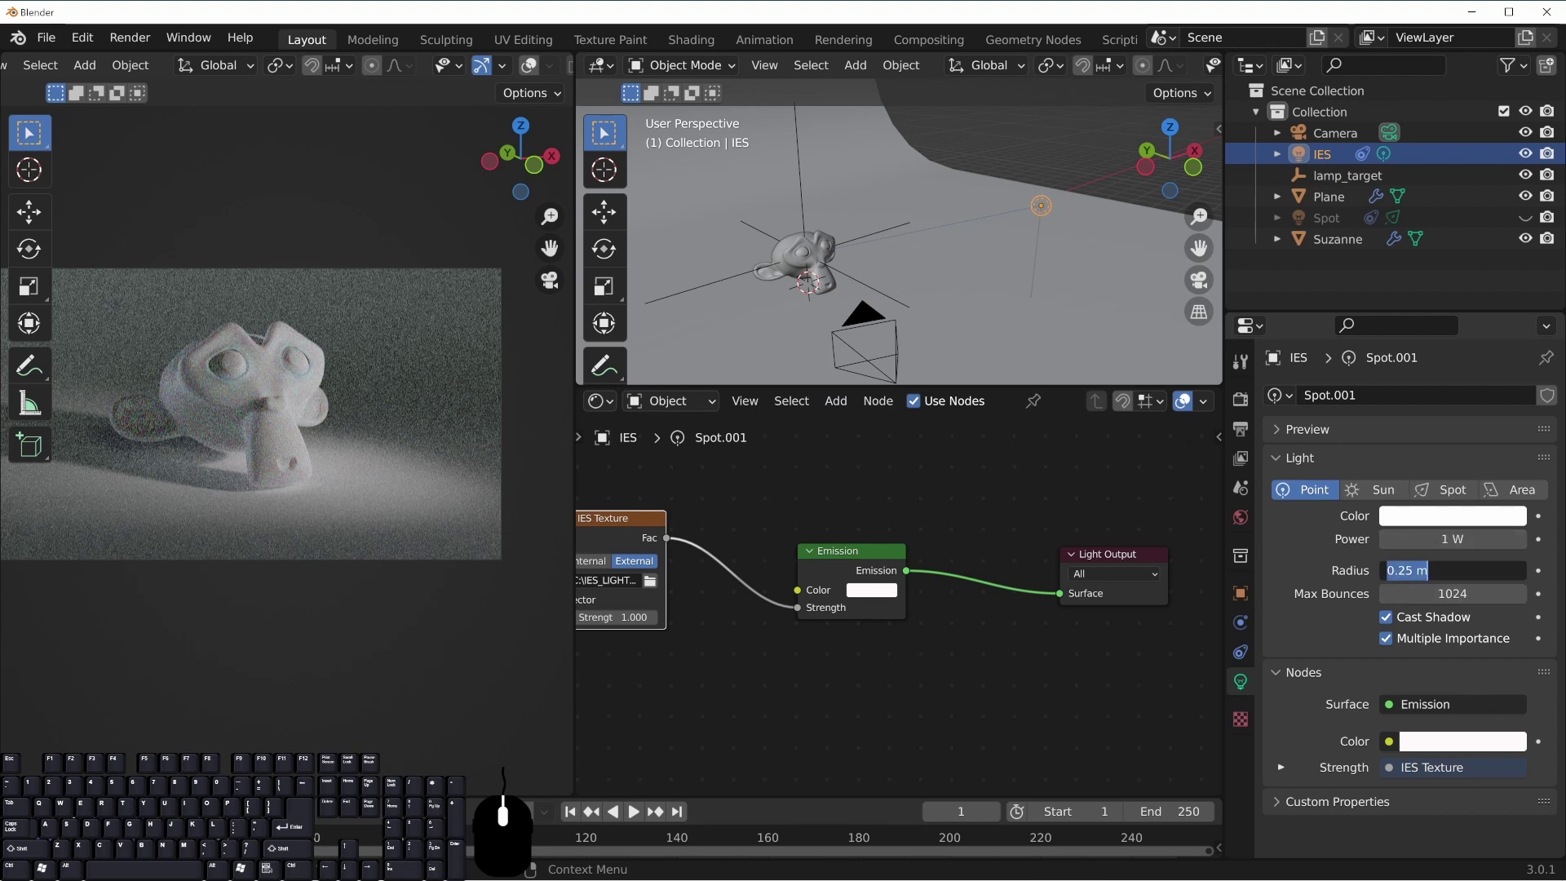
text(0.01)
key(Return)
Move the IES light from the side to a position high above the monkey head
middle_drag(911, 331, 1044, 210)
key(g)
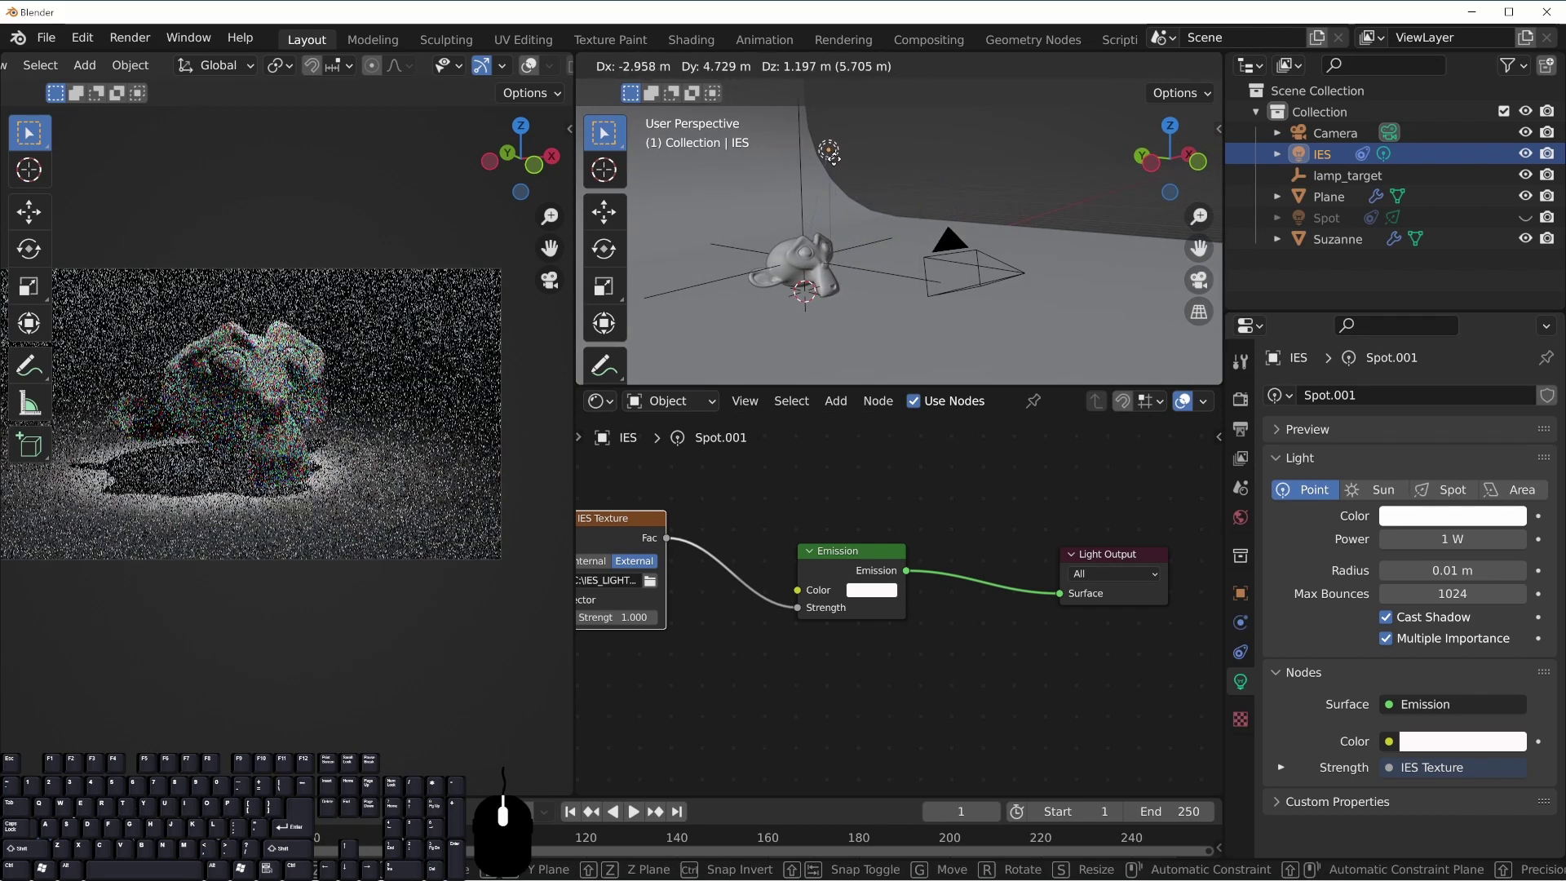
click(858, 130)
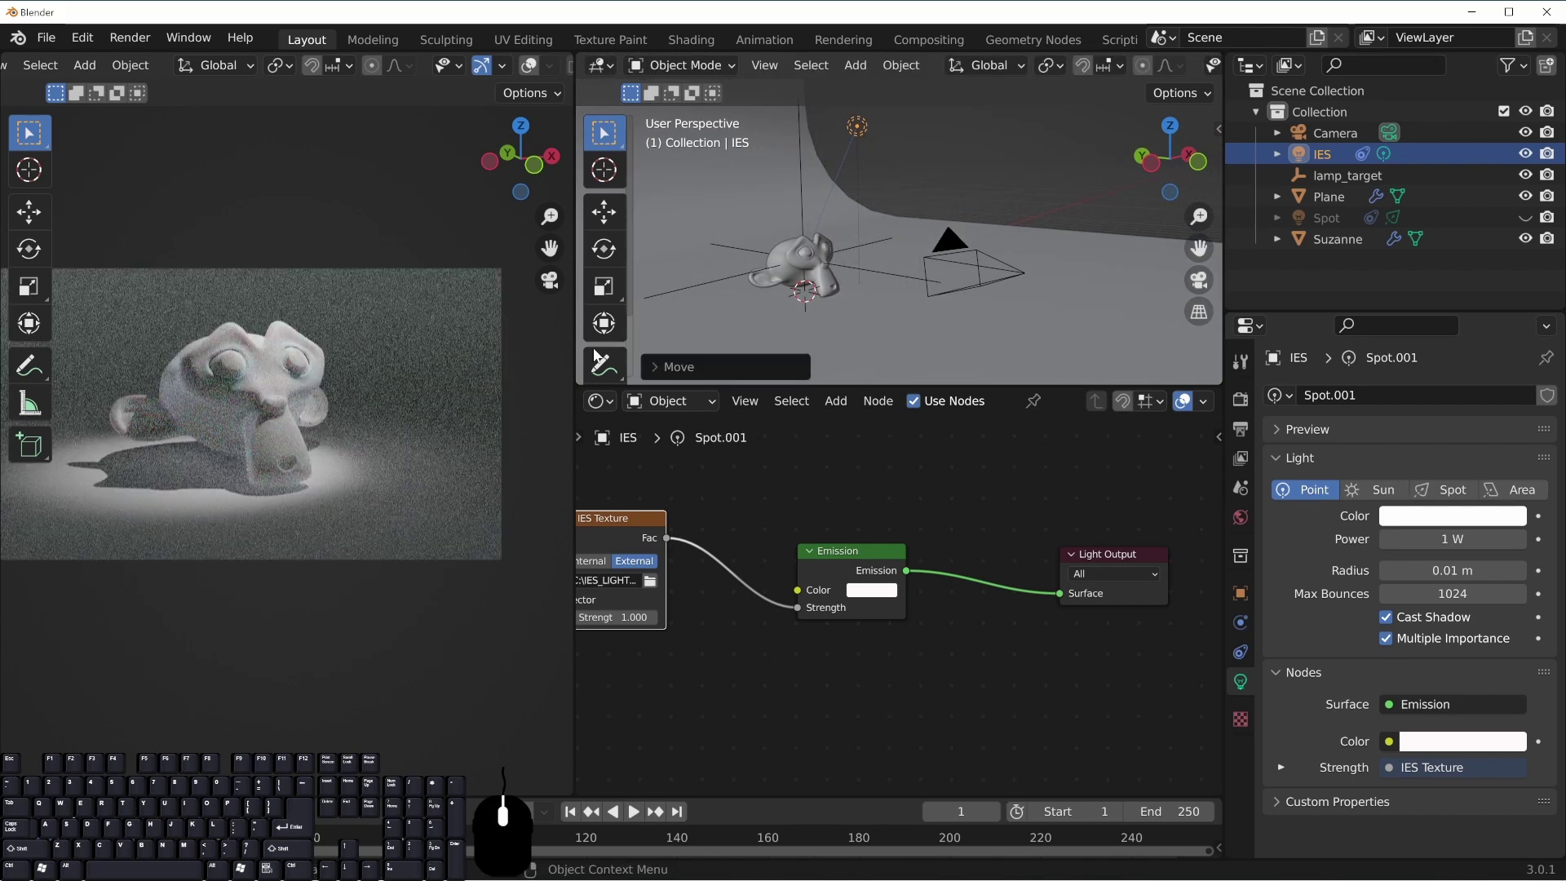
Set the World background strength to 0 so that only the lamp lights the scene
scroll(354, 511, up, 6)
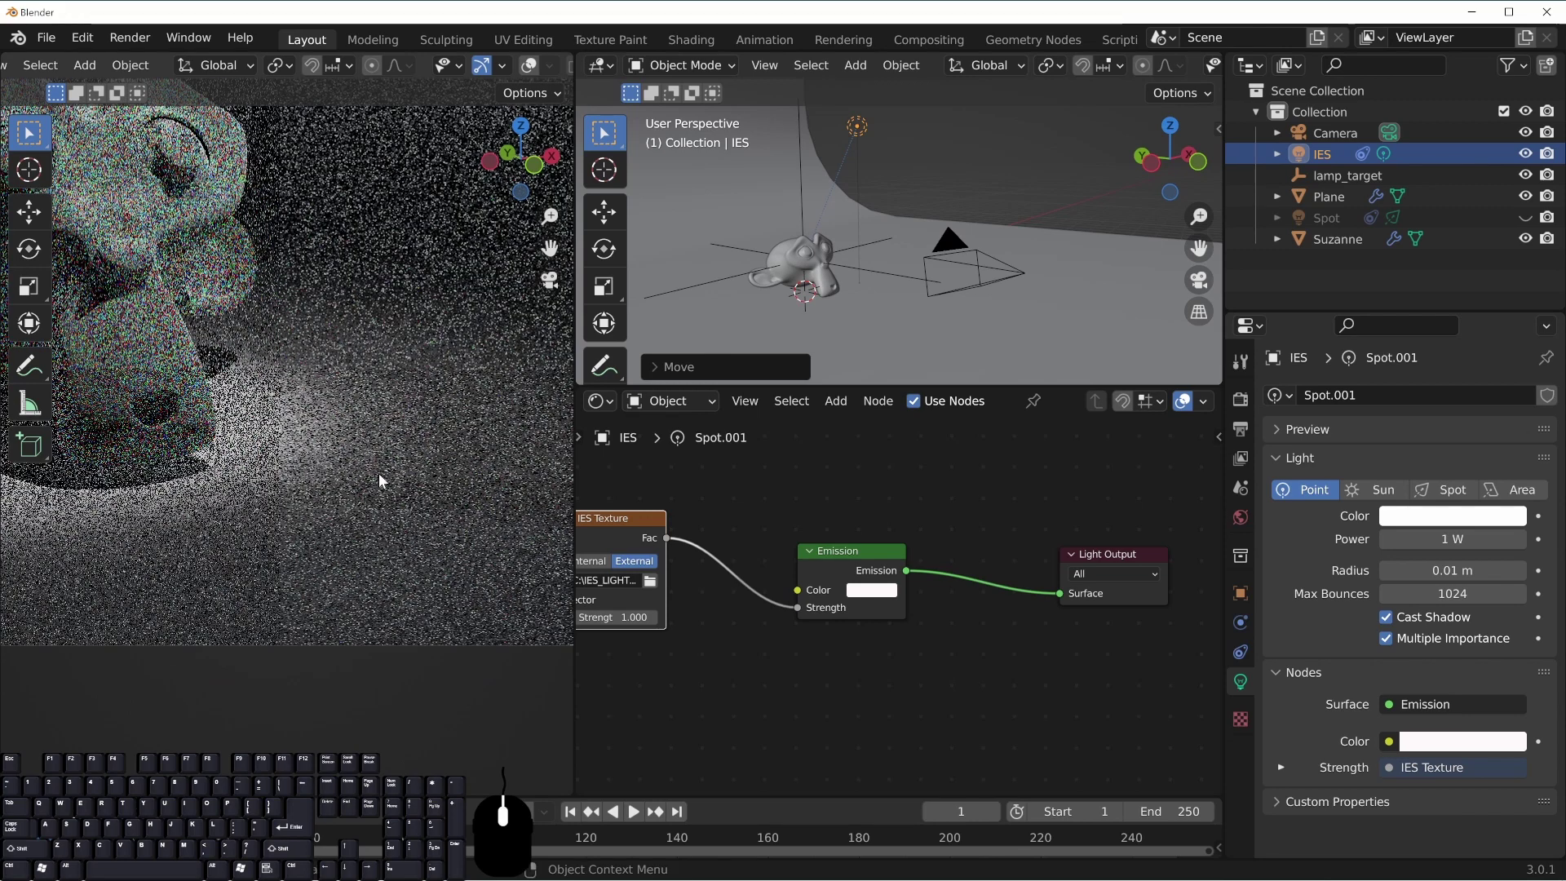
click(1240, 520)
double_click(1436, 709)
text(0)
key(Return)
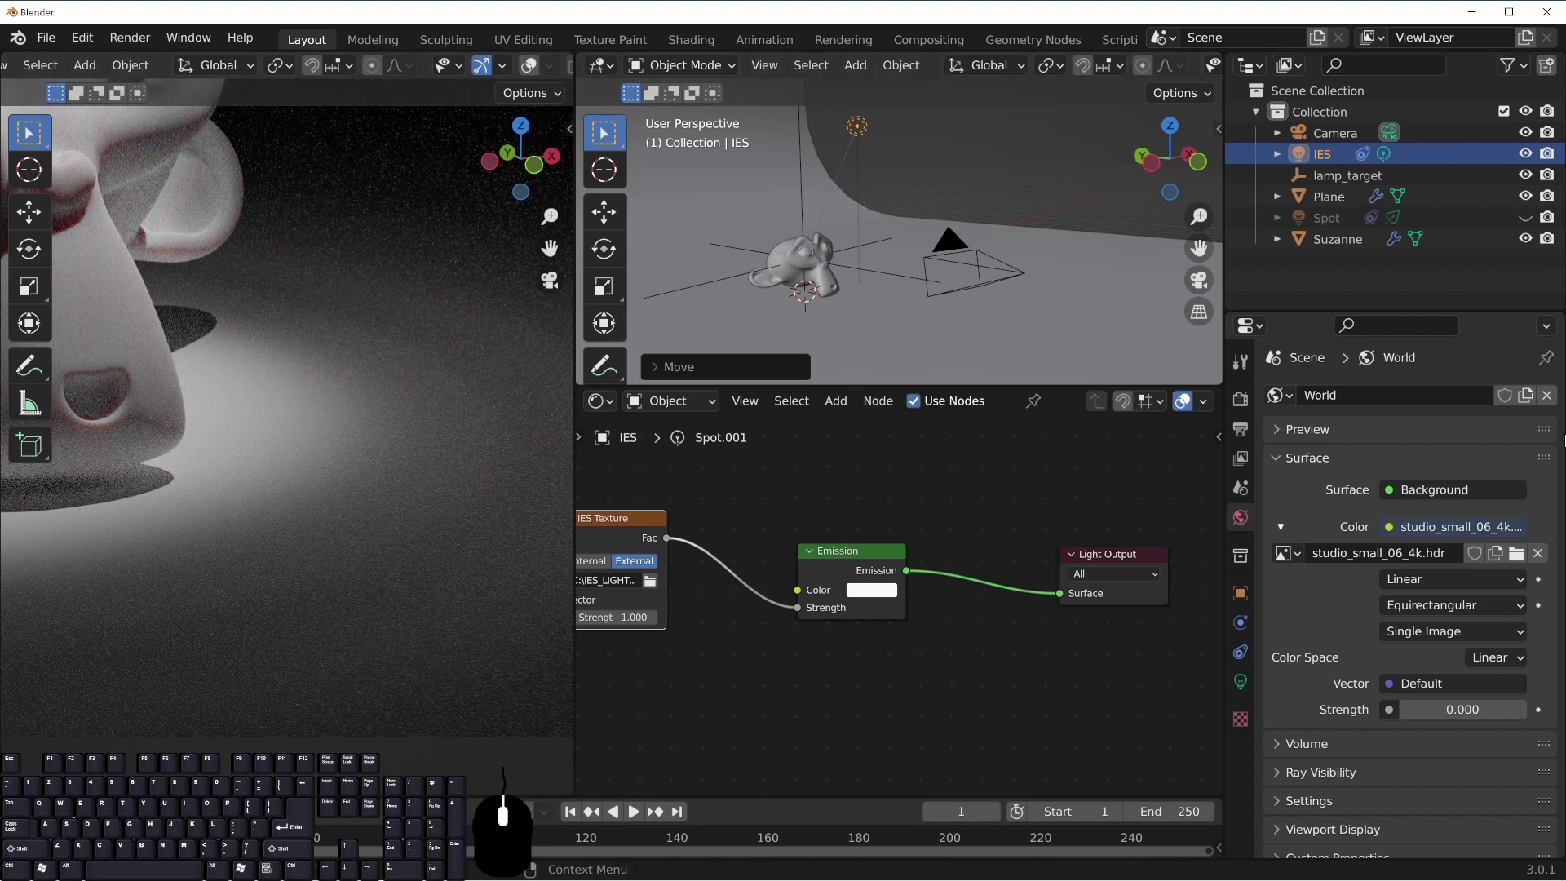
Reposition the IES light lower and closer above the monkey head
shift+middle_drag(841, 249, 897, 266)
key(g)
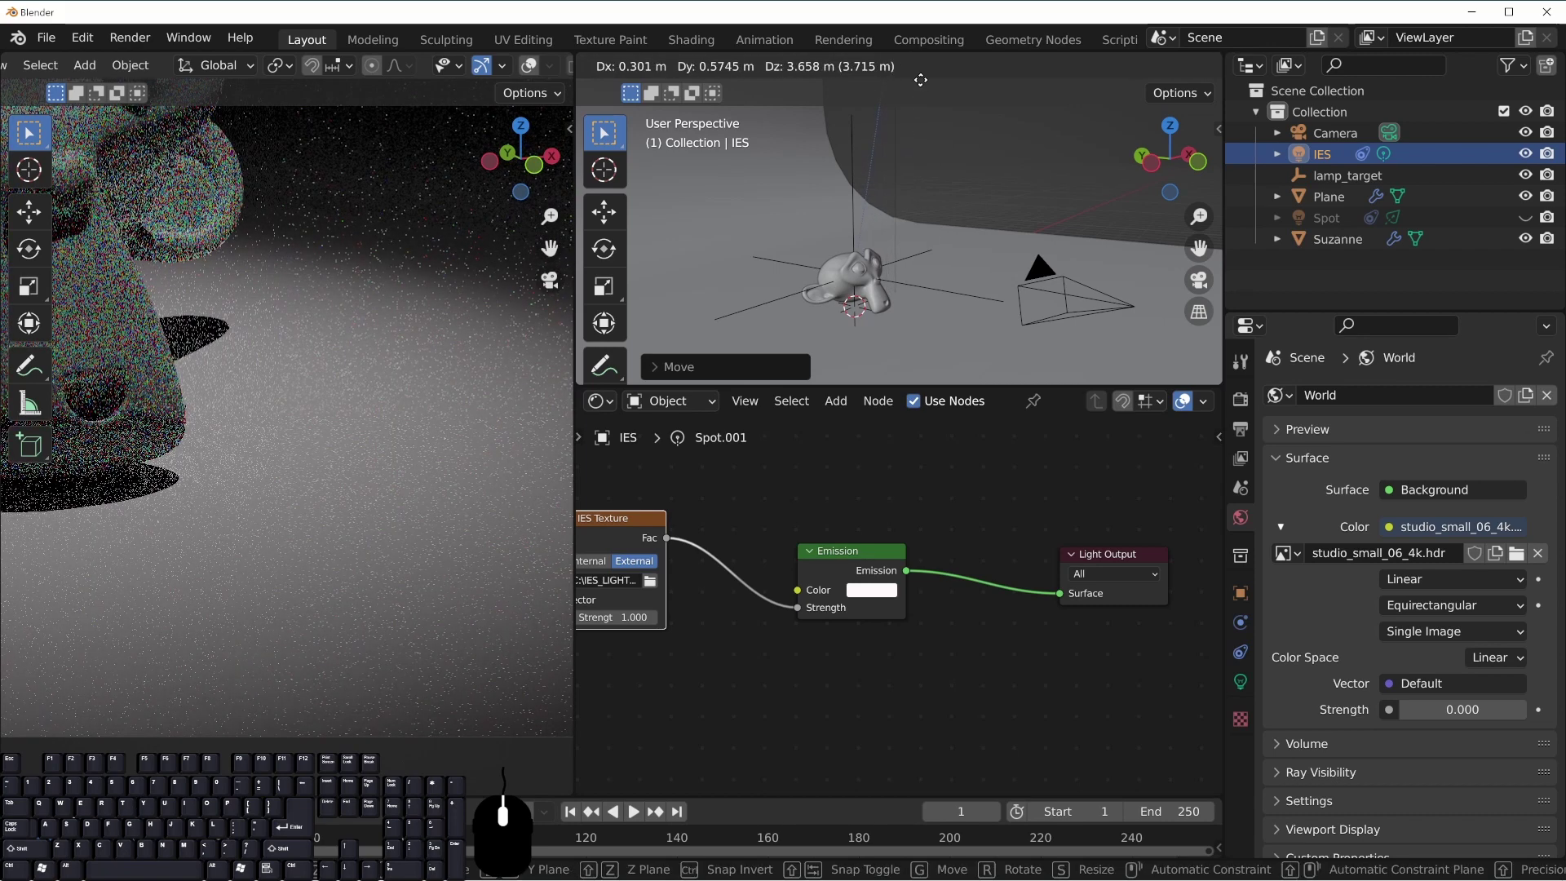
click(915, 204)
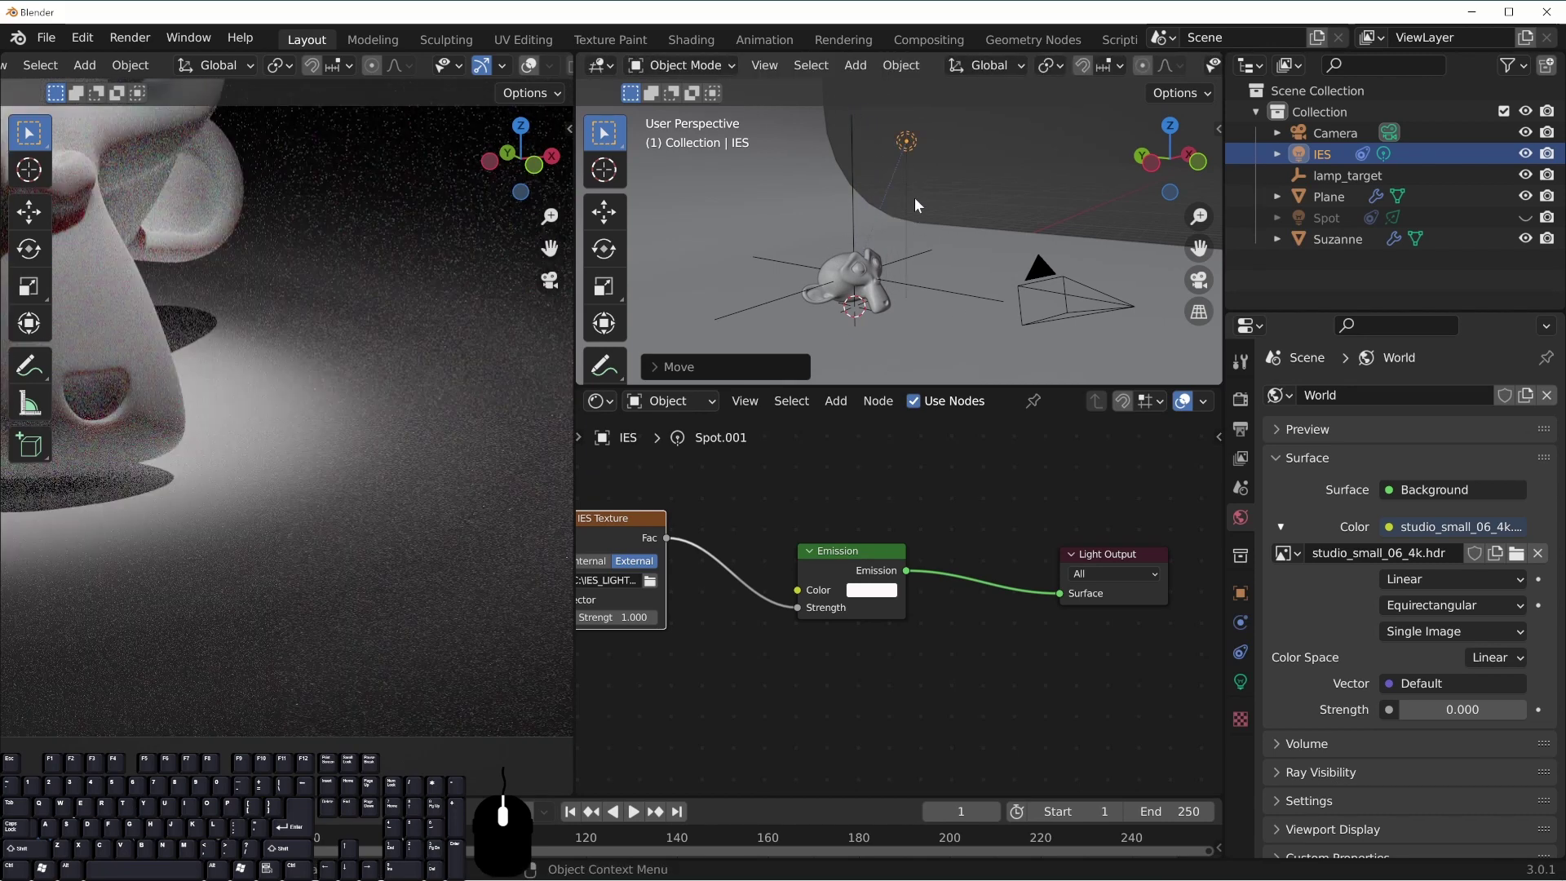
key(g)
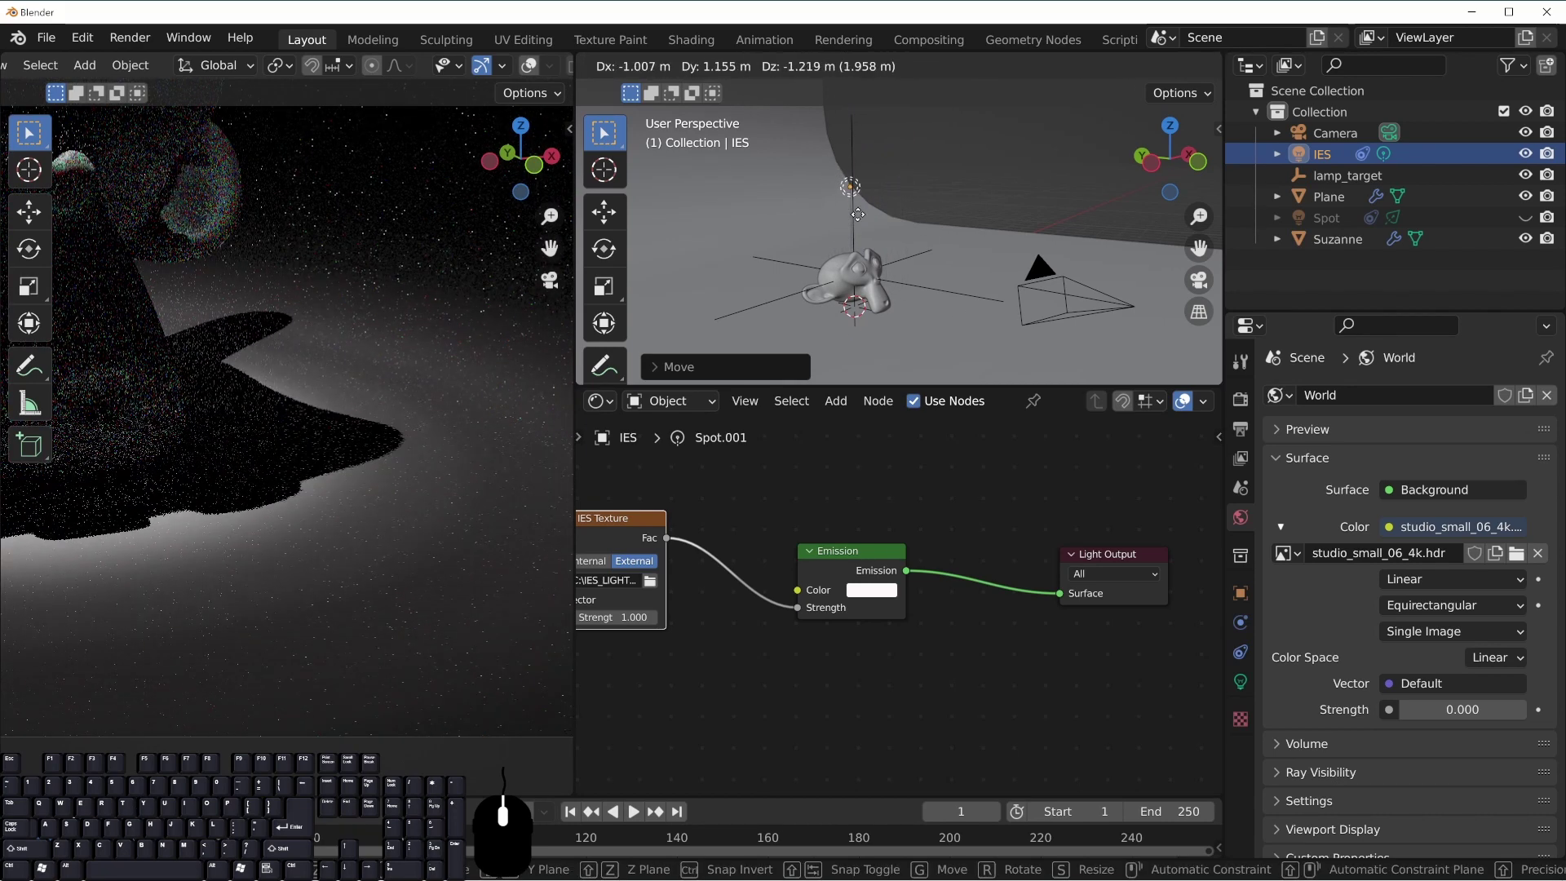
click(871, 222)
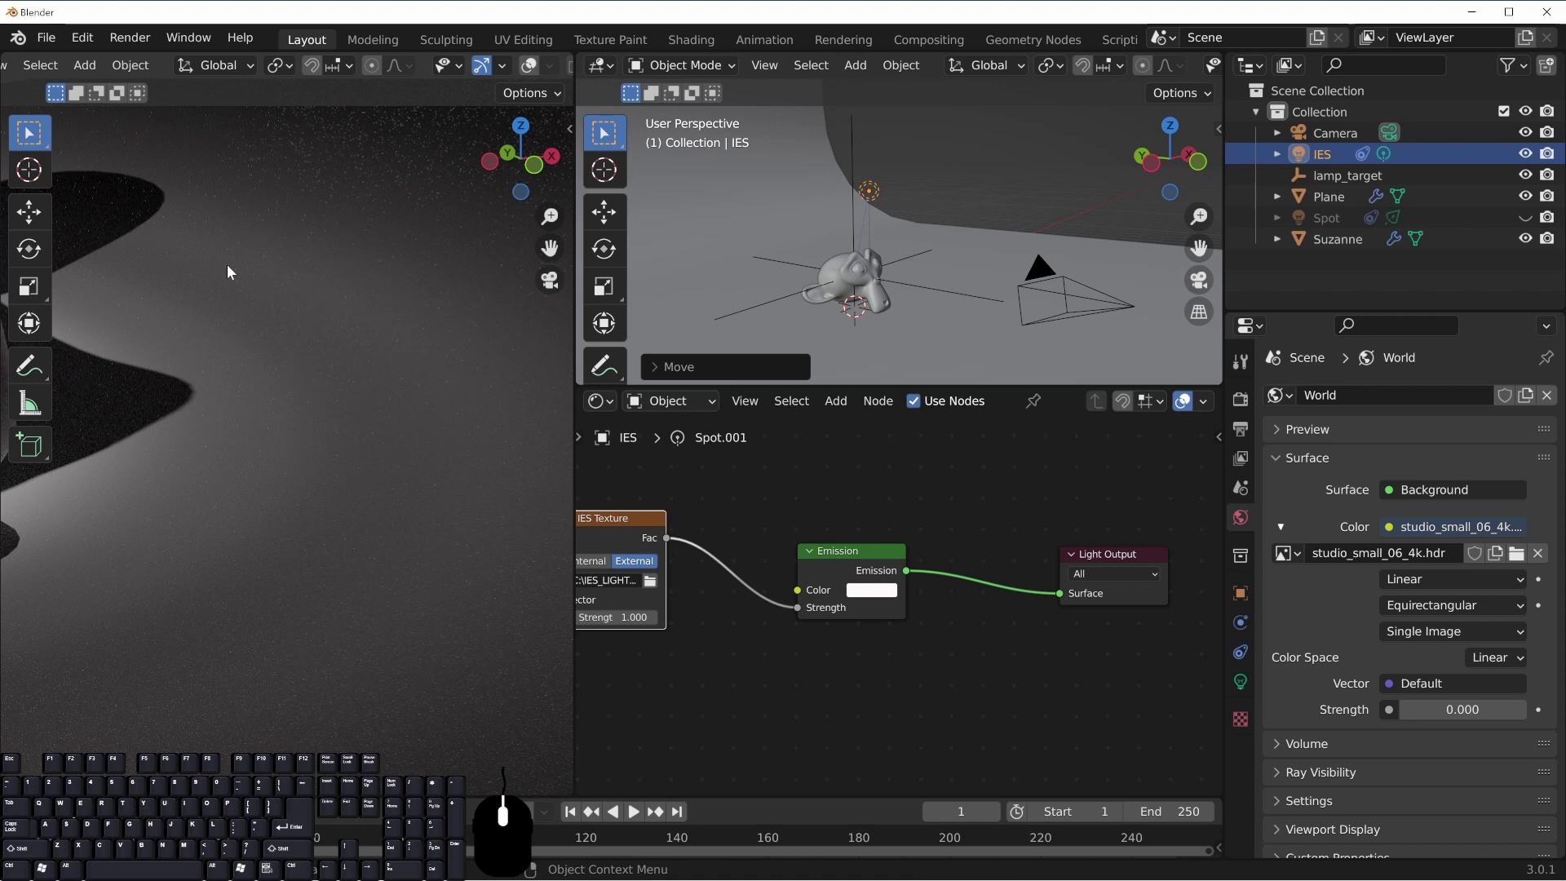
Set the IES light's power to 2 W
middle_drag(721, 676, 807, 664)
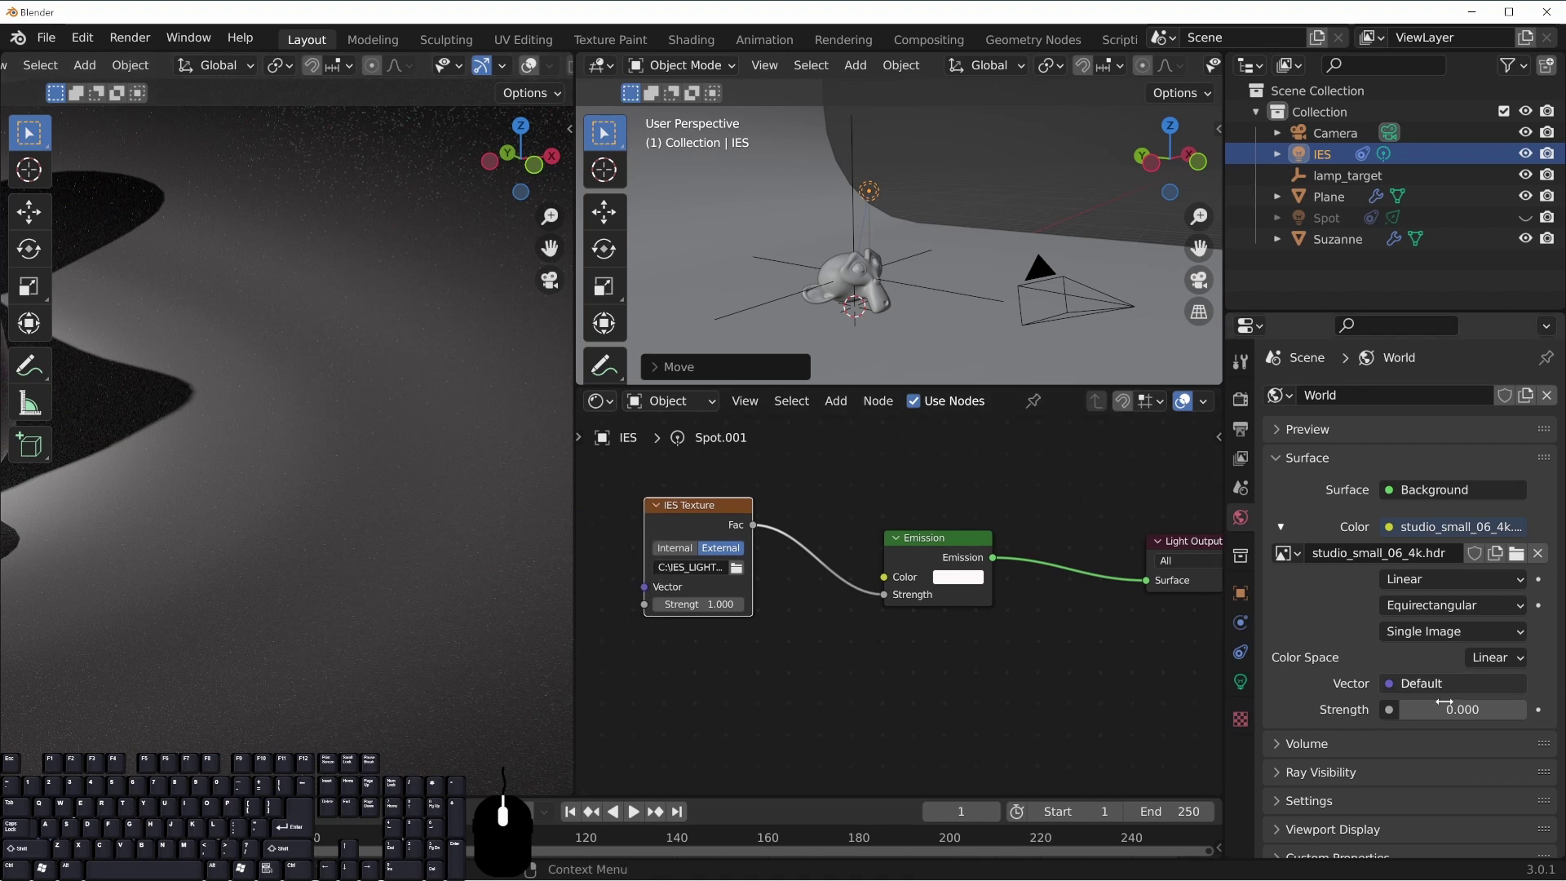
click(1240, 681)
click(1435, 539)
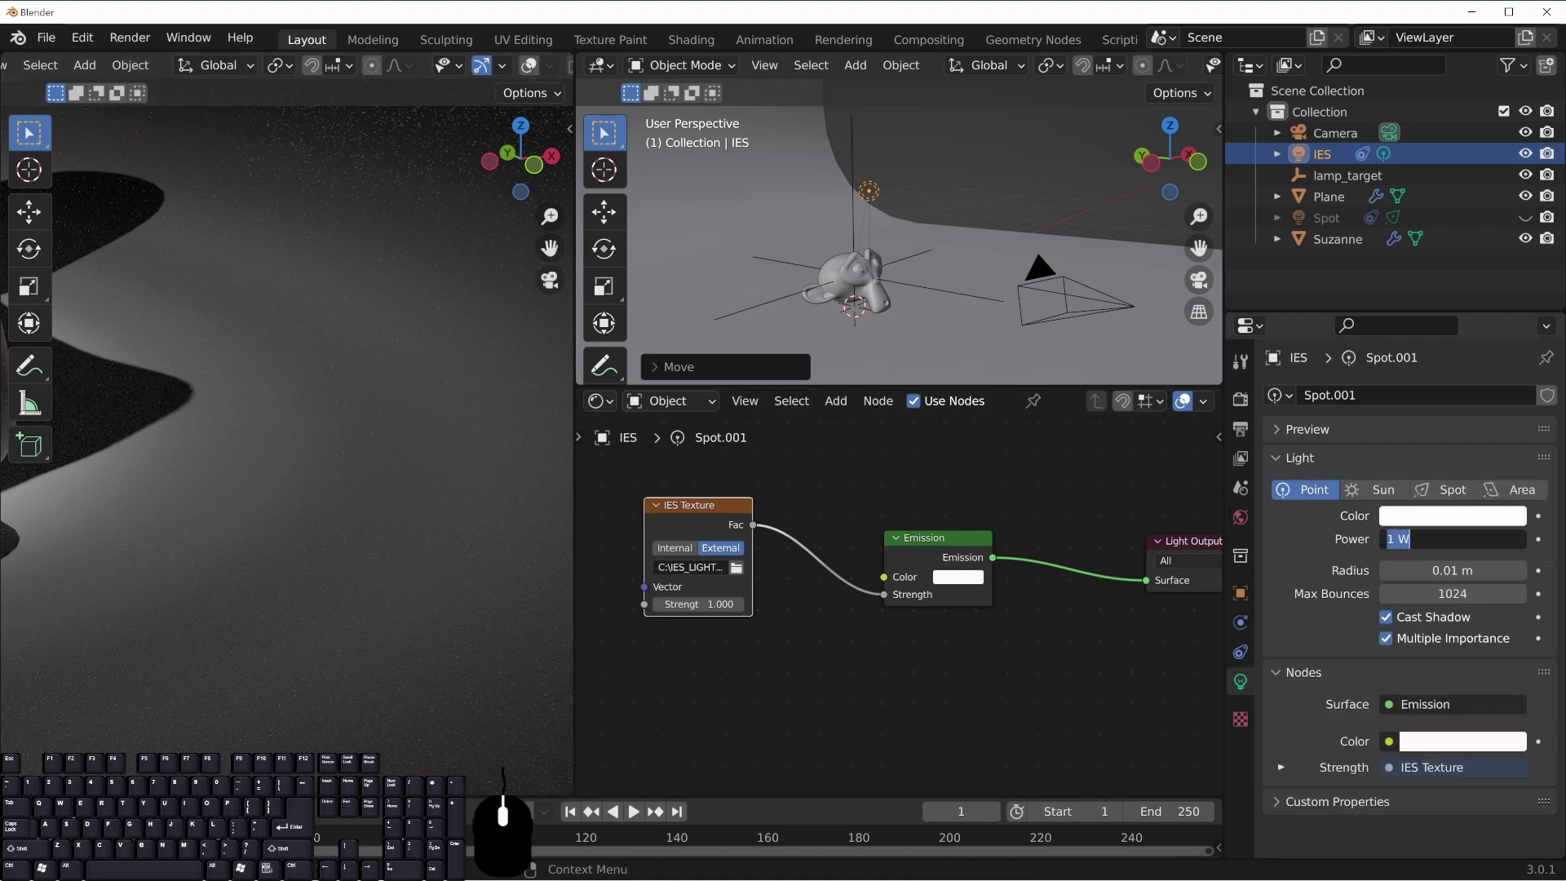
text(2)
key(Return)
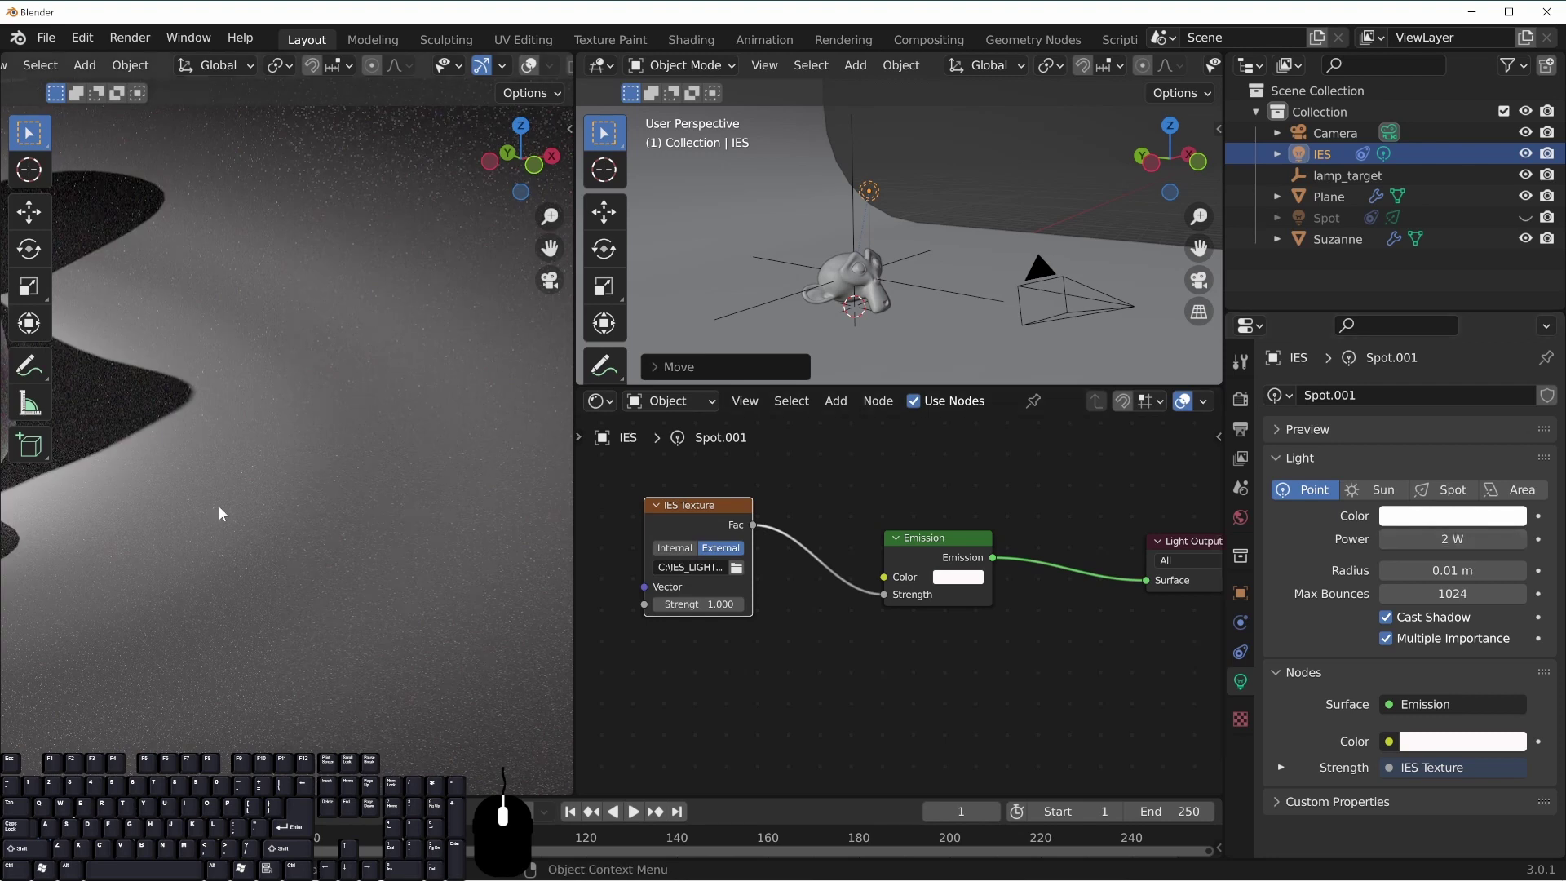
Return the render view to the camera framing and raise the IES light directly above the monkey head
key(KP_0)
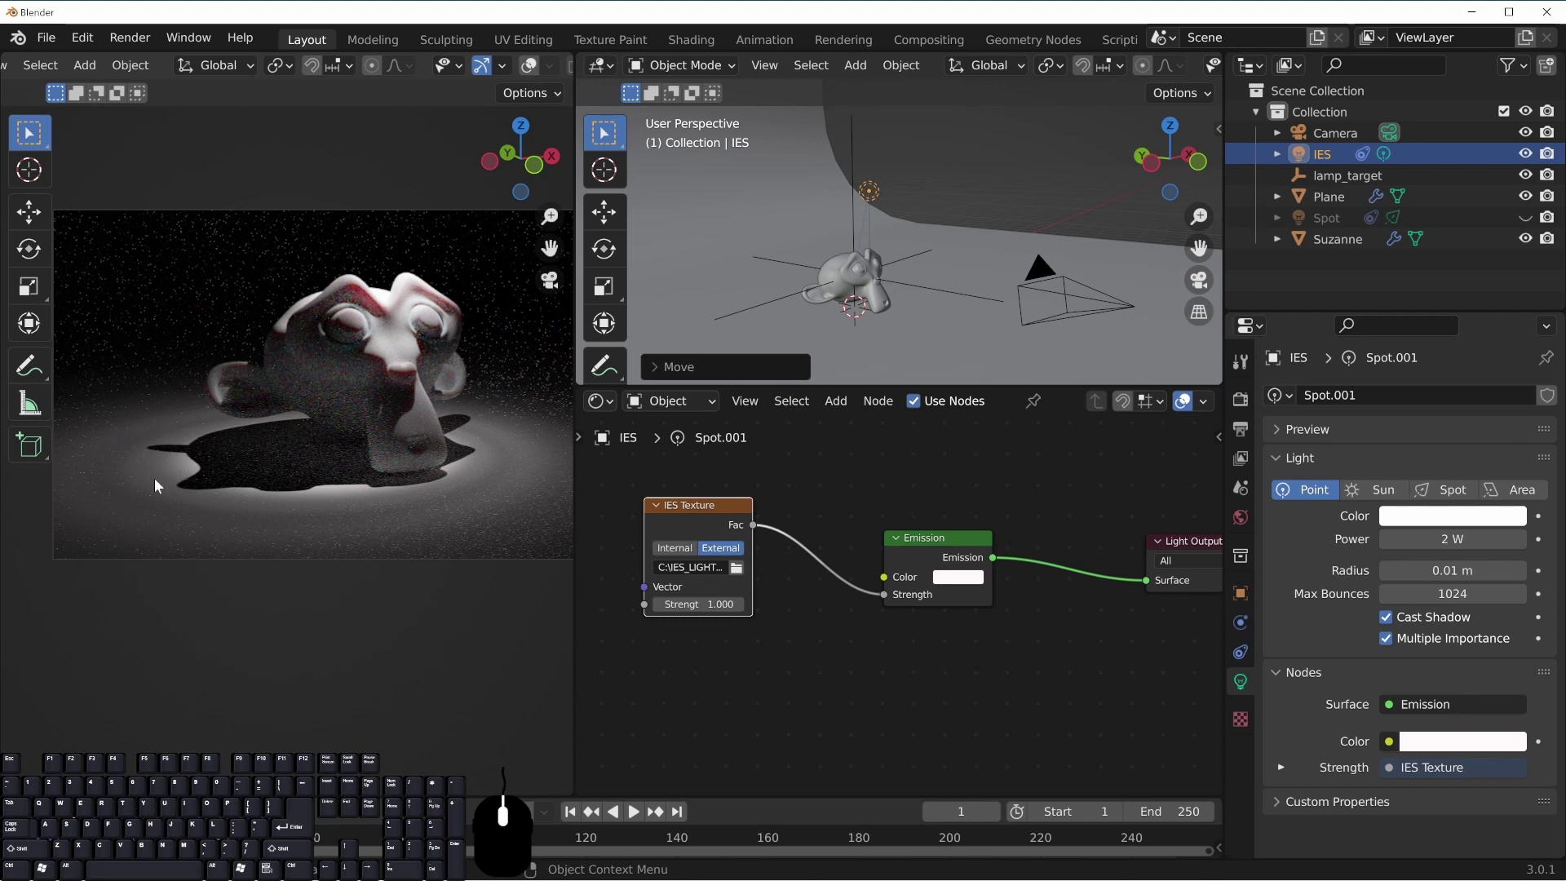
shift+middle_drag(429, 501, 341, 472)
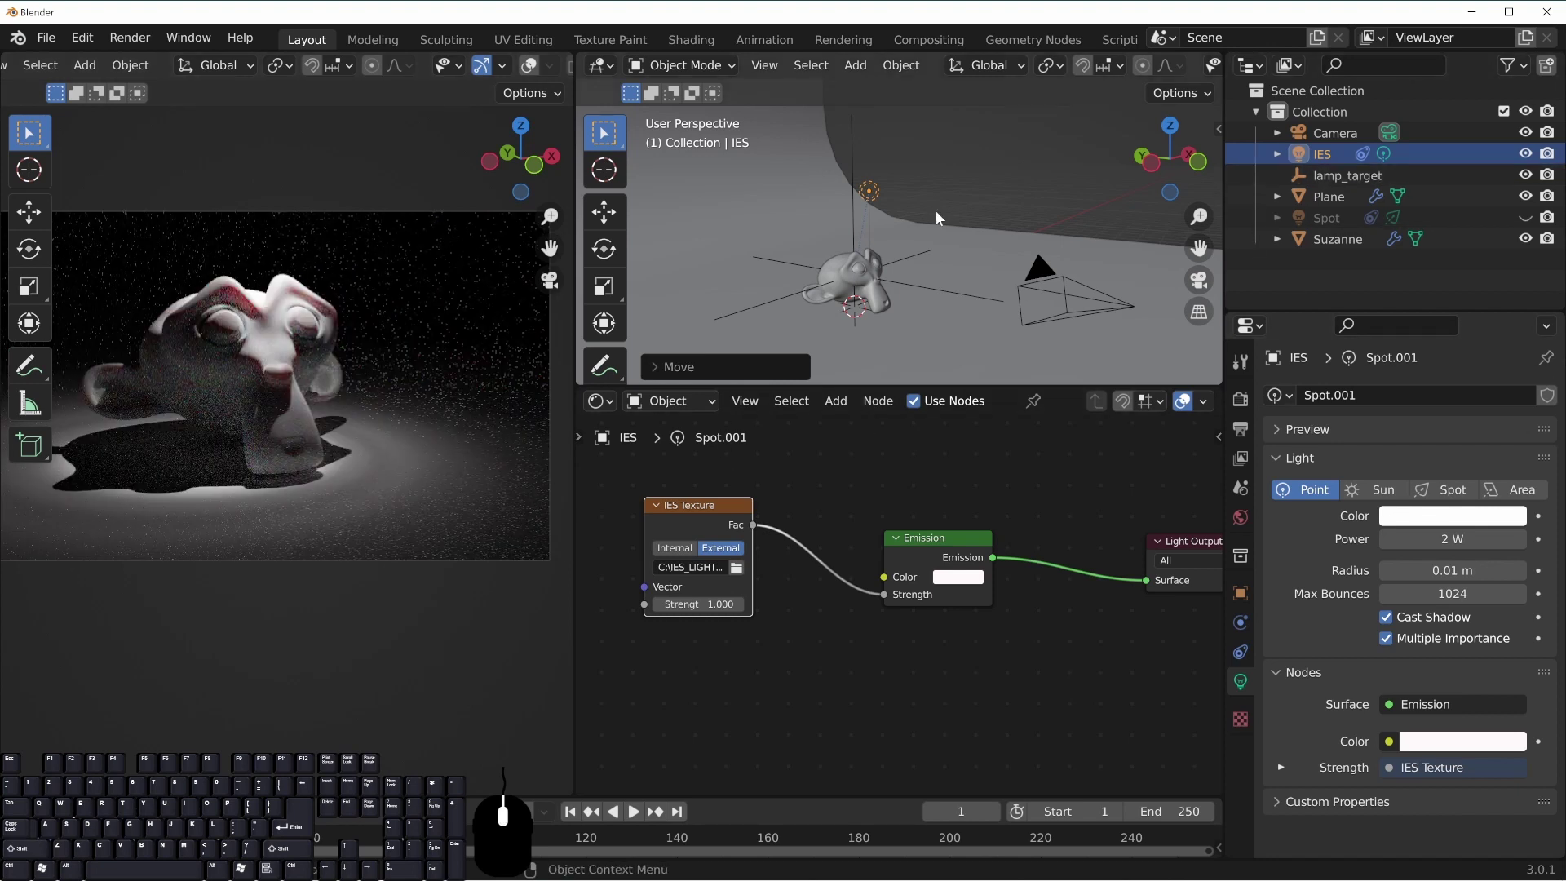
key(g)
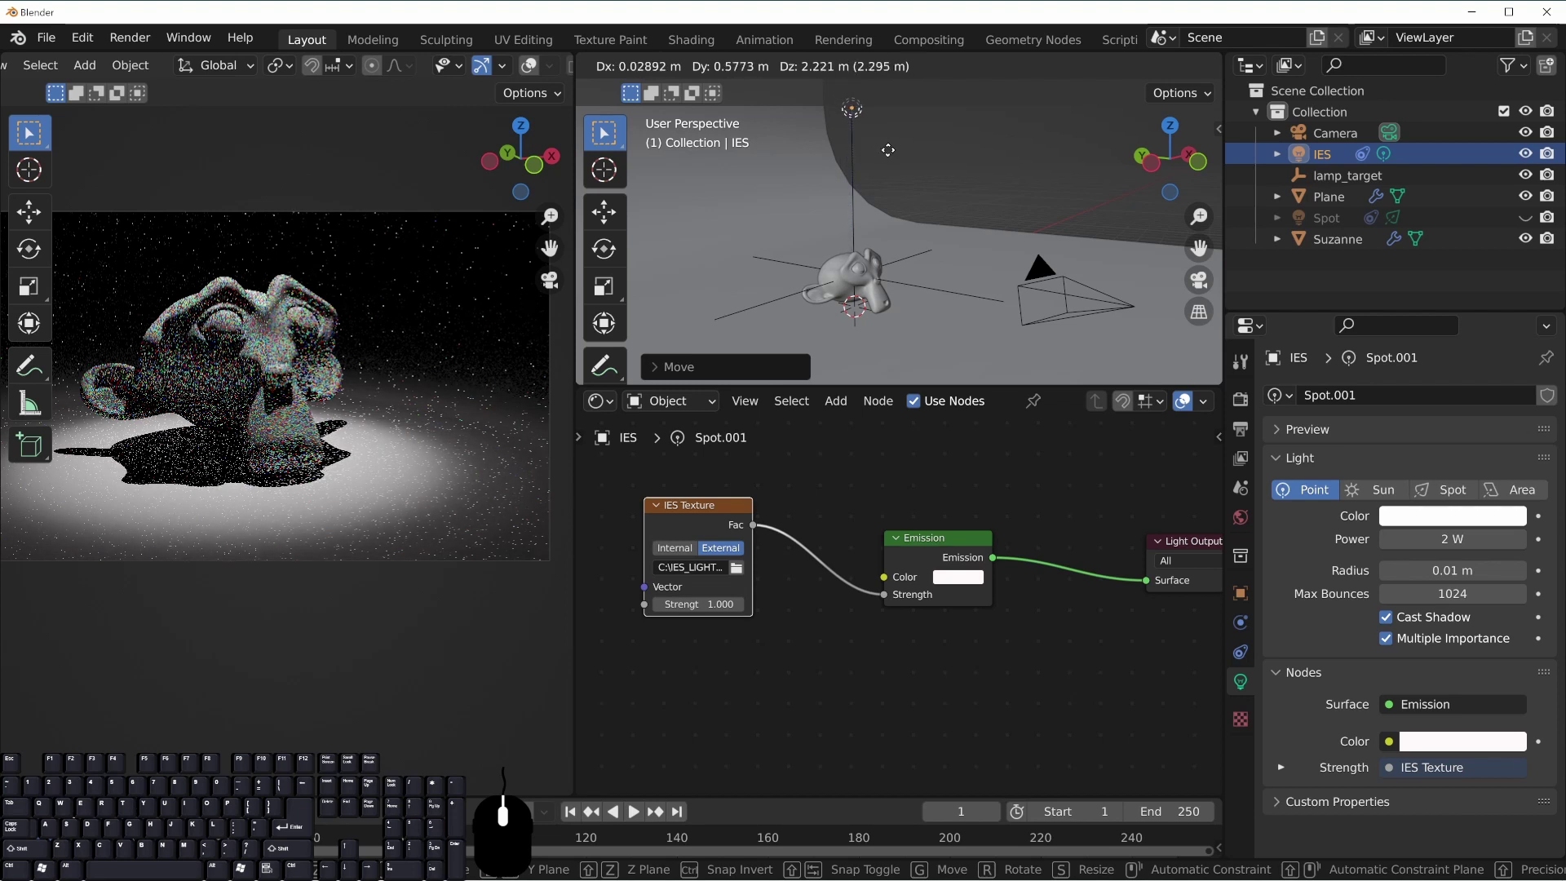
click(889, 157)
Duplicate the IES light, keeping the copy at the same position as the original
shift+middle_drag(808, 334, 879, 213)
key(shift+d)
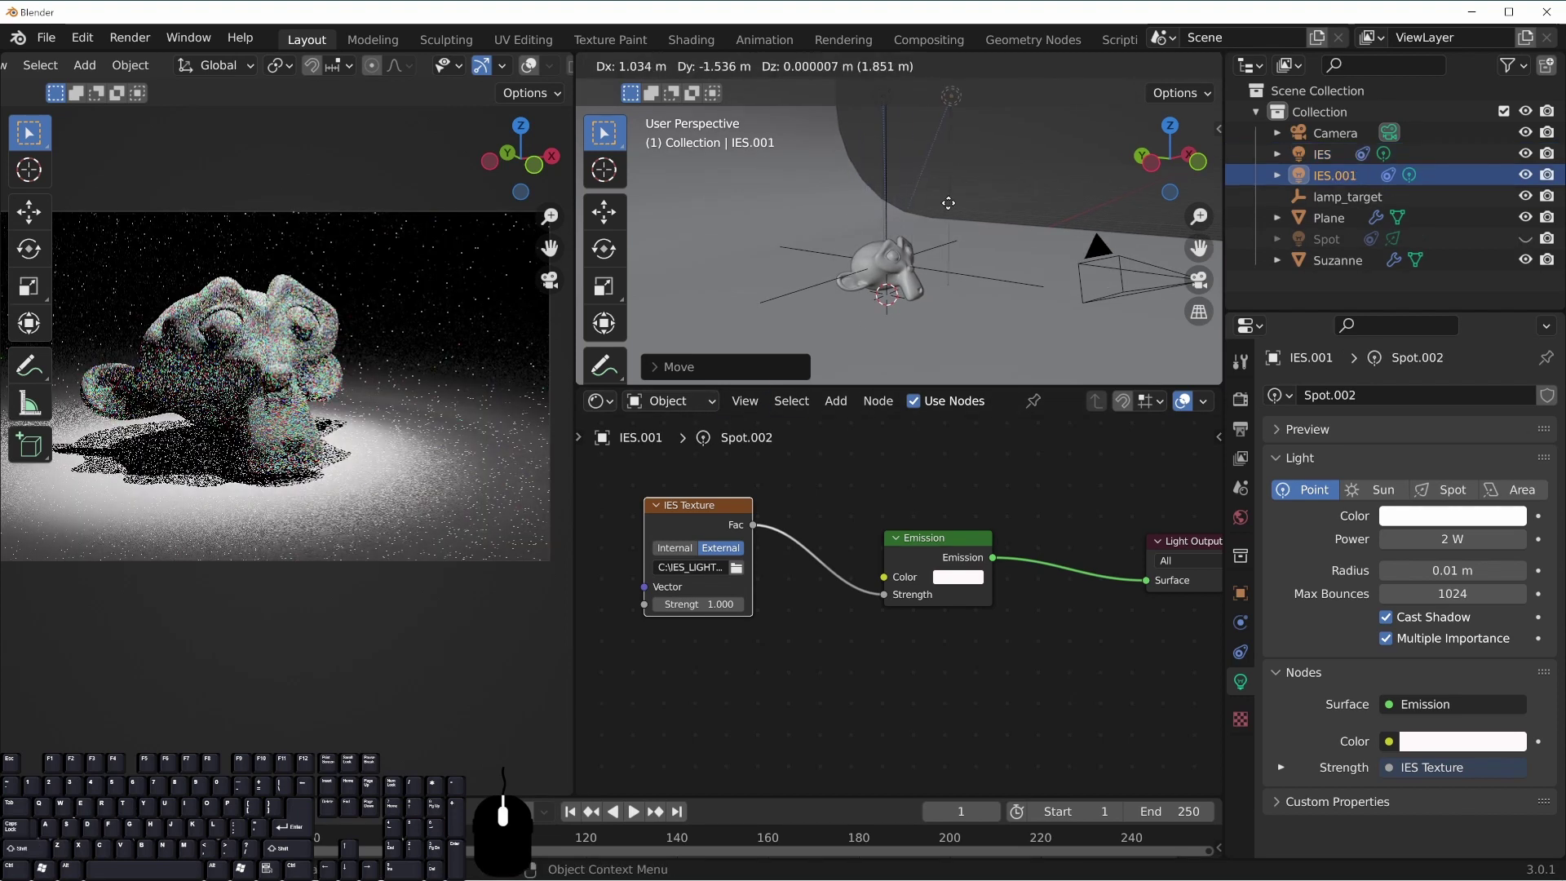
right_click(953, 214)
Disconnect the IES Texture node from the duplicate's Emission strength and change that light's type to Spot
middle_drag(1106, 609, 942, 591)
drag(983, 564, 895, 482)
drag(911, 549, 978, 565)
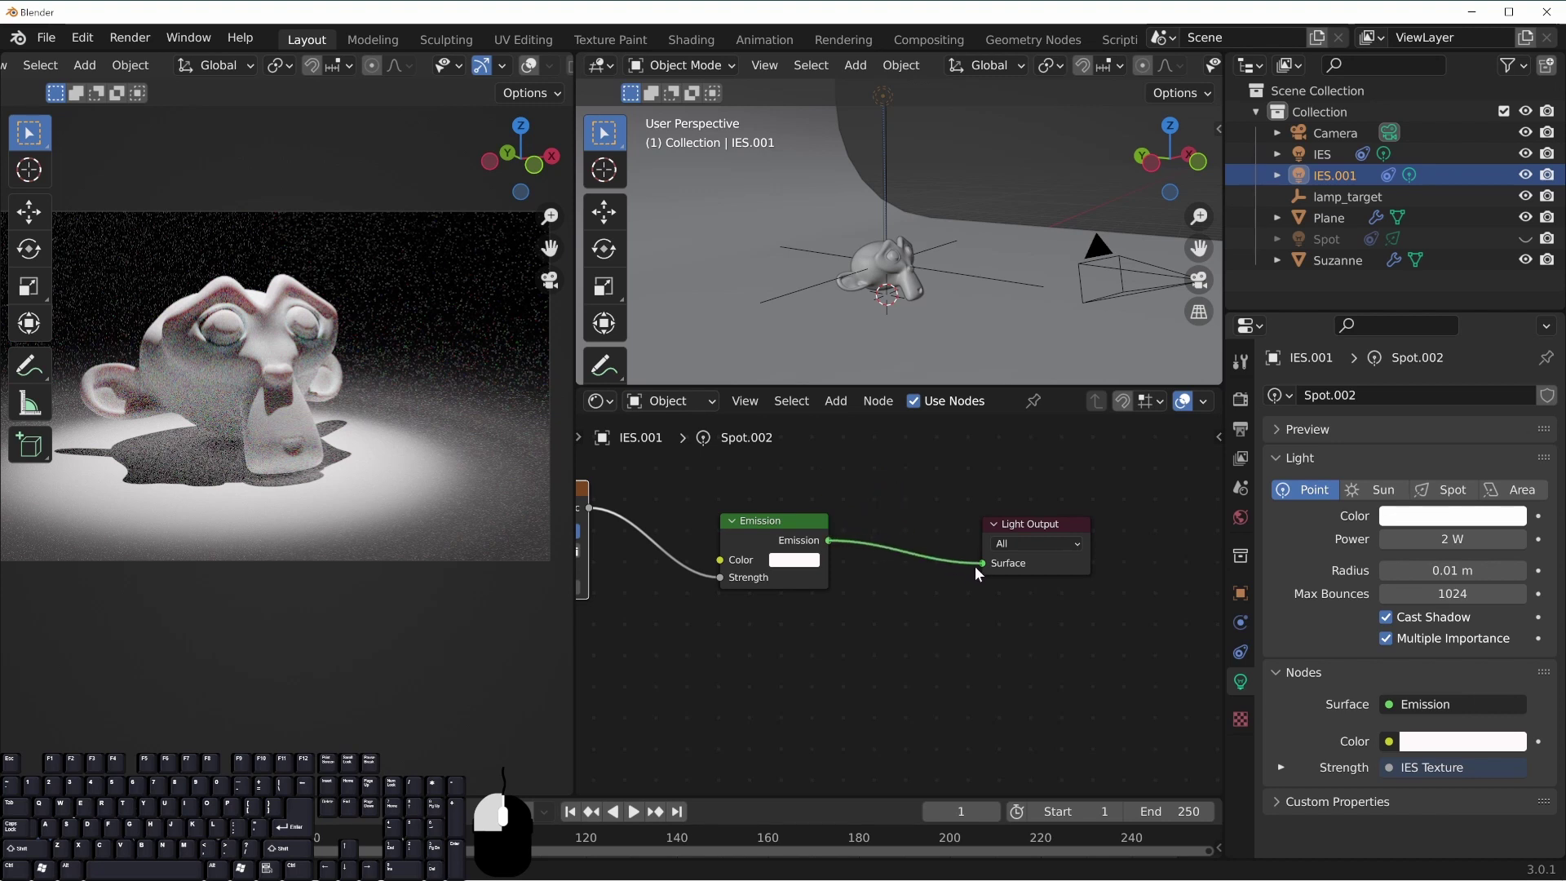
middle_drag(714, 584, 987, 587)
drag(990, 580, 1008, 623)
middle_drag(999, 604, 977, 594)
middle_drag(1080, 626, 955, 615)
click(1445, 491)
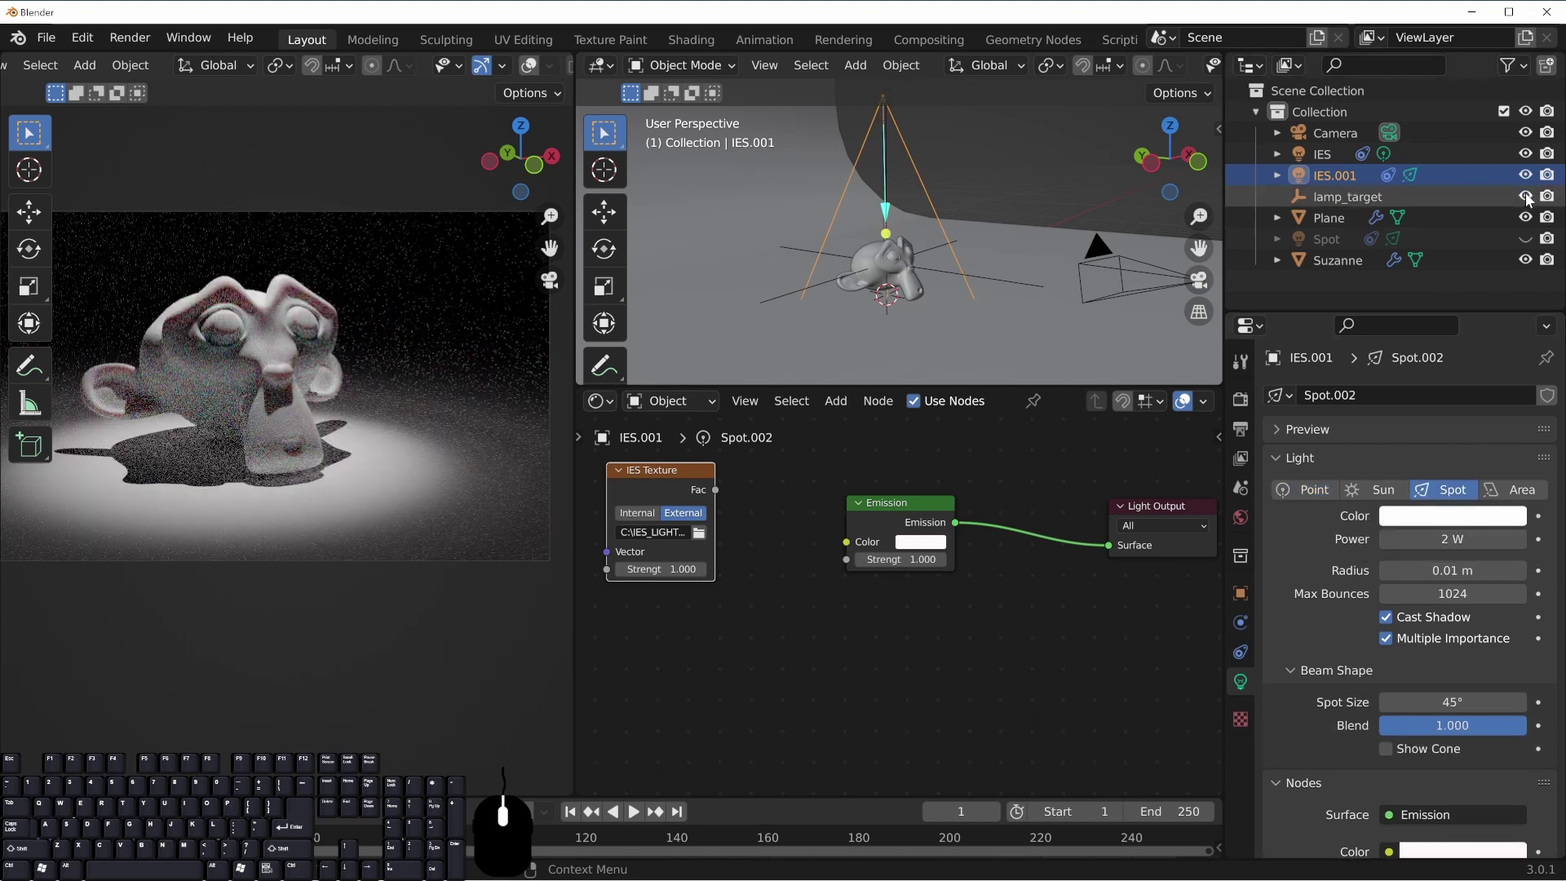
Hide the original IES light and rename the duplicate spot_2
click(1525, 153)
double_click(1326, 176)
text(spot_2)
key(Return)
Set the power of spot_2 to 500 W
click(1452, 539)
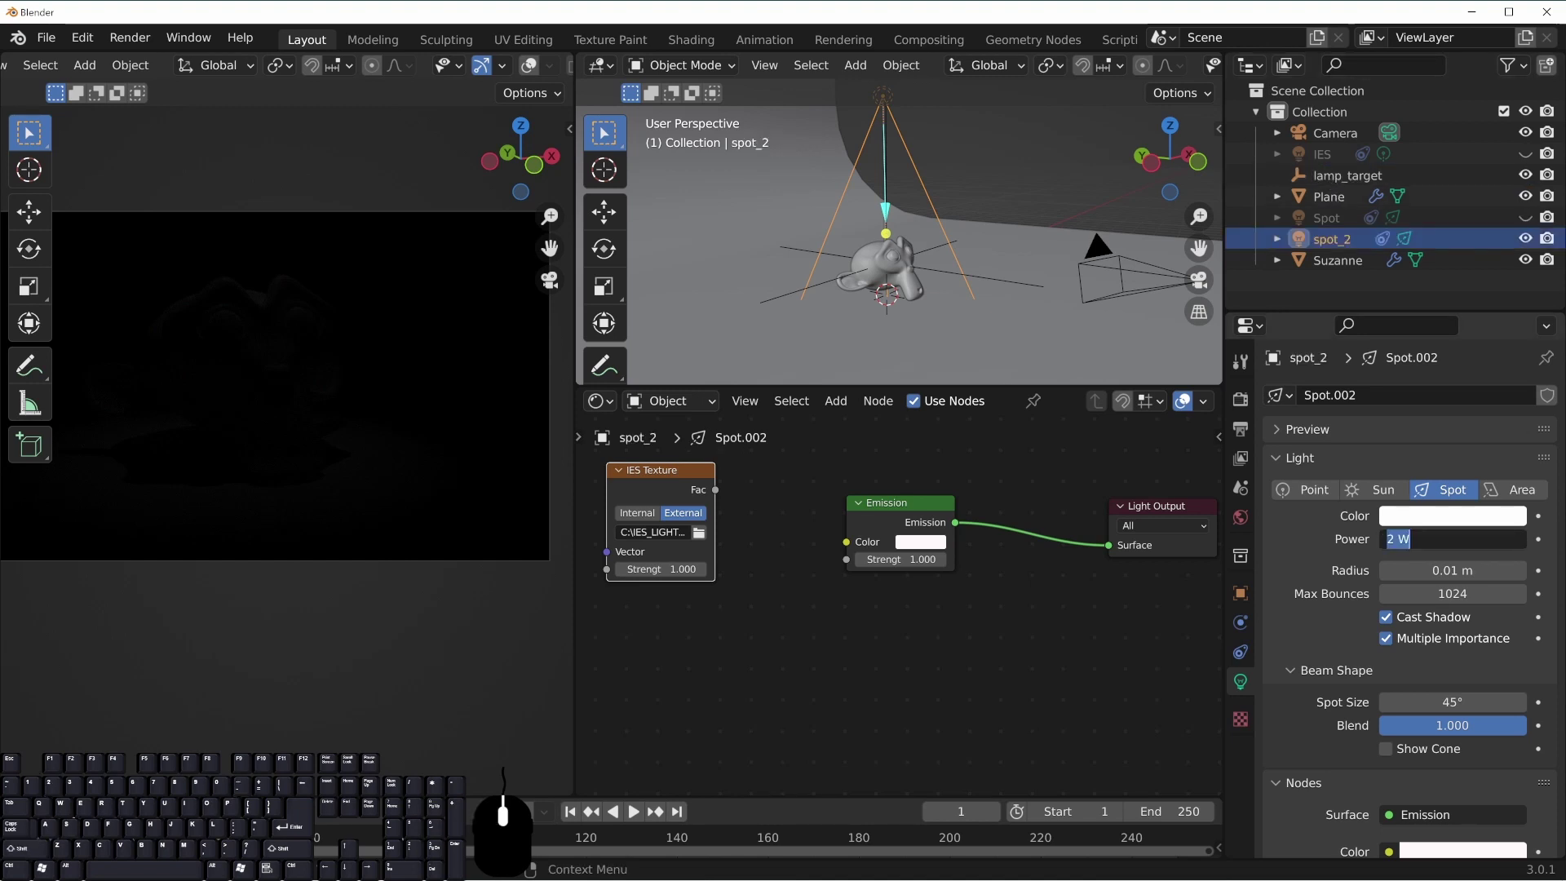
text(500)
key(Return)
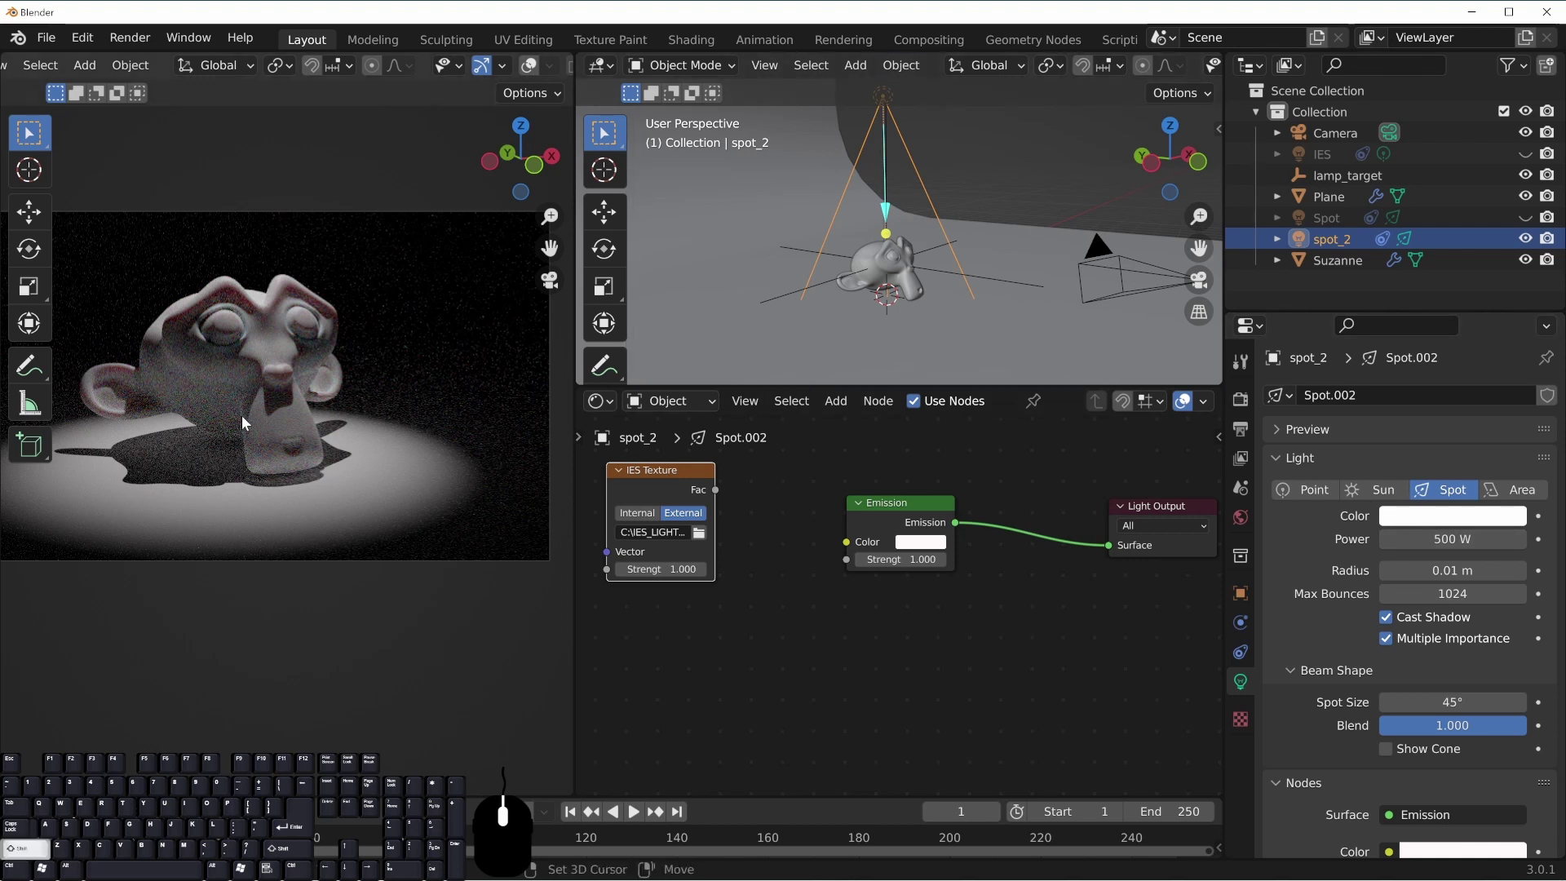
Examine the edges and falloff of spot_2's light pool on both sides of the monkey head
shift+middle_drag(239, 417, 349, 390)
scroll(313, 448, up, 4)
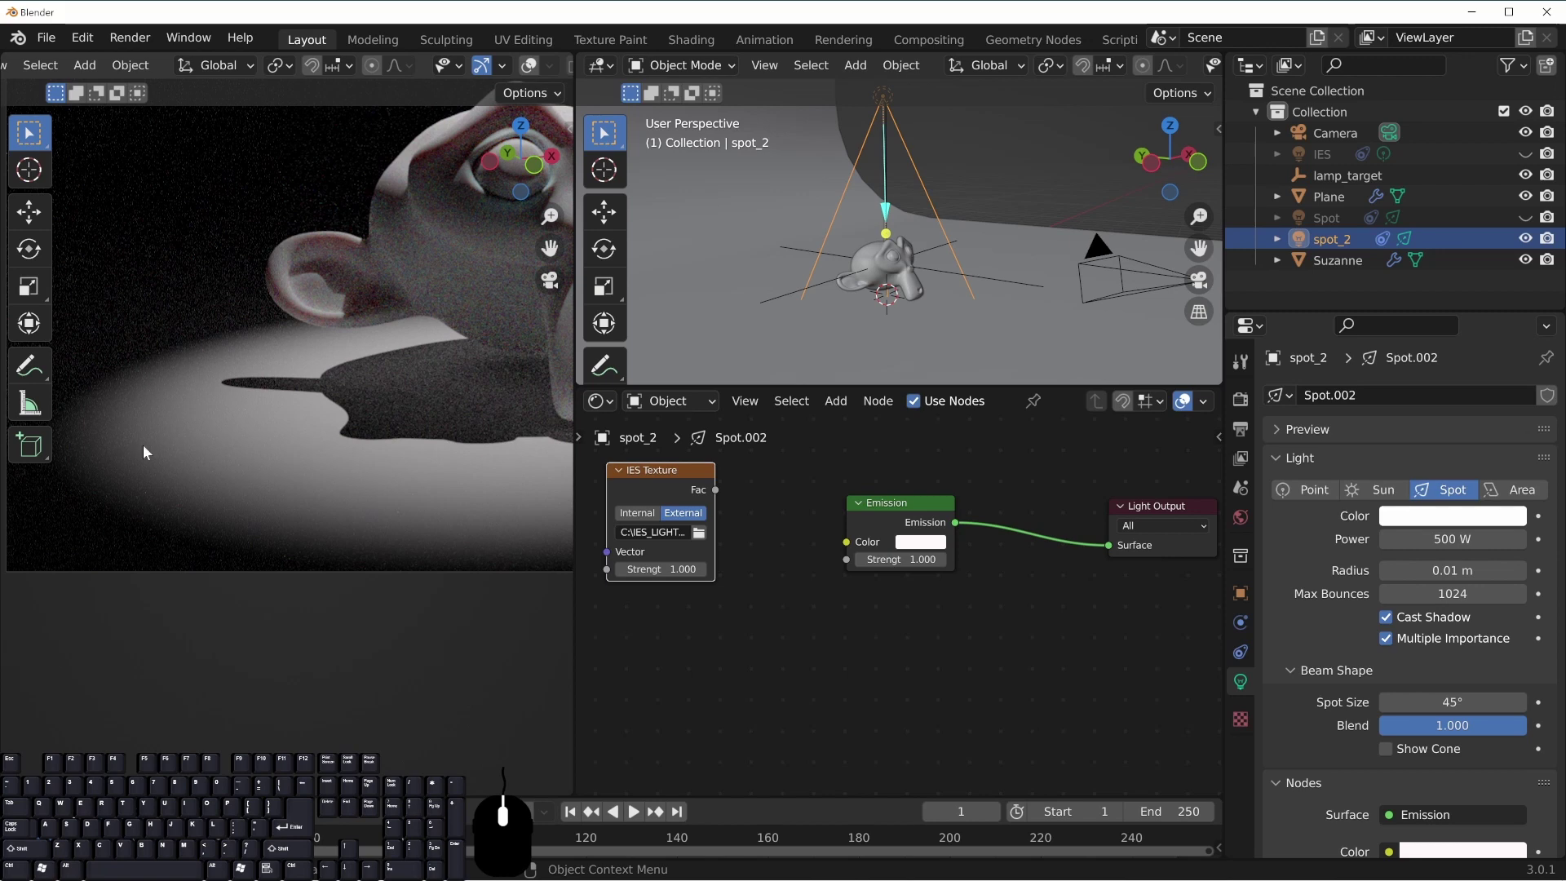
shift+middle_drag(444, 375, 168, 432)
shift+middle_drag(349, 441, 210, 432)
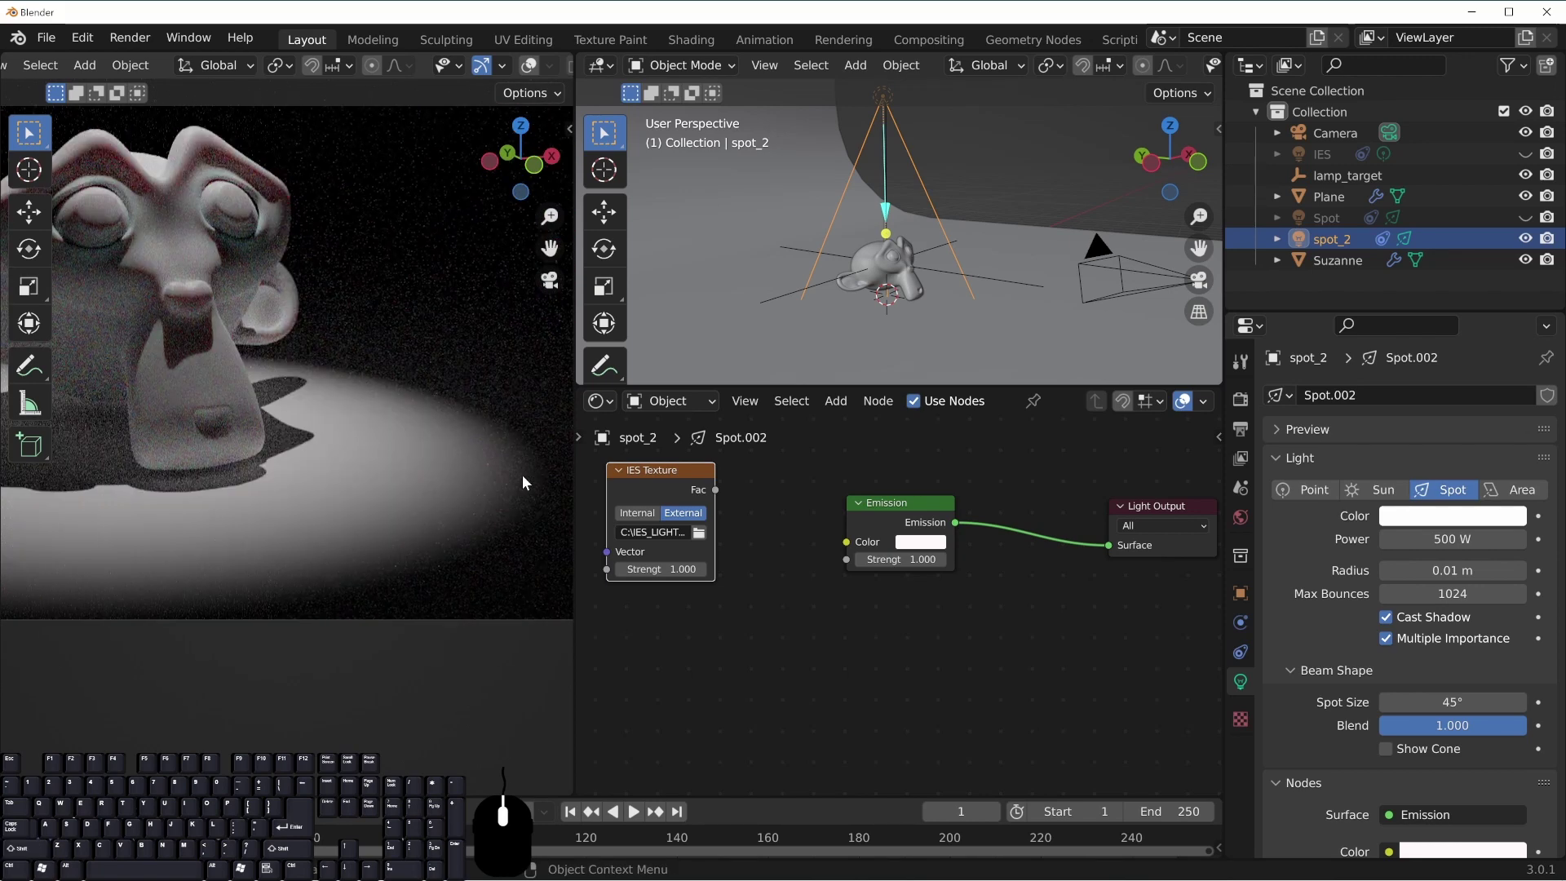
shift+middle_drag(270, 354, 243, 406)
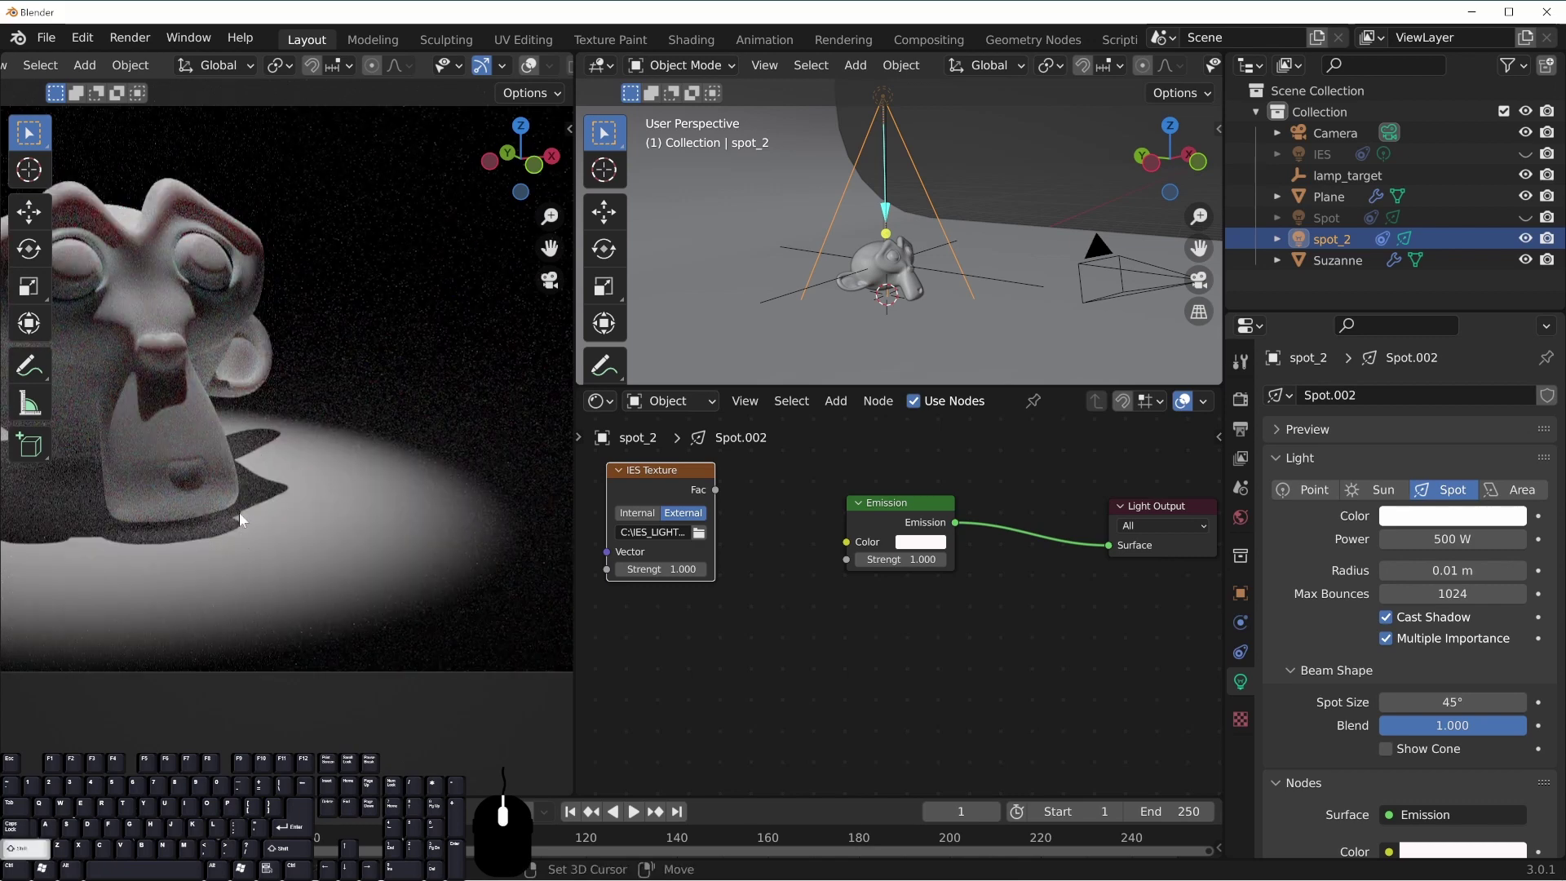
shift+middle_drag(238, 512, 281, 403)
shift+middle_drag(219, 483, 244, 436)
shift+middle_drag(140, 421, 404, 449)
shift+middle_drag(489, 316, 404, 468)
Hide spot_2 and show the IES light again to compare its falloff around the head
click(1524, 239)
click(1524, 154)
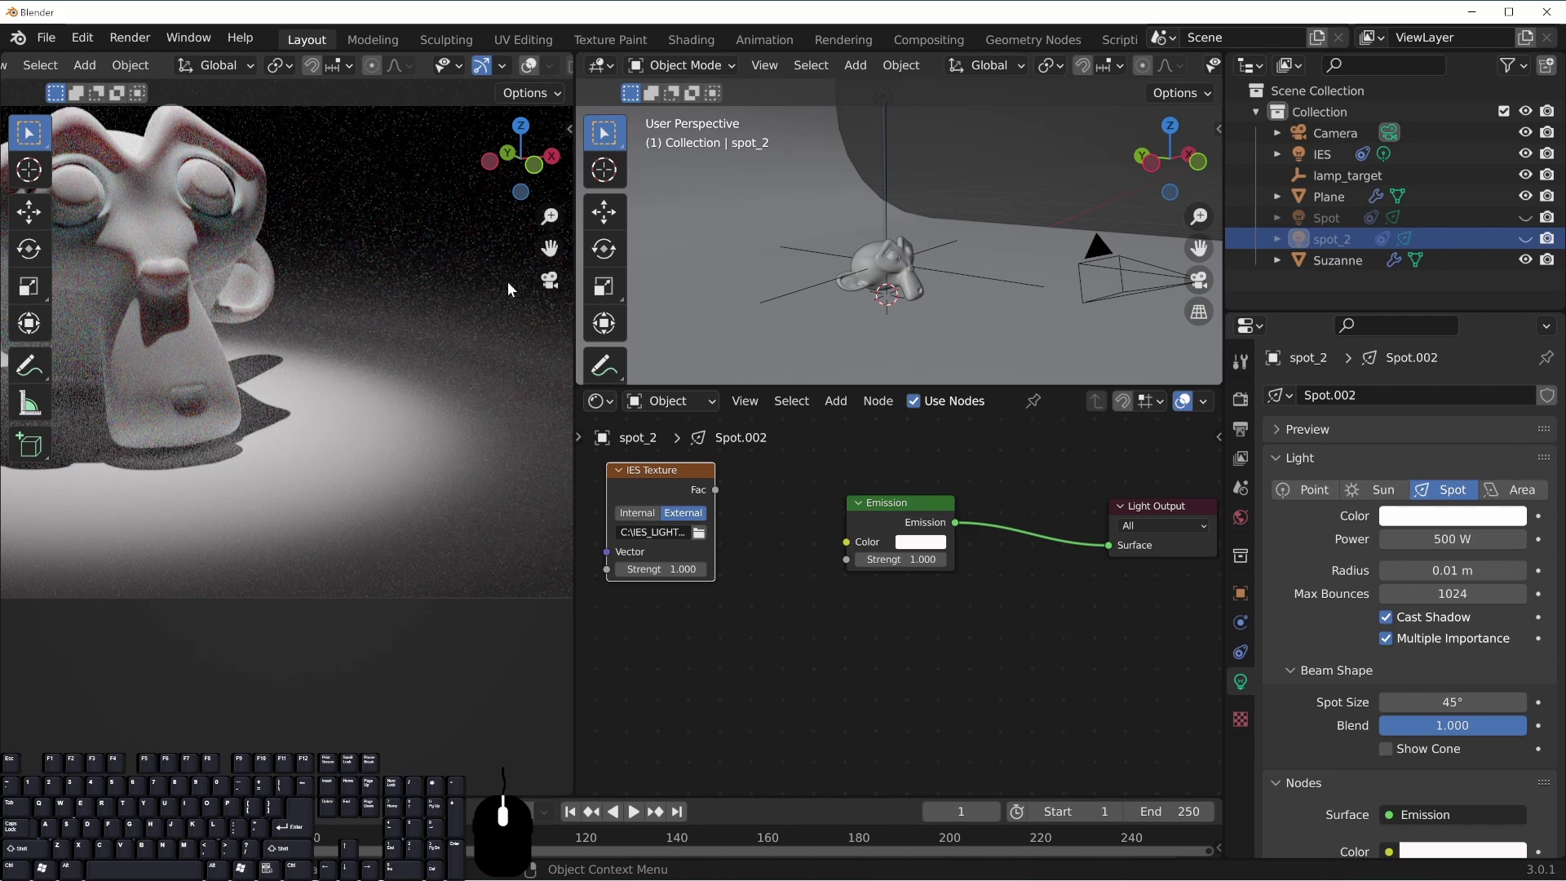
middle_drag(404, 404, 119, 339)
middle_drag(220, 378, 197, 419)
Select the IES light and bring its IES Texture and Emission nodes closer to the Light Output node
middle_drag(750, 625, 796, 632)
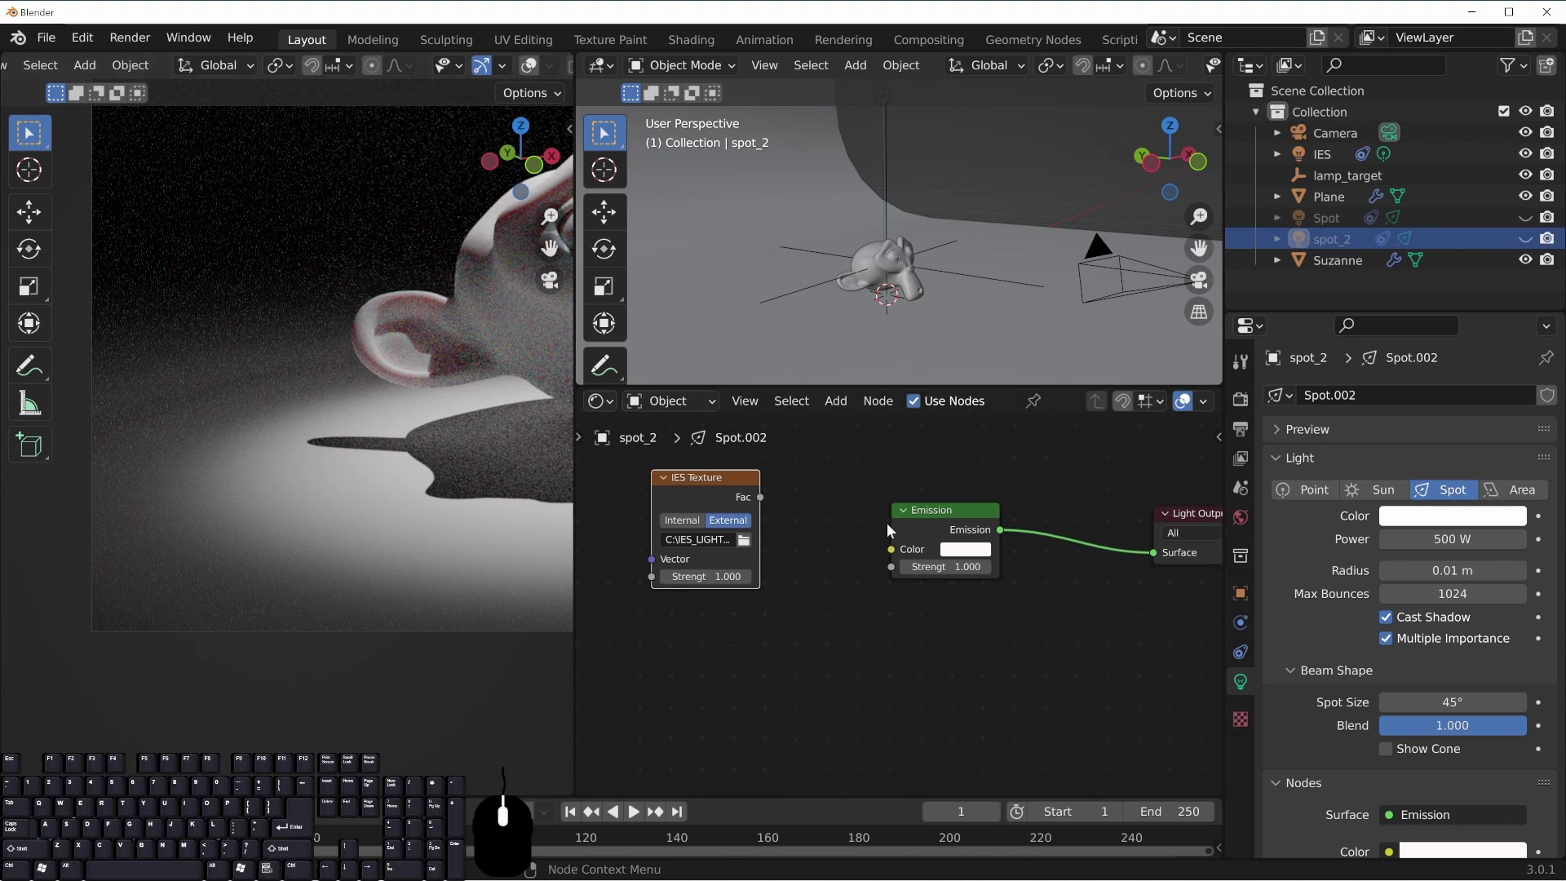
click(1323, 154)
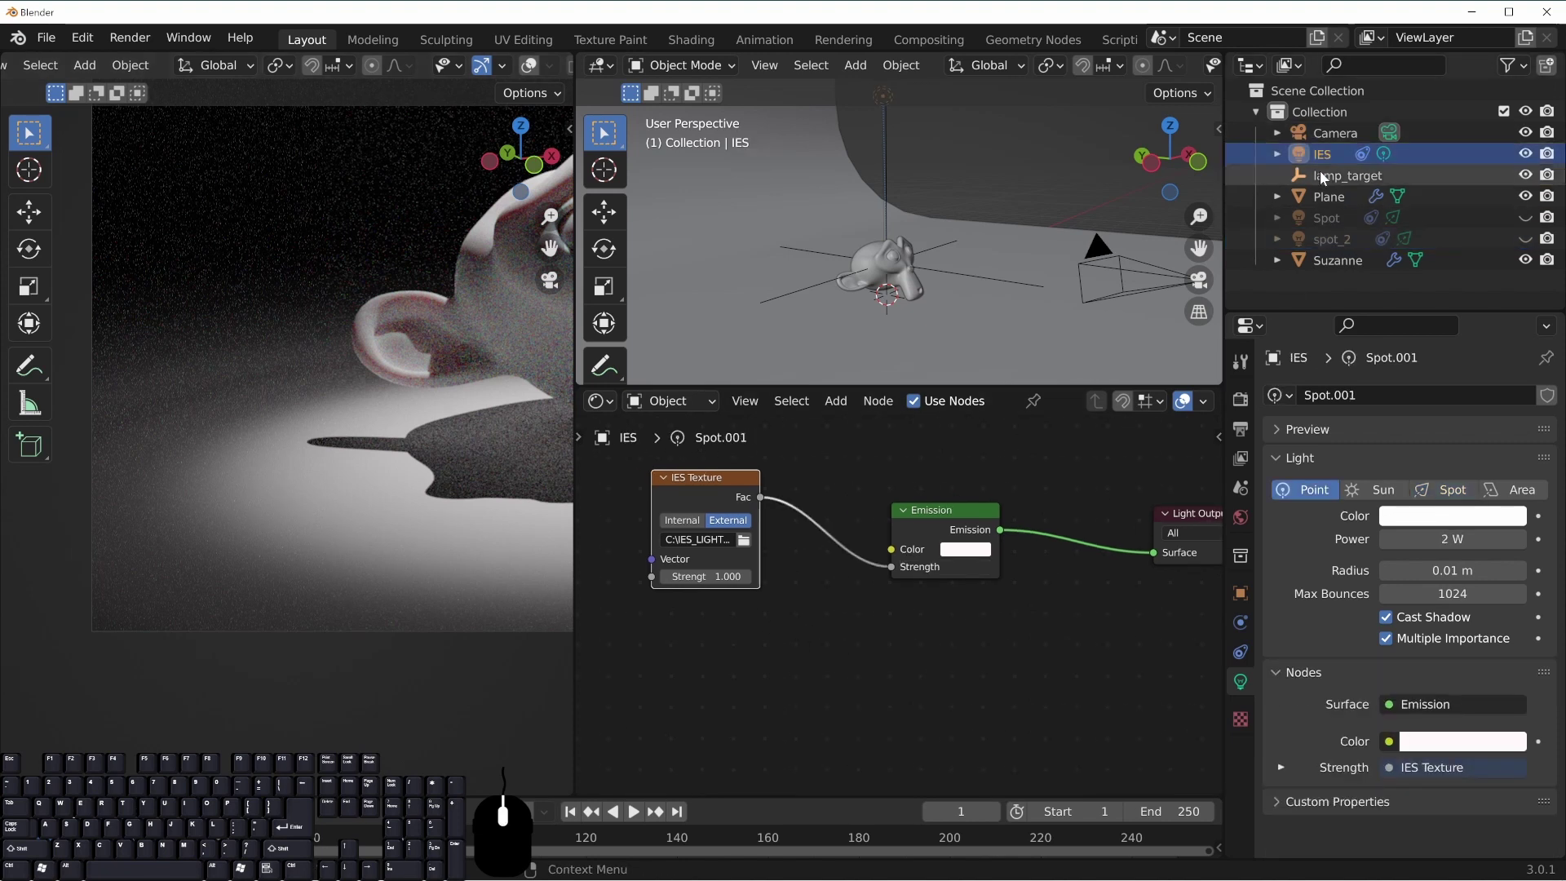
drag(716, 473, 803, 494)
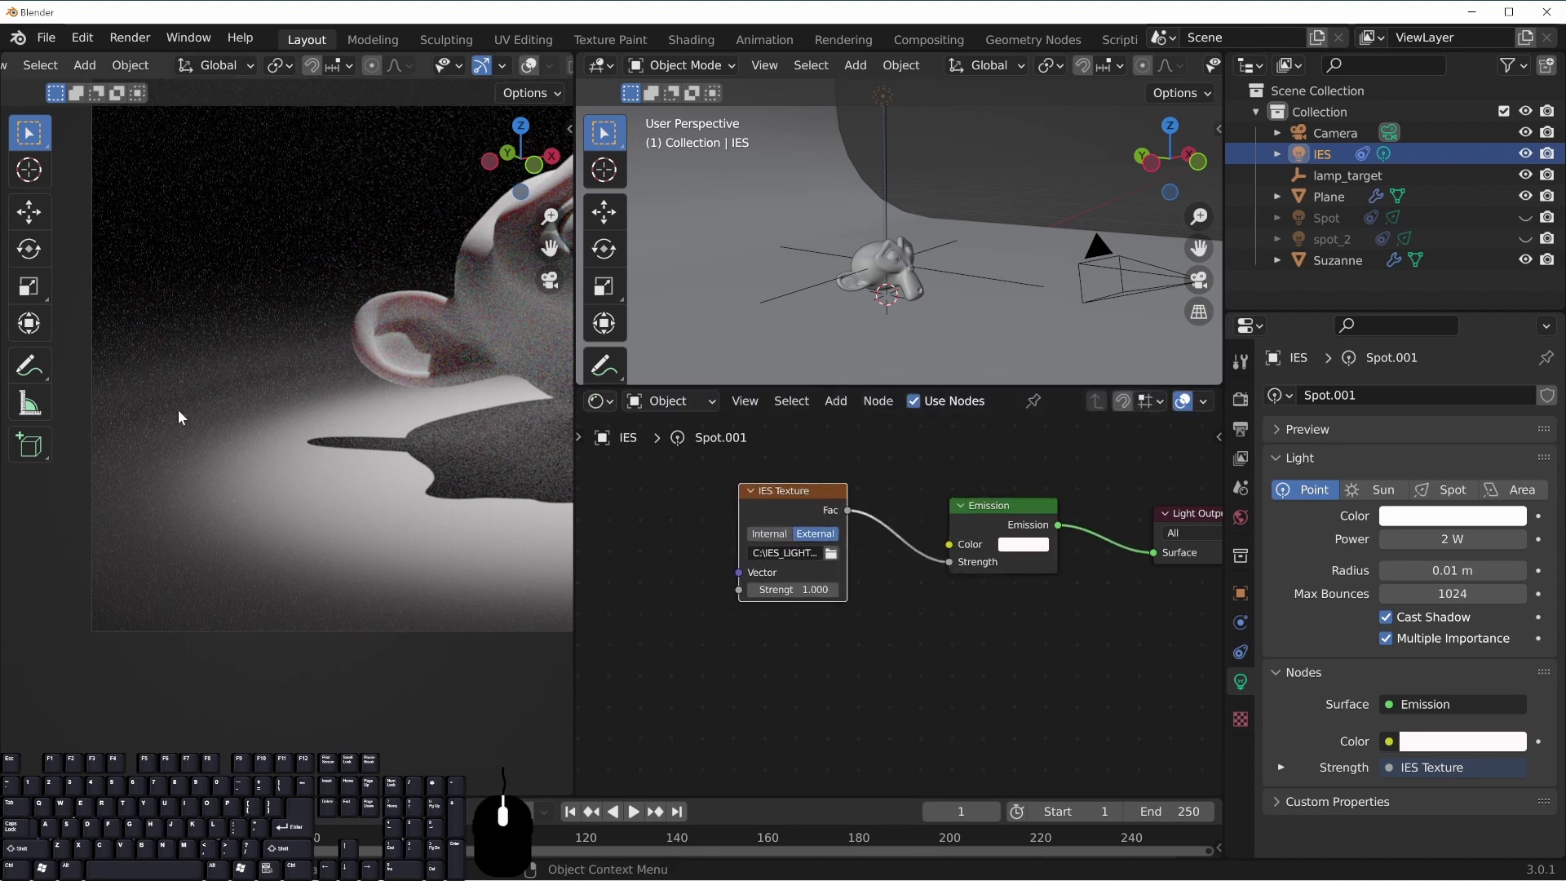
Move the IES light down and out to the camera's side of the monkey head
shift+middle_drag(266, 473, 135, 434)
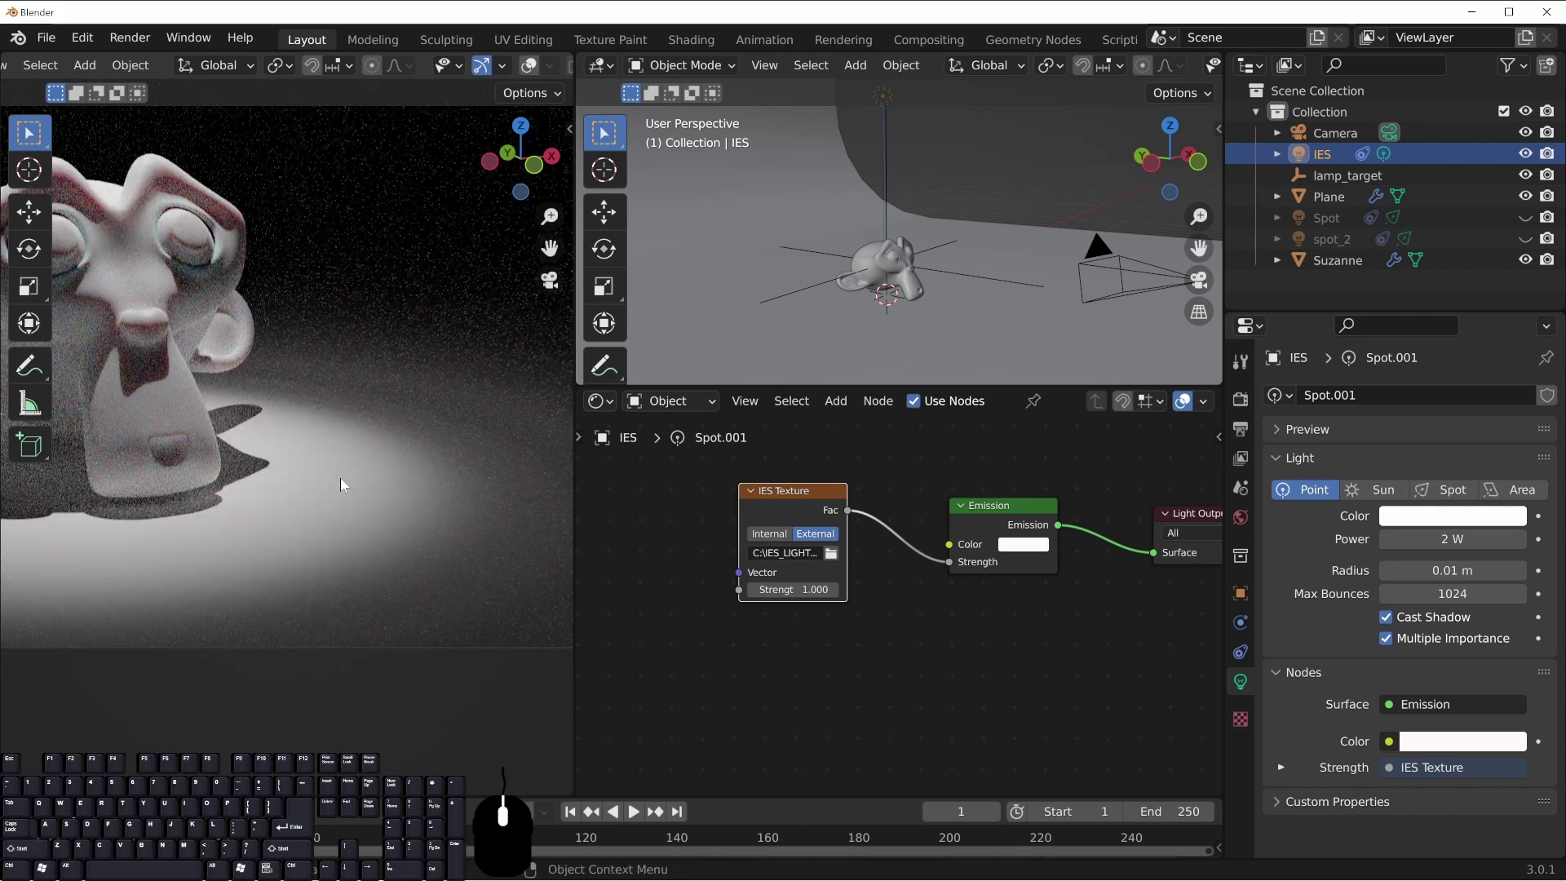
shift+middle_drag(326, 367, 531, 473)
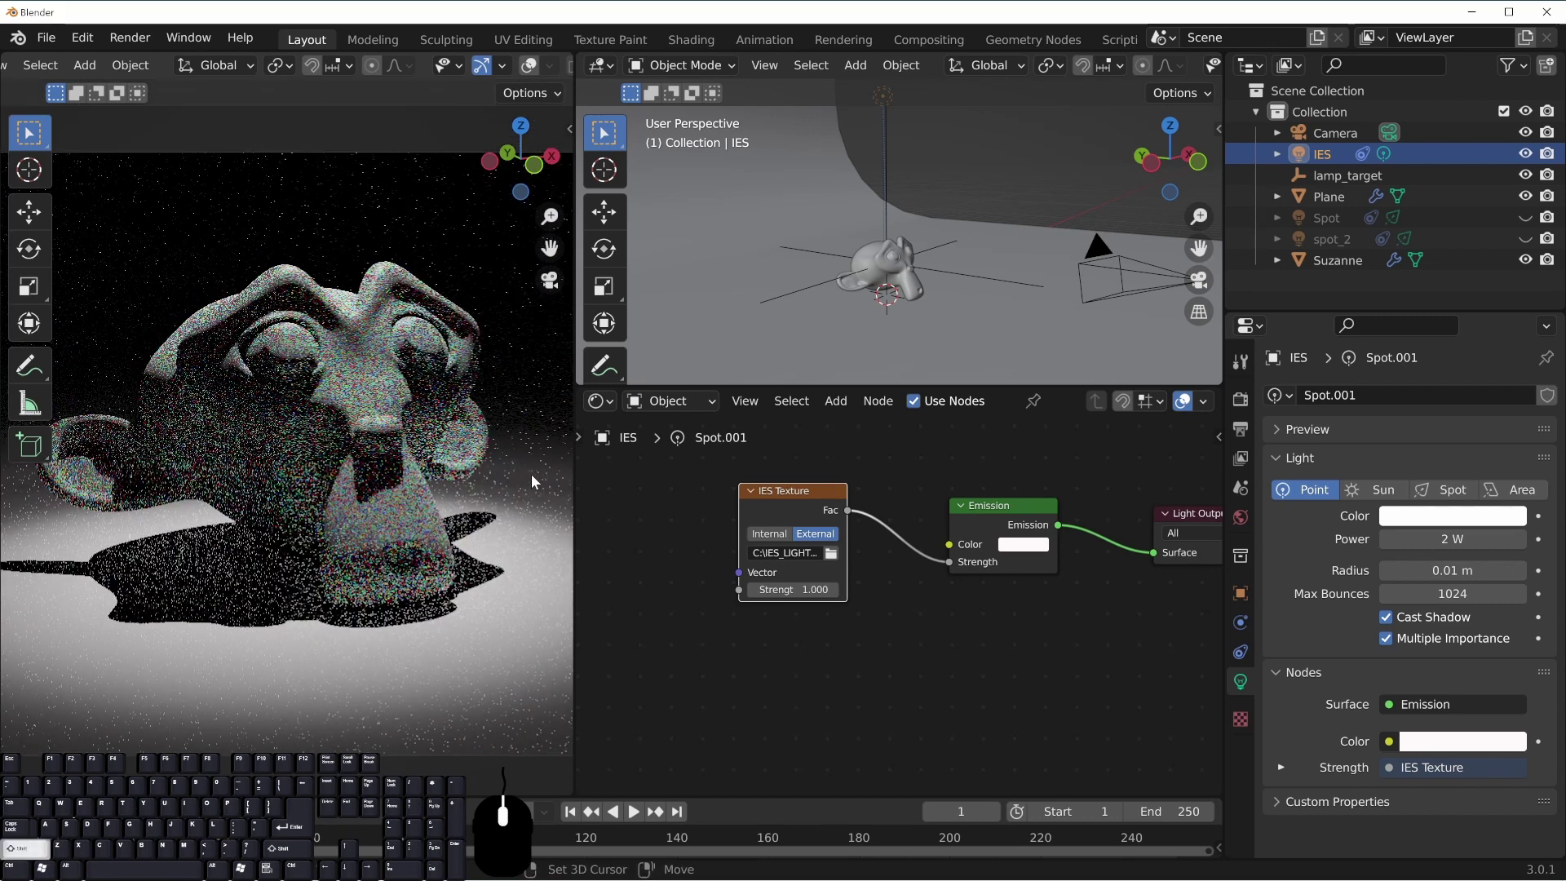
scroll(355, 424, down, 4)
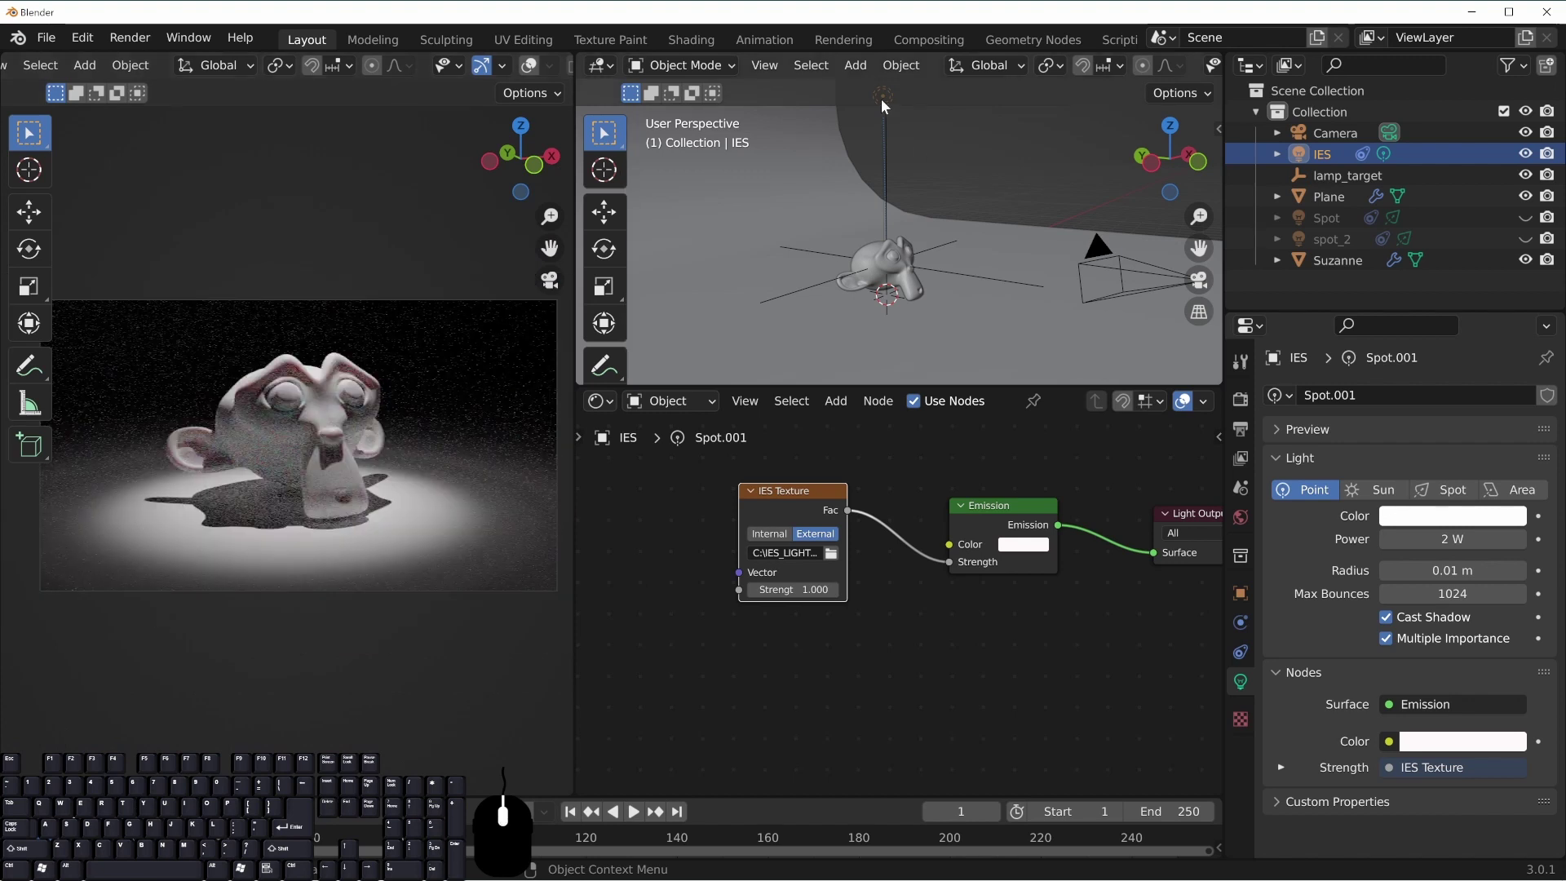
shift+middle_drag(882, 96, 821, 159)
key(g)
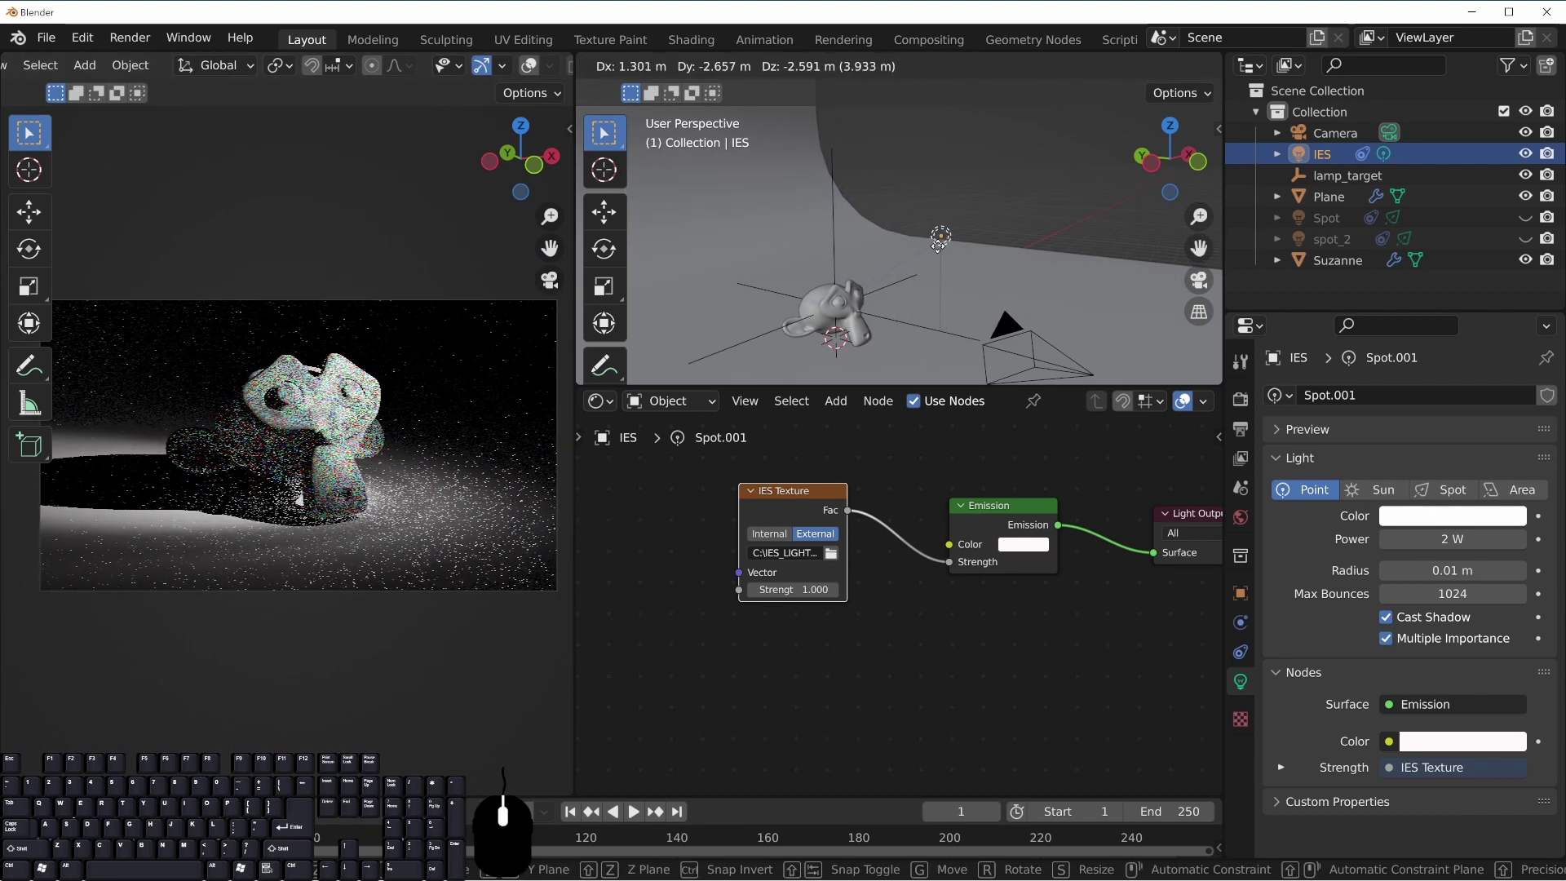
click(940, 247)
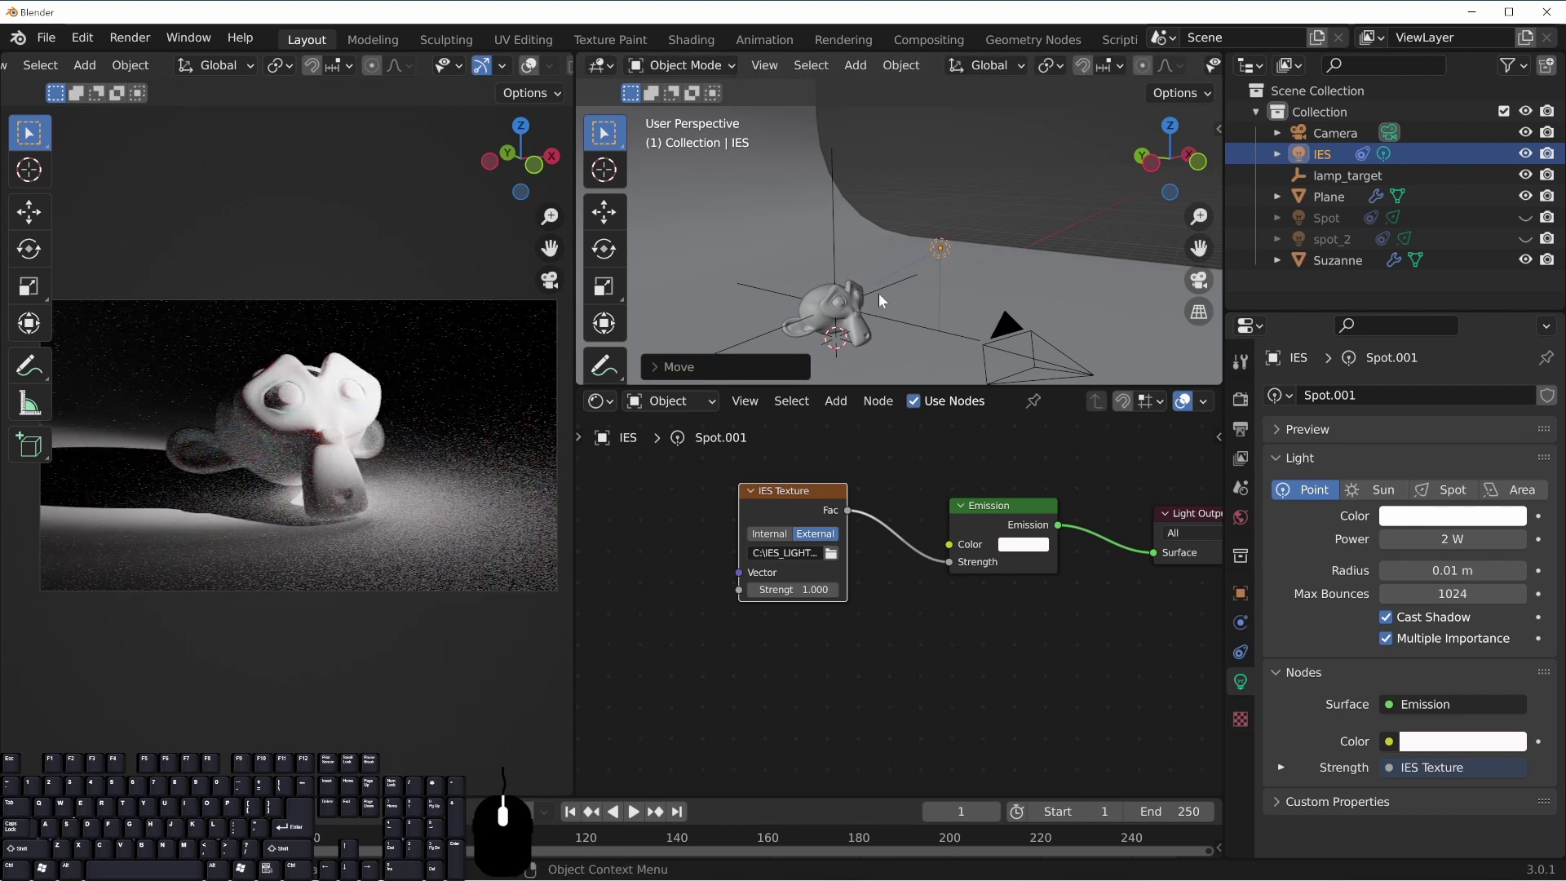
Move the IES light a little higher and farther from the monkey head on the camera's side
key(g)
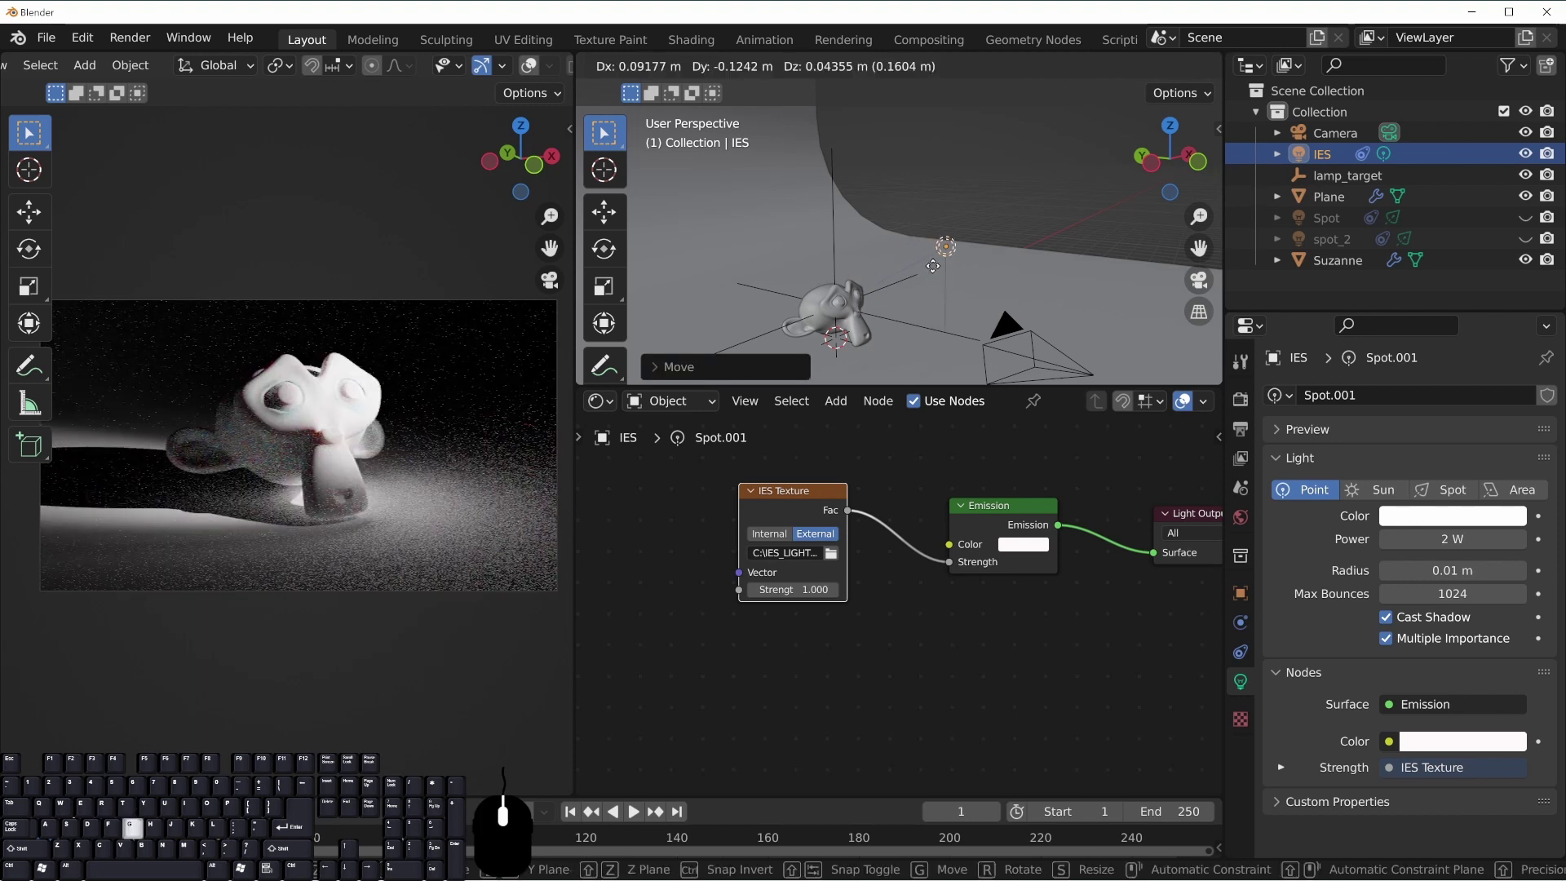
click(968, 252)
click(872, 645)
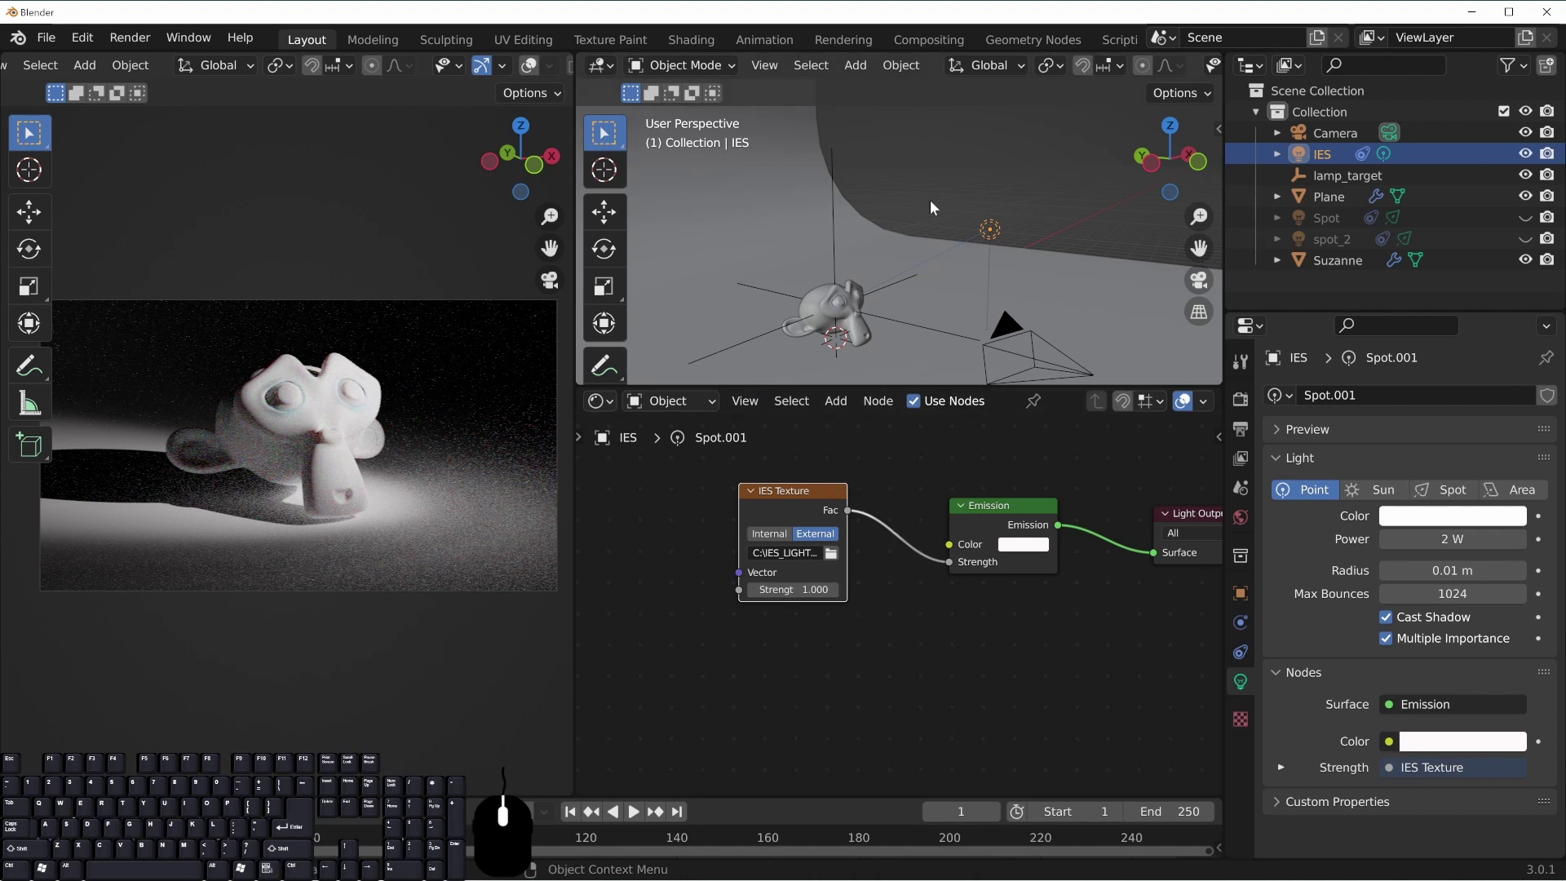
Shift the IES Texture node away from Emission and add a Math node set to Multiply between them, below the link
drag(775, 509, 739, 481)
click(923, 590)
middle_drag(859, 543, 764, 527)
key(shift+a)
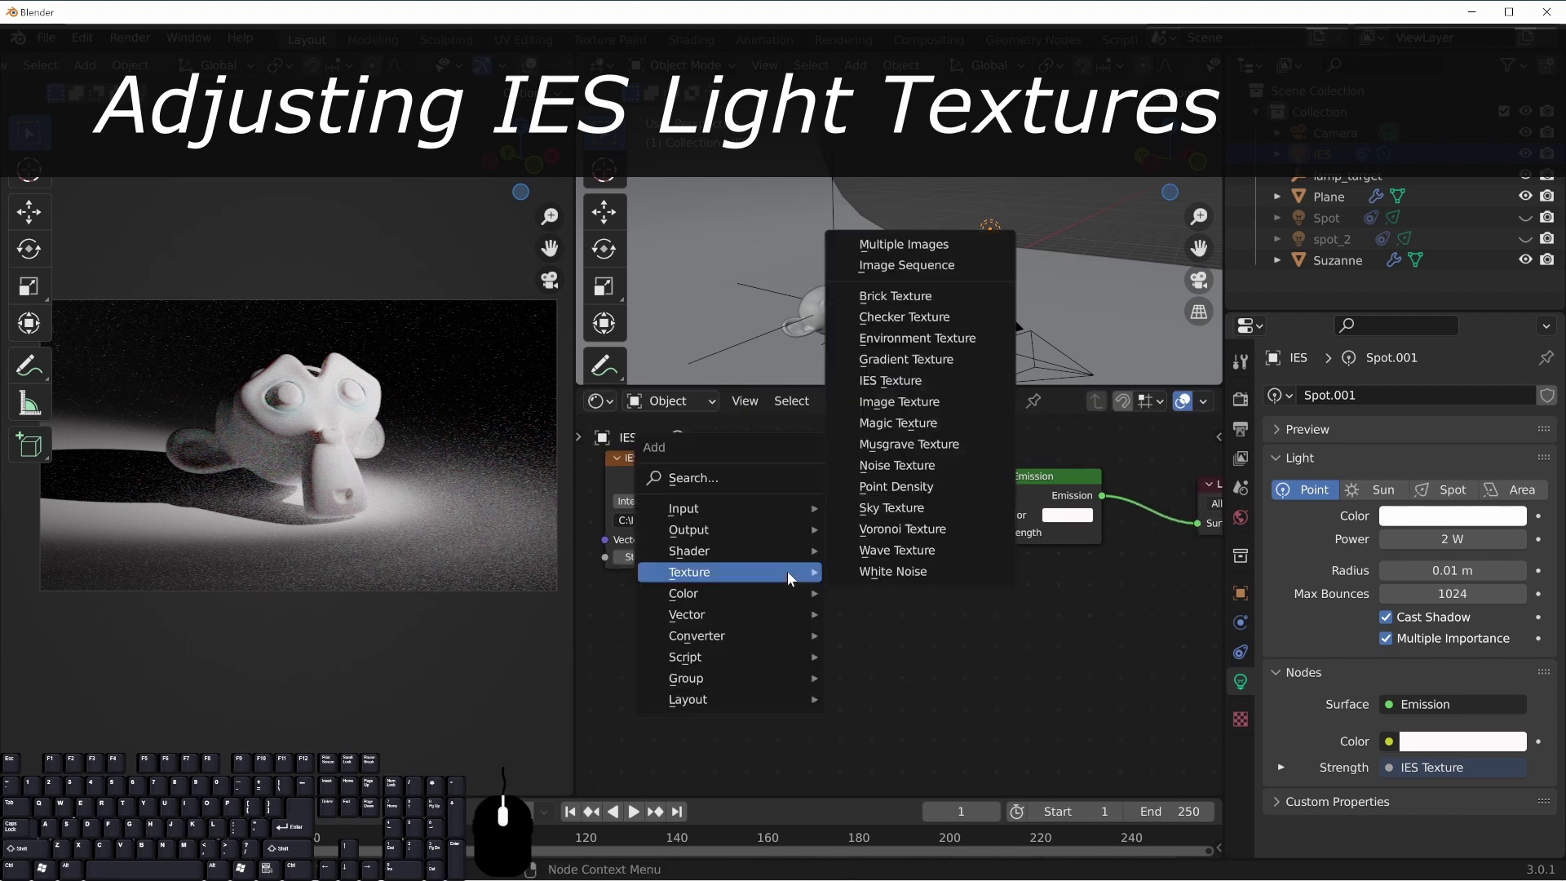
click(709, 479)
text(math)
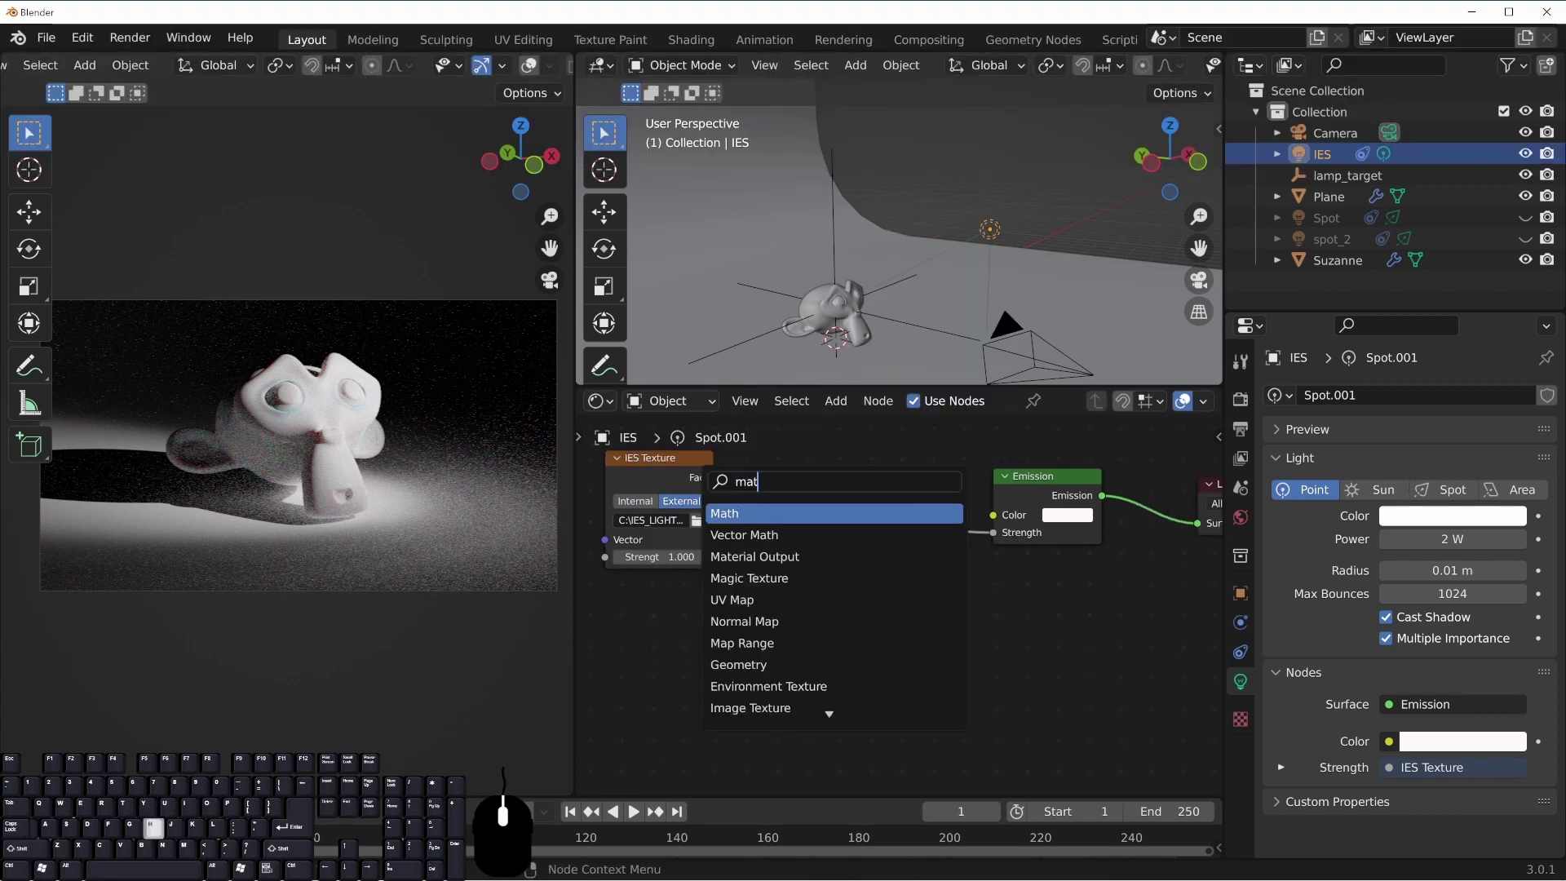
key(Return)
click(779, 543)
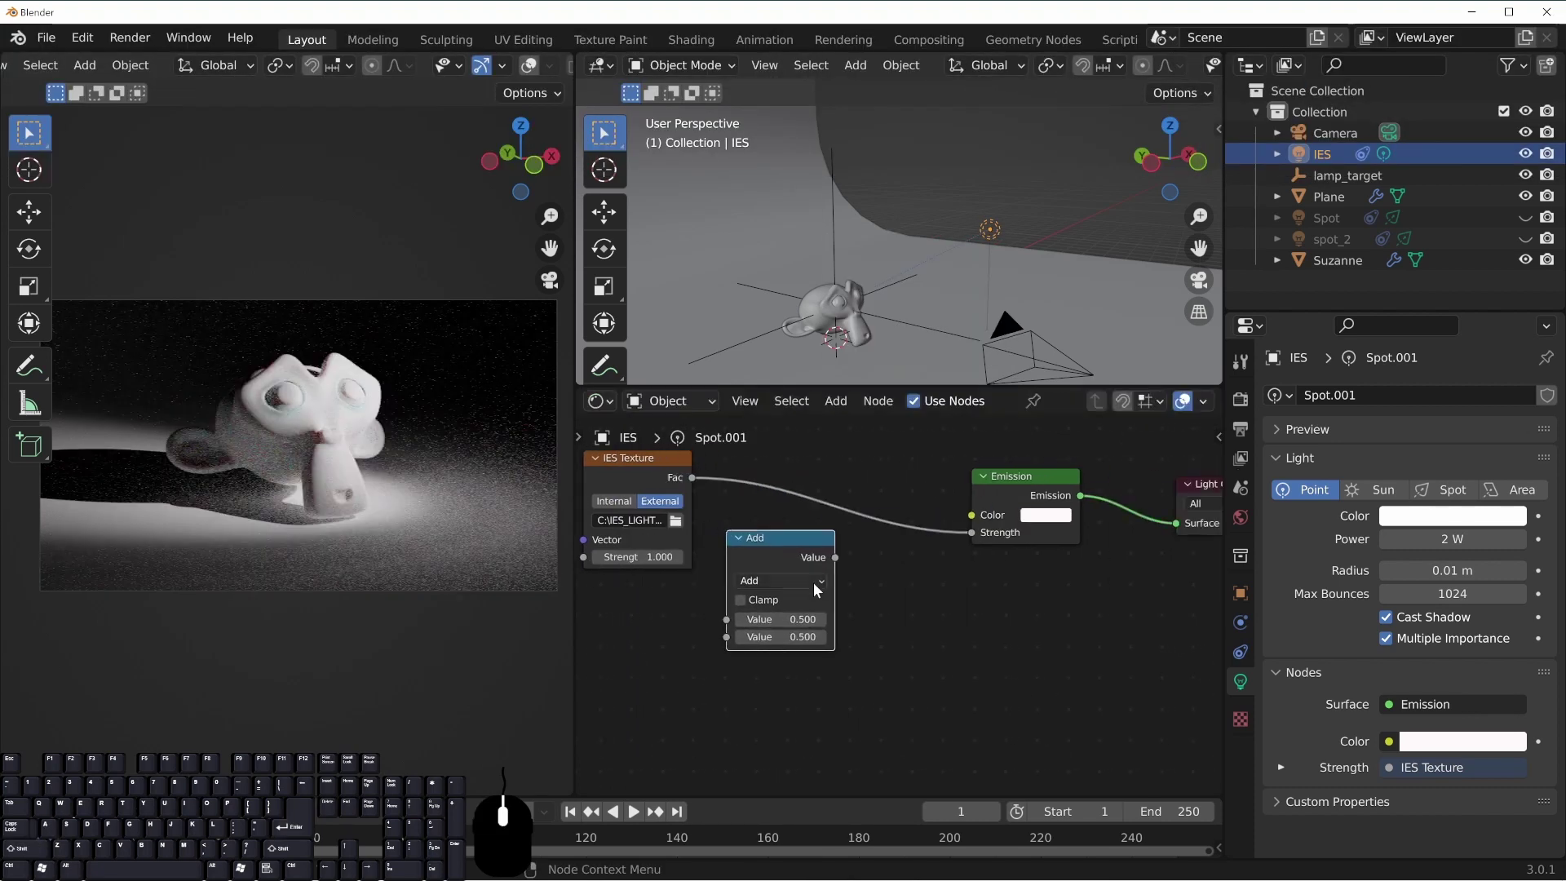
click(807, 580)
click(760, 657)
drag(774, 554, 796, 555)
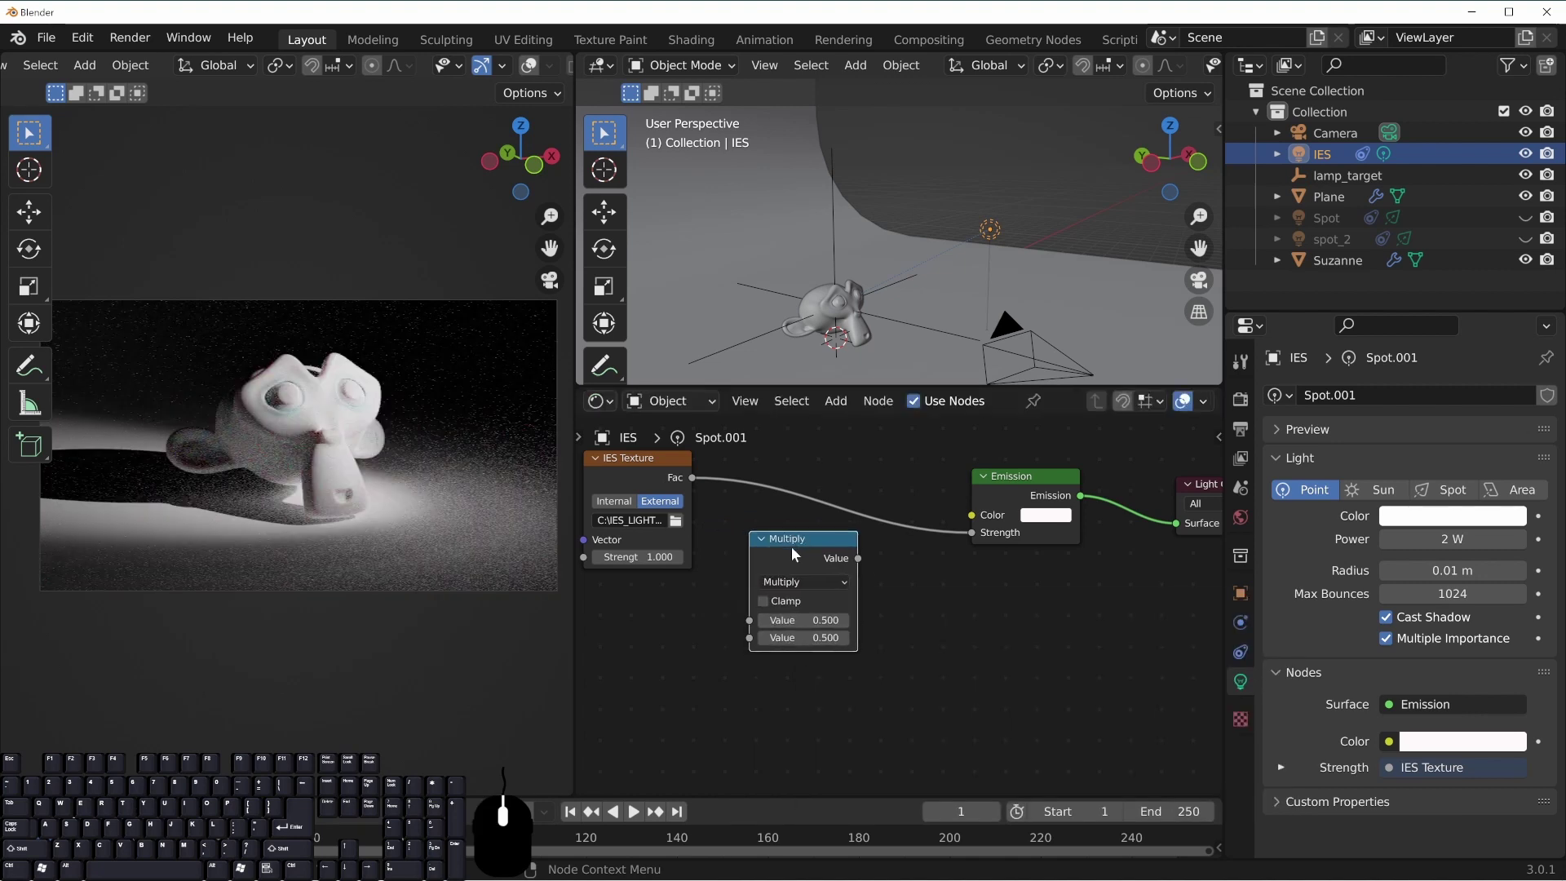
Connect IES Texture's Fac to both Multiply values and the result to Emission Strength, placing Multiply between the two nodes
drag(691, 477, 743, 649)
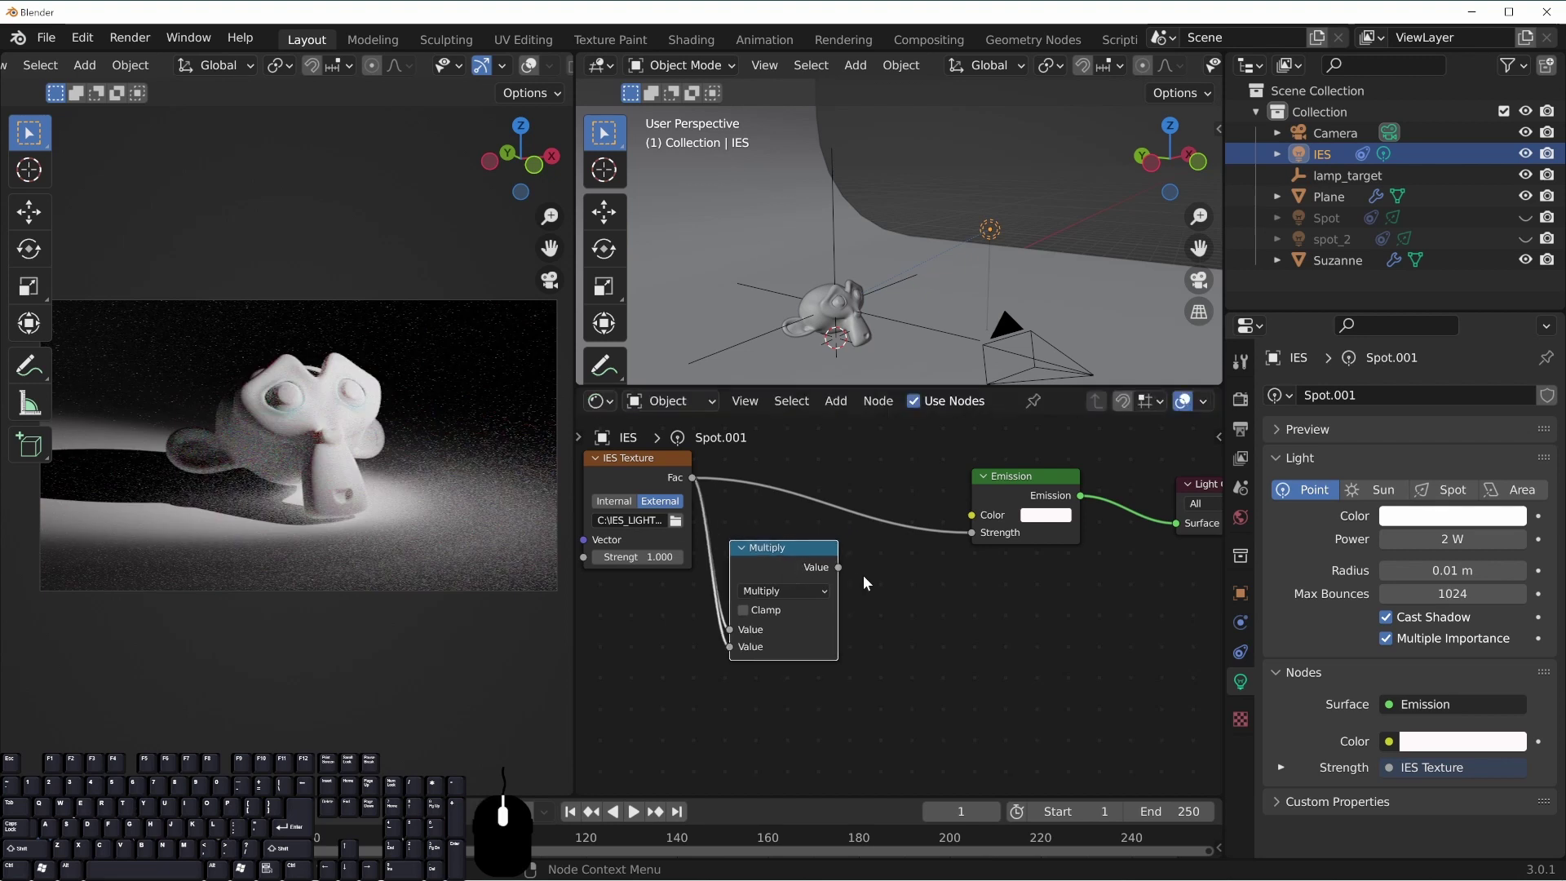
drag(840, 569, 971, 533)
drag(771, 547, 817, 469)
Lower the IES light's power to 0.1 W and further down to 0.01 W
click(1435, 538)
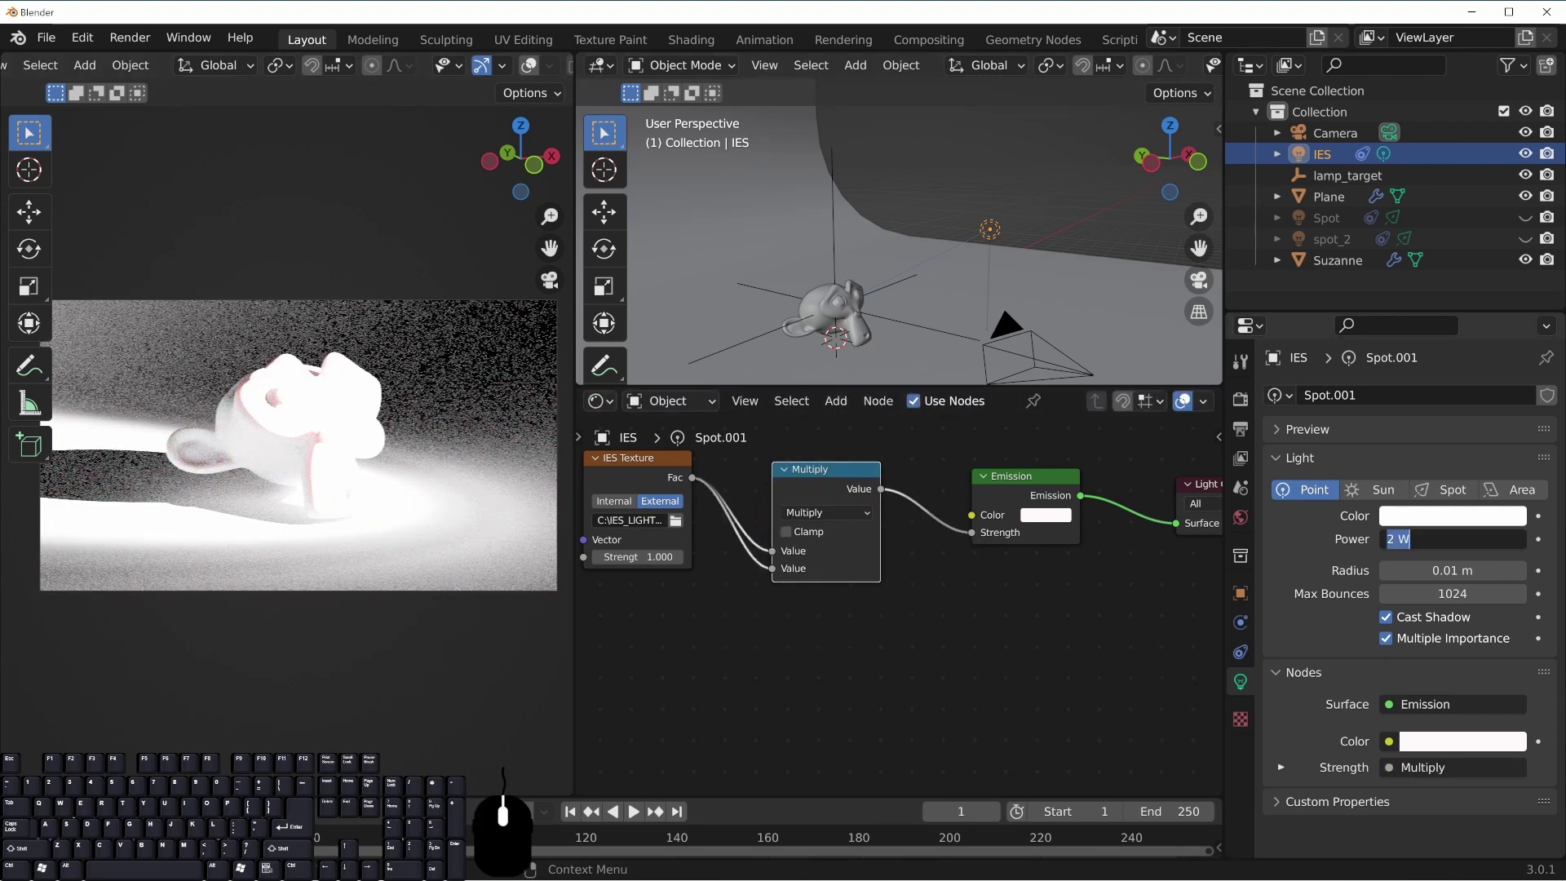
text(.1)
key(Return)
click(1472, 540)
text(.01)
key(Return)
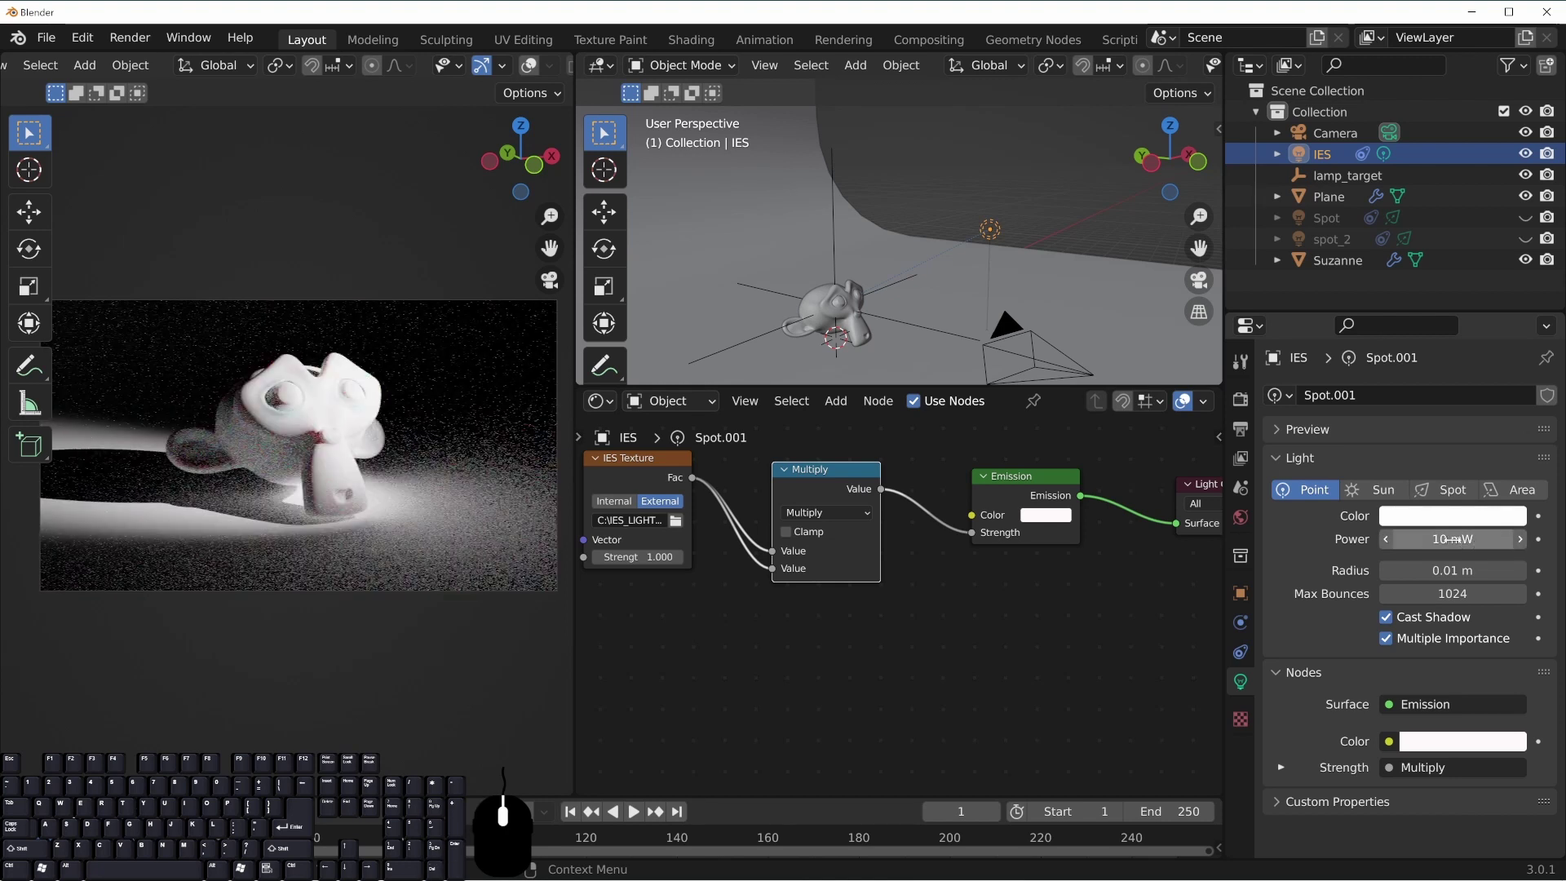
Shift IES Texture and Multiply away from Emission and insert a duplicate of Multiply into the link before Emission
click(906, 643)
middle_drag(880, 610, 1056, 629)
drag(816, 481, 617, 494)
drag(968, 505, 721, 495)
key(shift+d)
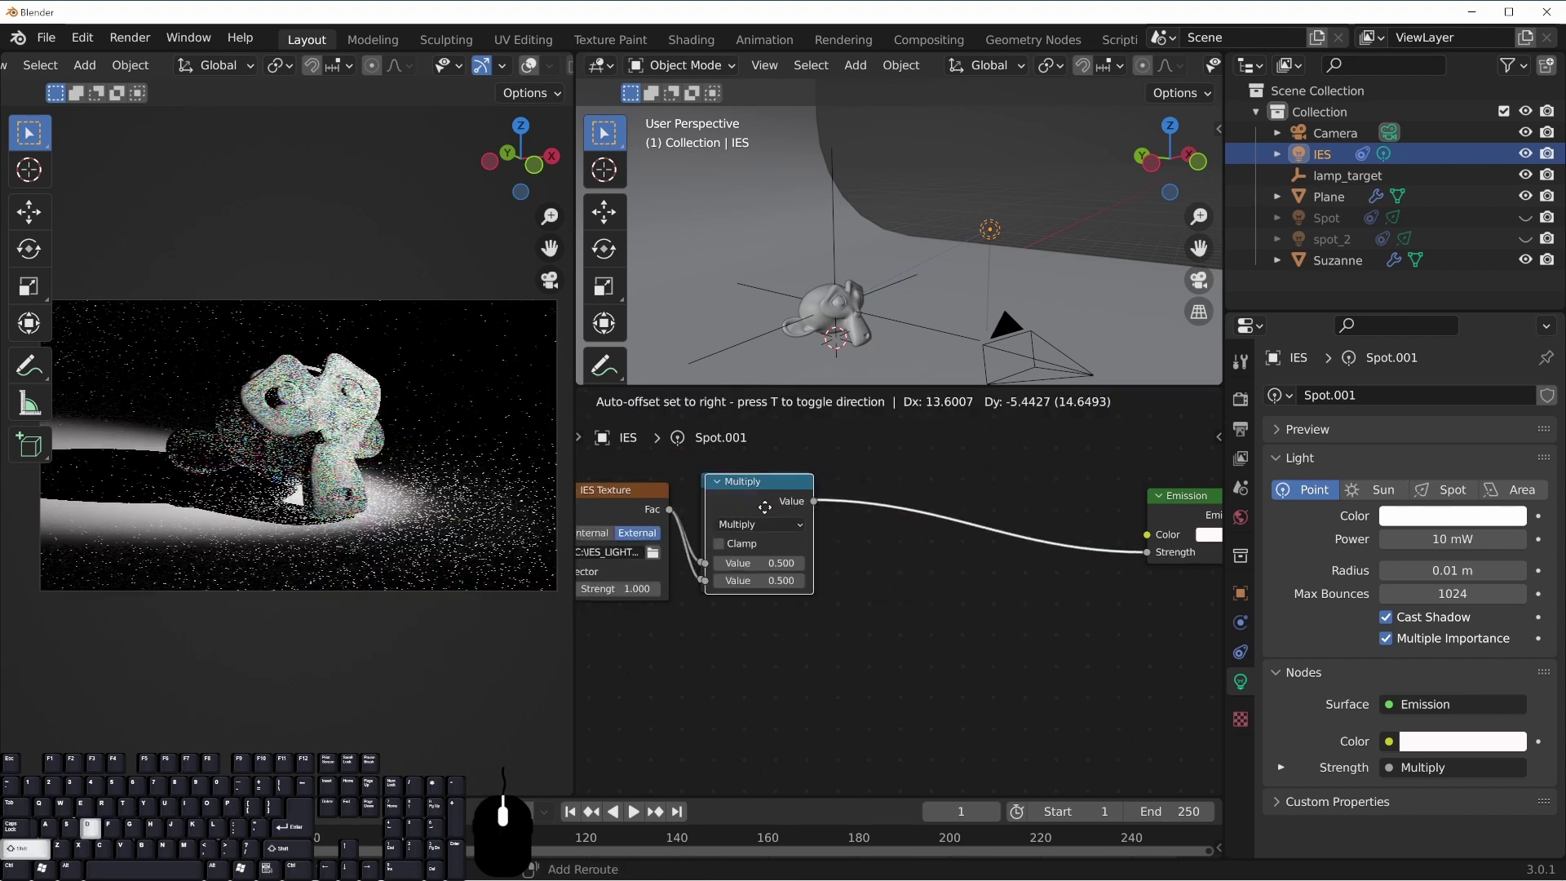
click(891, 485)
Set the second Multiply node's lower value to 0.01 and the IES light's power to 1 W
click(943, 568)
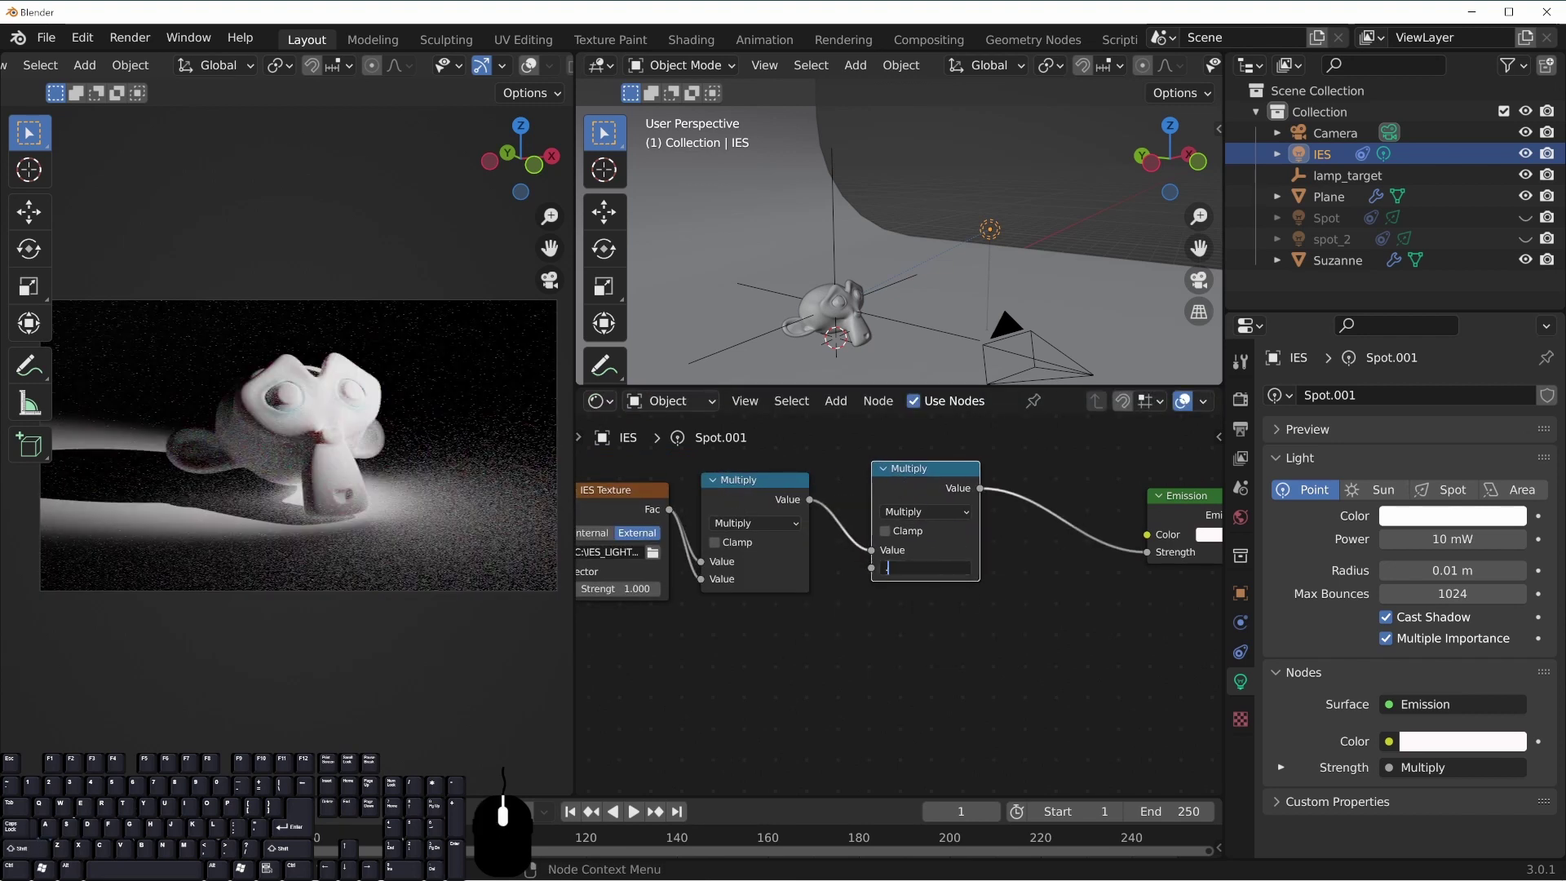
text(0.1)
key(Return)
click(1423, 539)
text(1)
key(Return)
click(925, 567)
key(Return)
mouse_move(935, 571)
shift+mouse_down()
mouse_move(912, 571)
mouse_move(933, 575)
shift+mouse_up()
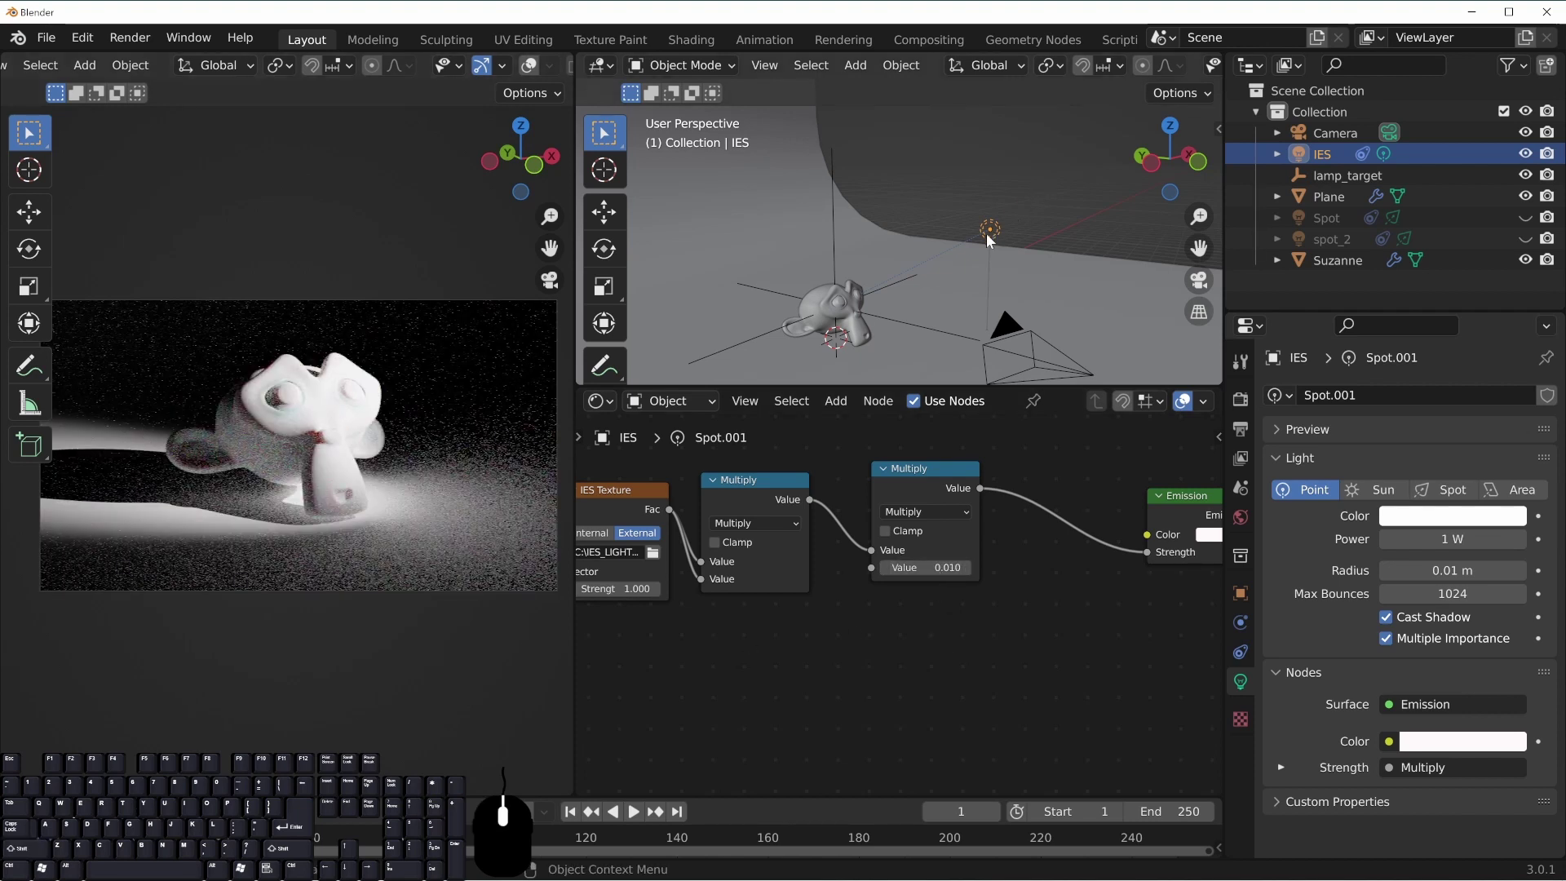
Move the IES light higher and farther away from the monkey head, out past the camera
middle_drag(971, 285, 954, 269)
key(g)
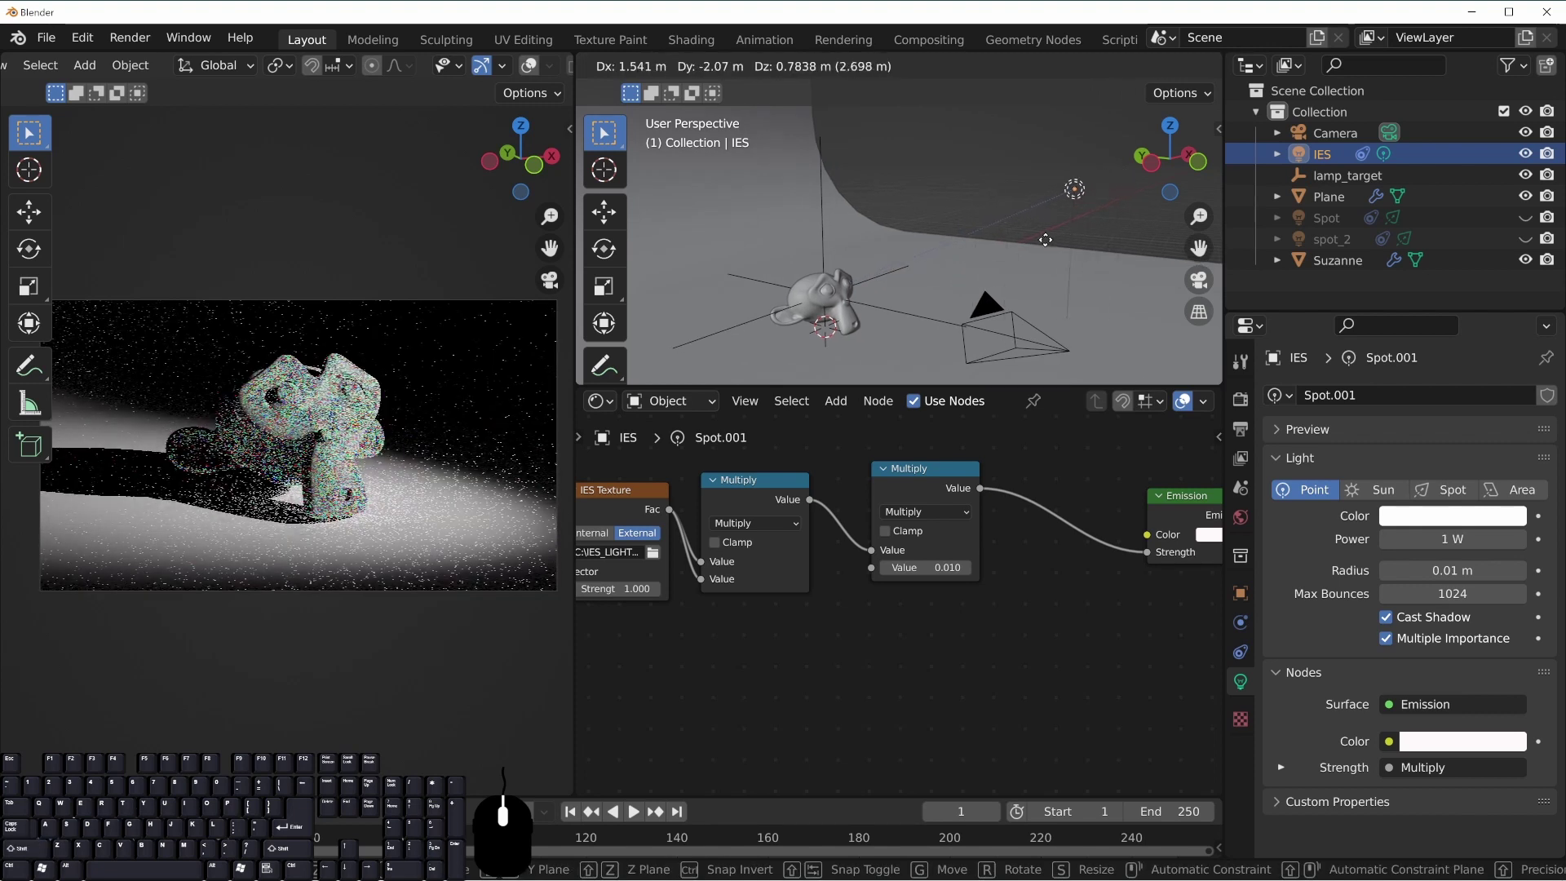
click(1044, 245)
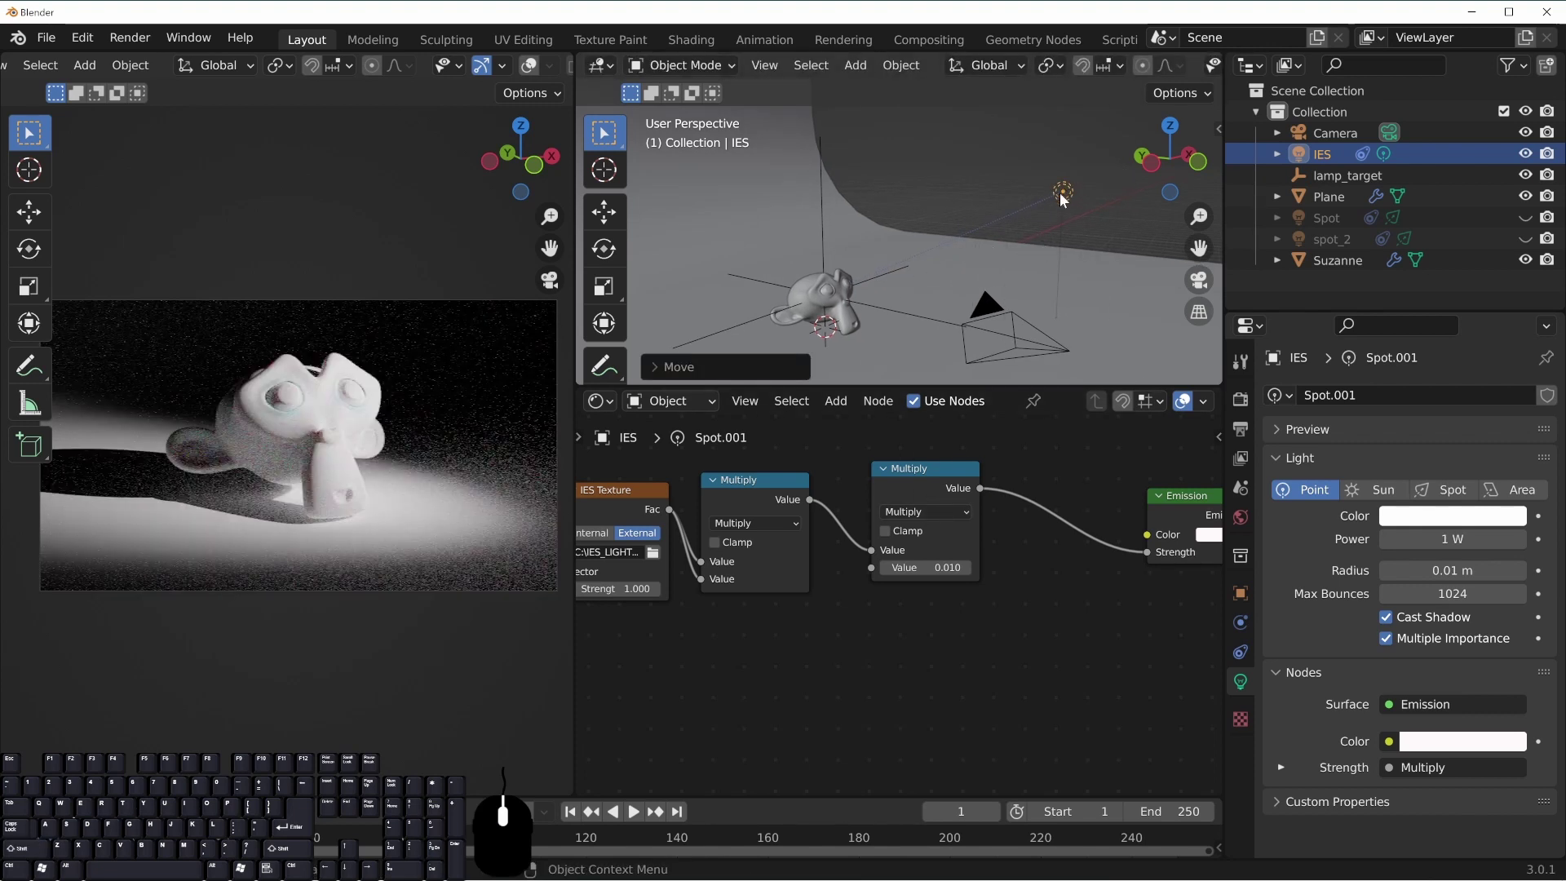
Rearrange the IES Texture, both Multiply and the Emission nodes into an evenly spaced row leading to Light Output
click(786, 658)
middle_drag(720, 612, 820, 610)
drag(749, 504, 696, 491)
drag(858, 473, 866, 371)
middle_drag(859, 407, 859, 469)
drag(874, 463, 805, 547)
drag(703, 546, 717, 537)
drag(1017, 529, 1013, 511)
middle_drag(1086, 629, 877, 615)
drag(835, 510, 855, 535)
middle_drag(985, 591, 864, 578)
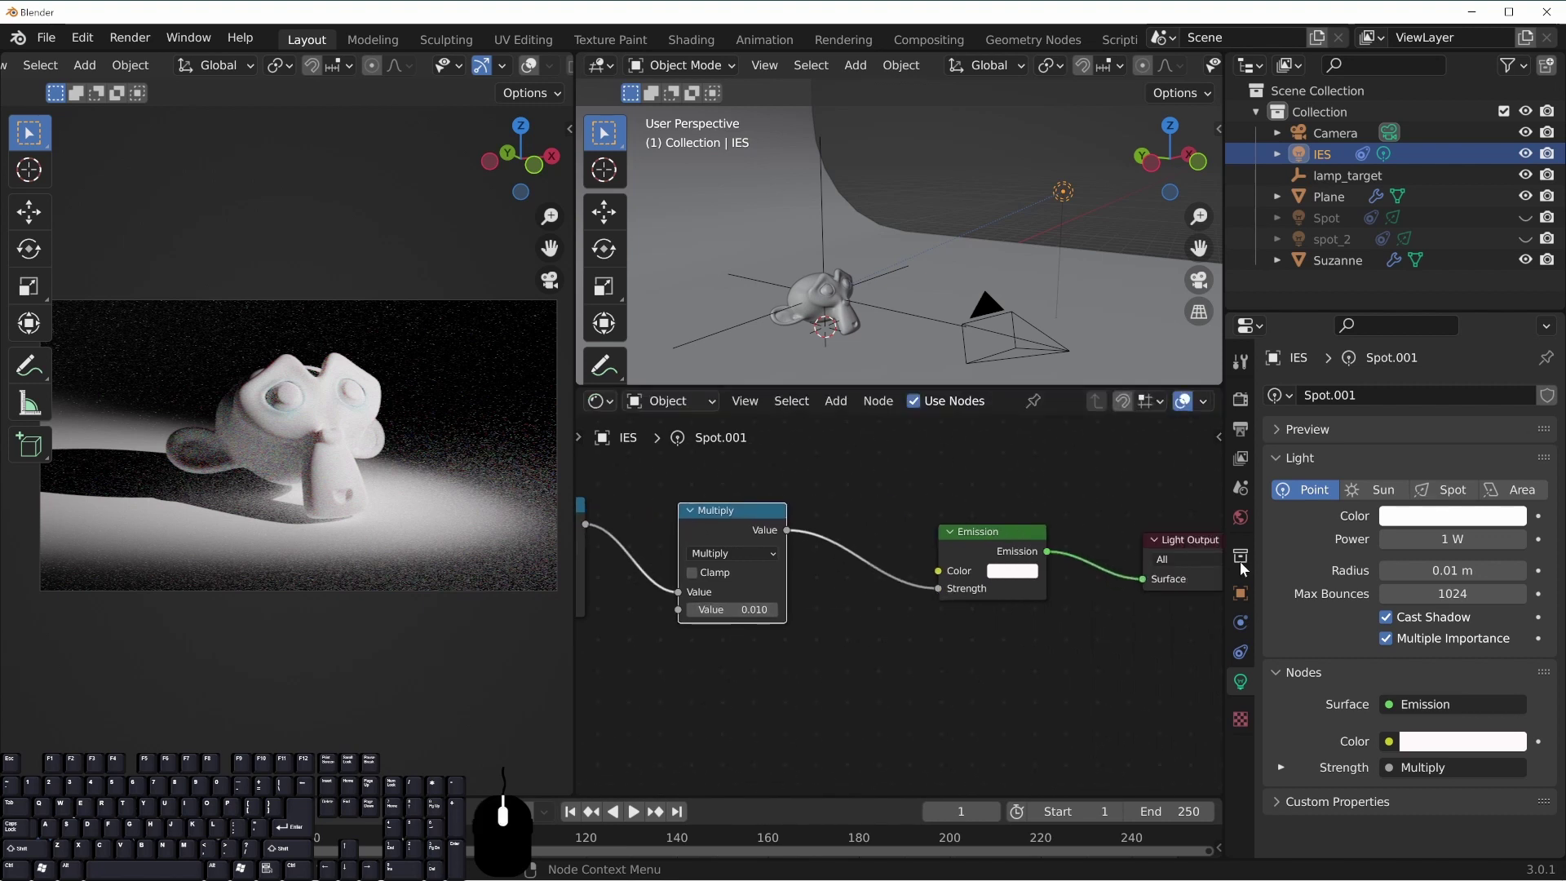
click(1427, 539)
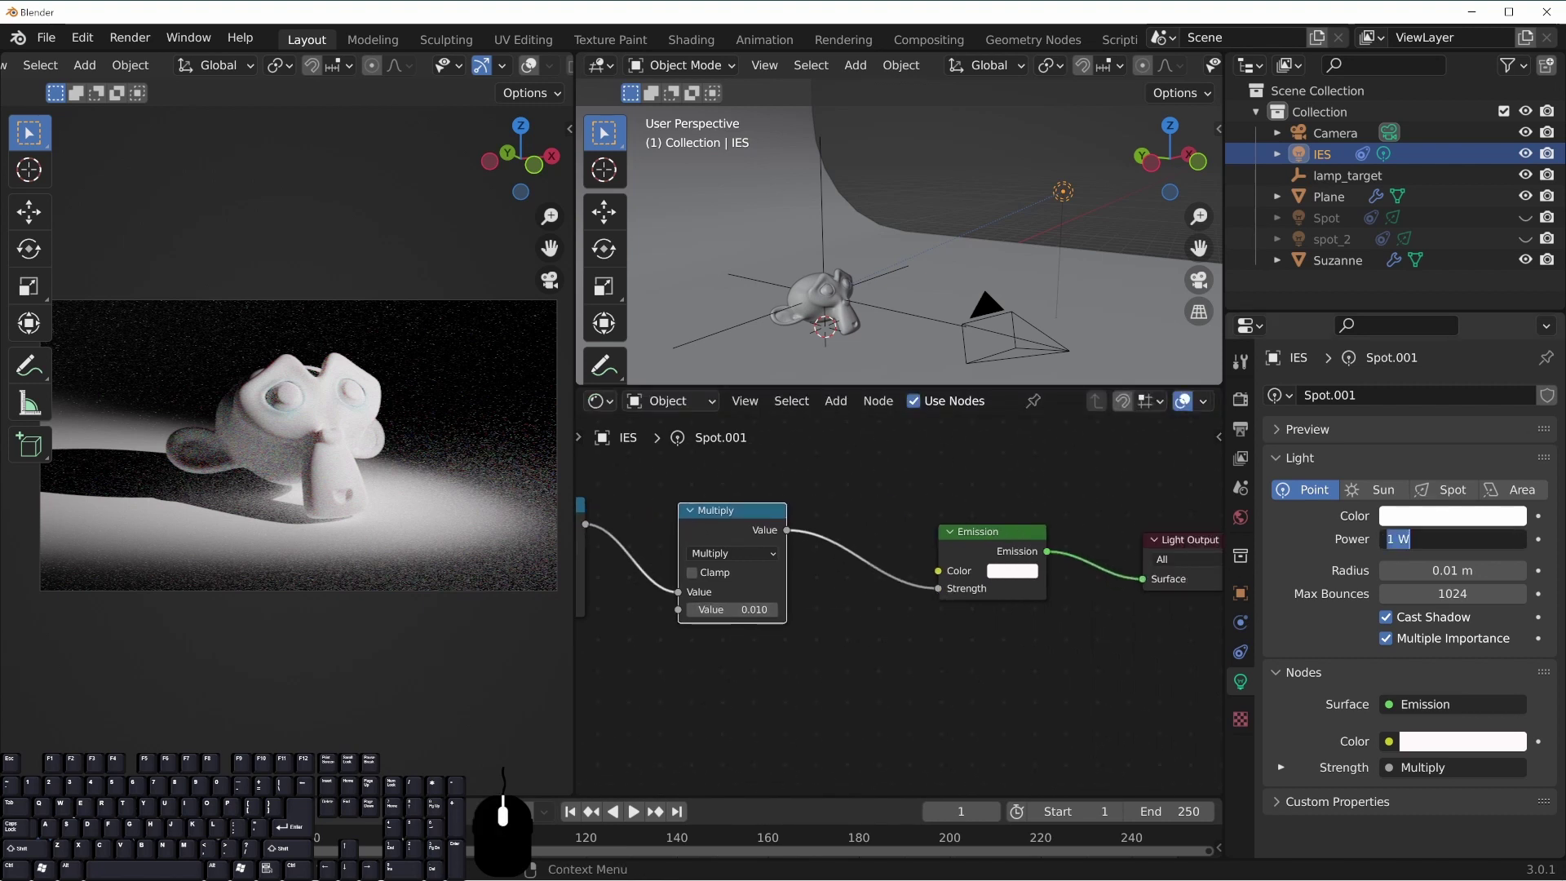
key(Return)
Load defined.ies from the ies-lights-pack folder into the IES Texture node
middle_drag(629, 657, 967, 626)
click(769, 540)
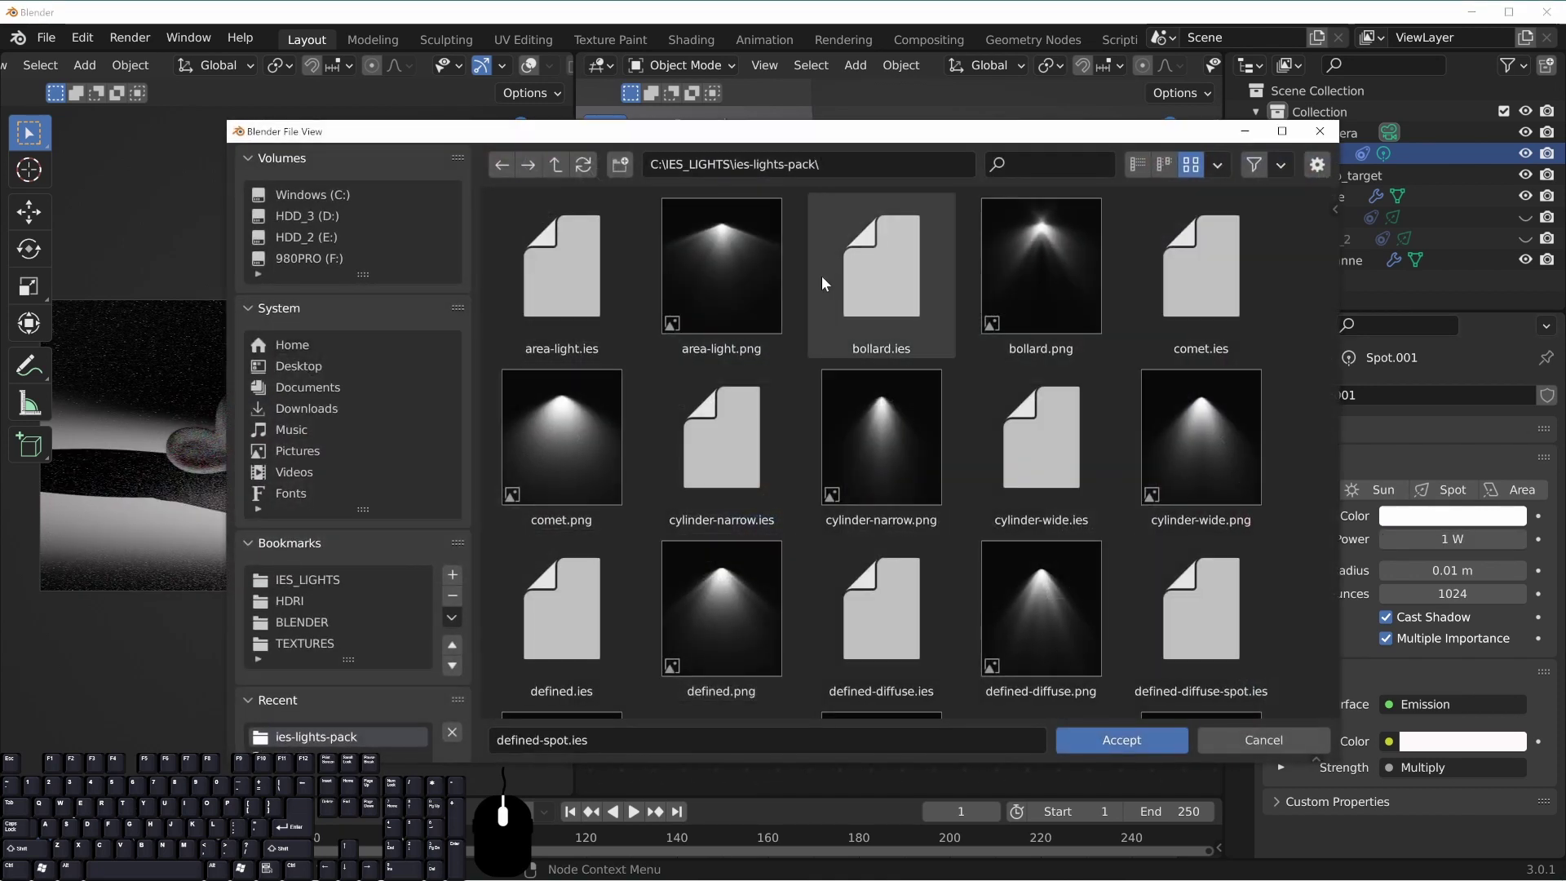
double_click(551, 632)
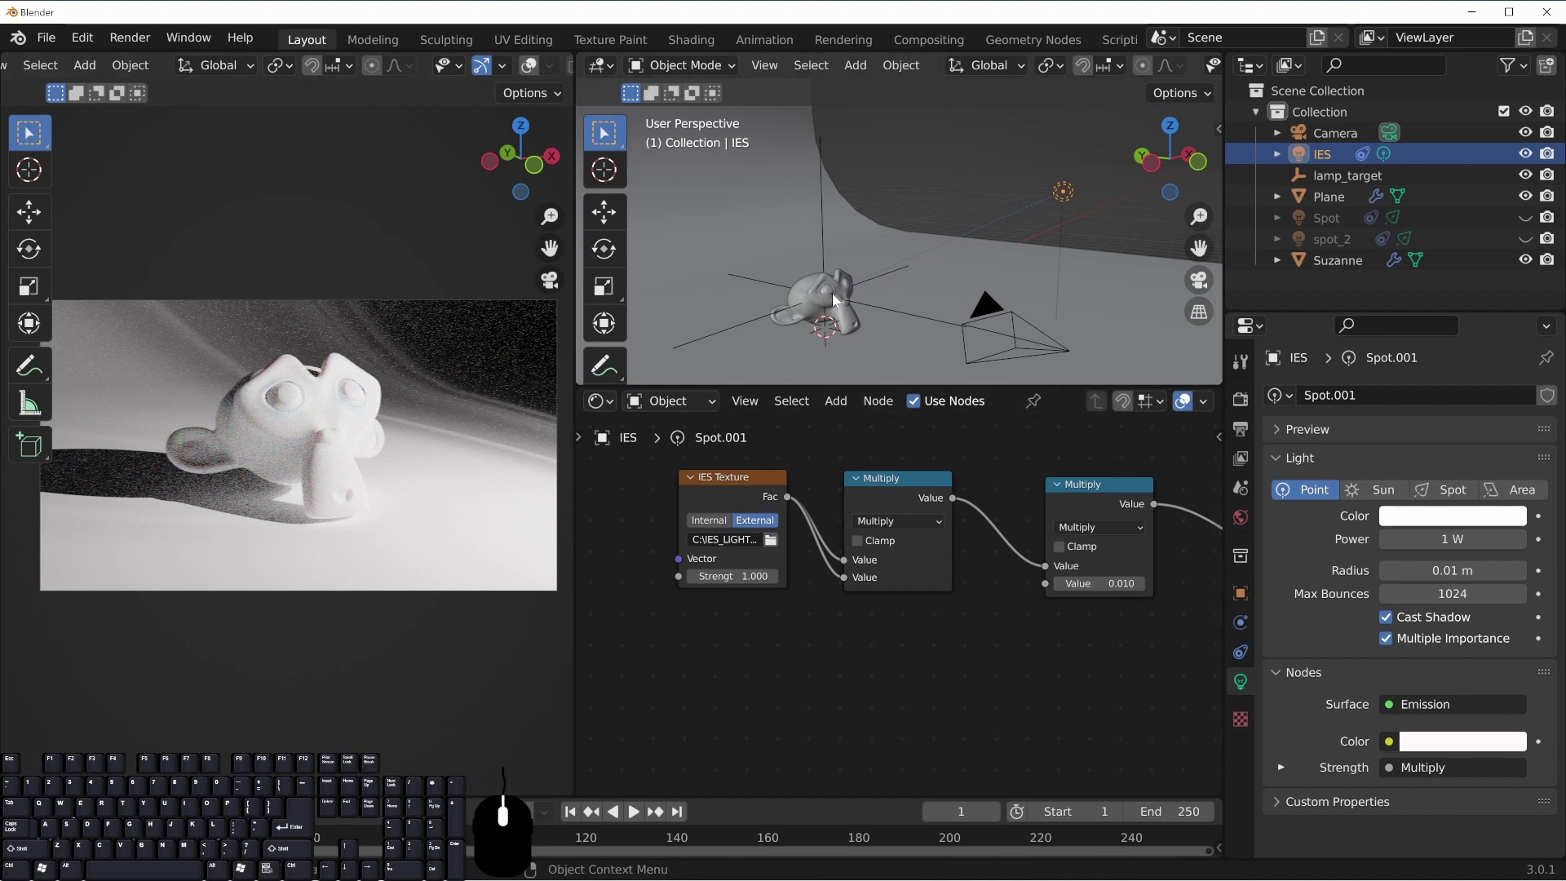
Try a value of 0.05 in the second Multiply node and reduce it to 0.005
click(1099, 583)
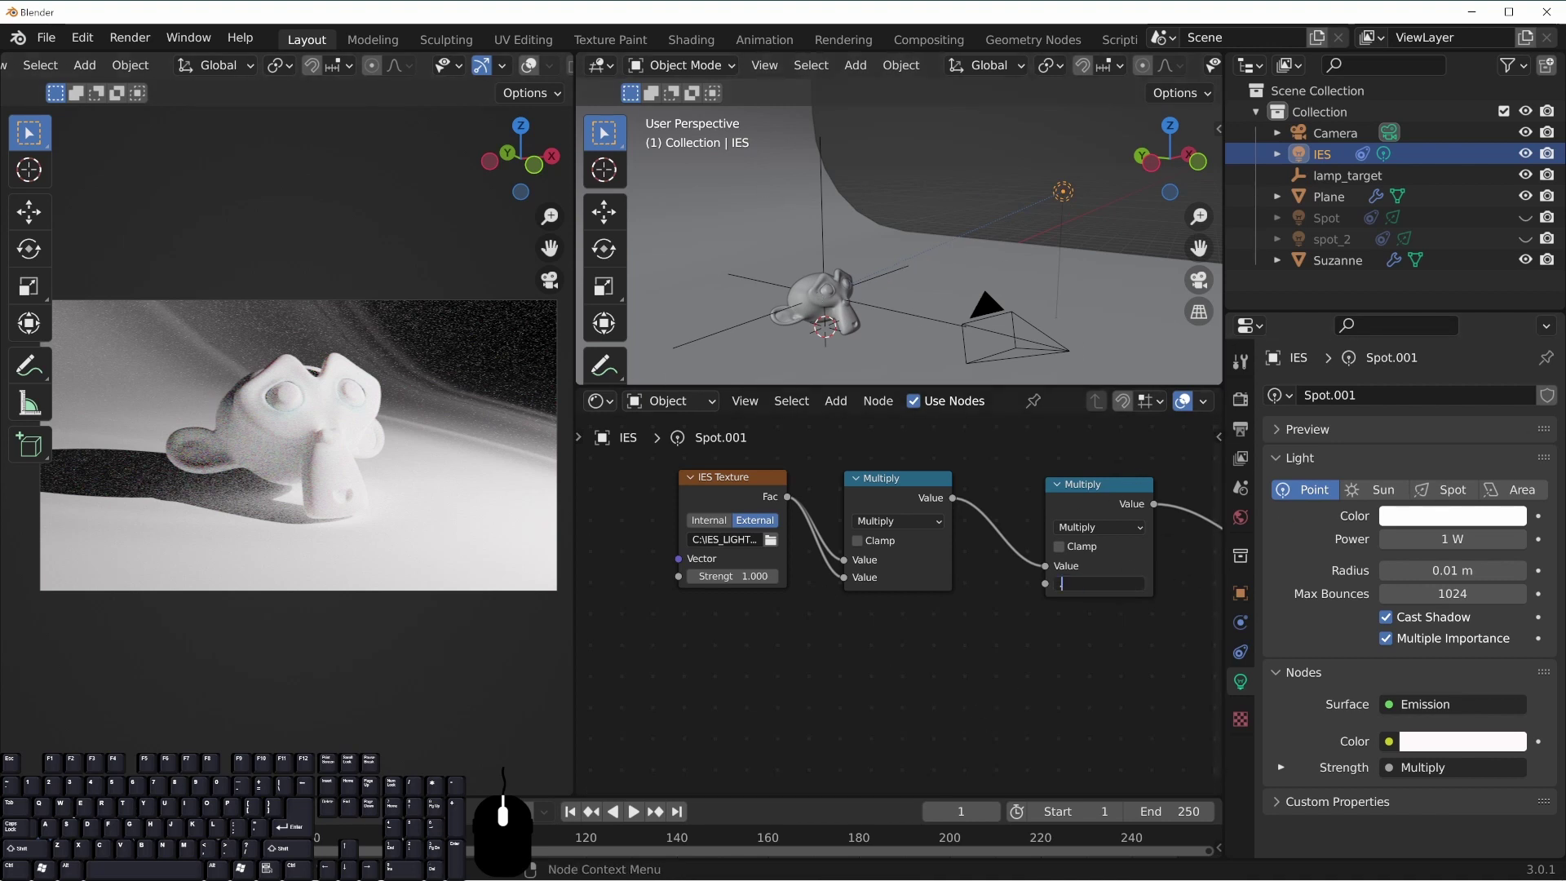
text(.05)
key(Return)
click(1100, 583)
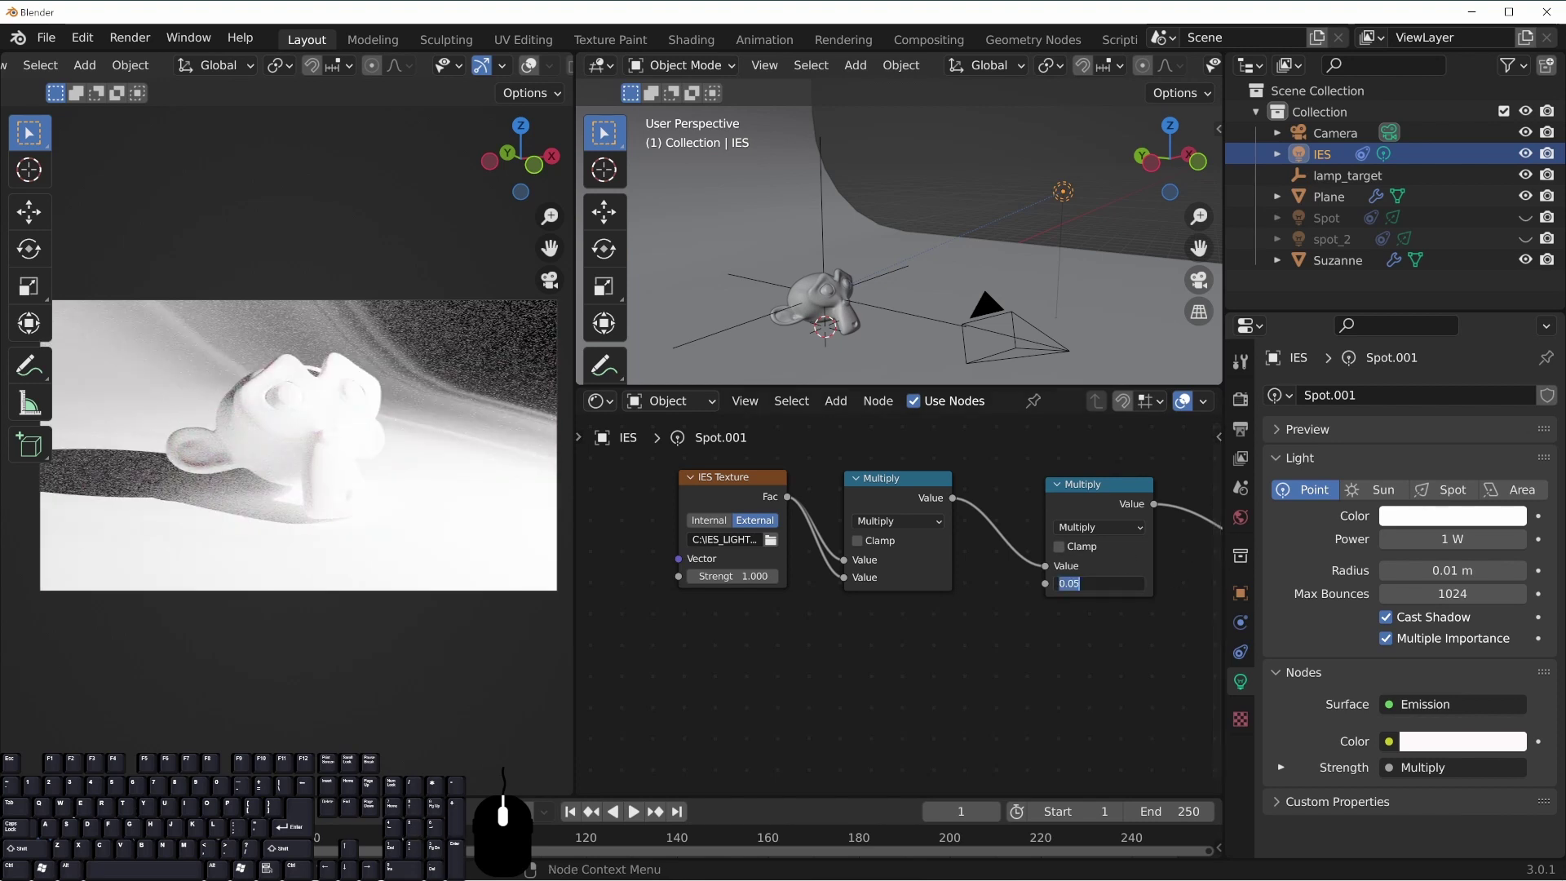
key(Return)
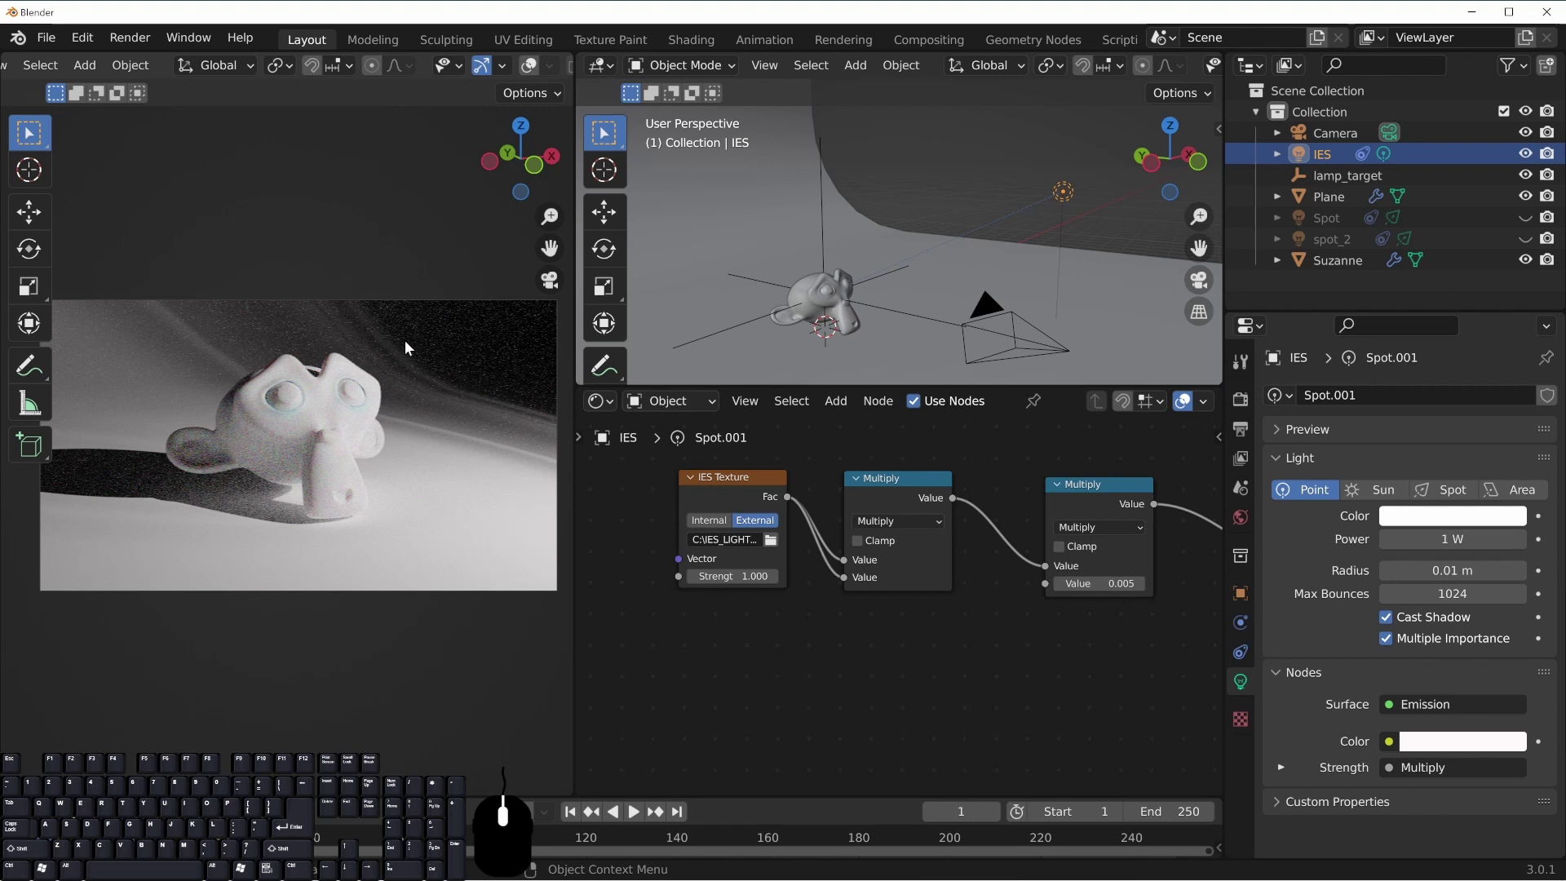
Bring the IES light in close to the front of the monkey head, slightly lower than before
shift+middle_drag(421, 357, 338, 367)
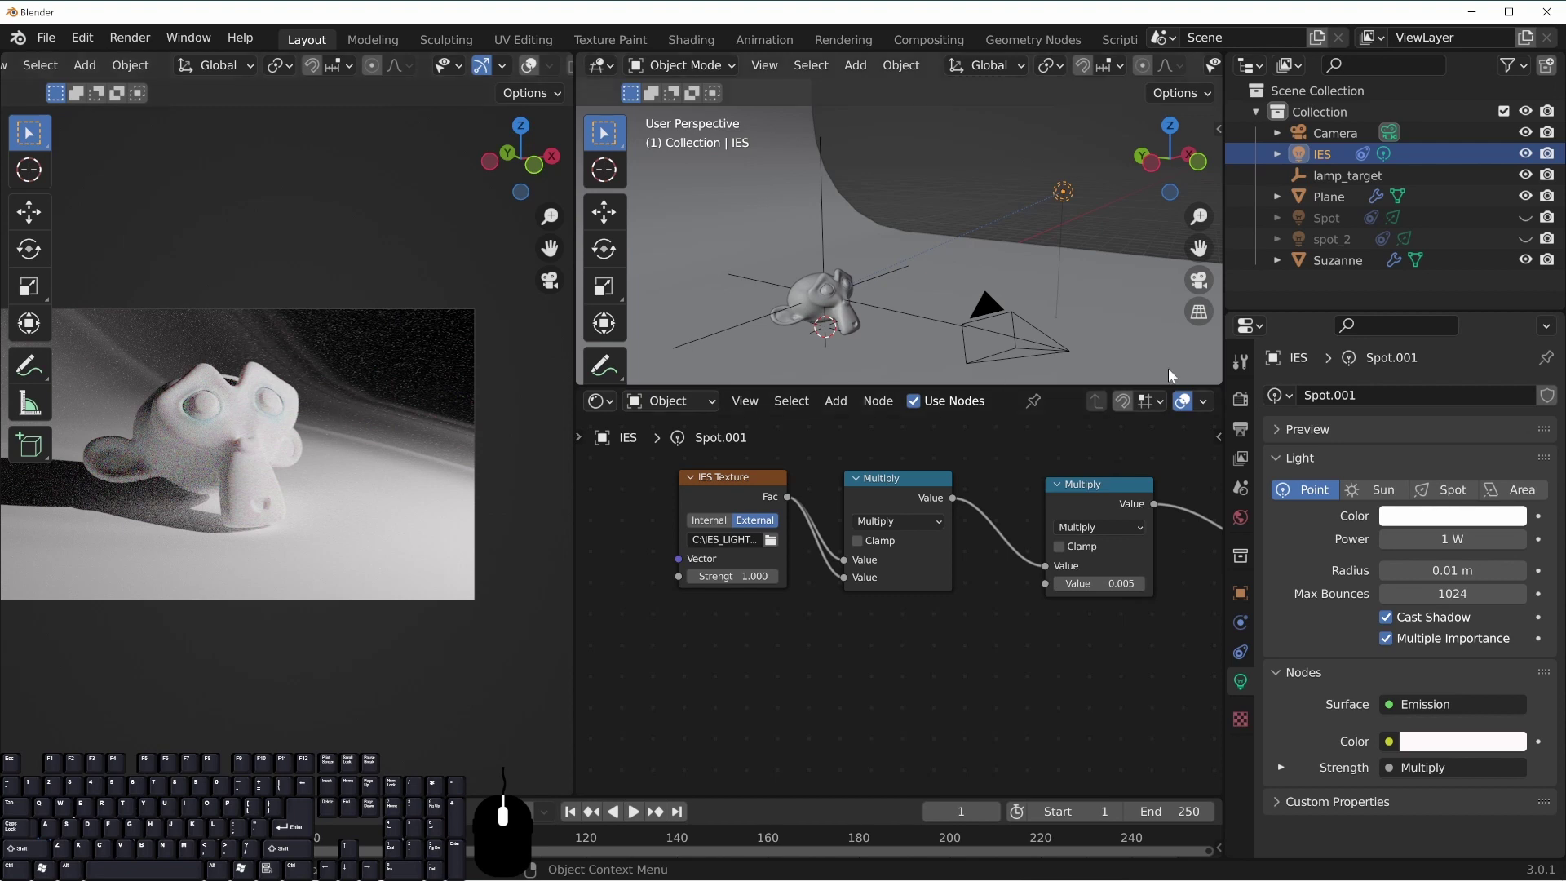
key(g)
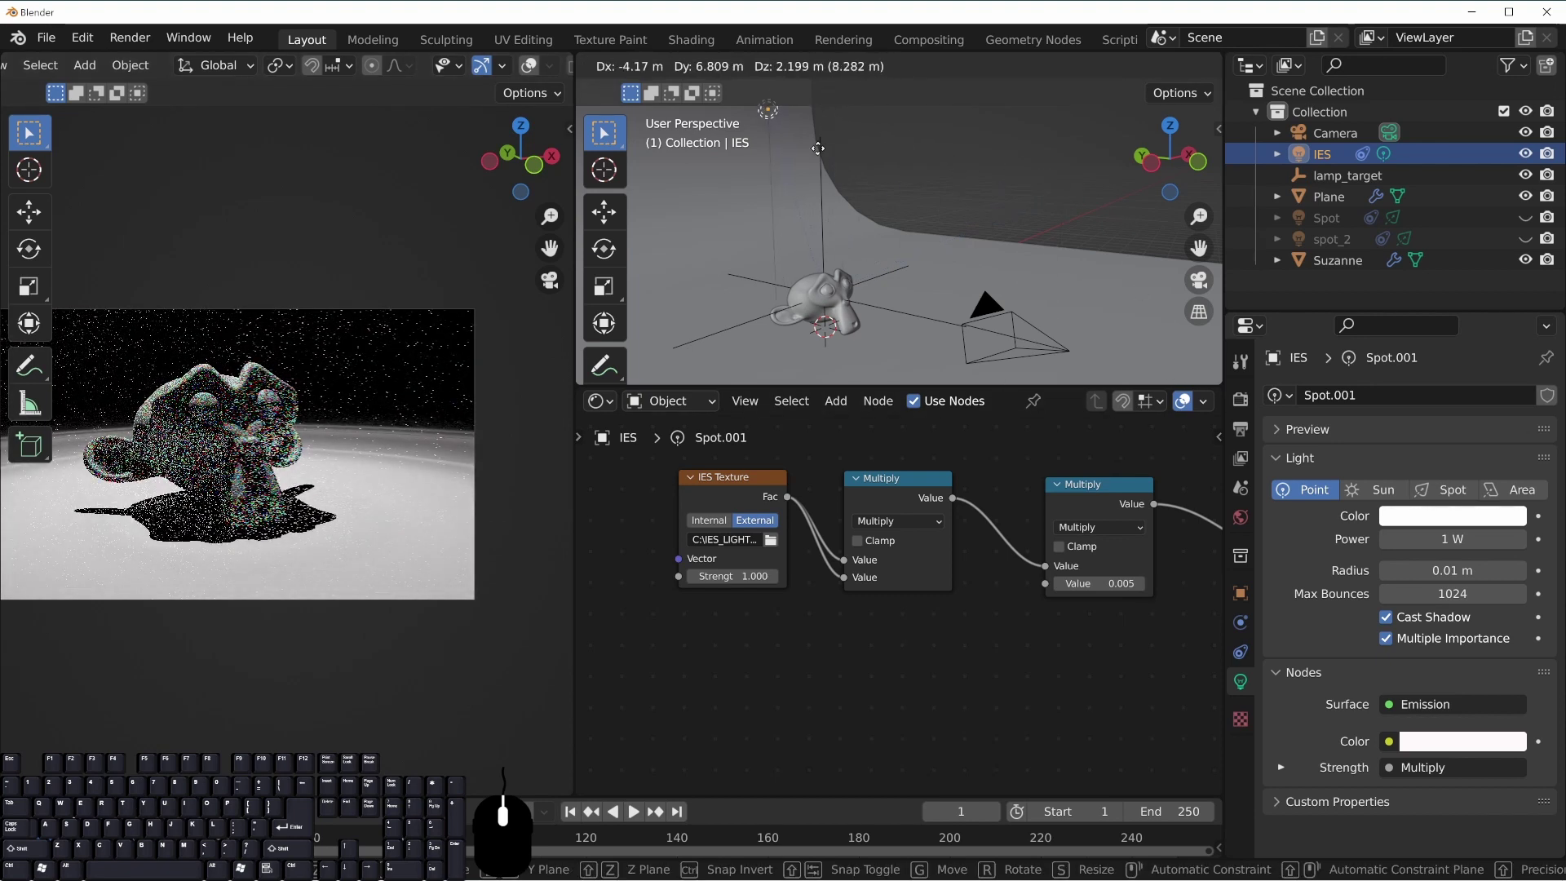
click(931, 219)
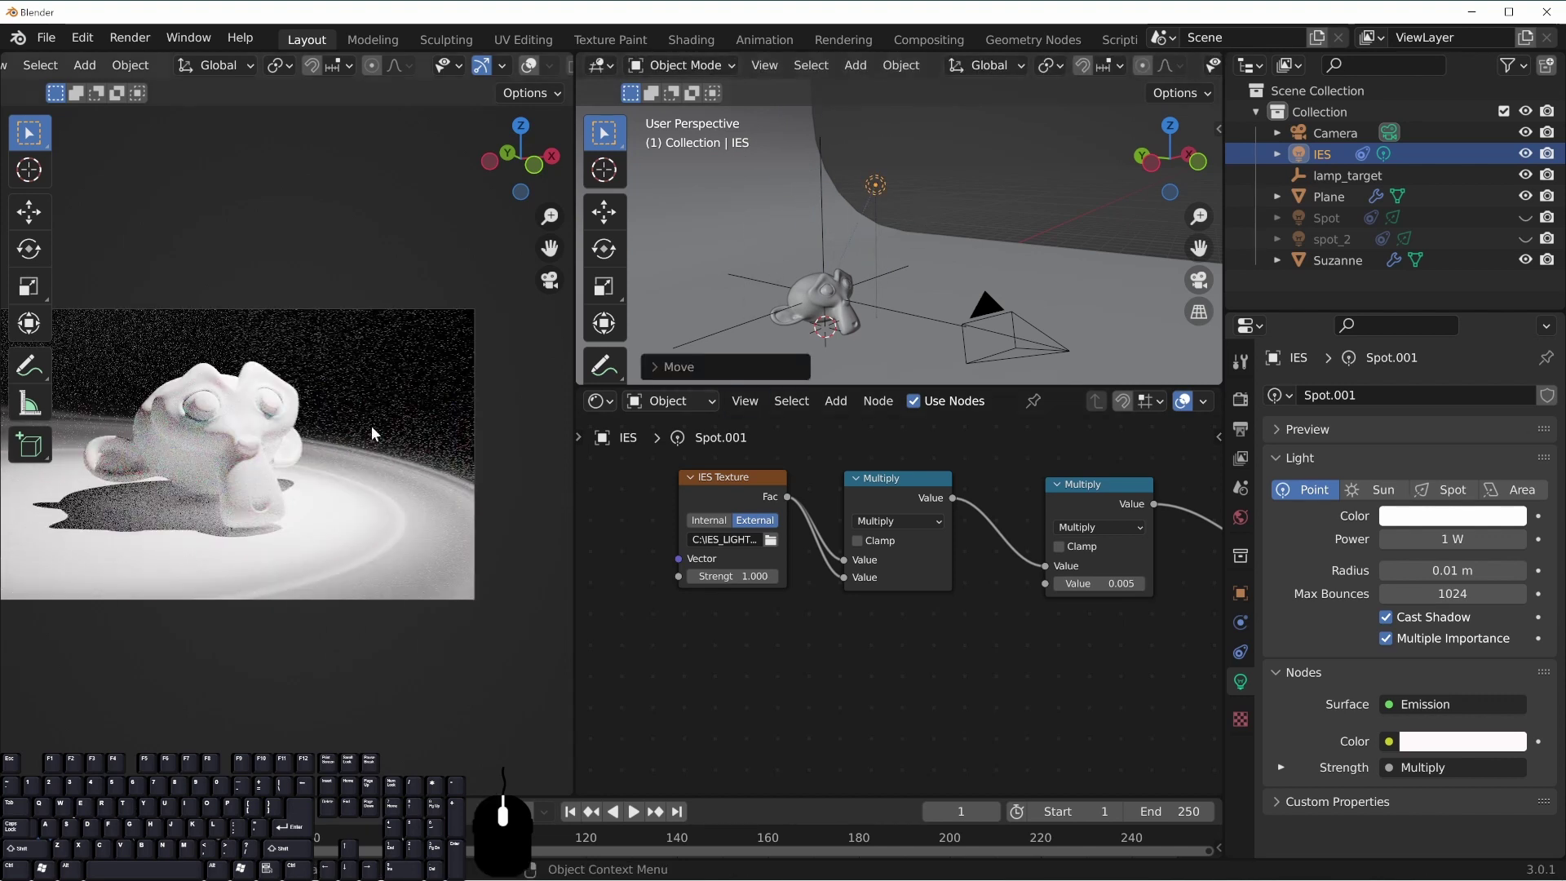
key(g)
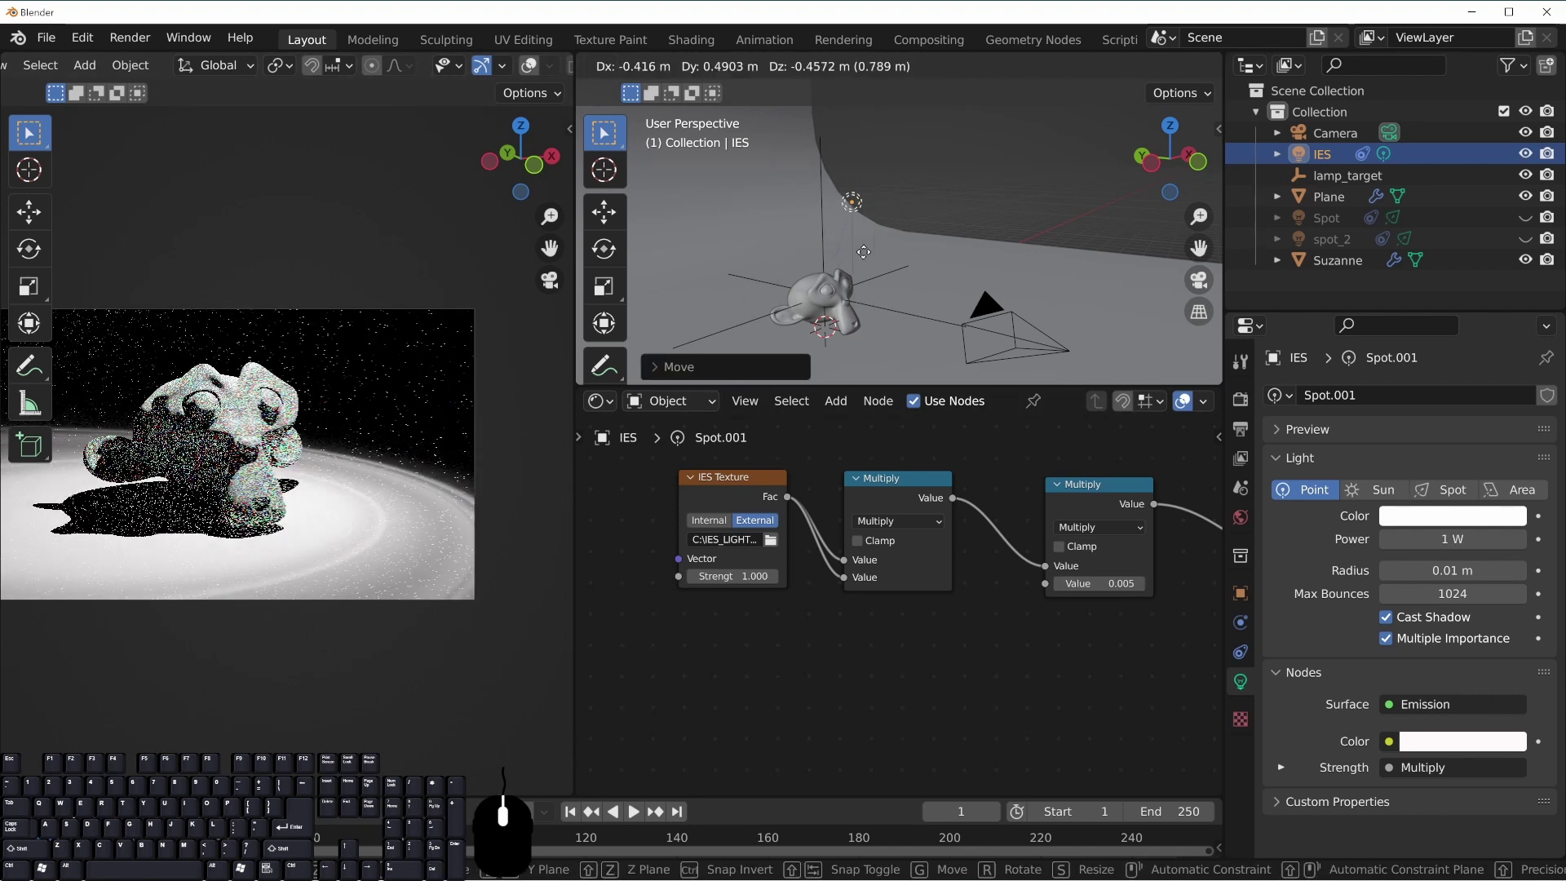
click(940, 251)
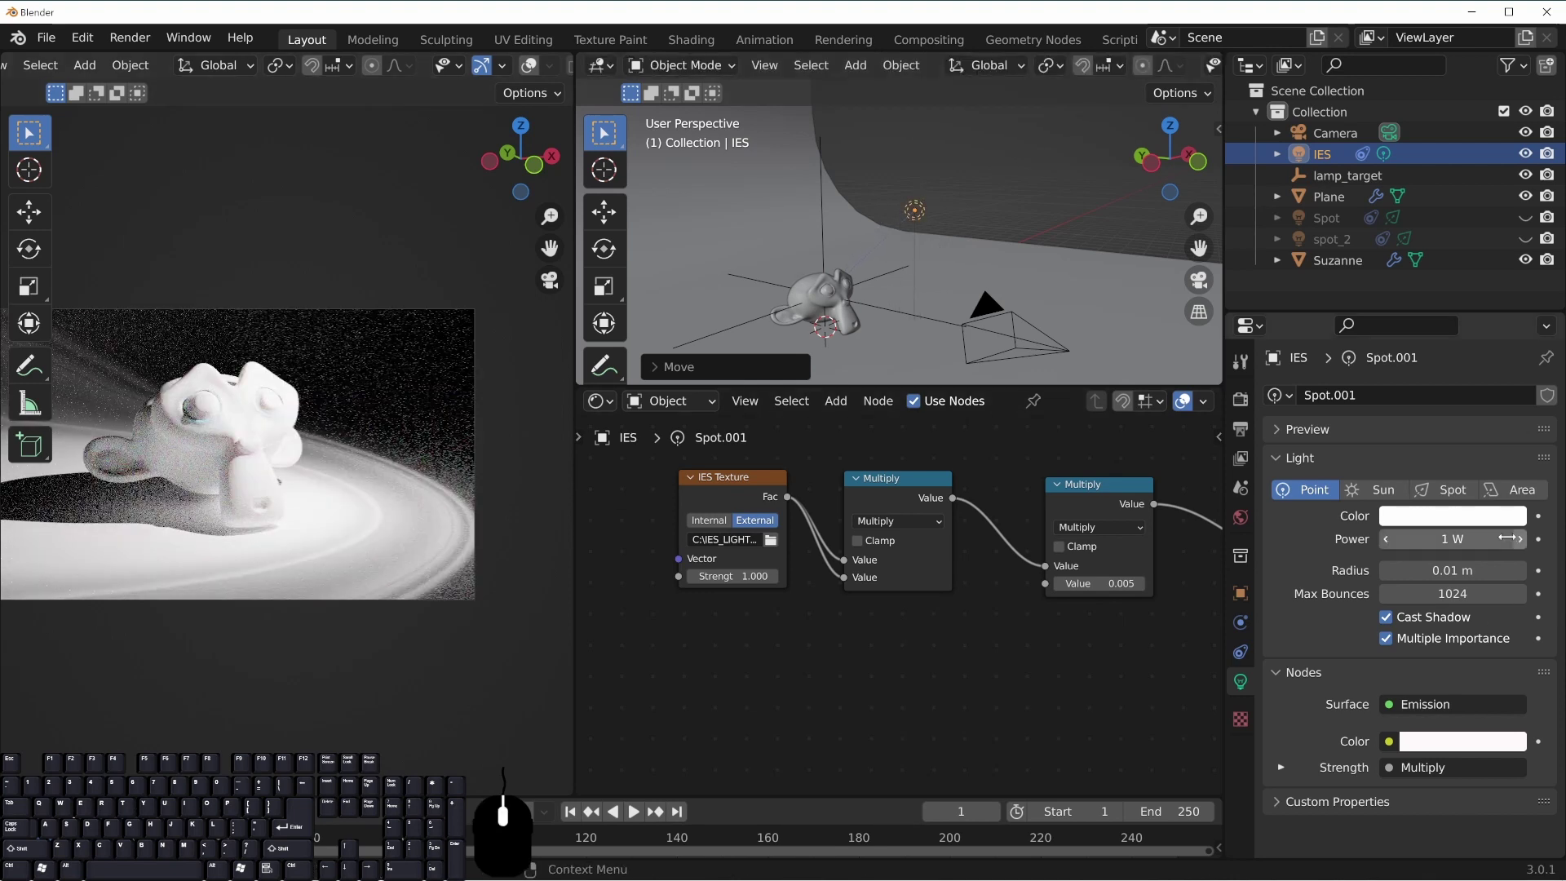
Try IES light radii of 0.5 m and 0.2 m and inspect the softness of the light pattern and shadows
click(1423, 570)
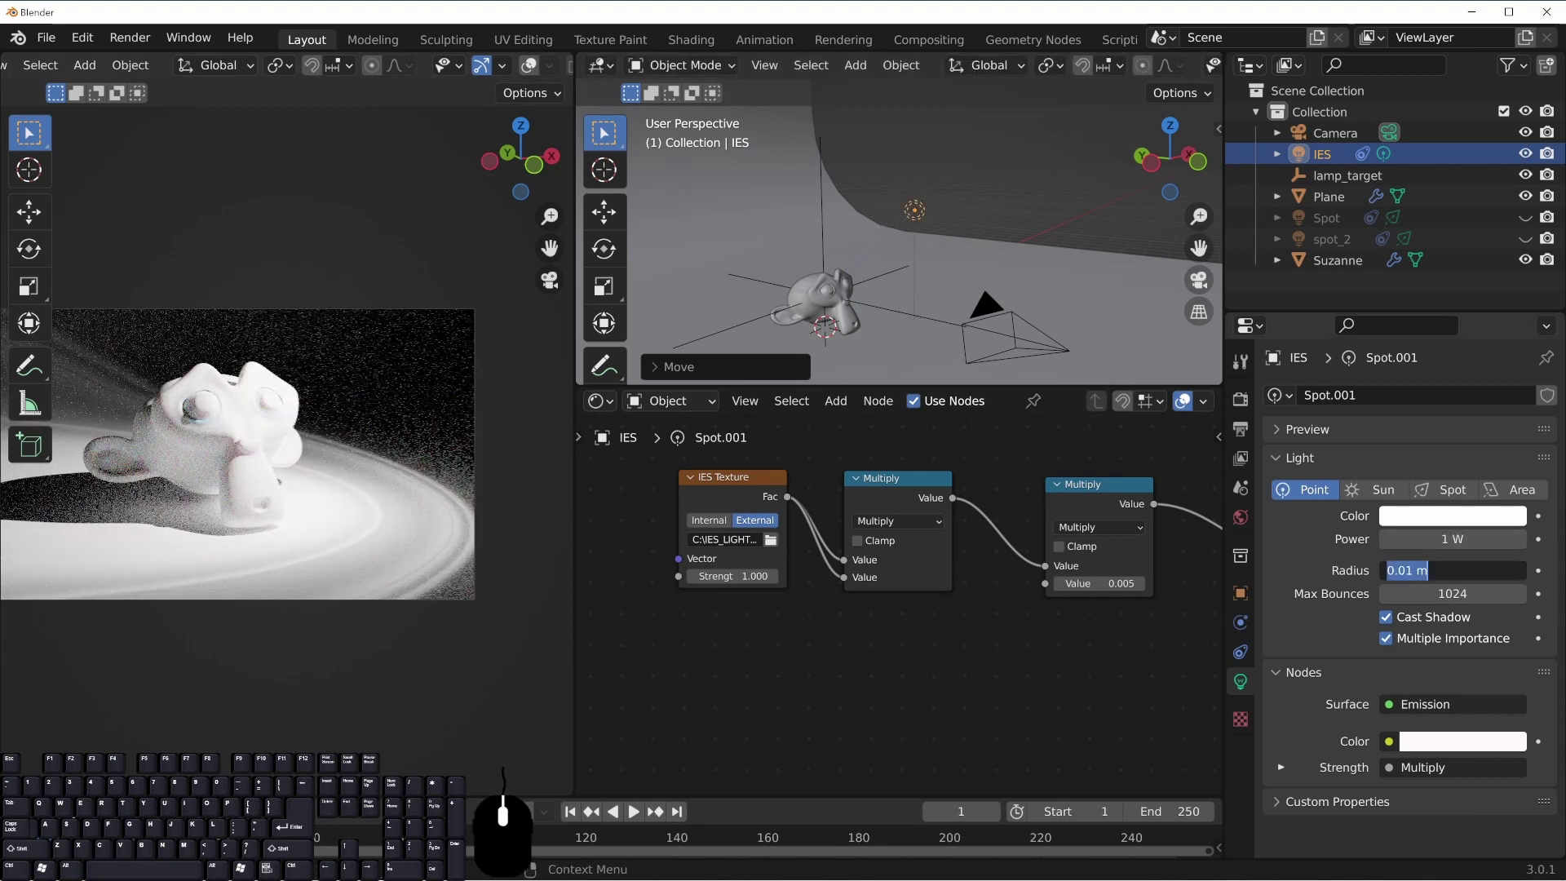
text(0.5)
key(Return)
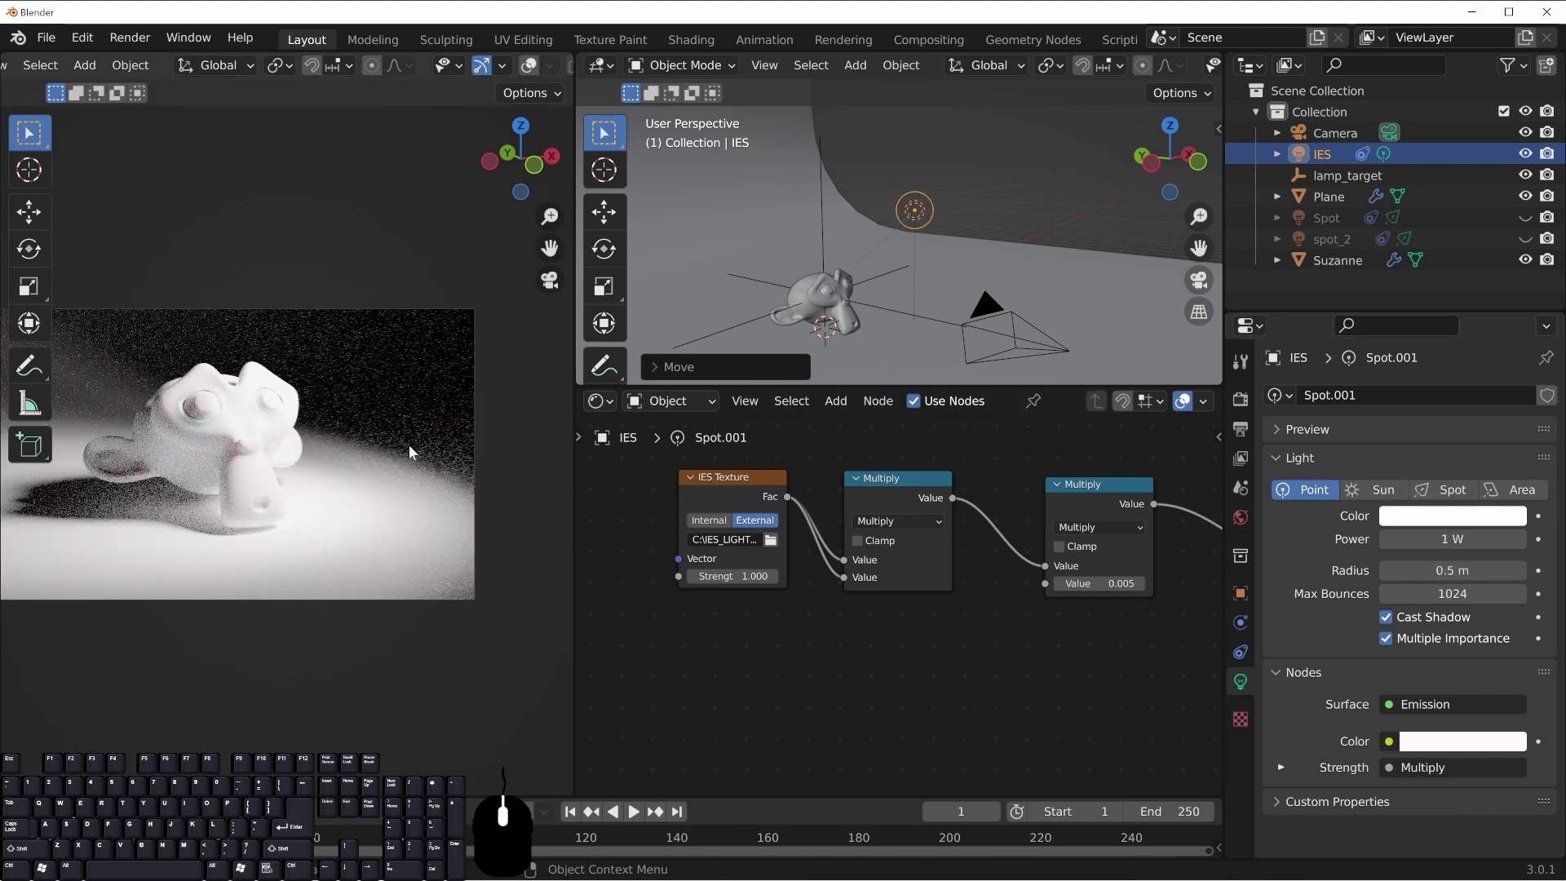
click(1447, 570)
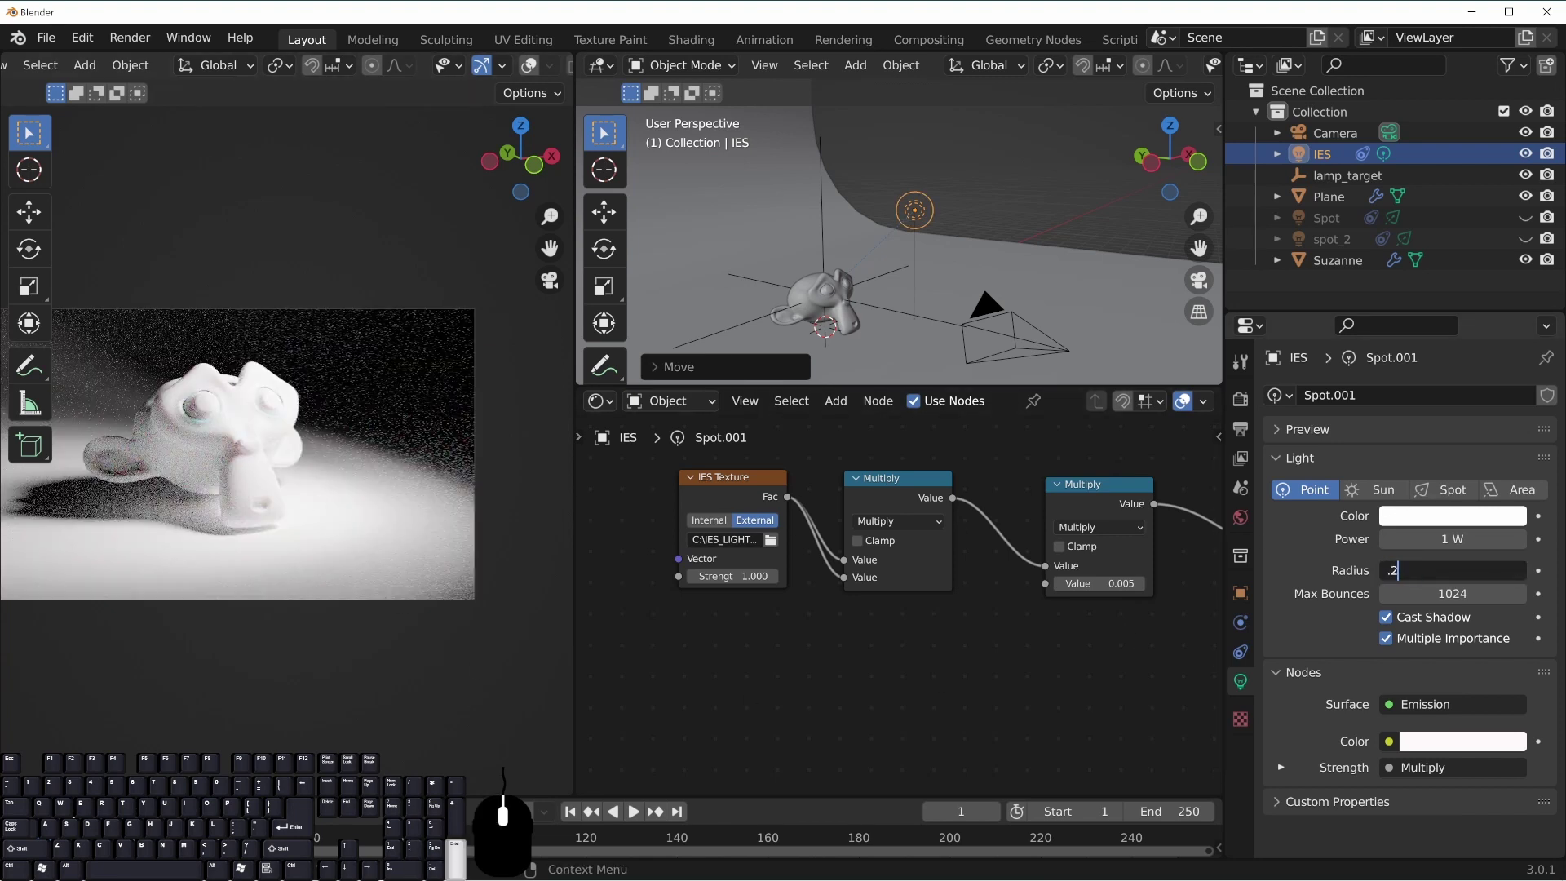
key(Return)
shift+middle_drag(345, 498, 390, 459)
shift+middle_drag(485, 439, 371, 429)
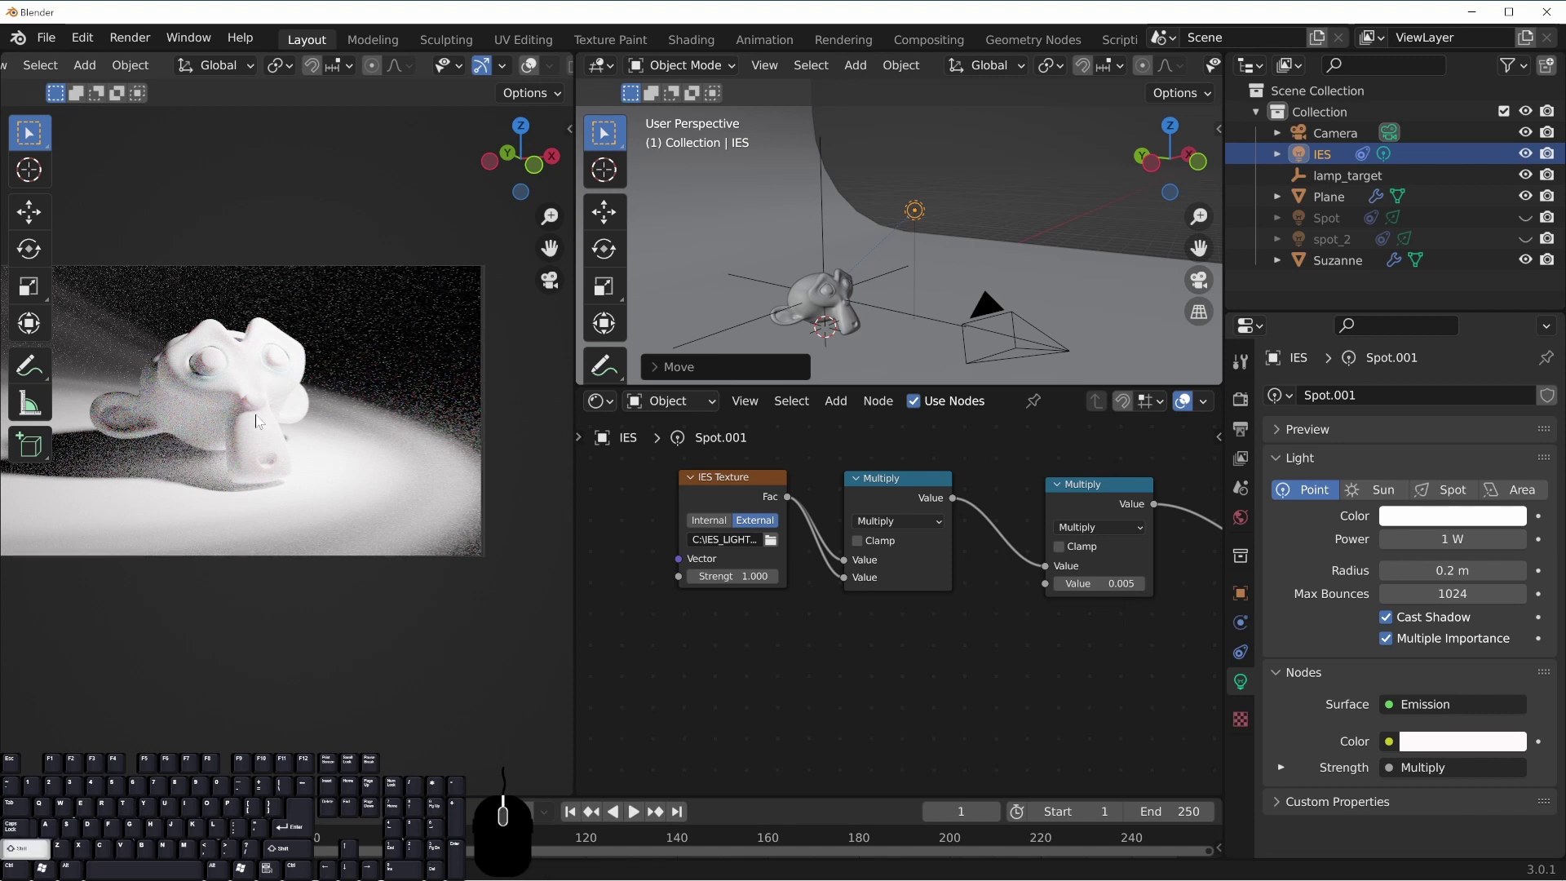
shift+middle_drag(236, 367, 346, 383)
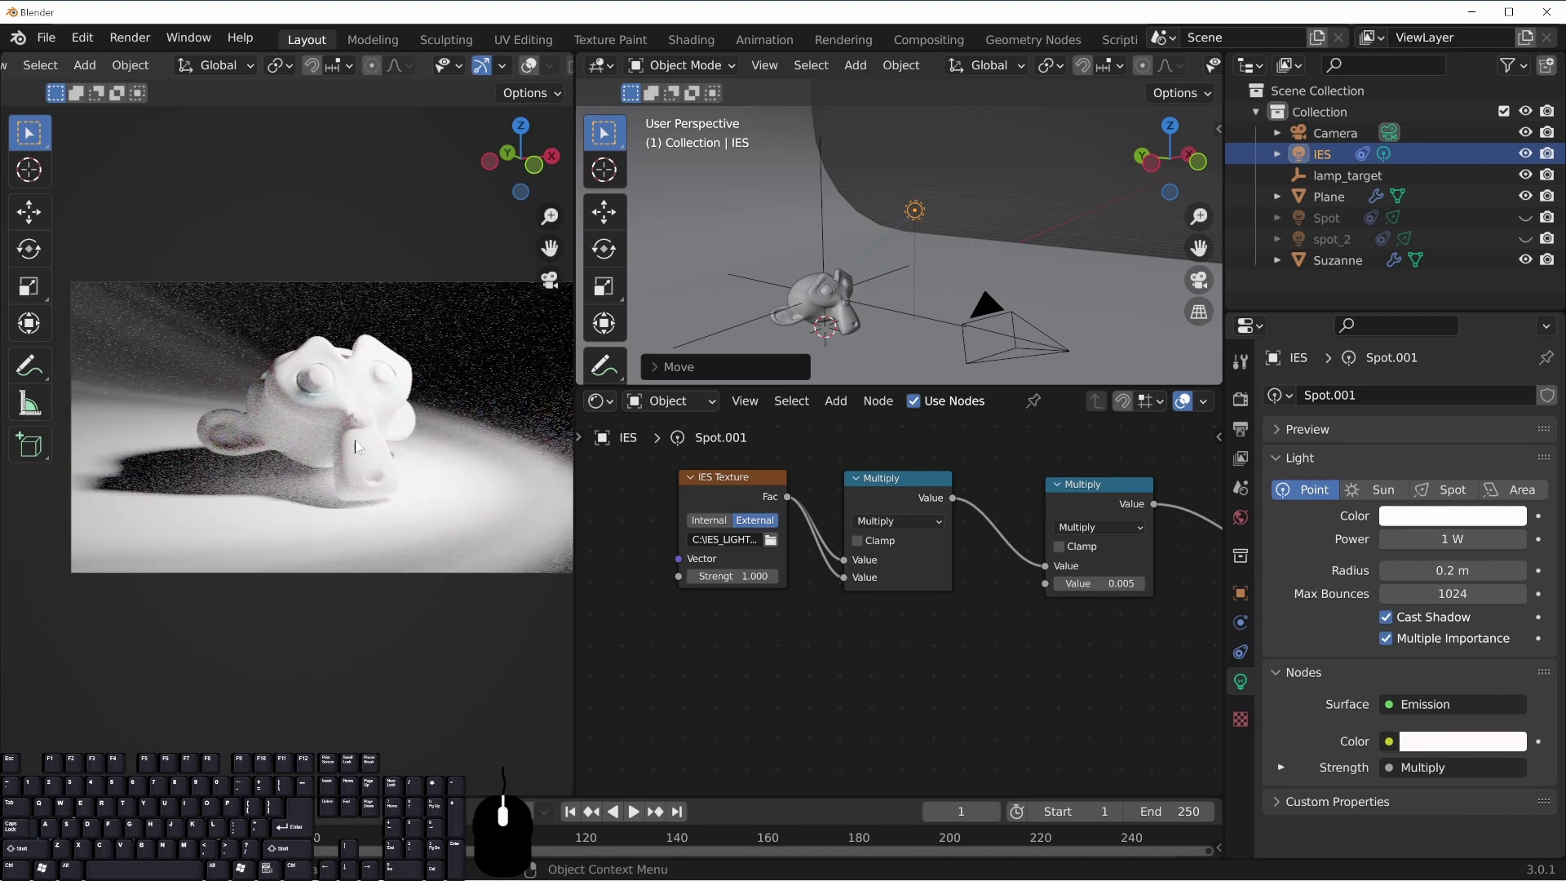
Return the IES light's radius to 0.01 m for comparison and settle on a radius of 0.1 m
click(1404, 571)
text(.)
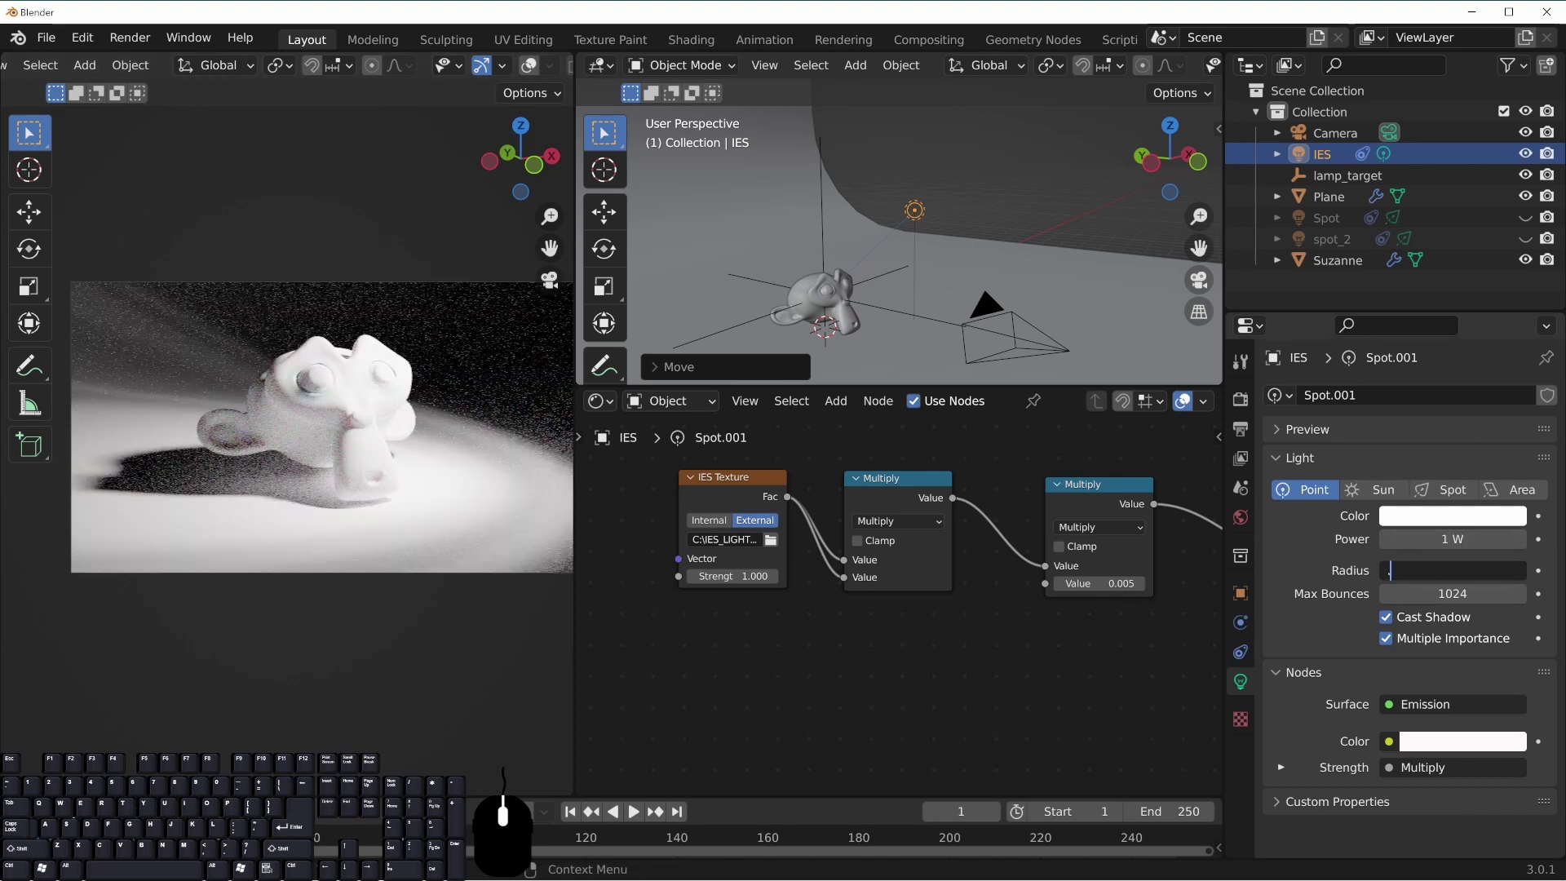
text(01)
key(Return)
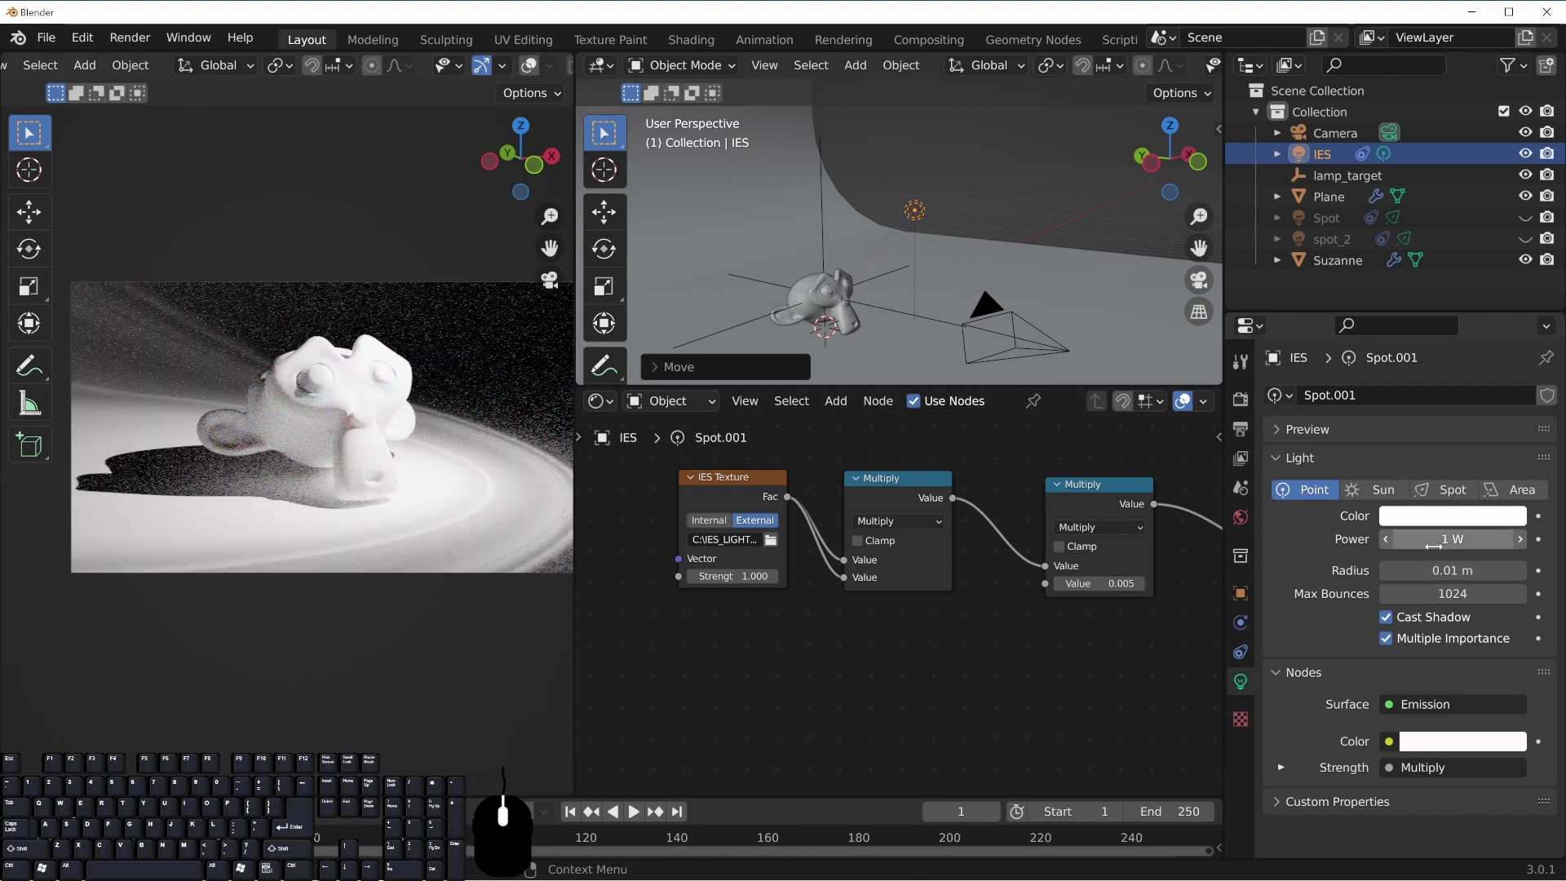
click(1423, 570)
text(.1)
key(Return)
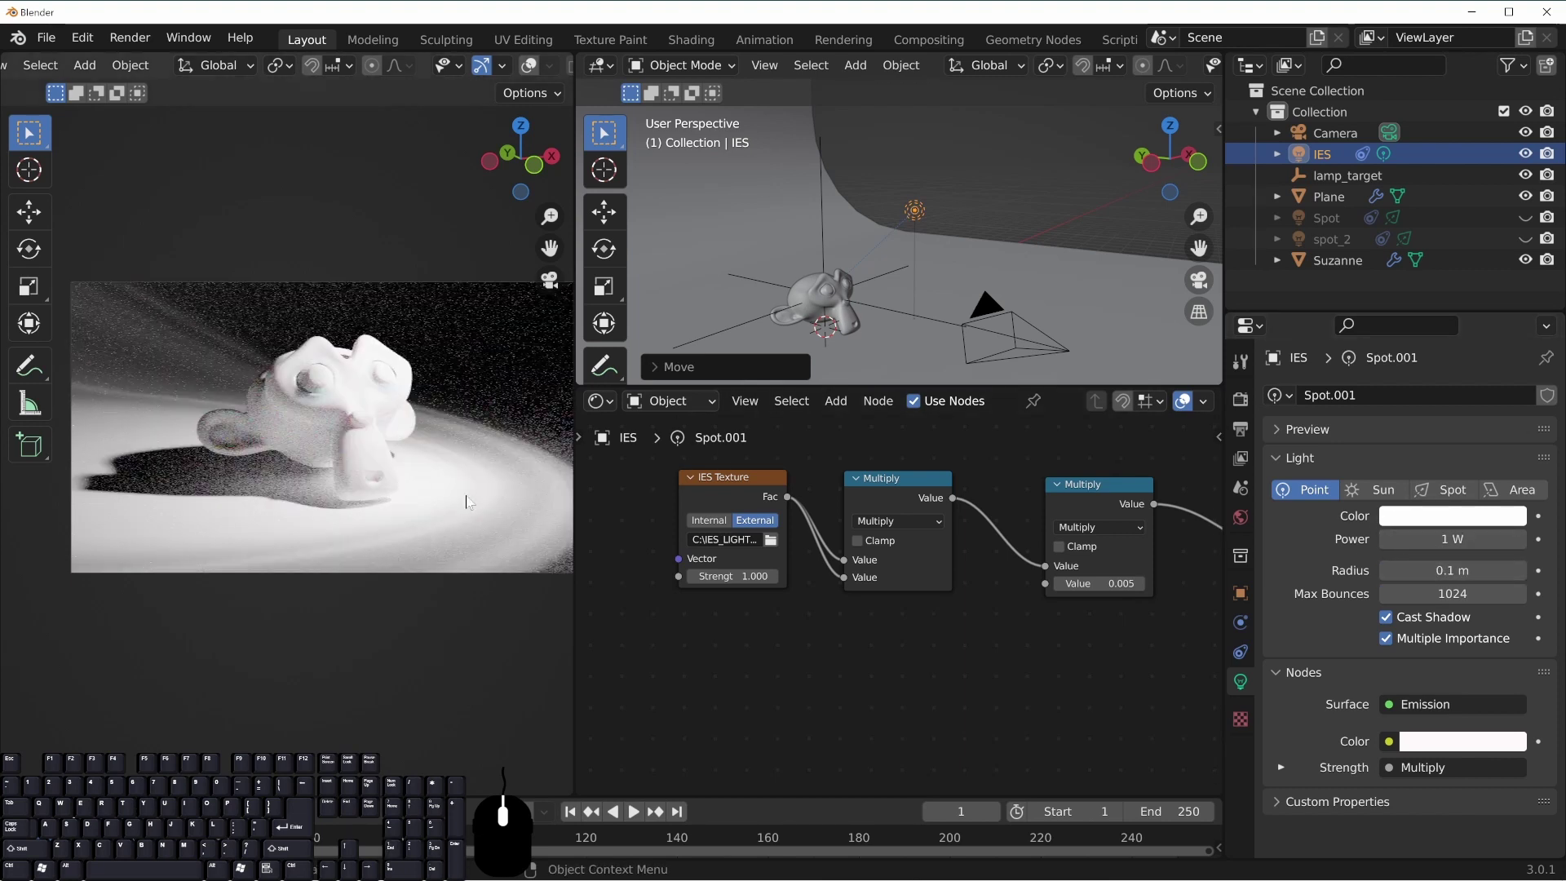
shift+middle_drag(165, 395, 130, 372)
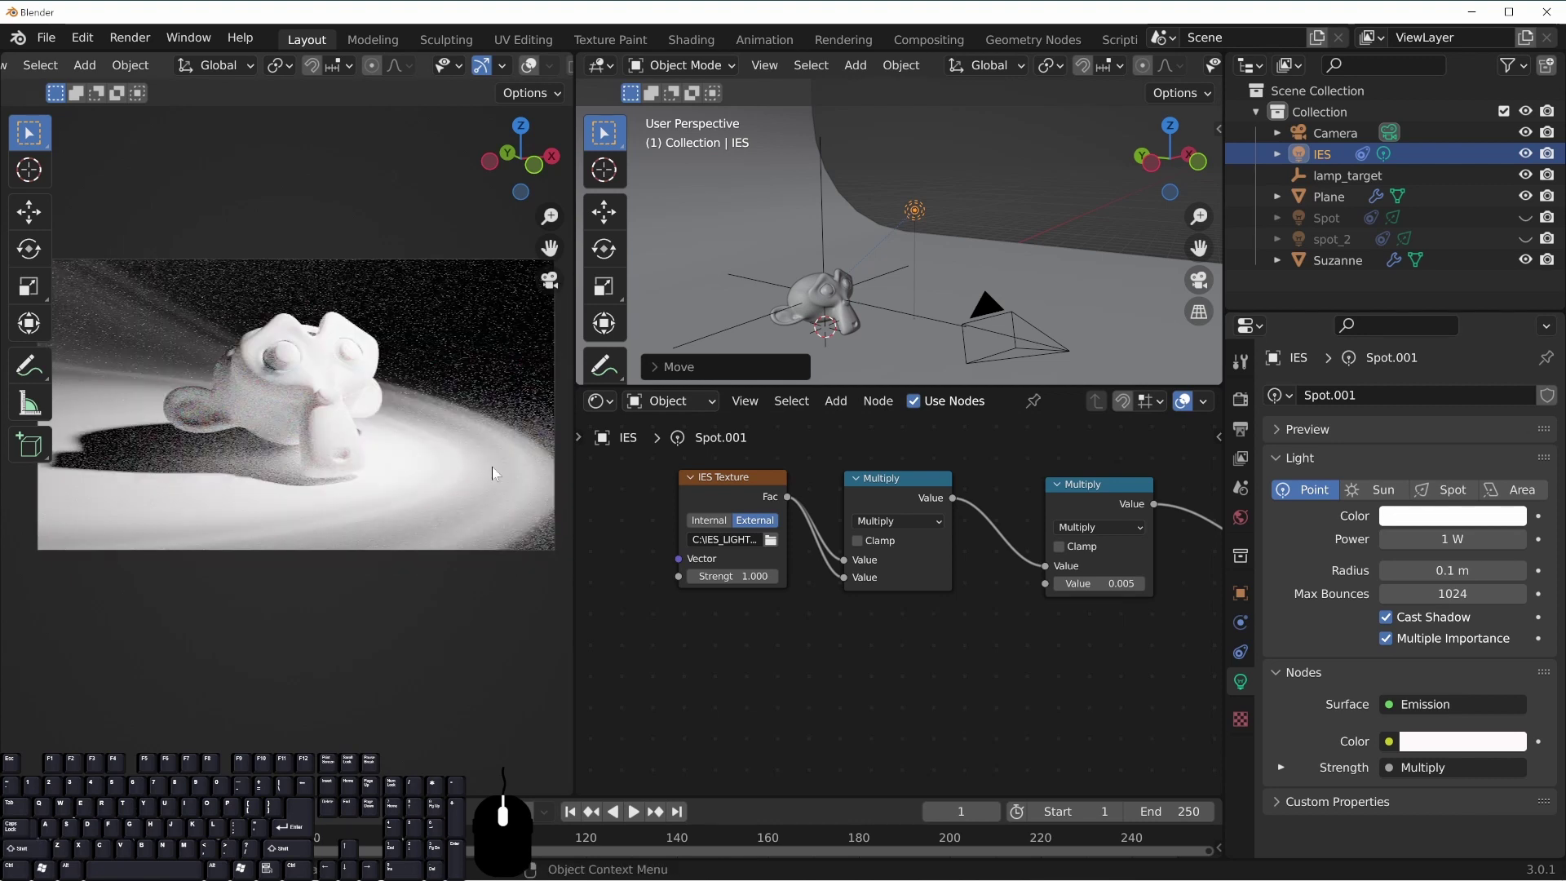
Try a strength of 0.2 in the IES Texture node and settle on 0.5
click(917, 647)
middle_drag(1049, 626, 1034, 628)
middle_drag(1035, 628, 1033, 629)
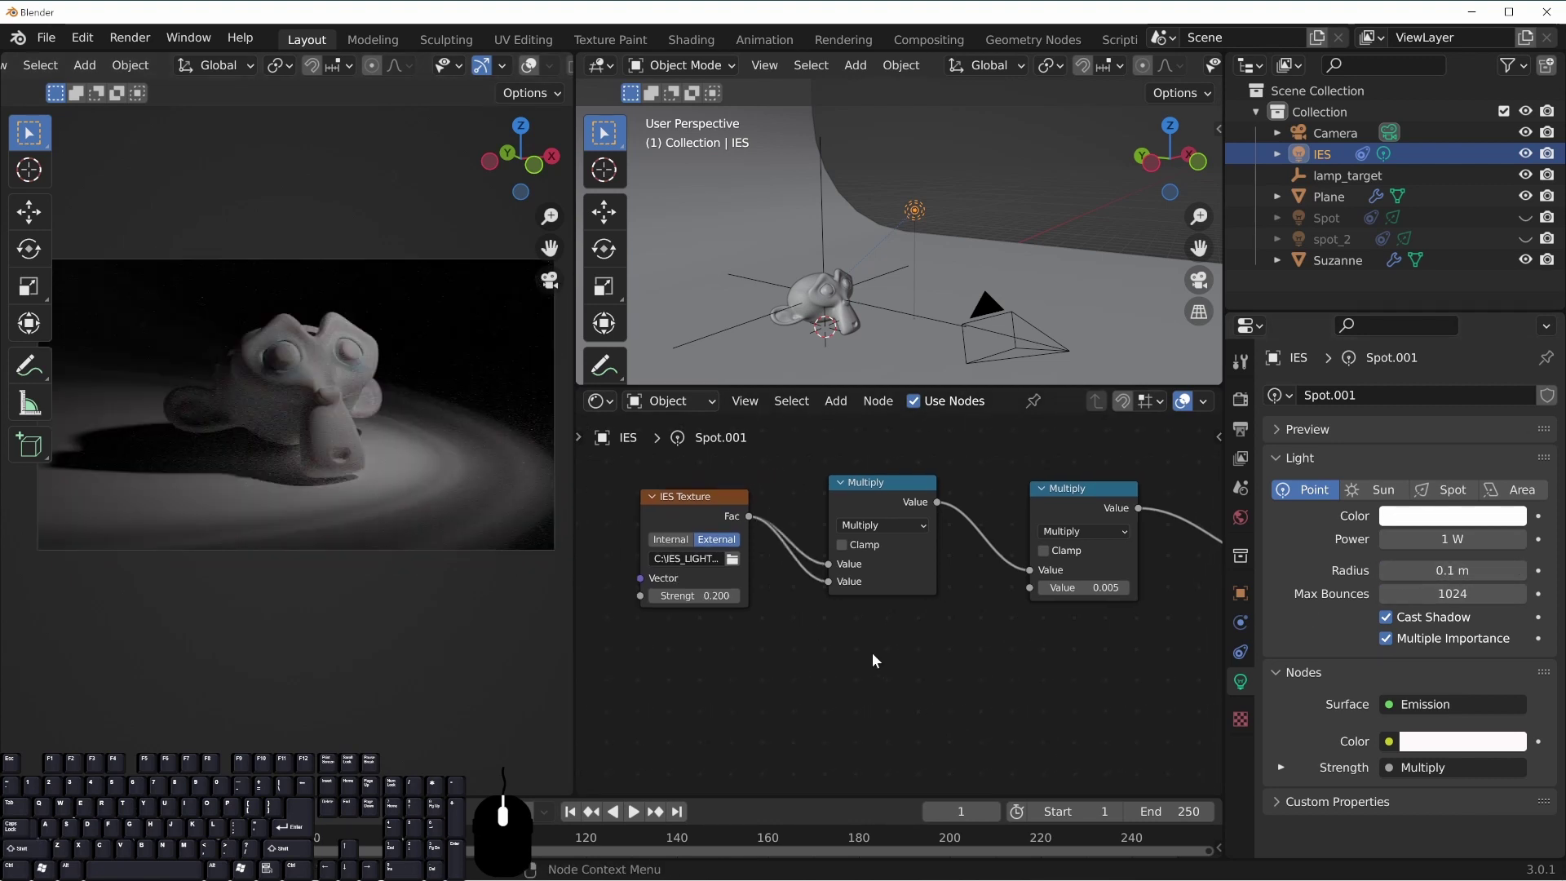
middle_drag(790, 669, 807, 669)
click(711, 596)
text(0.5)
key(Return)
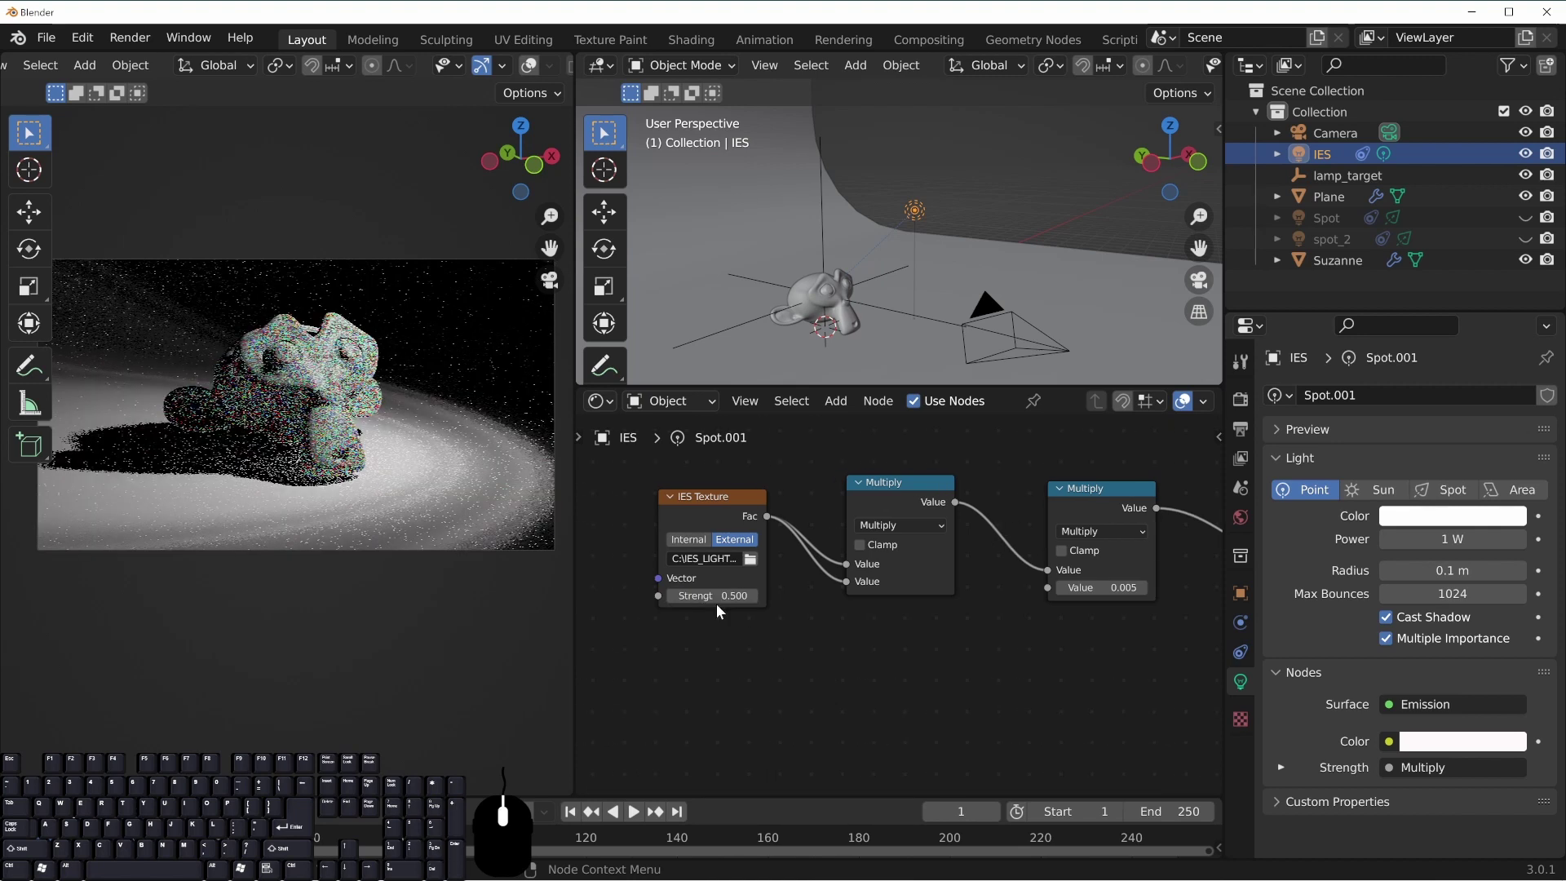
Try values of 0.1 and 0.05 in the second Multiply node and settle on 0.015
middle_drag(967, 654, 946, 648)
click(1070, 581)
text(0.1)
key(Return)
click(1080, 581)
text(0.05)
key(Return)
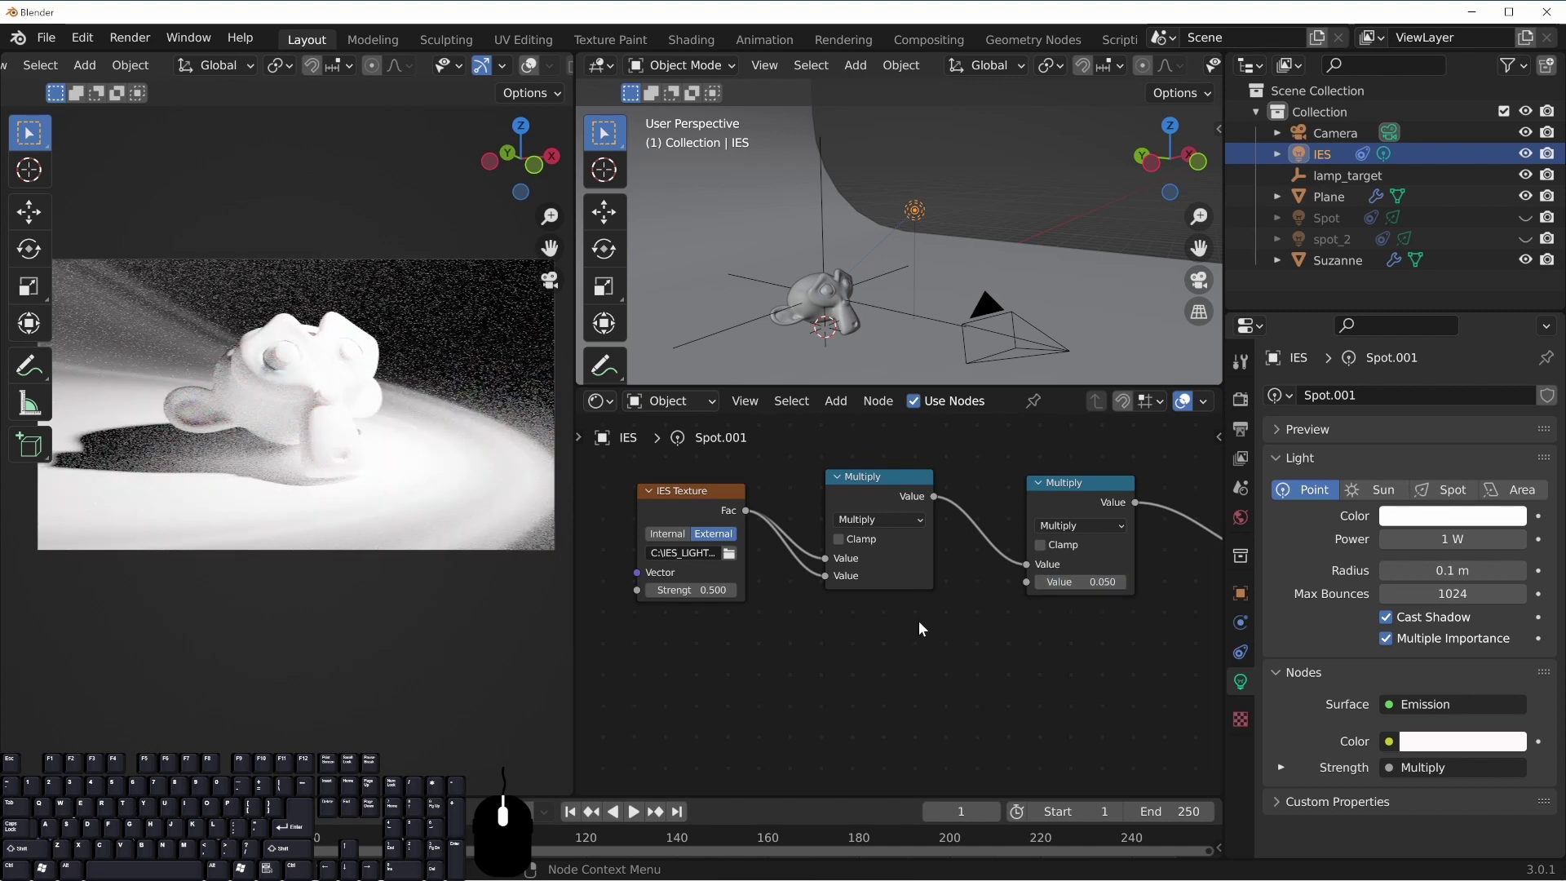
click(1052, 581)
text(.015)
key(Return)
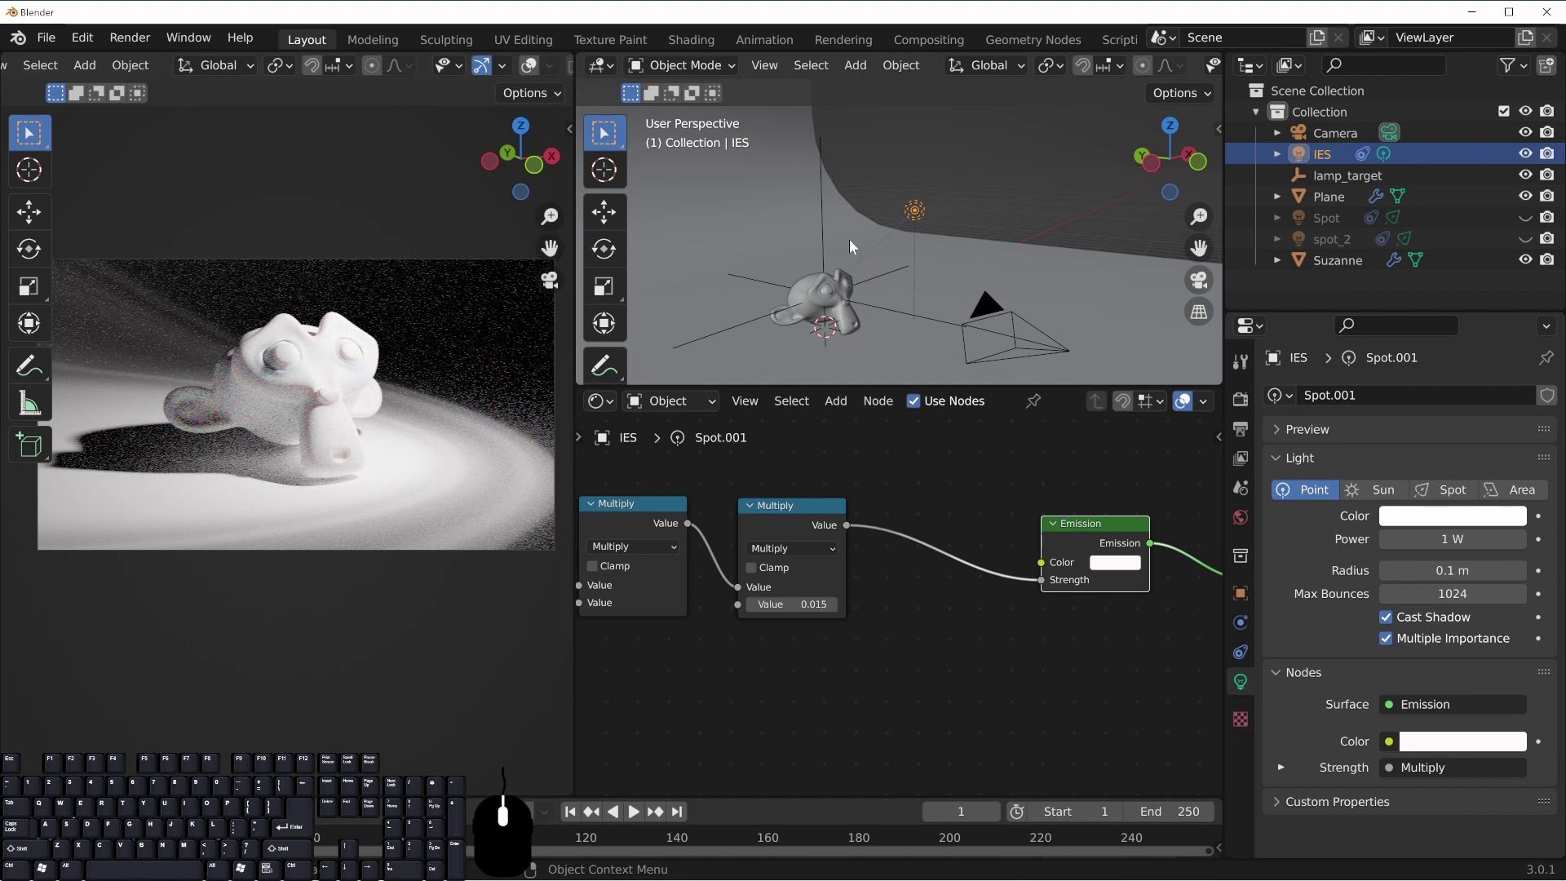
Duplicate the IES light and place the copy high above the monkey head, toward the backdrop's wall
shift+middle_drag(833, 264, 860, 253)
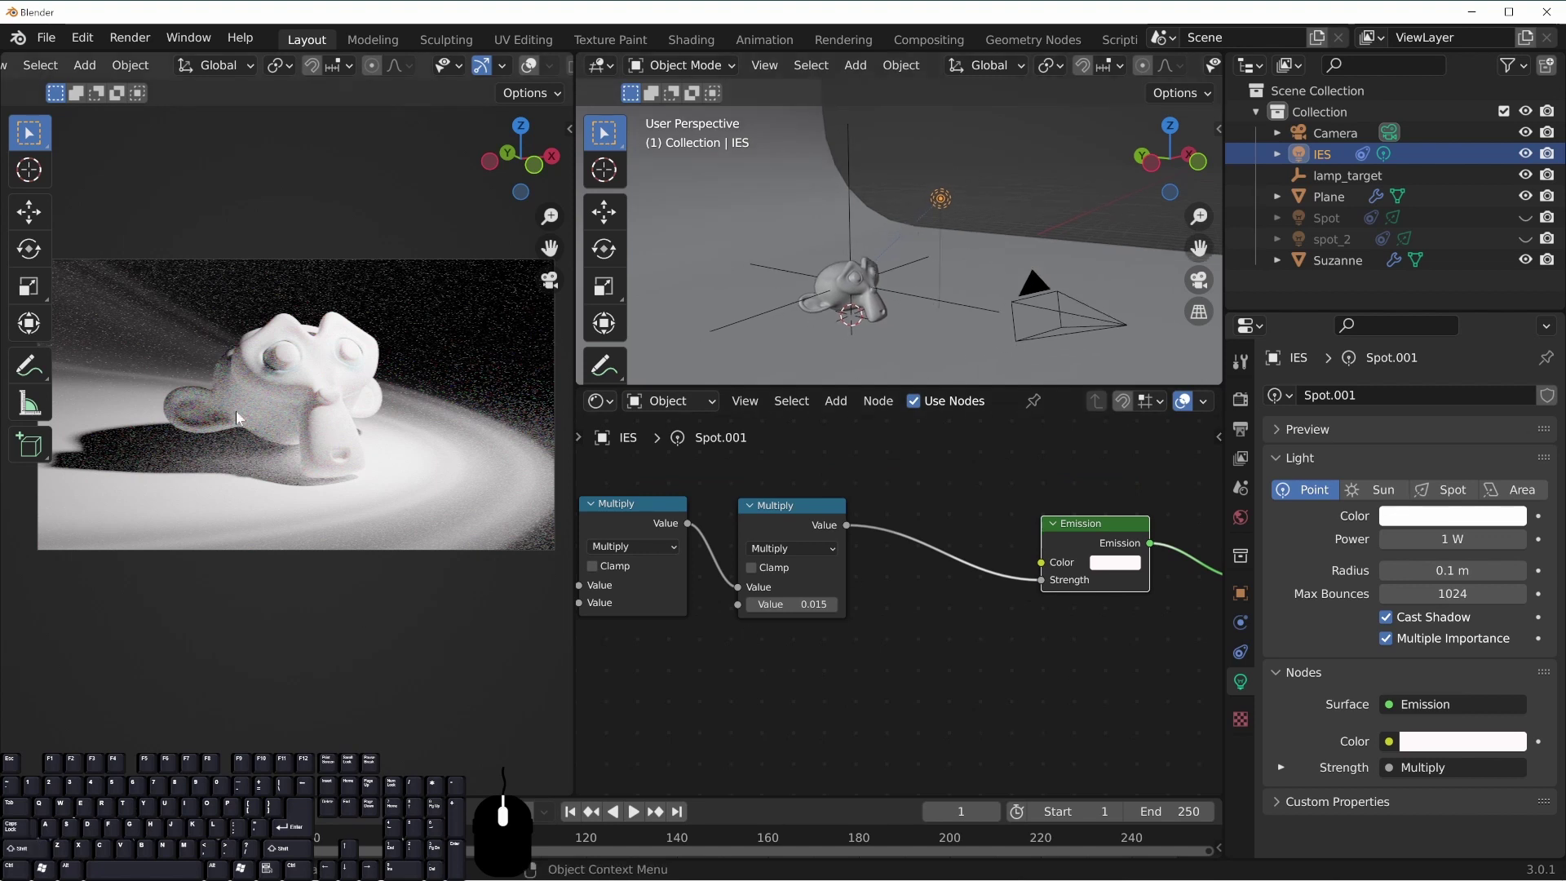
middle_drag(580, 543, 717, 534)
middle_drag(909, 220, 953, 217)
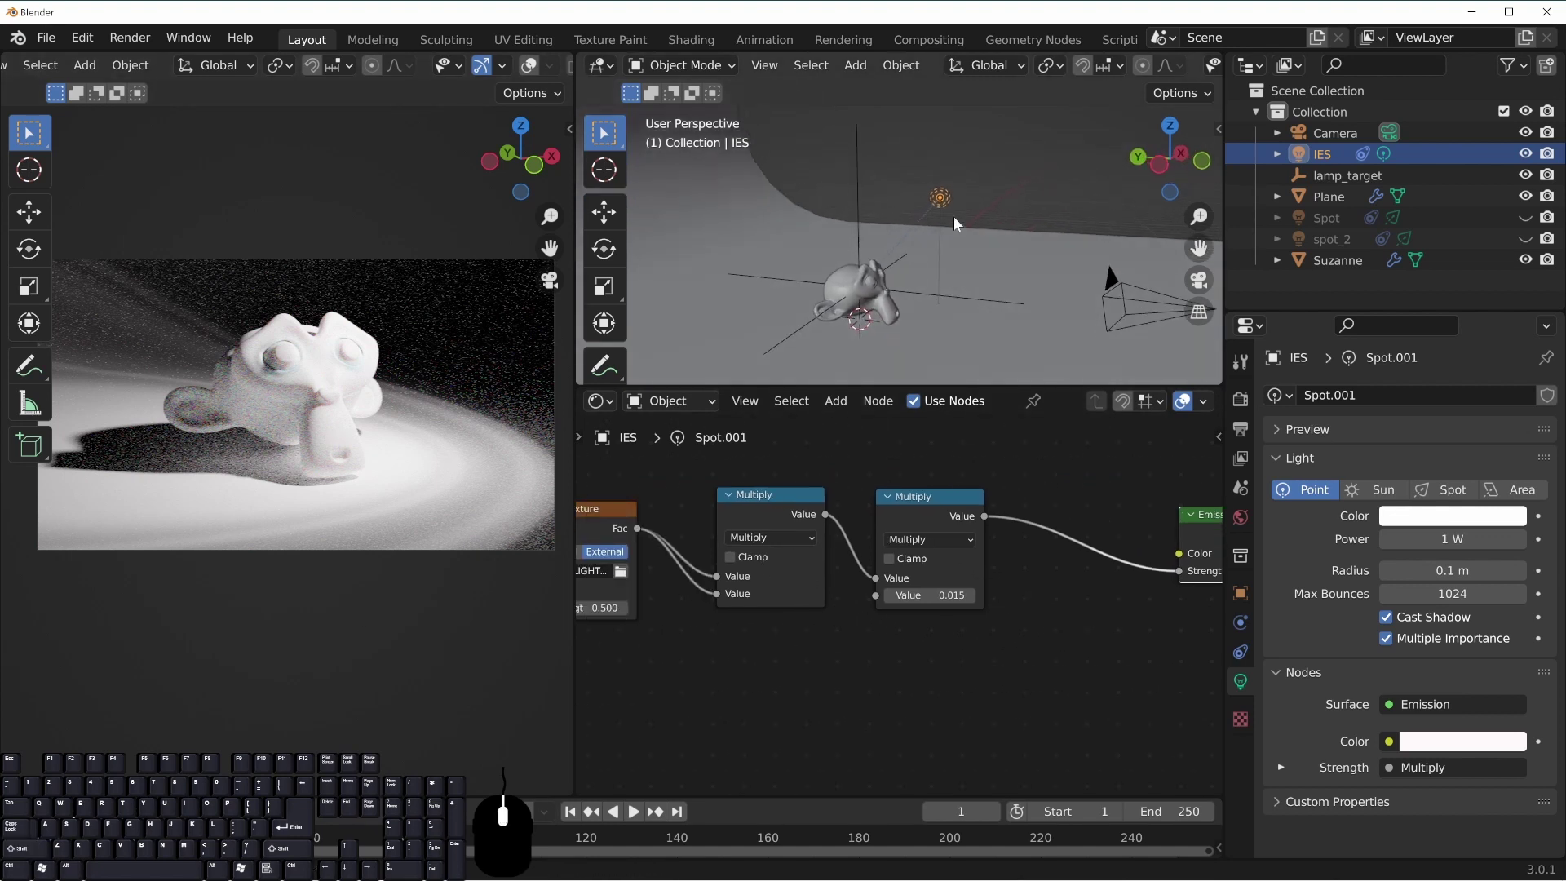
scroll(897, 237, down, 4)
shift+middle_drag(832, 257, 952, 333)
scroll(991, 256, down, 3)
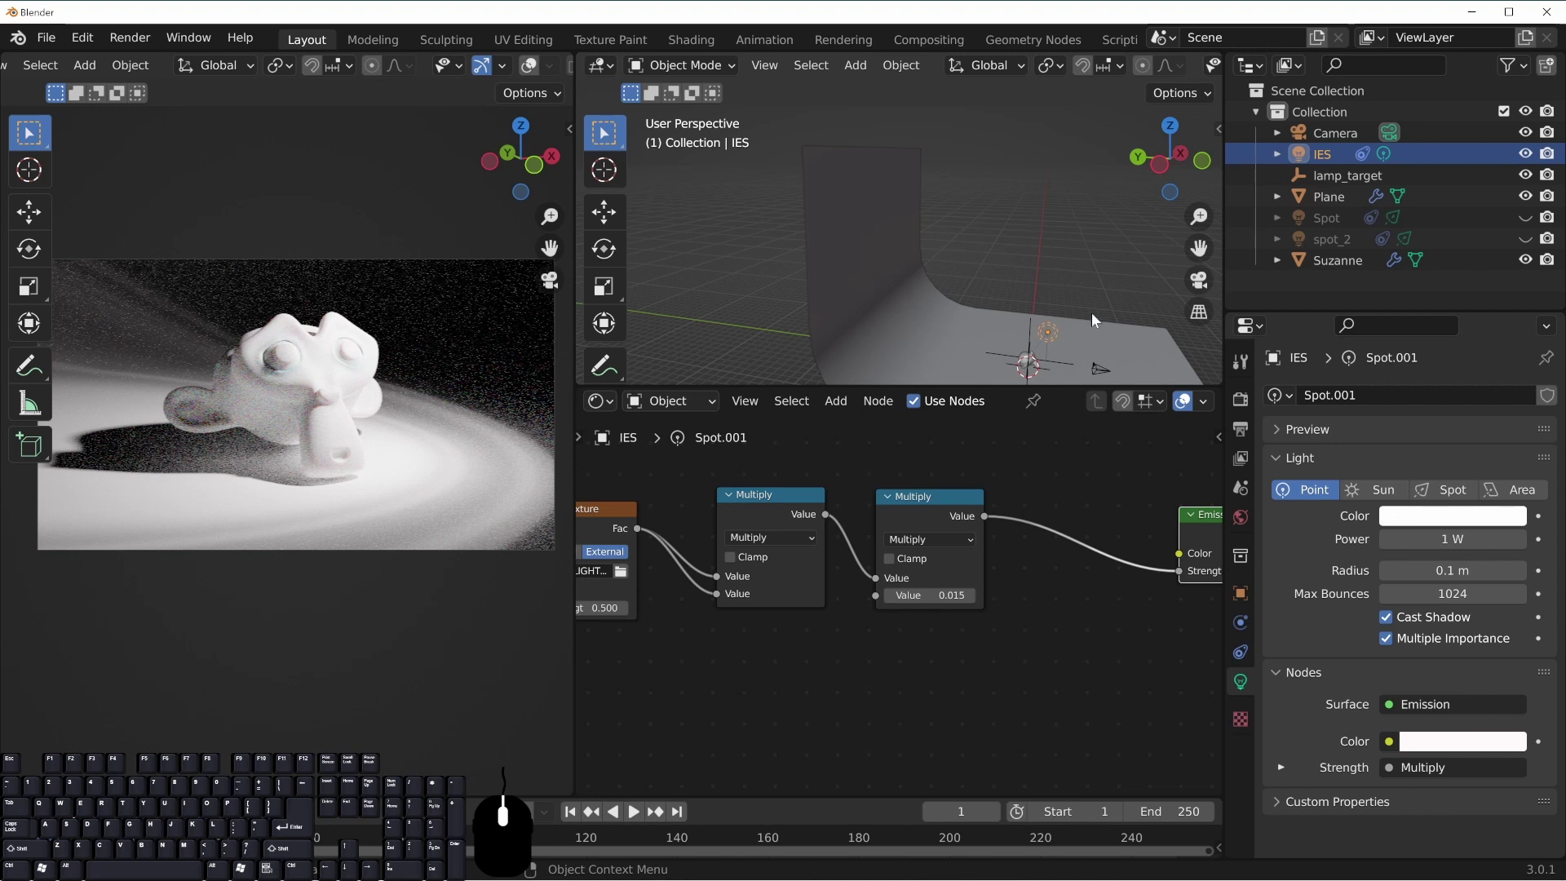
shift+middle_drag(1075, 305, 959, 306)
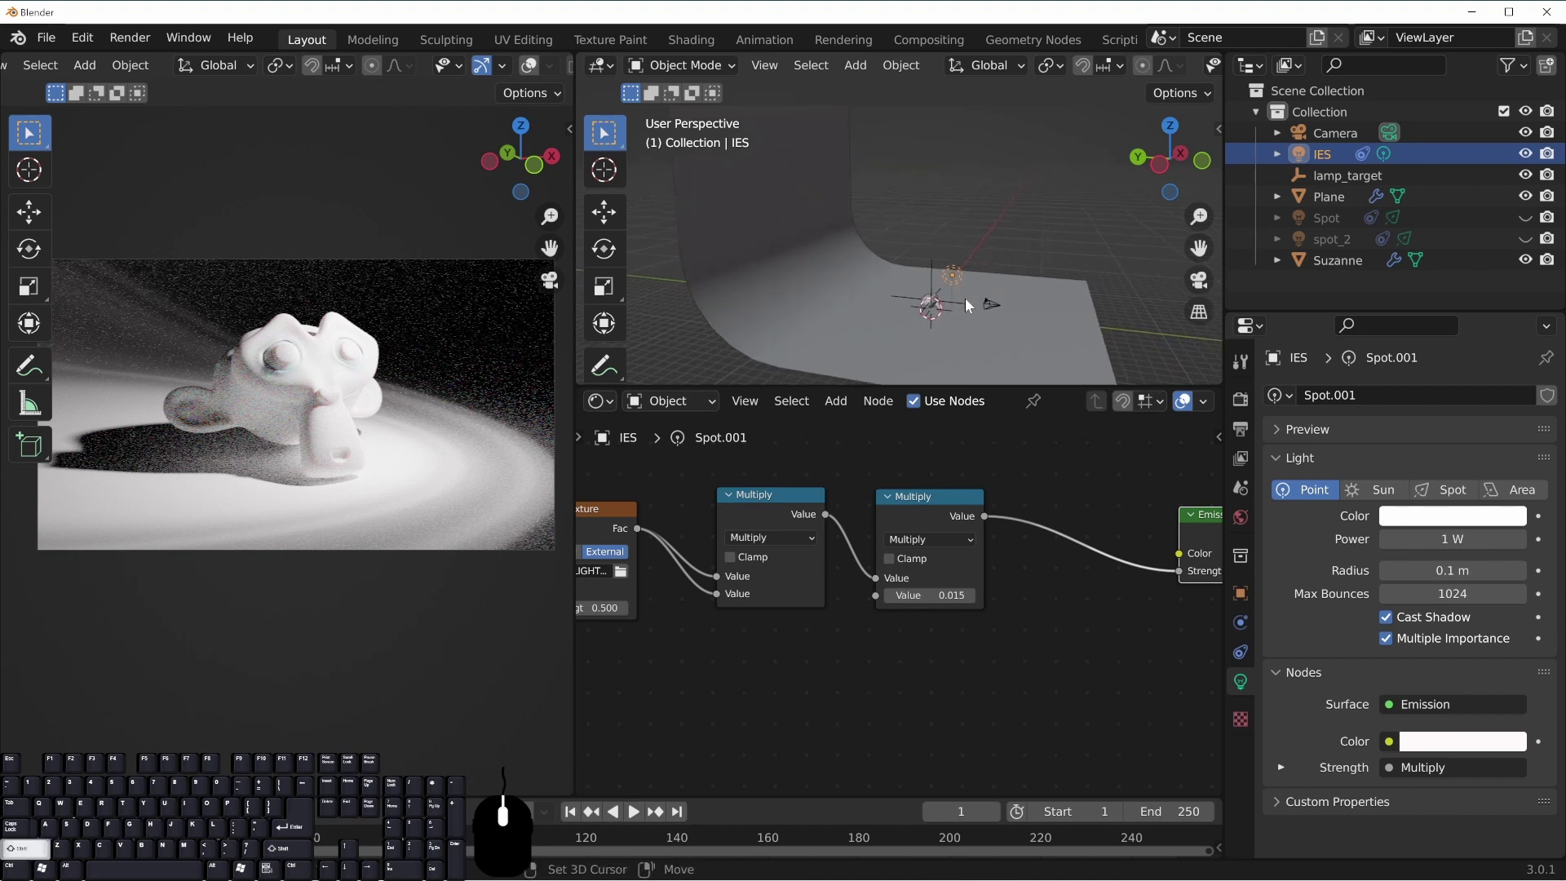
key(shift+d)
click(918, 212)
shift+middle_drag(919, 205, 942, 230)
Remove the Track To constraint from the duplicated IES light and clear its rotation
click(1240, 652)
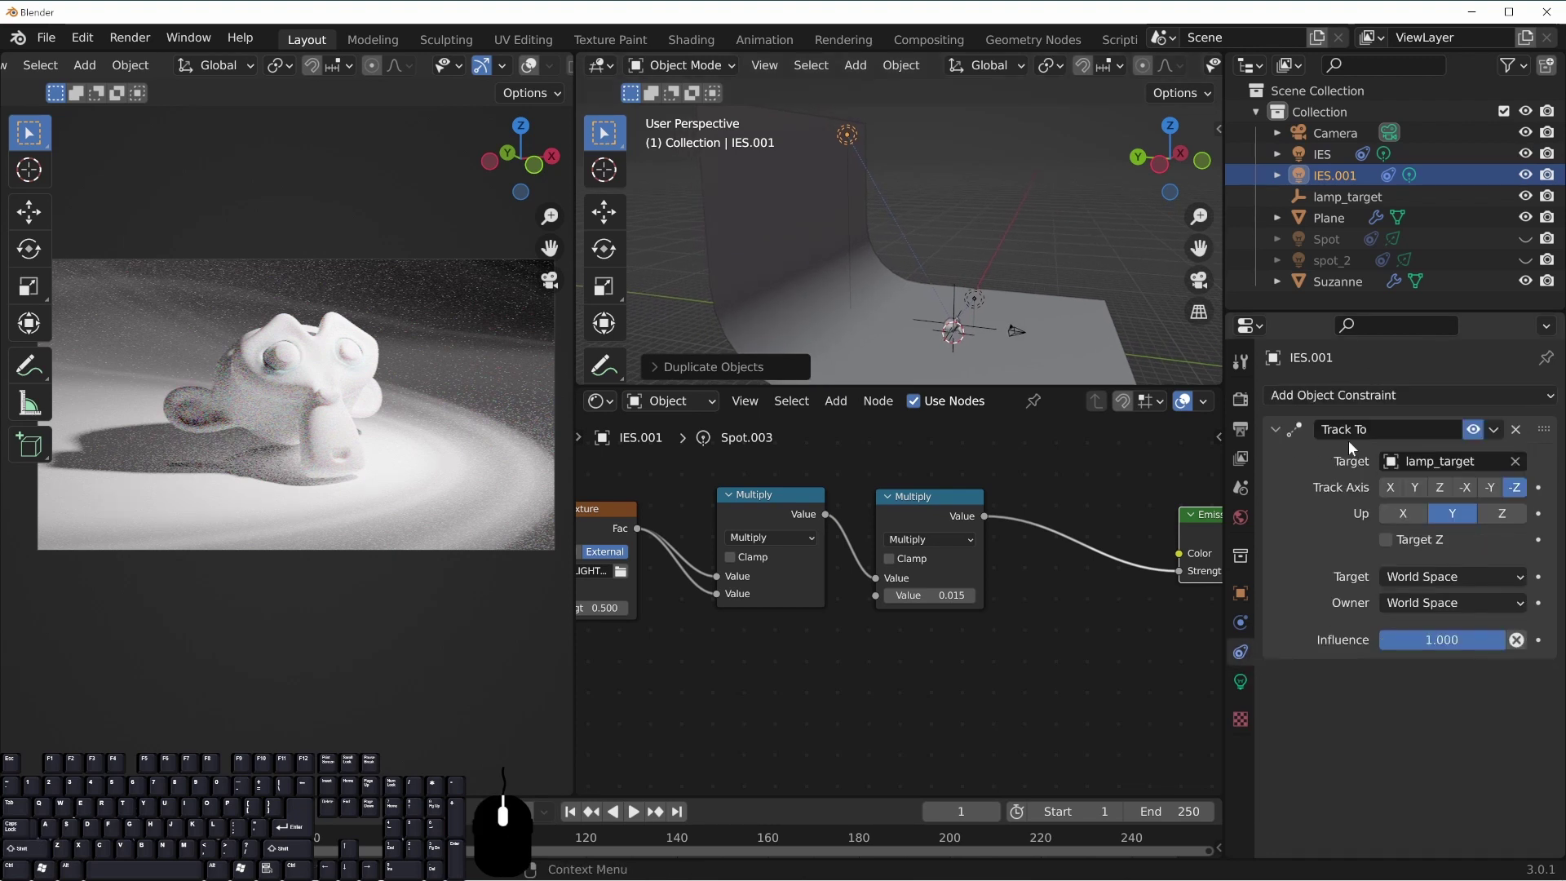
click(1515, 429)
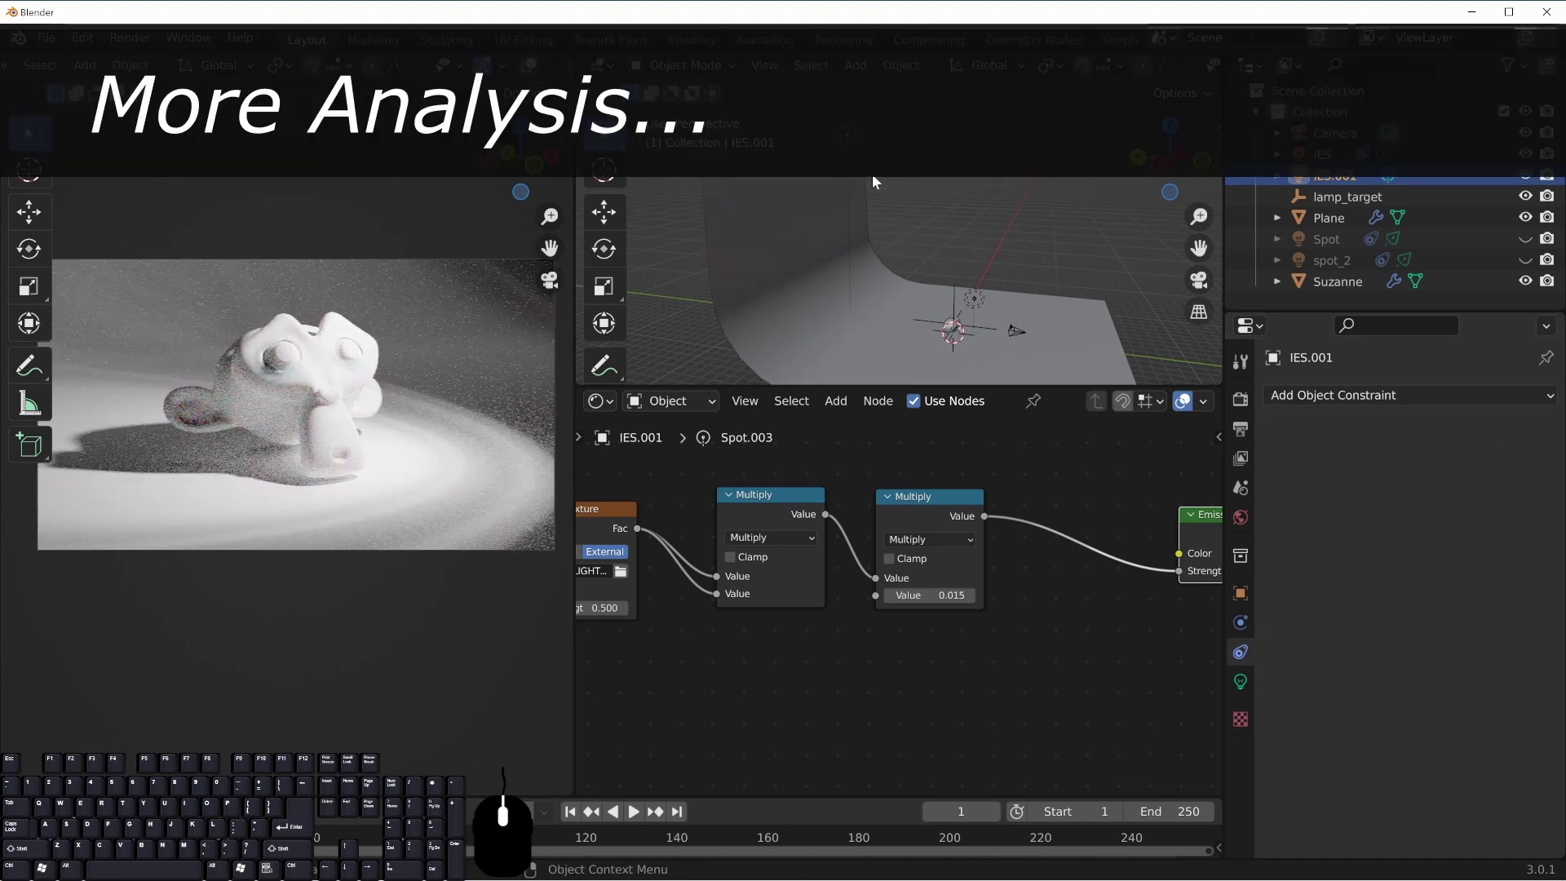
key(alt+r)
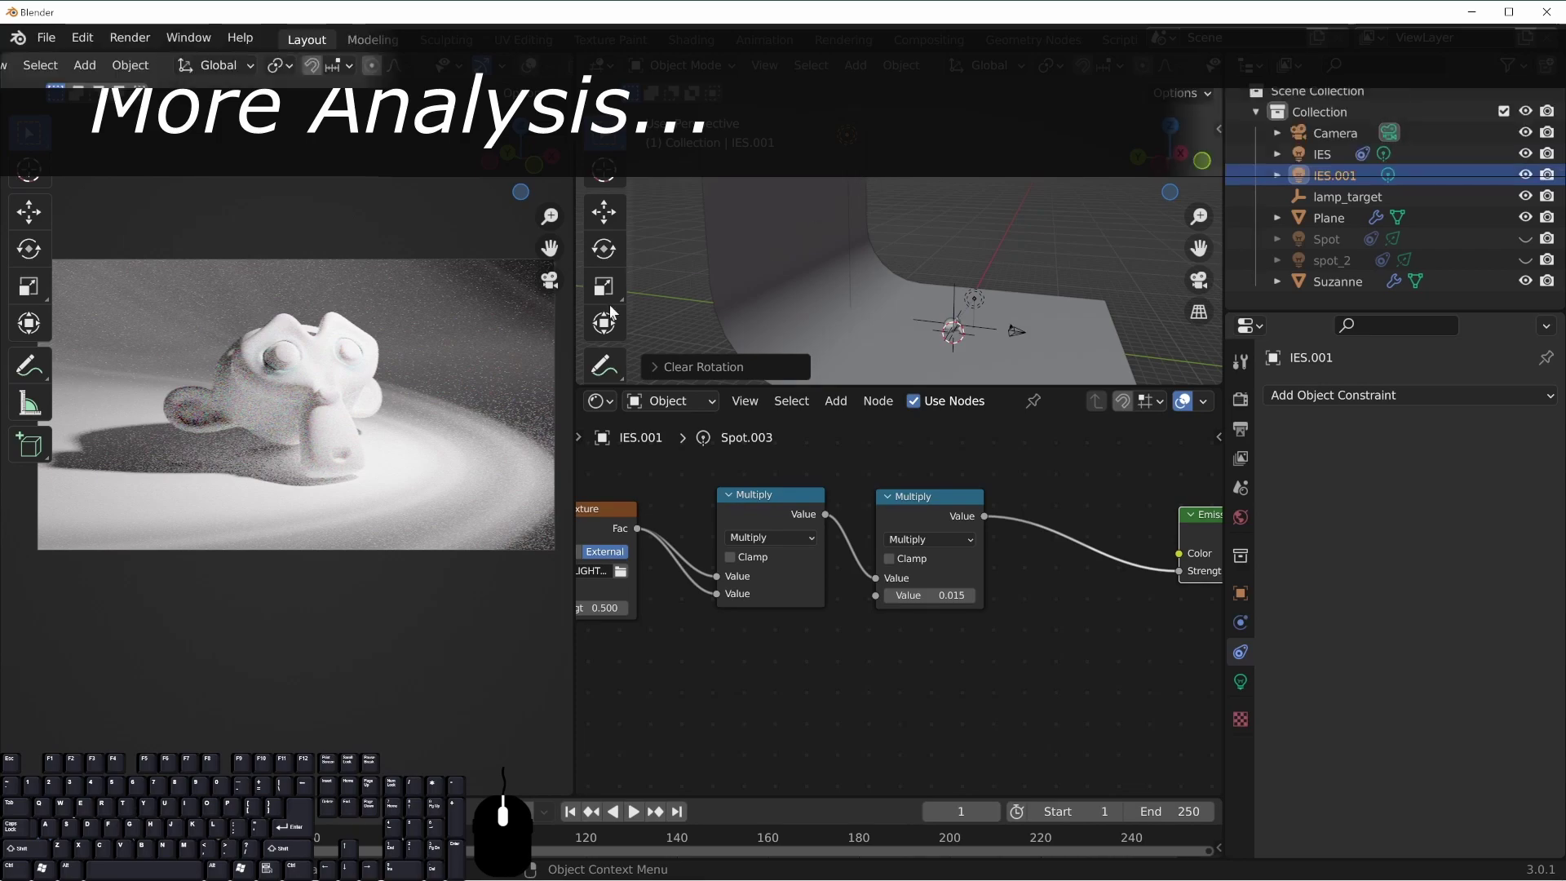
Move the duplicated light about 2.3 m toward the backdrop's vertical wall so its pattern falls on it
middle_drag(407, 389, 412, 502)
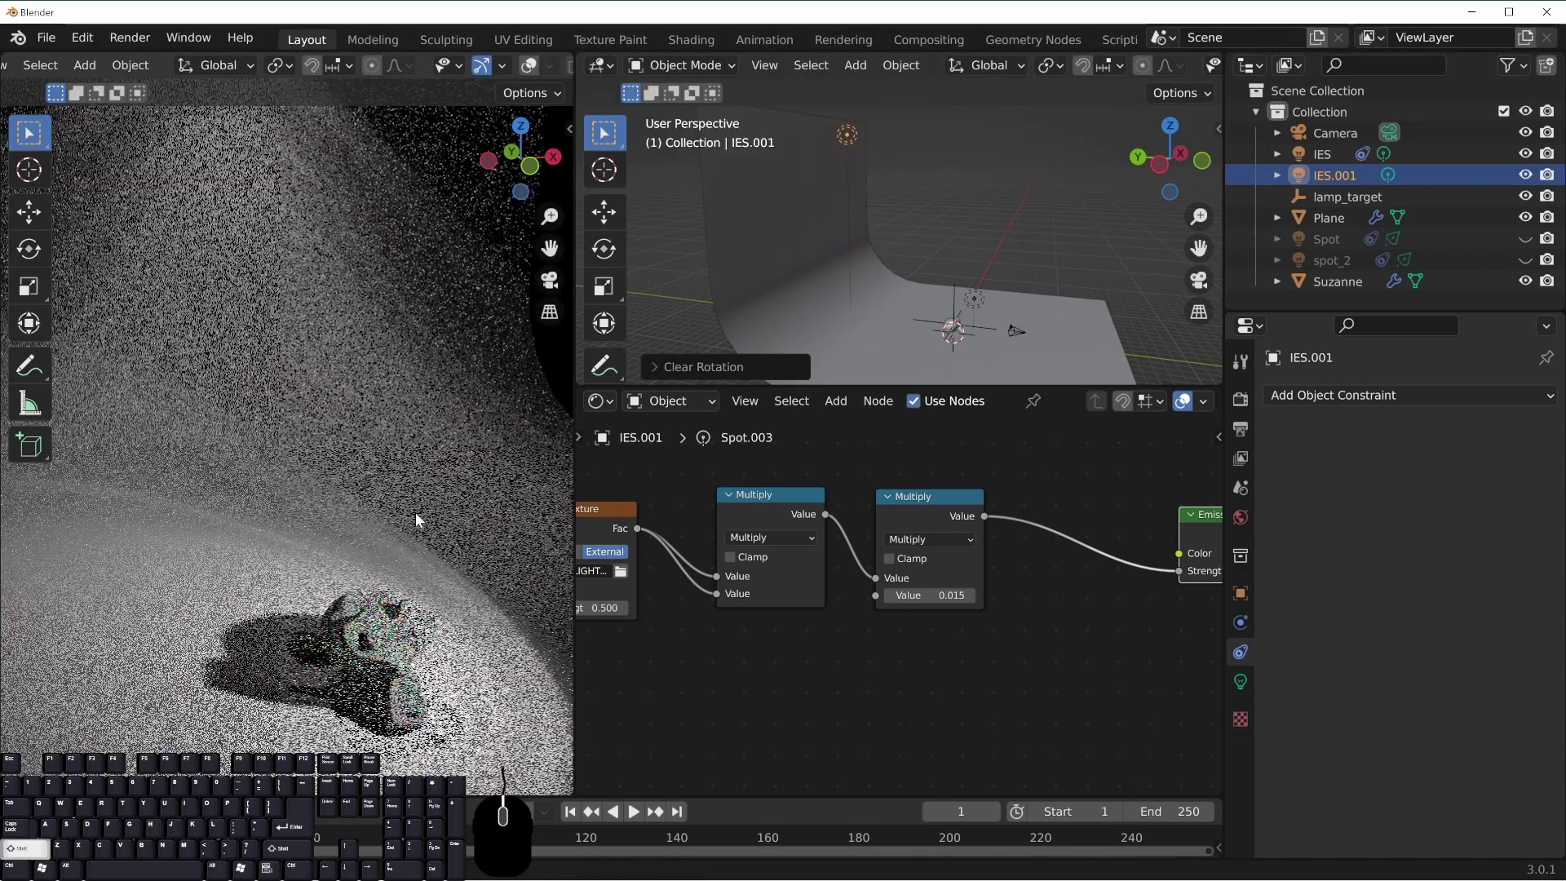
scroll(408, 496, down, 3)
shift+middle_drag(330, 366, 477, 553)
middle_drag(350, 412, 454, 417)
shift+middle_drag(335, 383, 440, 434)
scroll(287, 374, up, 2)
shift+middle_drag(321, 352, 489, 383)
middle_drag(865, 213, 937, 189)
key(g)
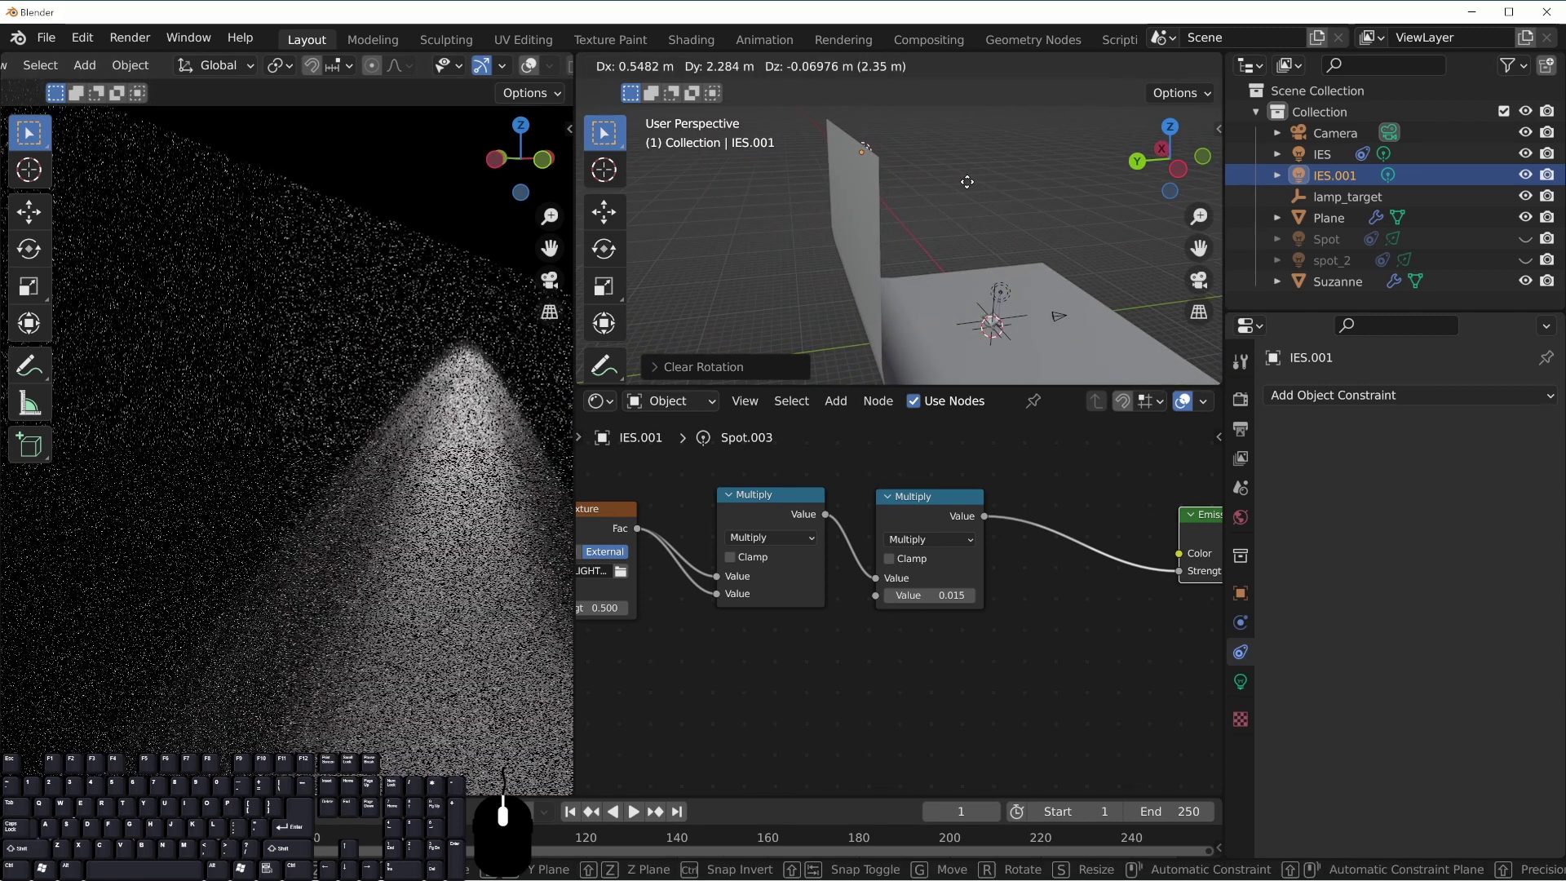
click(956, 182)
Examine the light pattern on the wall and shift the duplicated light about 0.7 m along Y, closer to it
middle_drag(351, 432, 195, 428)
scroll(343, 427, down, 3)
shift+middle_drag(368, 418, 281, 424)
scroll(364, 423, up, 4)
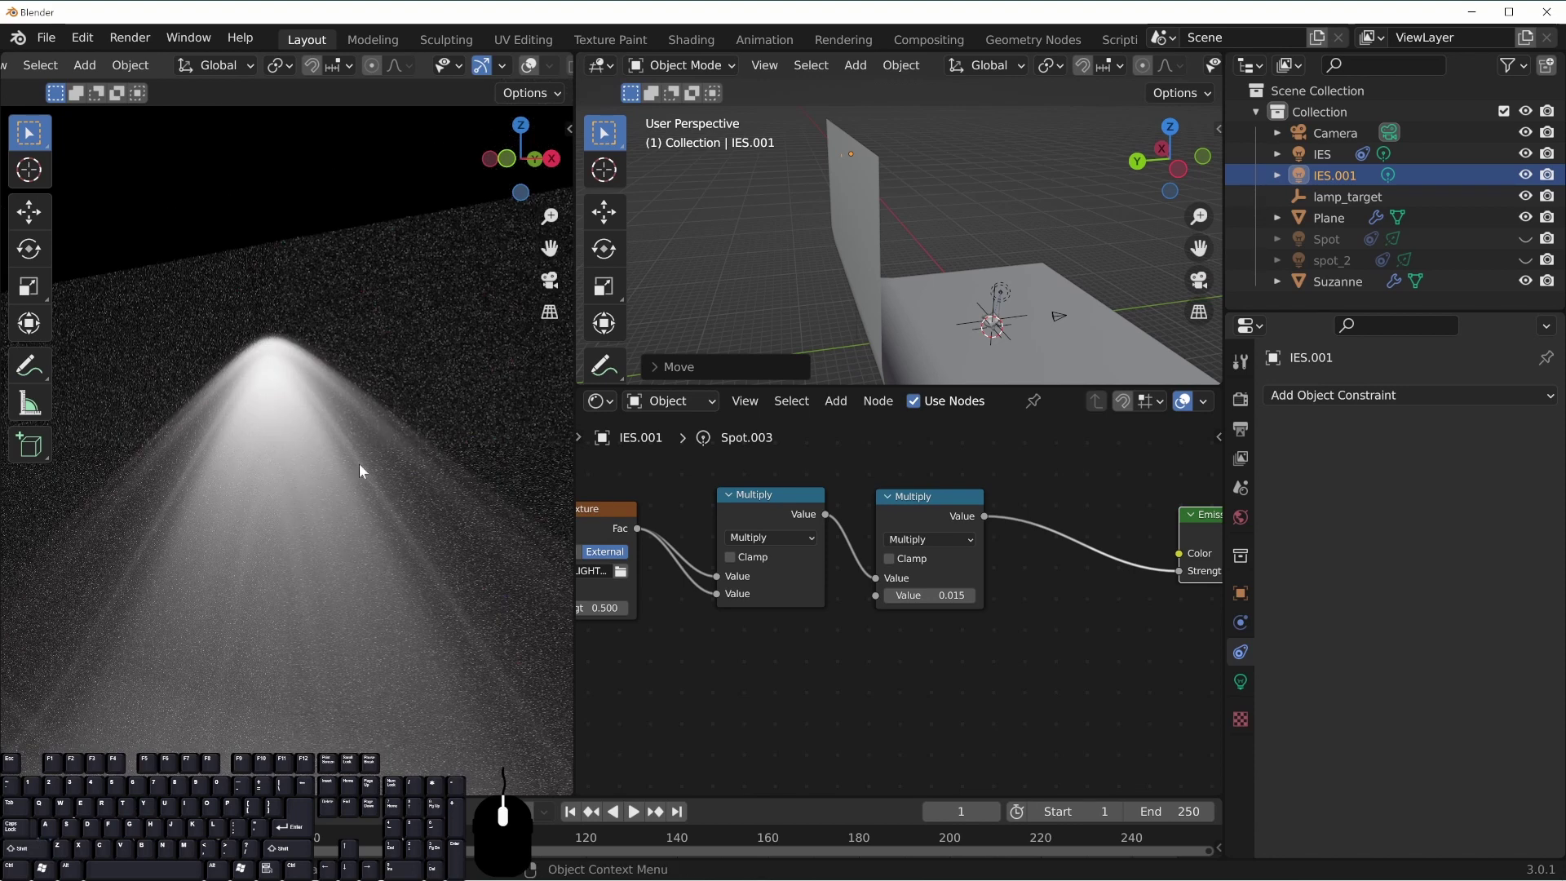
middle_drag(1049, 272, 582, 277)
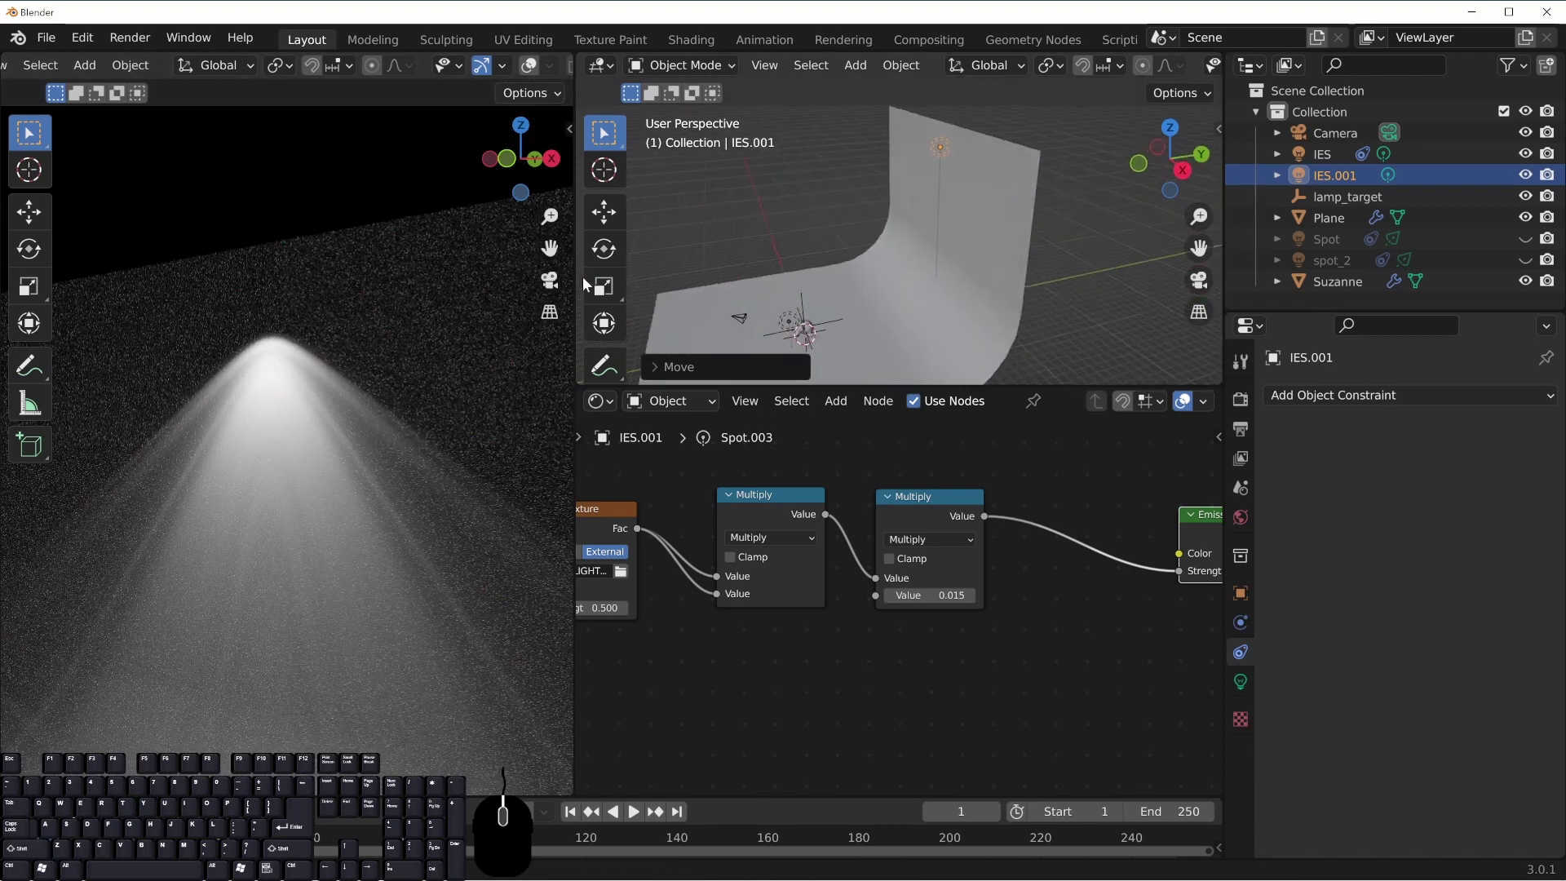
shift+middle_drag(317, 555, 329, 453)
scroll(364, 424, down, 3)
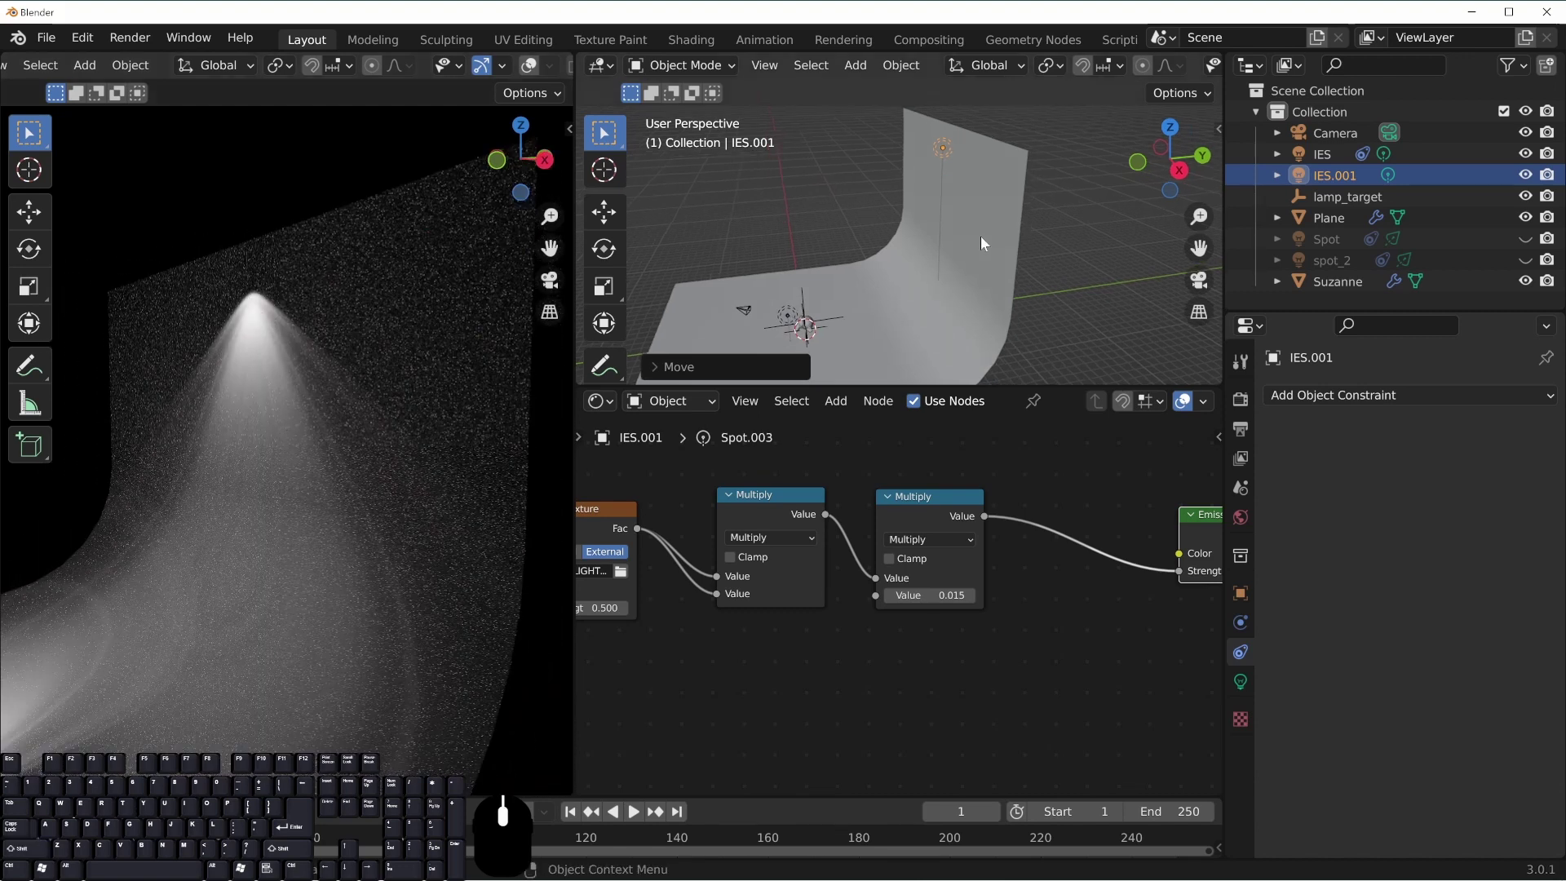
key(g)
key(y)
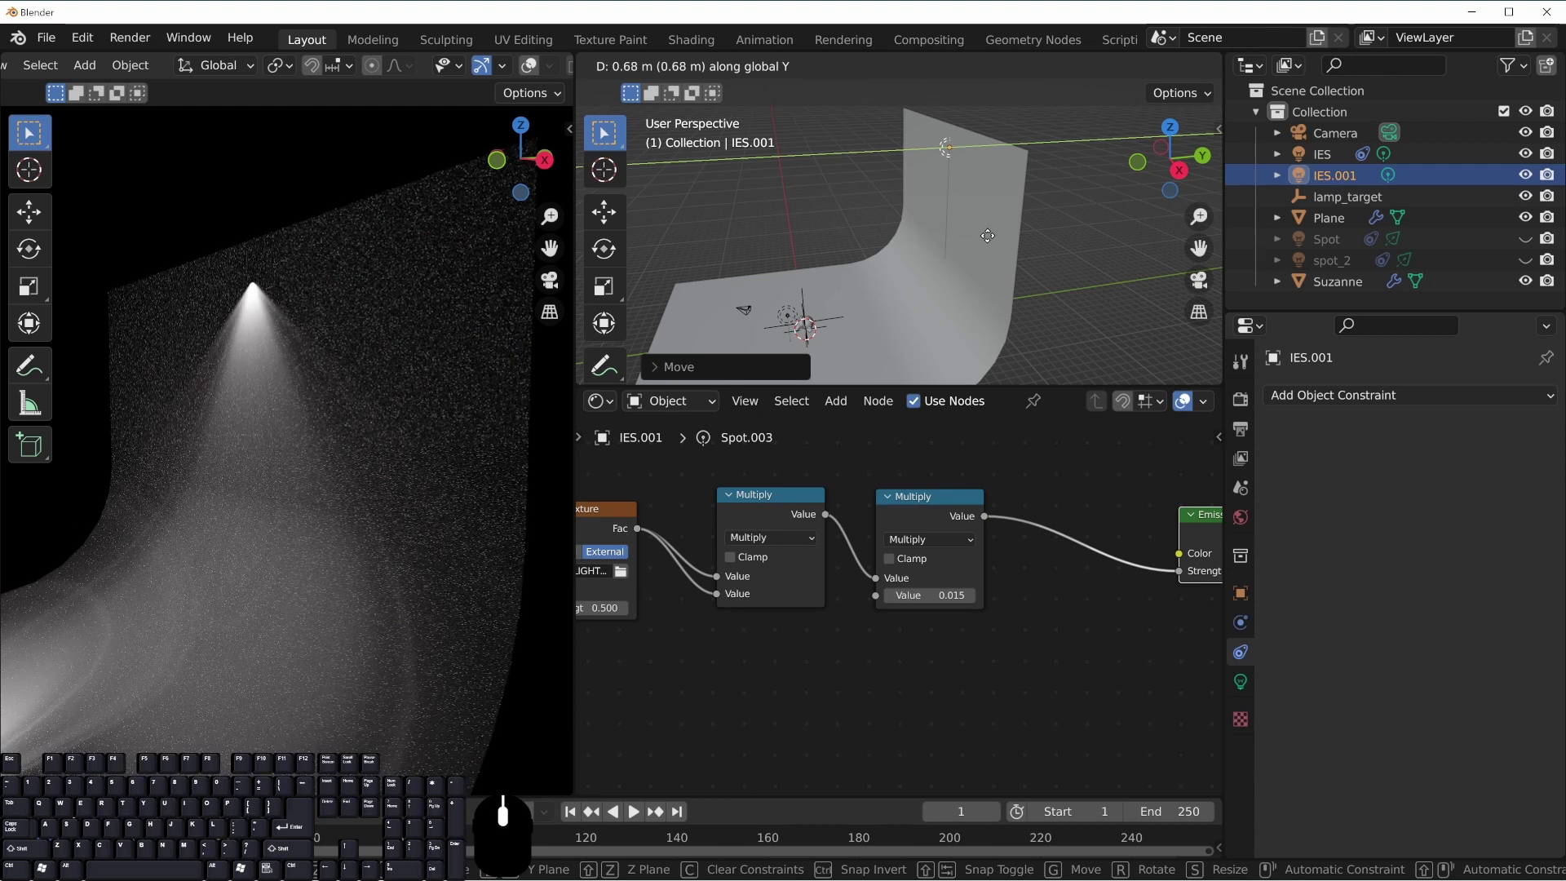
click(987, 237)
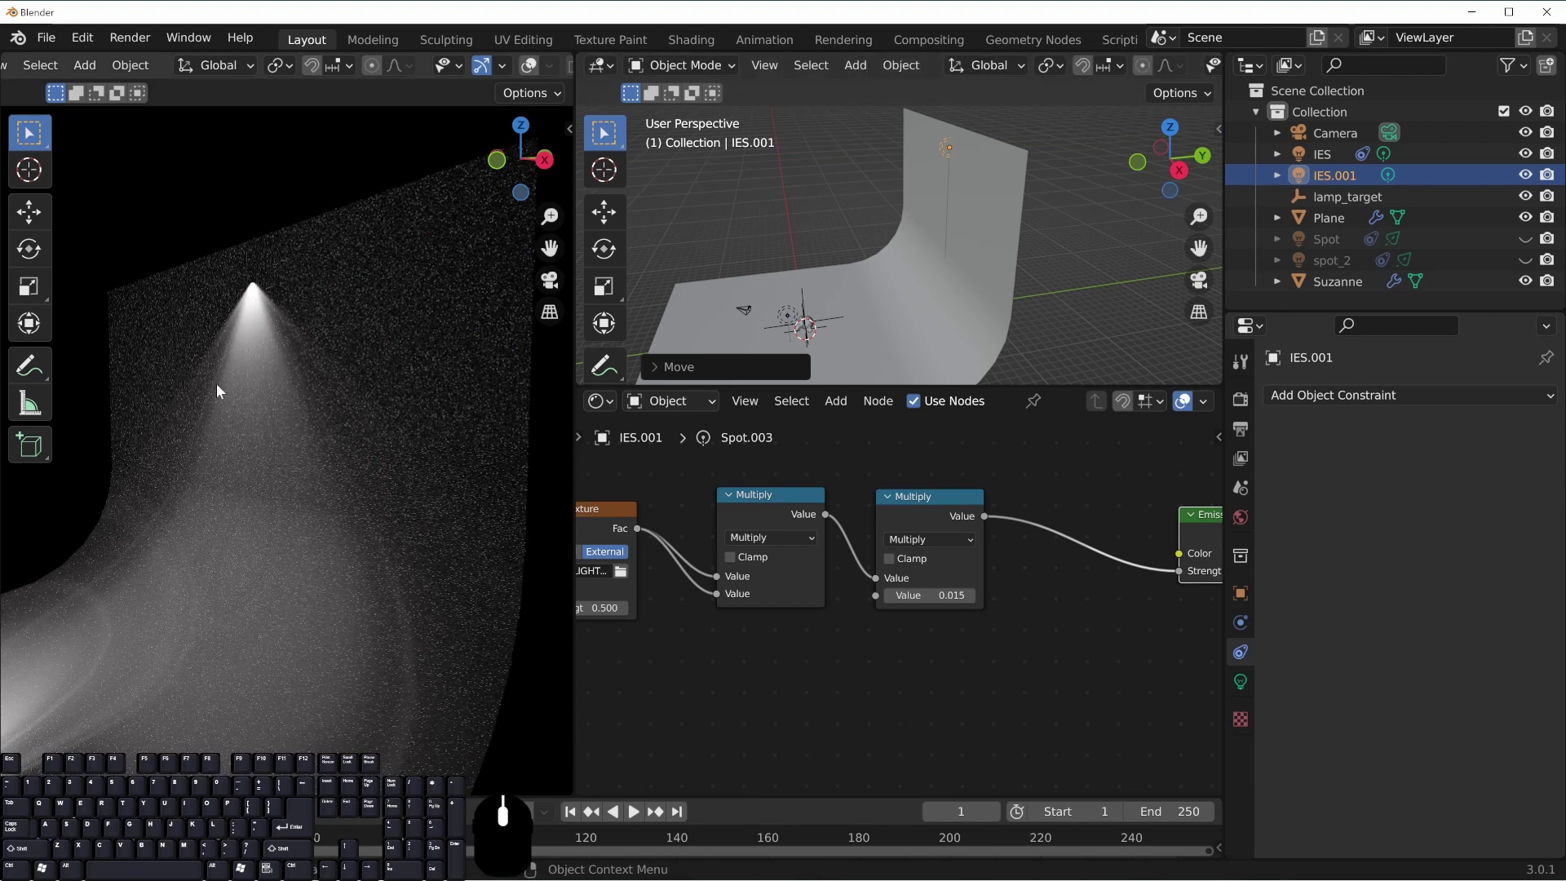
Load a very narrow-beam IES profile from the ies-lights-pack folder into the duplicated light's IES Texture node
middle_drag(708, 667, 887, 581)
middle_drag(191, 365, 286, 316)
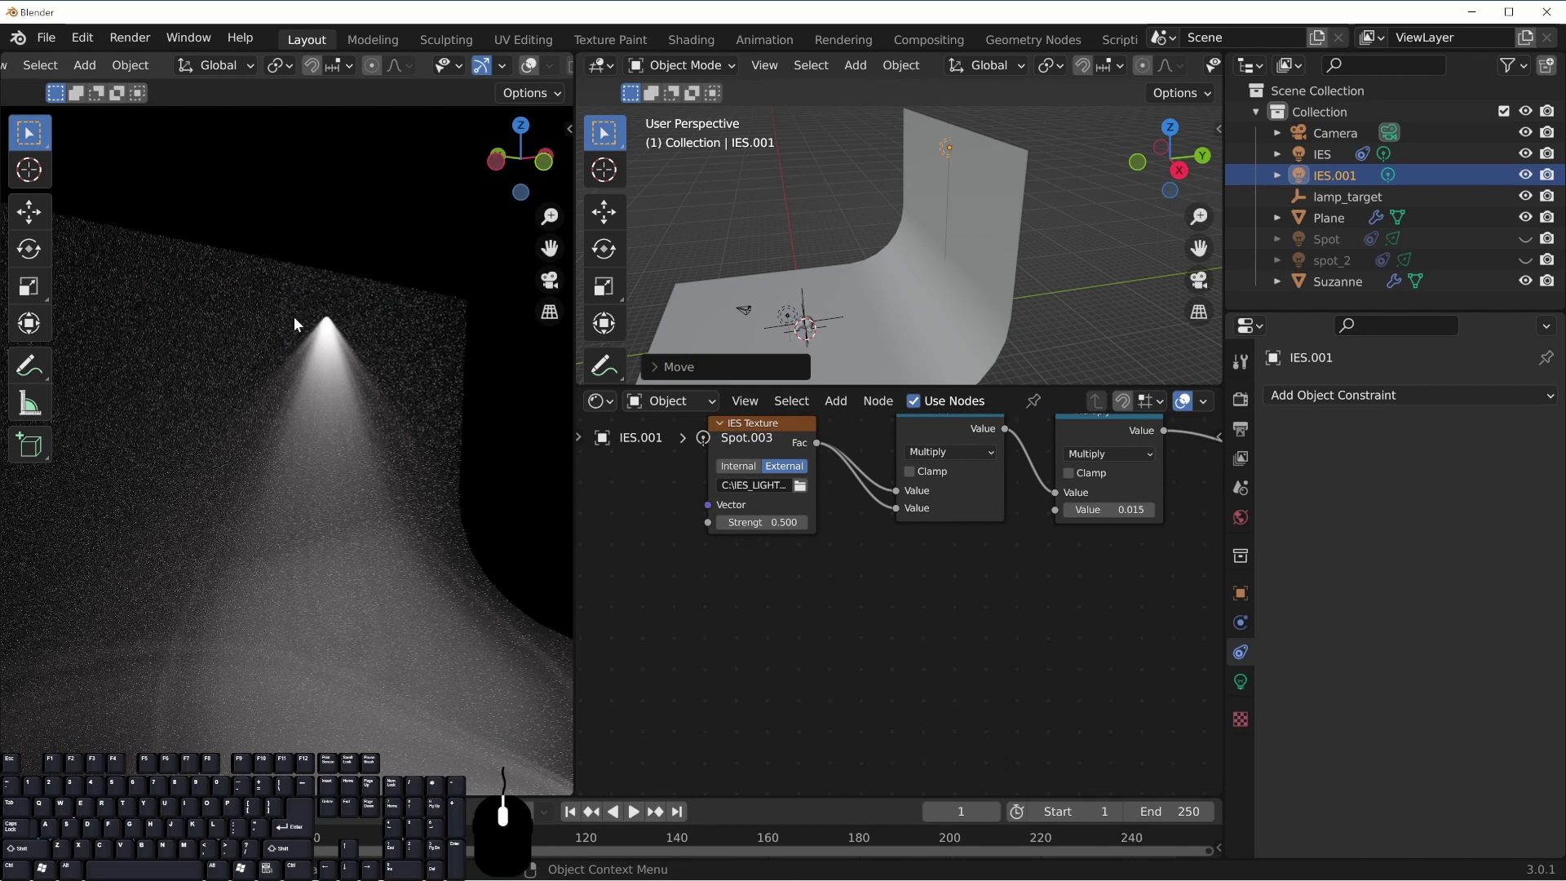
middle_drag(413, 376, 291, 319)
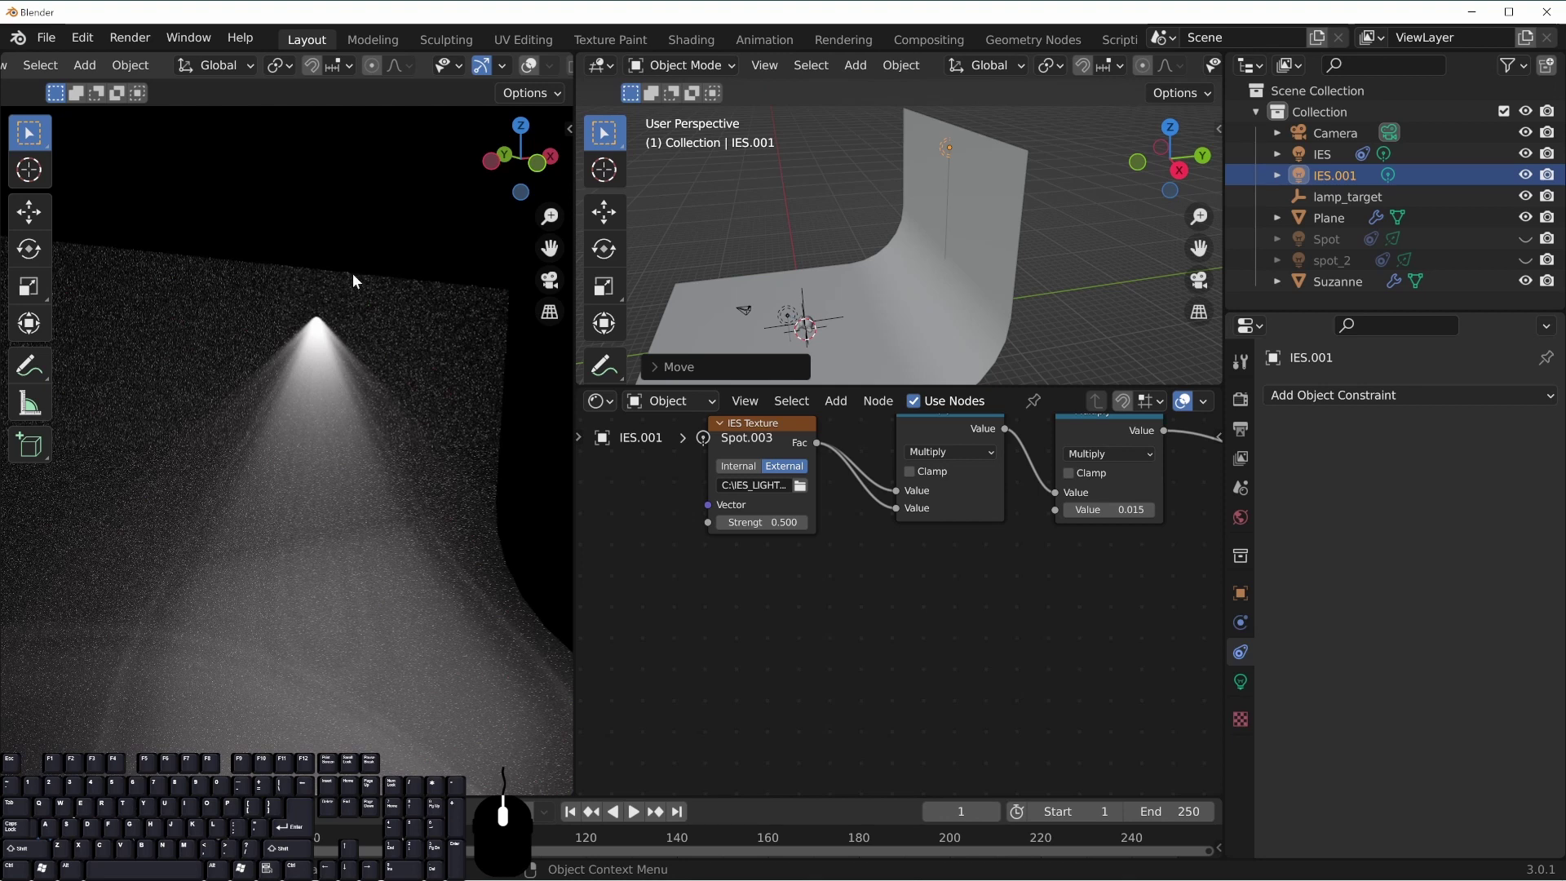
middle_drag(858, 571, 902, 568)
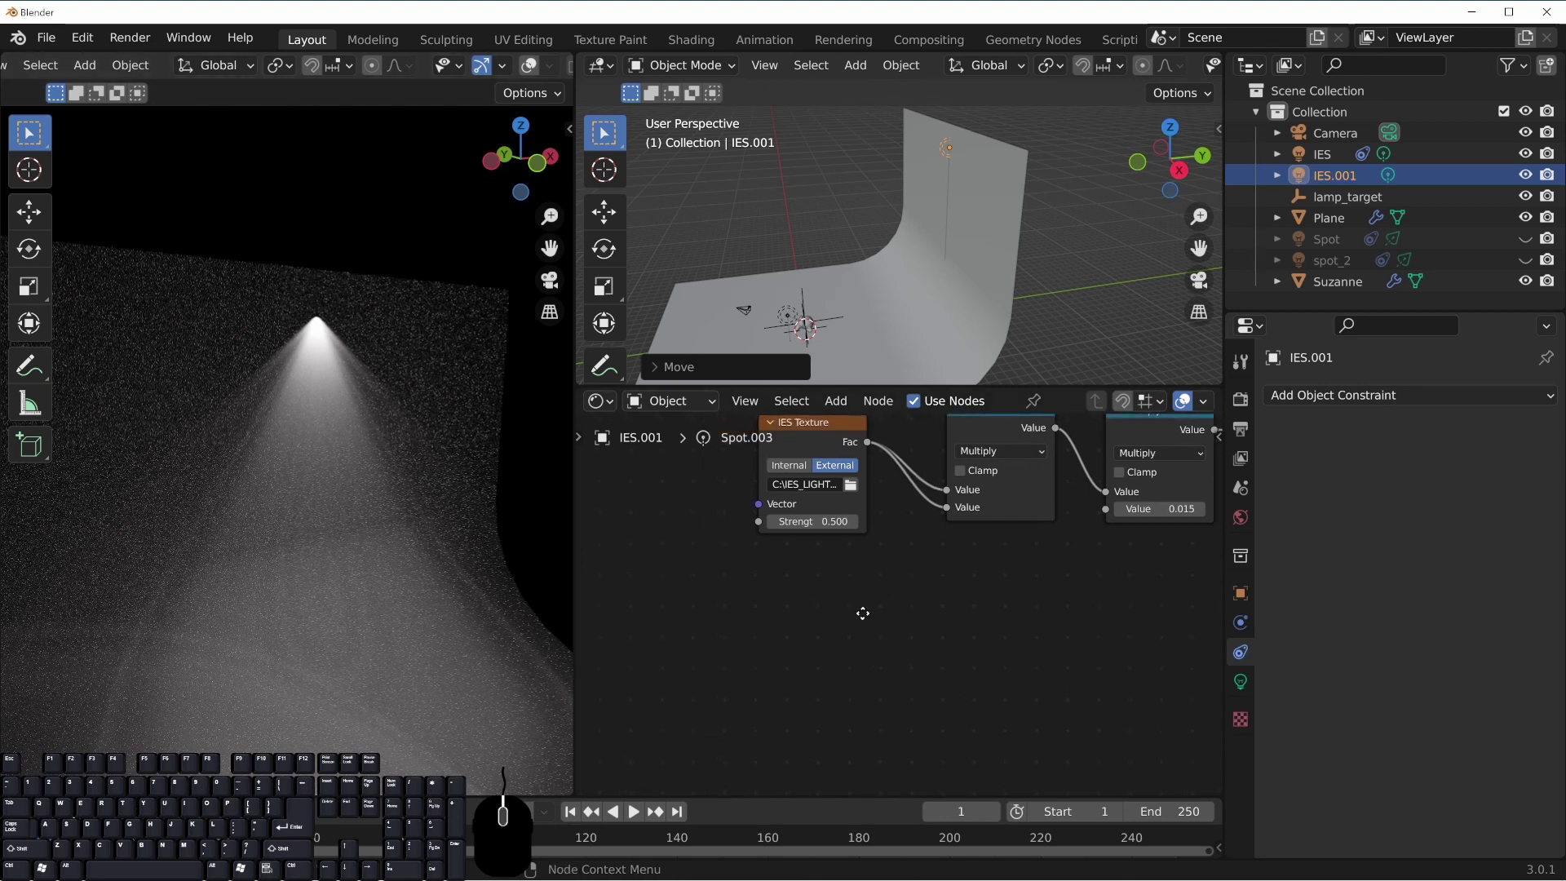
click(835, 510)
scroll(1007, 517, down, 5)
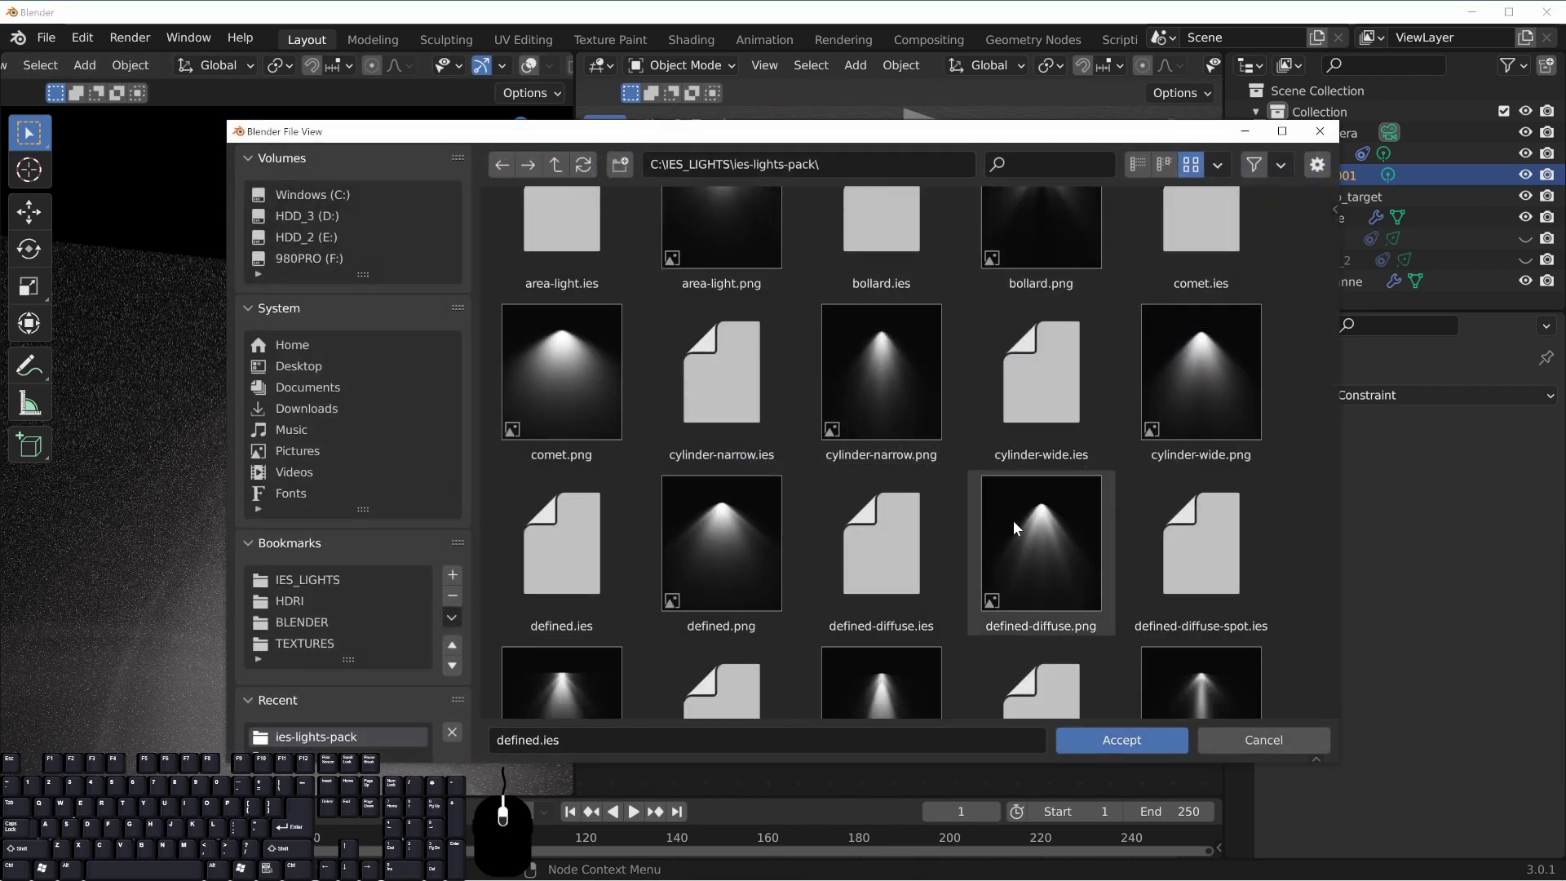
double_click(1056, 360)
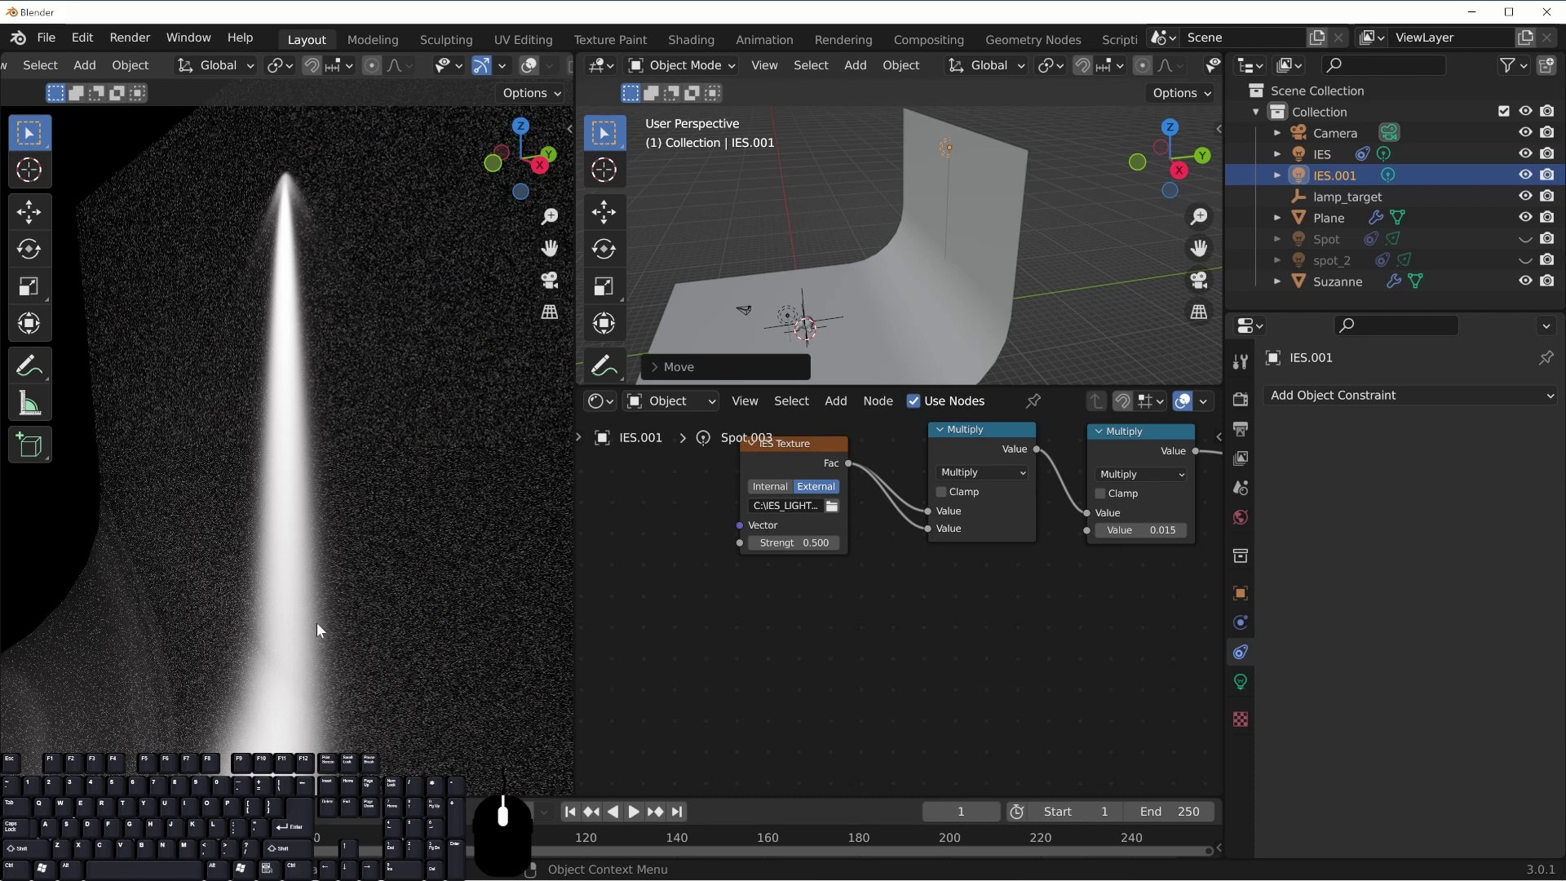
Check the narrow beam against the whole backdrop and save the project file
scroll(356, 506, down, 5)
scroll(356, 506, down, 4)
middle_drag(189, 517, 434, 431)
key(ctrl+s)
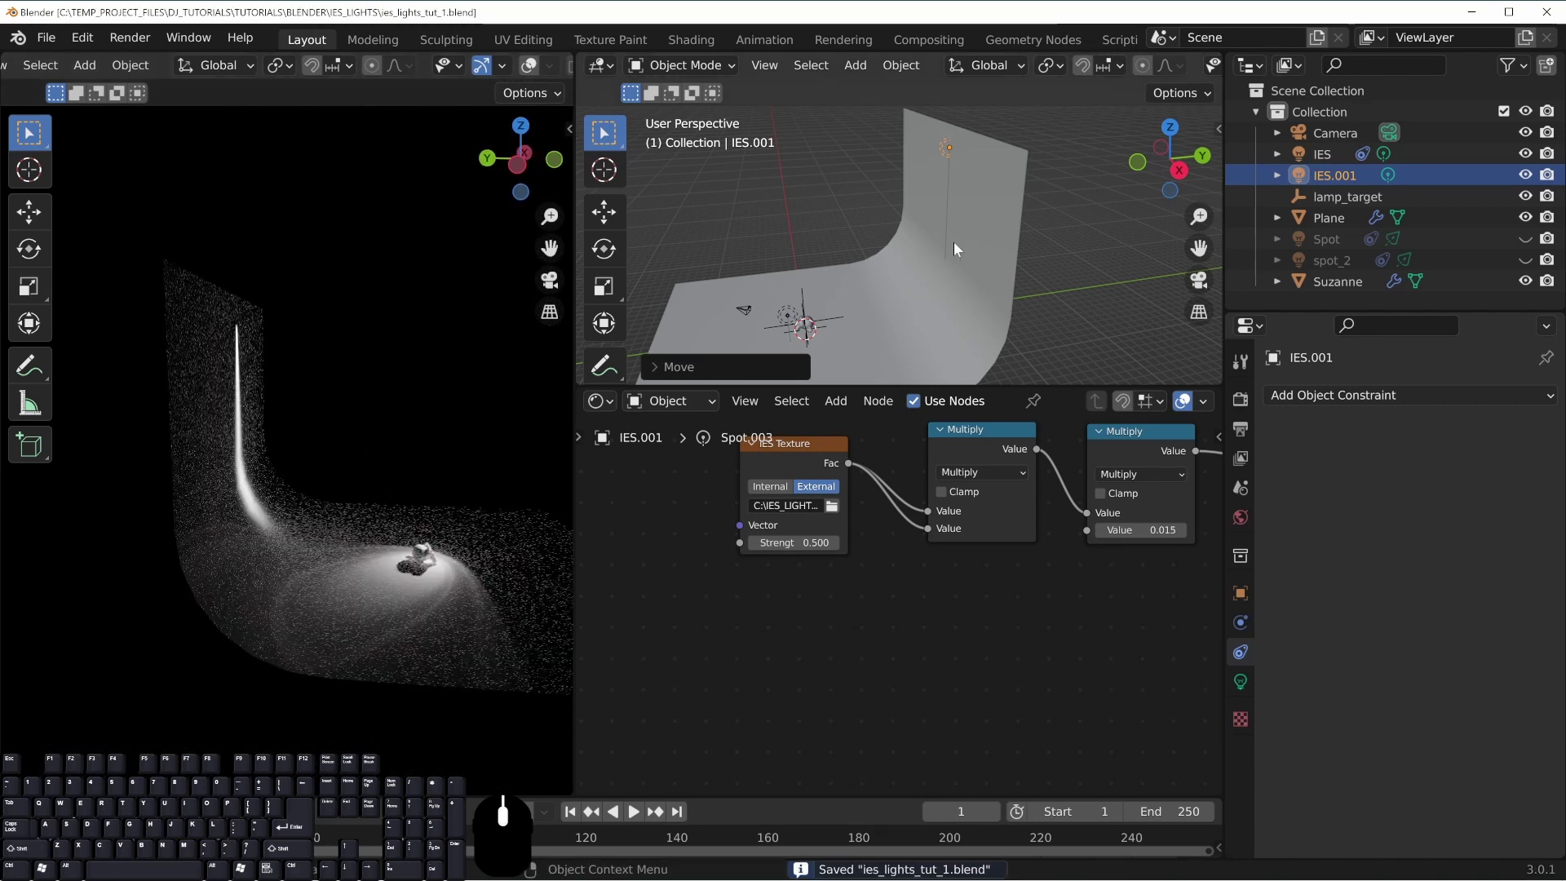
Move the duplicated light about -15 m along Y, away from the backdrop's wall and over the floor
key(g)
key(y)
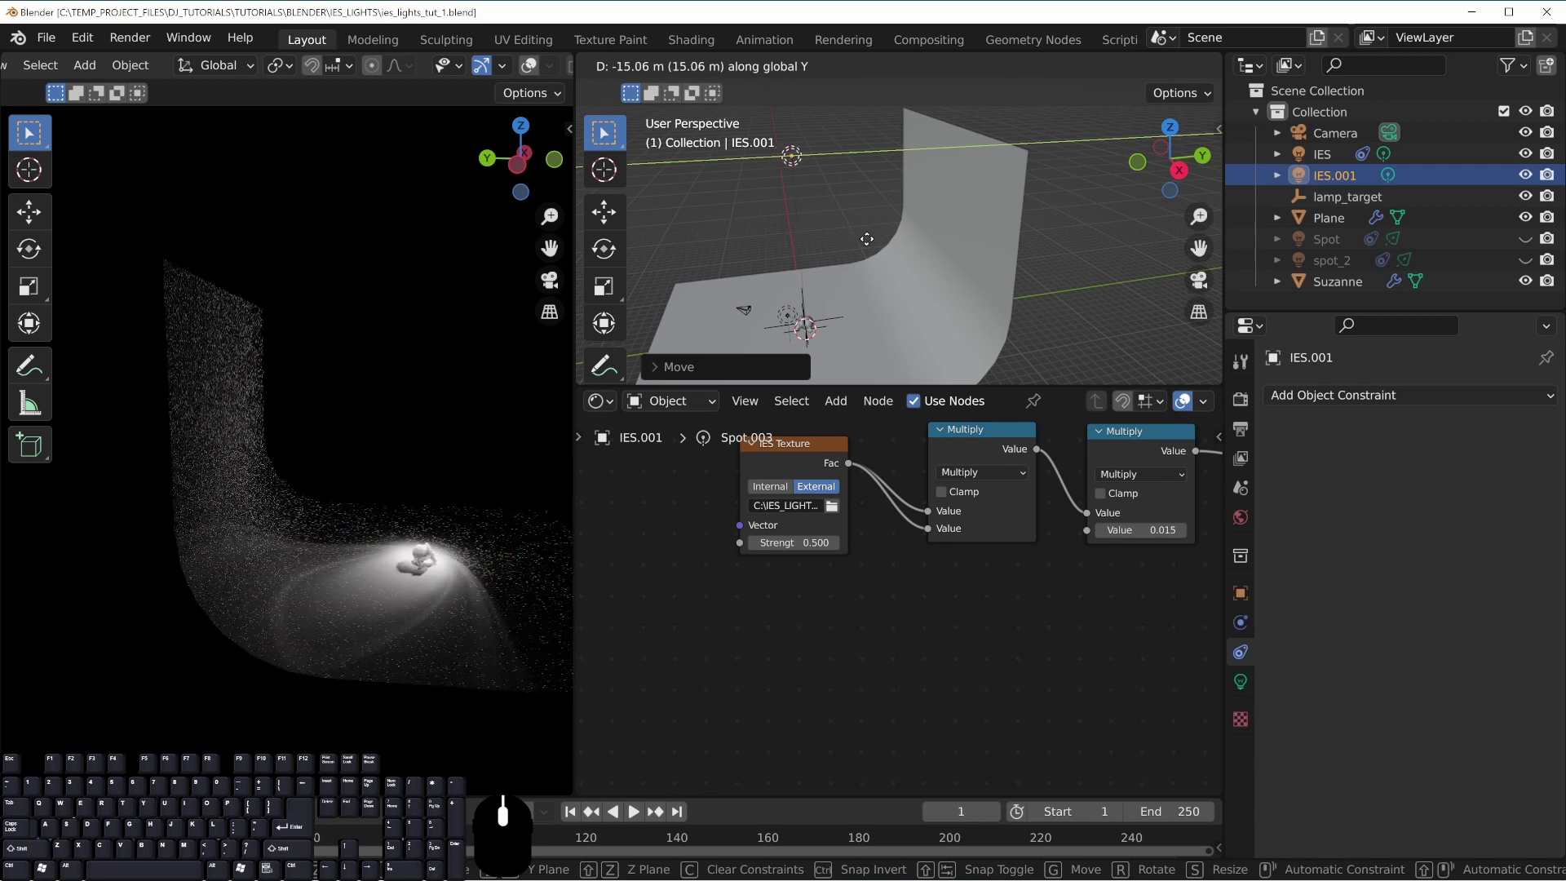
click(866, 245)
shift+middle_drag(372, 512, 266, 473)
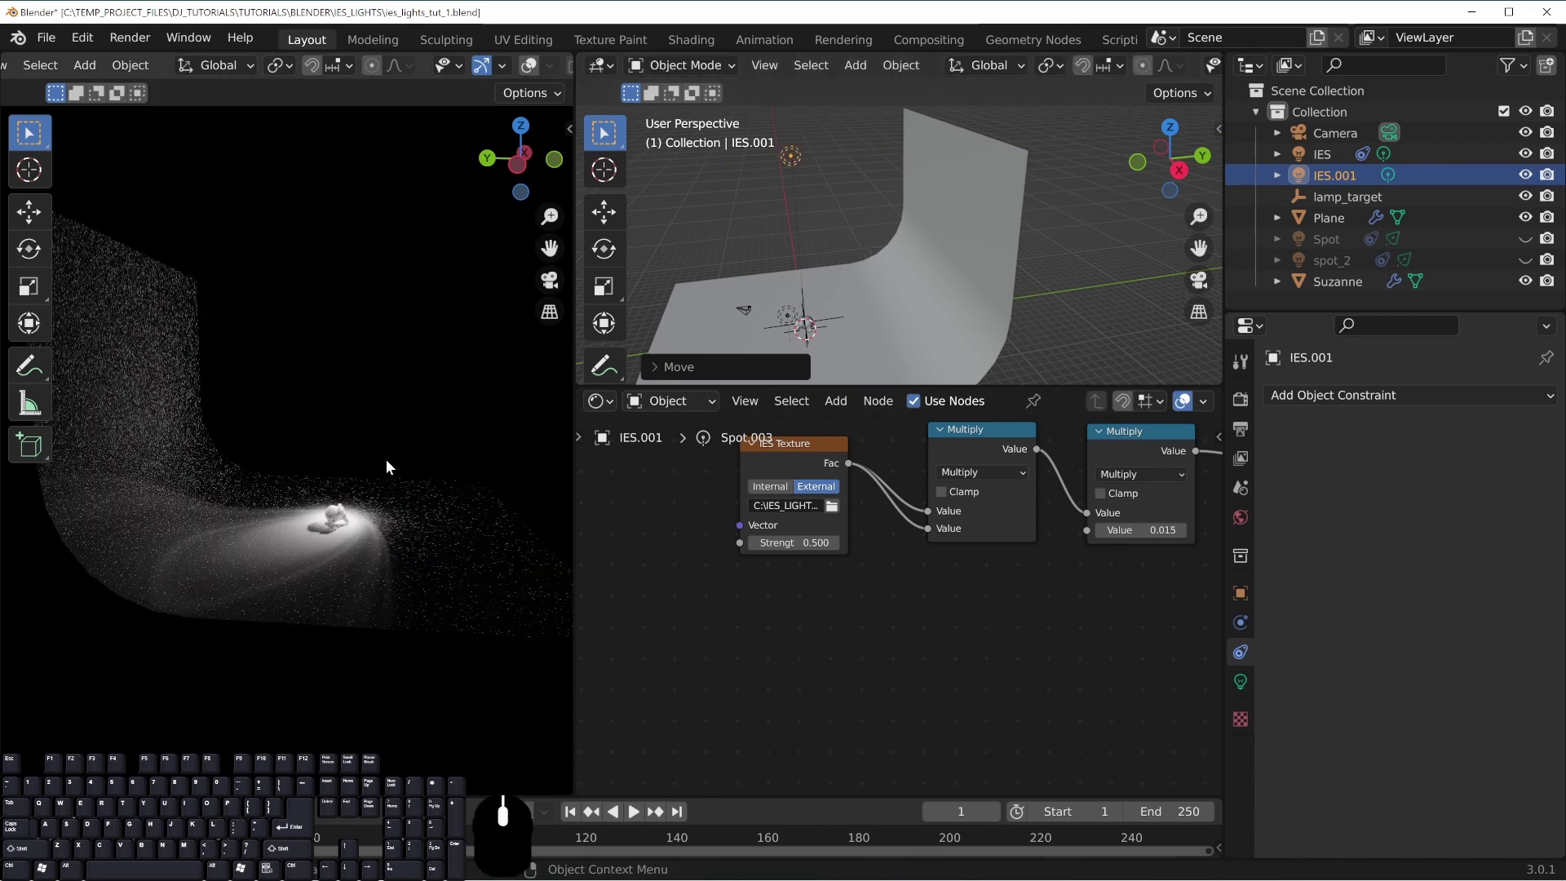
Add a Volume Scatter shader to the World's volume and set its density to 0.01
click(1241, 517)
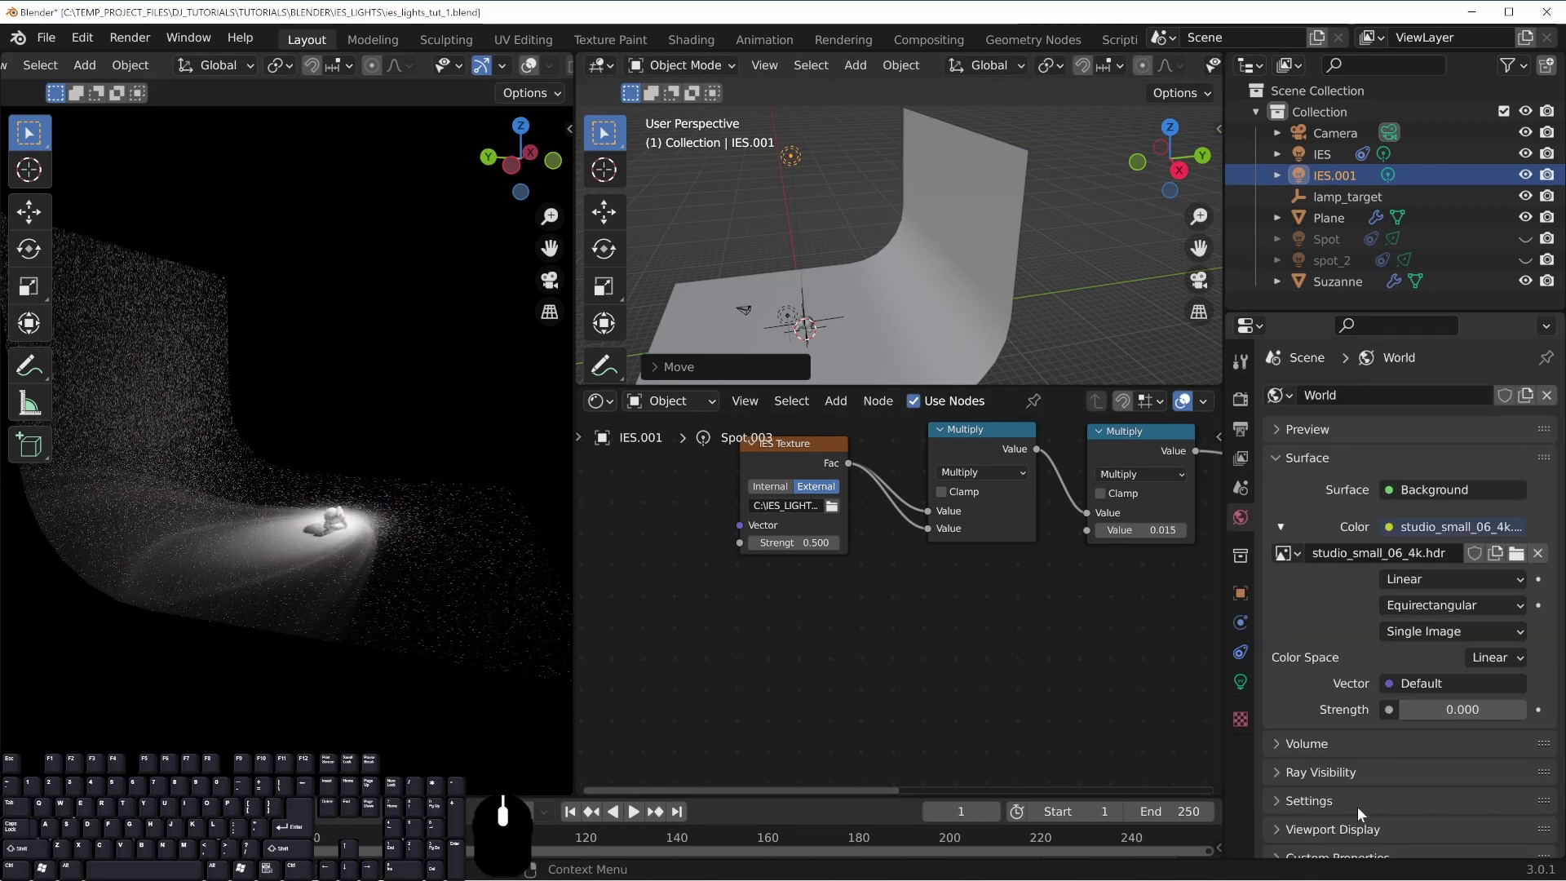
click(1274, 758)
click(1277, 757)
click(1279, 727)
click(1403, 744)
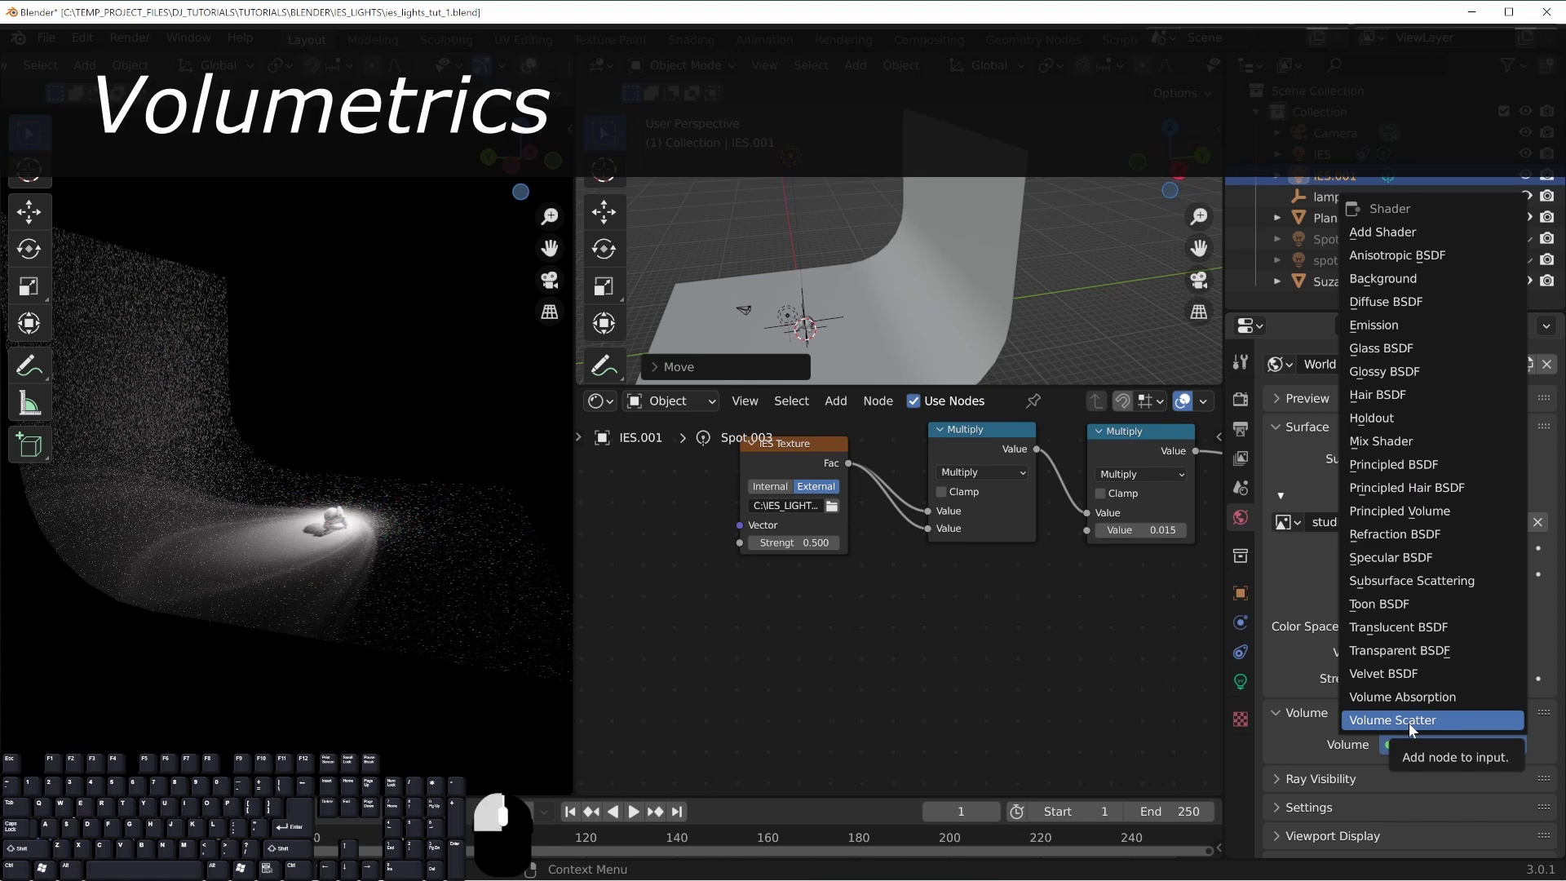
click(1408, 722)
double_click(1460, 807)
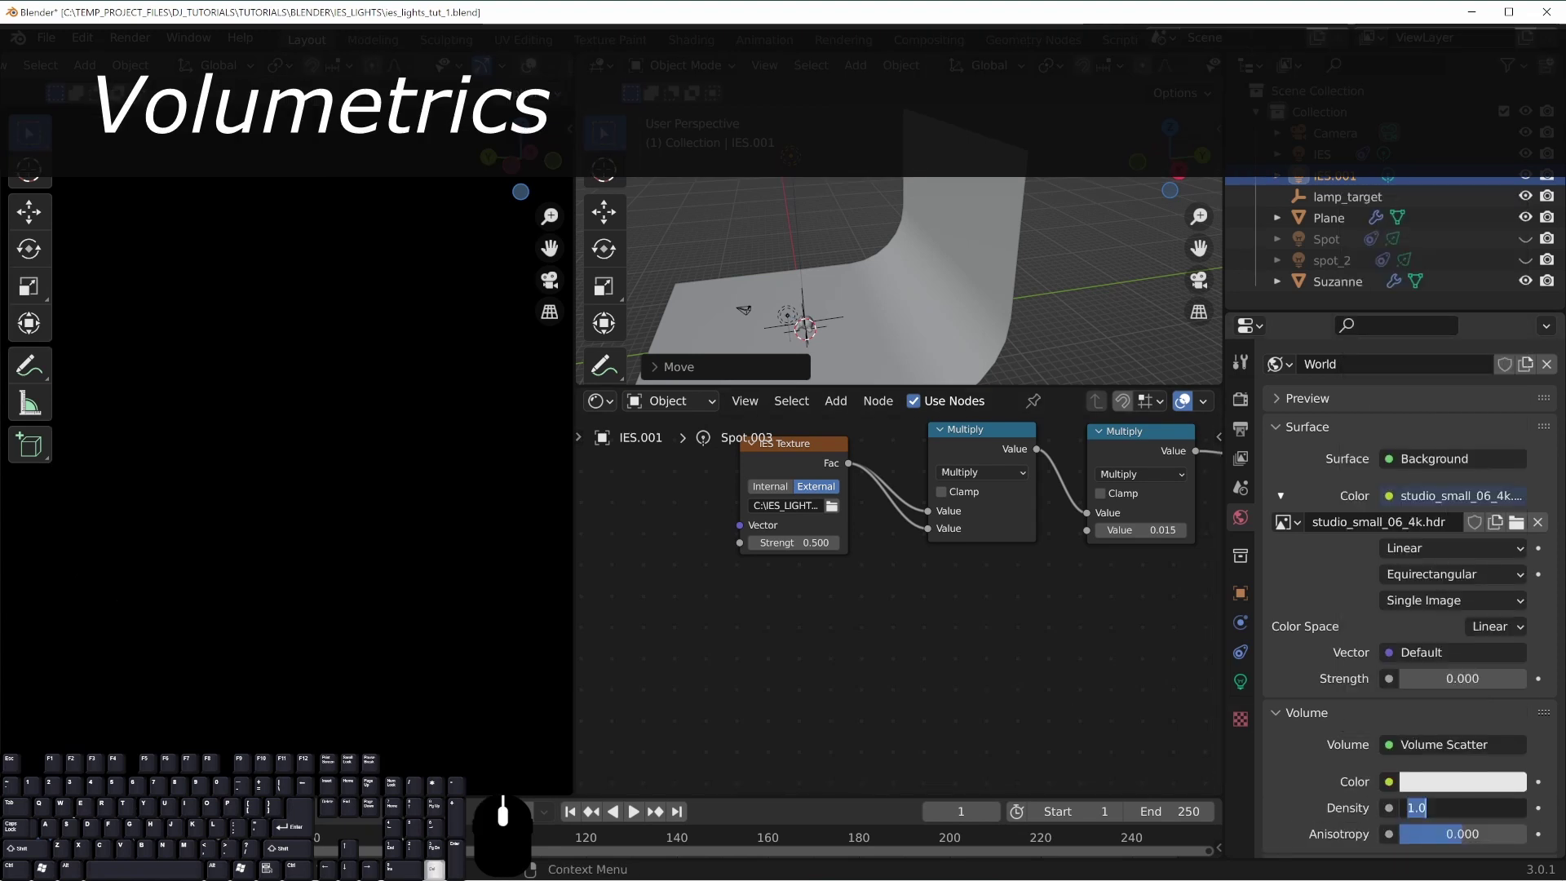
text(0.01)
key(Return)
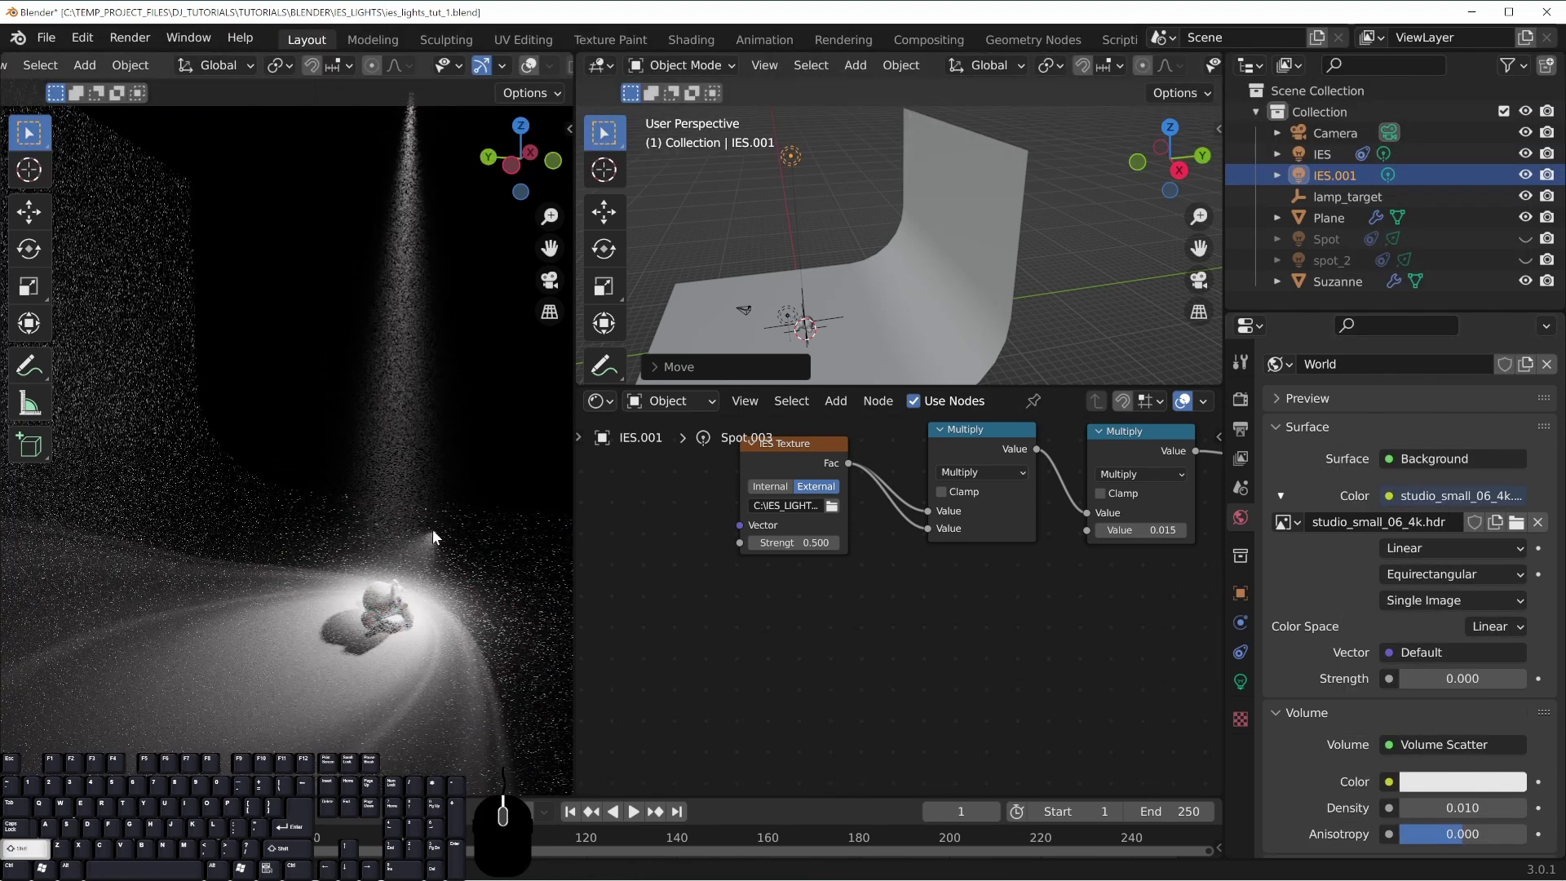
Inspect the volumetric light beam from several sides and raise the Volume Scatter density to 0.025
scroll(1353, 731, down, 3)
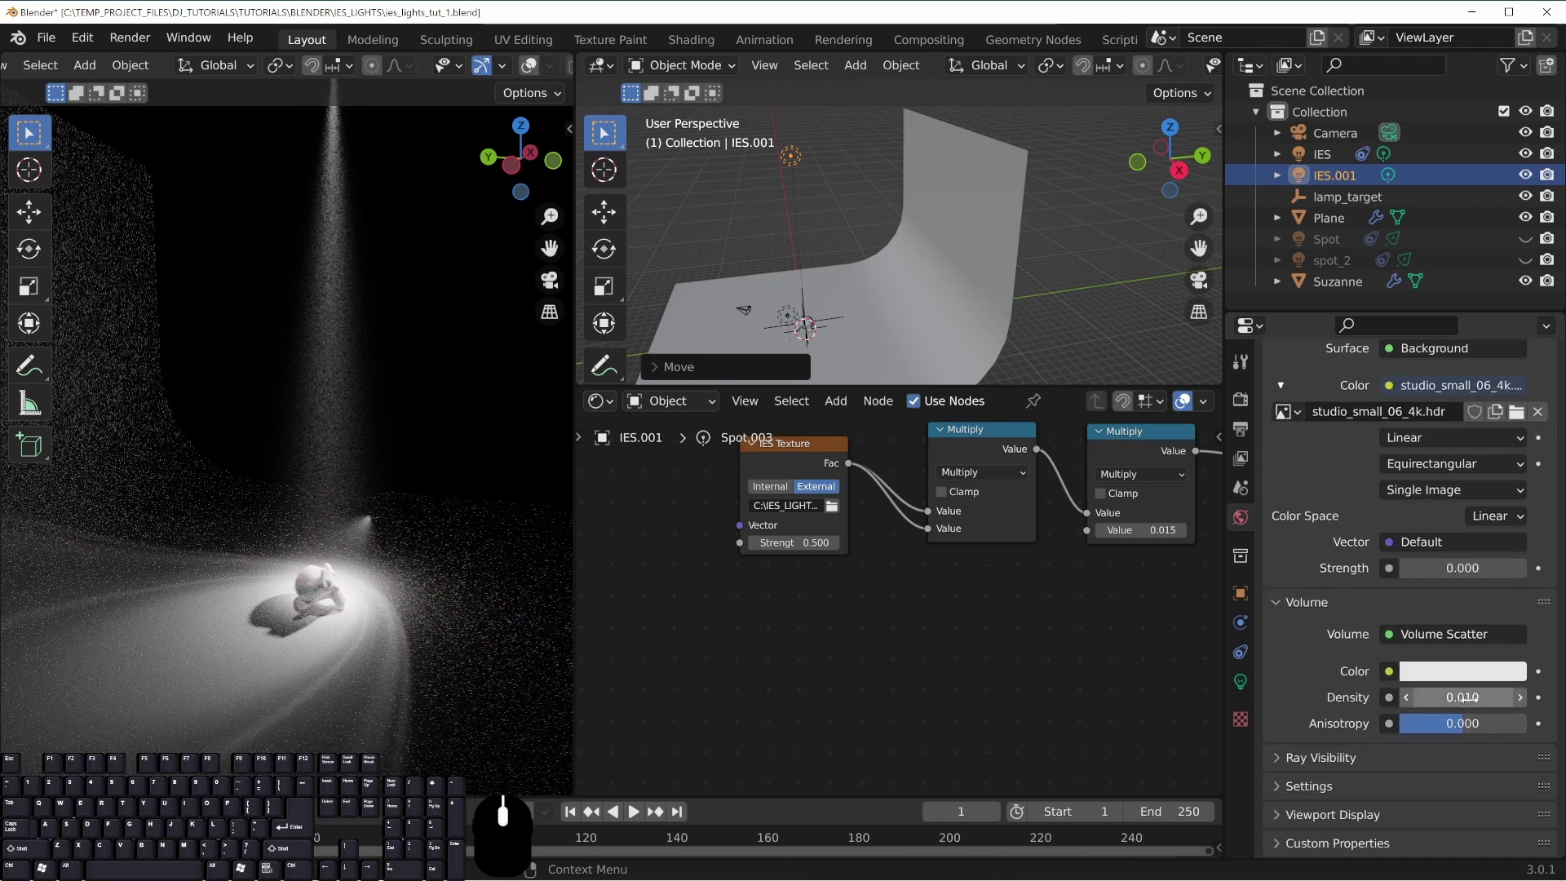
middle_drag(399, 465, 457, 508)
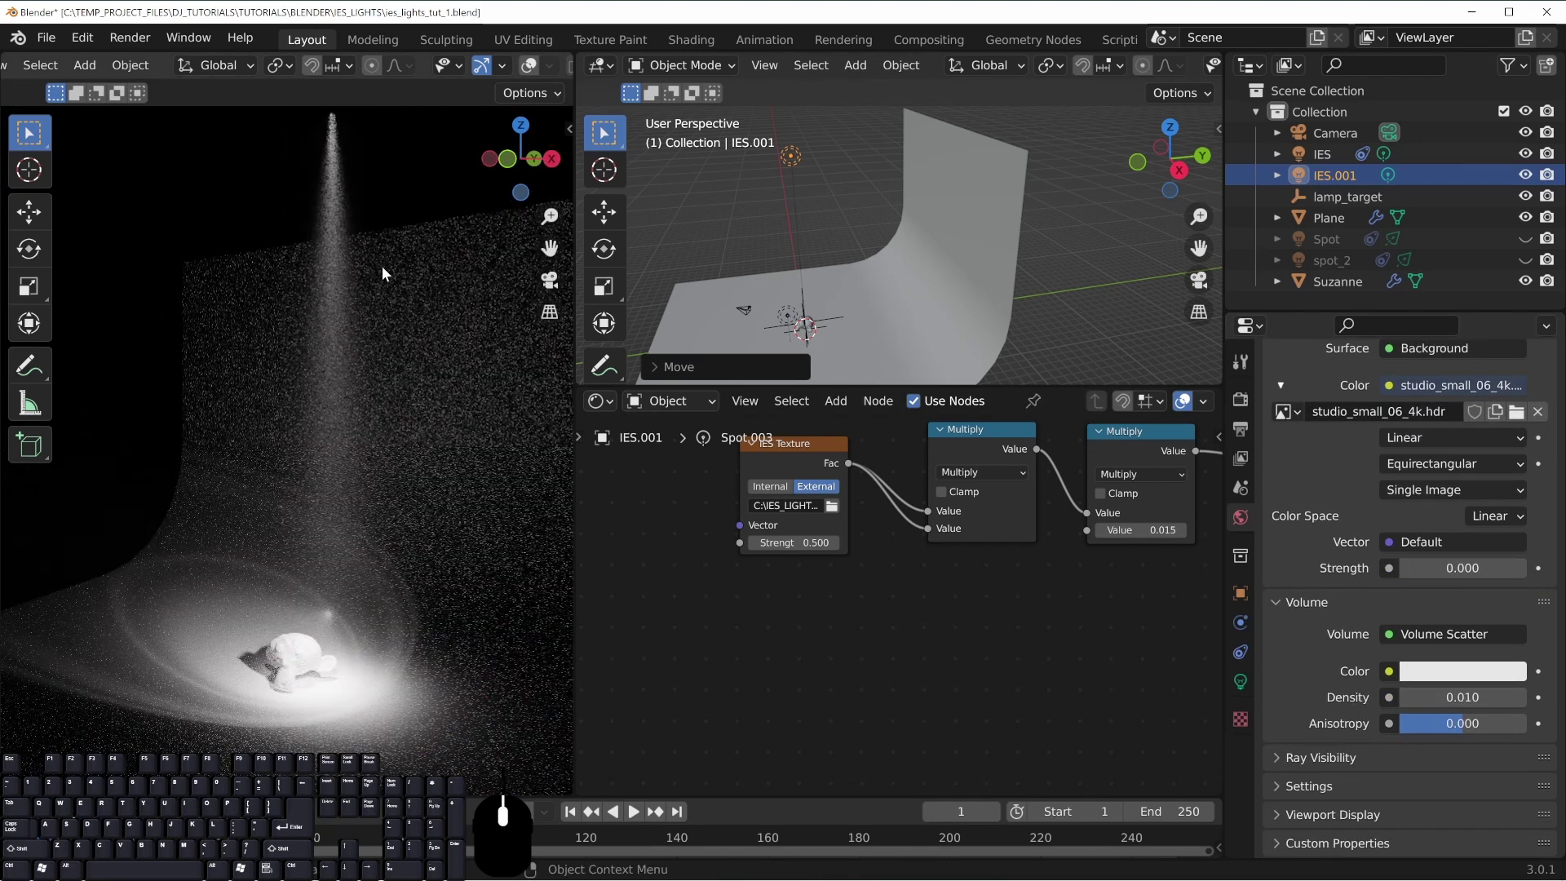
middle_drag(377, 370, 327, 398)
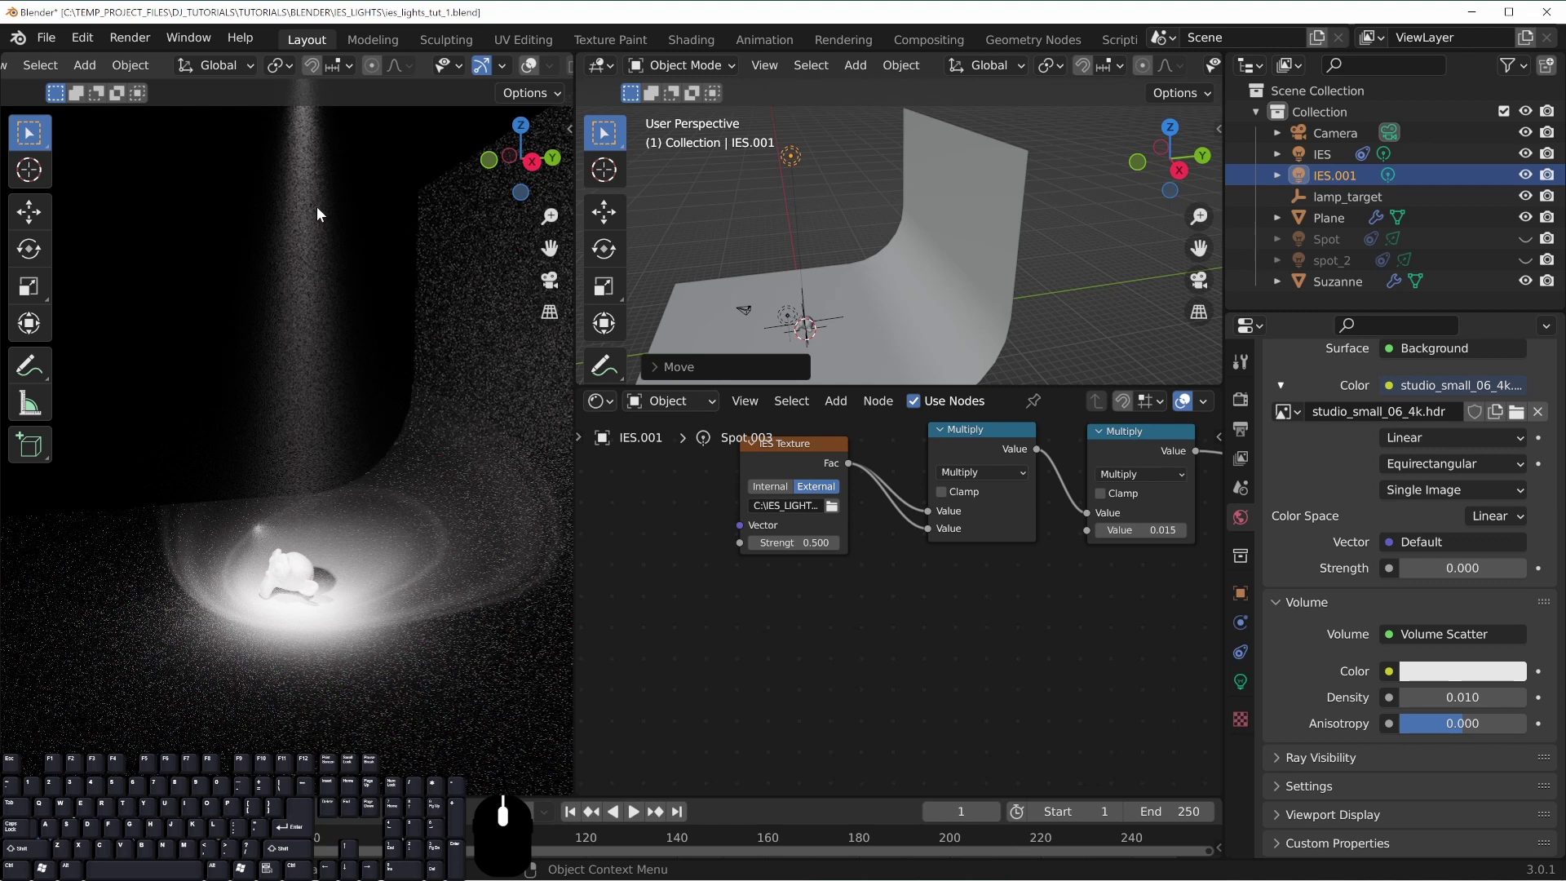
click(1450, 700)
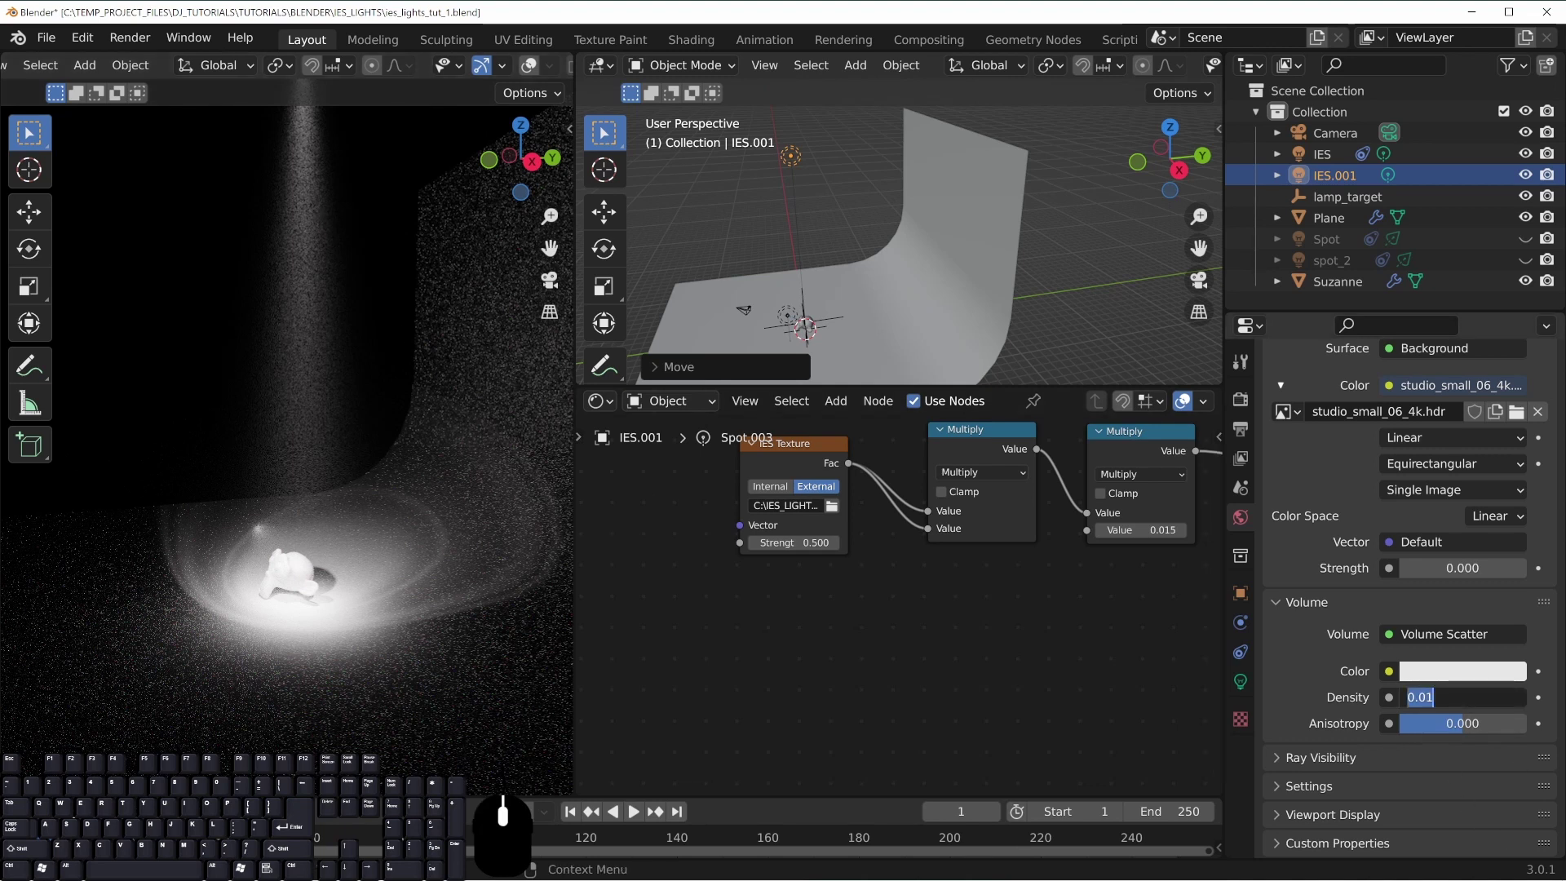
text(.025)
key(Return)
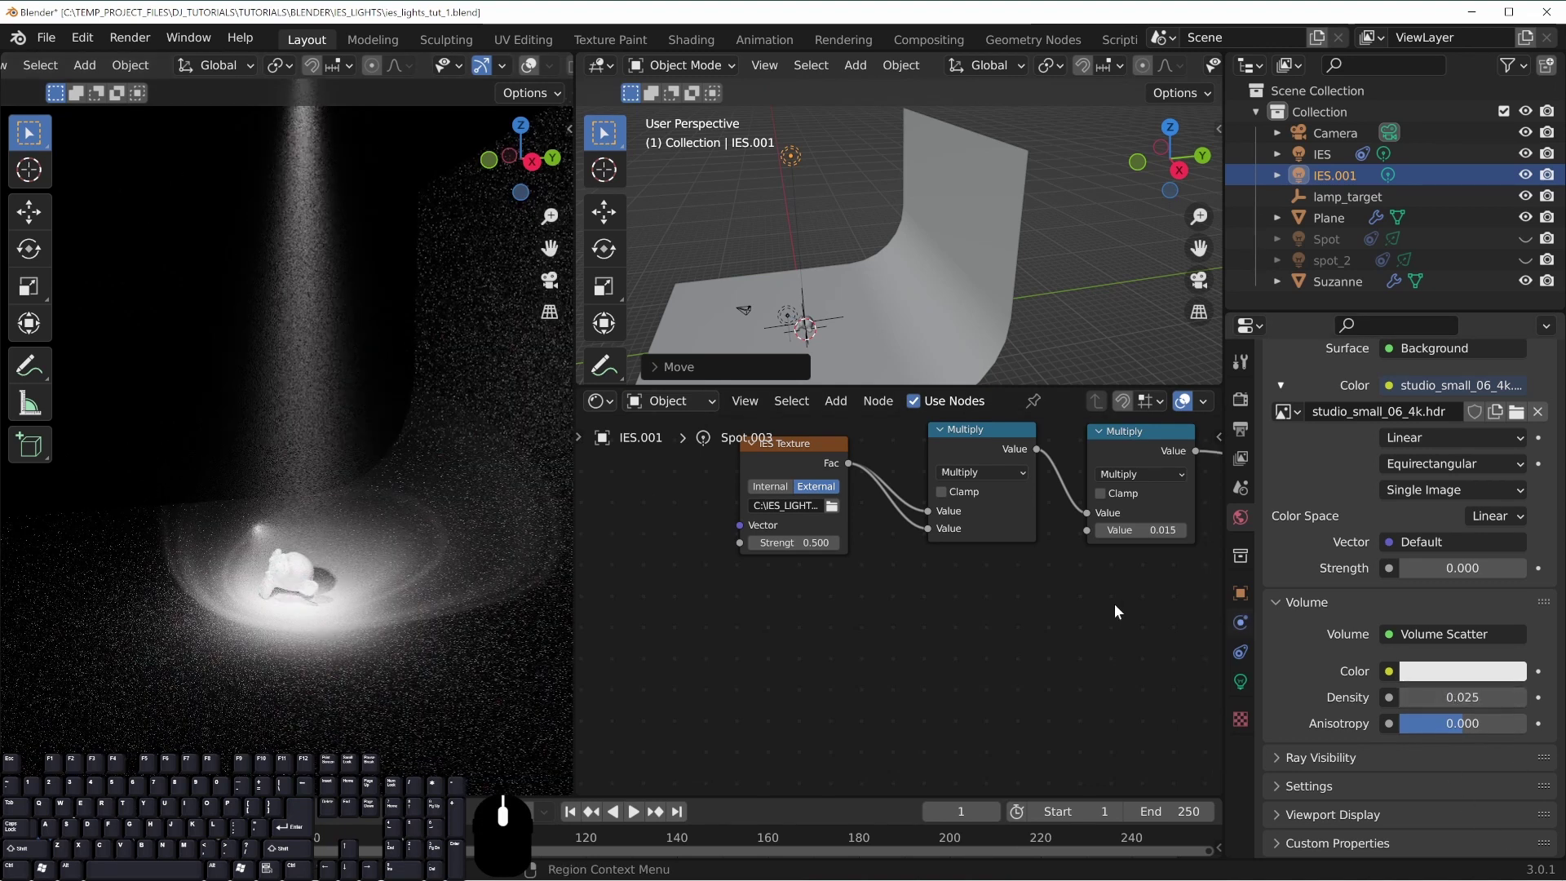
Load defined.ies from the ies-lights-pack folder into the duplicated light's IES Texture node
middle_drag(342, 522, 401, 457)
scroll(404, 430, down, 3)
shift+middle_drag(396, 325, 287, 381)
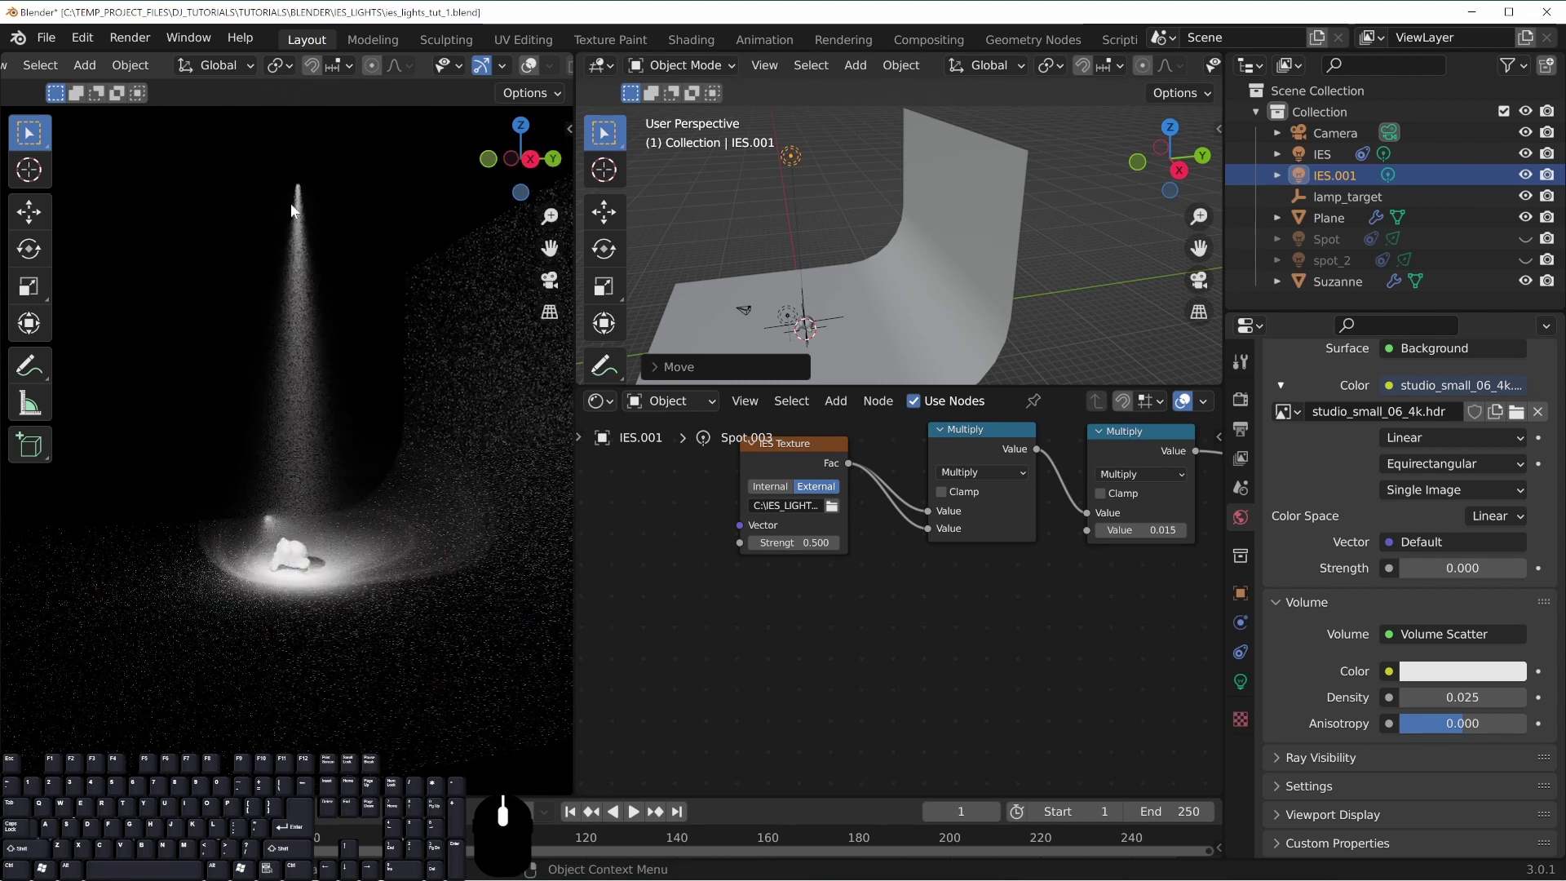
click(832, 507)
click(536, 623)
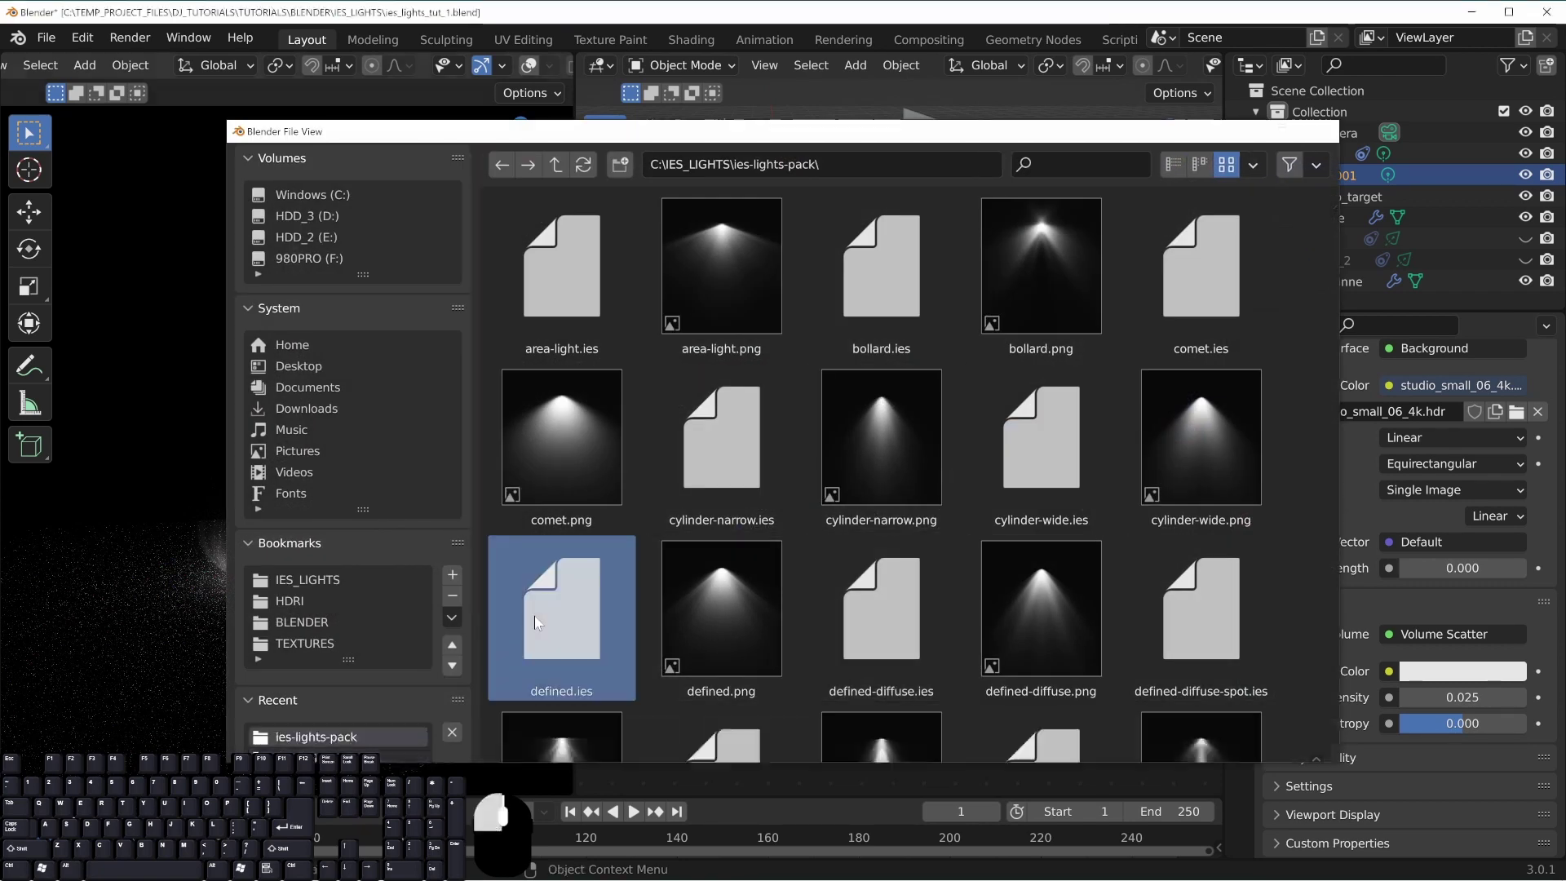
double_click(537, 624)
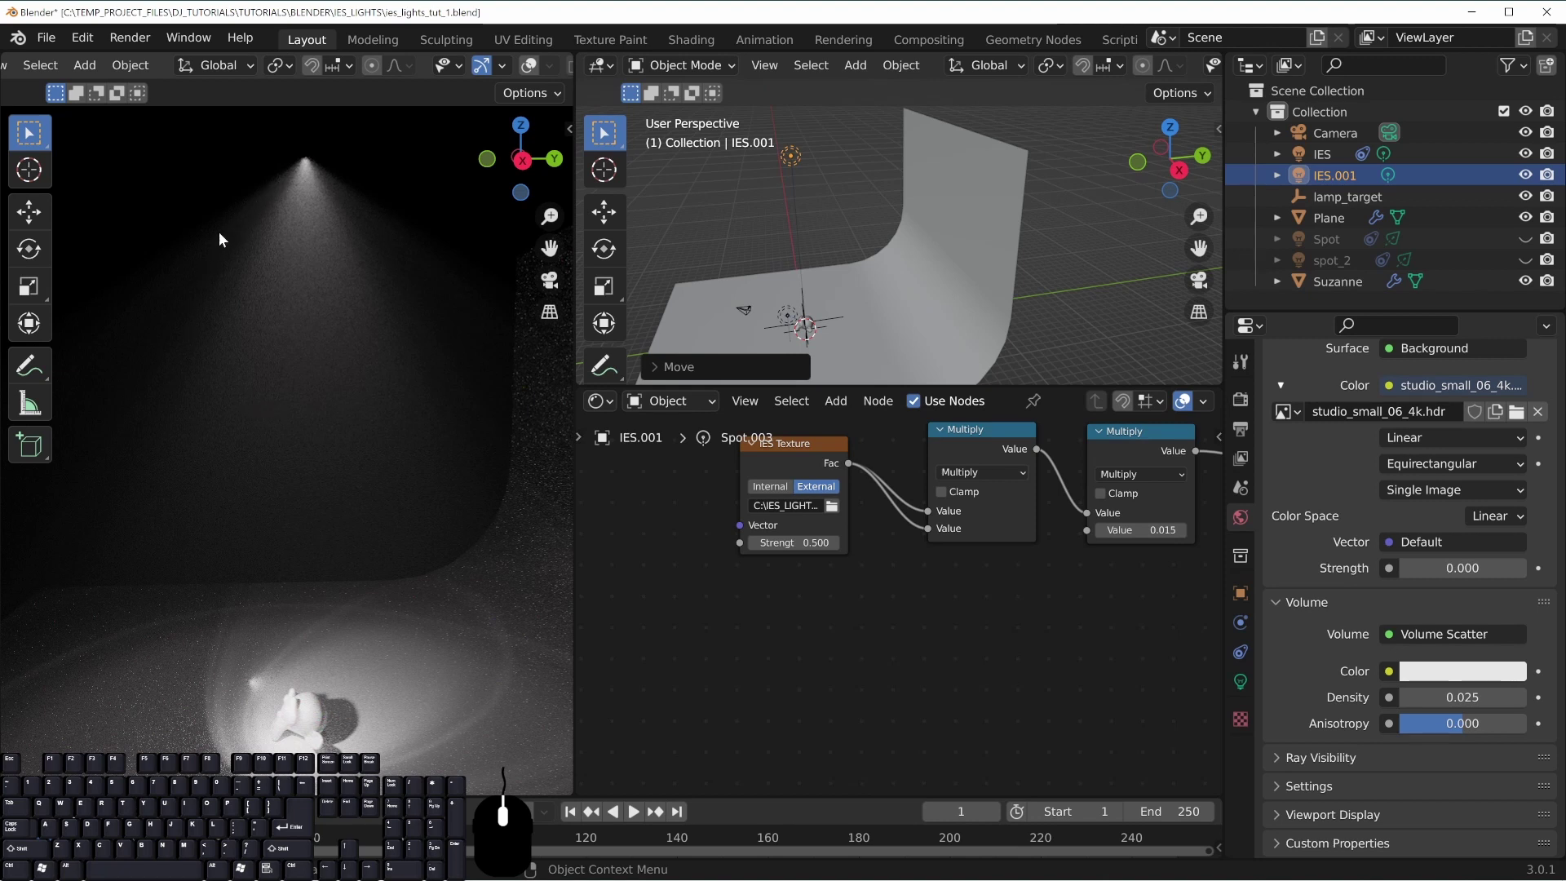
Raise the World's Volume Scatter density to 0.1
middle_drag(229, 233, 328, 209)
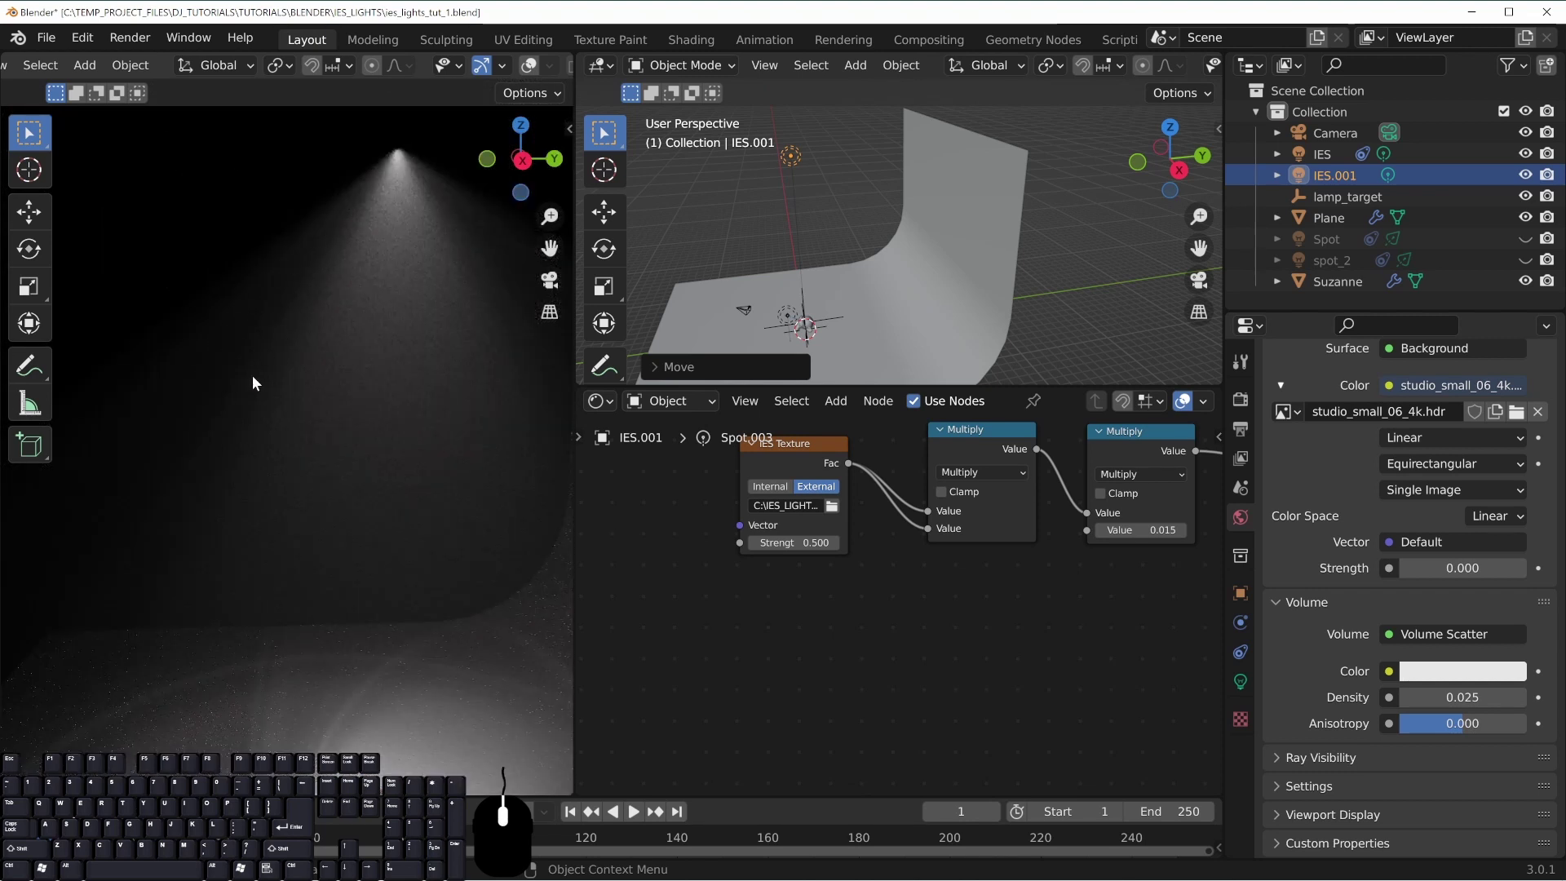
middle_drag(252, 419, 424, 463)
click(1462, 697)
text(0.1)
key(Return)
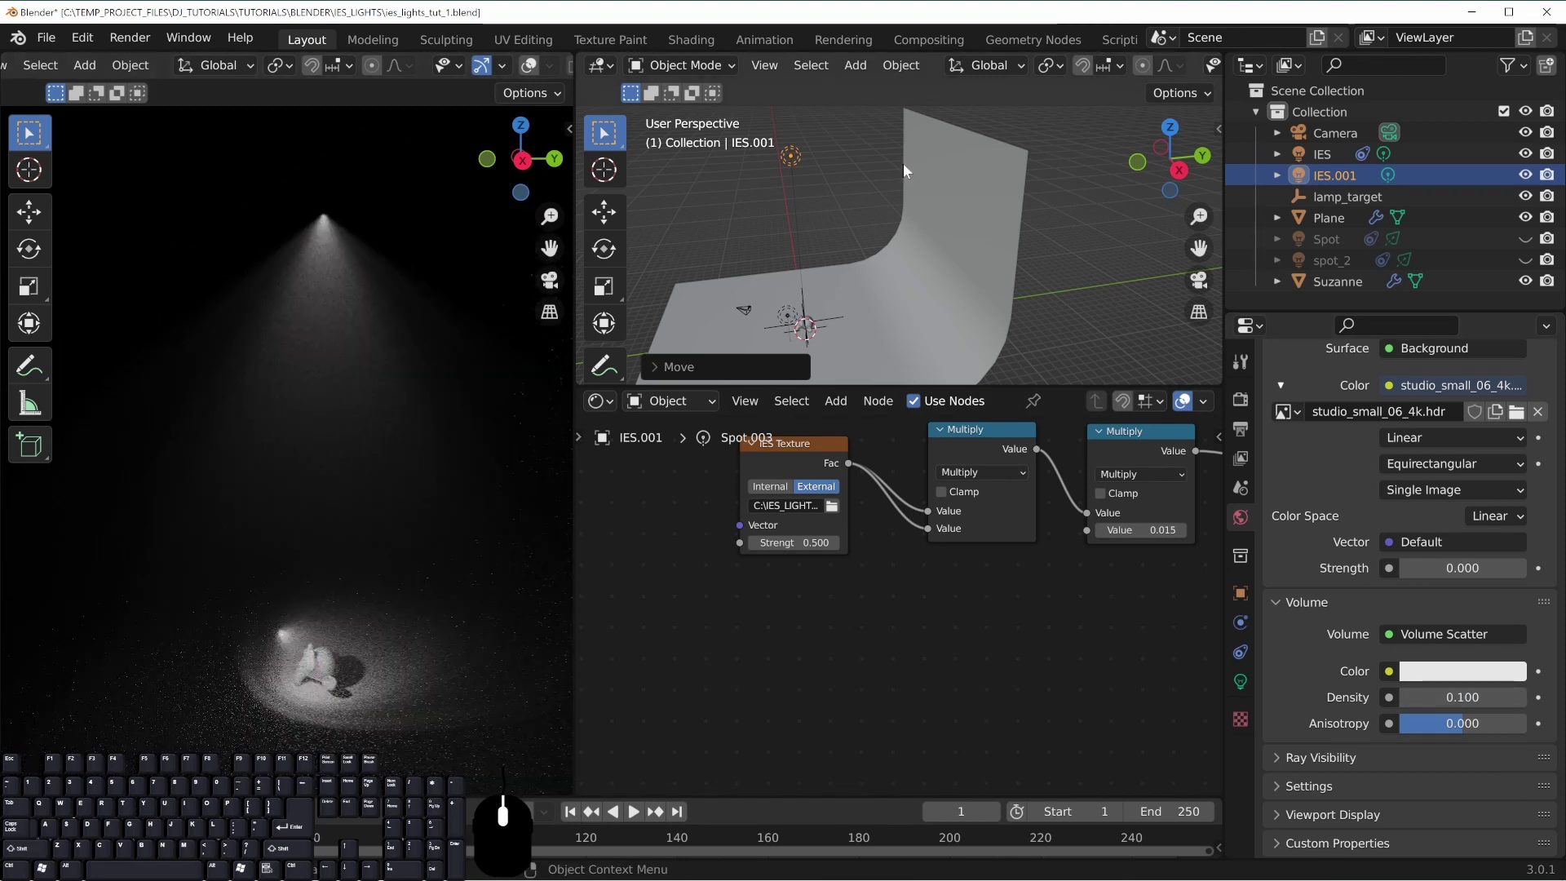
Set the IES.001 light's radius to 0.01 m
click(1241, 682)
click(1452, 570)
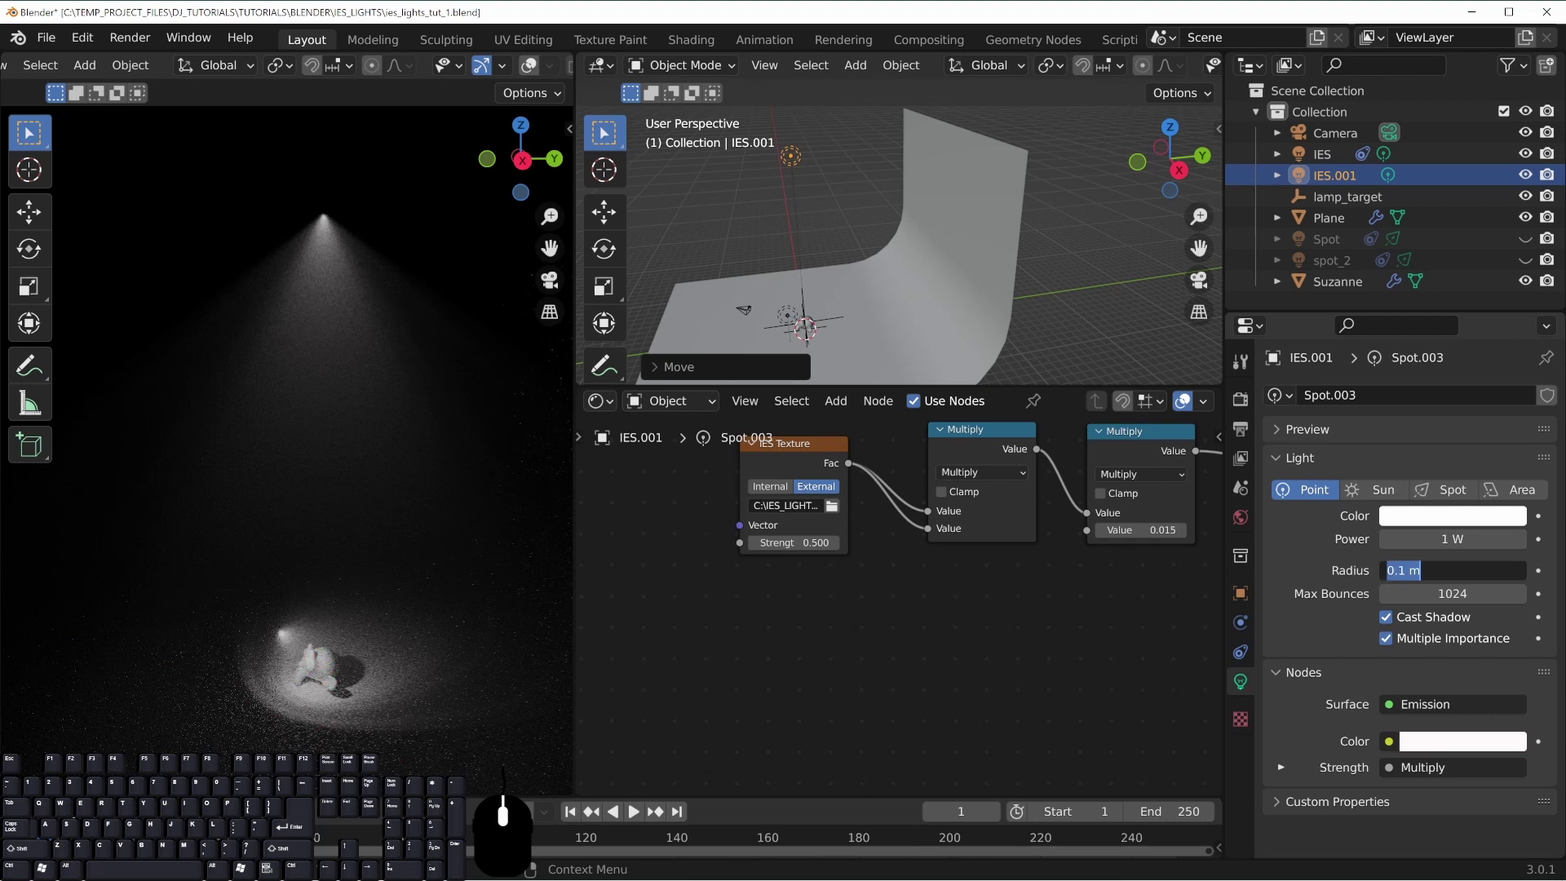
text(.01)
key(Return)
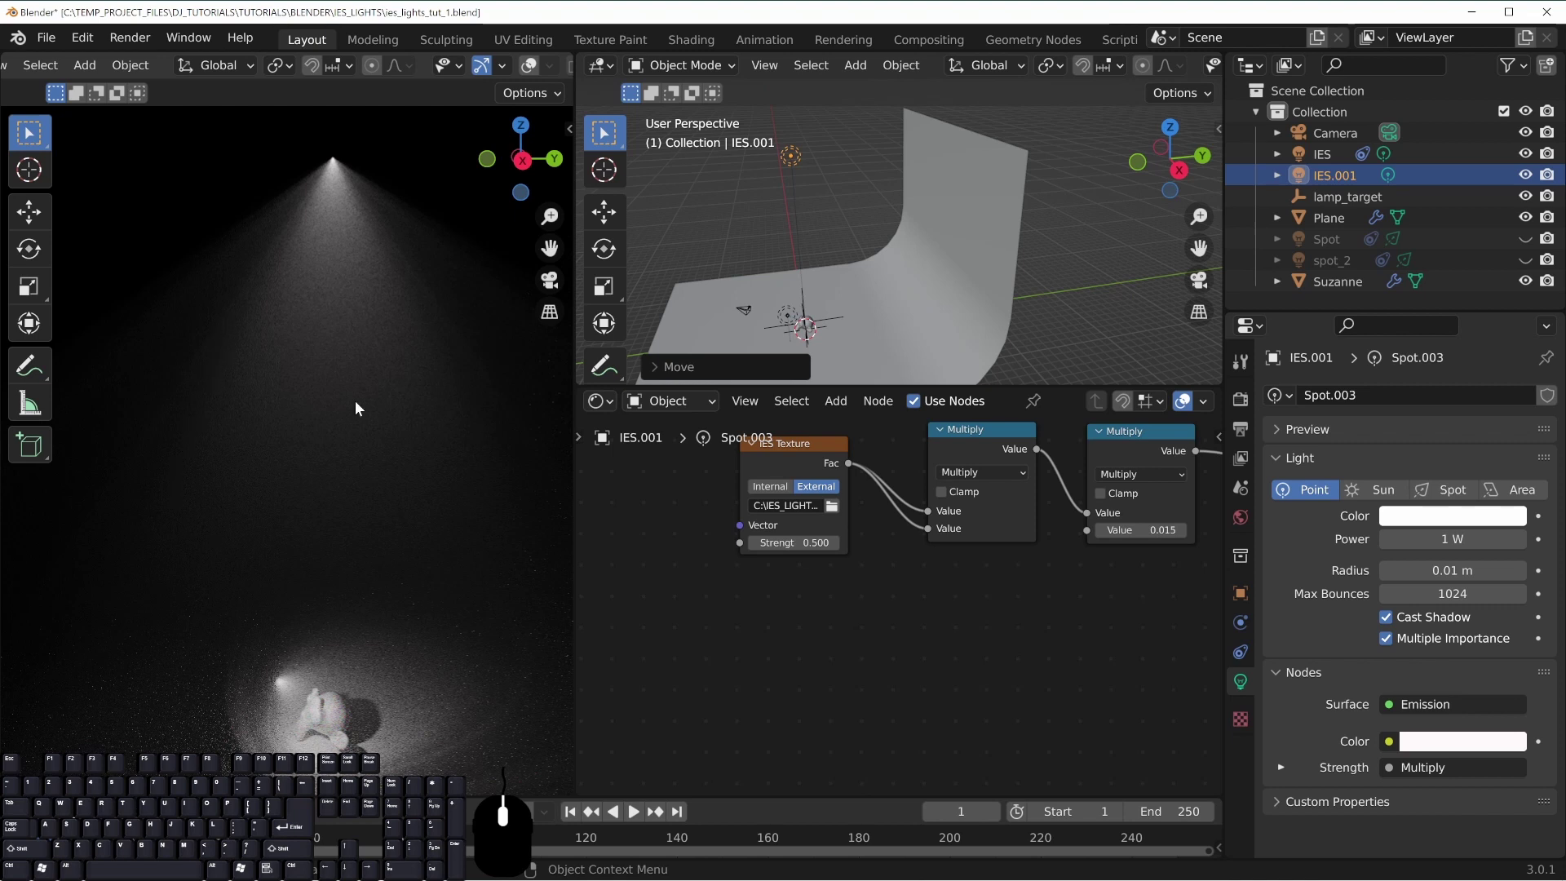
Examine the light cones above the monkey head and across the backdrop from several sides
middle_drag(321, 469, 395, 397)
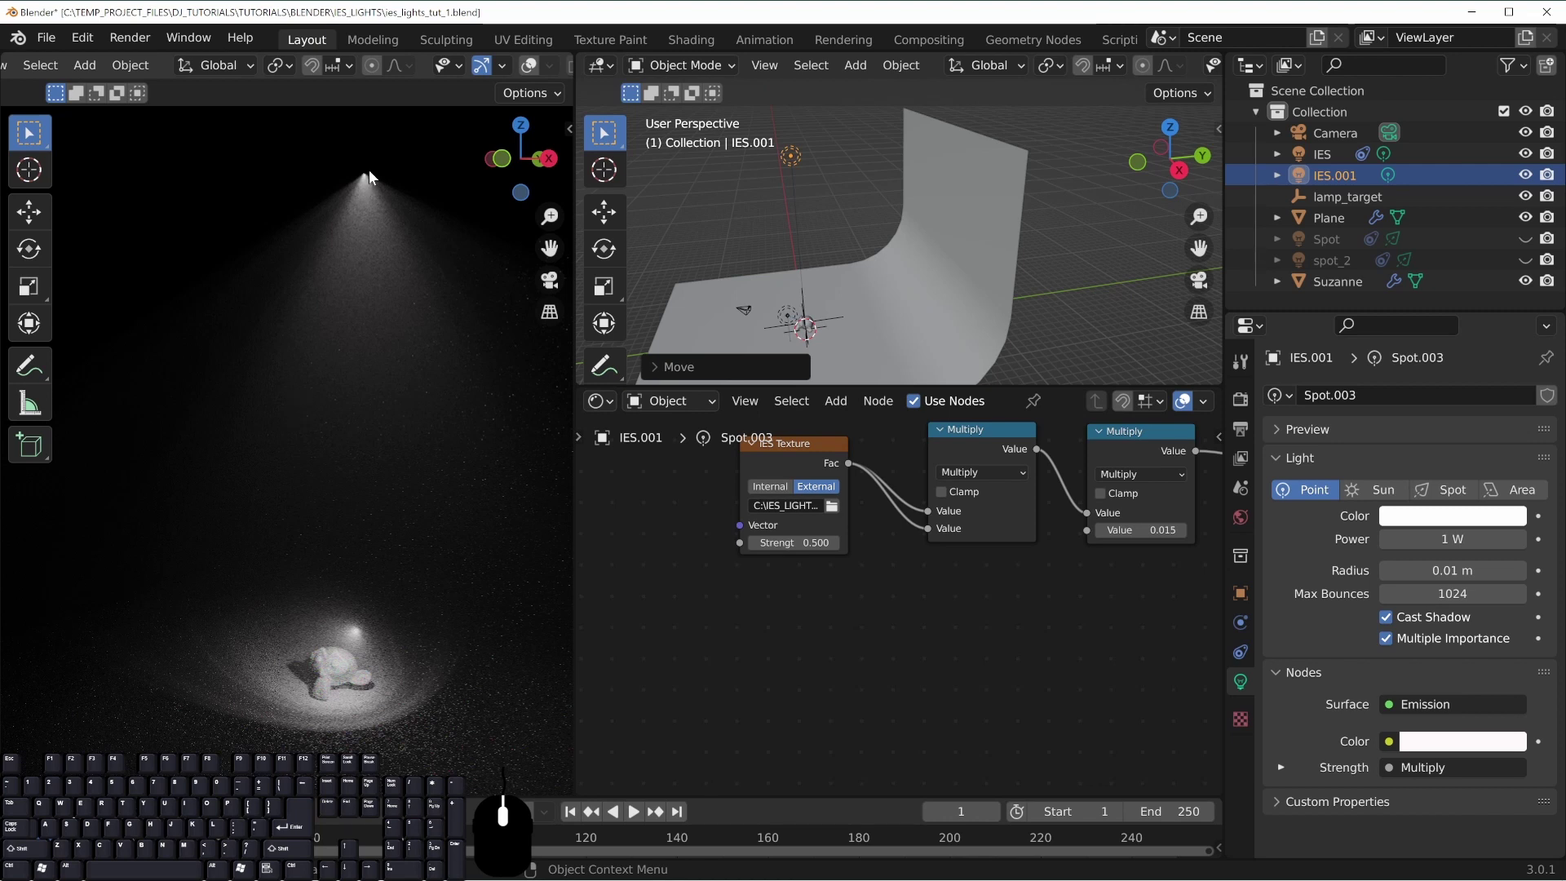
shift+middle_drag(415, 410, 383, 398)
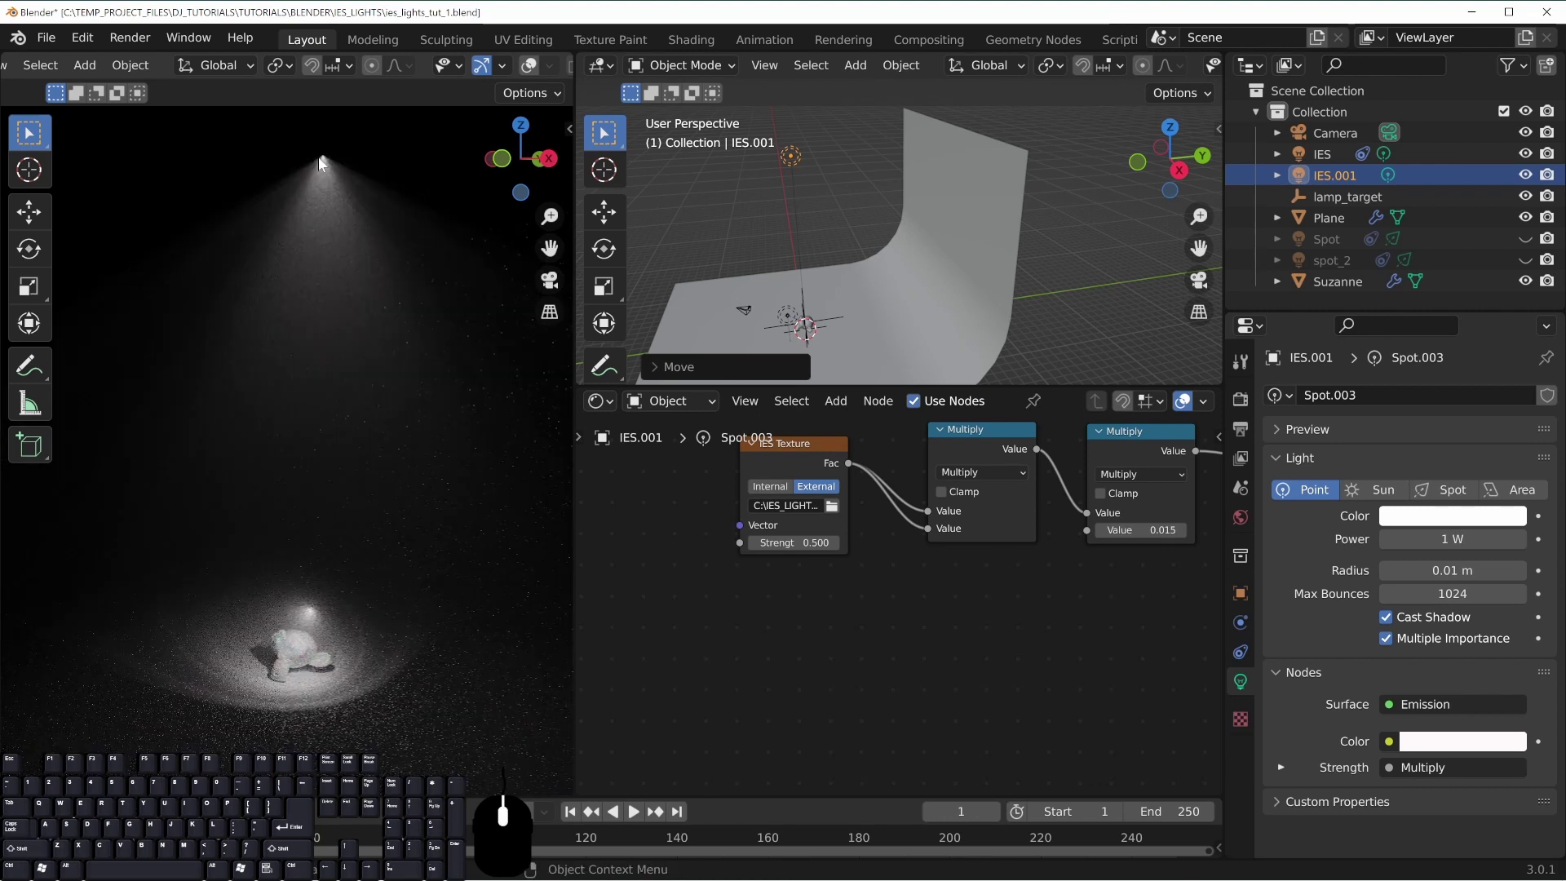
middle_drag(419, 385, 346, 384)
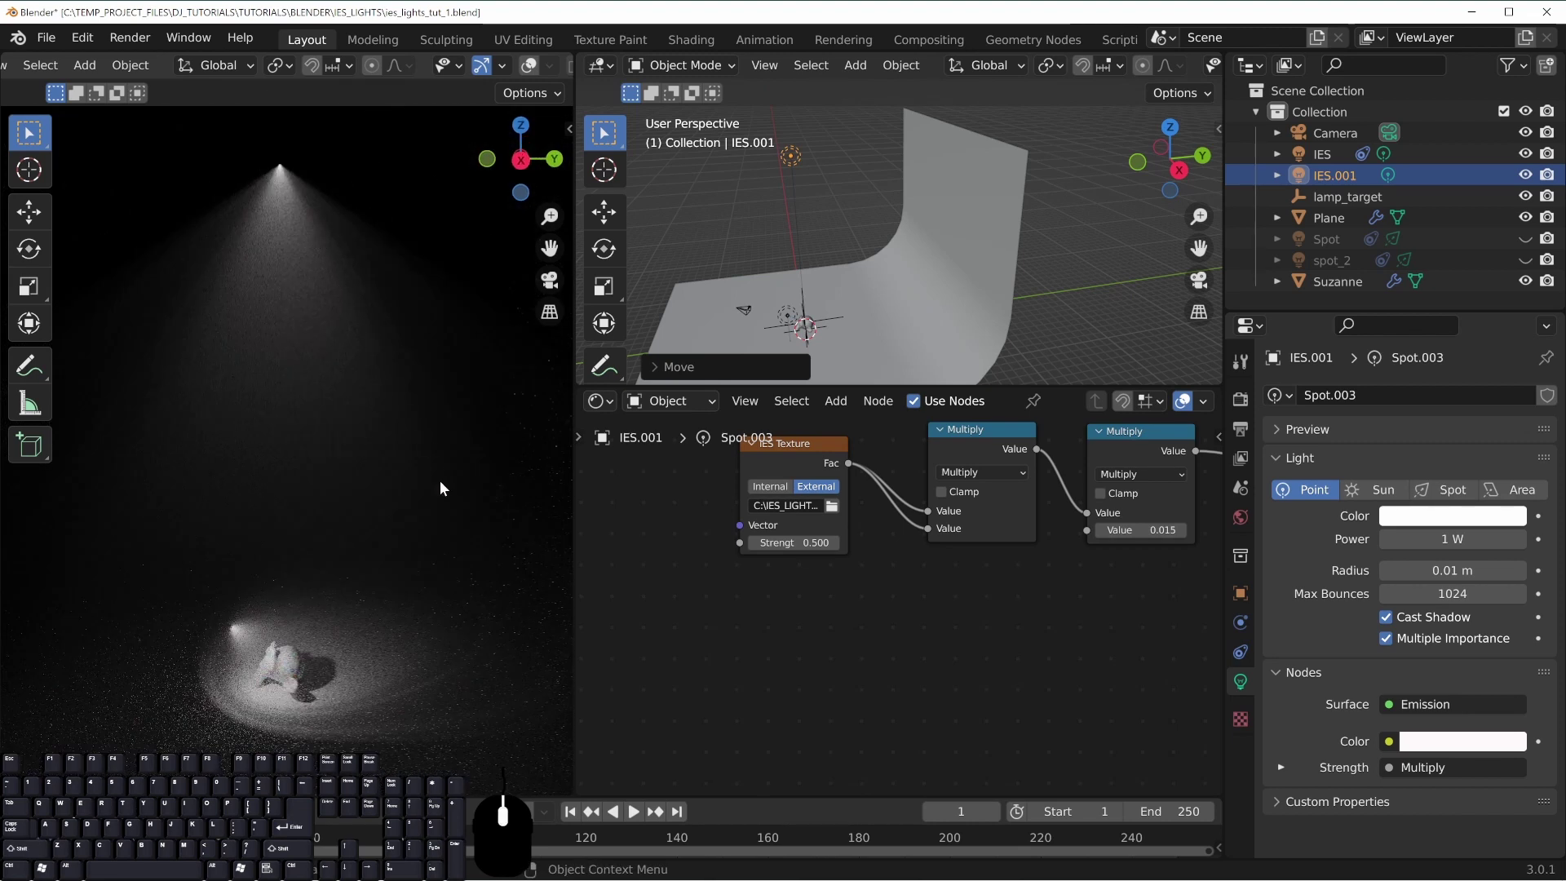
middle_drag(784, 237, 385, 277)
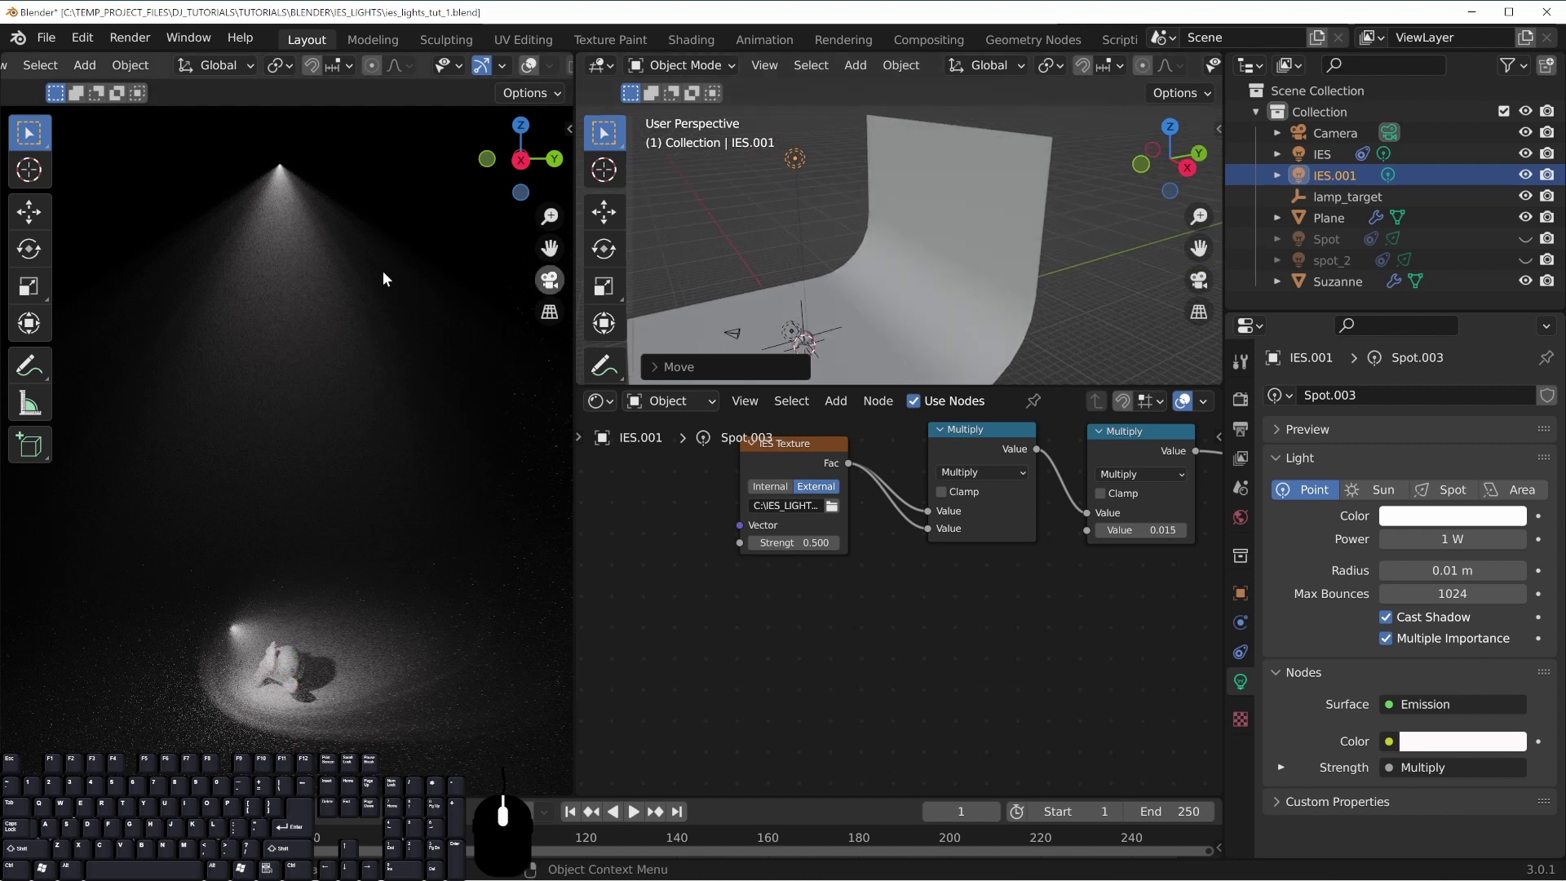
middle_drag(448, 302, 327, 187)
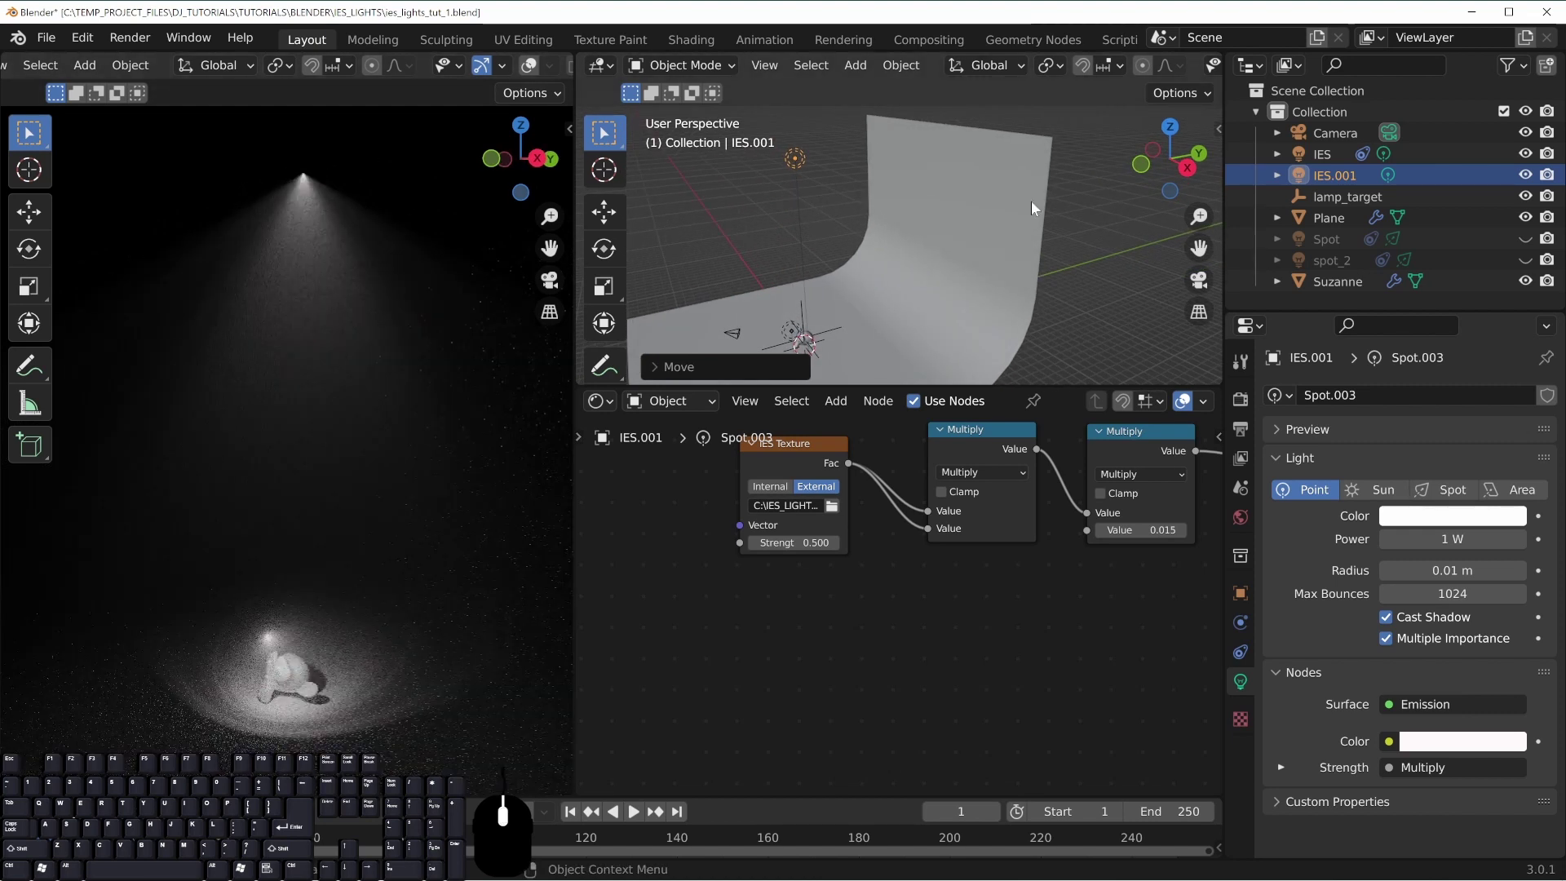
middle_drag(359, 522, 311, 221)
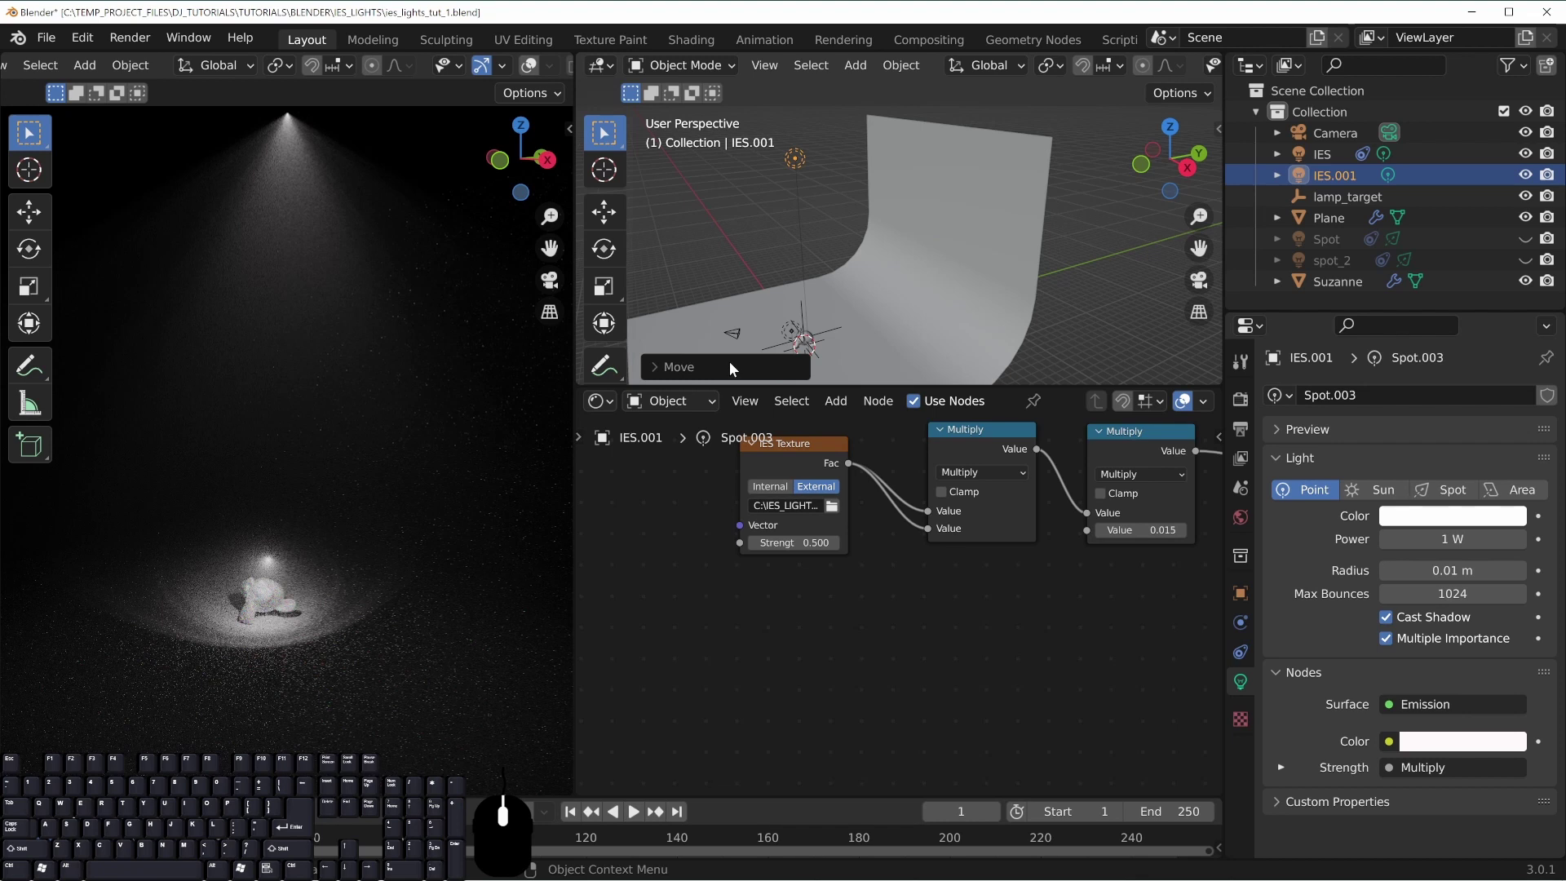
middle_drag(340, 287, 320, 198)
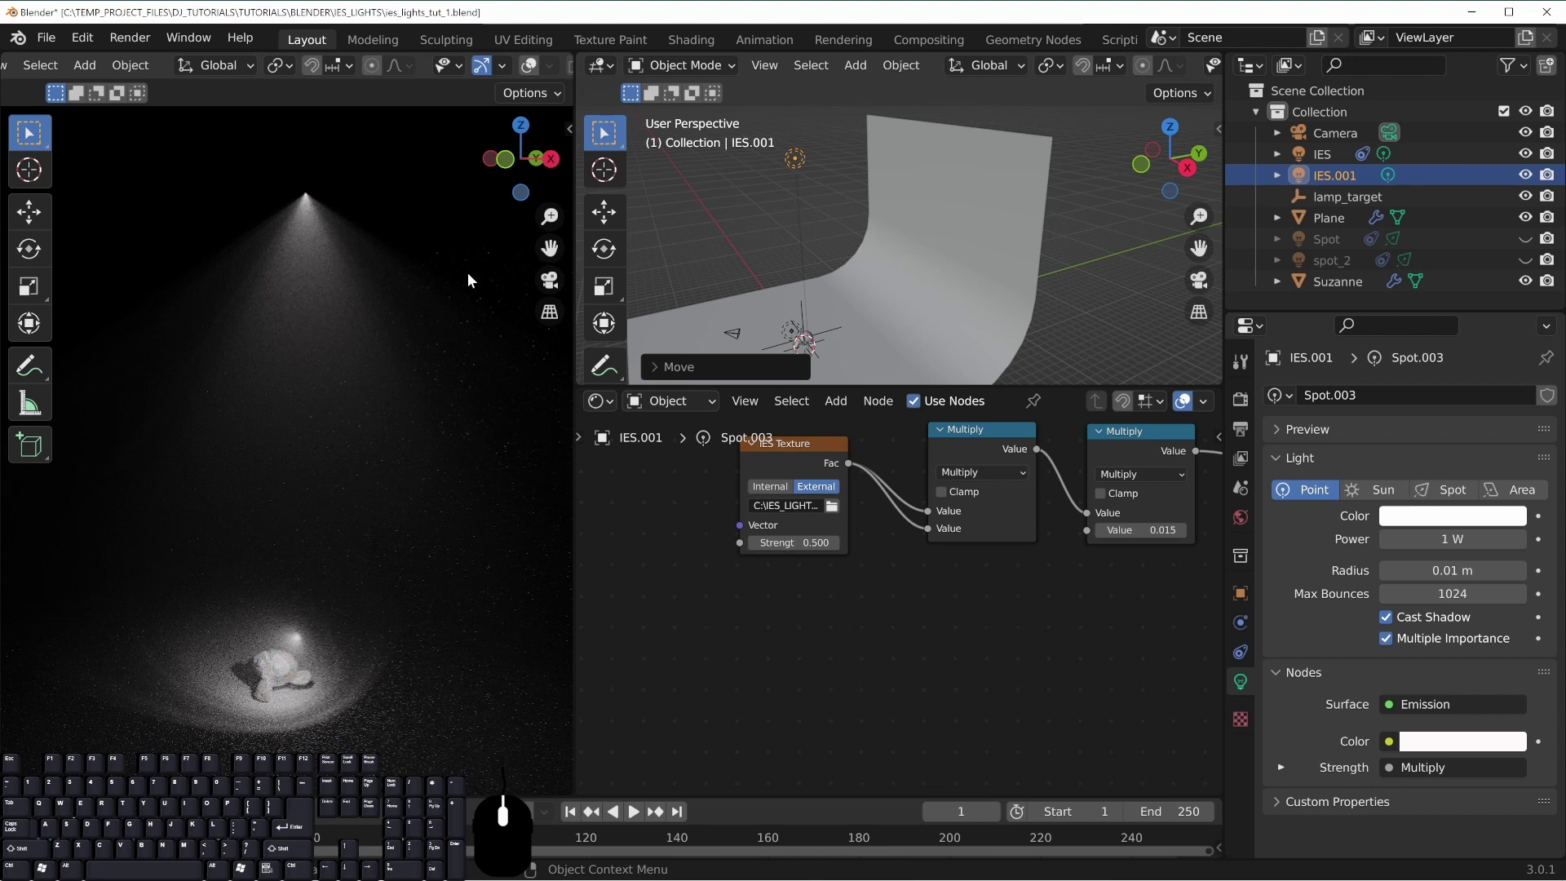
shift+middle_drag(358, 533, 372, 481)
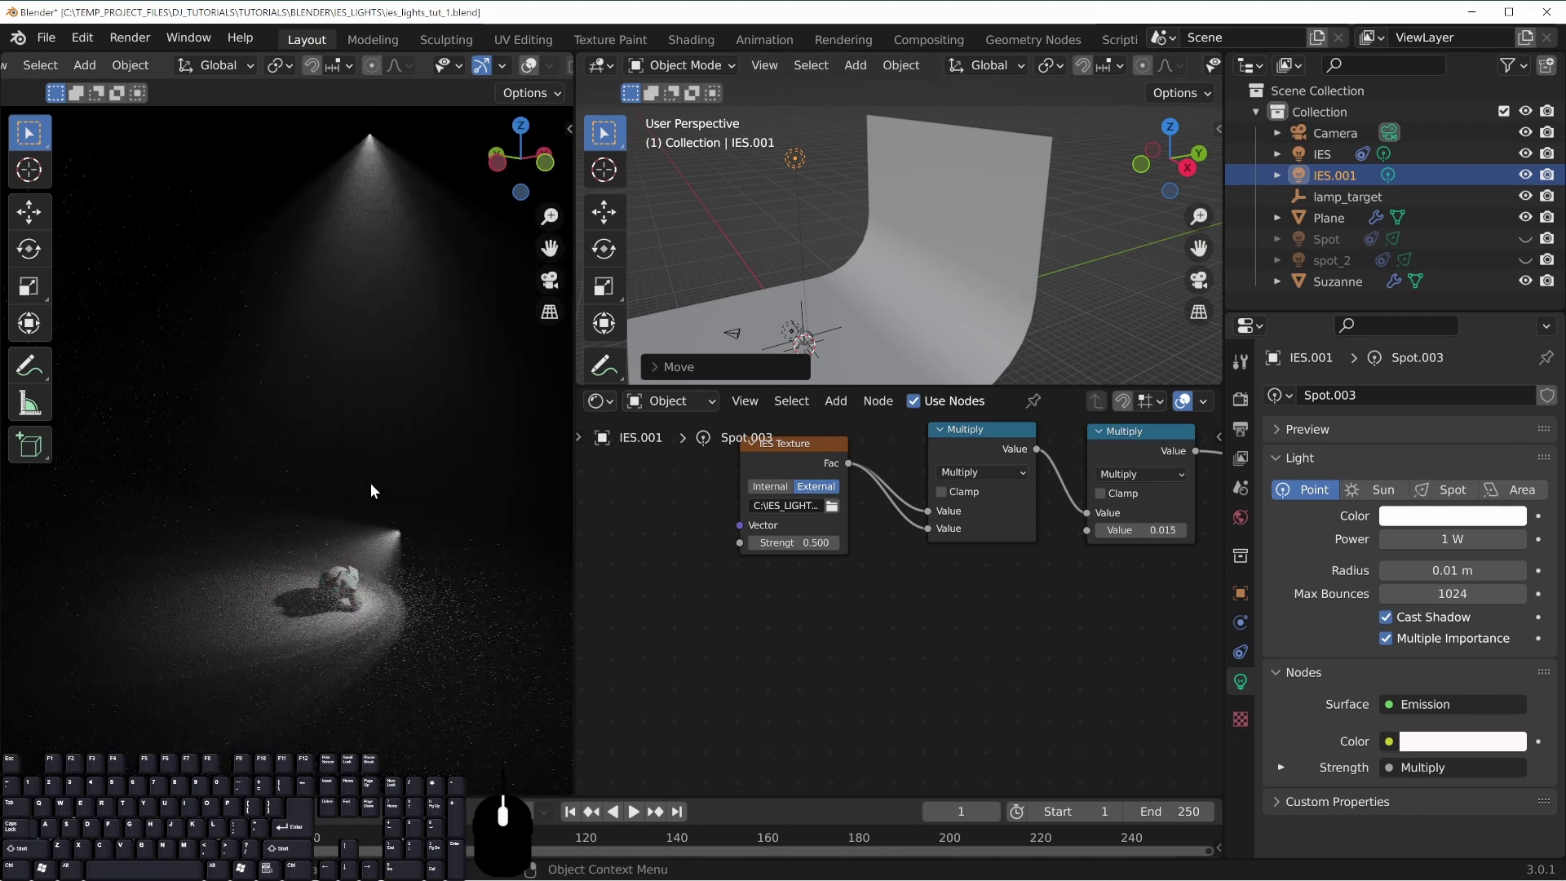
middle_drag(227, 524, 393, 413)
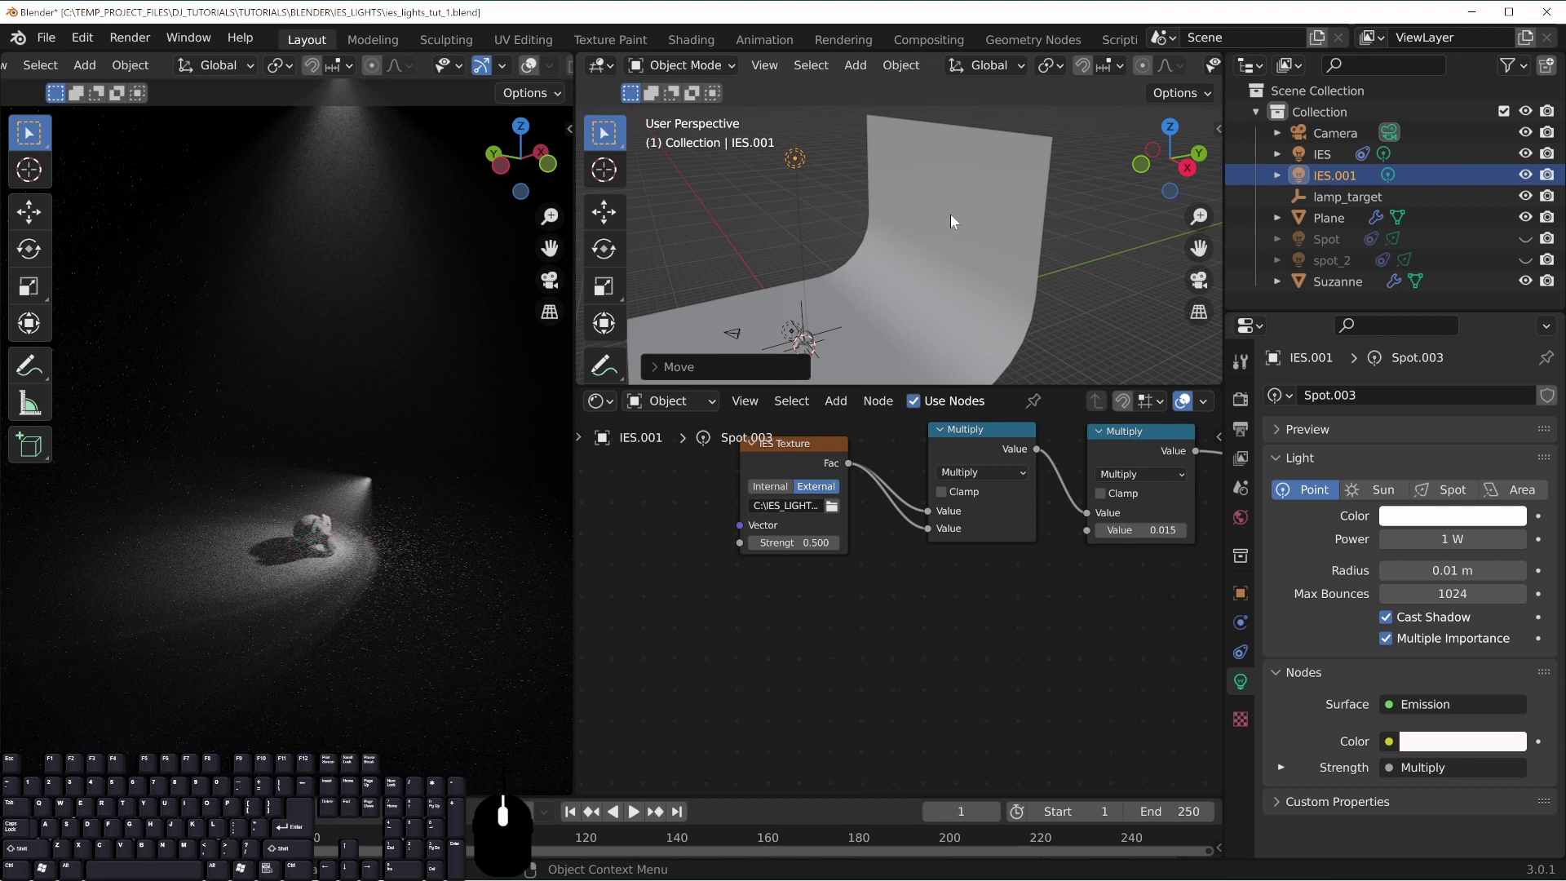
shift+middle_drag(913, 283, 900, 247)
middle_drag(892, 305, 1001, 256)
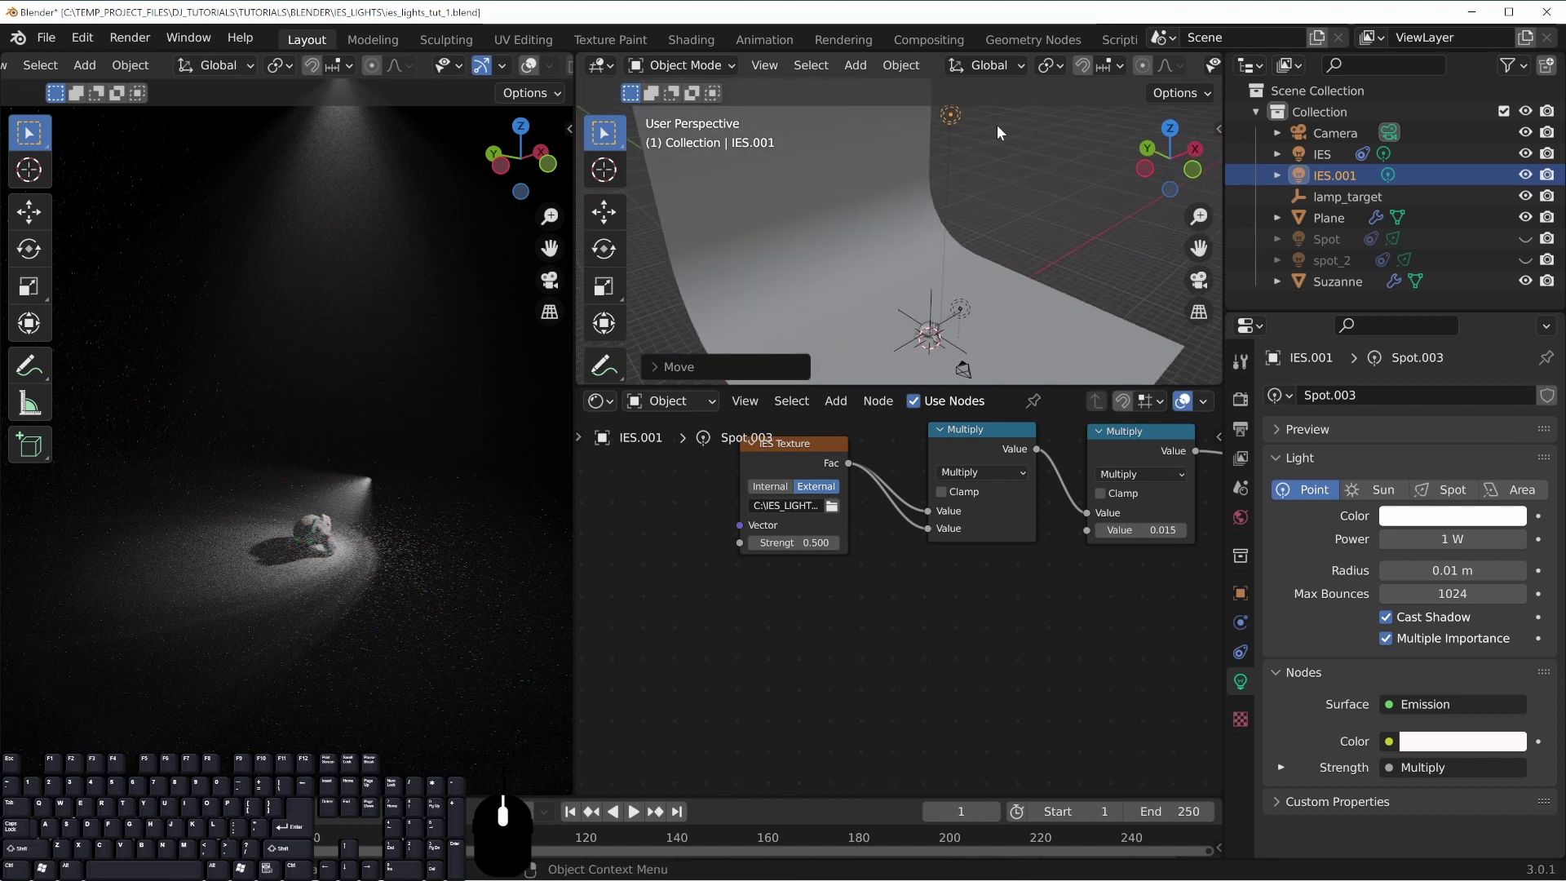
shift+middle_drag(375, 574, 378, 443)
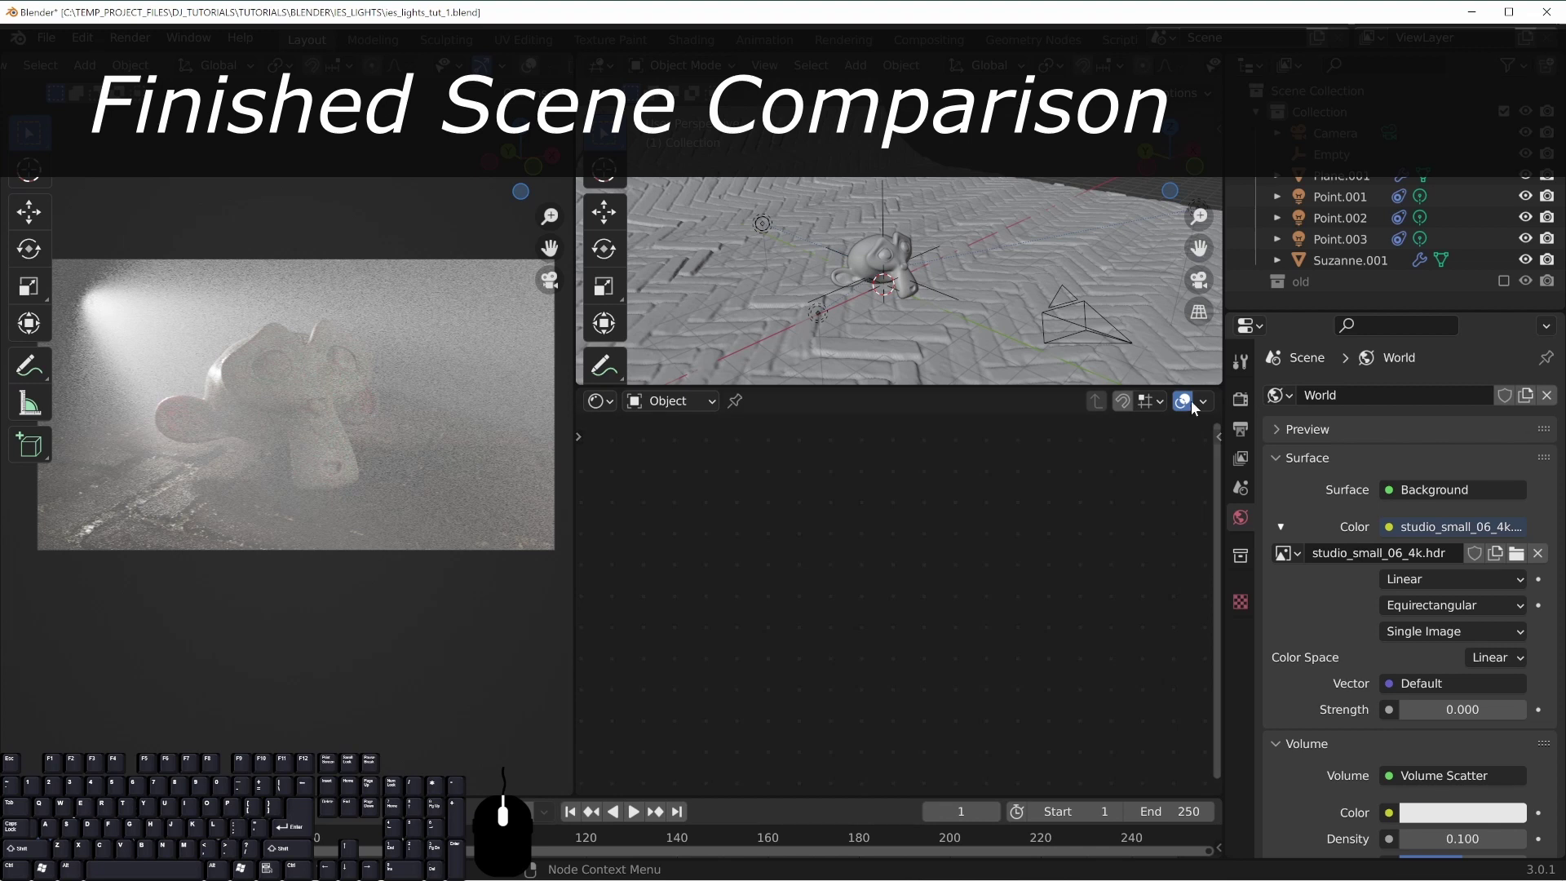
Try World Volume Scatter densities of 0.025 and 0.01 in the finished brick-floor scene
scroll(1421, 683, down, 4)
click(1489, 696)
text(.025)
key(Return)
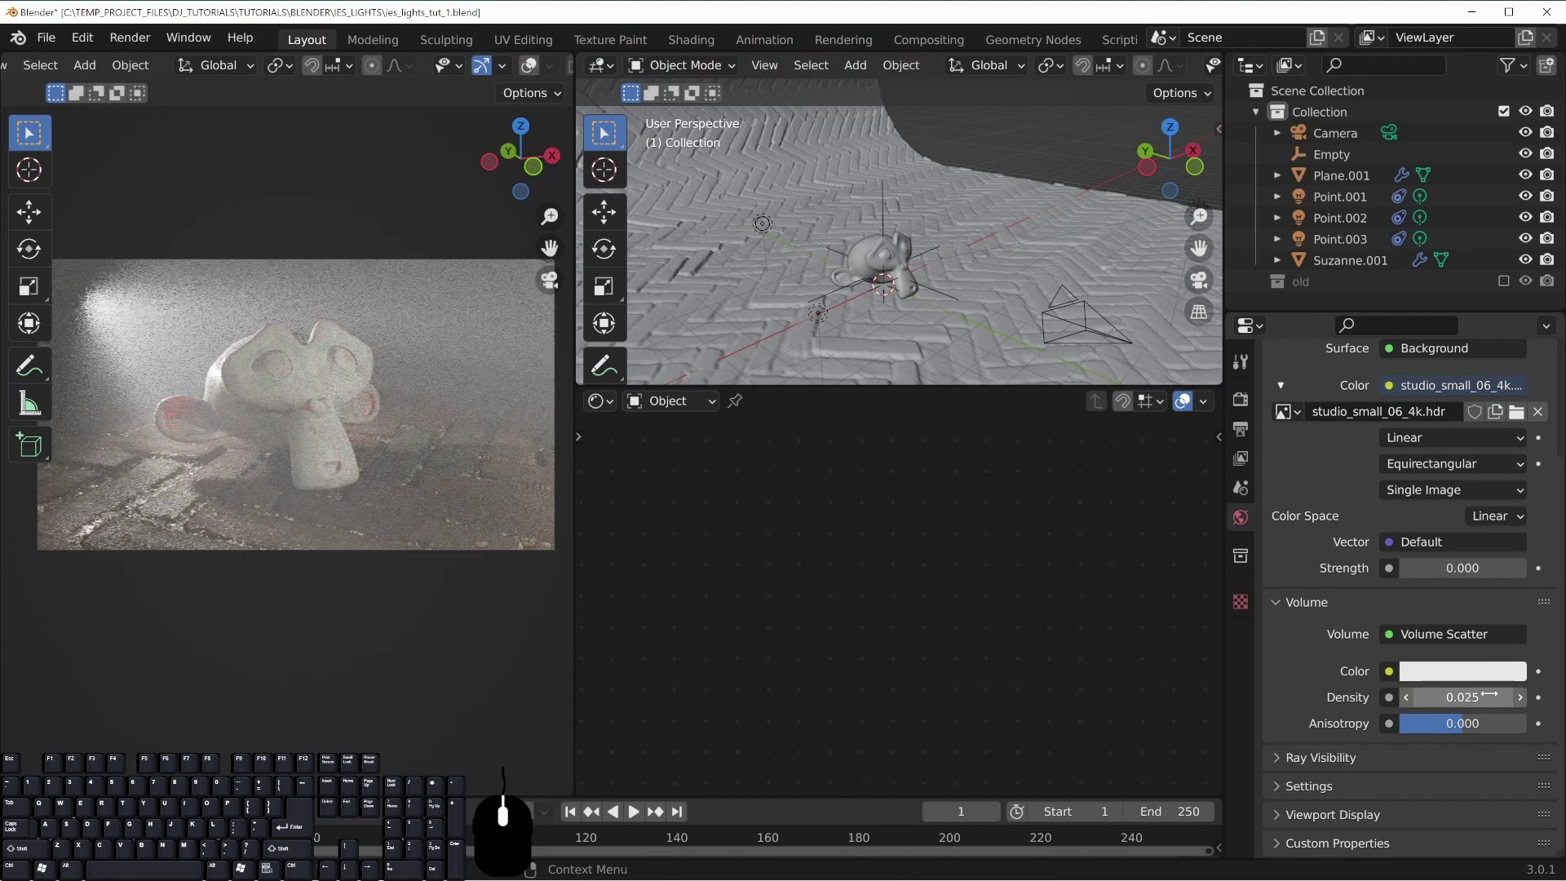
click(1489, 696)
text(.01)
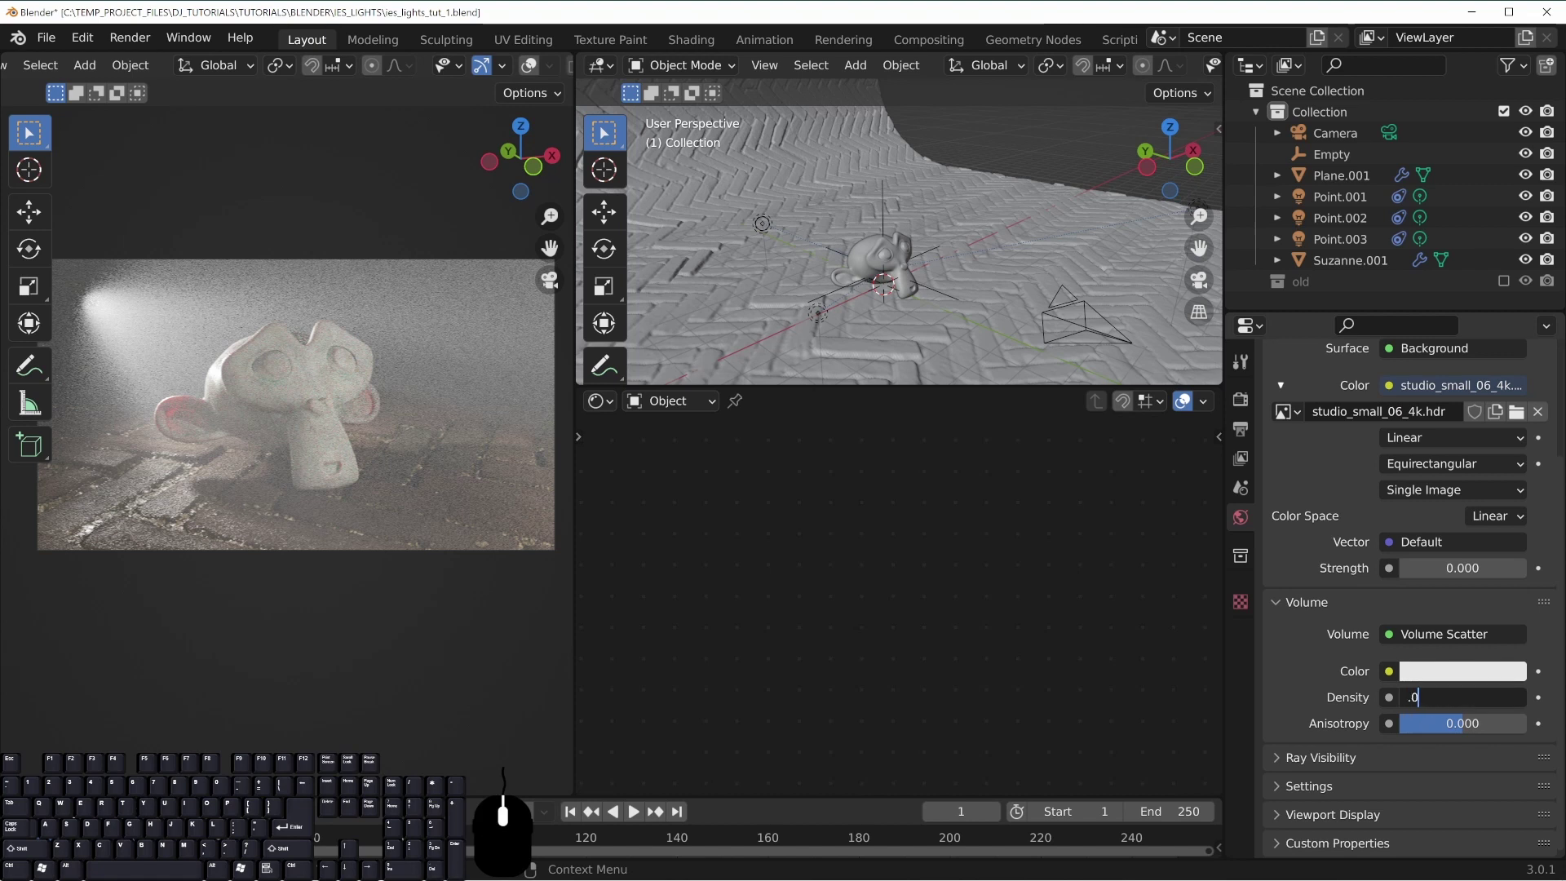
key(Return)
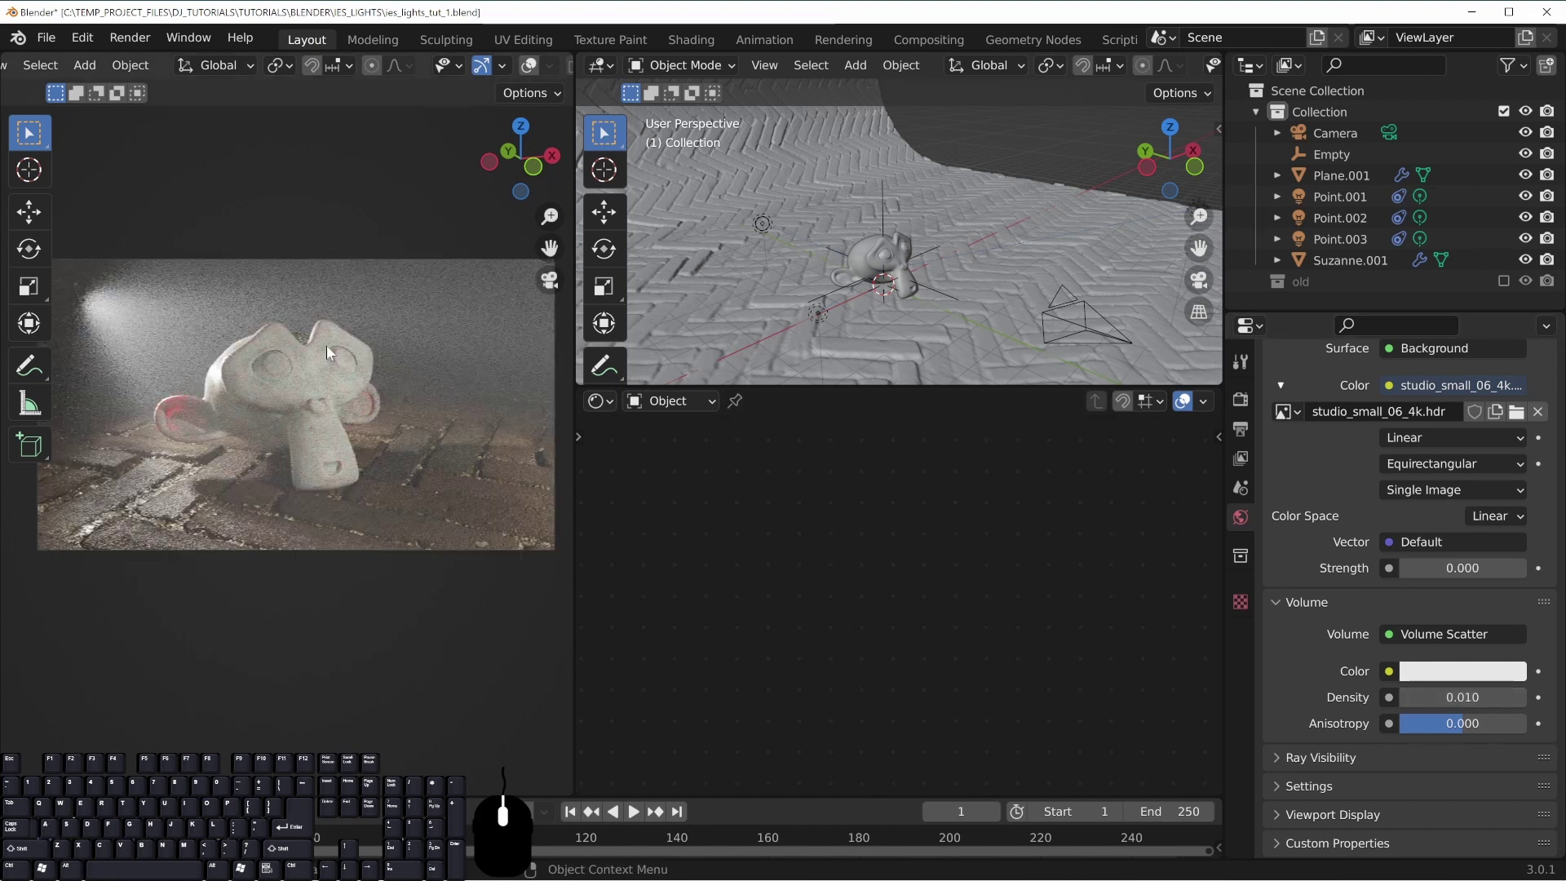
Examine the Point.001 light's placement and IES node setup, and the rendered monkey head up close
shift+middle_drag(940, 288, 978, 247)
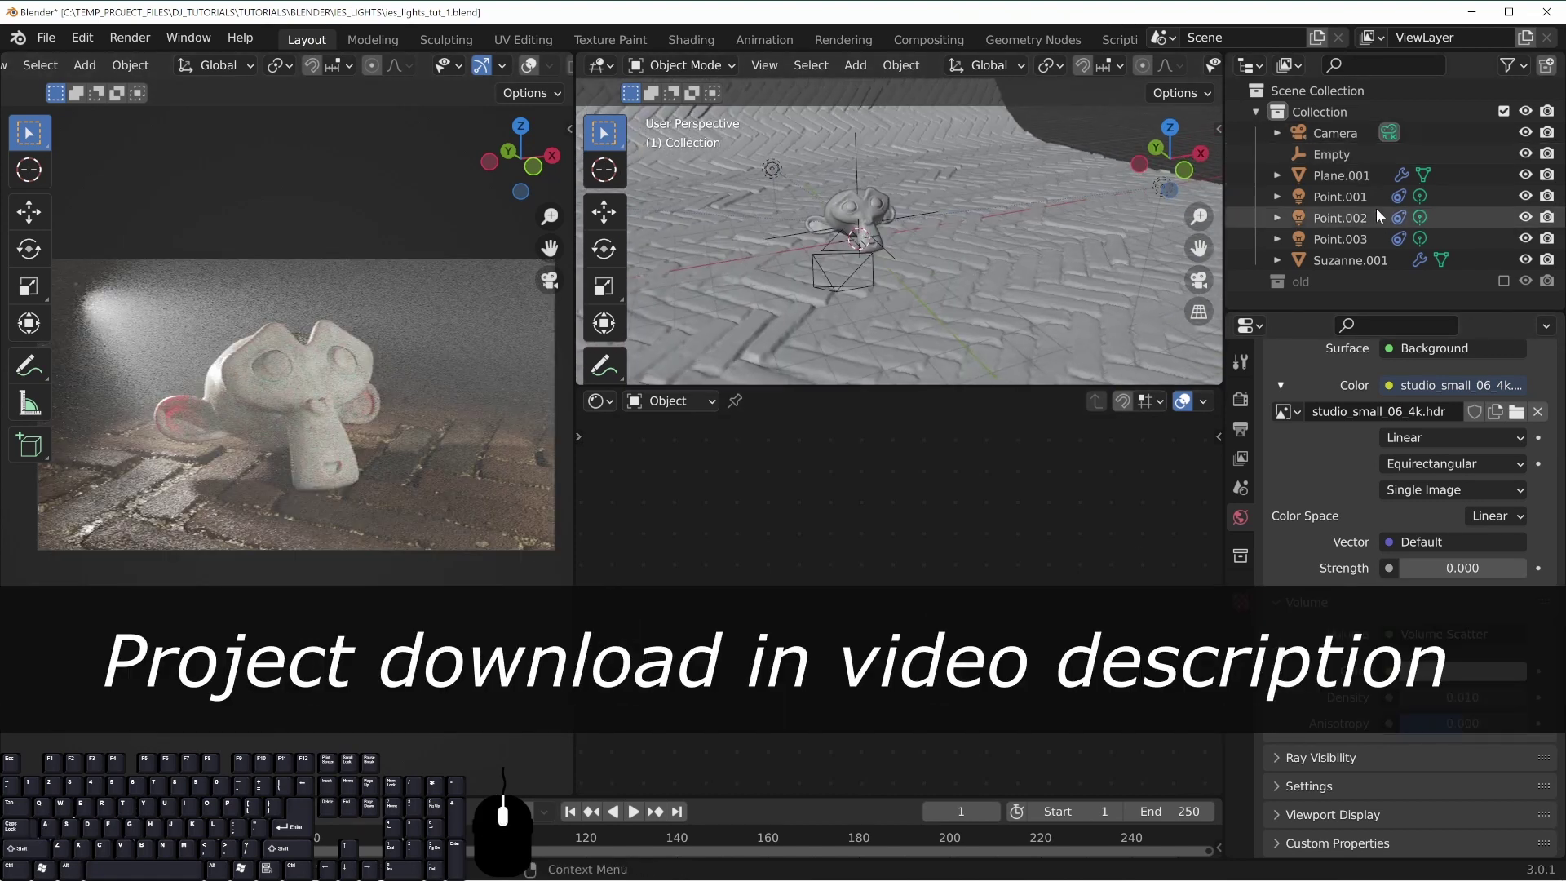
click(1337, 215)
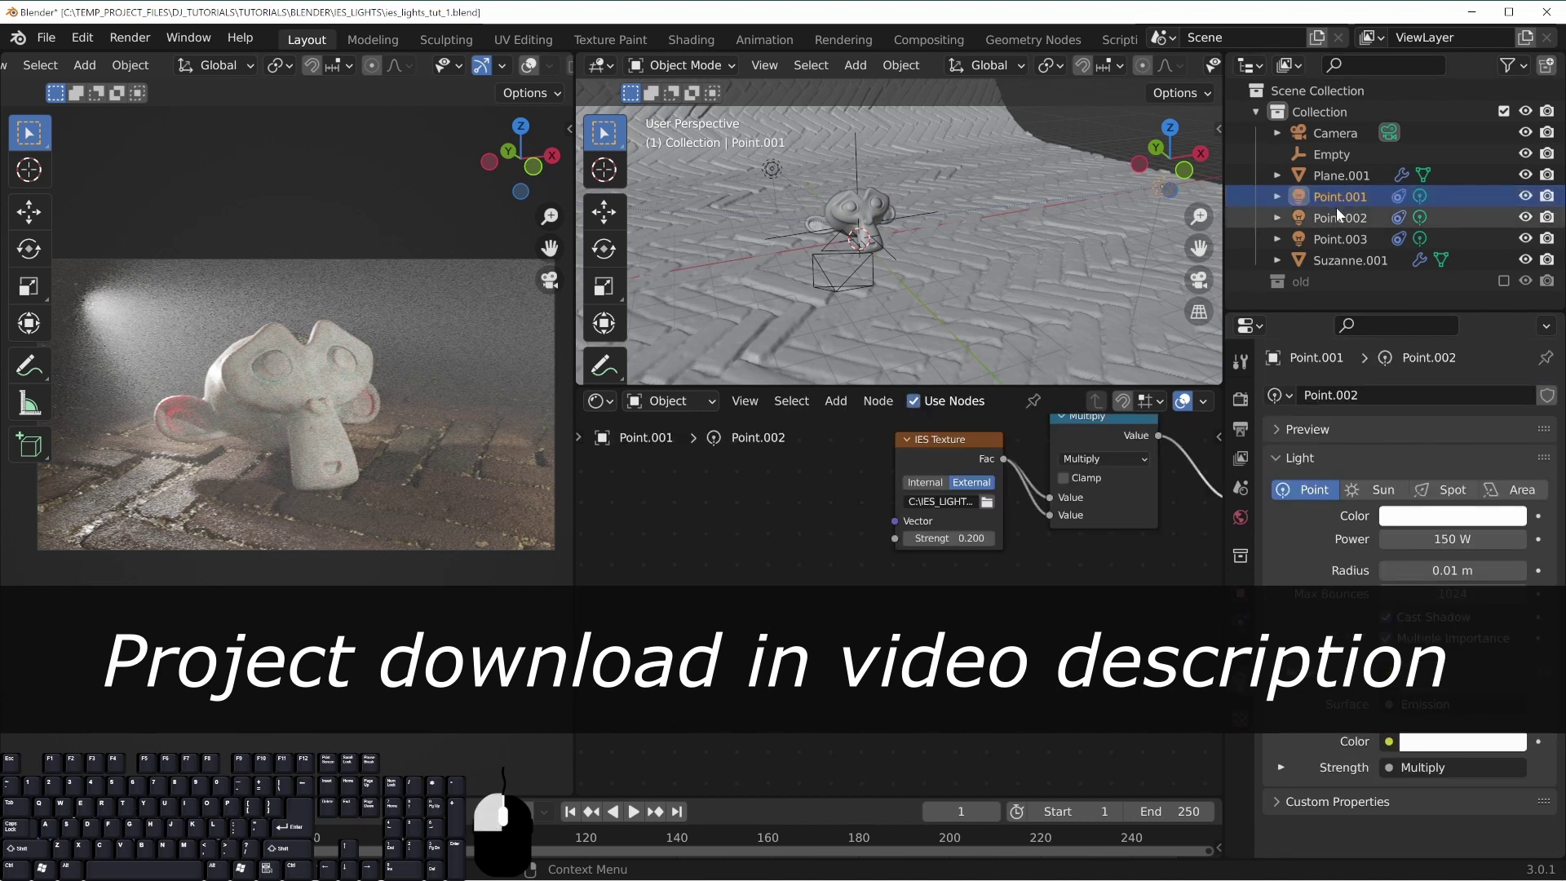
scroll(840, 245, down, 4)
mouse_move(979, 221)
middle_down()
mouse_move(1070, 200)
mouse_move(953, 214)
middle_up()
click(983, 202)
middle_drag(1139, 596, 932, 662)
key(alt+a)
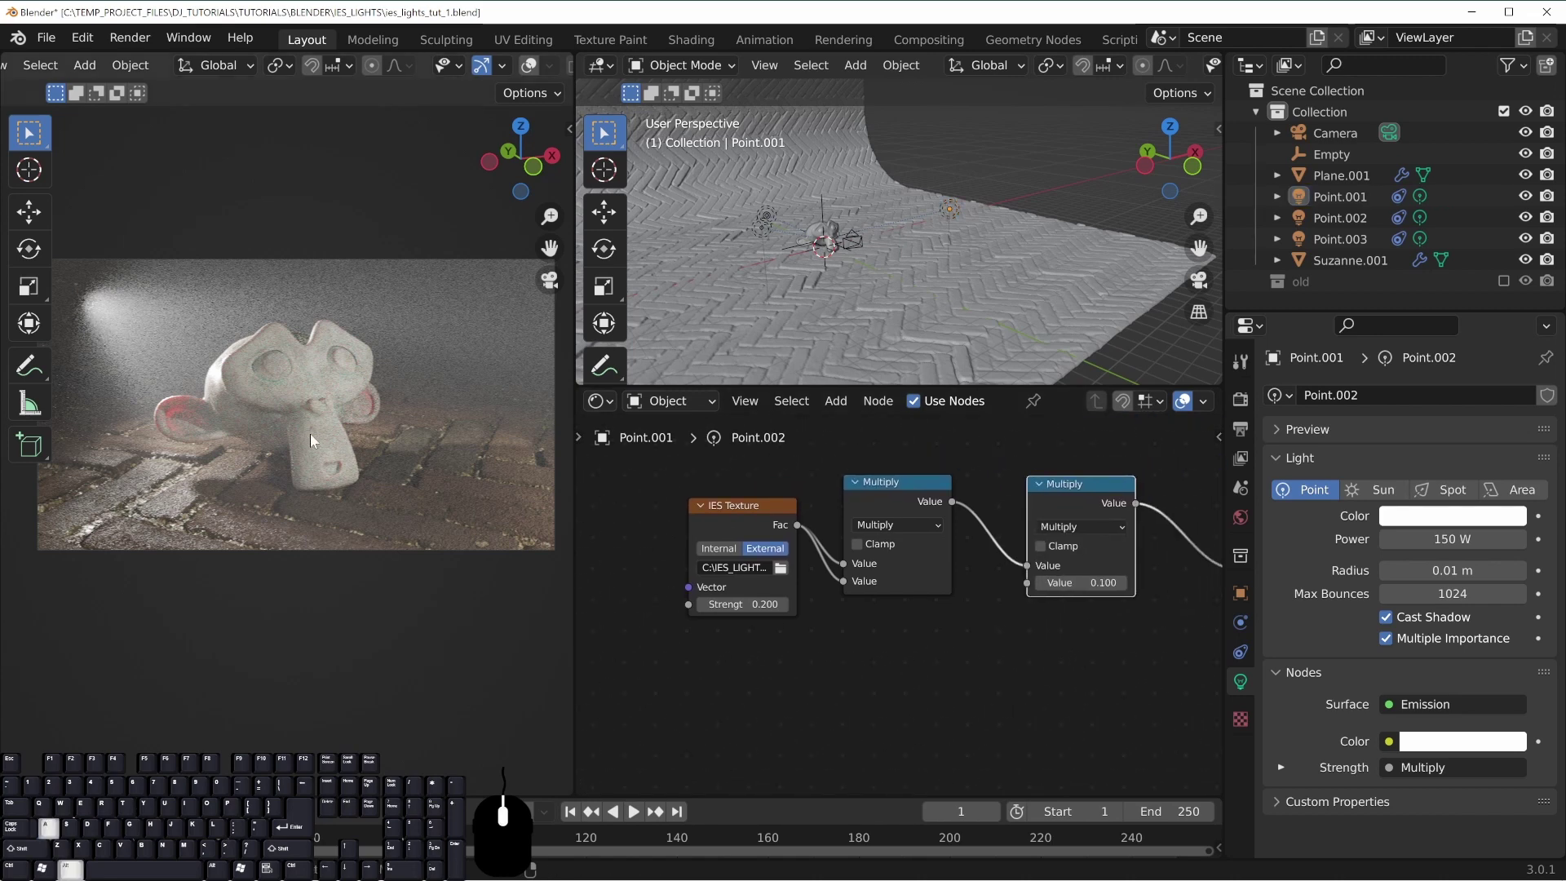
scroll(299, 422, up, 4)
middle_drag(220, 410, 164, 471)
middle_drag(439, 351, 390, 466)
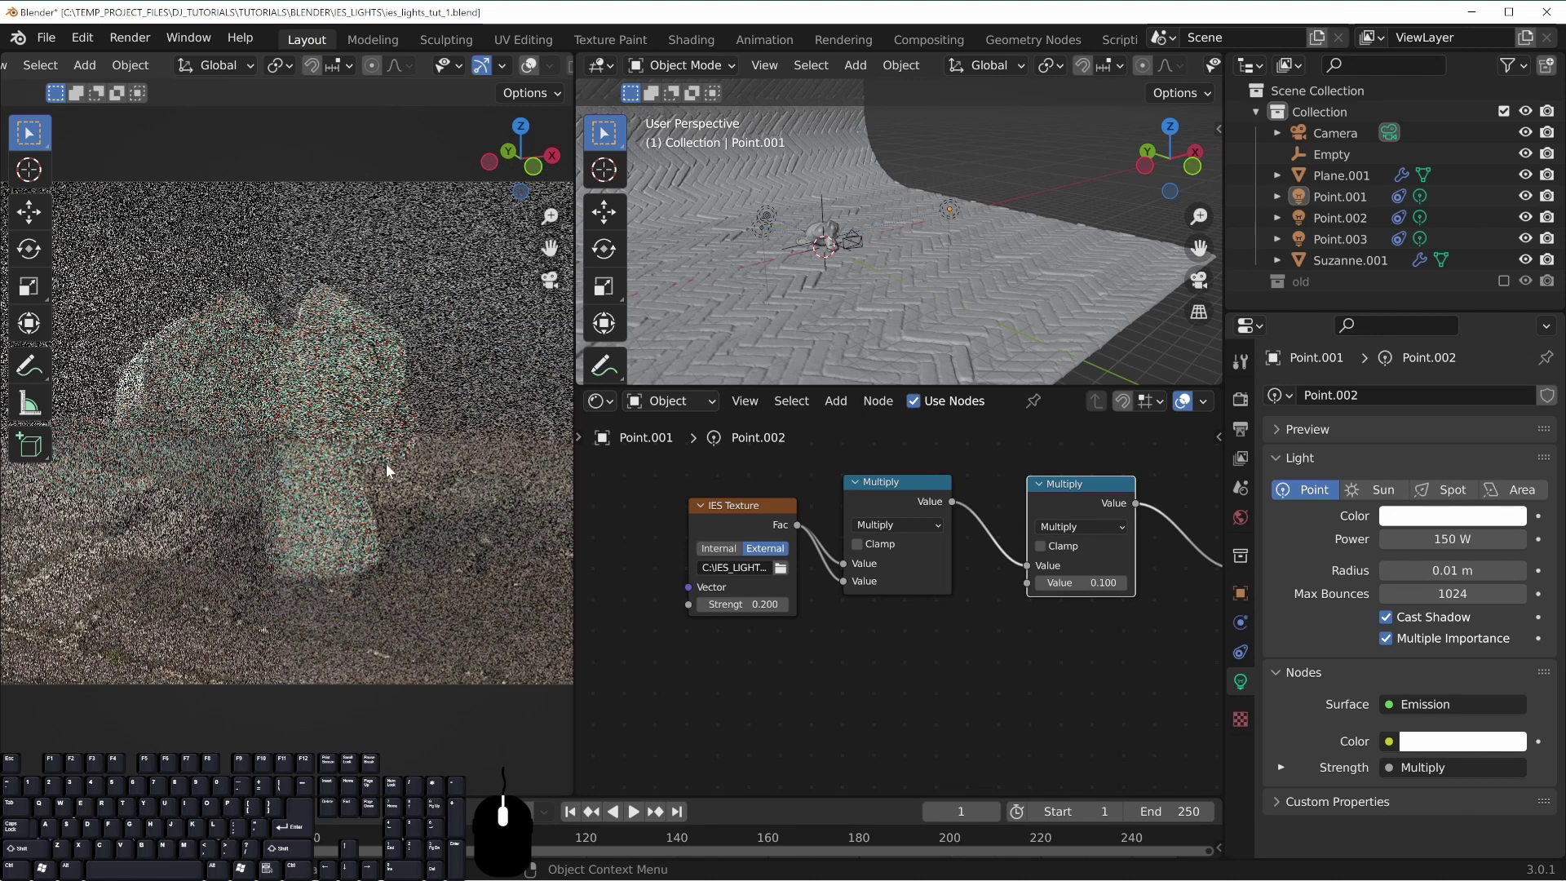
Set the World's Volume Scatter density to 0 and return the rendered view to the camera
click(1241, 517)
scroll(1468, 652, down, 3)
double_click(1460, 696)
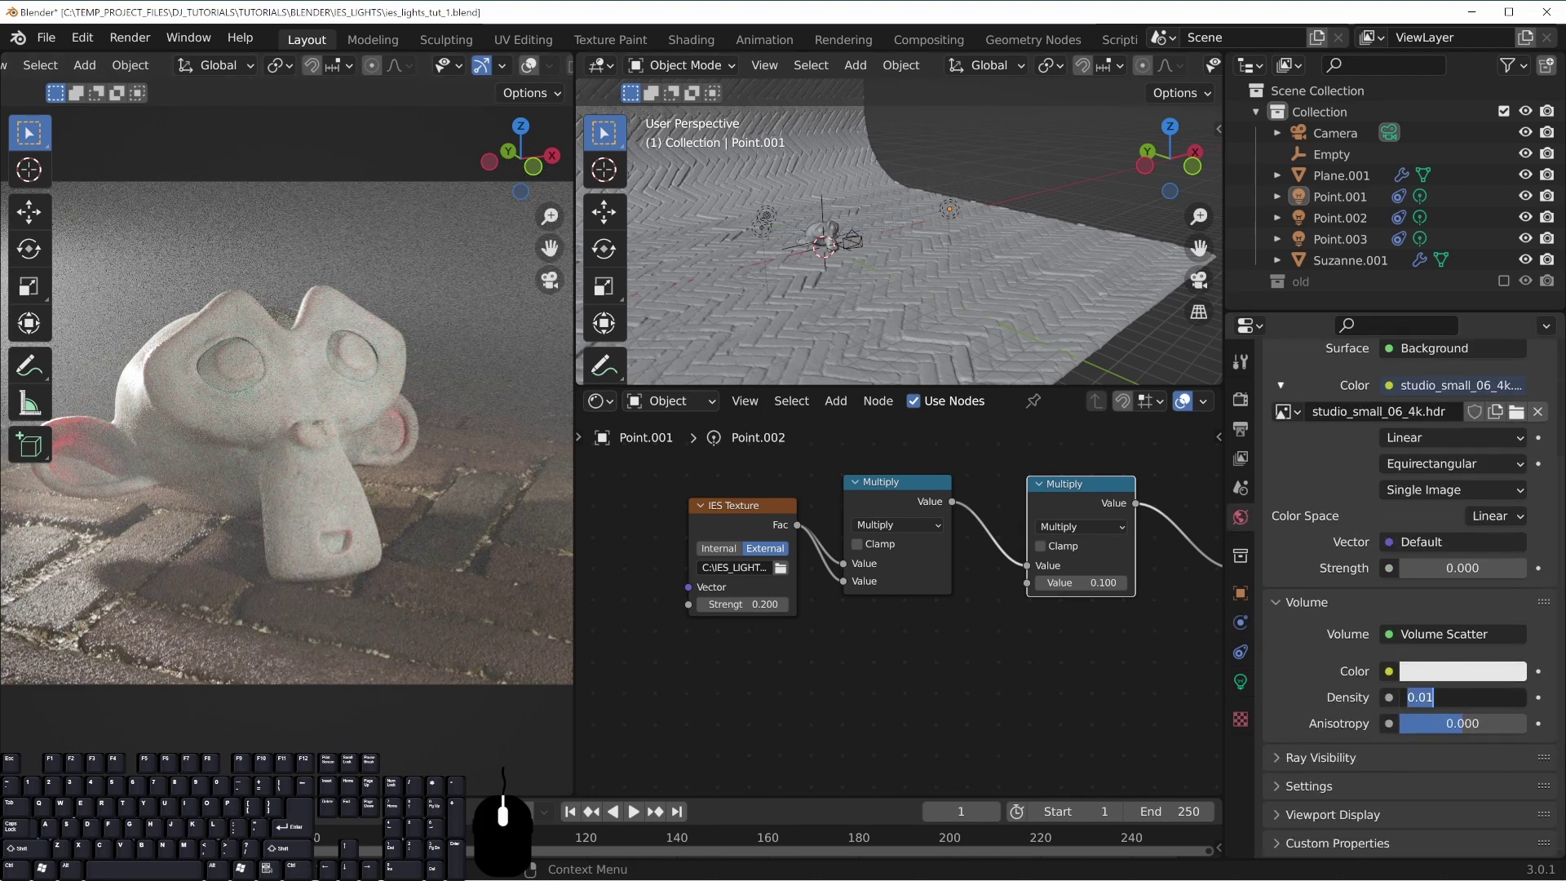
text(0)
key(Return)
key(KP_0)
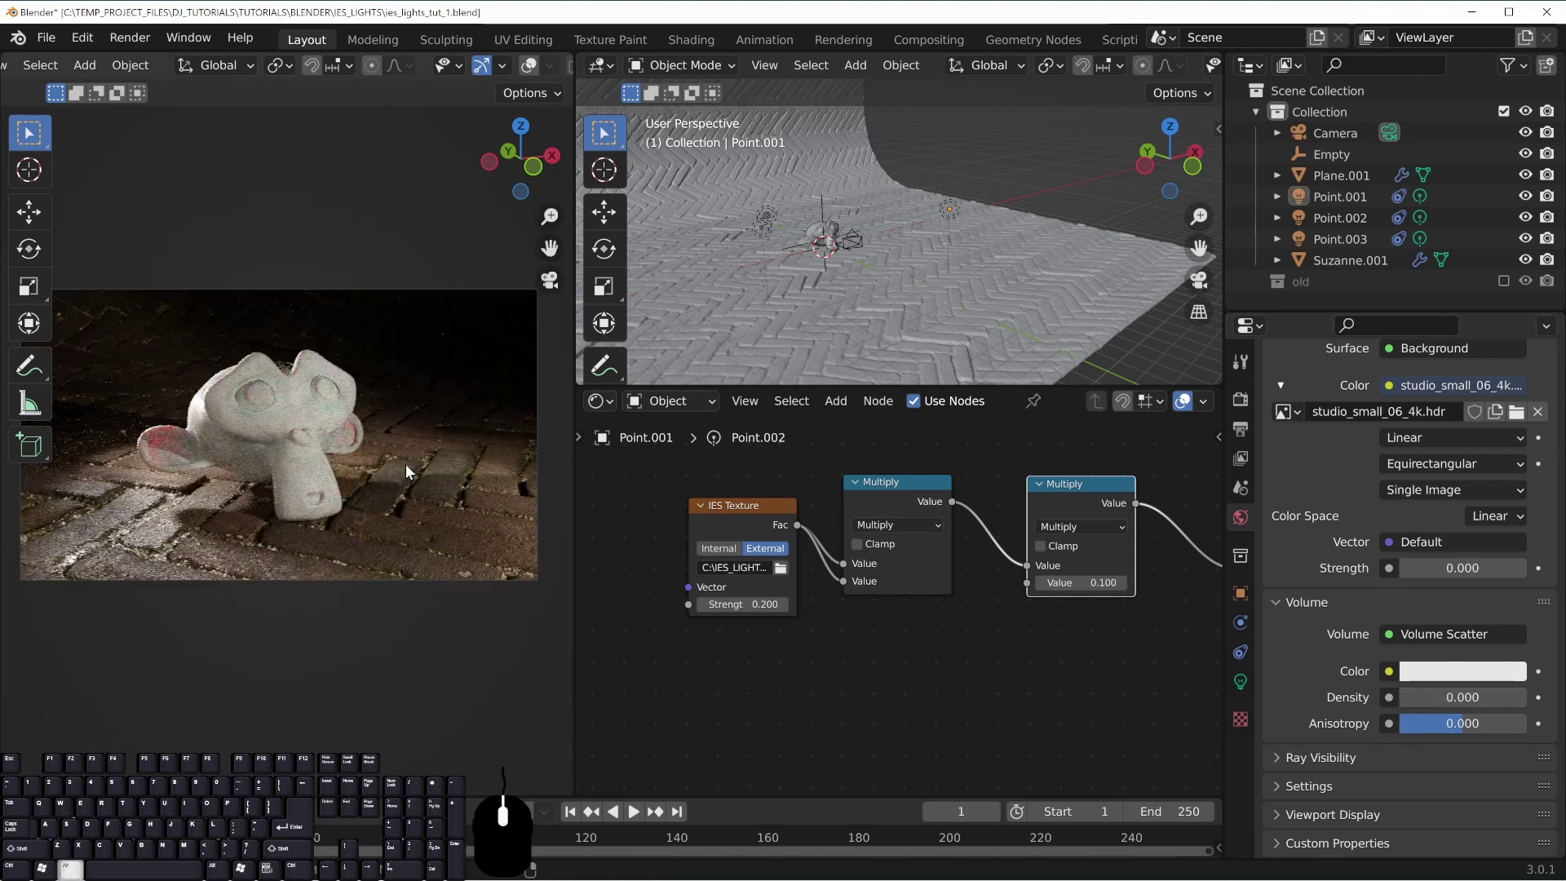
Hide the Point.001 and Point.002 lights, select Point.003, and inspect its light on the monkey head and bricks
shift+middle_drag(374, 468, 424, 458)
scroll(424, 458, up, 1)
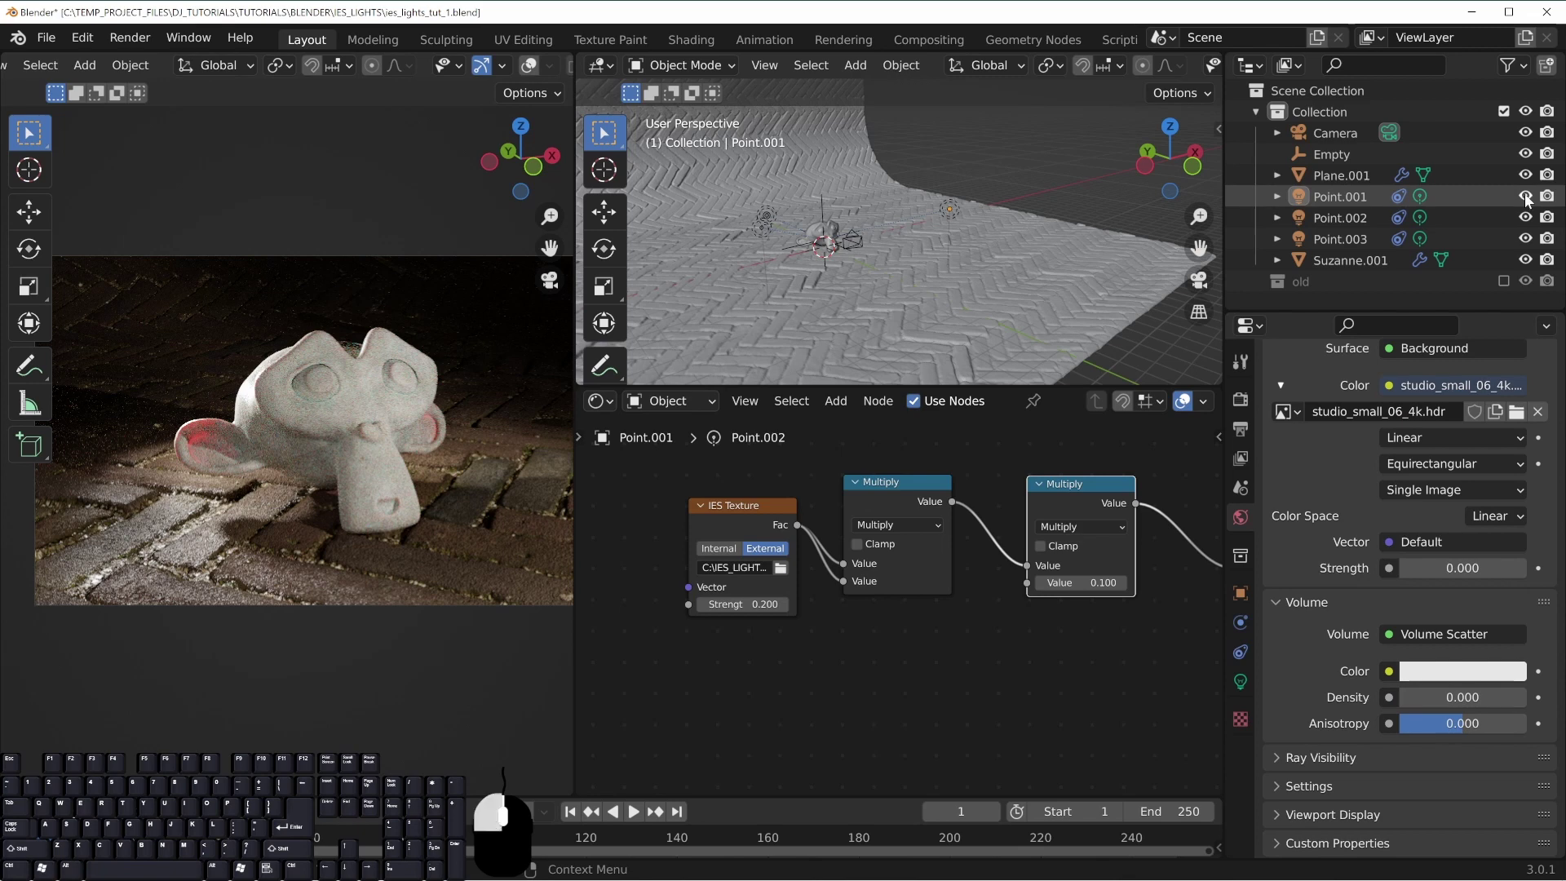
drag(1525, 196, 1525, 218)
click(1346, 243)
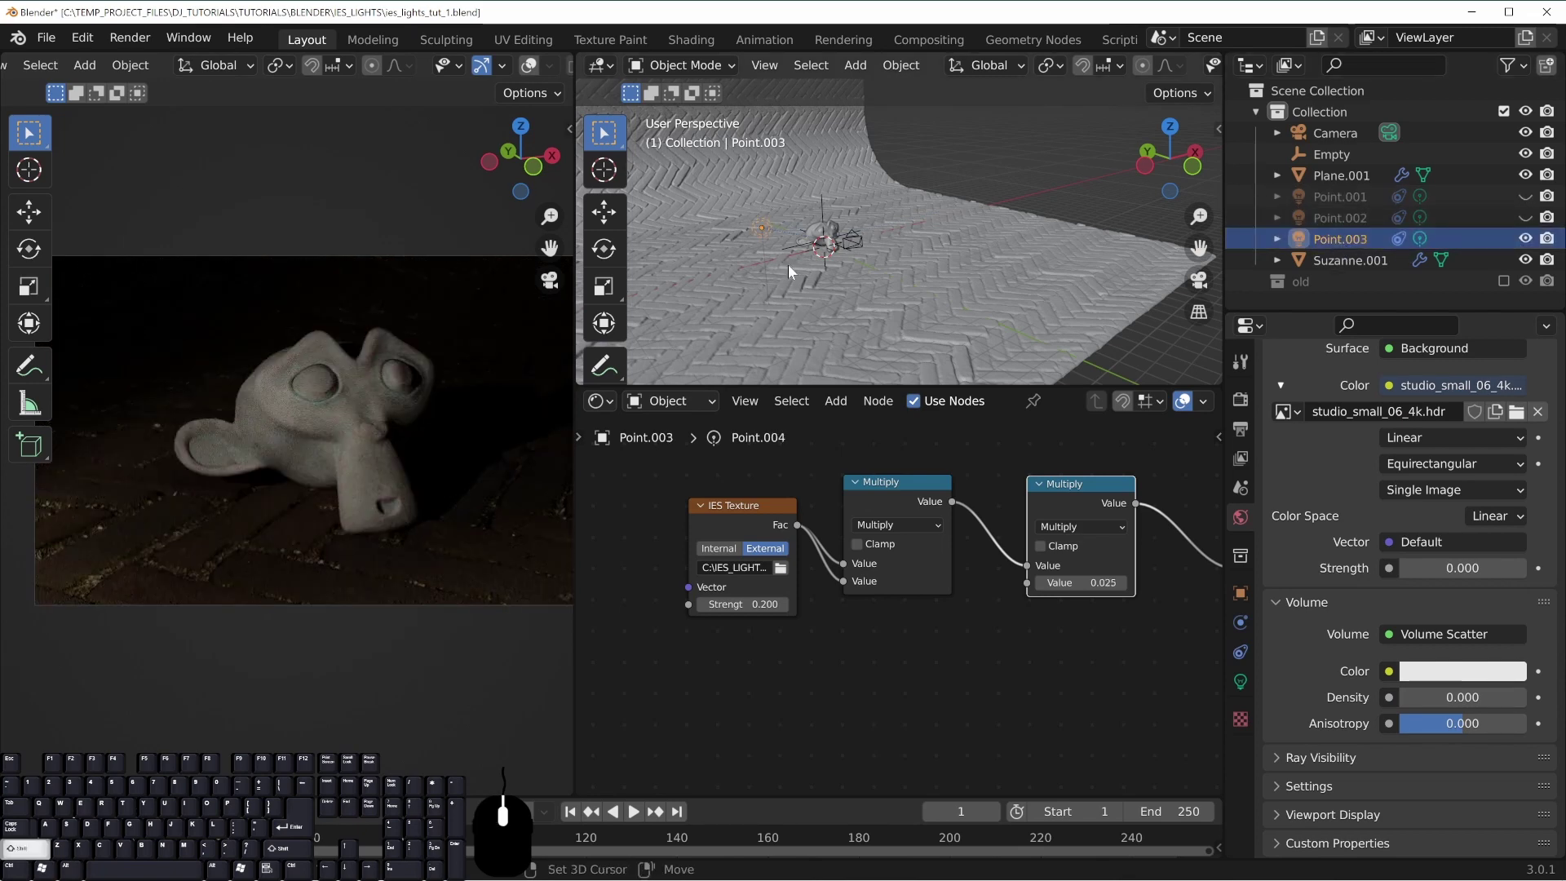
middle_drag(362, 447, 188, 496)
shift+middle_drag(334, 569, 331, 532)
scroll(330, 531, up, 4)
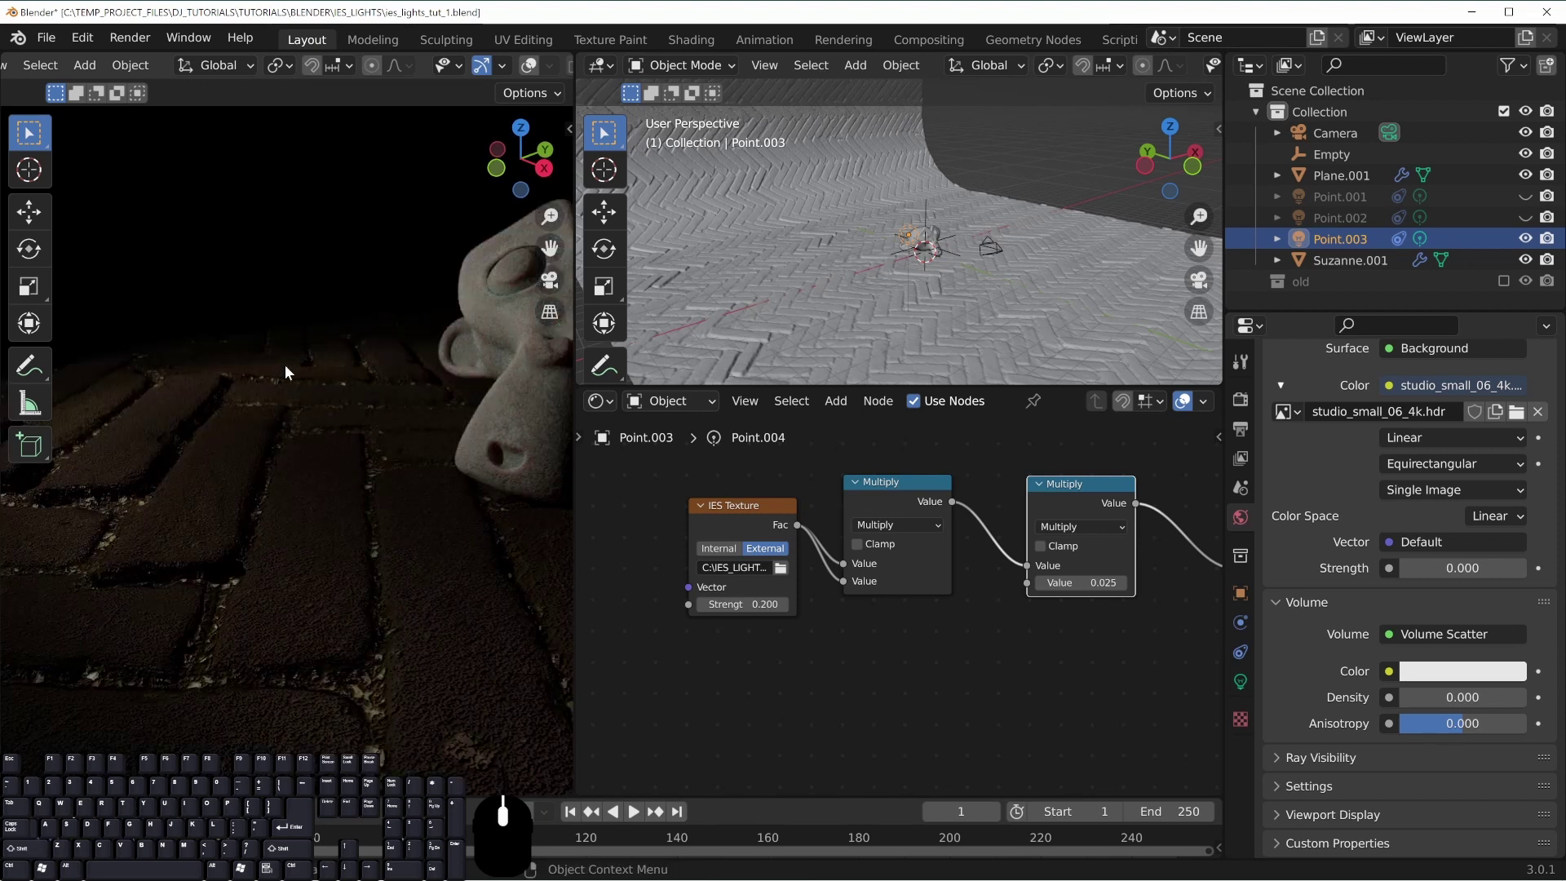
middle_drag(438, 496, 403, 610)
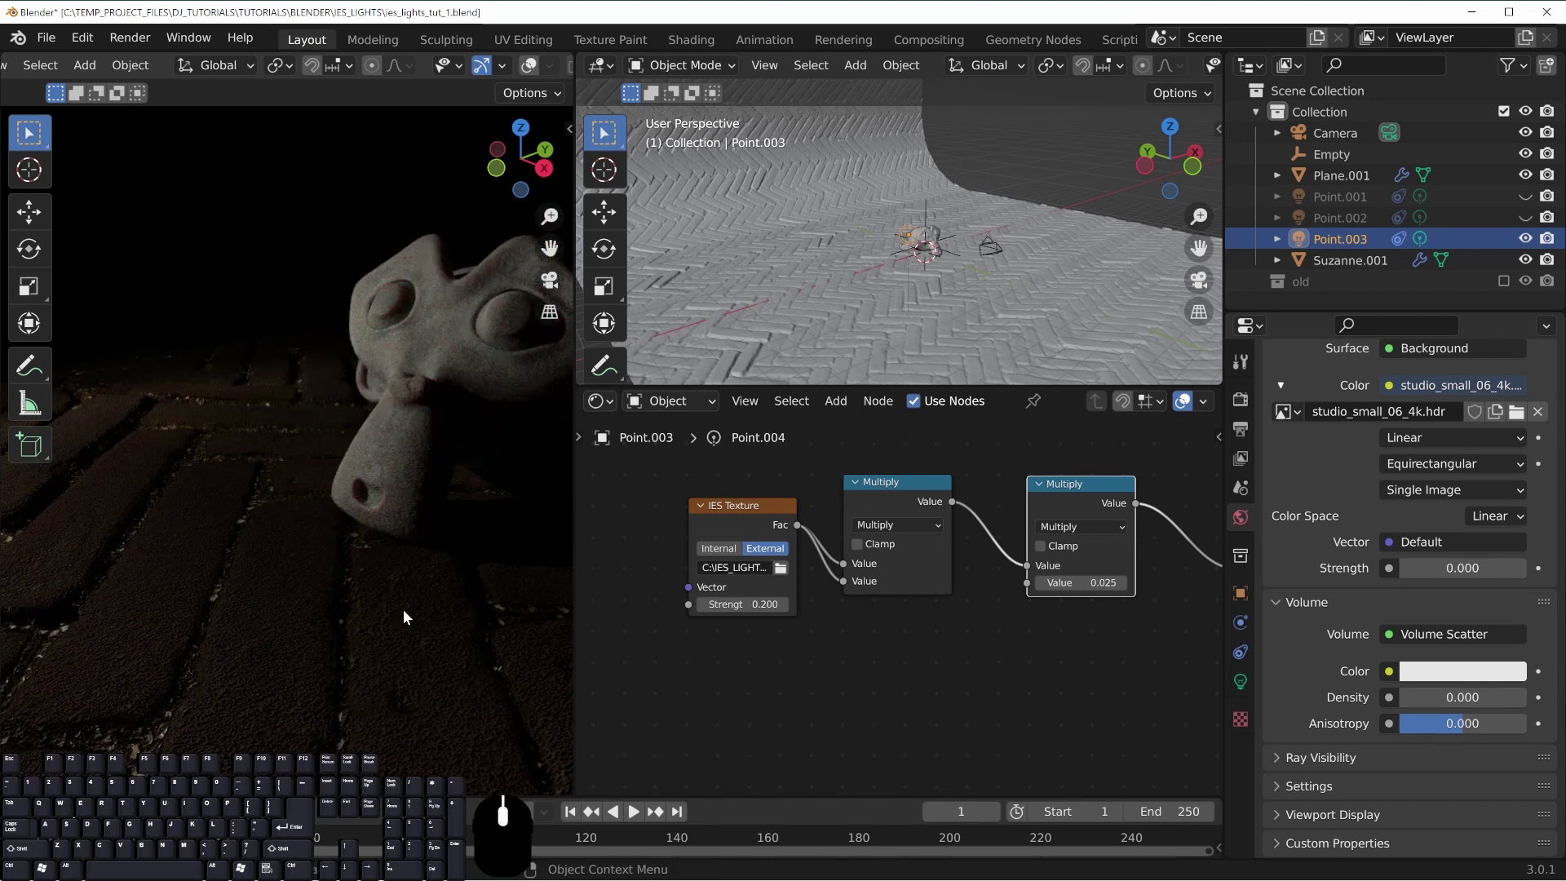
middle_drag(317, 427, 134, 571)
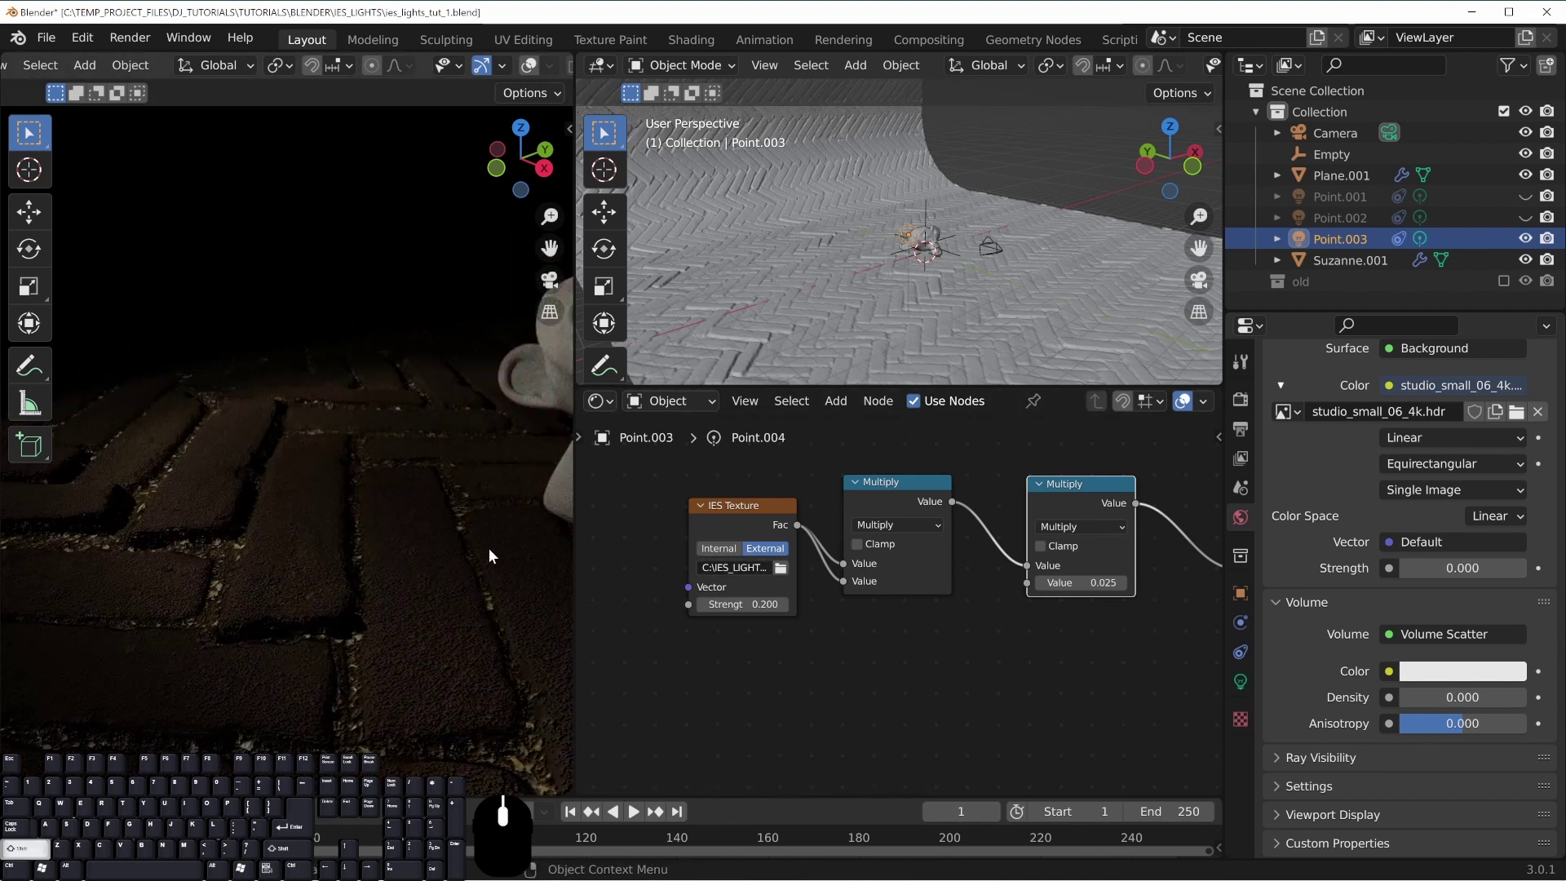
middle_drag(487, 549, 335, 408)
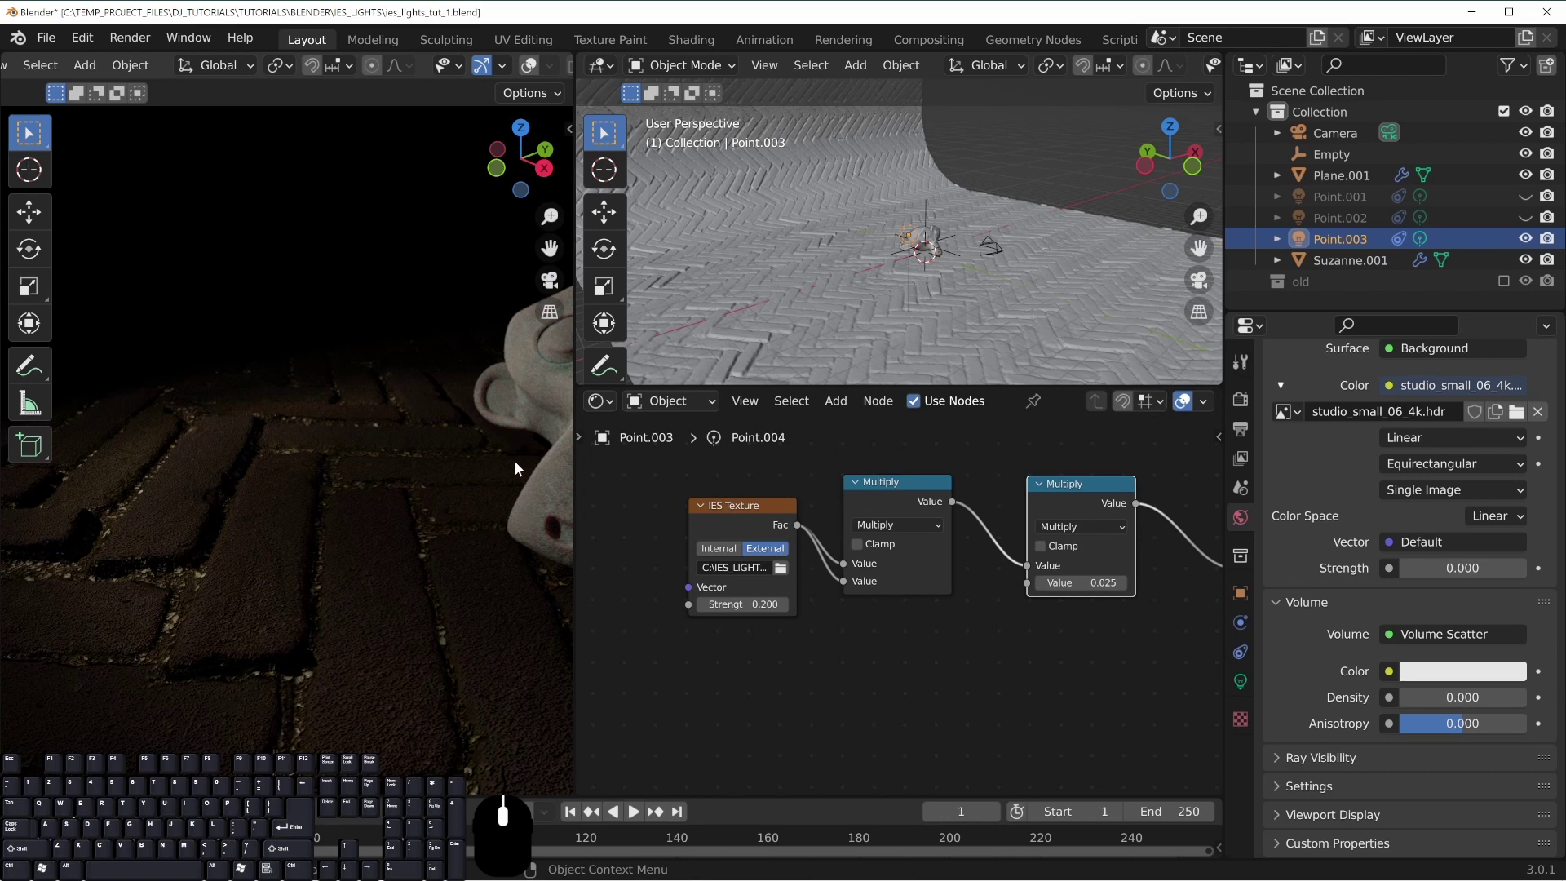
Hide the Point.003 light and show Point.002 to inspect its light alone on the monkey head and bricks
click(1524, 236)
click(1524, 218)
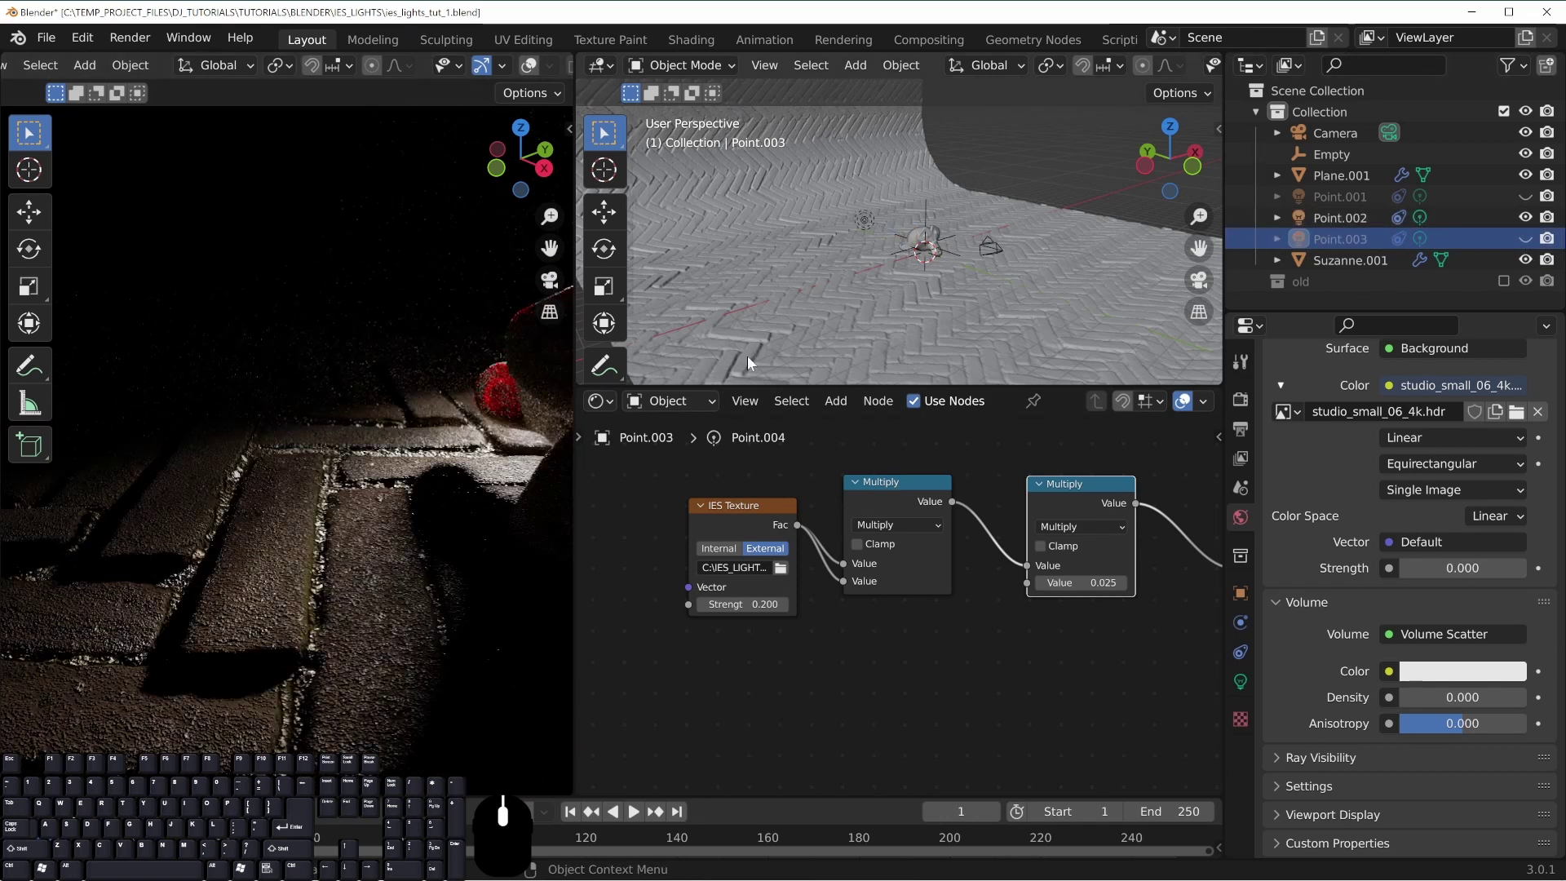
middle_drag(361, 519, 521, 480)
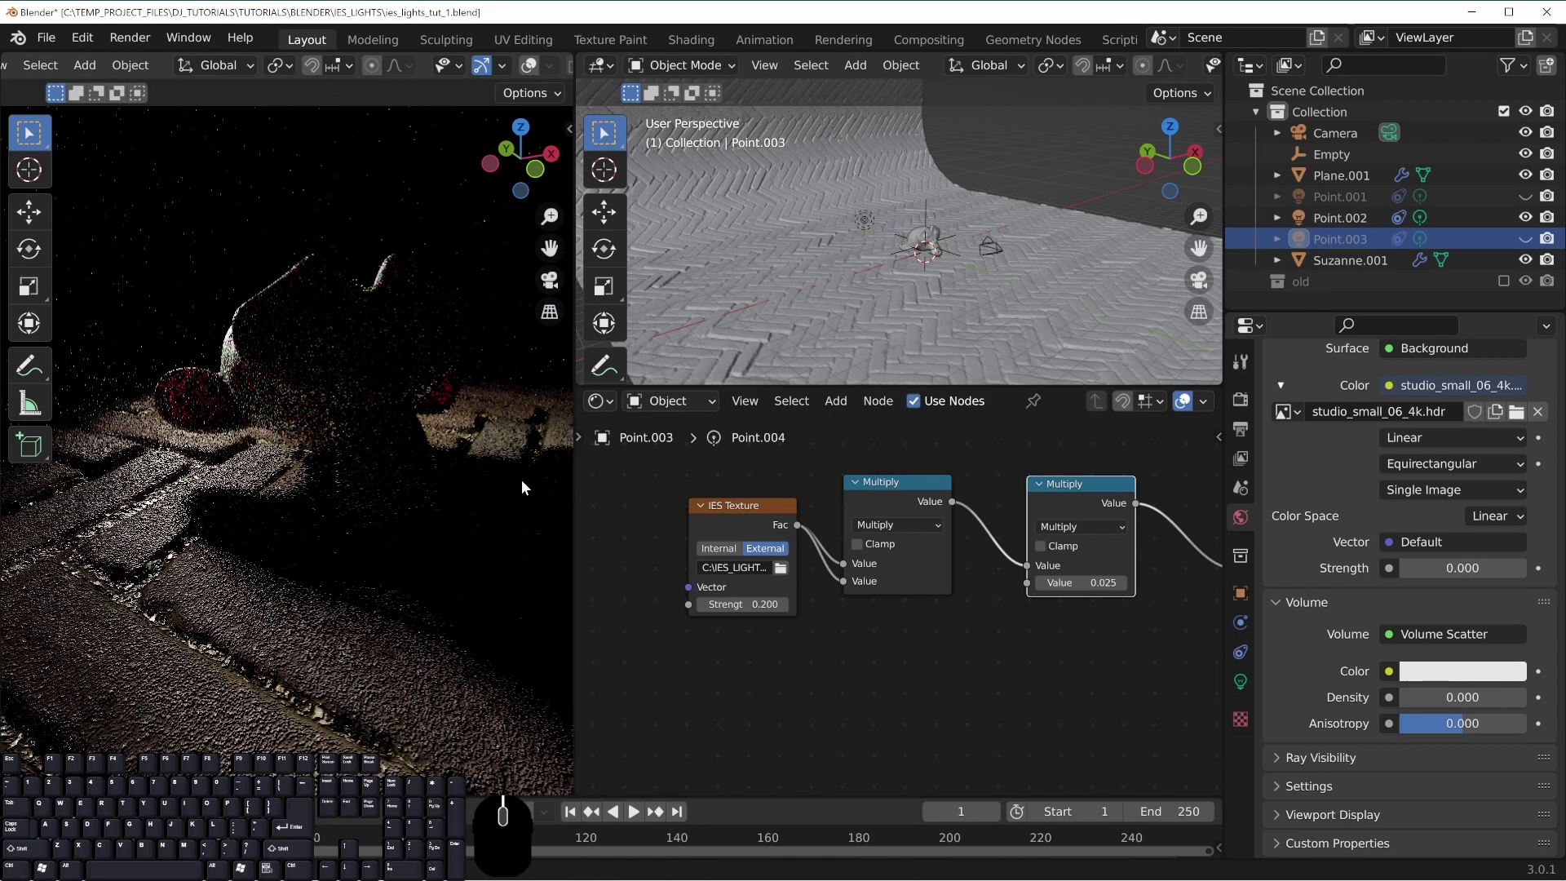
Examine from several angles how the Point.002 light falls on the monkey head's ears and back
middle_drag(291, 463, 411, 455)
shift+middle_drag(208, 540, 274, 336)
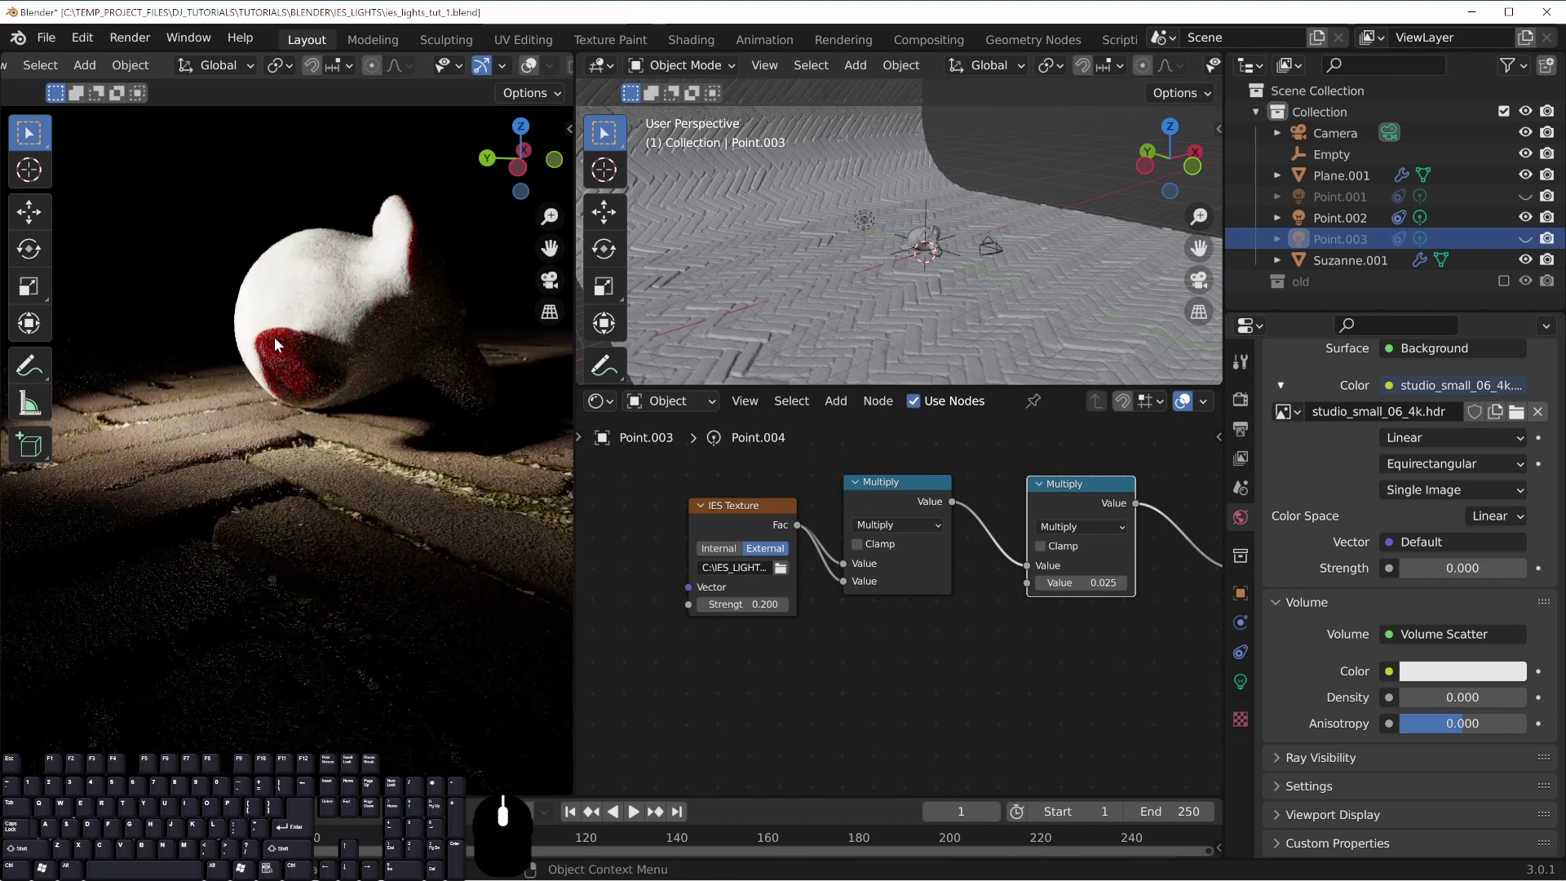
middle_drag(336, 383, 231, 384)
scroll(345, 393, up, 3)
shift+middle_drag(391, 375, 331, 477)
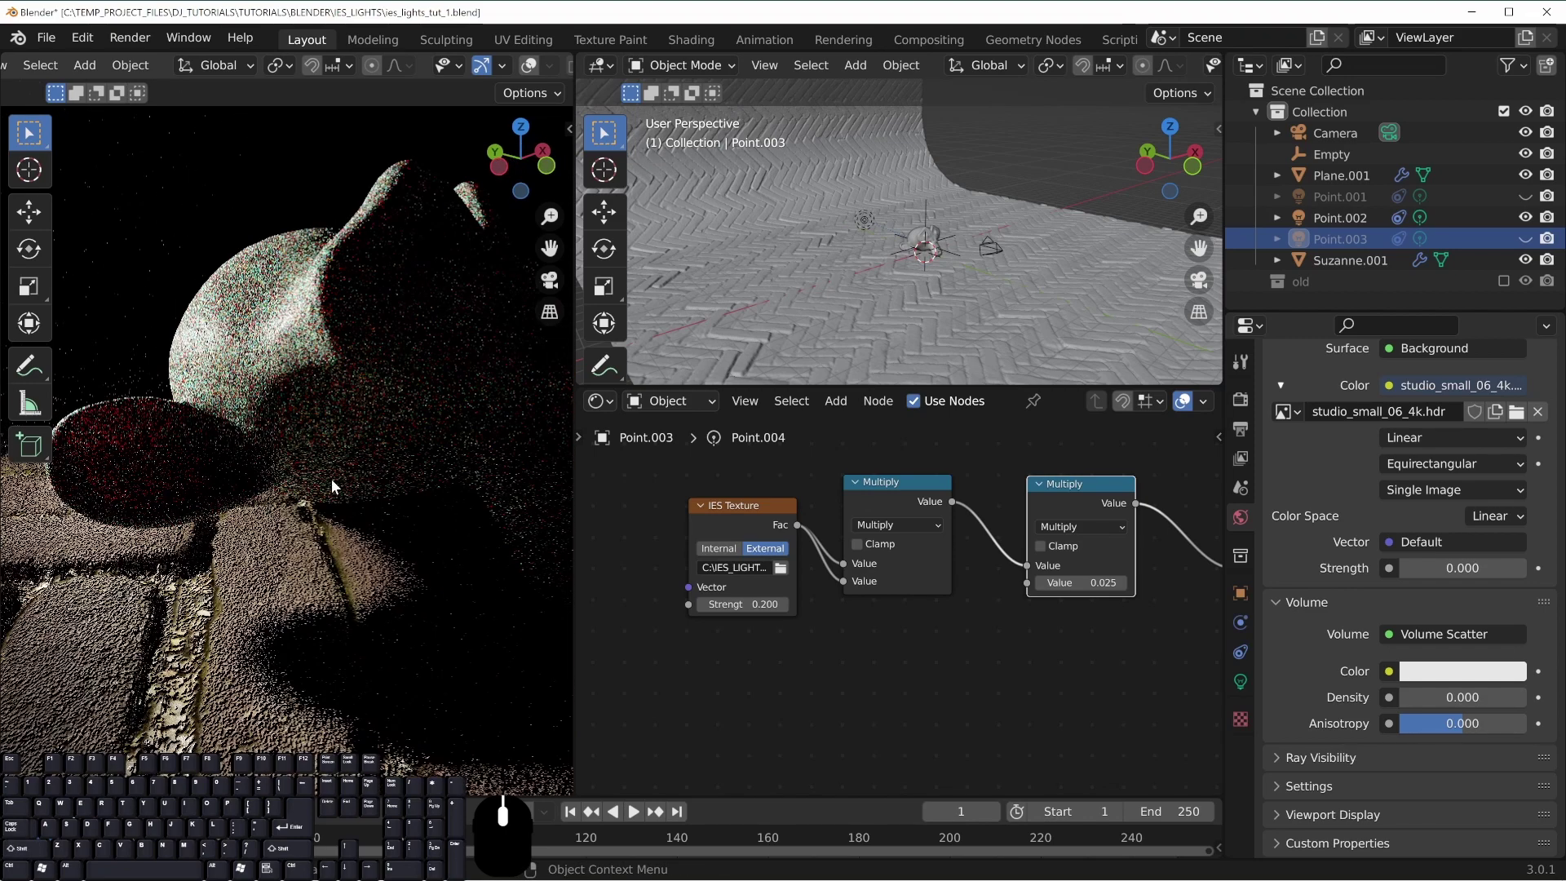
shift+middle_drag(180, 420, 291, 411)
Select the monkey head and examine the subsurface settings in its plaster material, along with its backlit ears
click(355, 324)
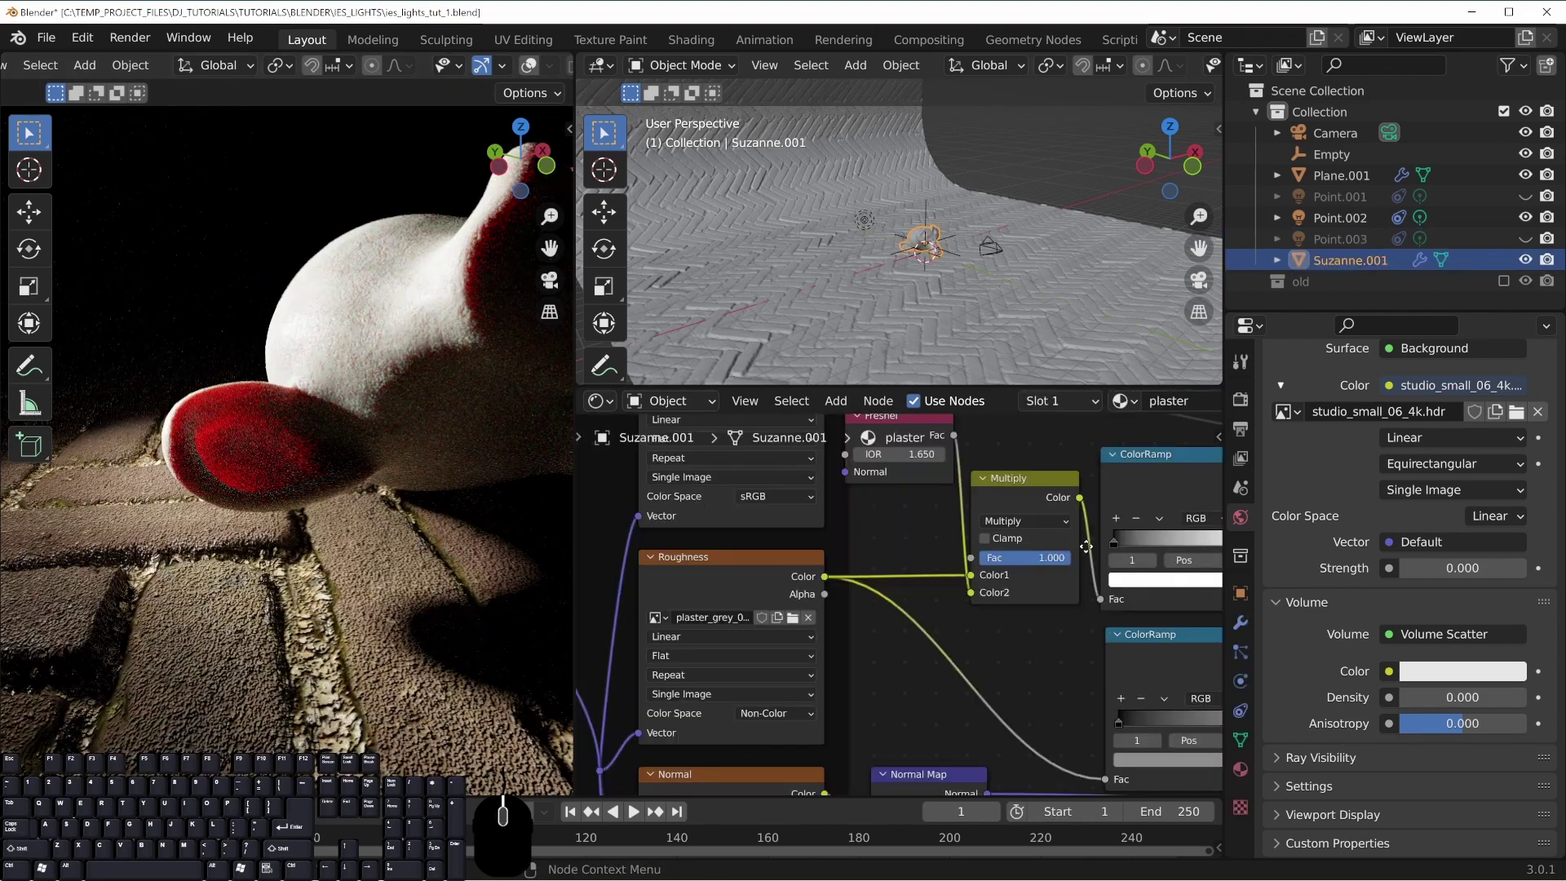
scroll(1088, 555, down, 3)
middle_drag(1117, 535, 877, 624)
middle_drag(1040, 576, 855, 537)
middle_drag(444, 465, 273, 444)
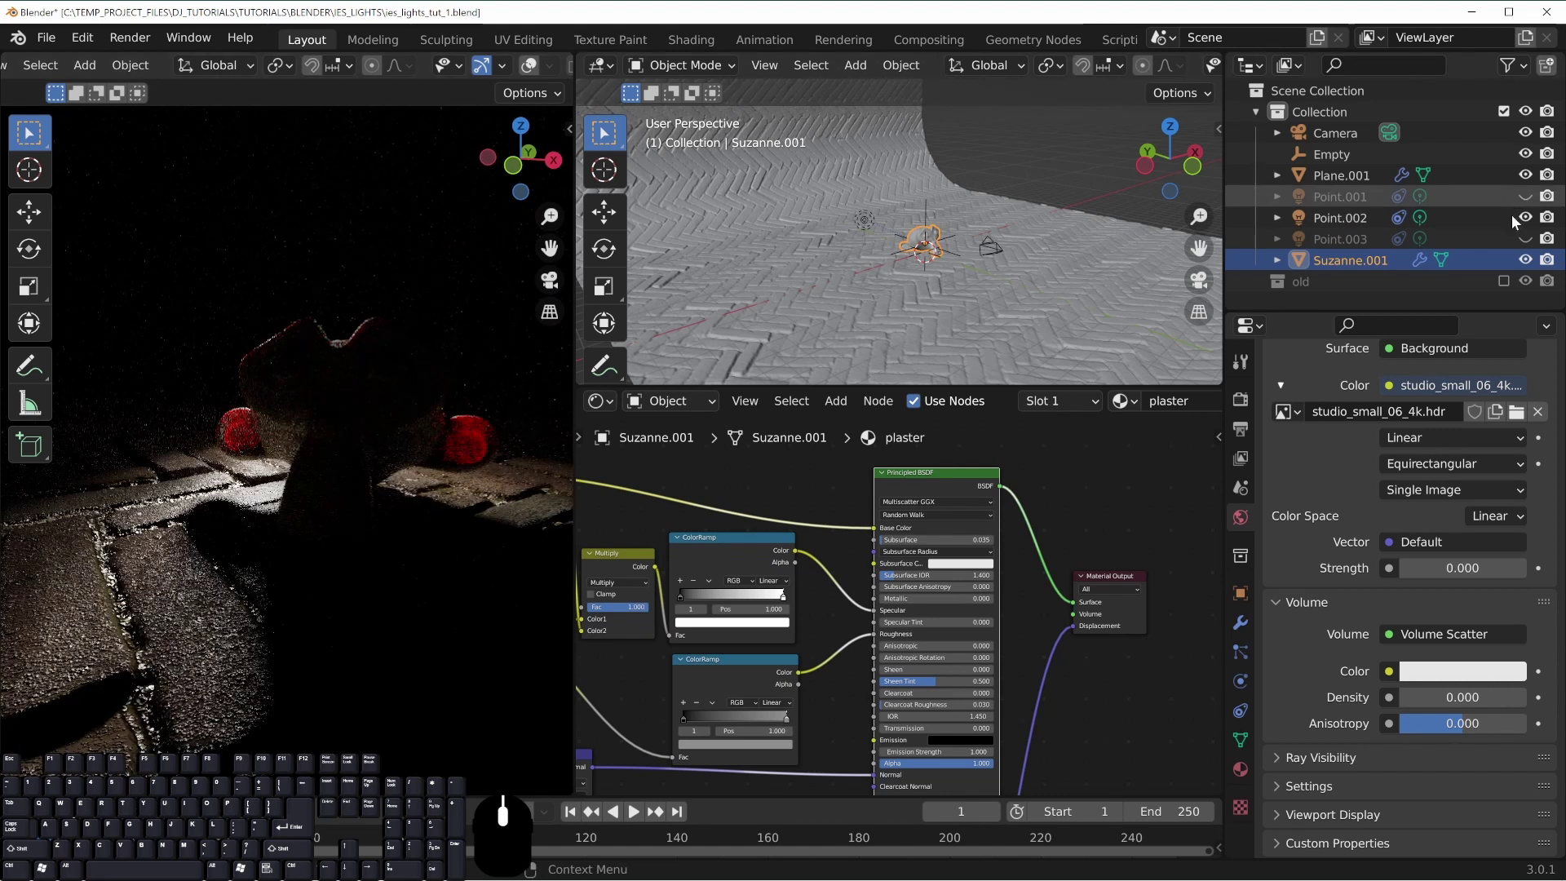
Hide the Point.002 light and show Point.001 to inspect its light alone on the monkey head and bricks
click(1522, 217)
click(1521, 238)
click(1524, 238)
click(1525, 197)
middle_drag(243, 453, 235, 516)
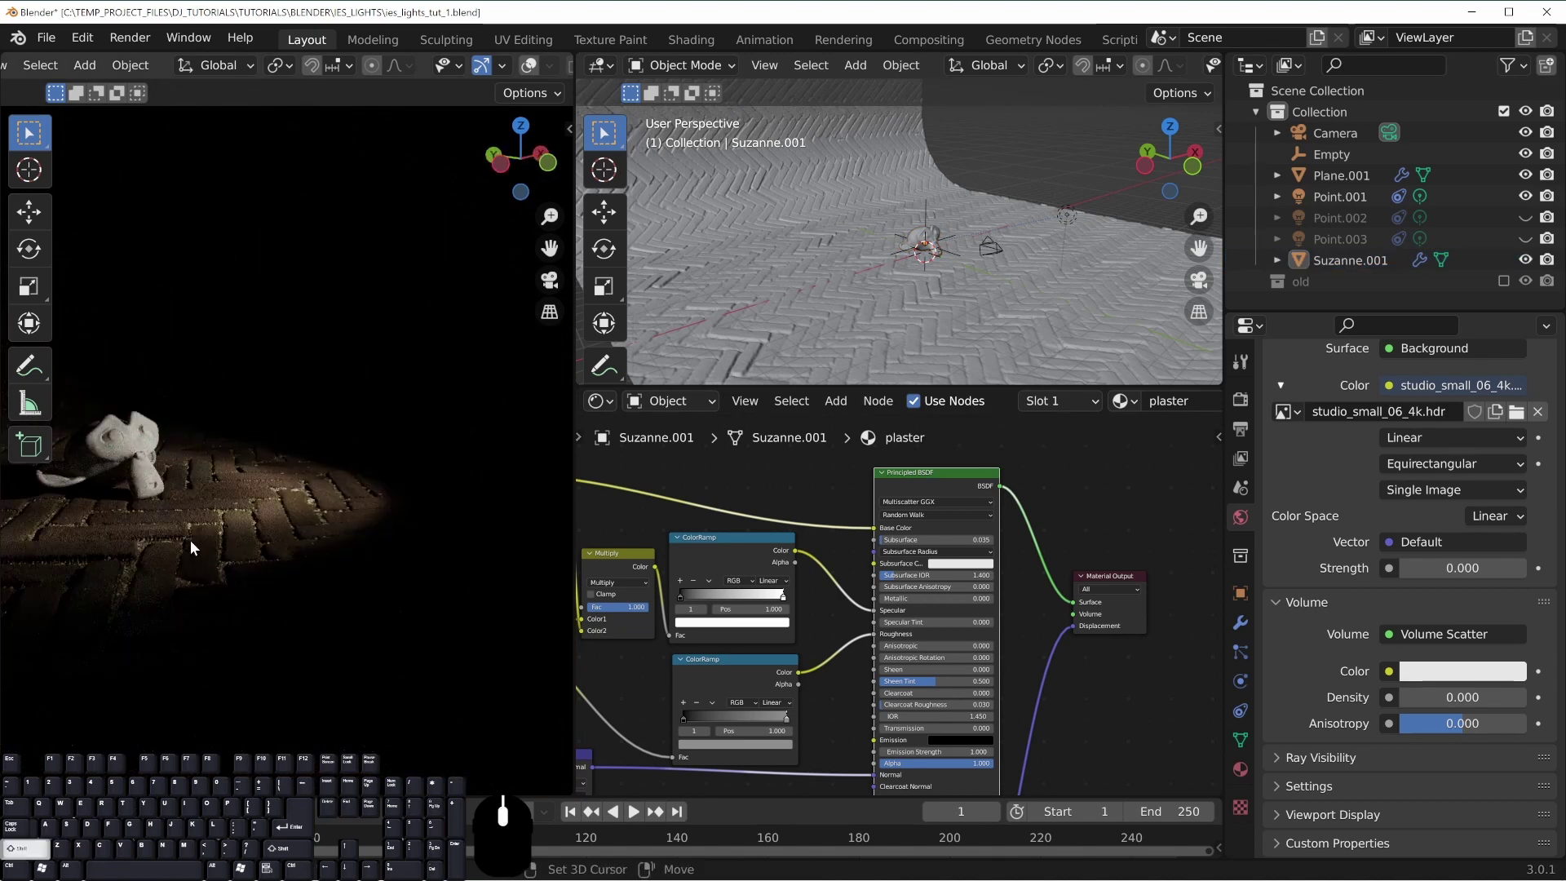
shift+middle_drag(210, 545, 303, 510)
scroll(322, 480, down, 1)
scroll(352, 506, up, 1)
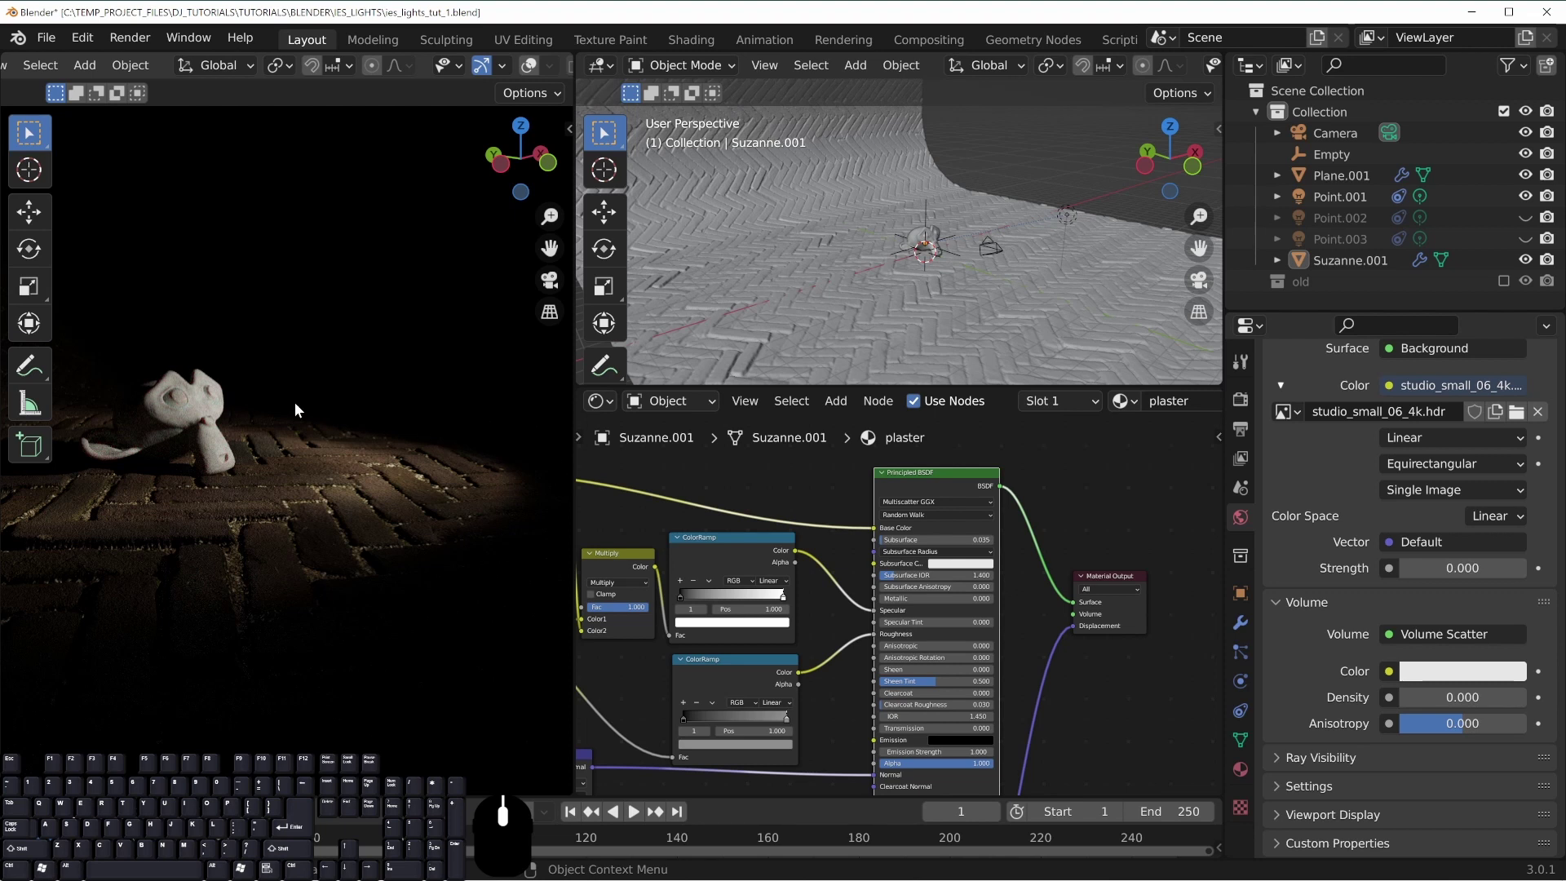
middle_drag(336, 451, 357, 417)
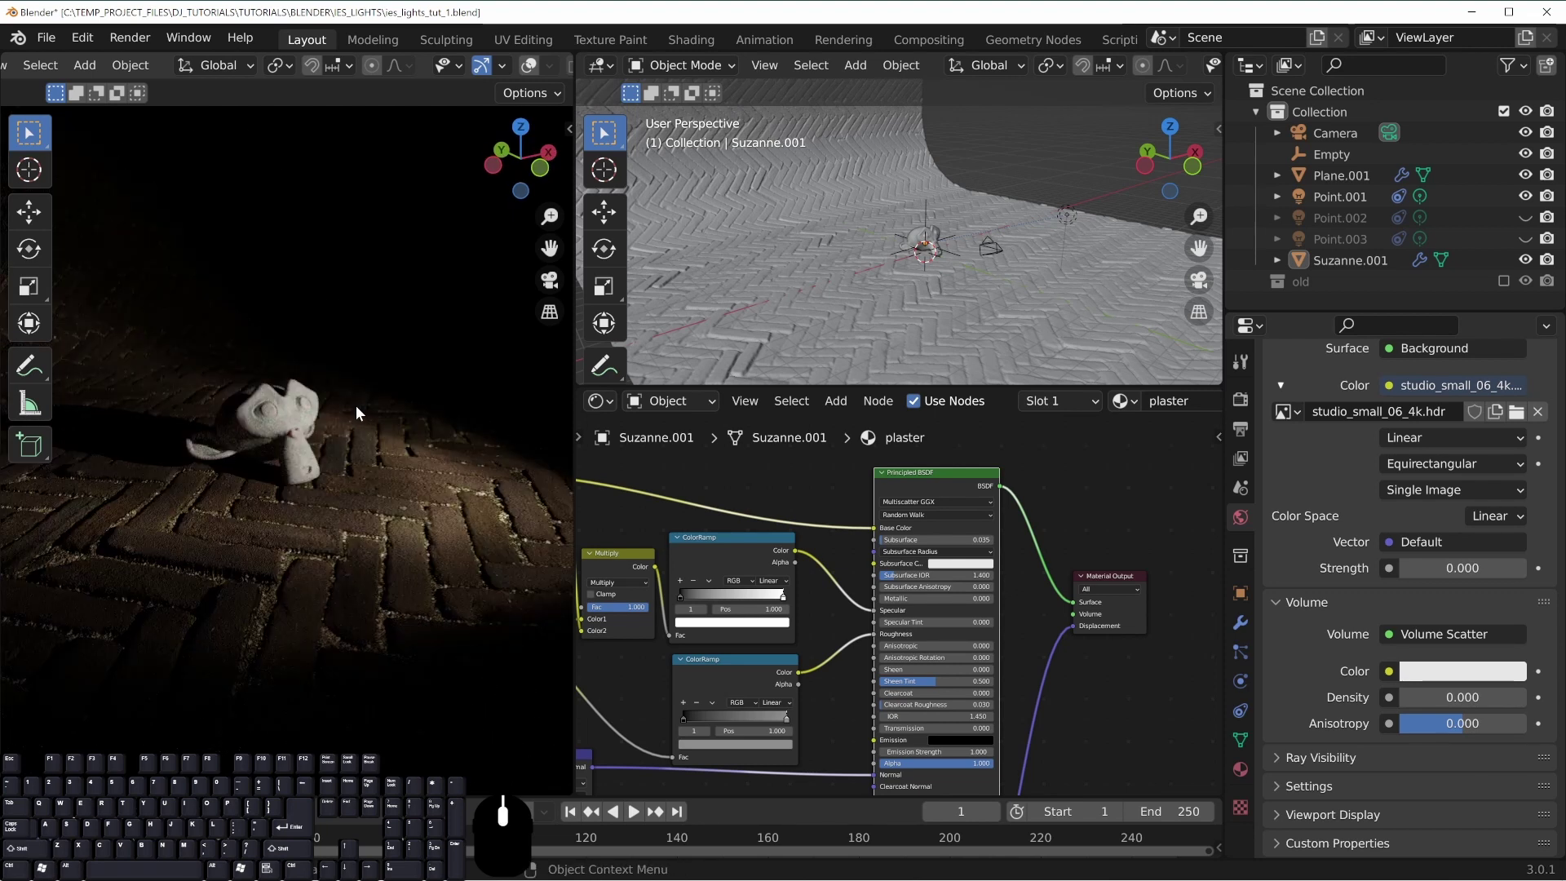
Show Point.002 and Point.003 again and move all three point lights to a new collection named IES_LIGHTS
click(1526, 218)
click(1526, 239)
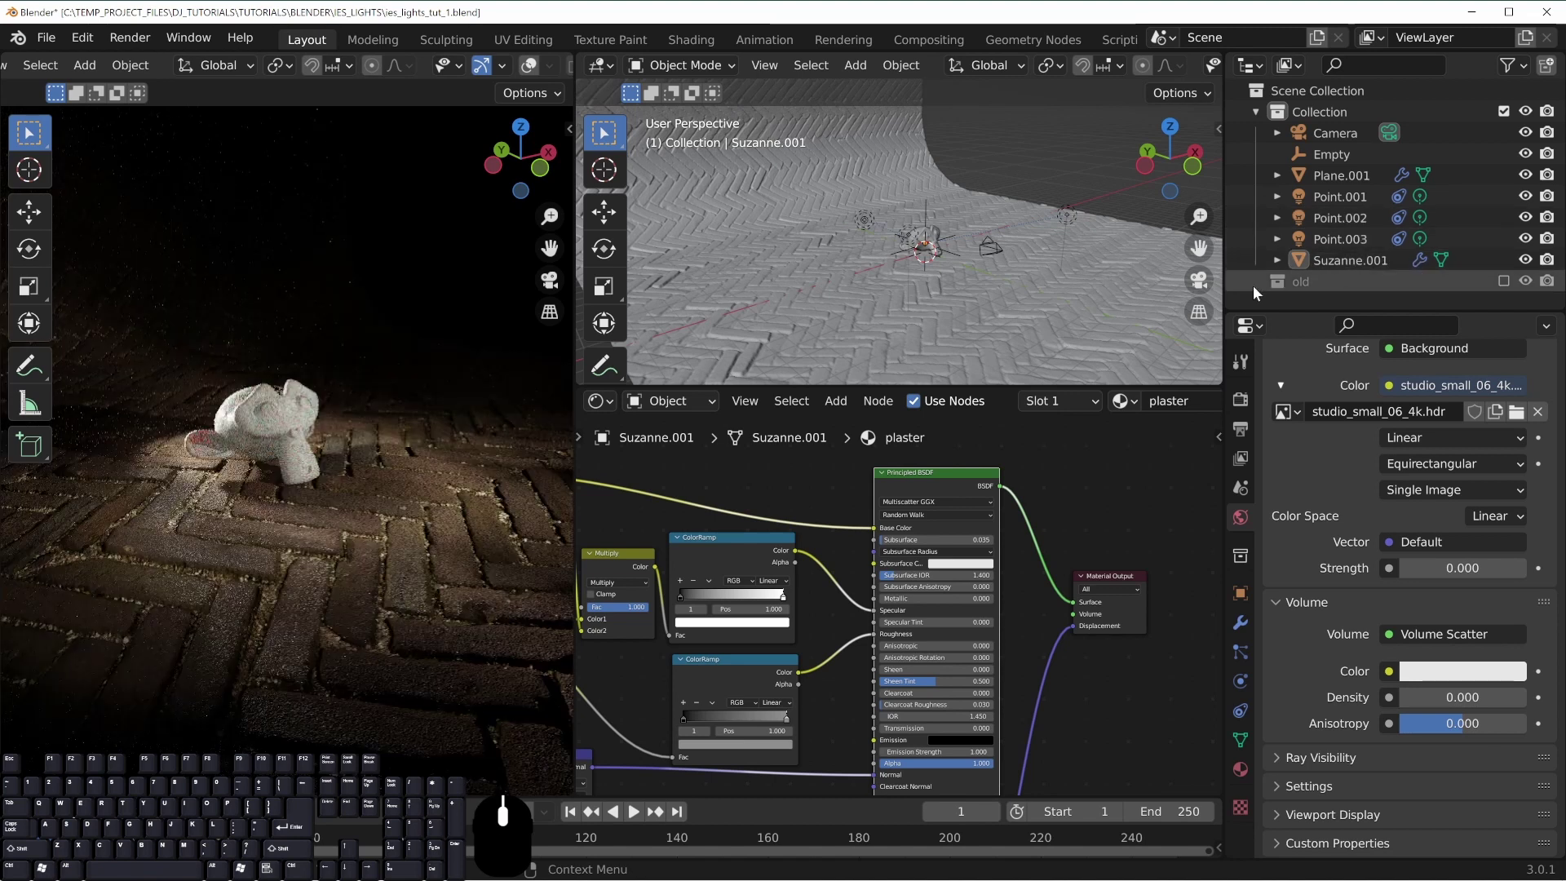
click(1343, 235)
shift+click(1339, 195)
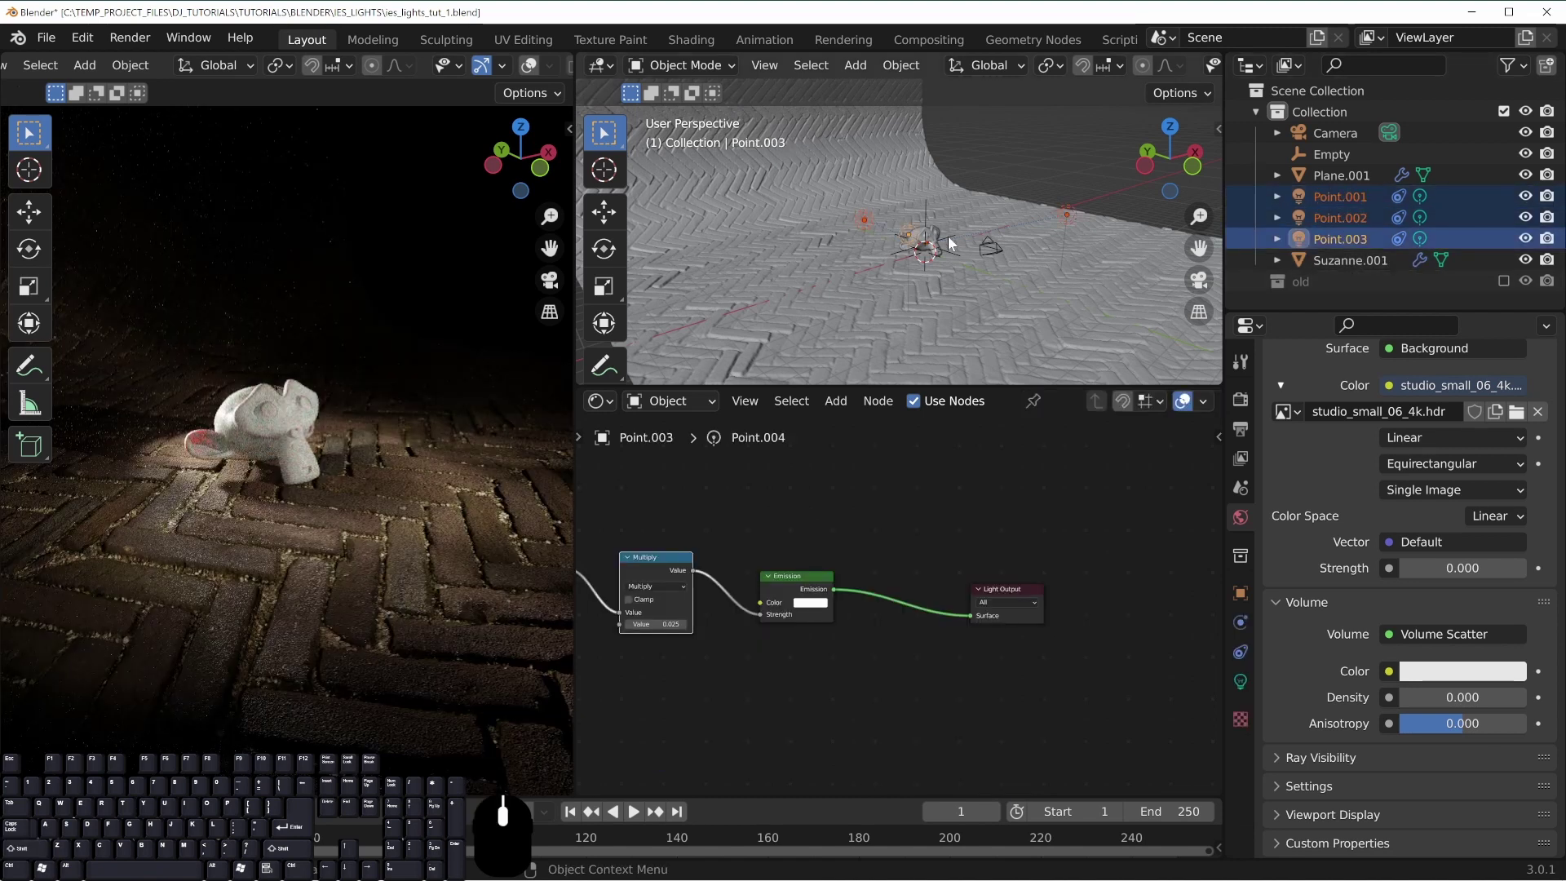
key(m)
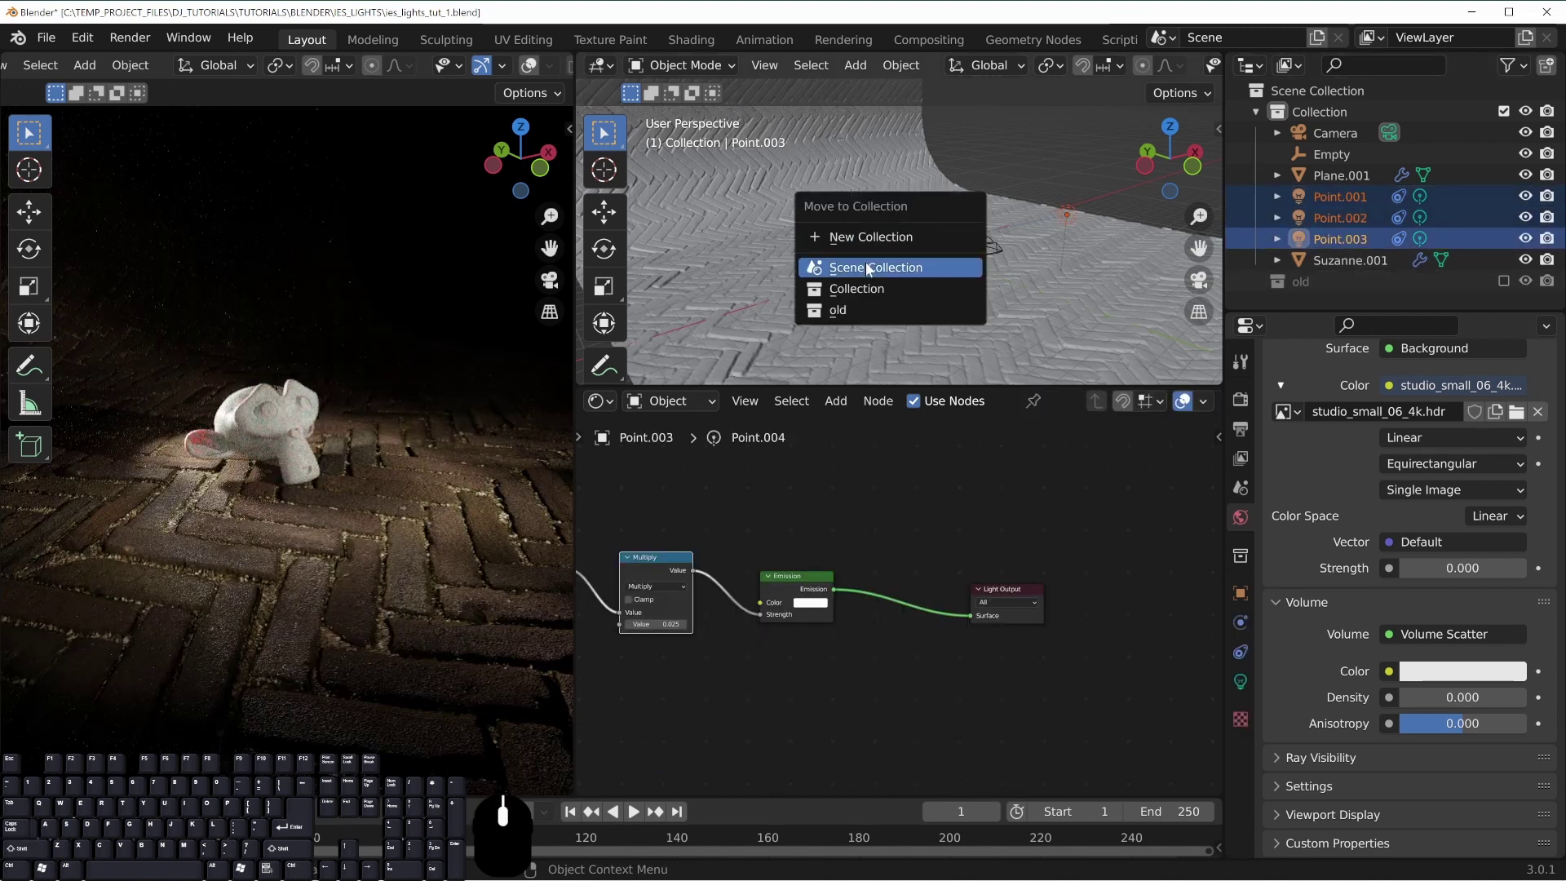
click(876, 238)
text(IES)
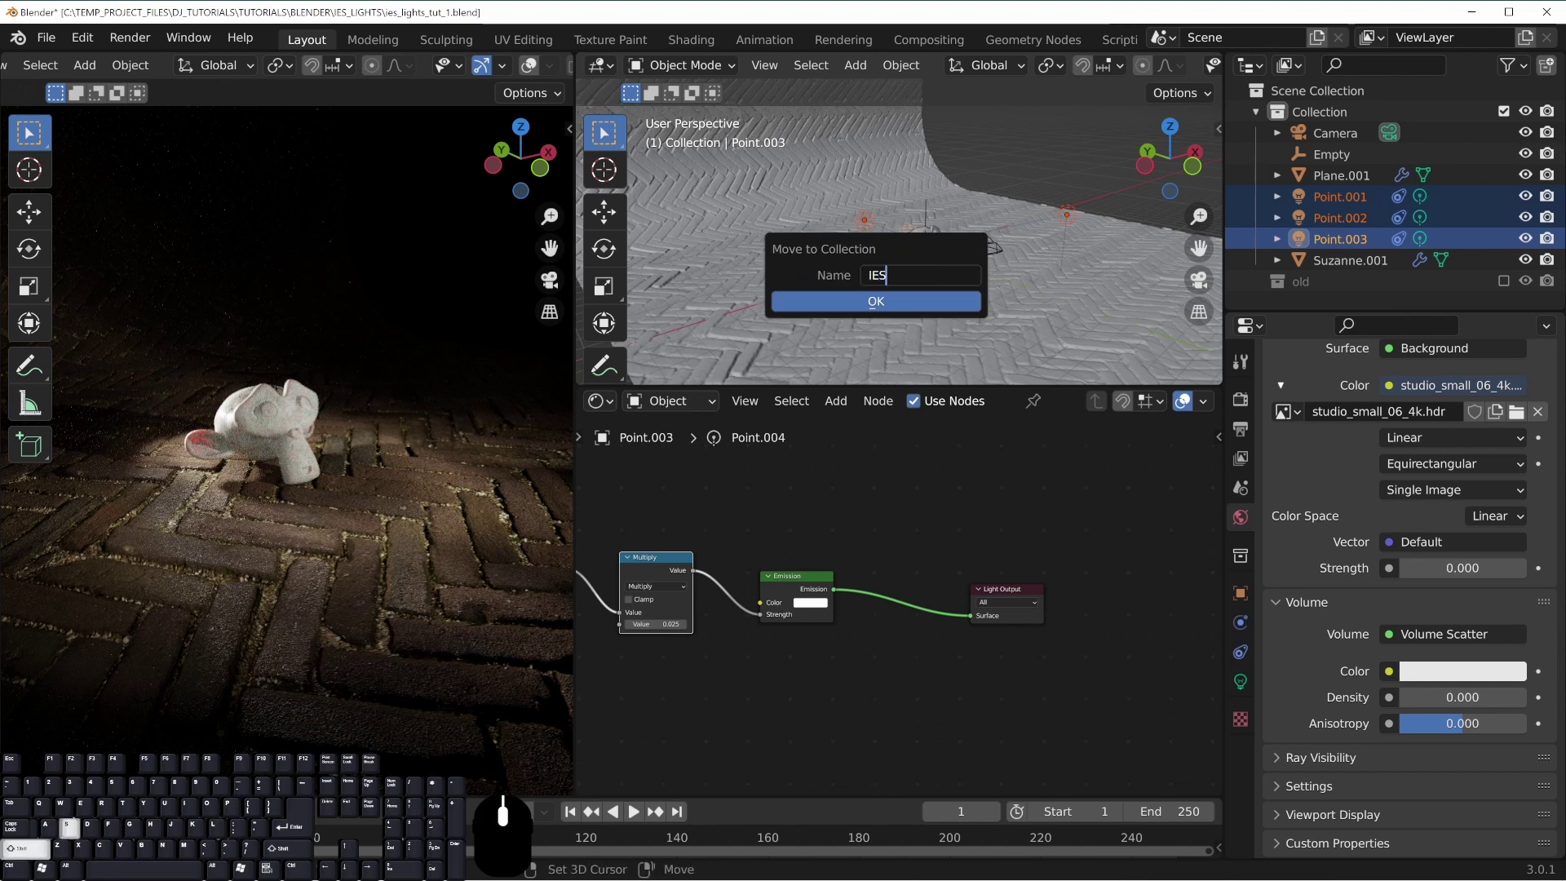
text(_L)
key(Left)
key(Left)
key(BackSpace)
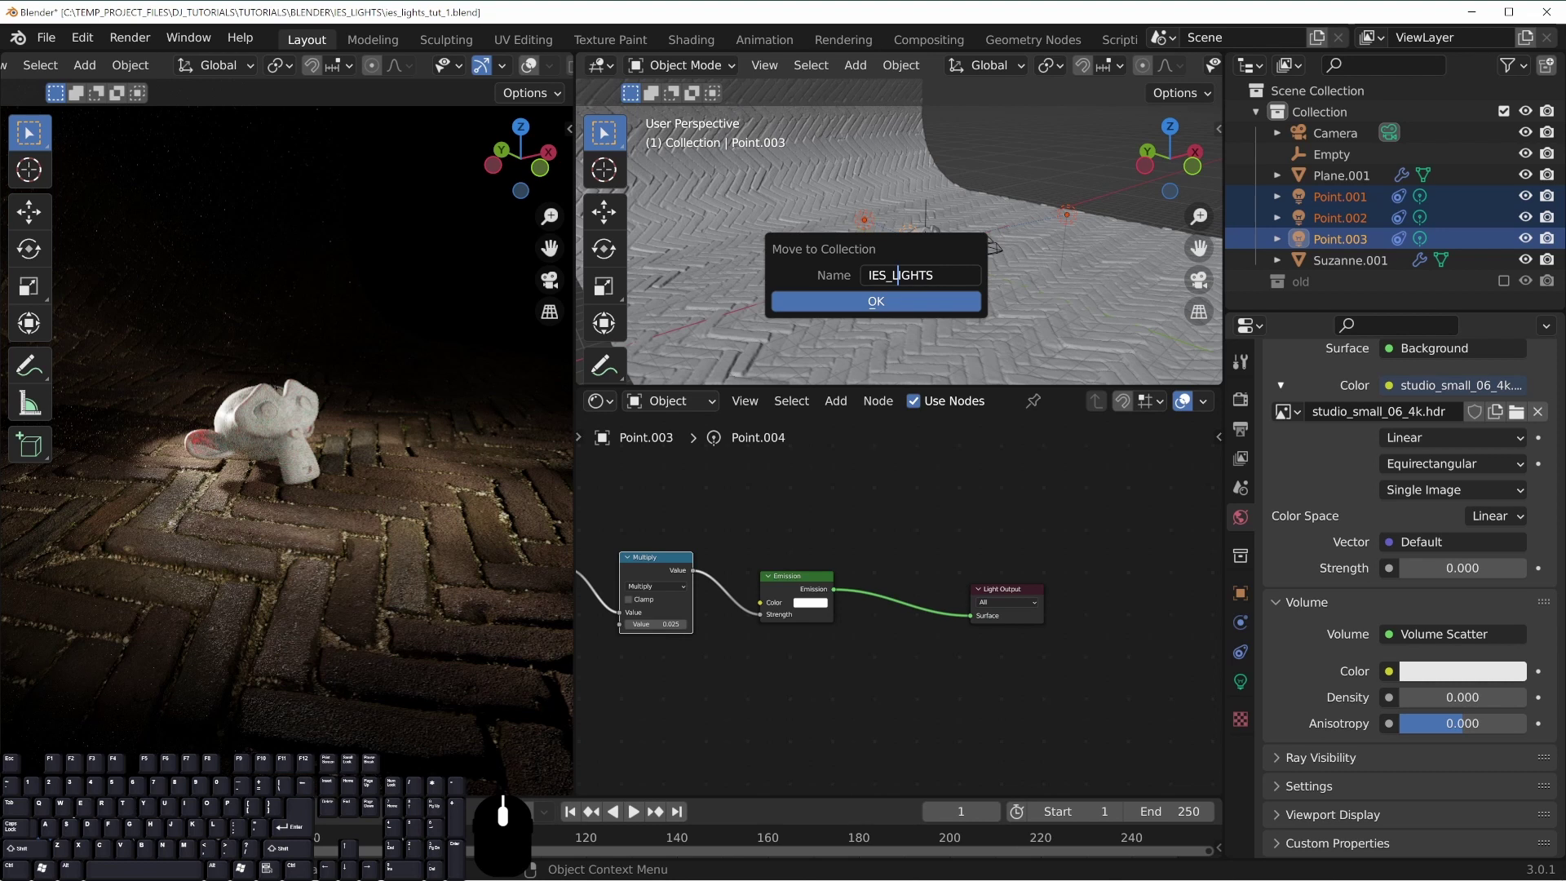
double_click(875, 305)
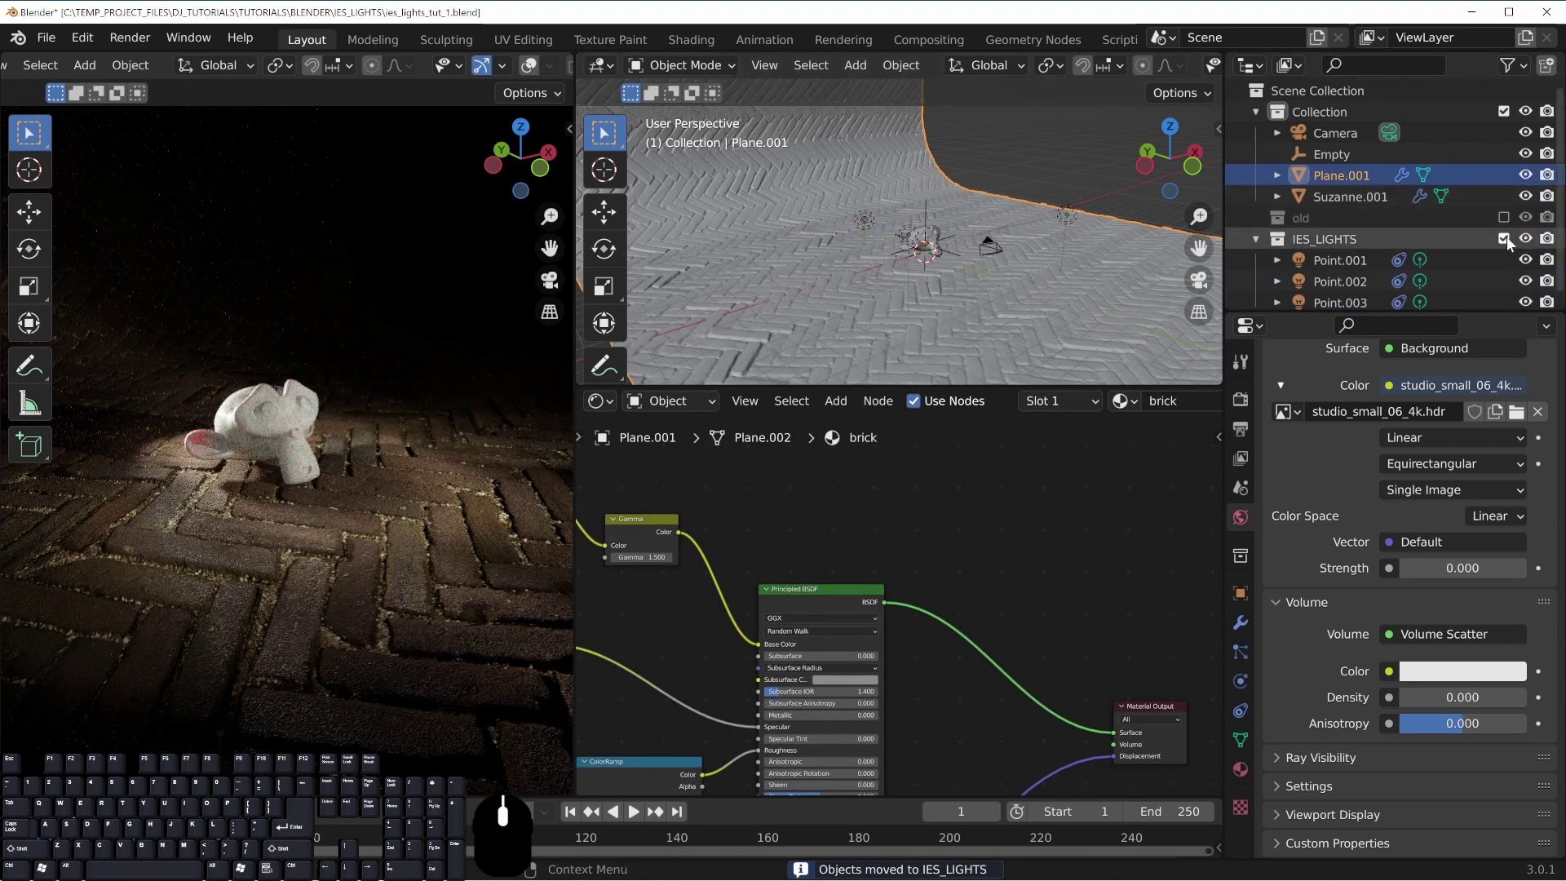
Switch the rendered viewport to Solid shading and widen that viewport's area
key(z)
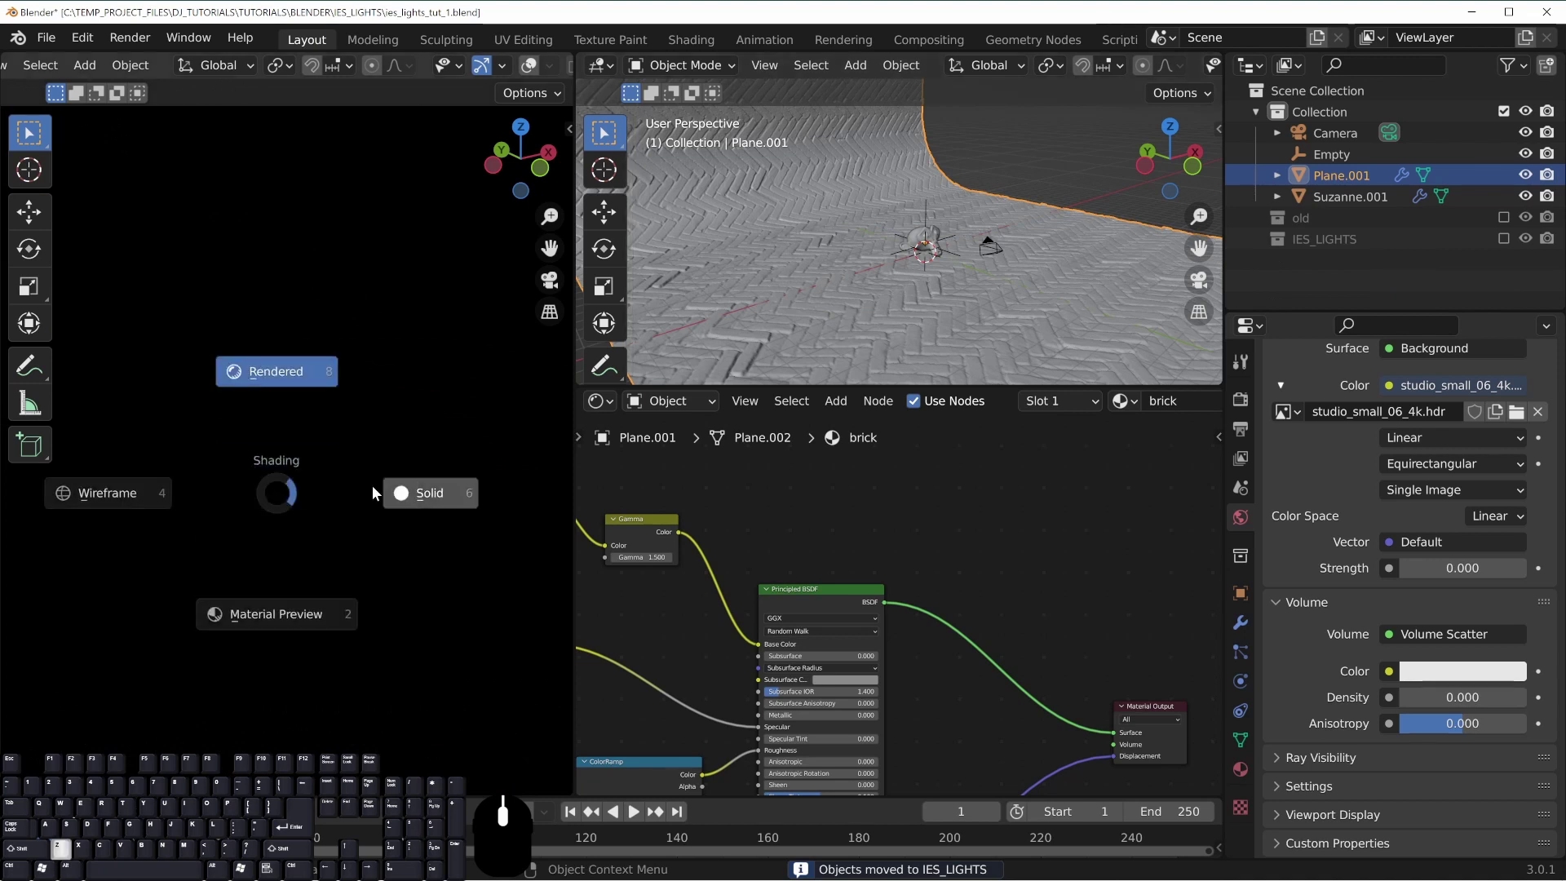
click(438, 497)
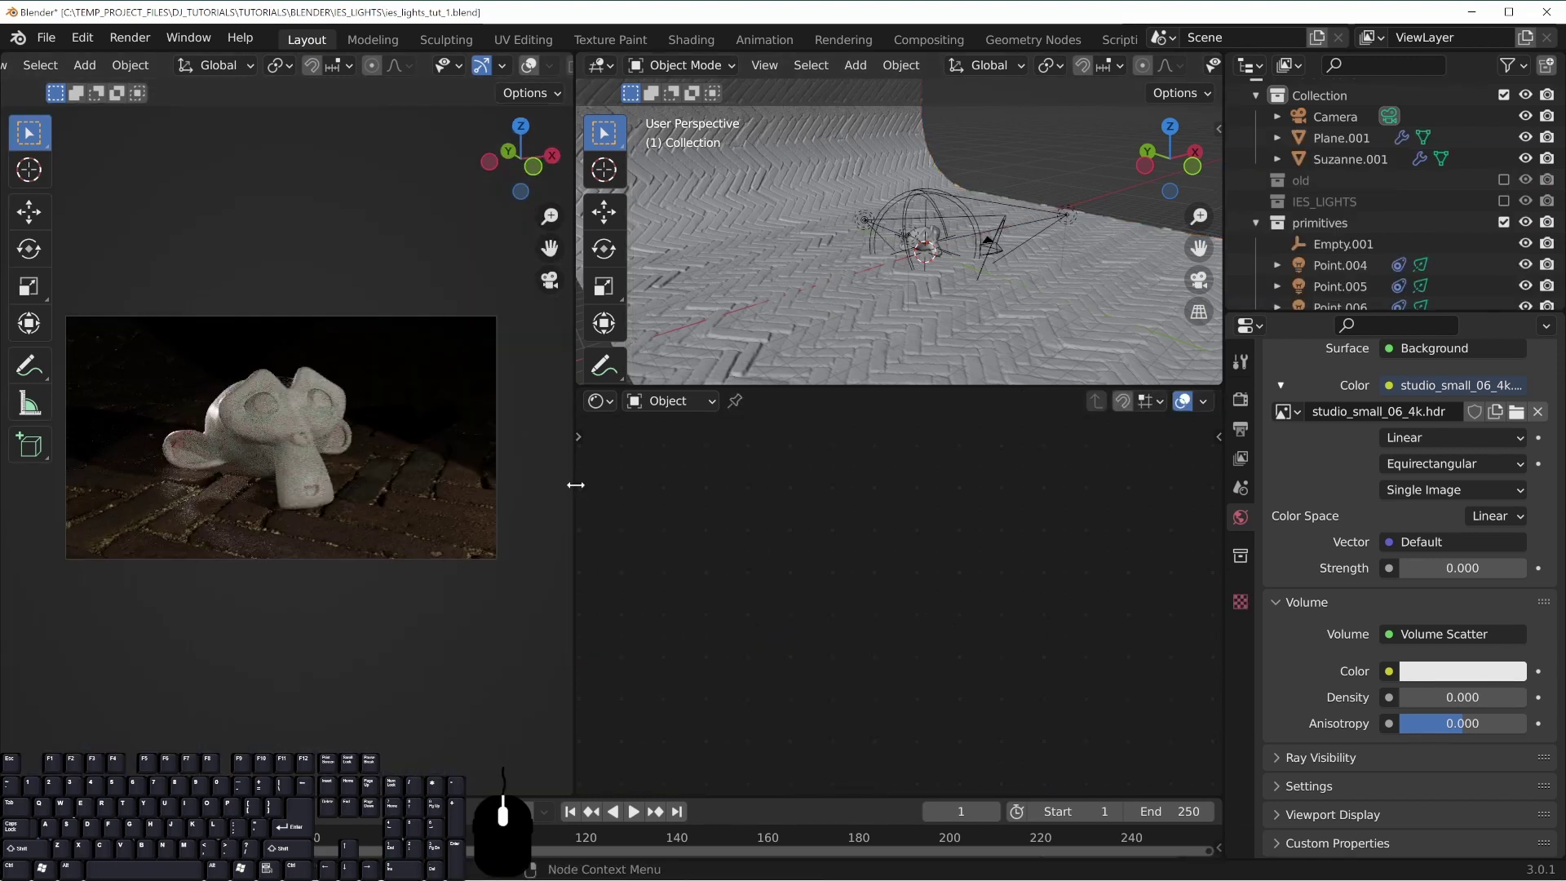
drag(577, 484, 785, 483)
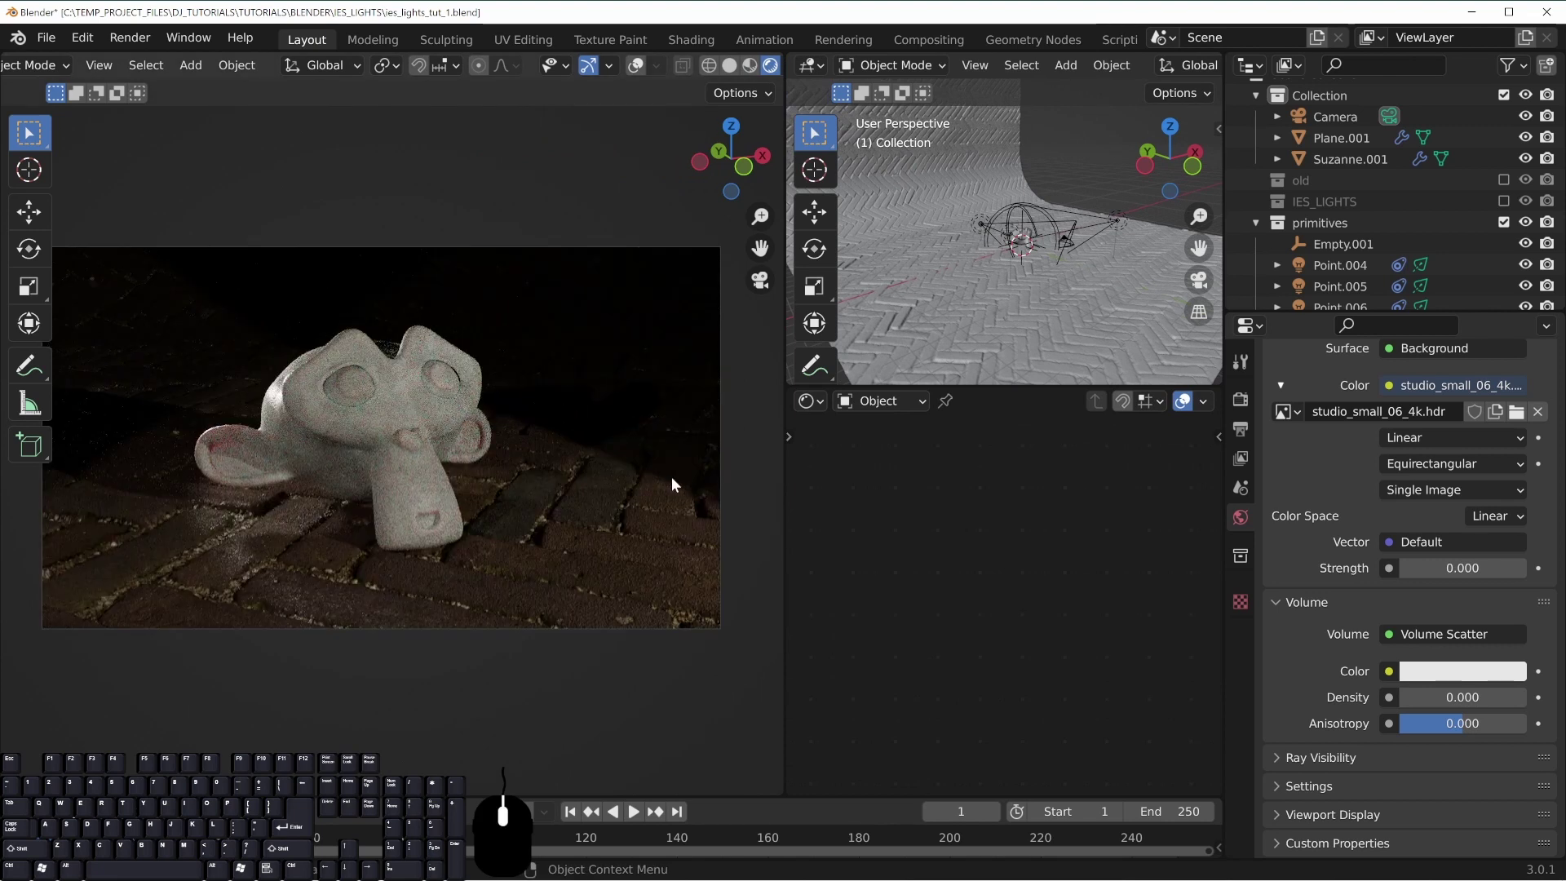
Set the power of the Point.005 spot light to 2200 W and deselect it
click(982, 230)
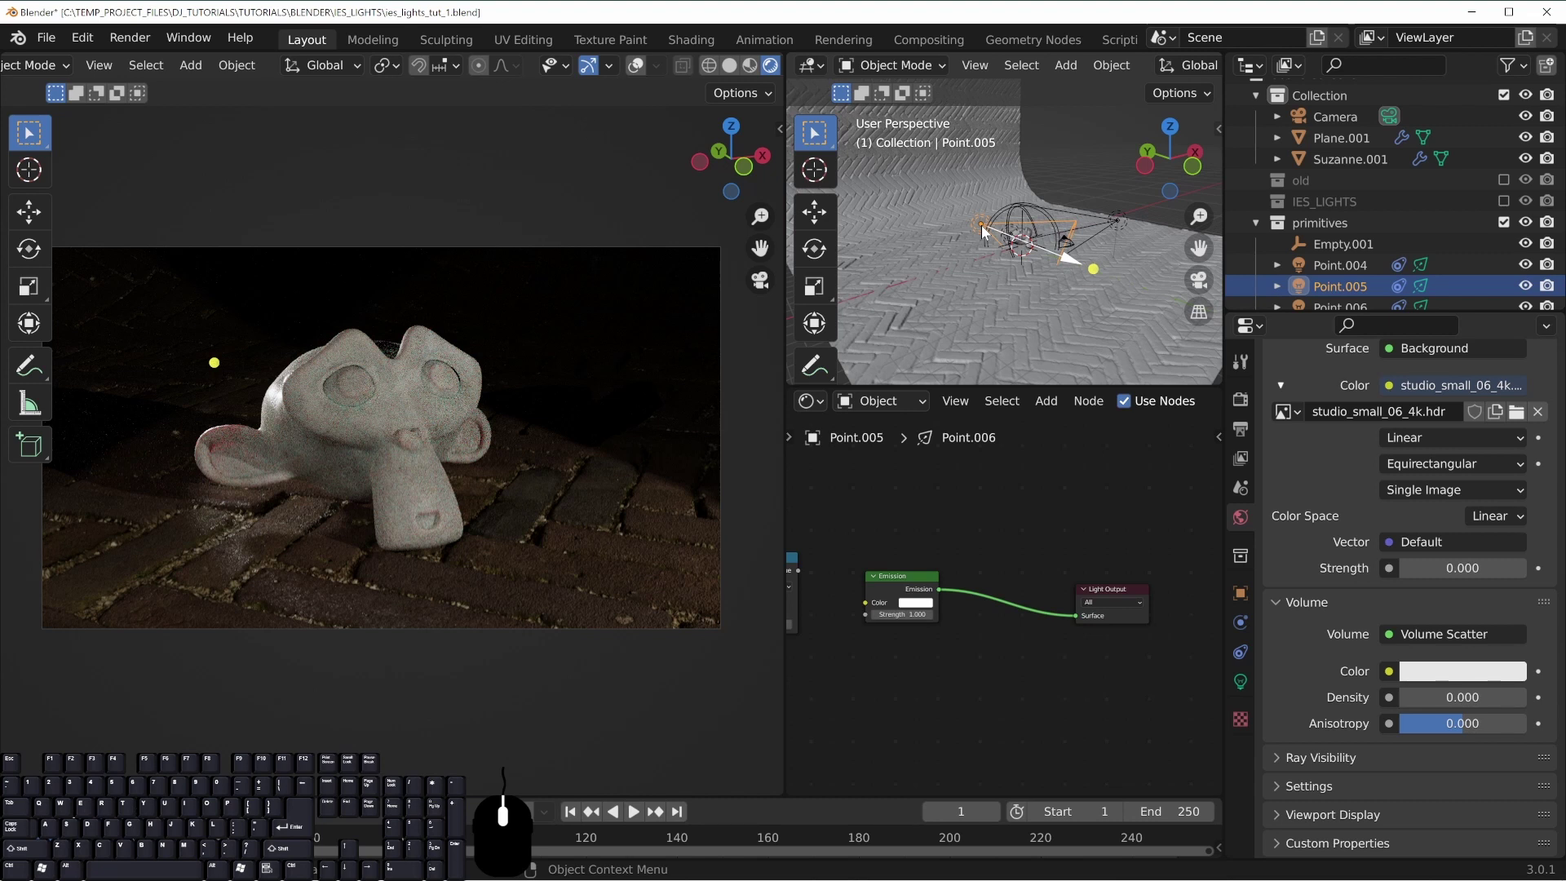
click(1243, 681)
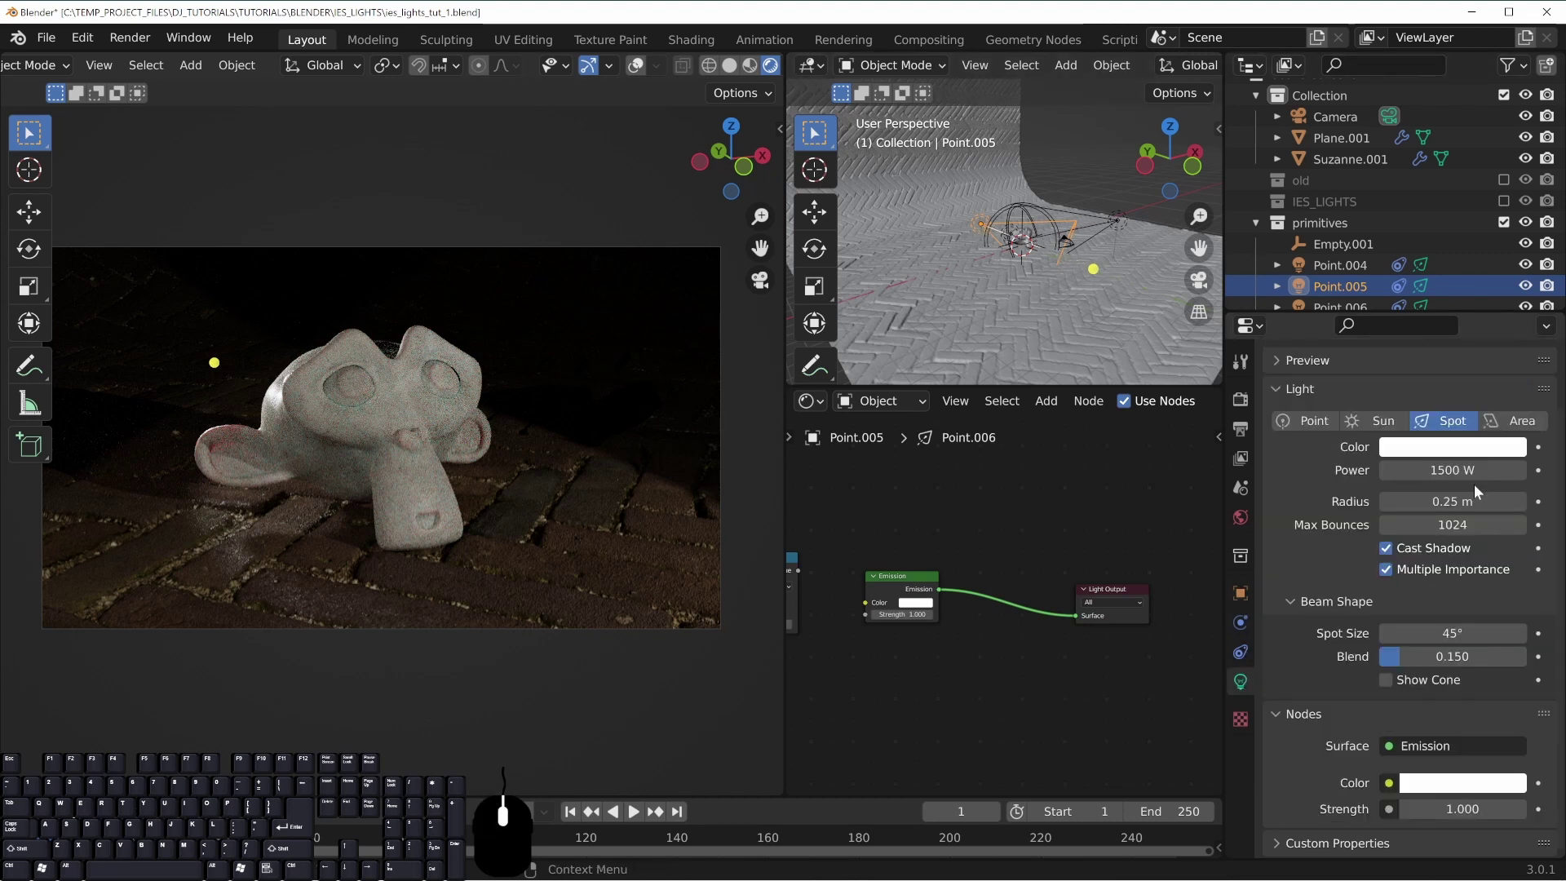
click(1442, 472)
click(1401, 471)
key(shift+Right)
text(8)
key(Return)
click(1452, 471)
drag(1420, 470, 1384, 471)
text(2200)
key(Return)
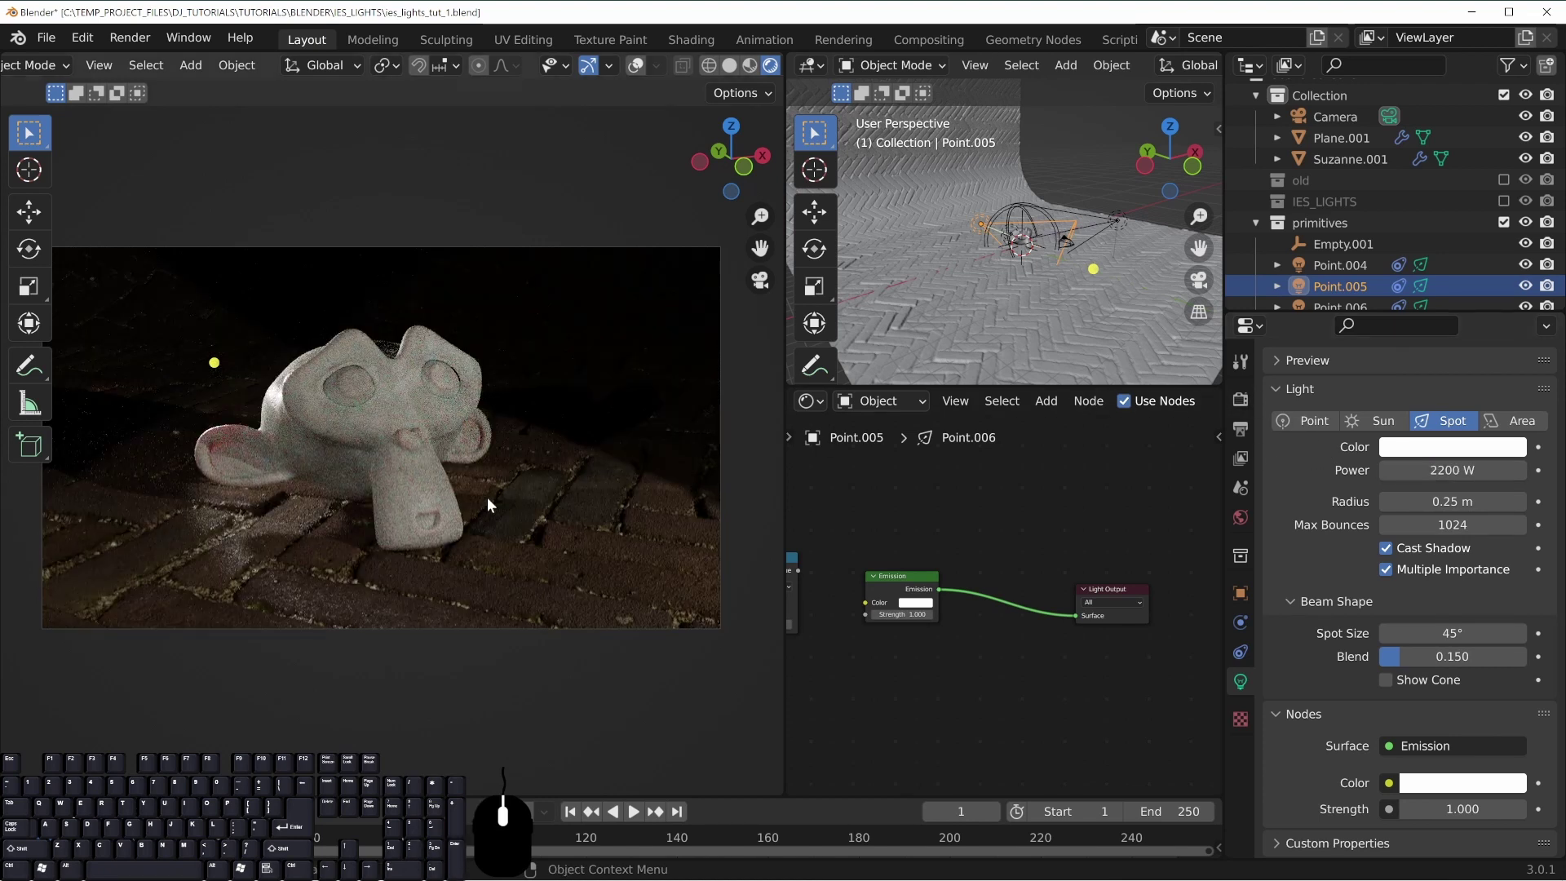
key(alt+a)
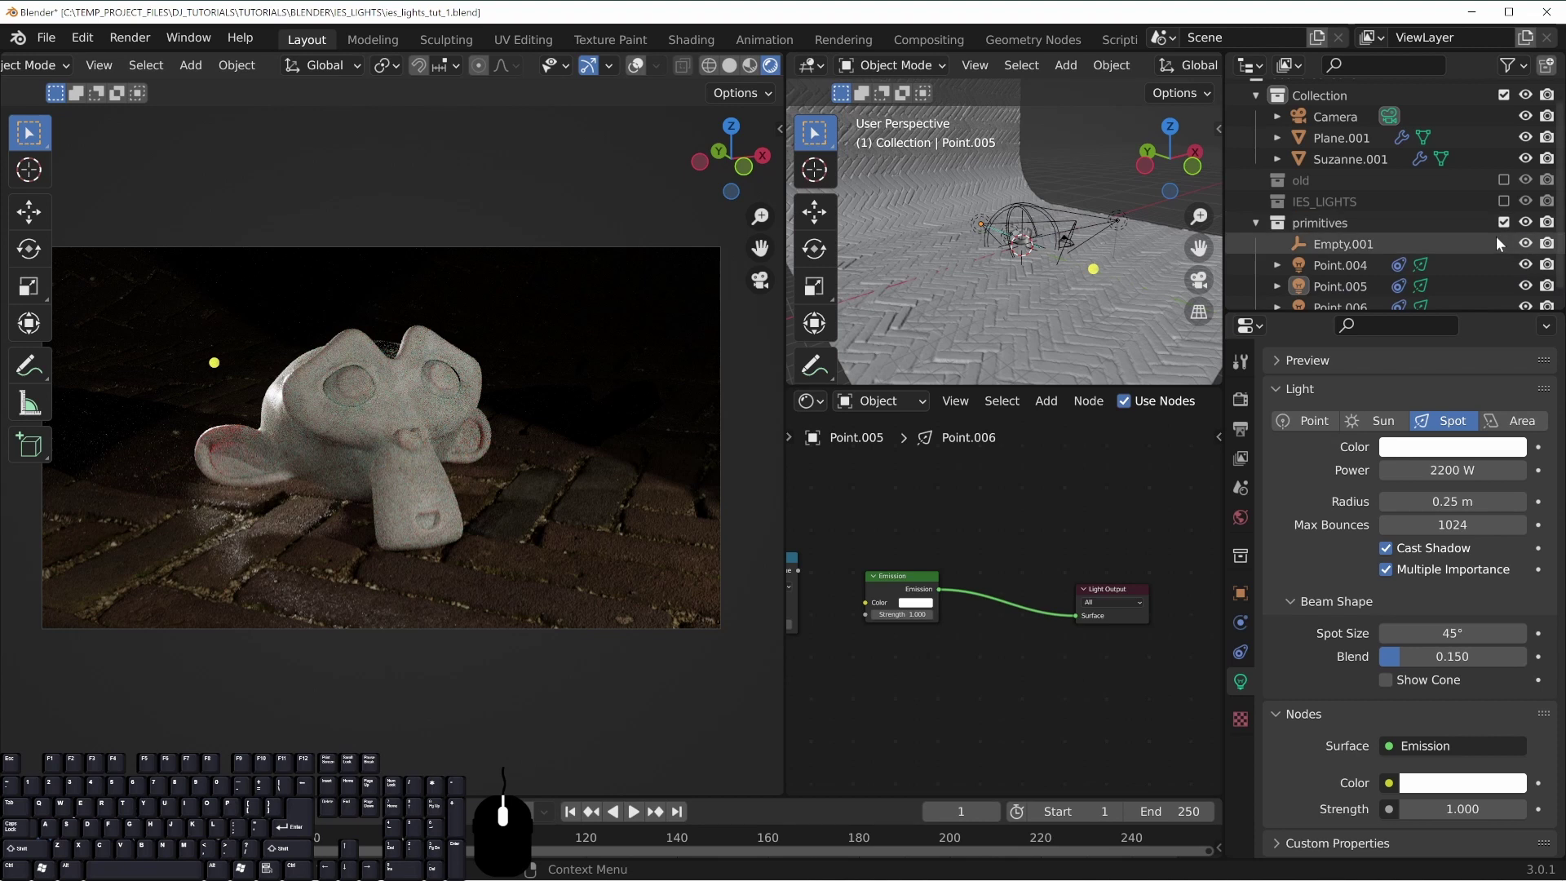
Hide the Point.004 and Point.005 spot lights to inspect Point.006 alone on the monkey head
scroll(1495, 237, down, 1)
click(1523, 247)
click(1525, 270)
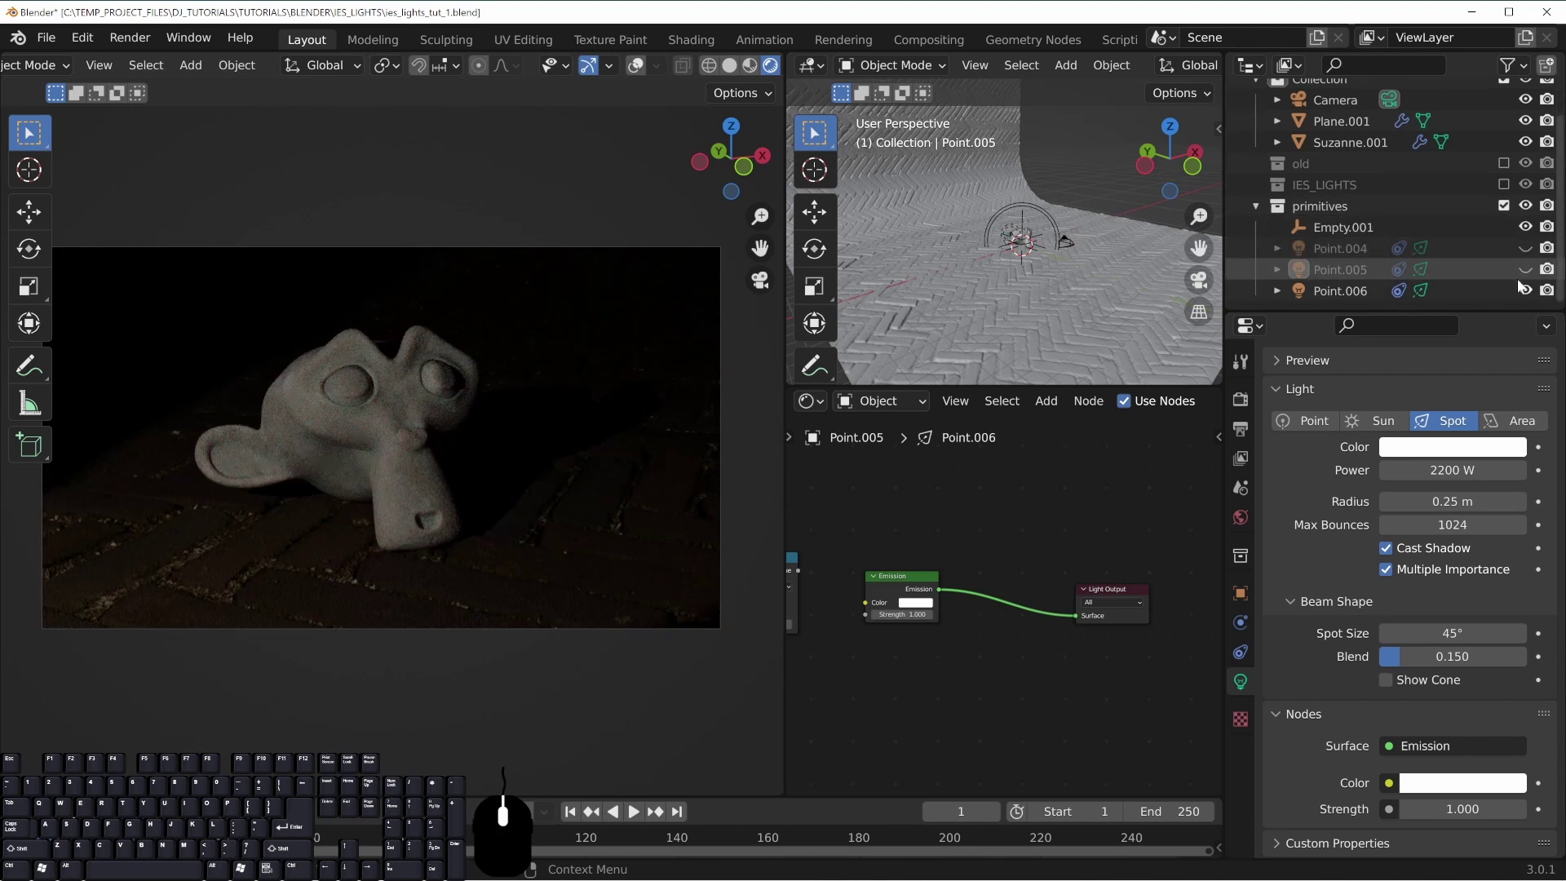
middle_drag(388, 487, 488, 471)
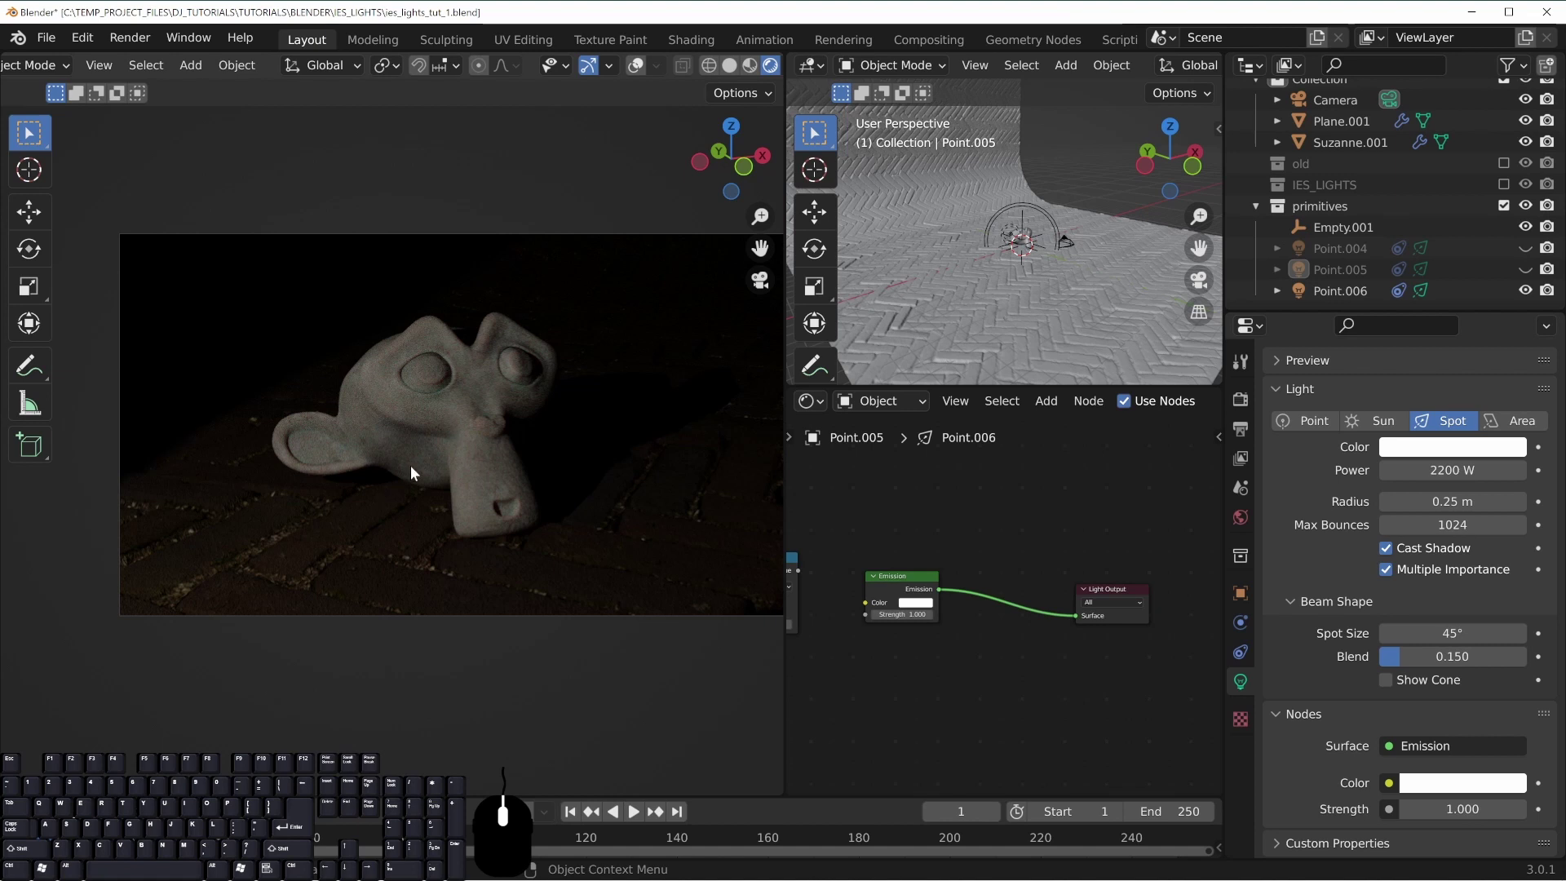
scroll(383, 463, up, 1)
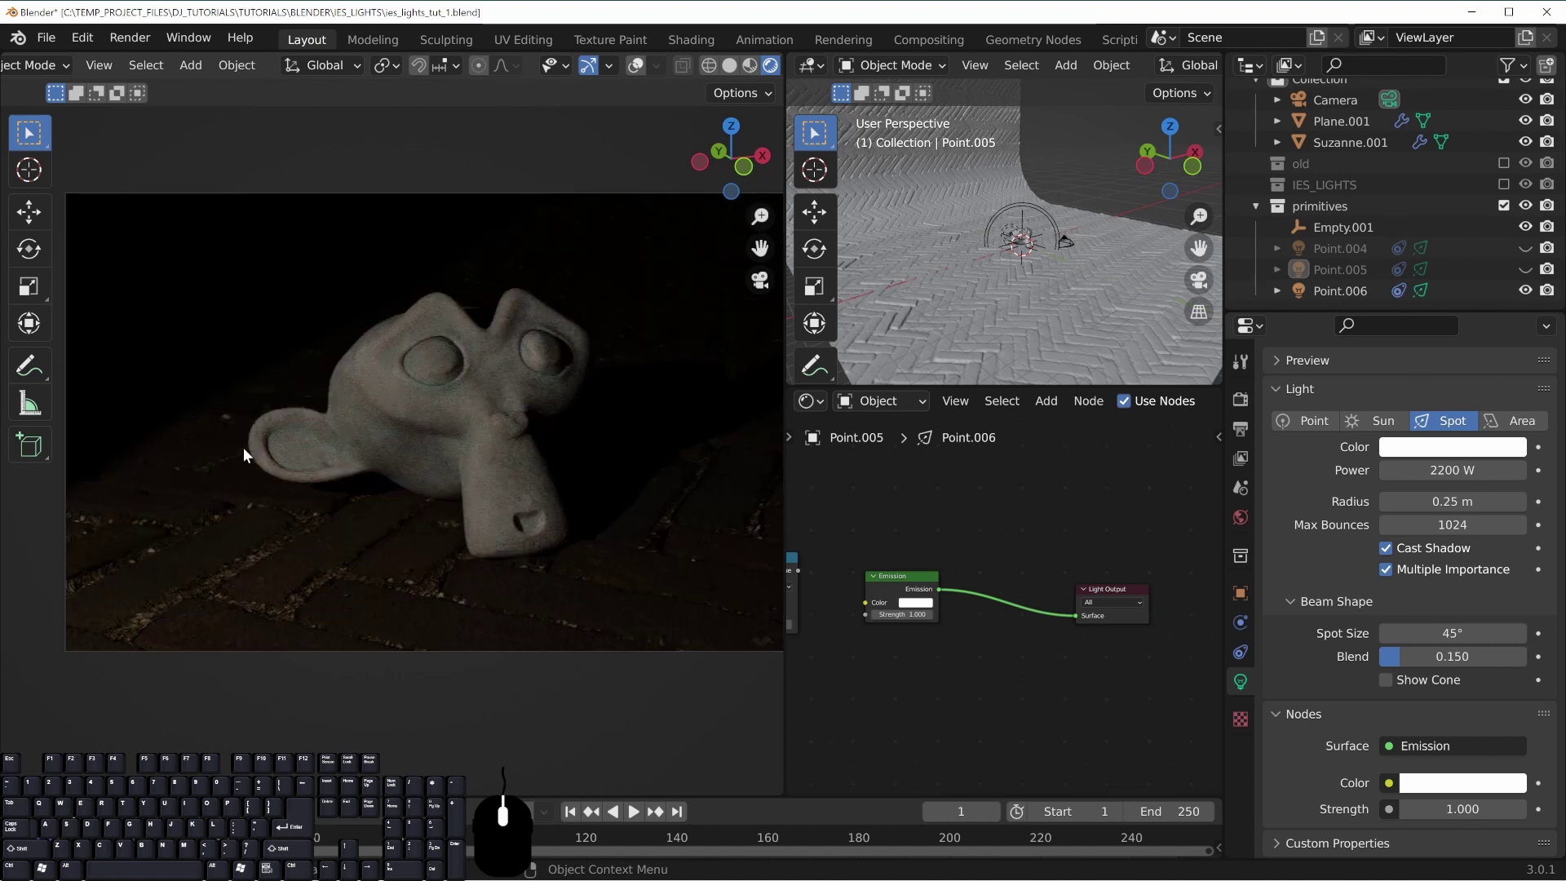
Enable the IES_LIGHTS collection, hide its Point.001, Point.002 and Point.003 lights, and select Point.003
click(1504, 184)
click(1525, 227)
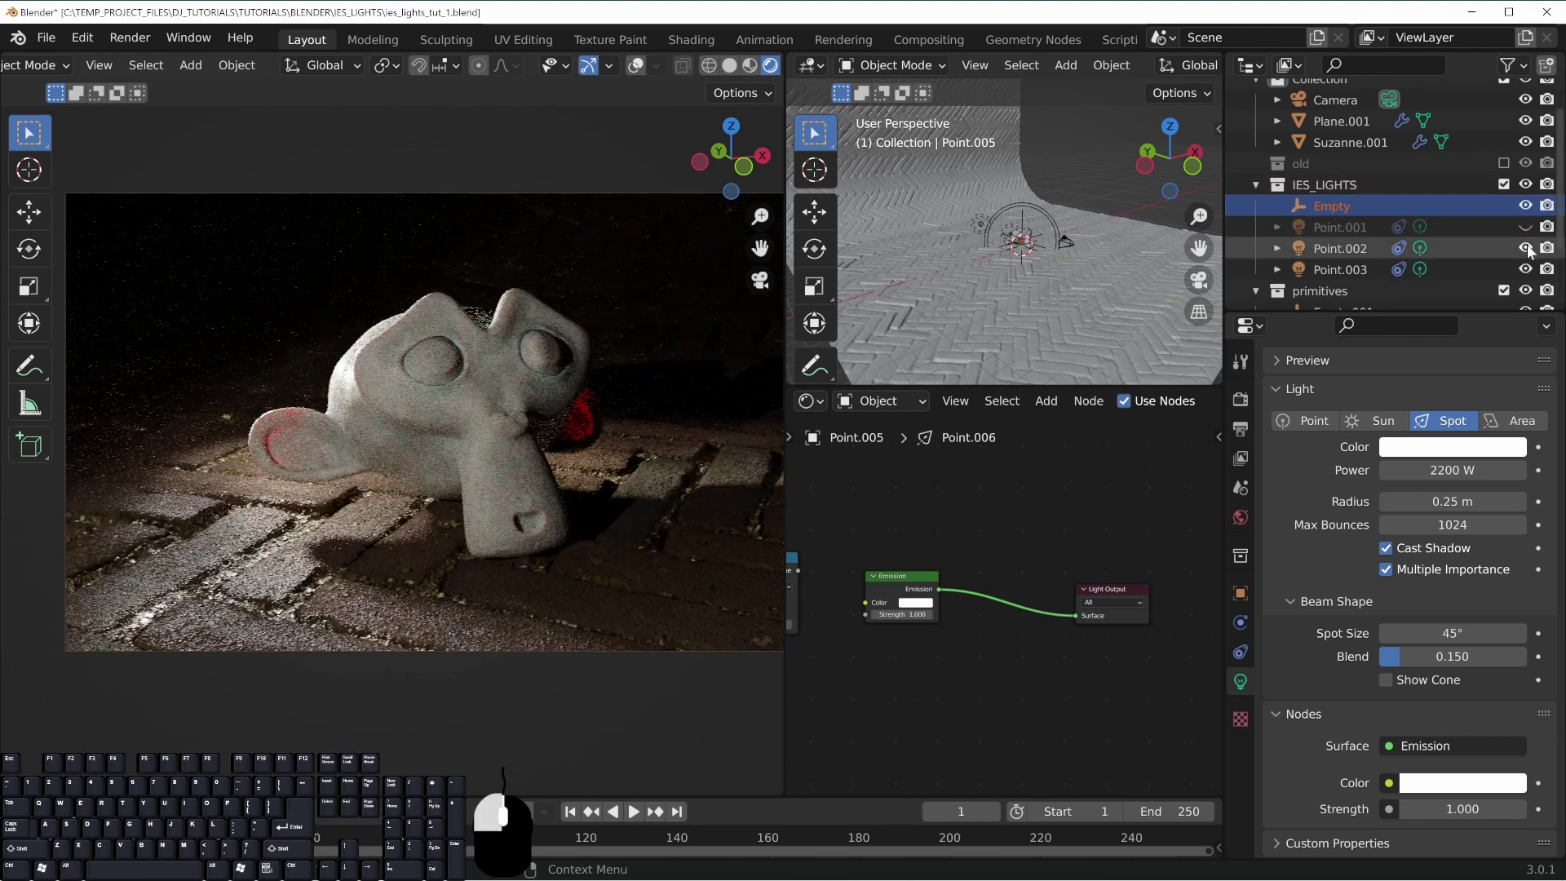
click(1525, 248)
click(1525, 269)
click(1344, 269)
scroll(1354, 260, down, 4)
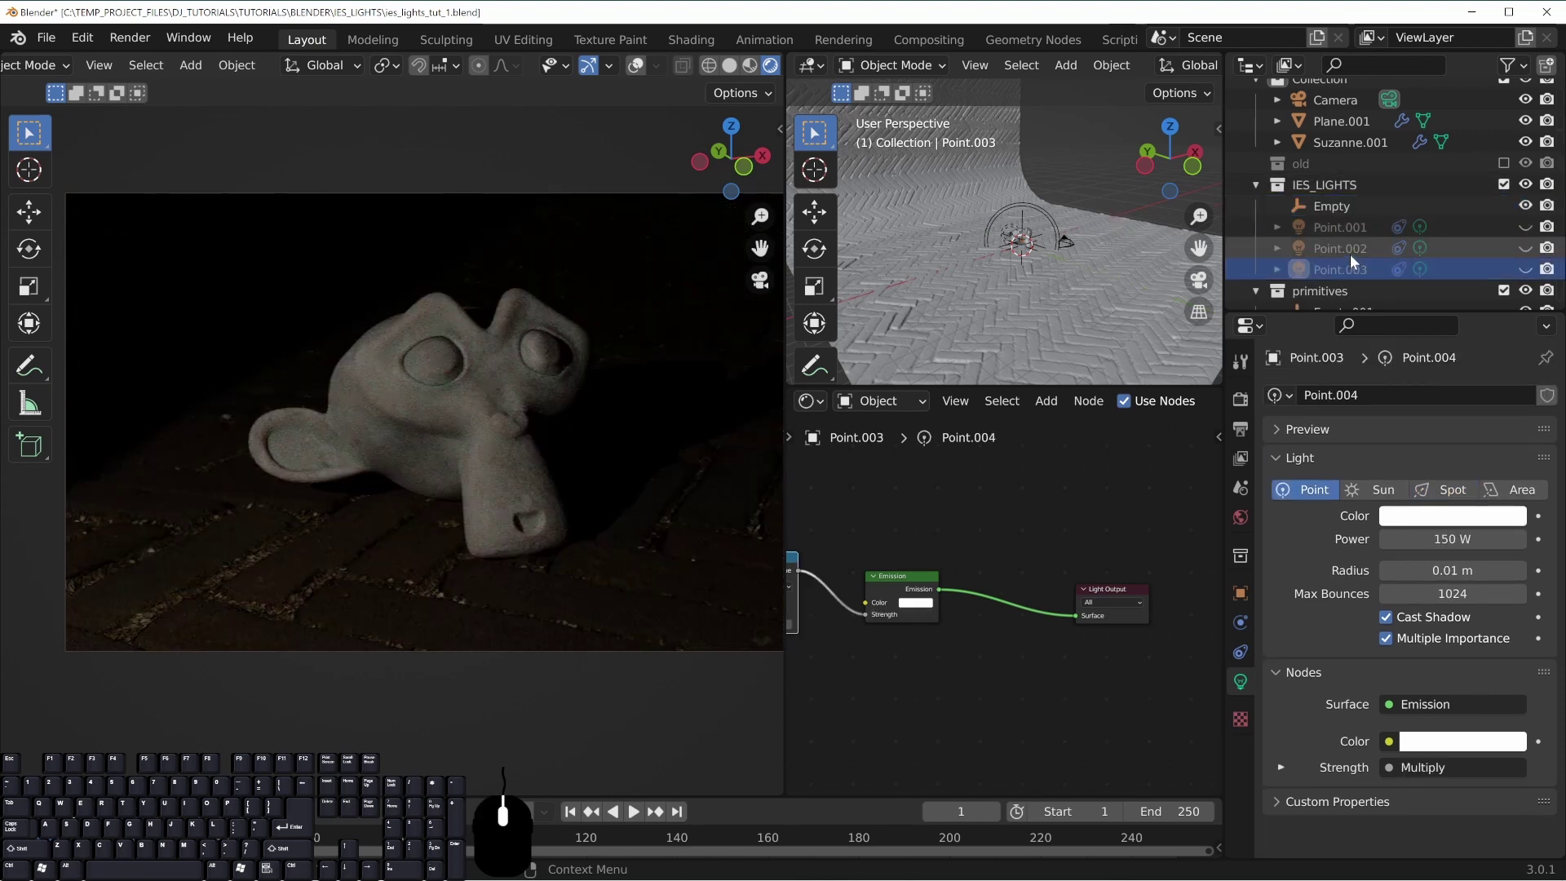
middle_drag(987, 245, 946, 246)
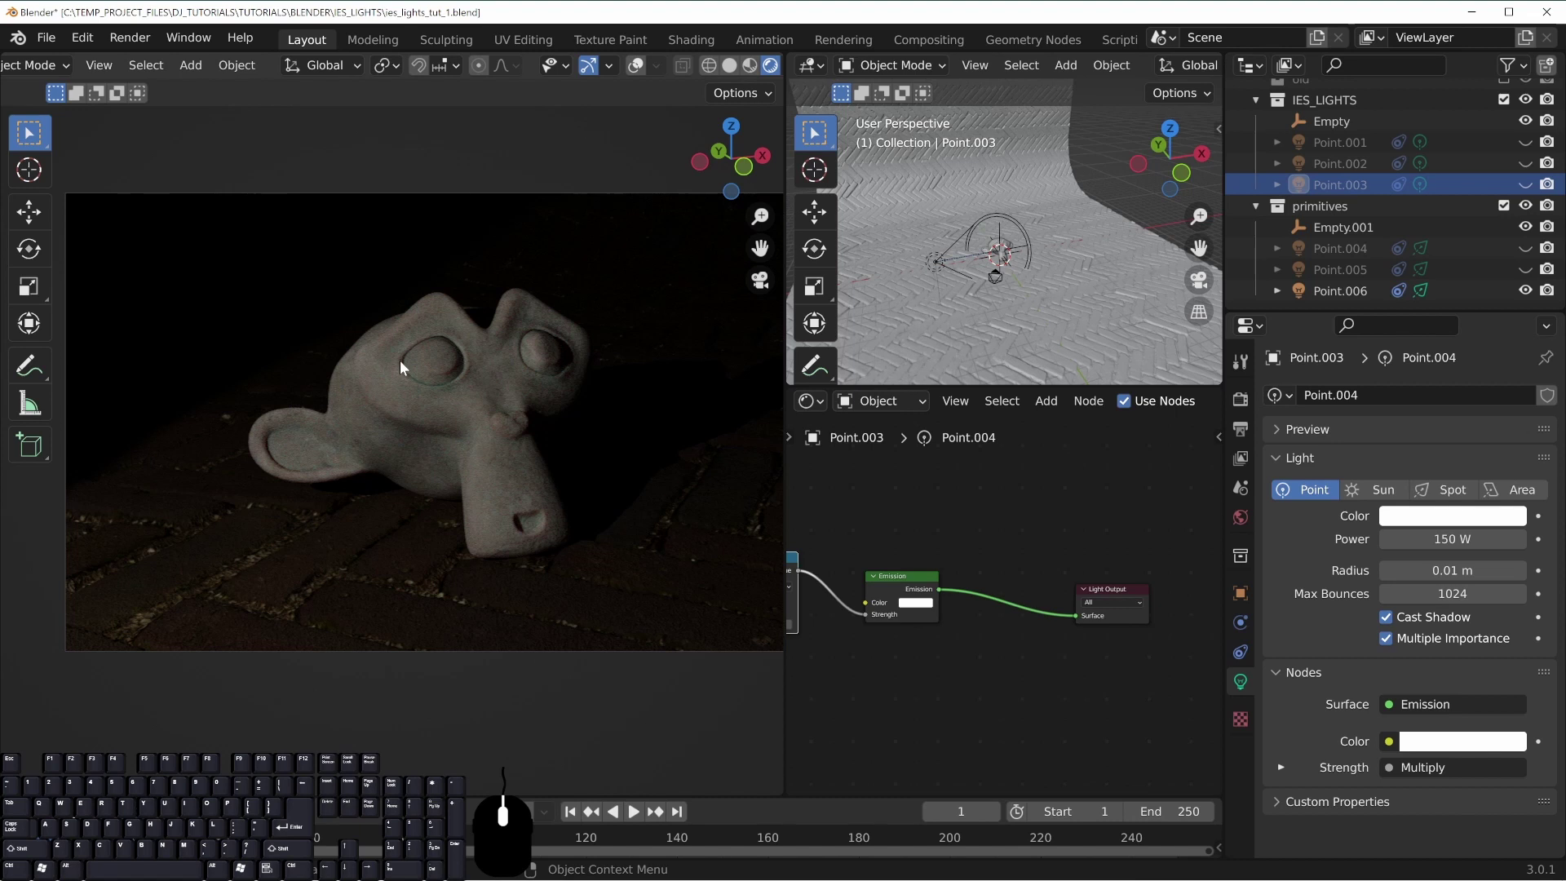
Alternate the visibility of the Point.006 spot light and the Point.003 IES light to compare them in the camera view
click(1525, 291)
click(1525, 184)
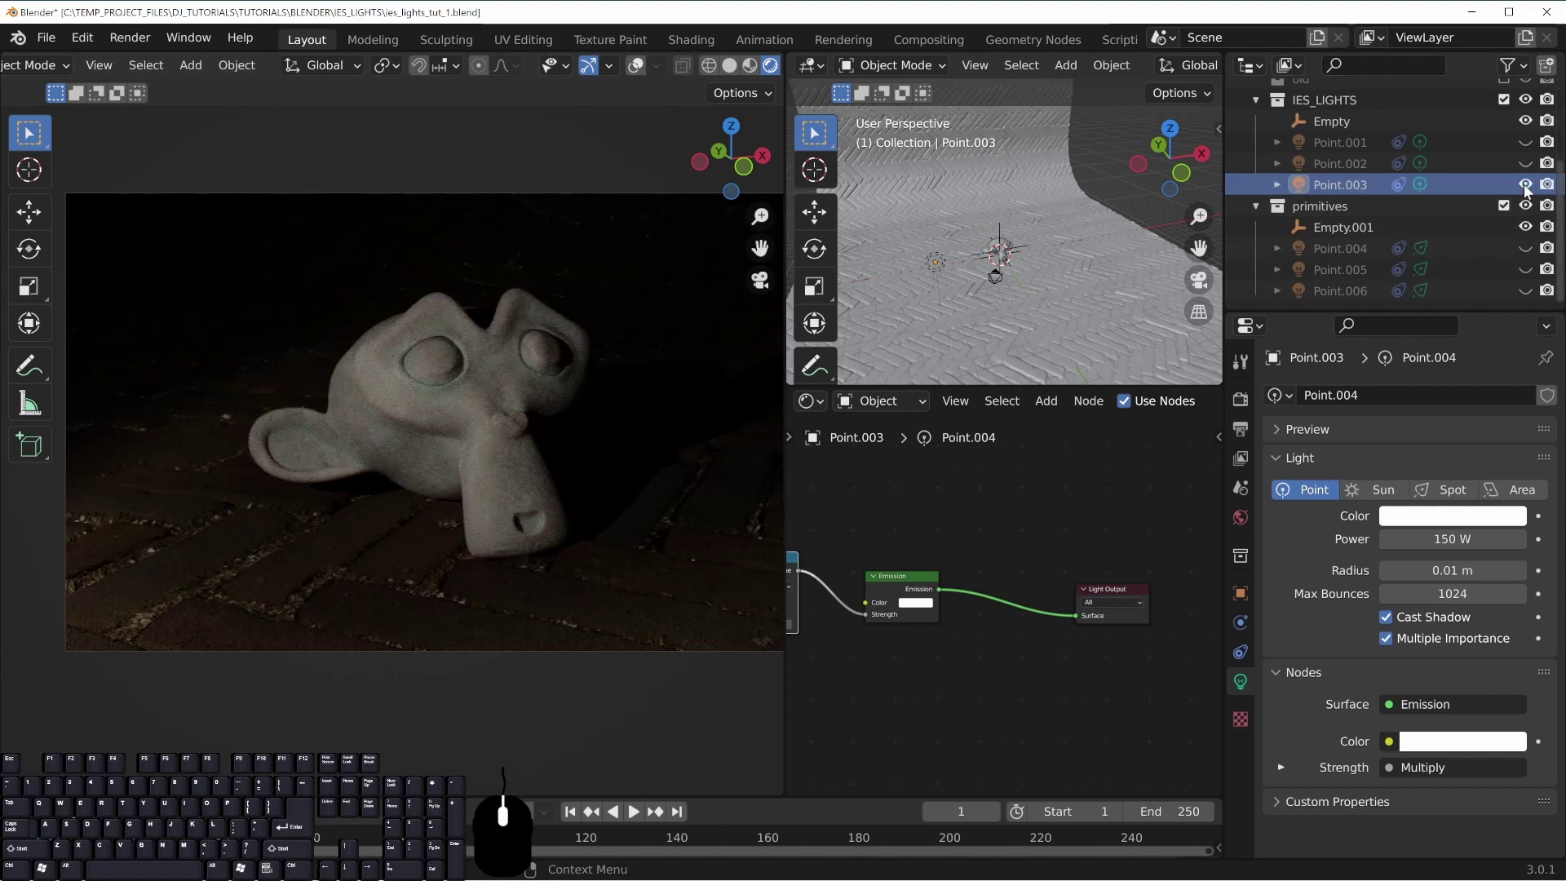
click(1525, 184)
click(1525, 290)
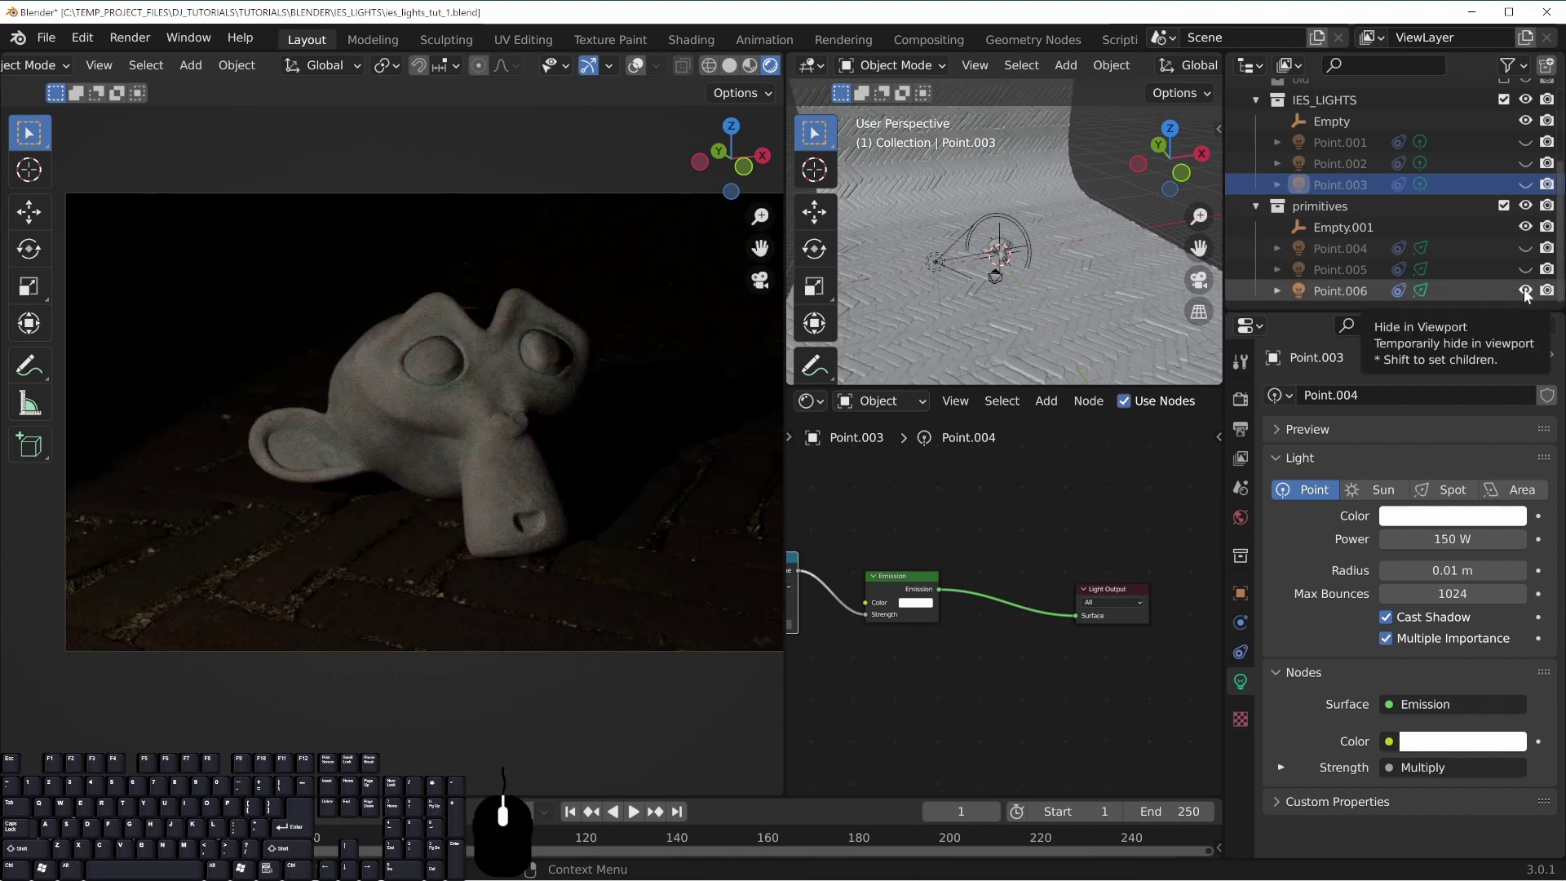
click(1525, 291)
click(1525, 184)
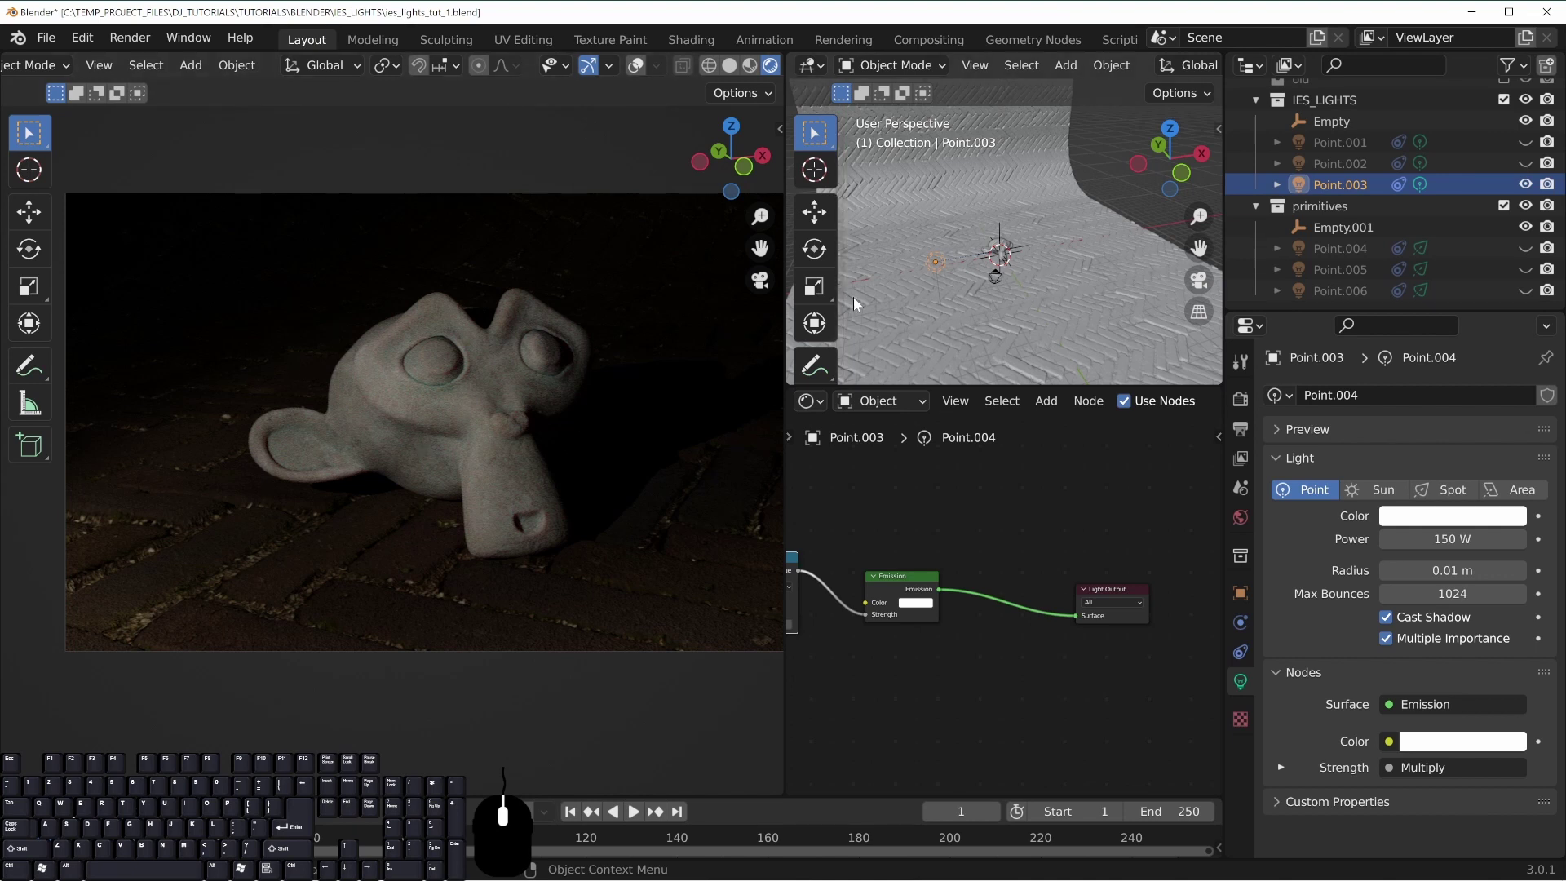
Compare the falloff of Point.003 and Point.006 on the bricks from a wider angle, showing one light at a time
middle_drag(425, 483, 257, 433)
shift+middle_drag(328, 515, 346, 502)
scroll(396, 492, up, 1)
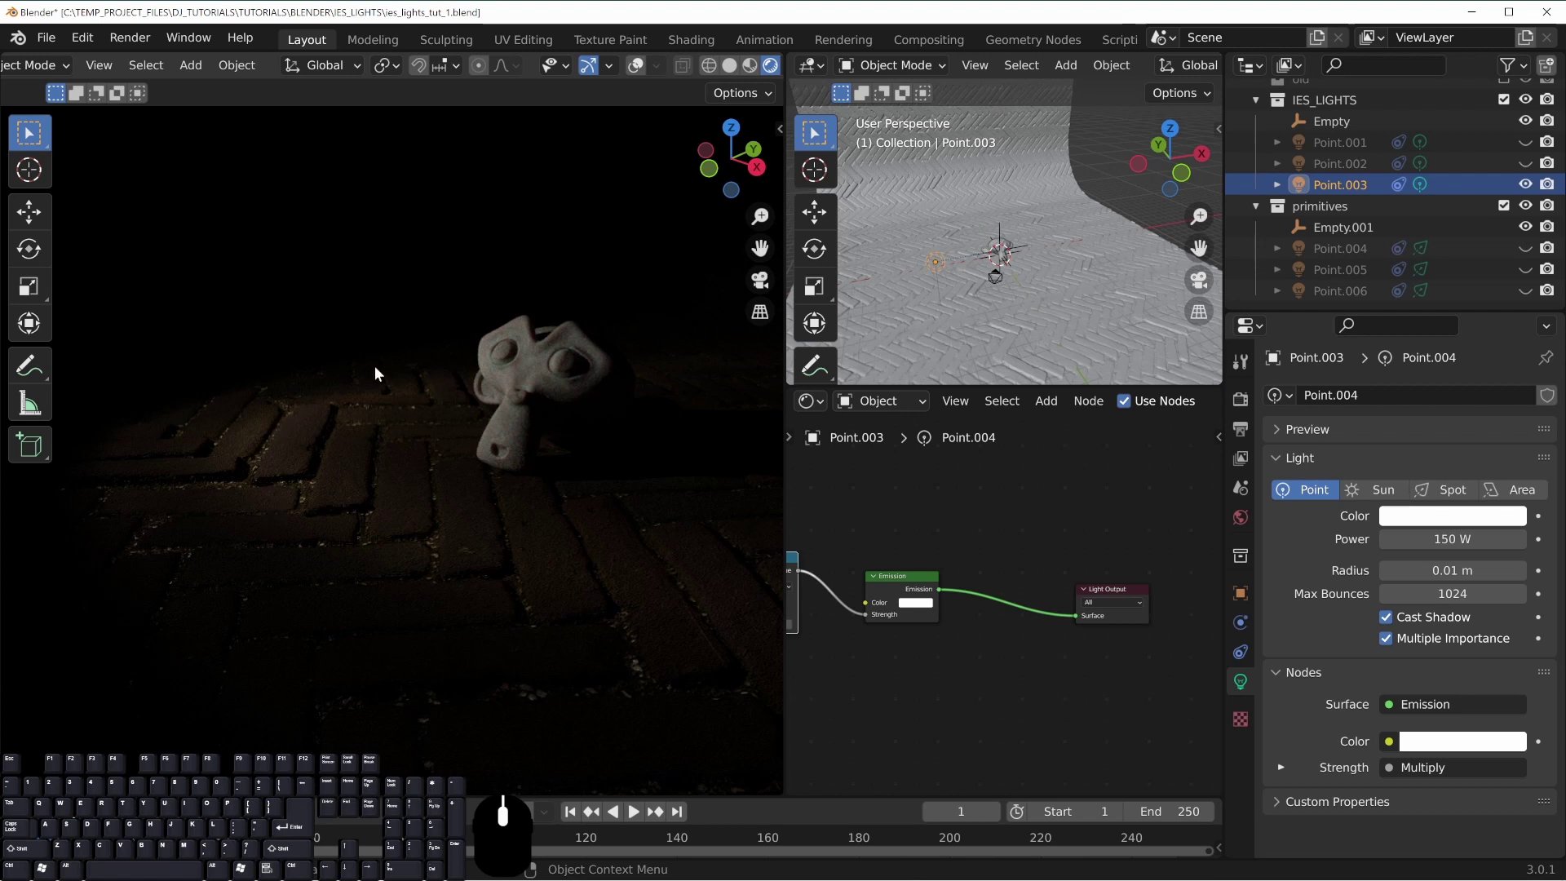
click(1525, 184)
click(1525, 290)
scroll(339, 479, up, 1)
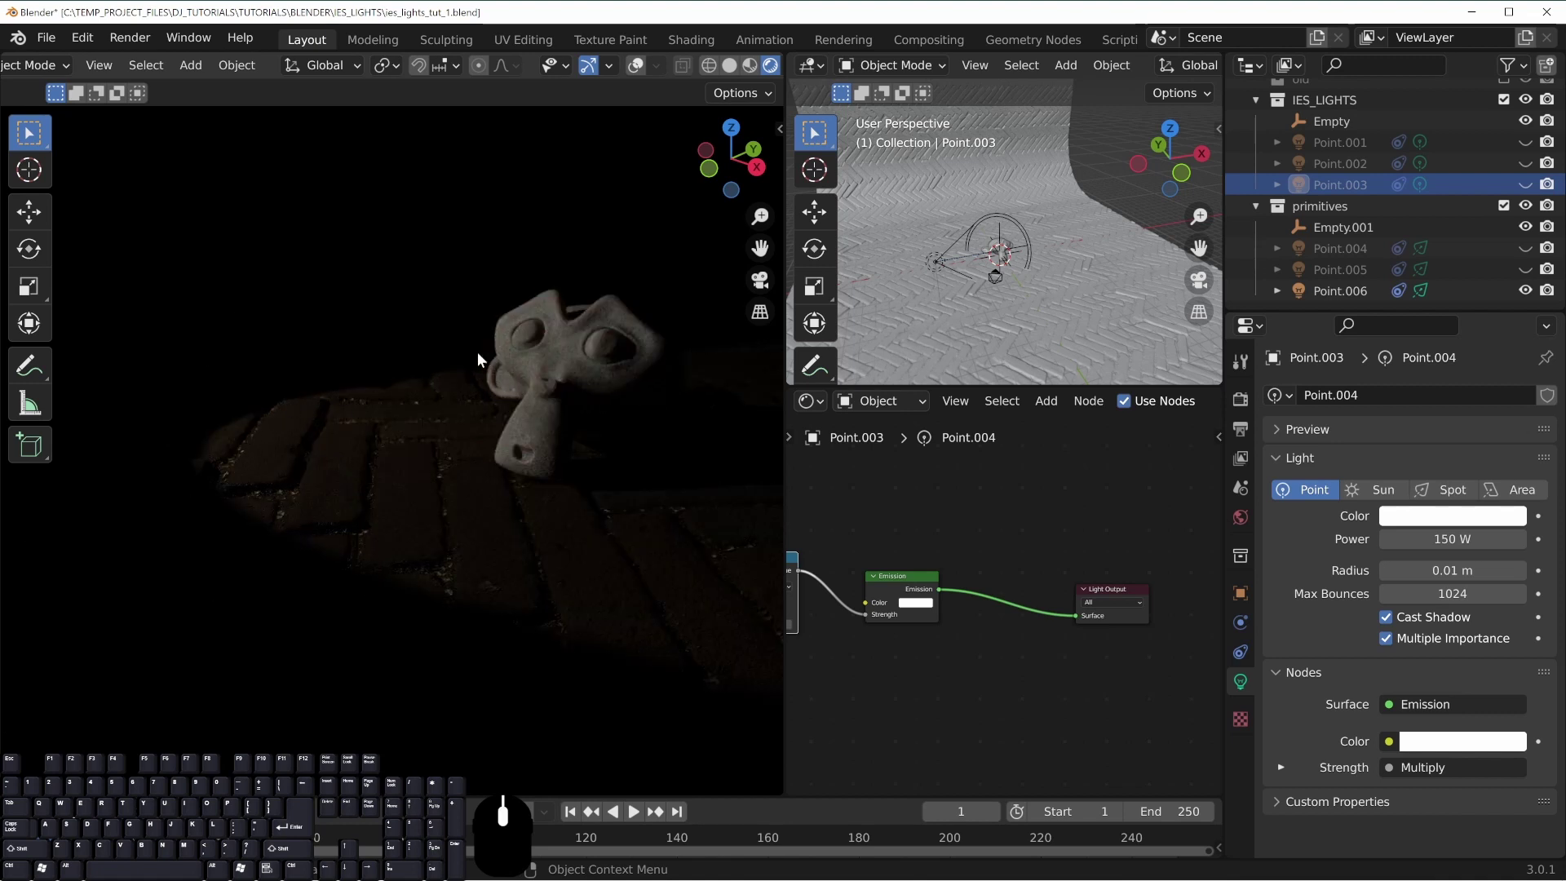
click(1525, 290)
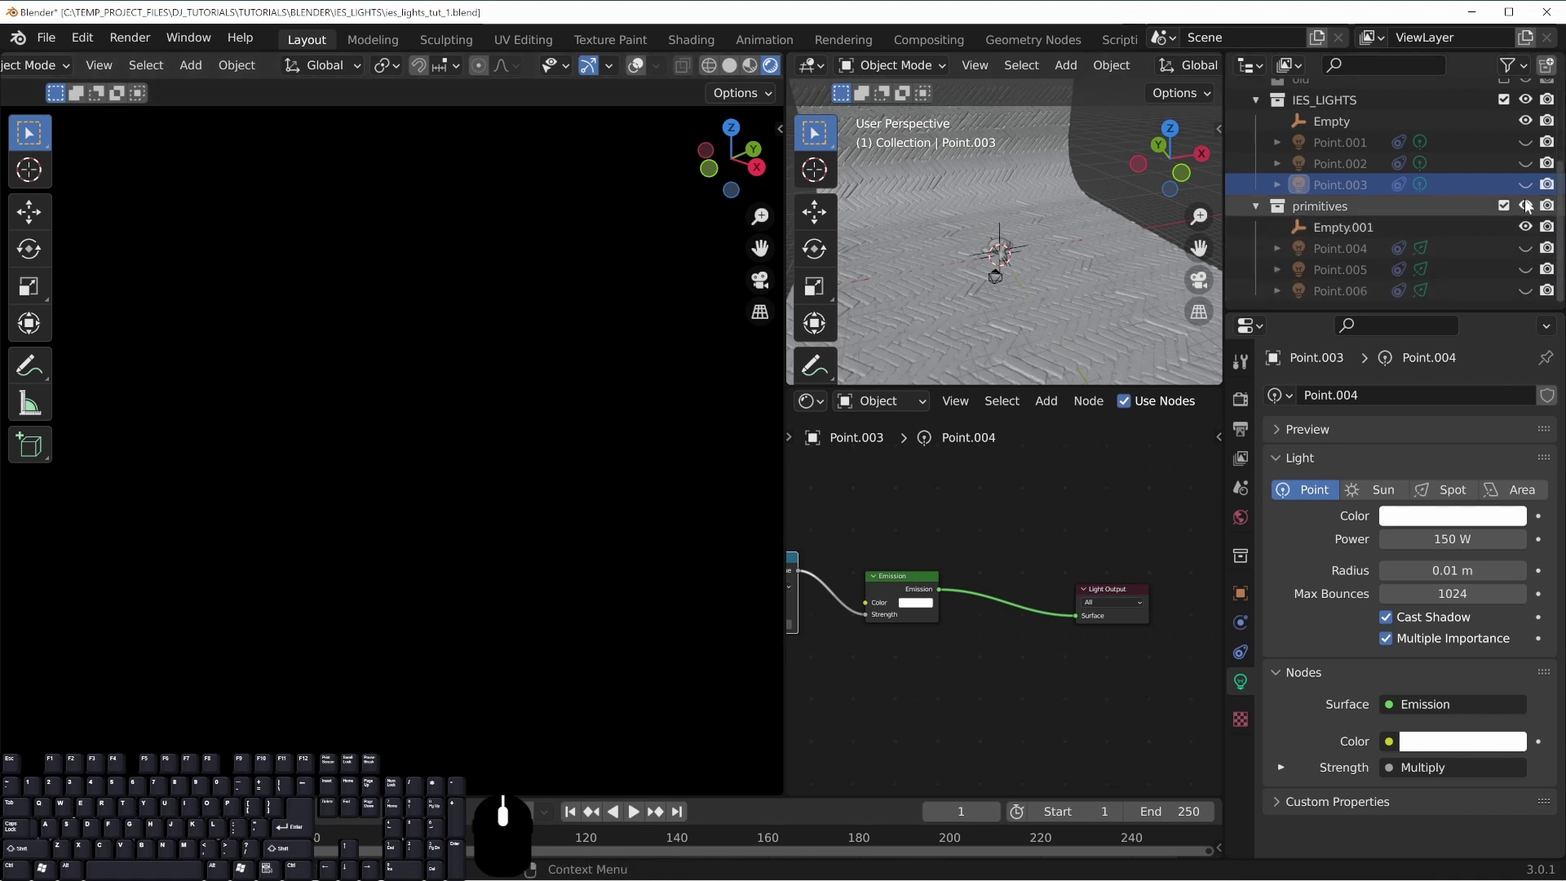
click(1525, 184)
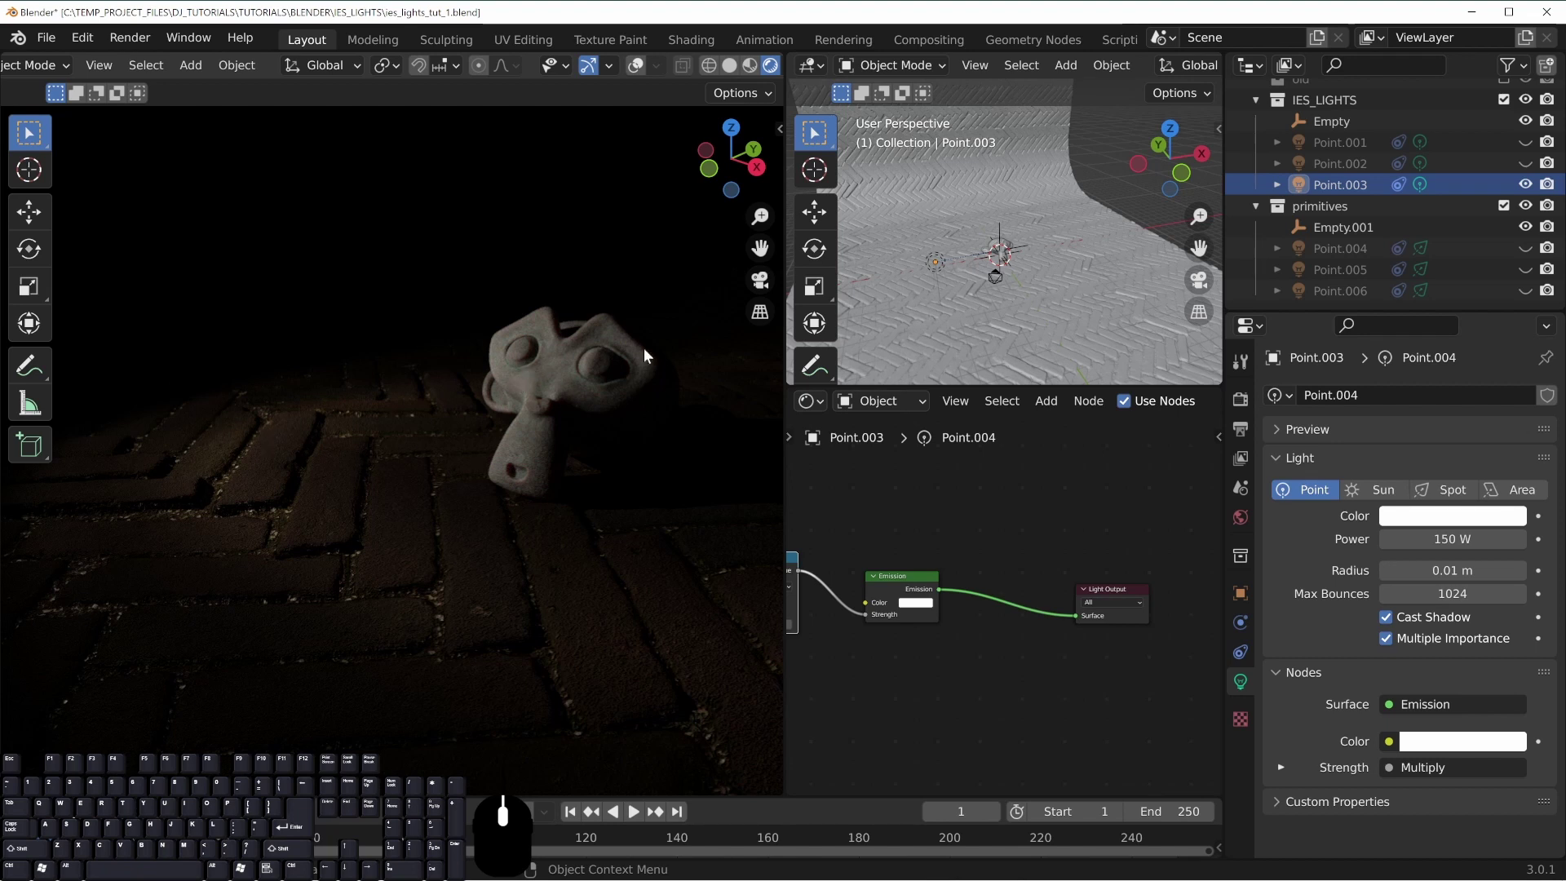
click(1525, 184)
click(1525, 290)
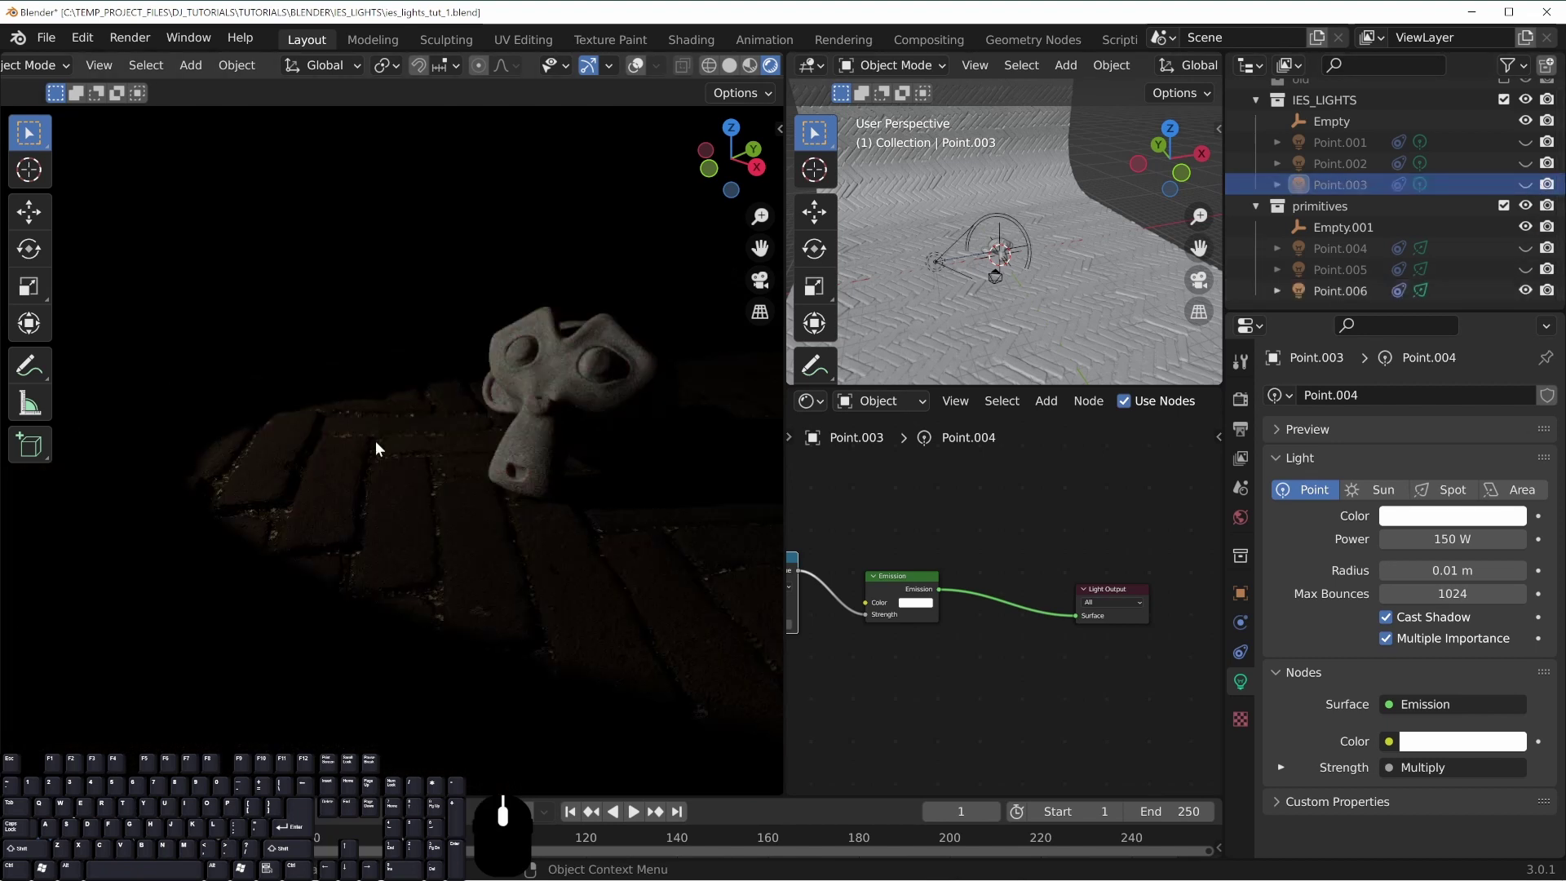
Hide the Point.006 spot light and show Point.005 instead, viewing the monkey head from its side
click(1525, 290)
click(1525, 270)
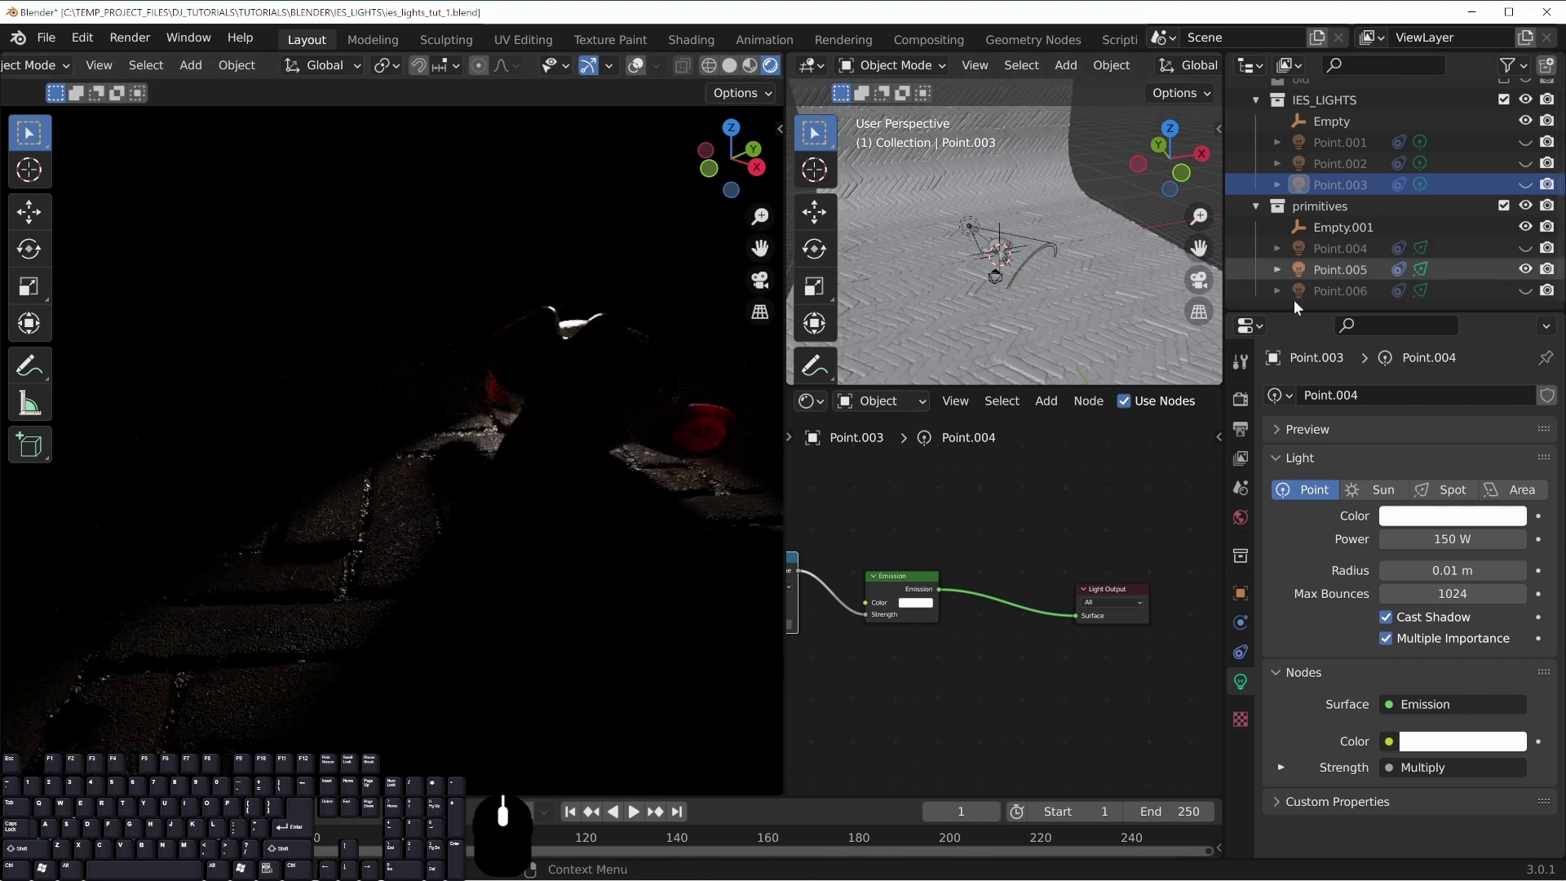
middle_drag(509, 407, 330, 385)
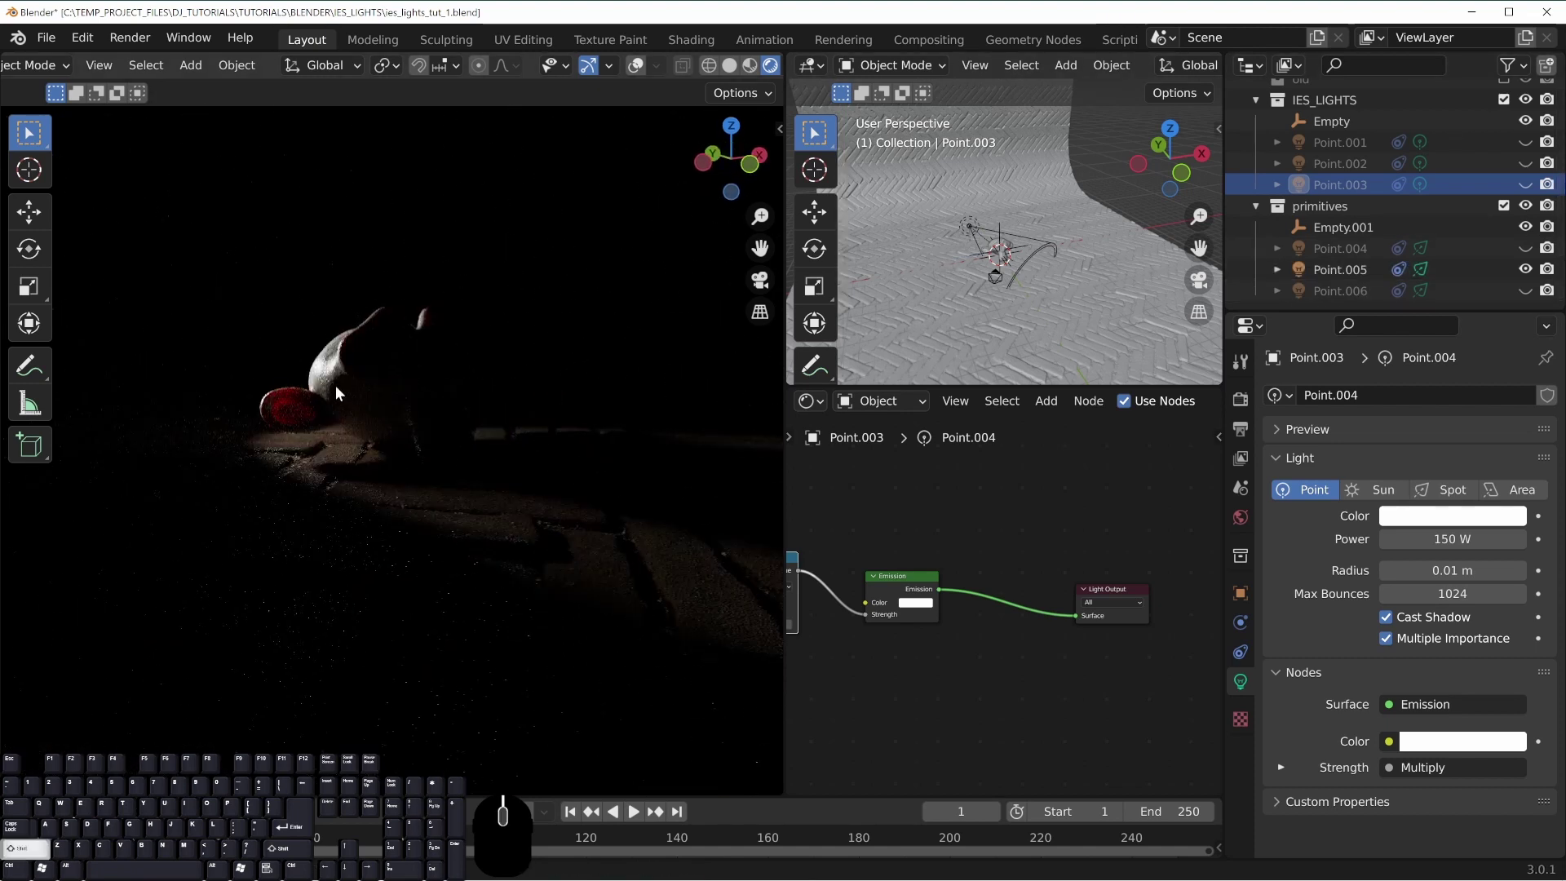
scroll(958, 241, up, 3)
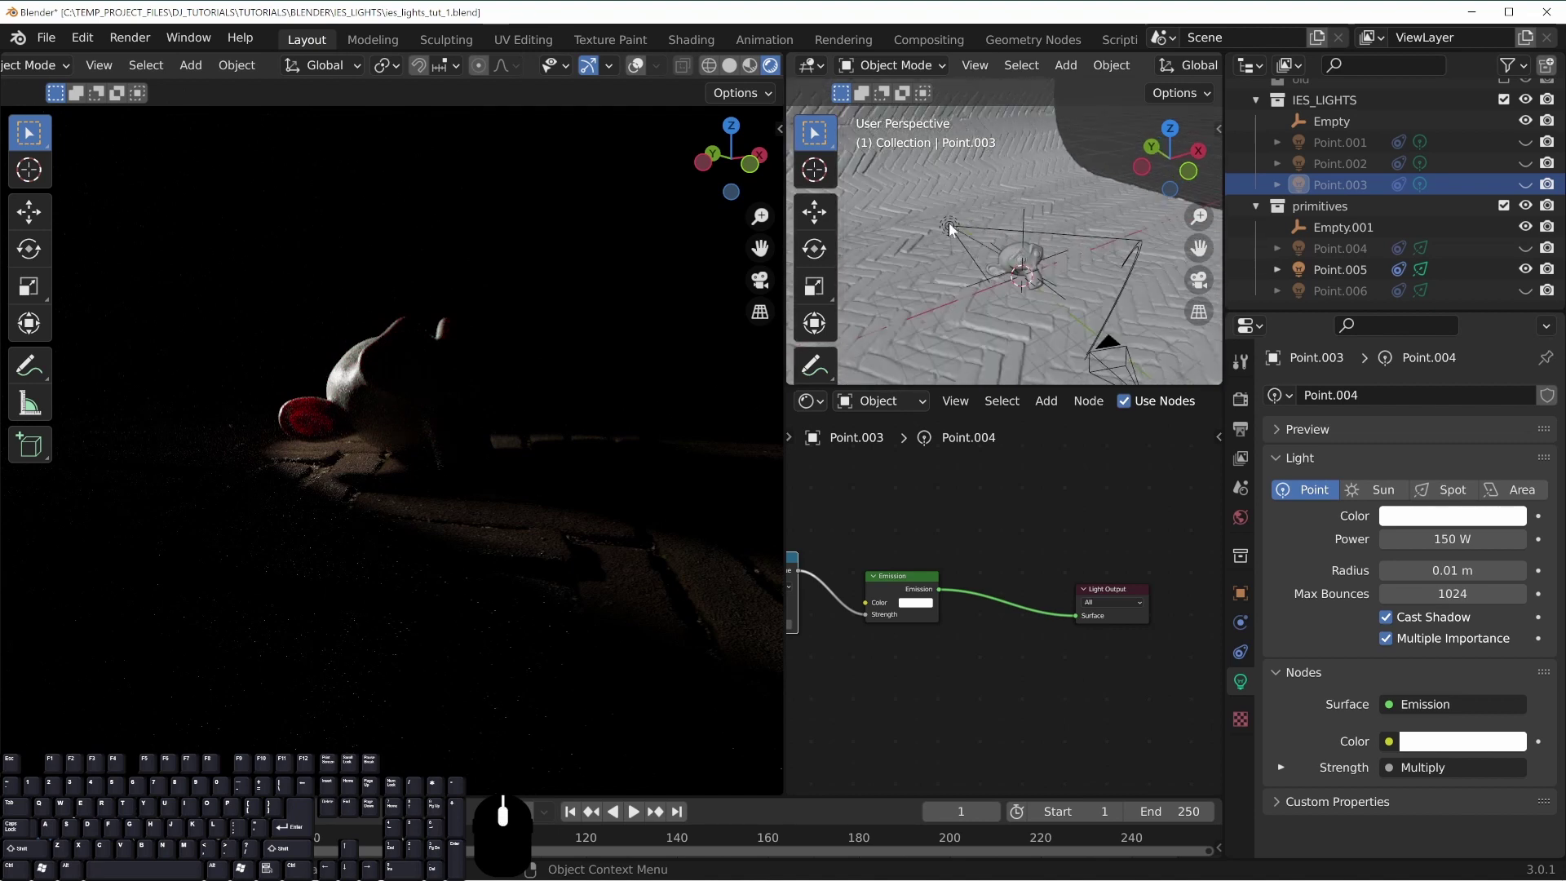
shift+middle_drag(422, 373, 389, 378)
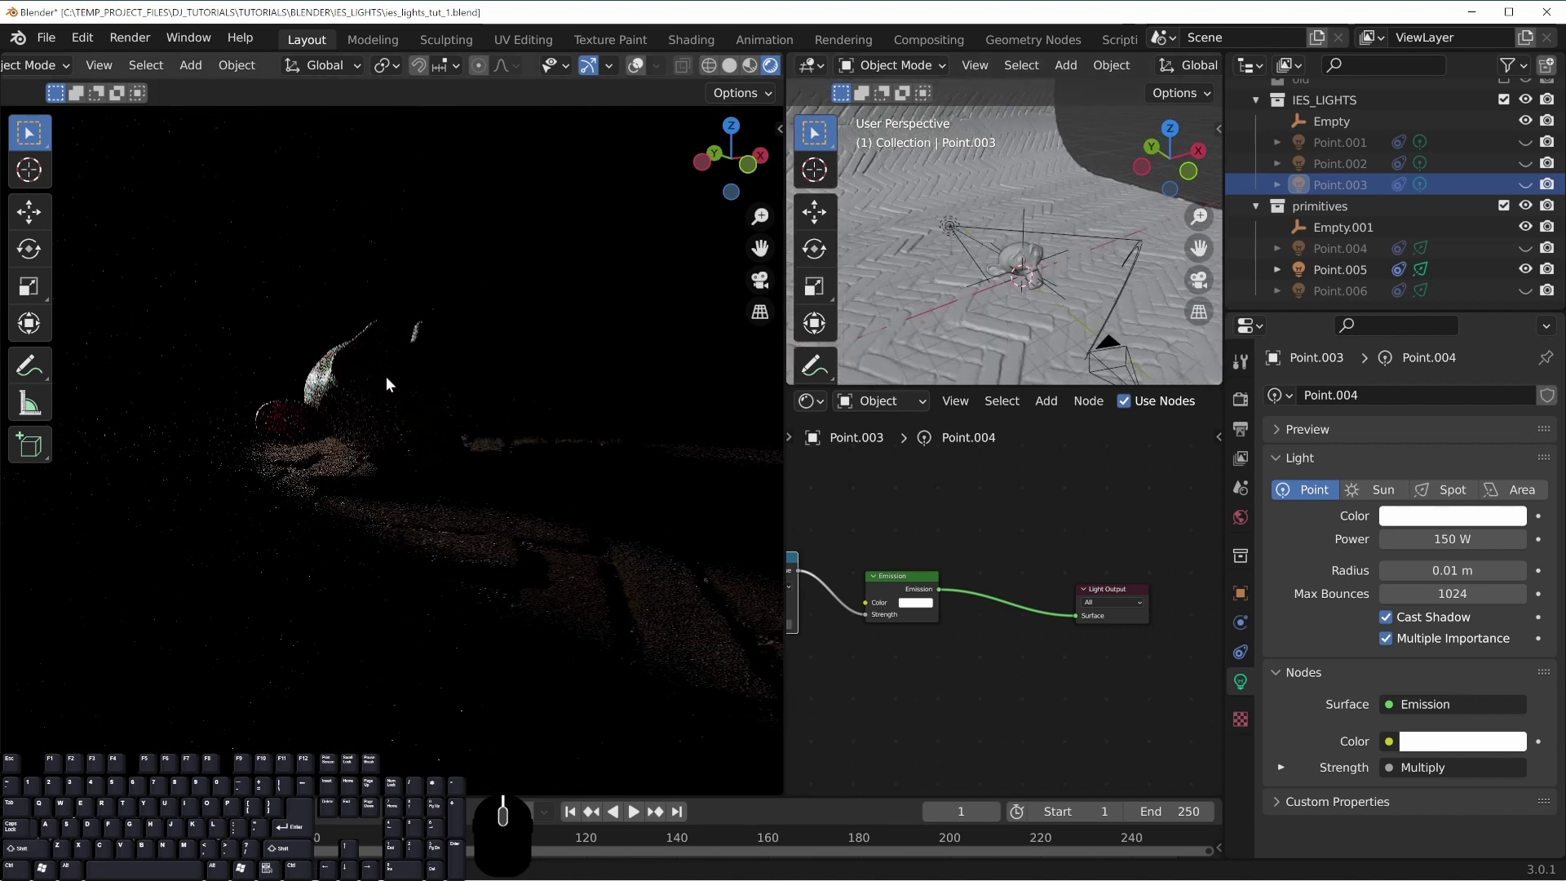
Compare the Point.005 spot light with the Point.002 IES light by showing them one at a time
click(1525, 269)
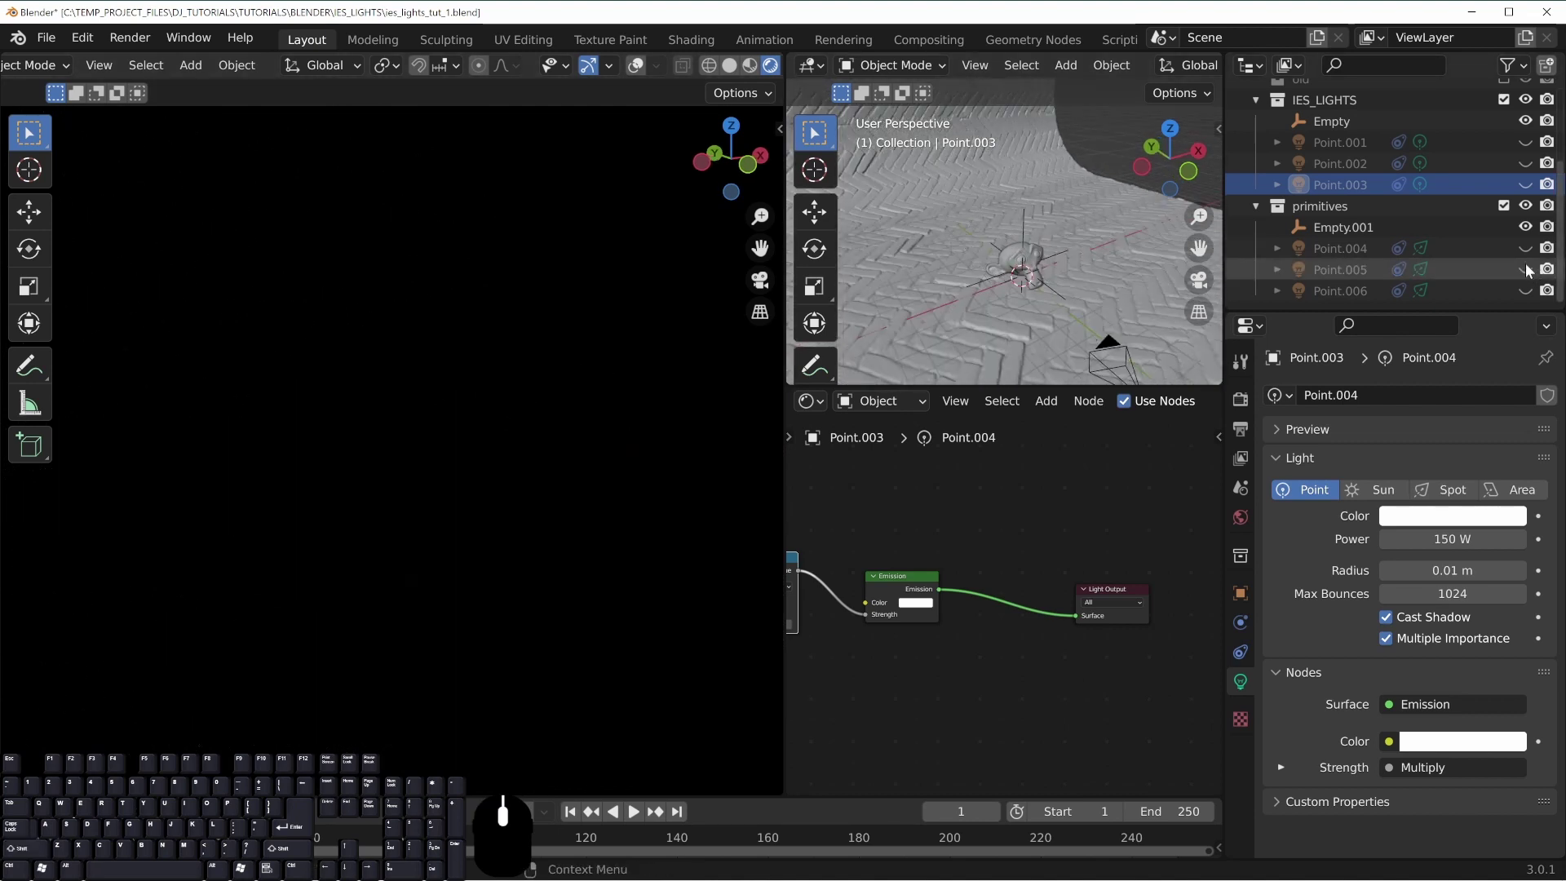
click(1525, 163)
click(1525, 163)
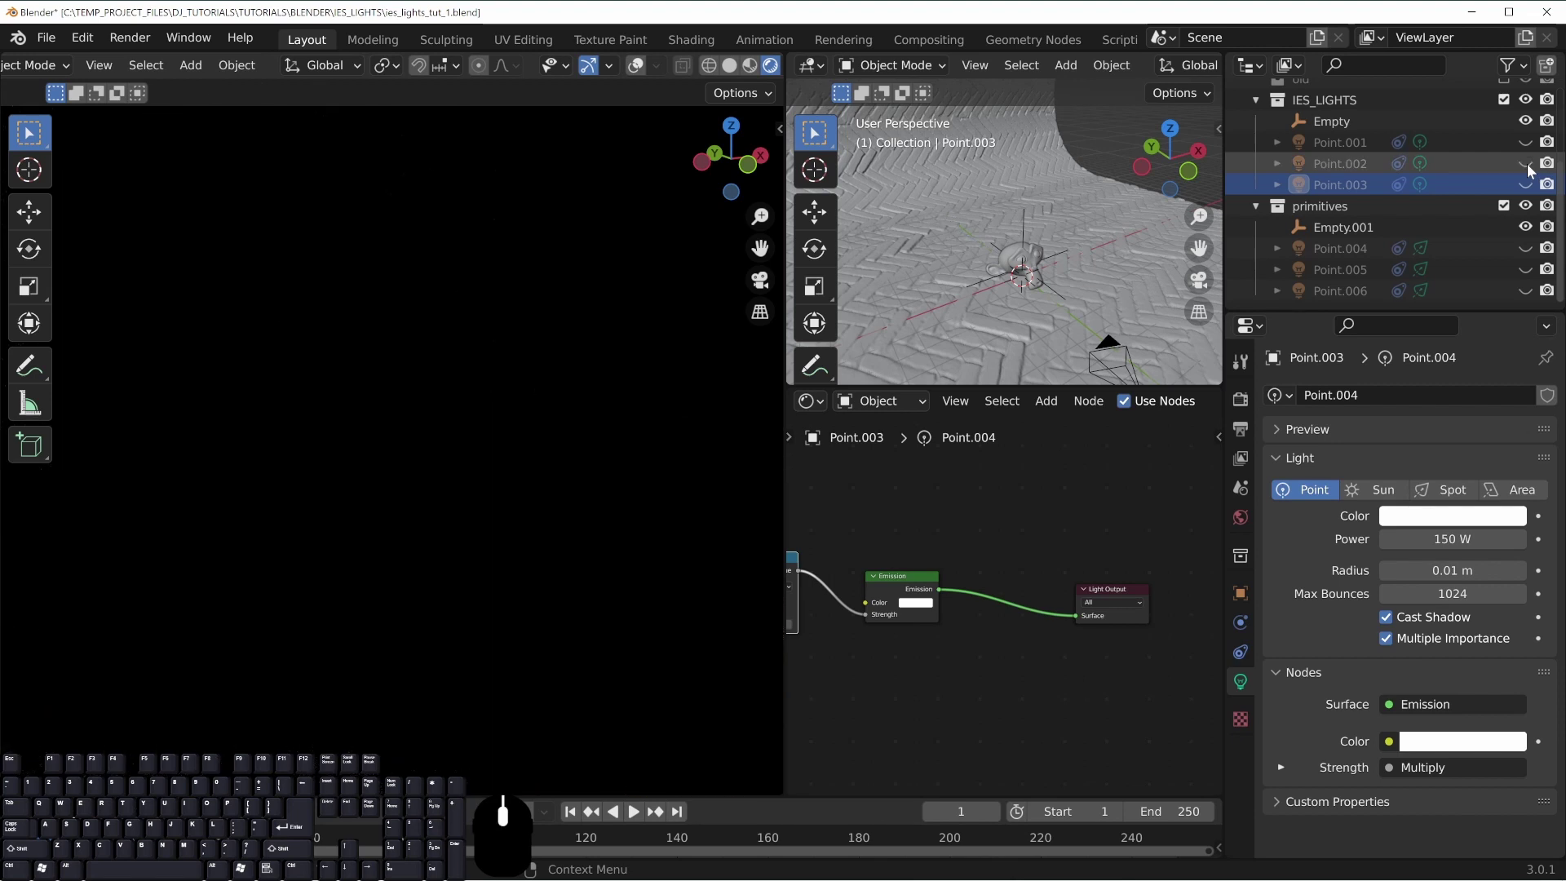
click(1524, 269)
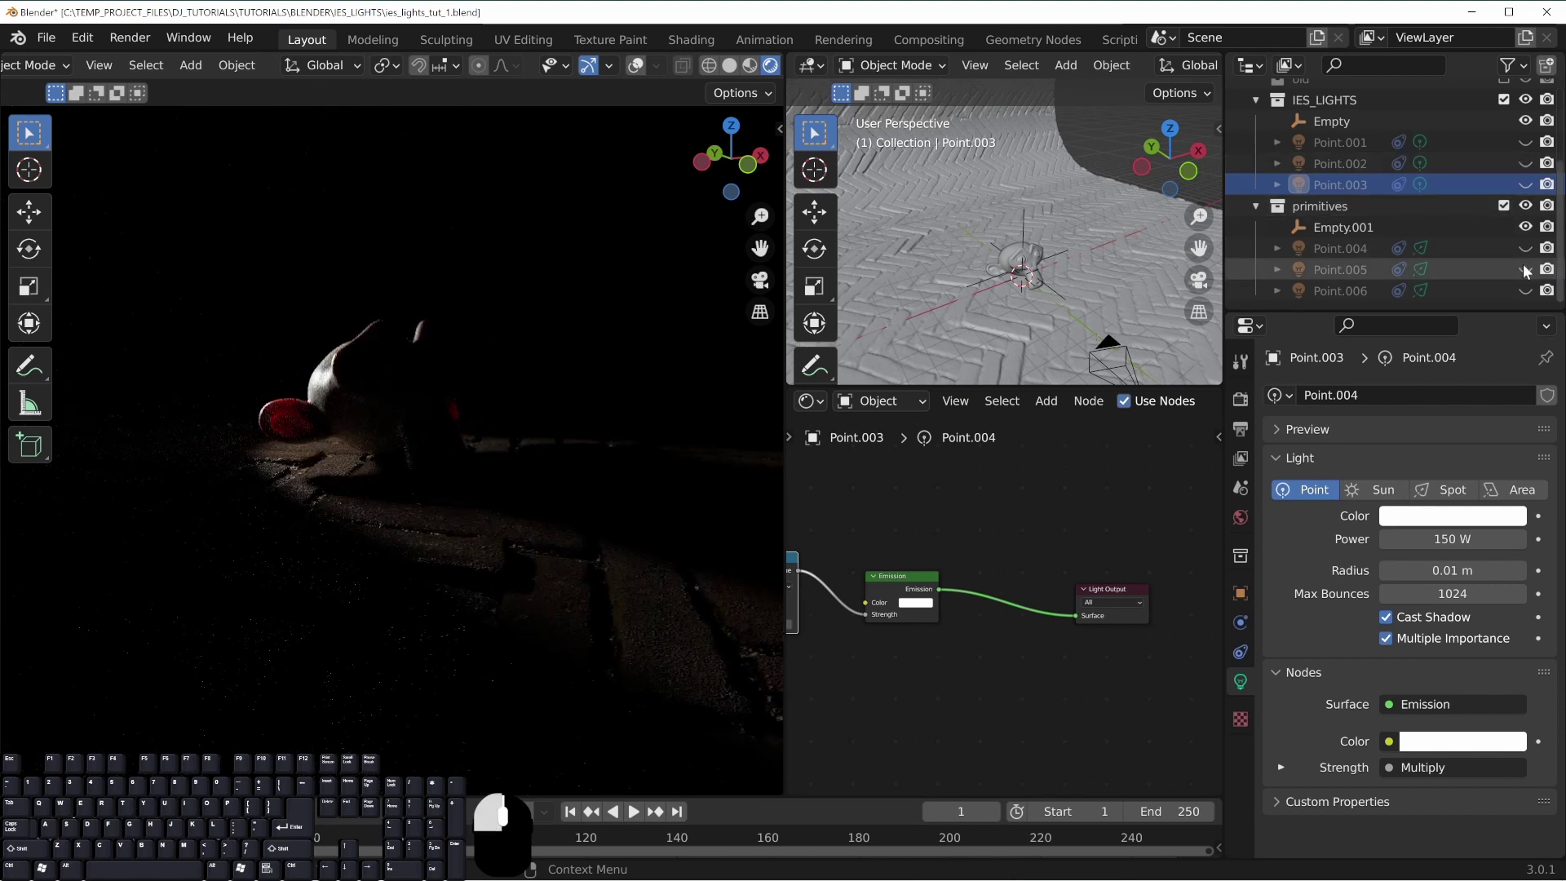
click(1525, 269)
click(1525, 163)
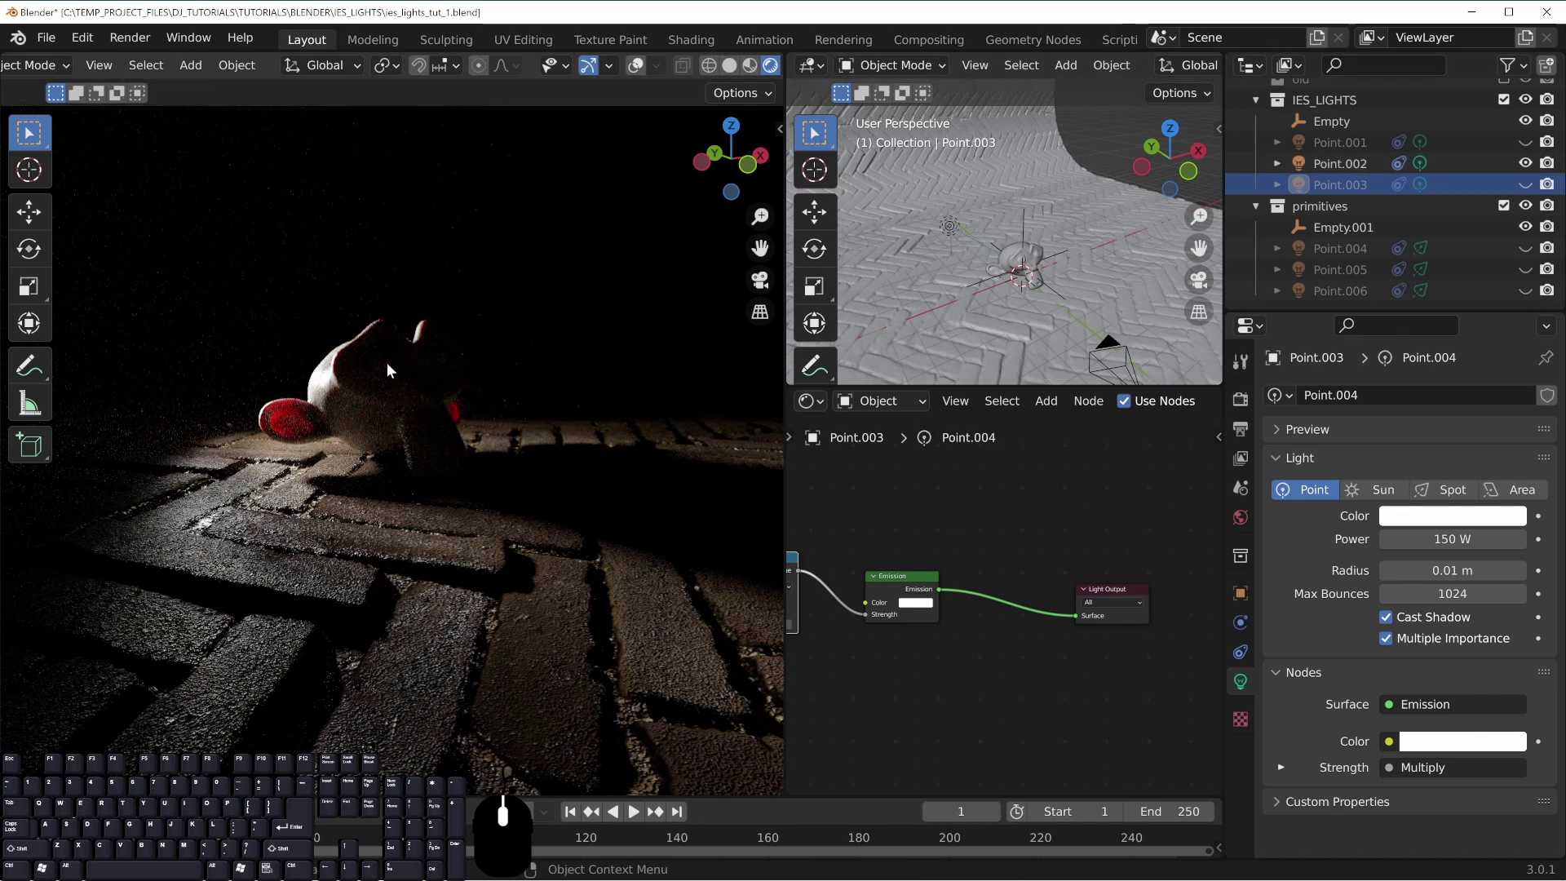
shift+middle_drag(384, 390, 428, 412)
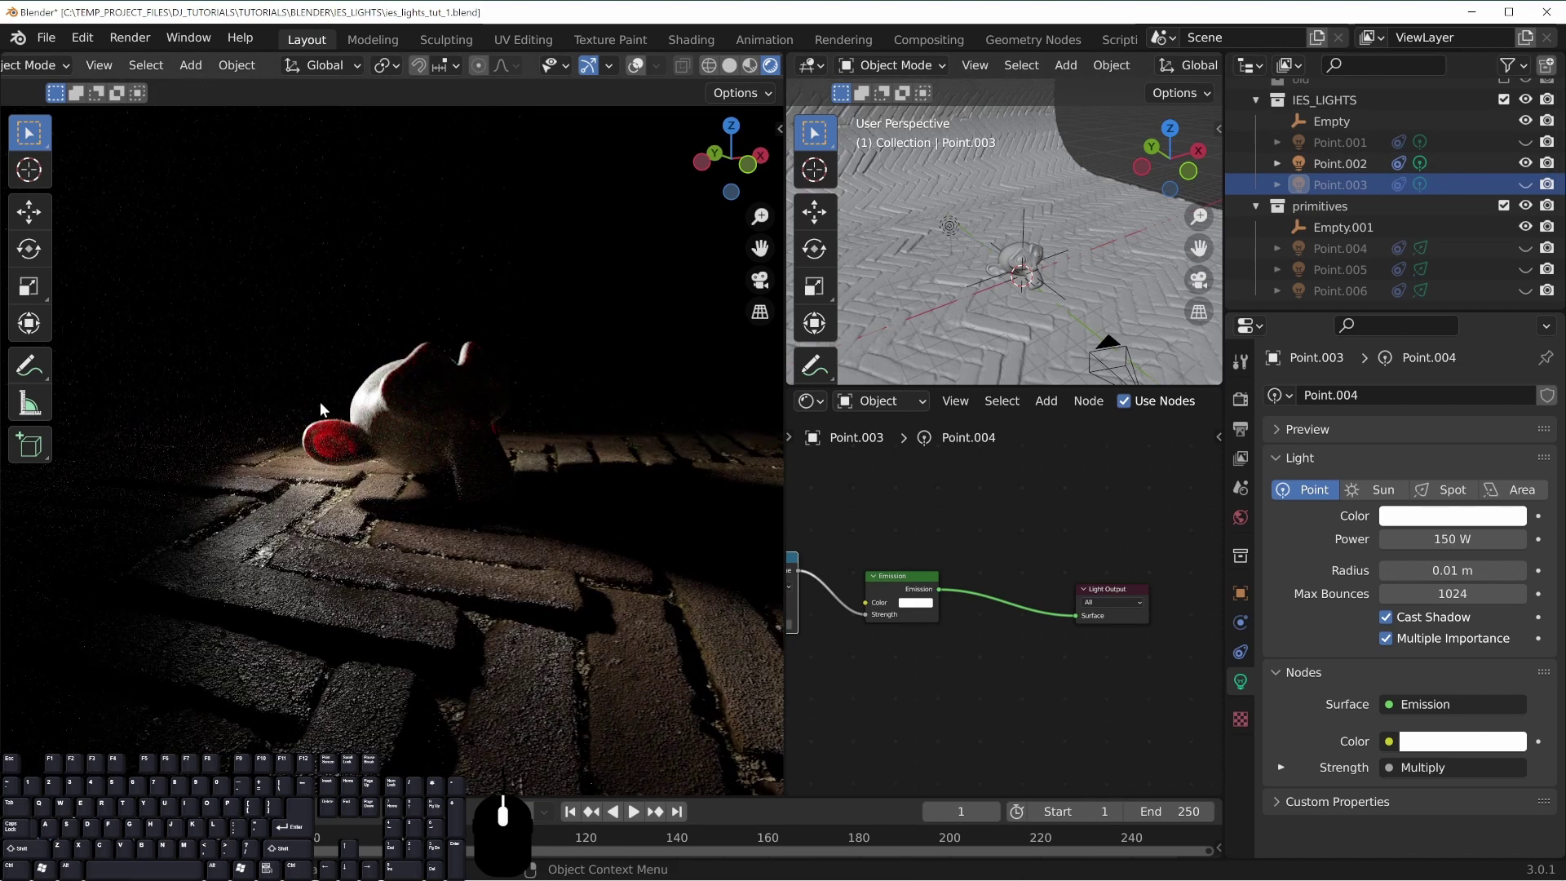
click(1525, 163)
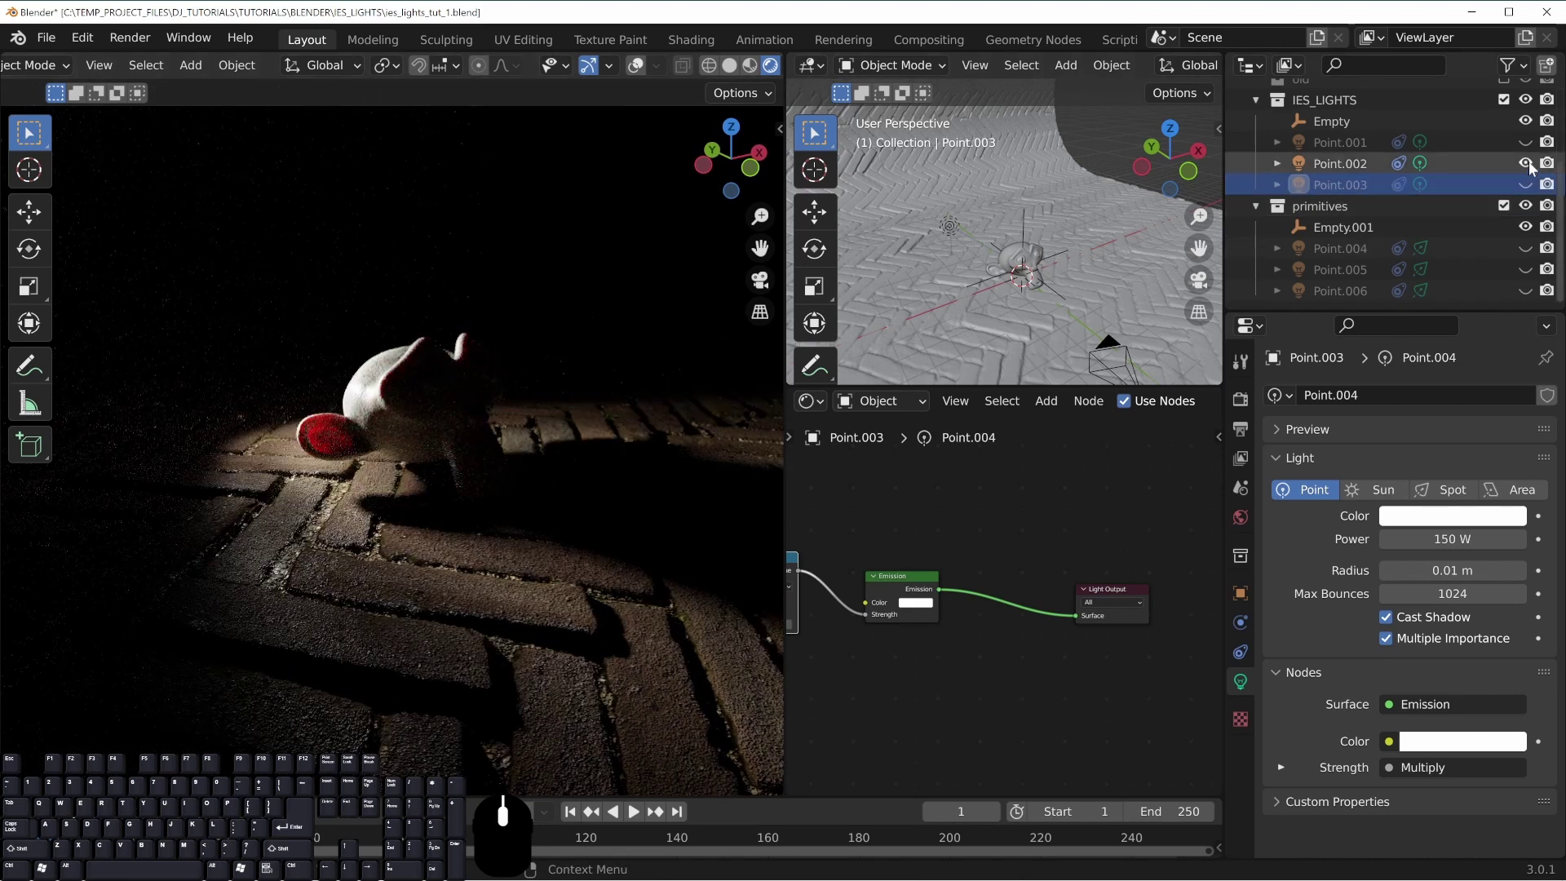
Show the Point.005 spot light, set its power to 3500 W, and deselect it
click(1525, 269)
click(1333, 269)
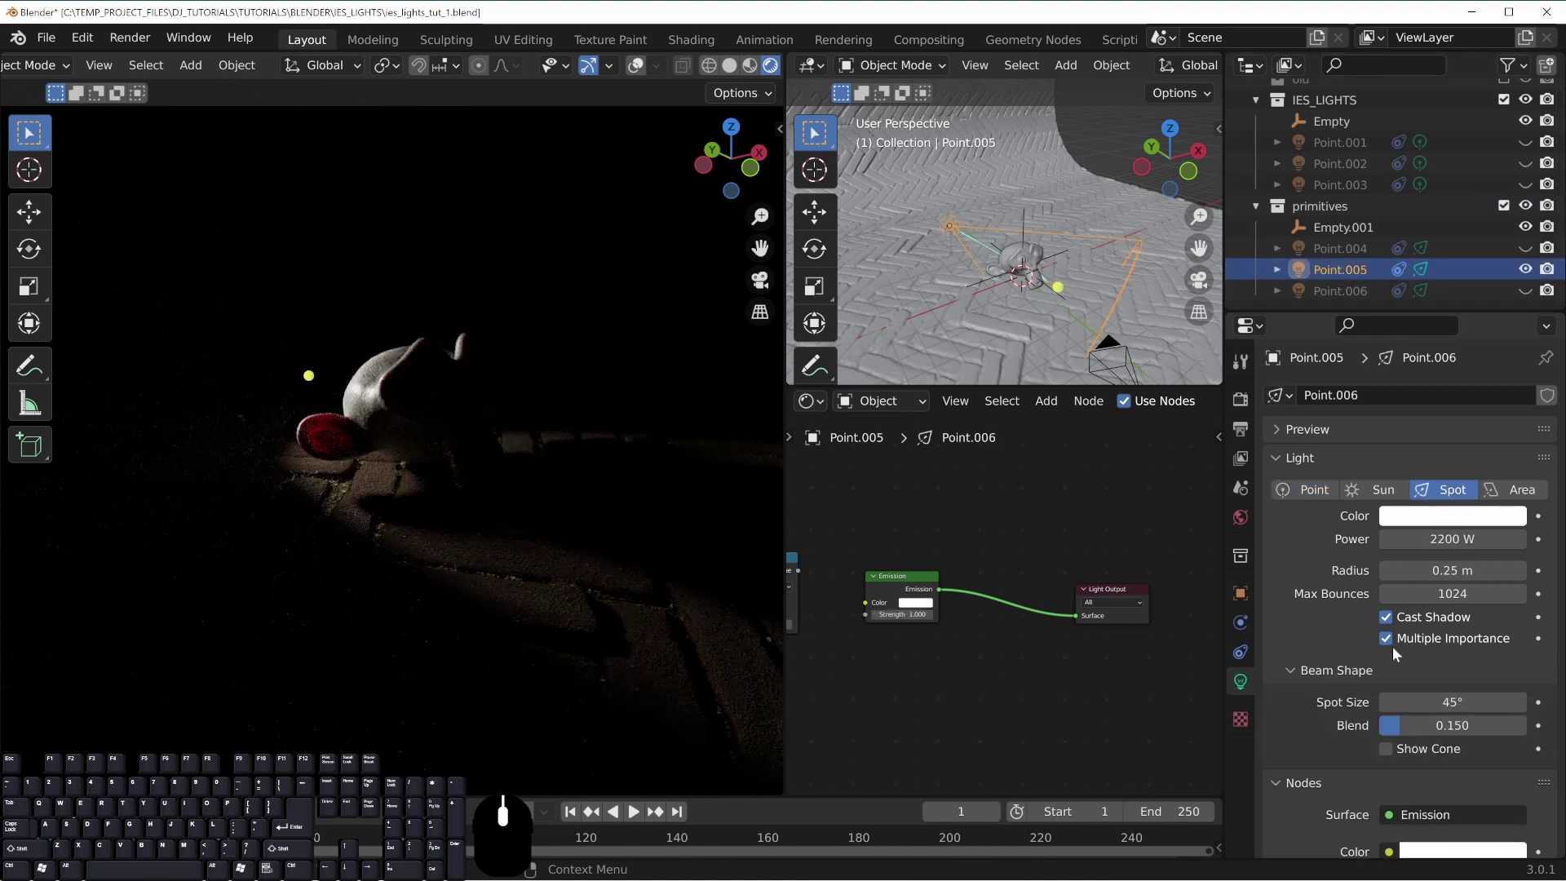
double_click(1419, 539)
drag(1403, 539, 1385, 539)
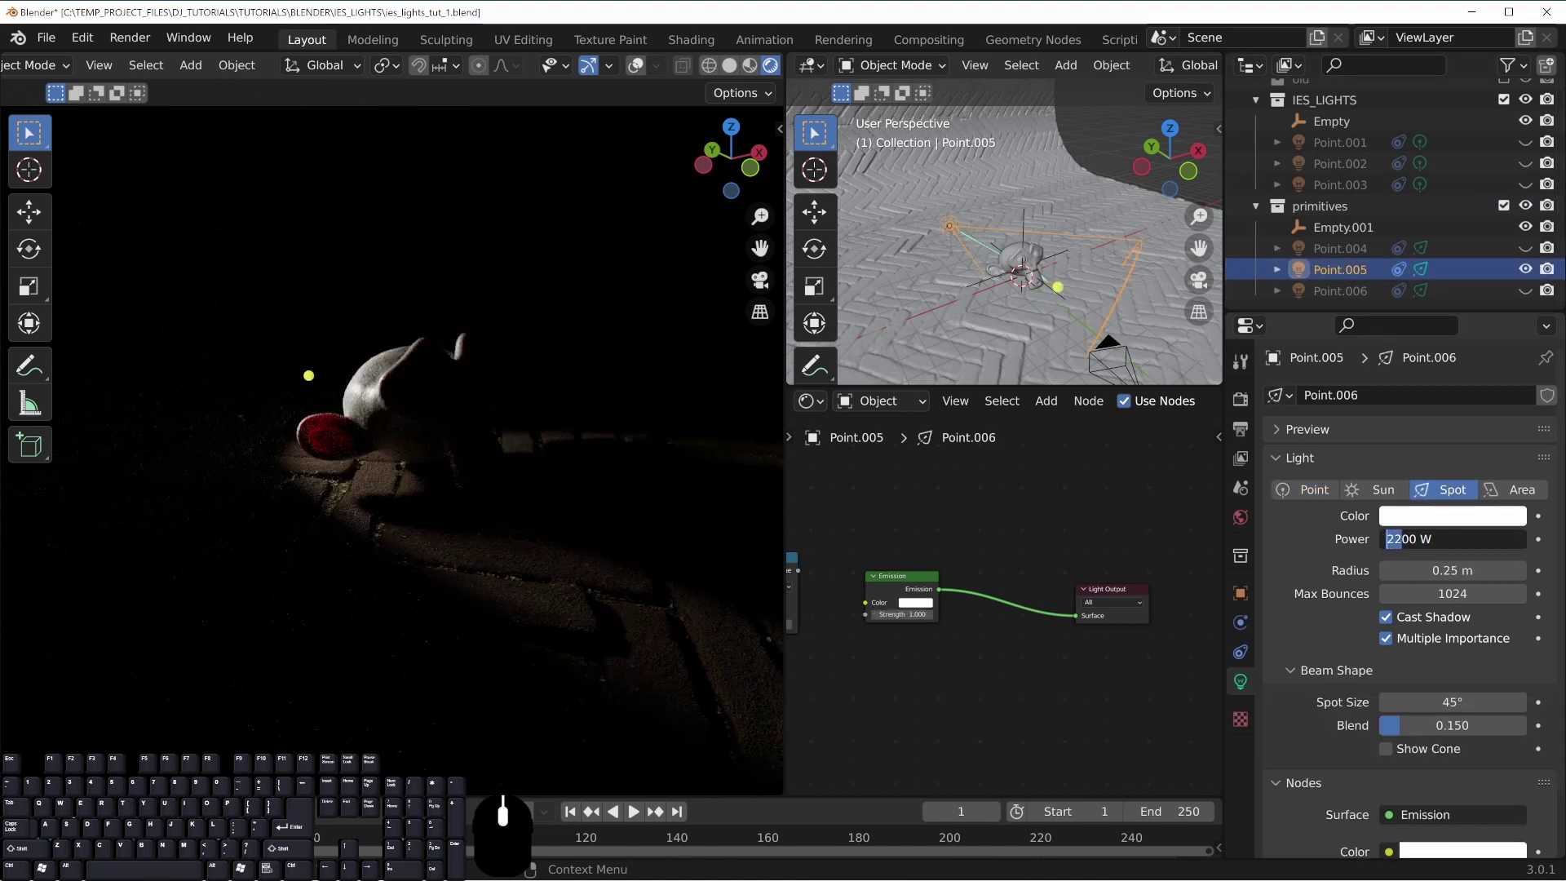
text(35)
key(Return)
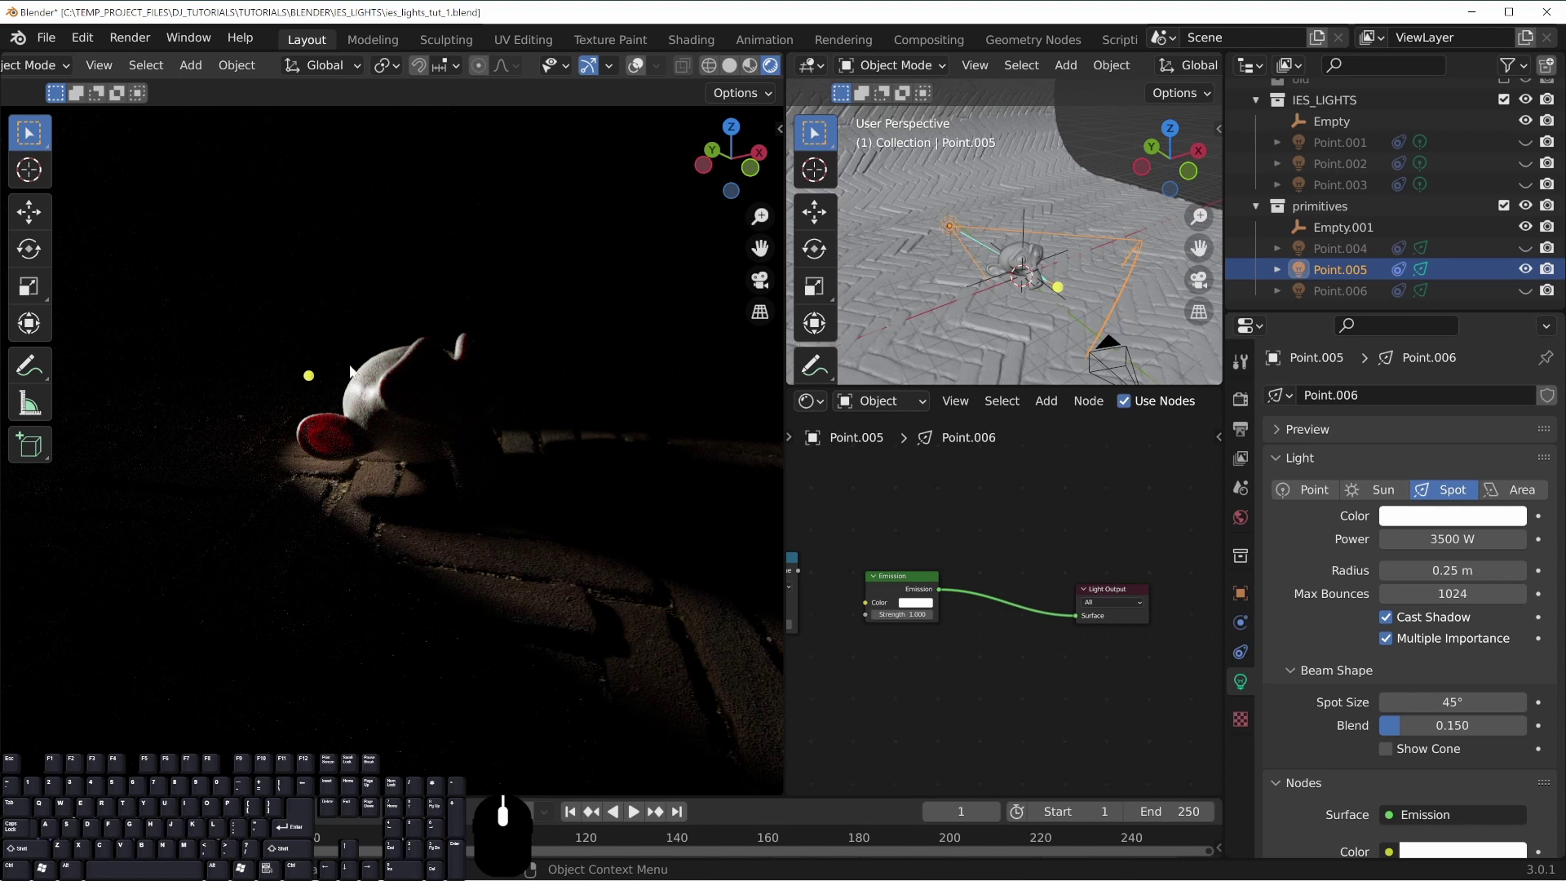
click(487, 498)
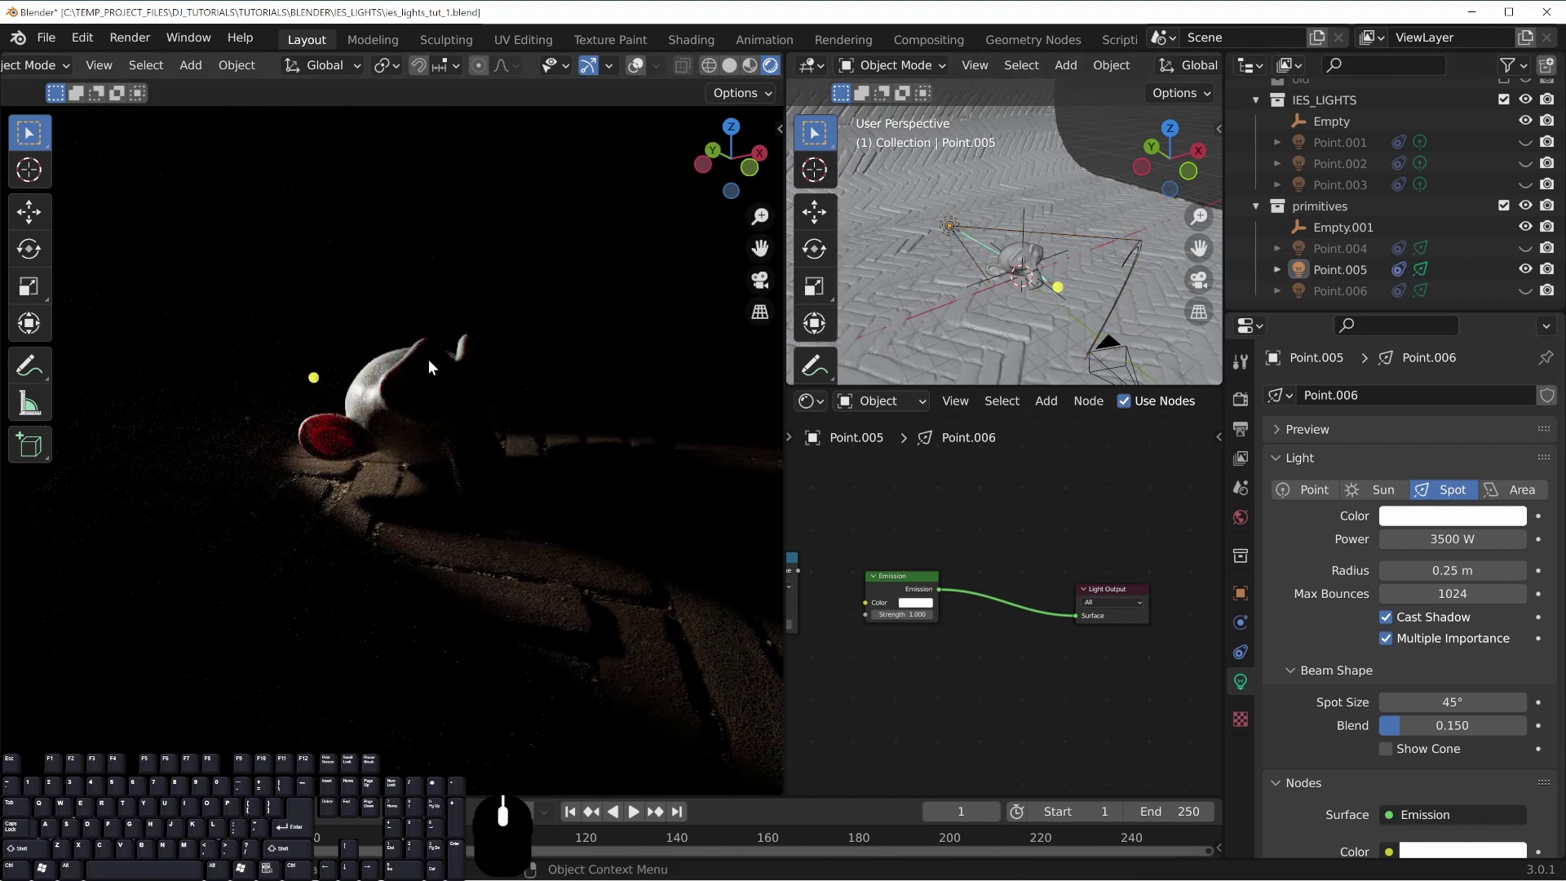
Alternate the visibility of Point.002 and the brightened Point.005 to compare their light patterns, leaving both hidden
click(1525, 269)
click(1524, 163)
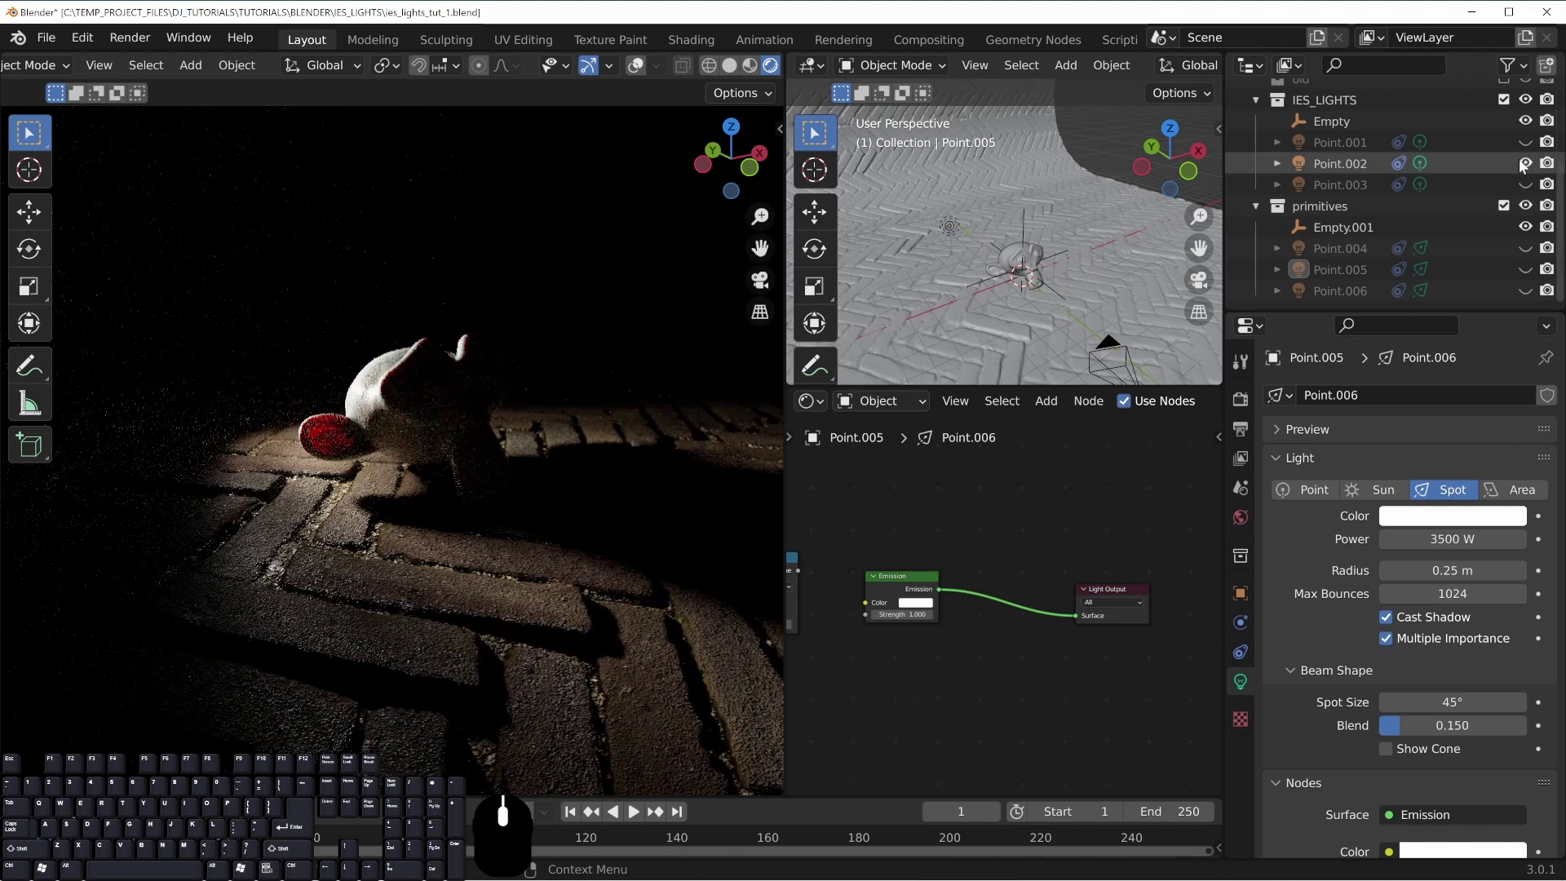
click(1523, 164)
click(1525, 269)
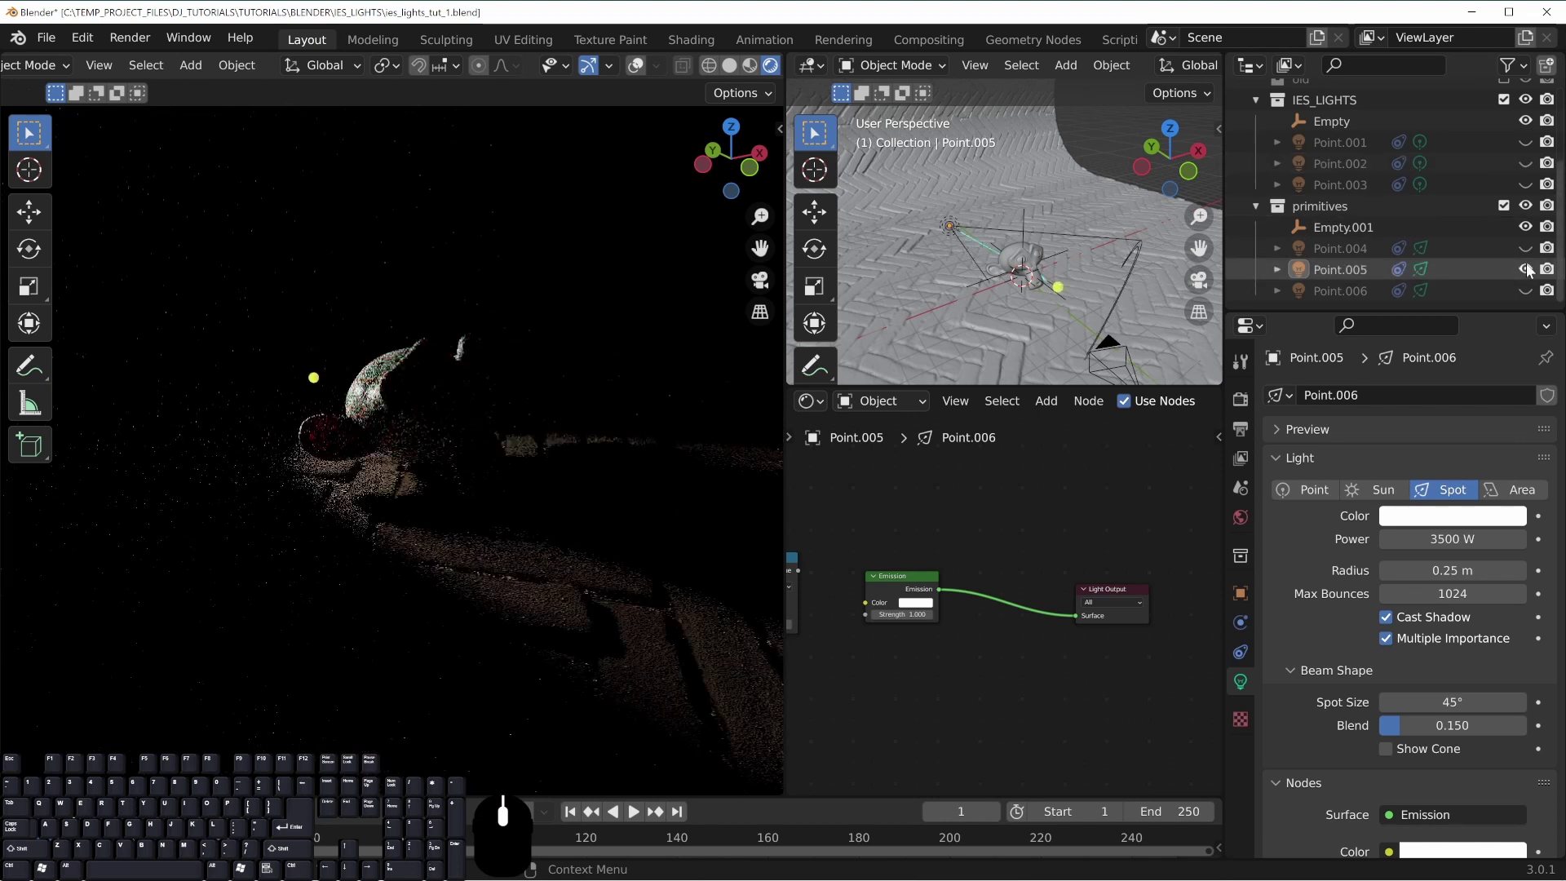
click(1525, 270)
click(1524, 163)
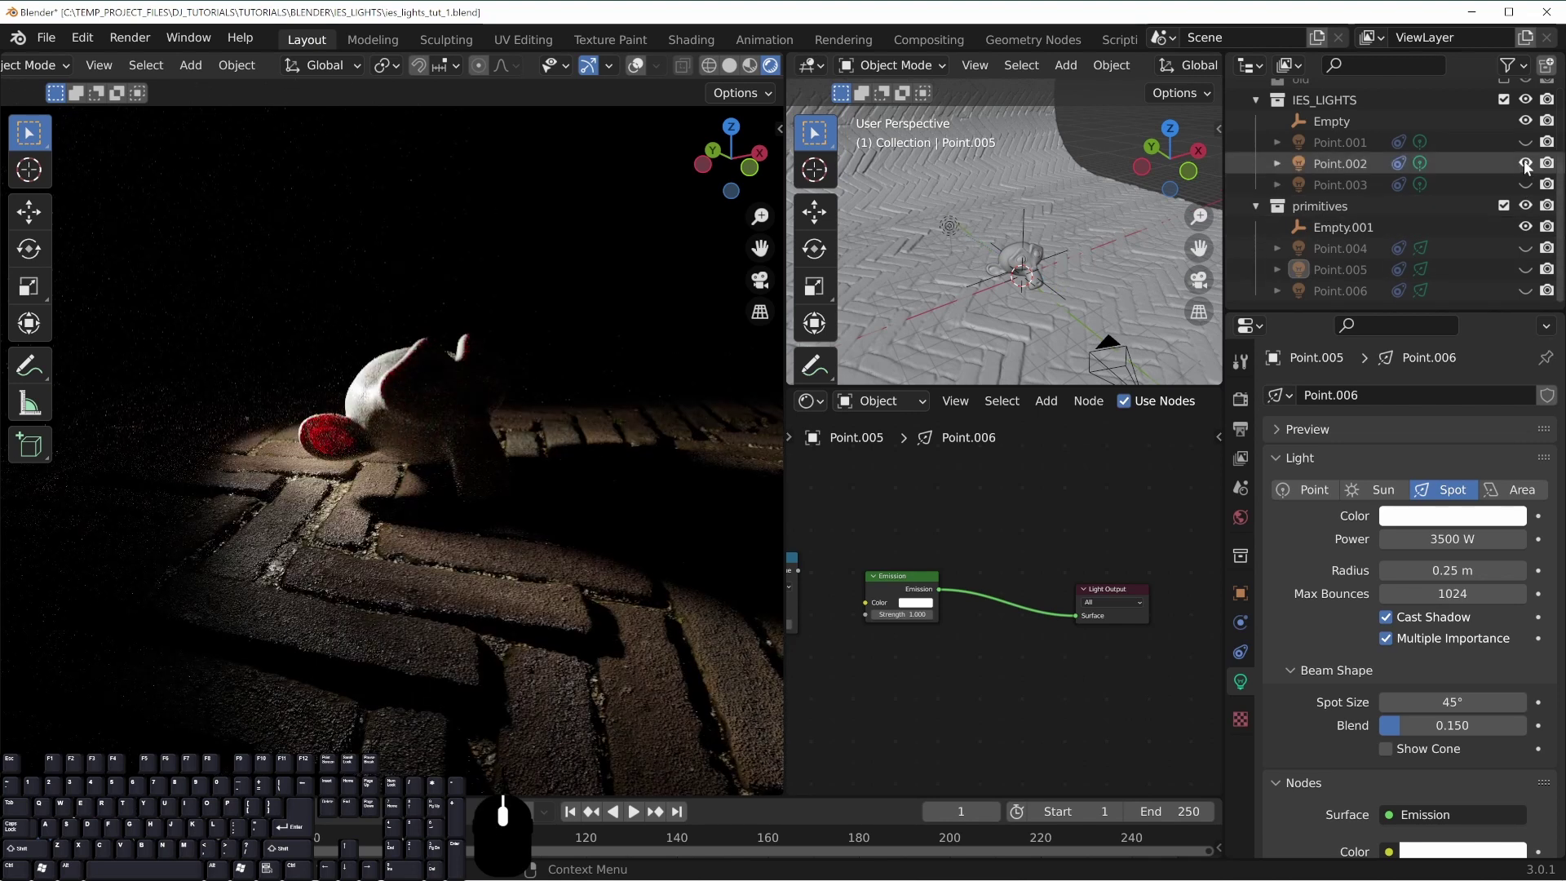
click(1524, 163)
click(1525, 269)
click(1525, 269)
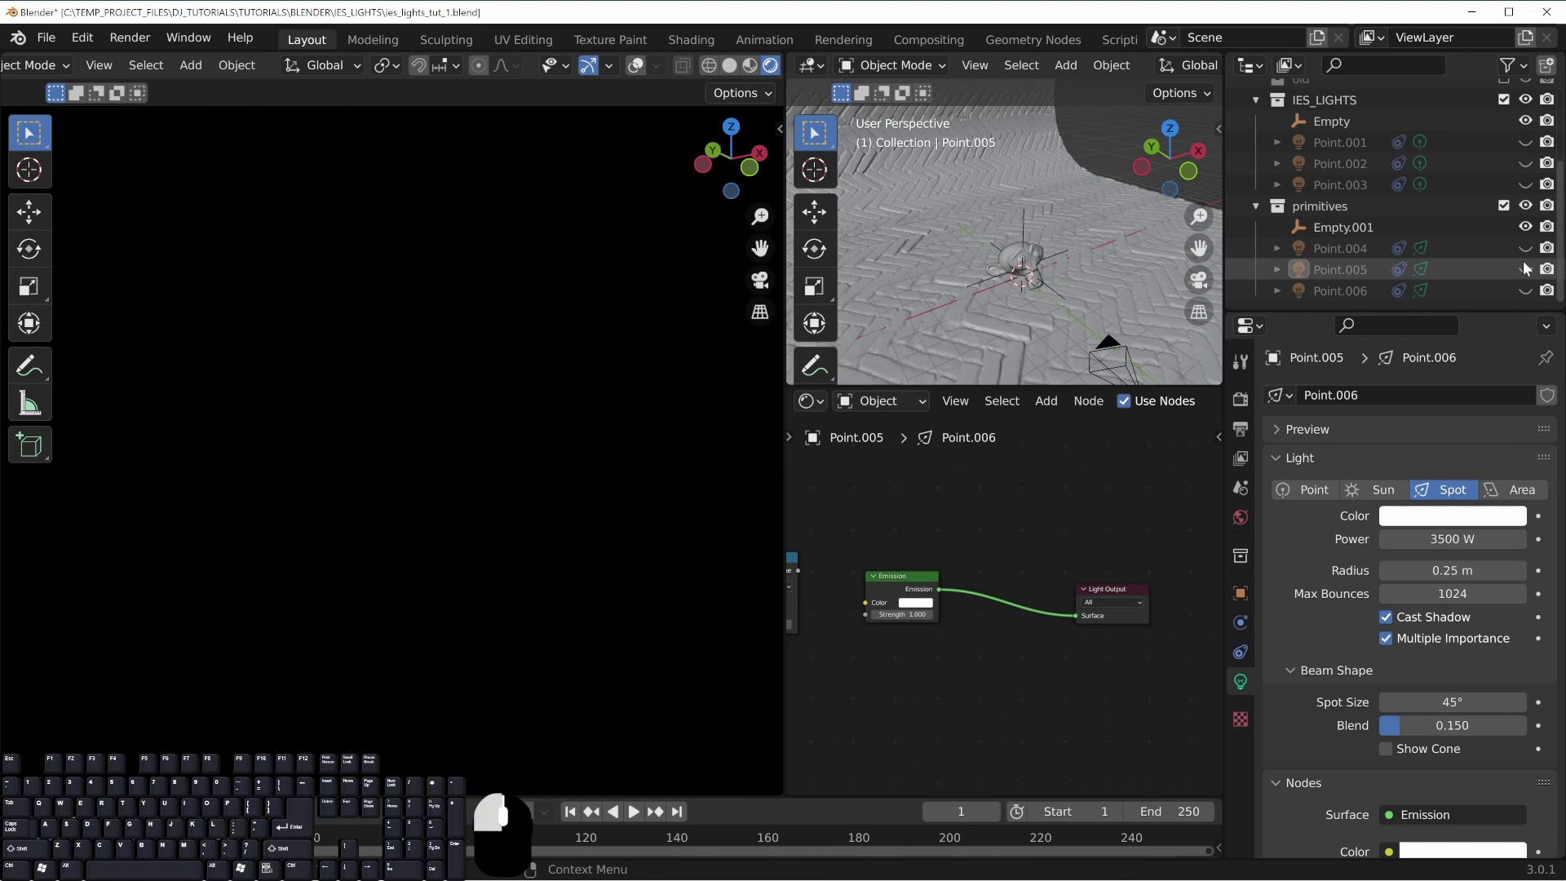
click(1524, 163)
click(1524, 163)
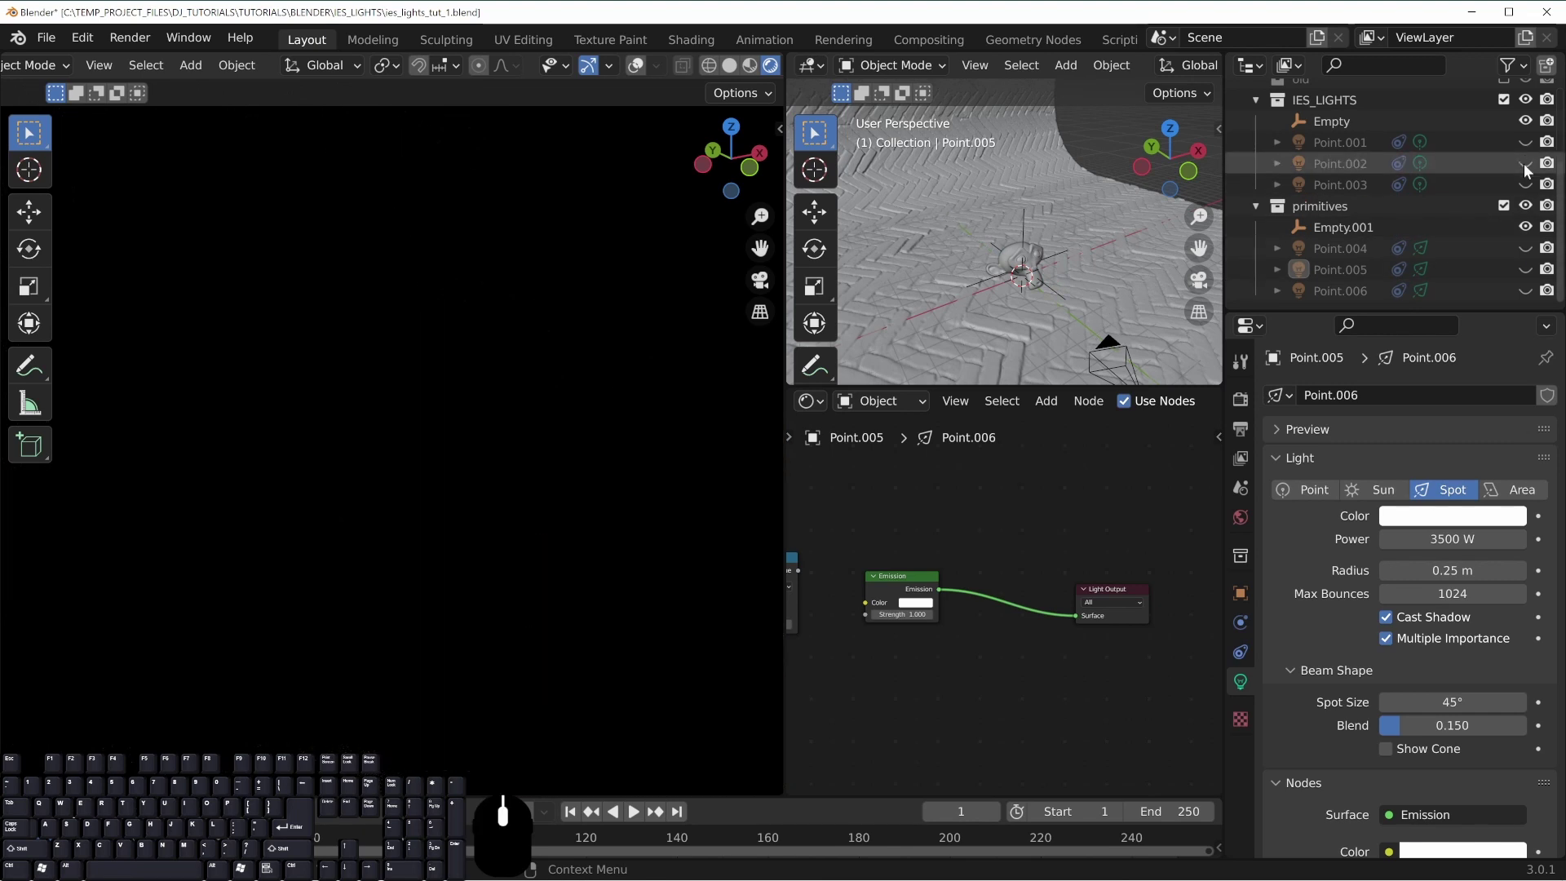
Show the Point.004 spot light and compare it with the Point.001 IES light from several angles around the monkey head
click(1524, 248)
middle_drag(624, 501, 529, 452)
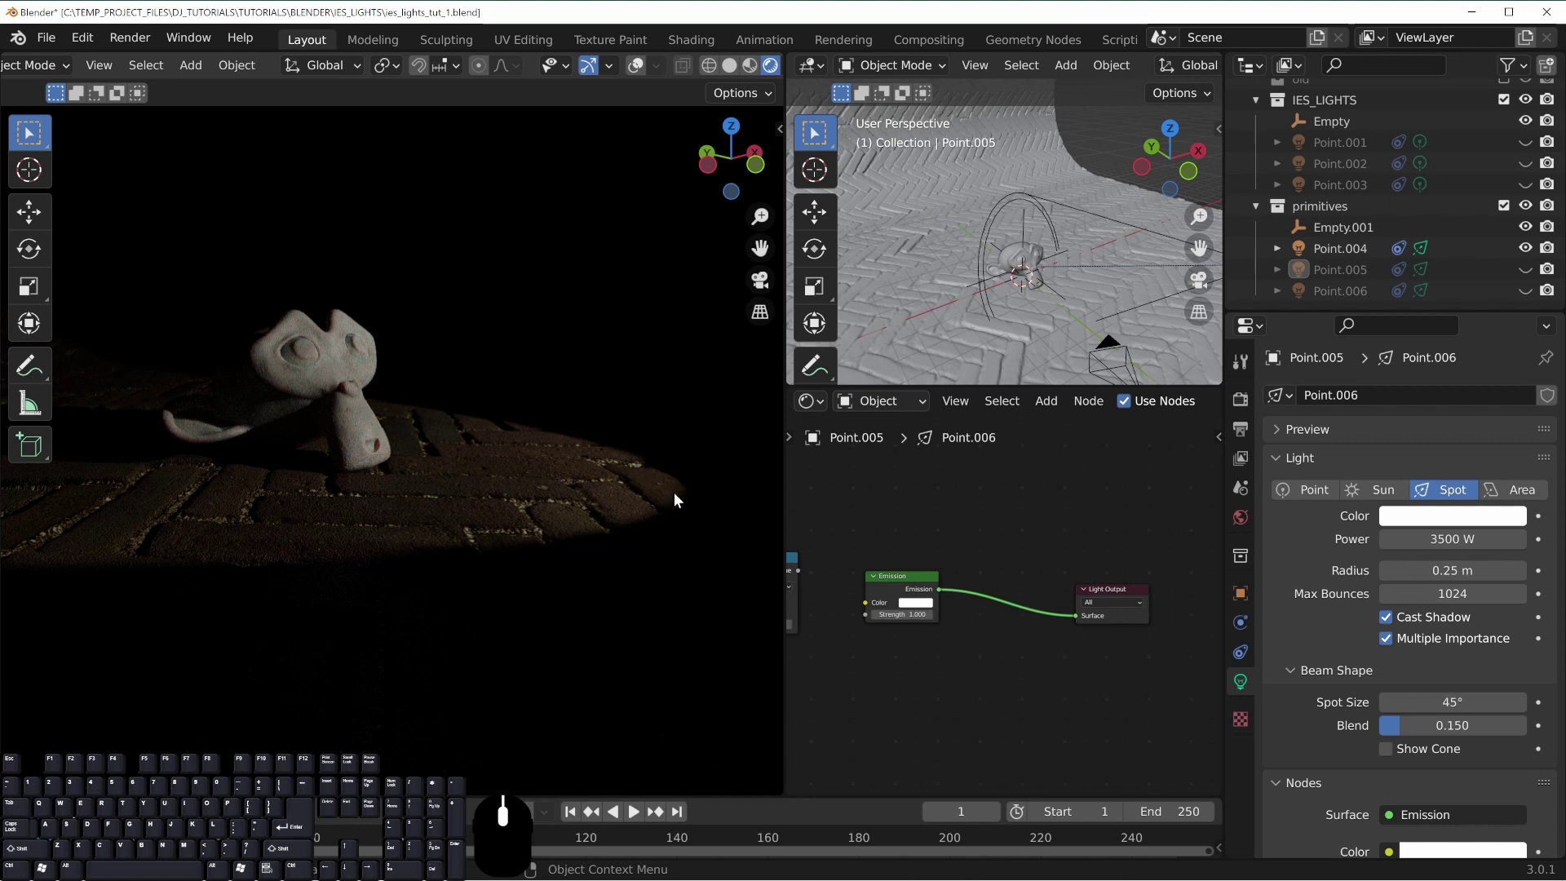
shift+middle_drag(527, 433, 611, 468)
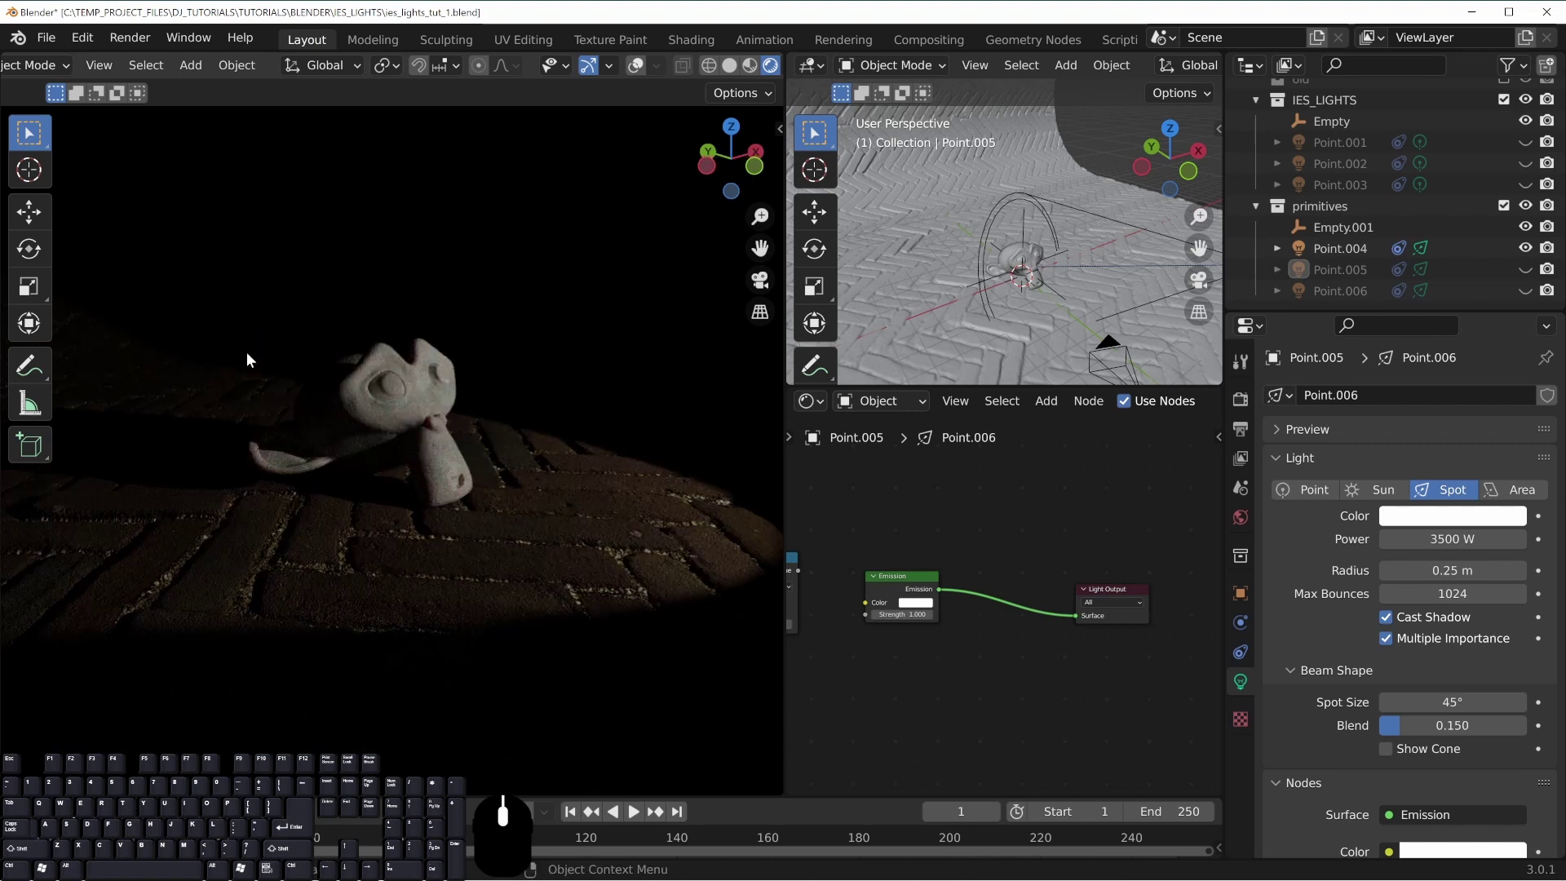
middle_drag(307, 397, 287, 410)
shift+middle_drag(297, 505, 579, 341)
middle_drag(546, 536, 555, 471)
scroll(448, 411, down, 3)
shift+middle_drag(506, 424, 564, 424)
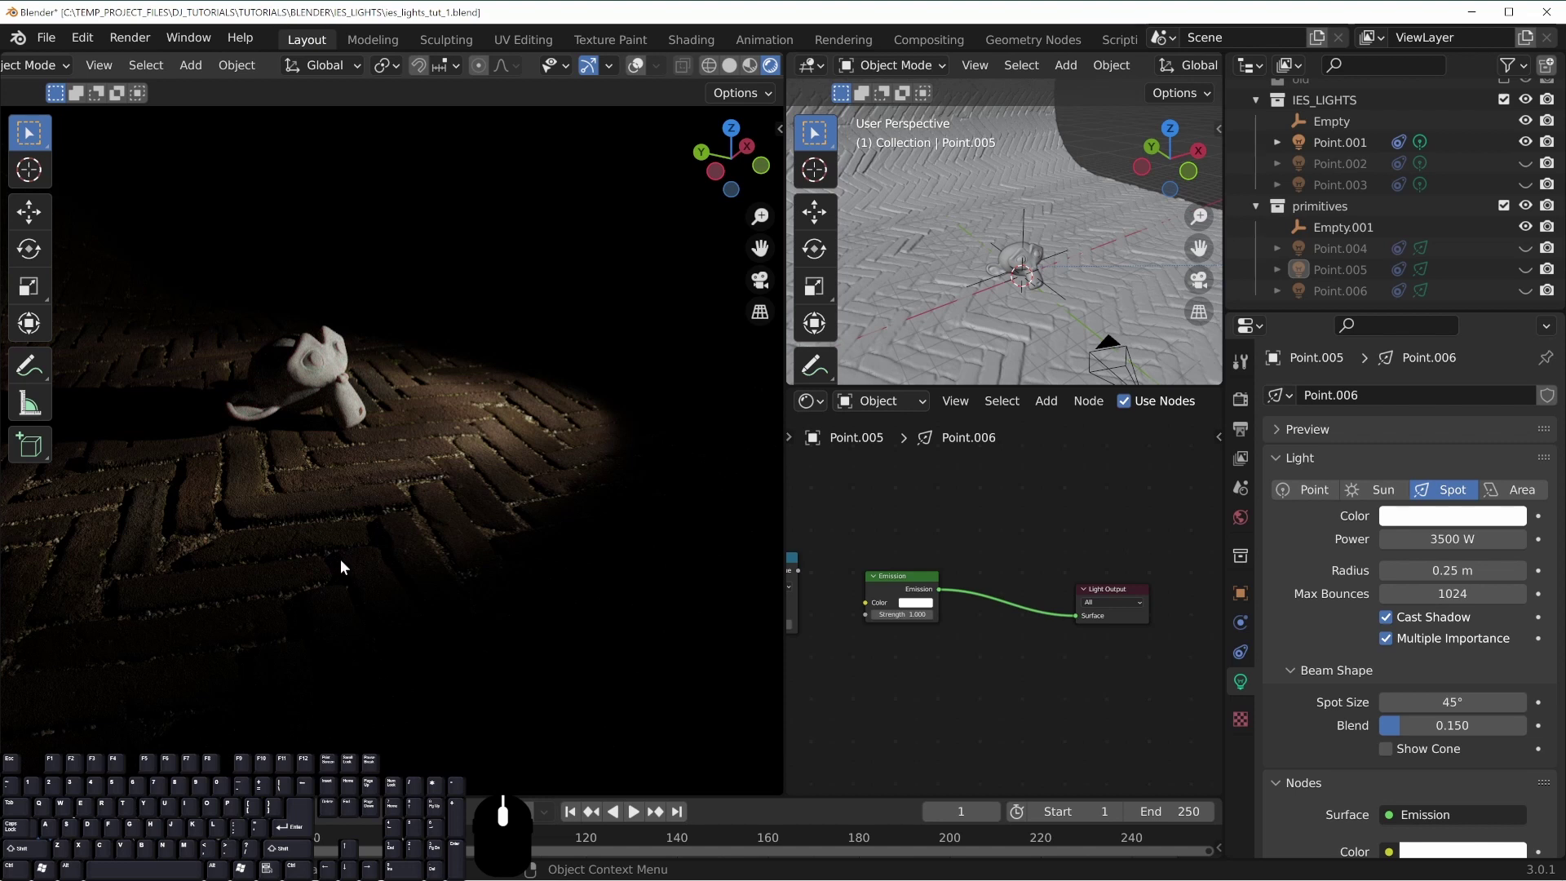
Hide Empty.001, show all three IES lights together, and return to the camera view
click(1525, 226)
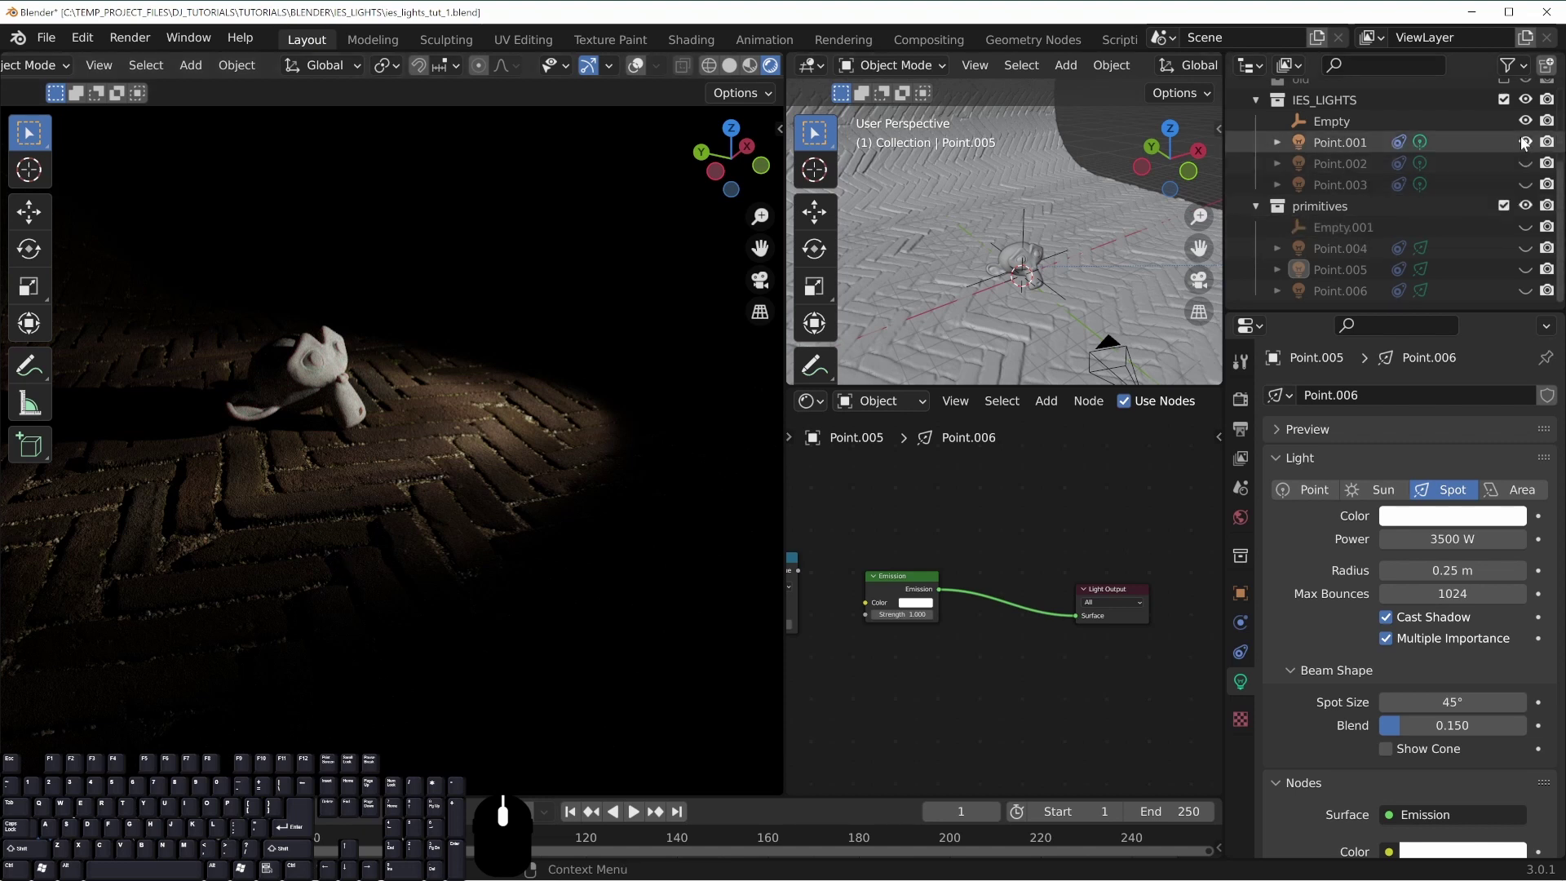
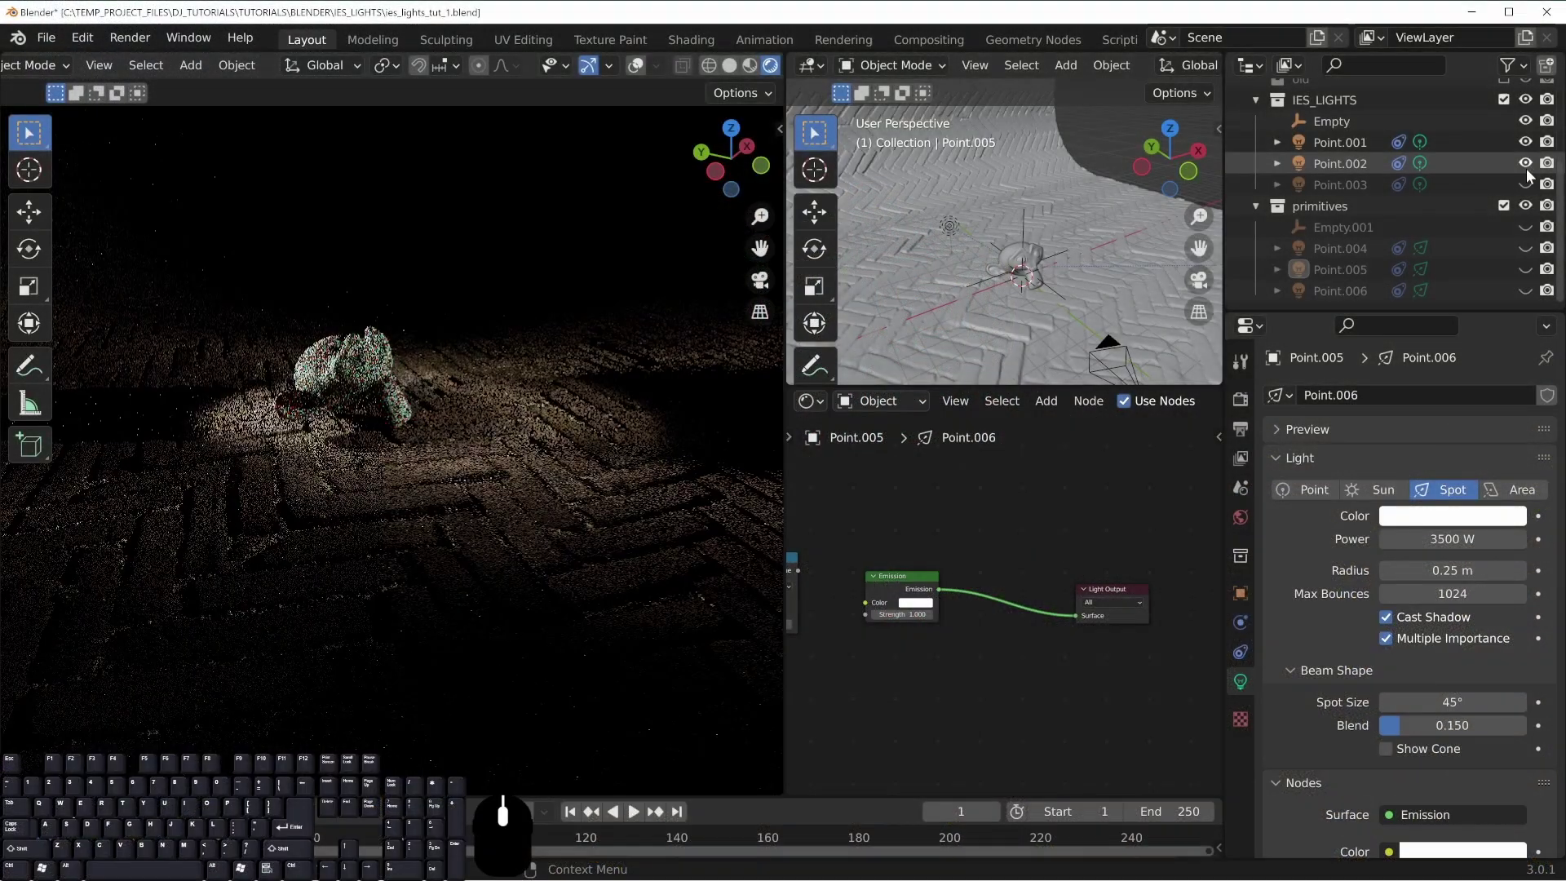
key(KP_0)
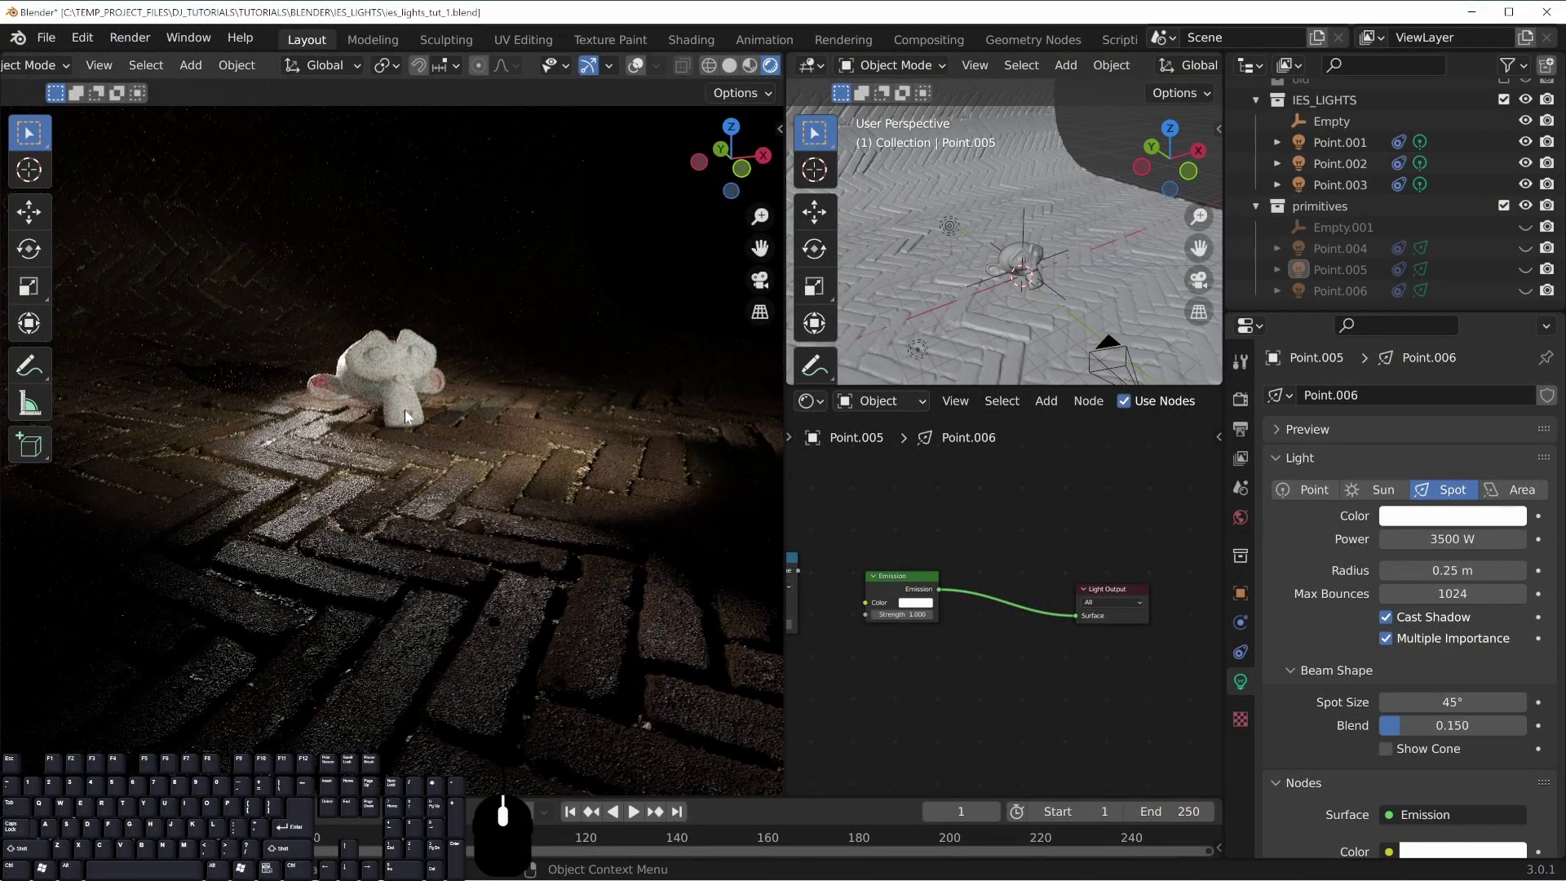
Set the strength of the world's studio_small_06_4k.hdr background to 0.1
click(1241, 518)
click(1518, 705)
text(.1)
key(Return)
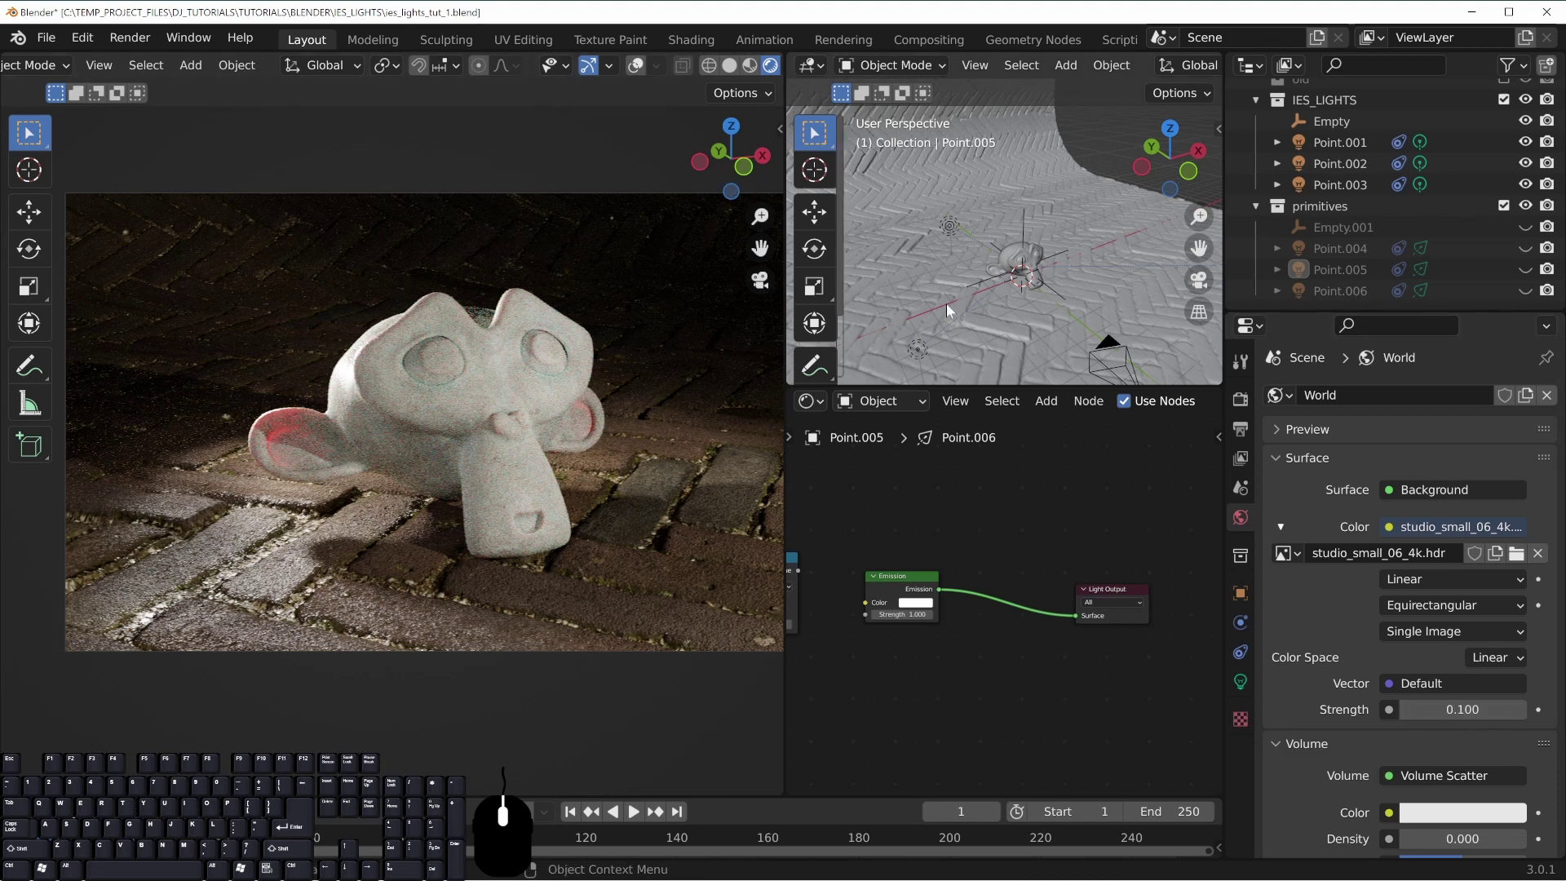
Try Volume Scatter densities of 0.01 and 0.05 for the world
scroll(1457, 730, down, 4)
scroll(1342, 692, down, 1)
click(1460, 697)
text(.01)
key(Return)
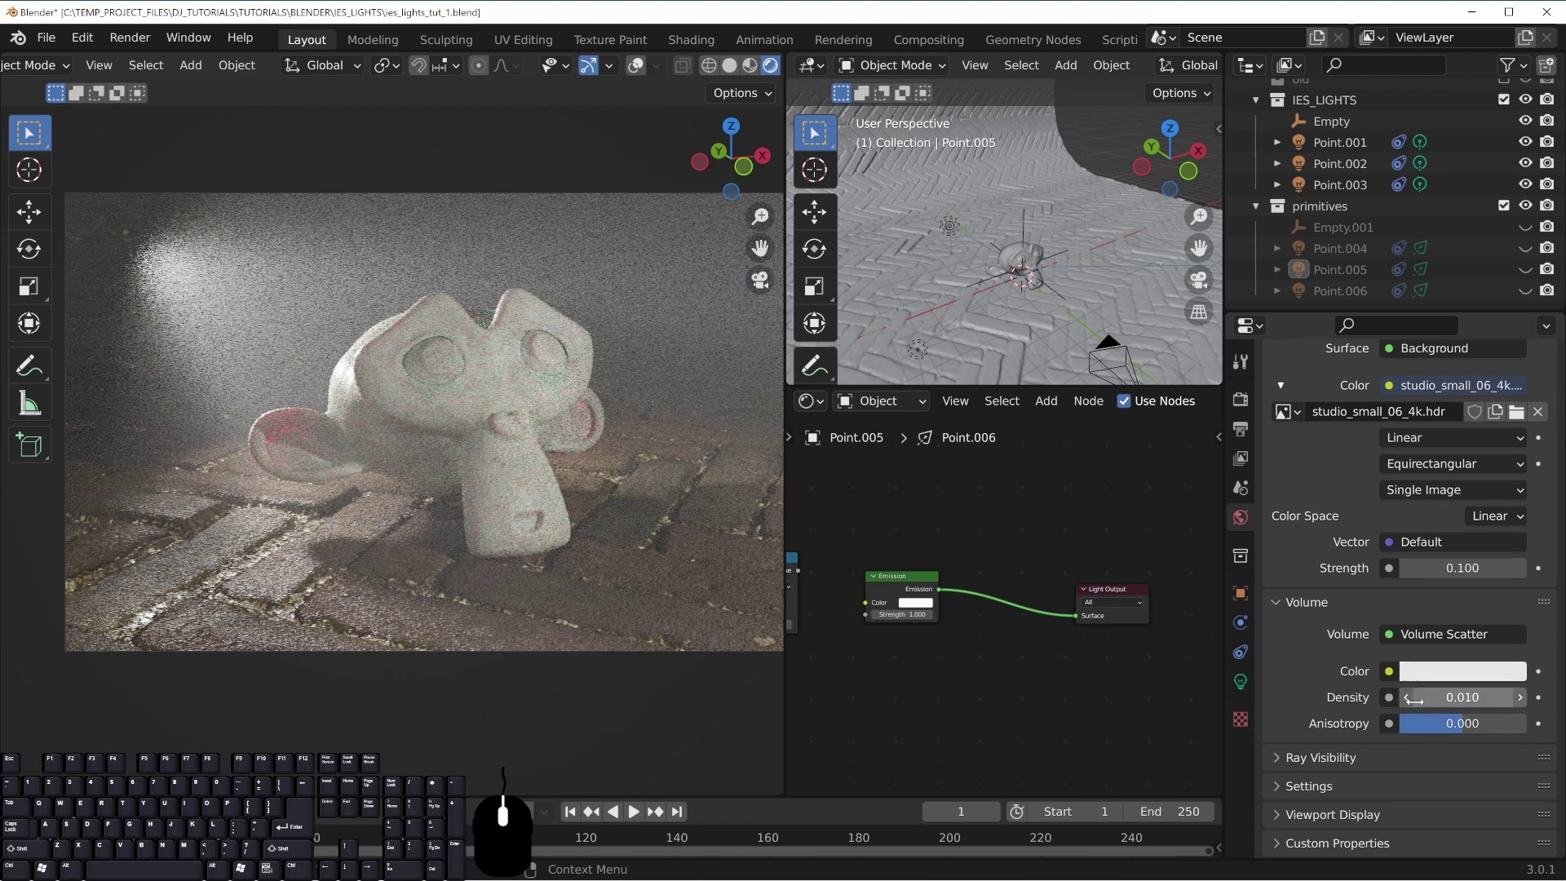
click(1468, 698)
text(.05)
key(Return)
Set the world's Volume Scatter density to 0.025
click(1464, 697)
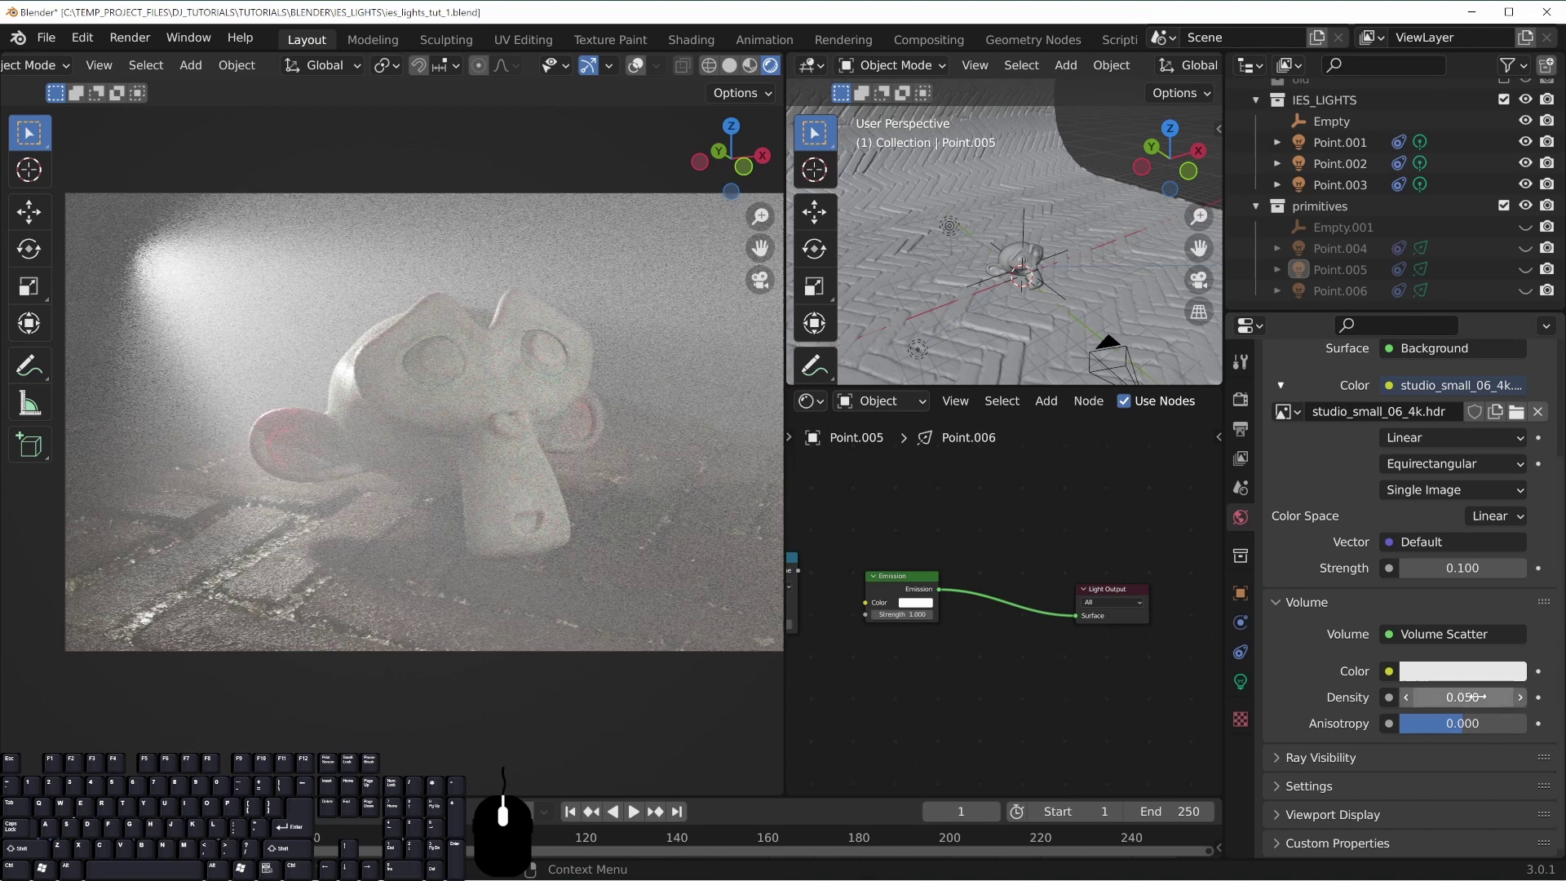
text(.025)
key(Return)
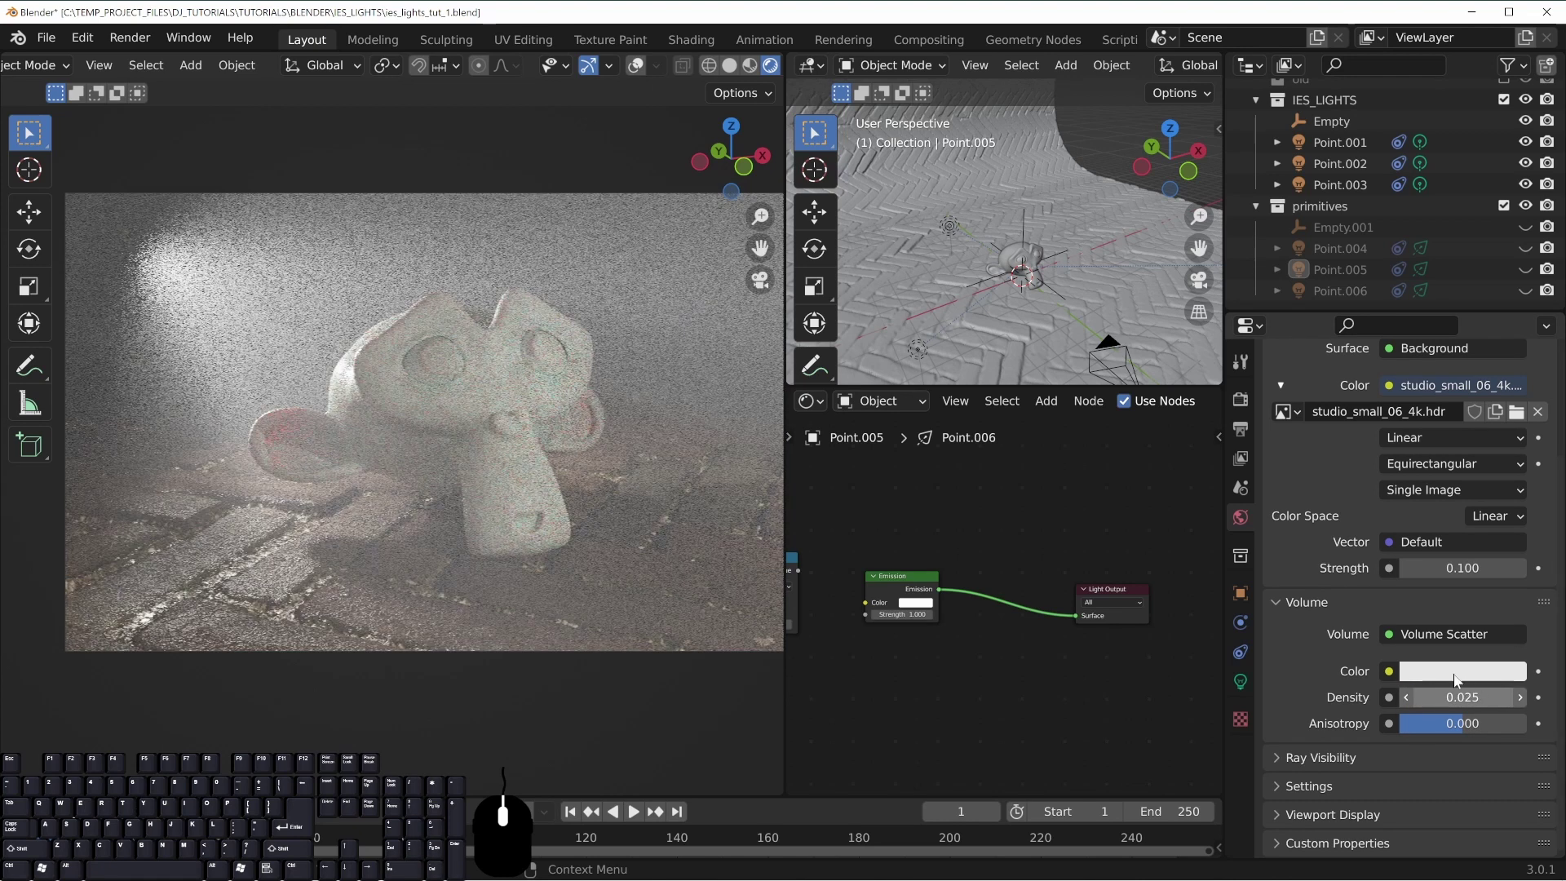